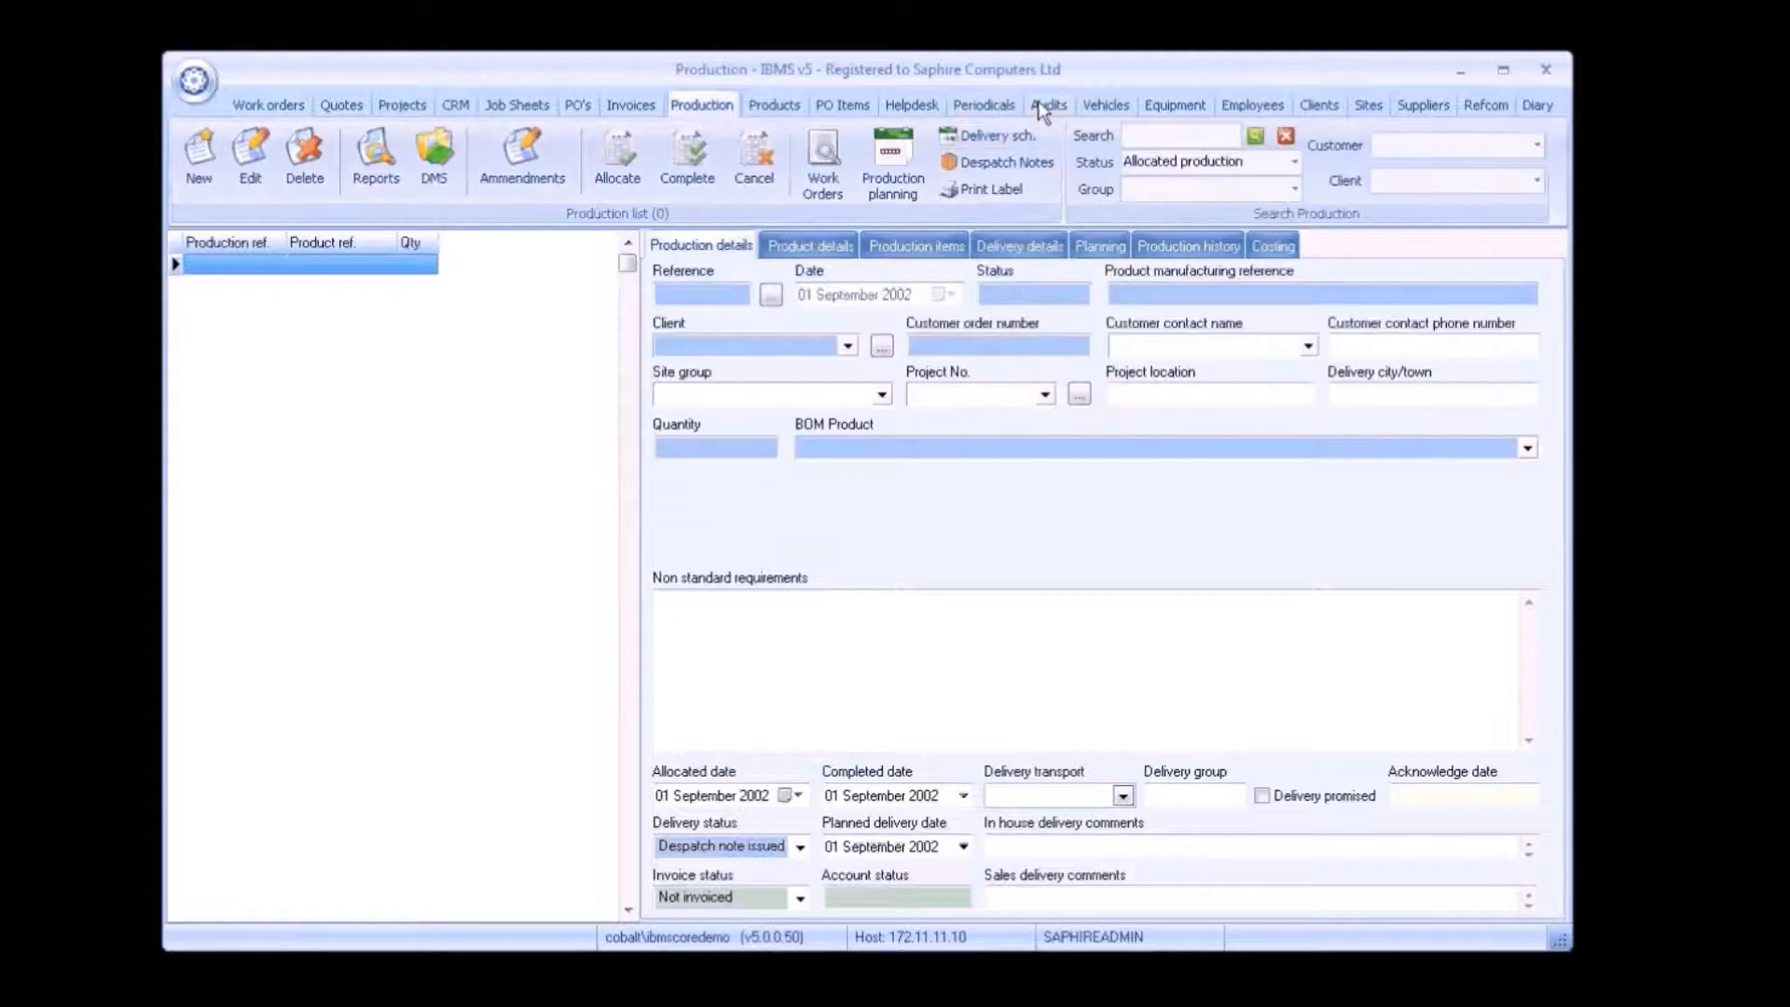
Open the client records and look through several clients' contact details, from Anova Books Group Ltd to 01 Newlook HQ.
click(1328, 112)
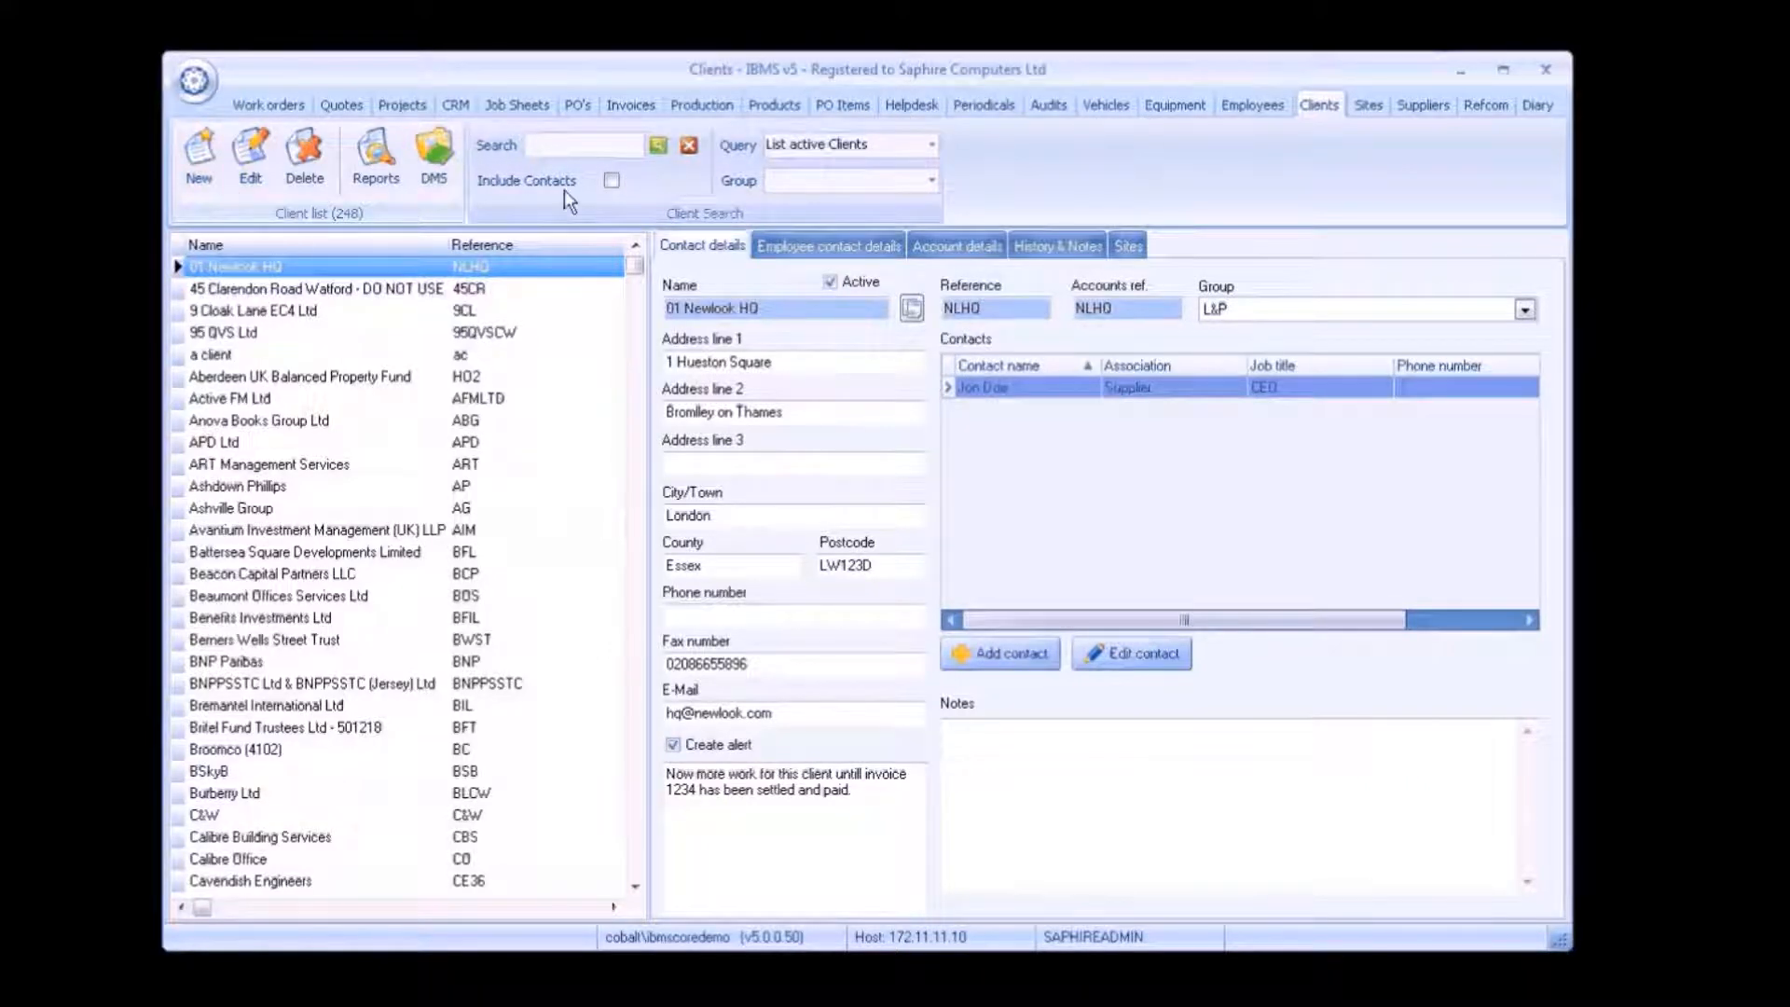
click(600, 145)
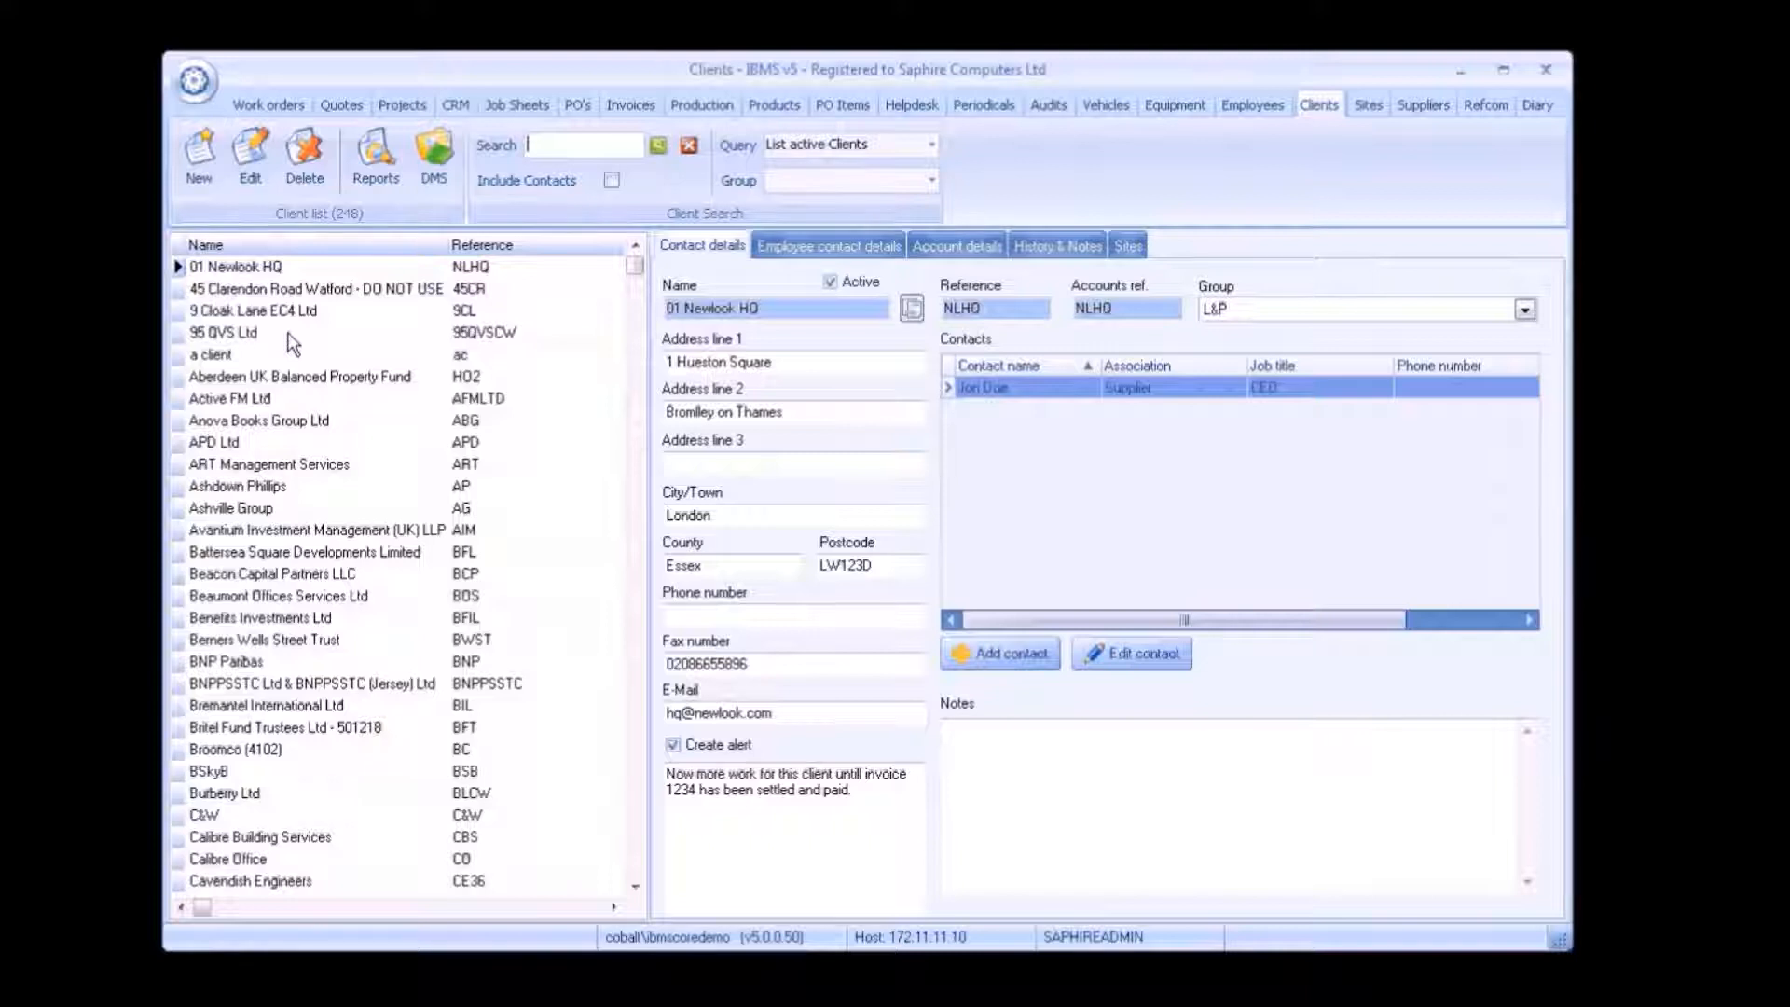
click(408, 359)
click(343, 418)
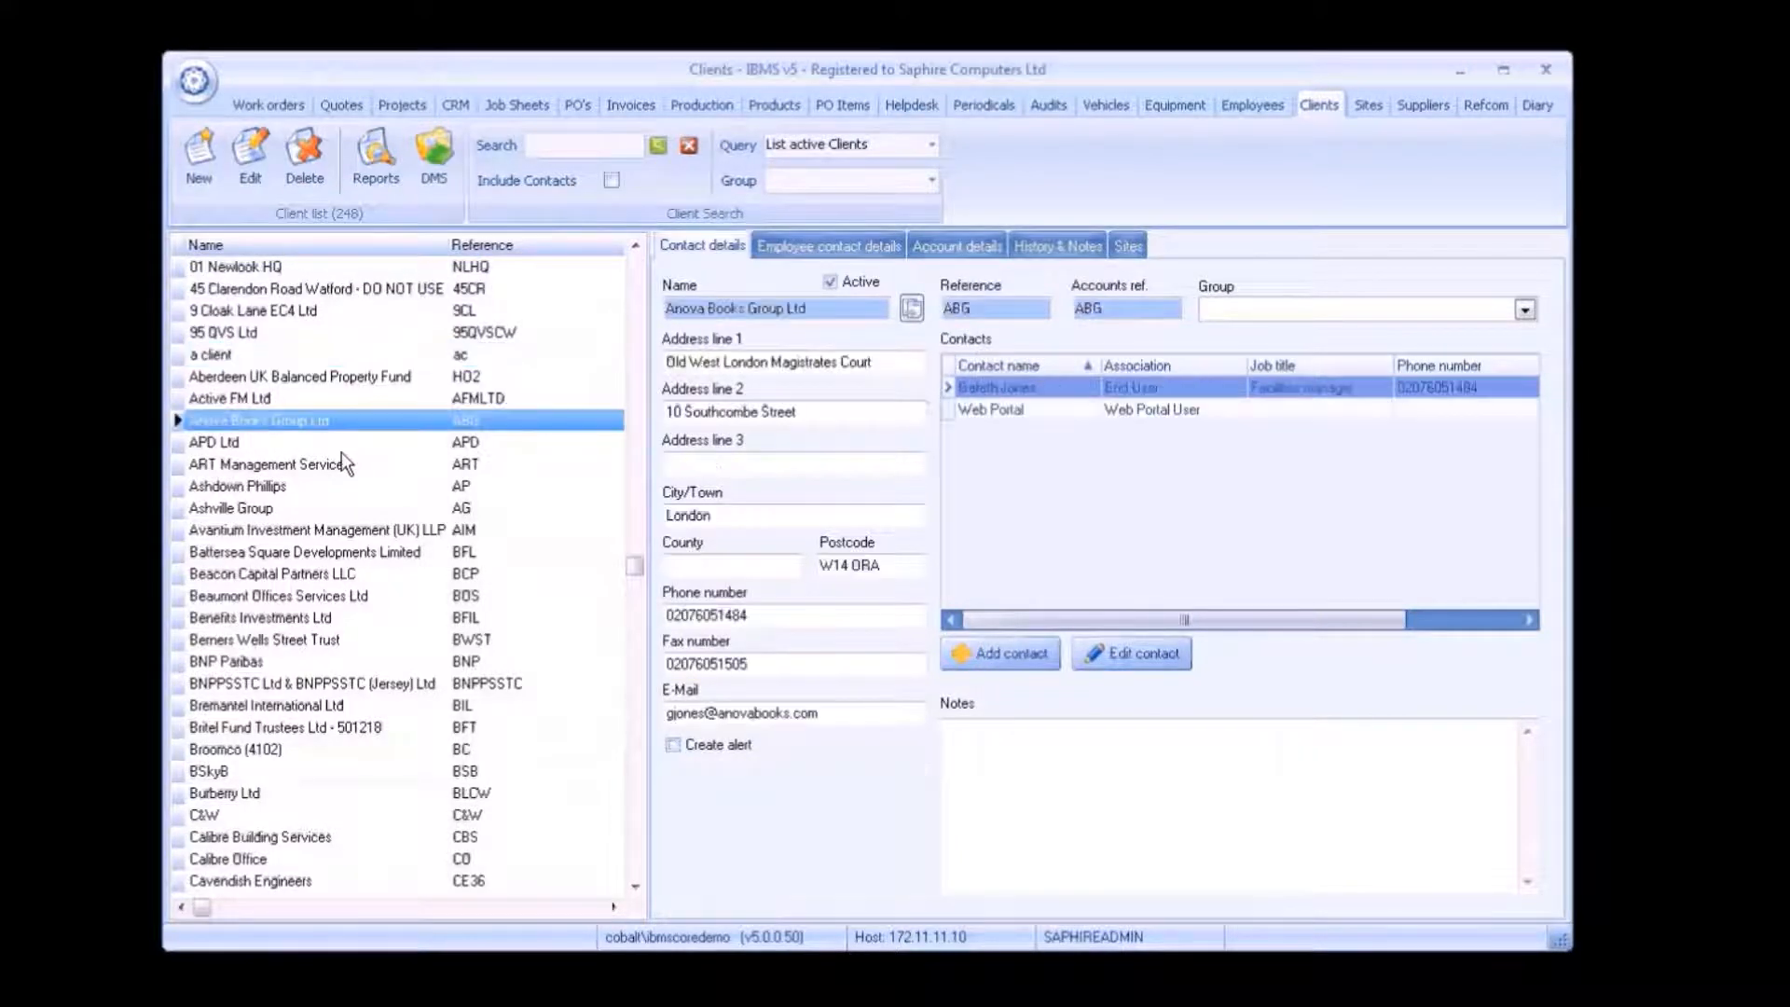
click(339, 464)
click(330, 358)
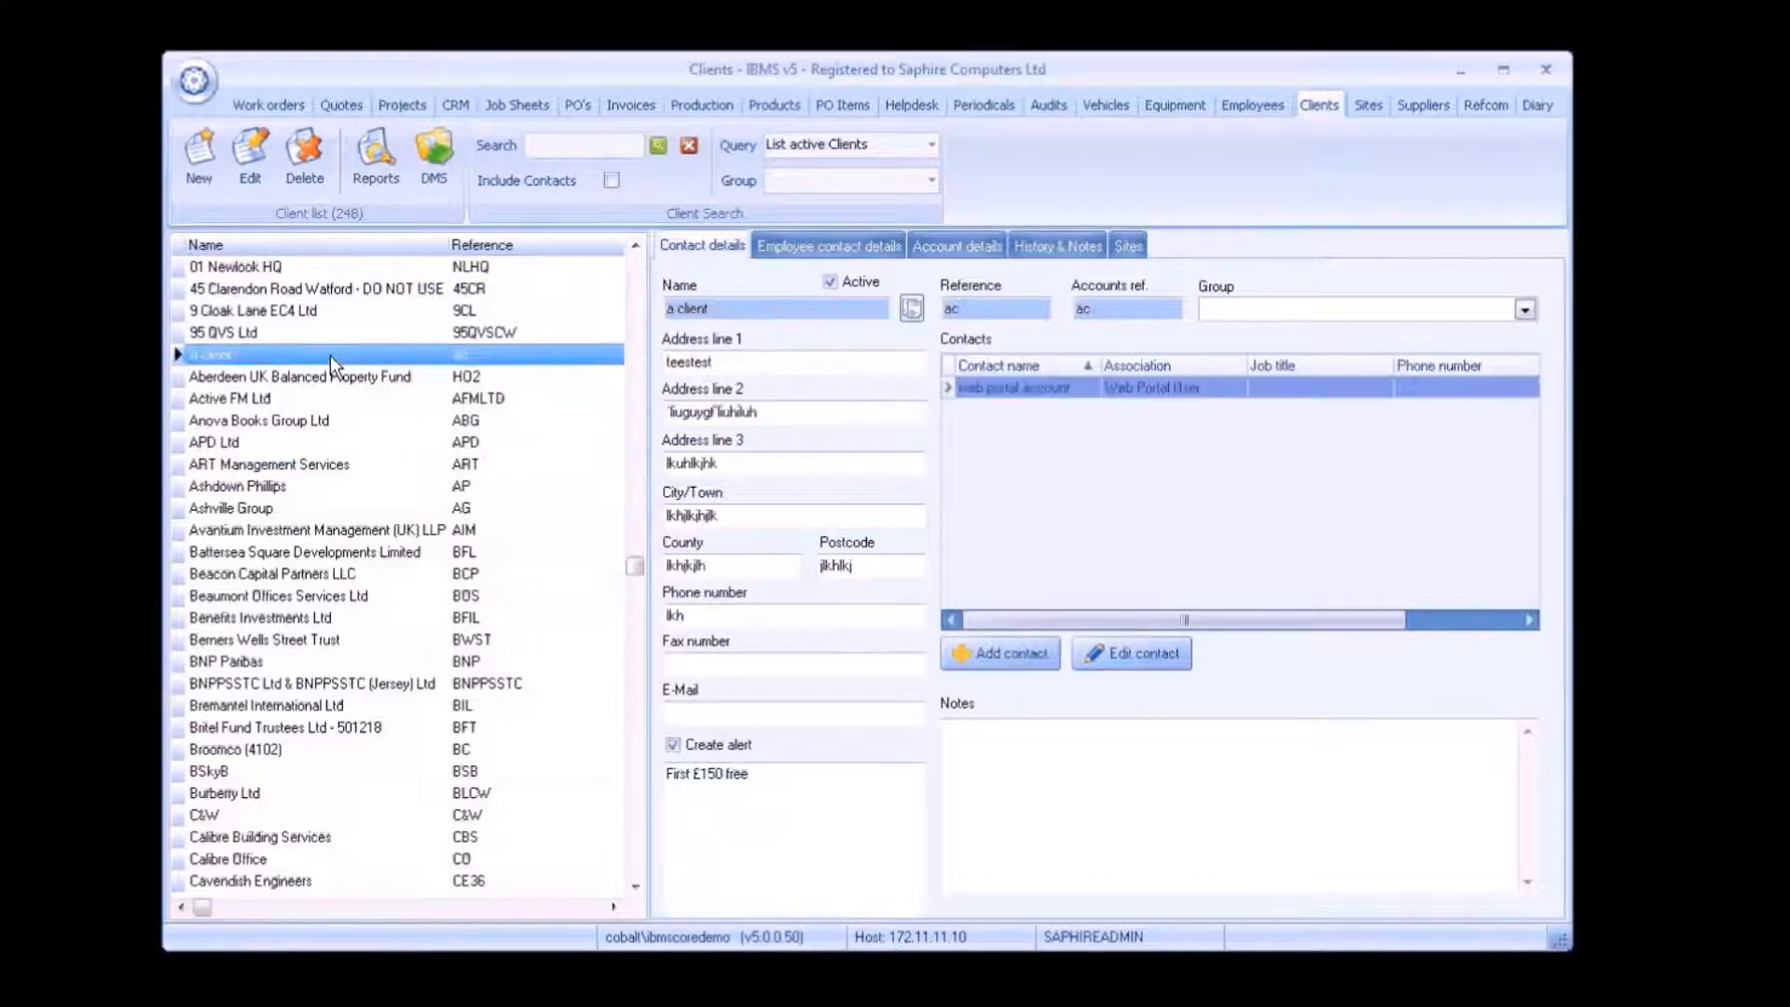
click(326, 400)
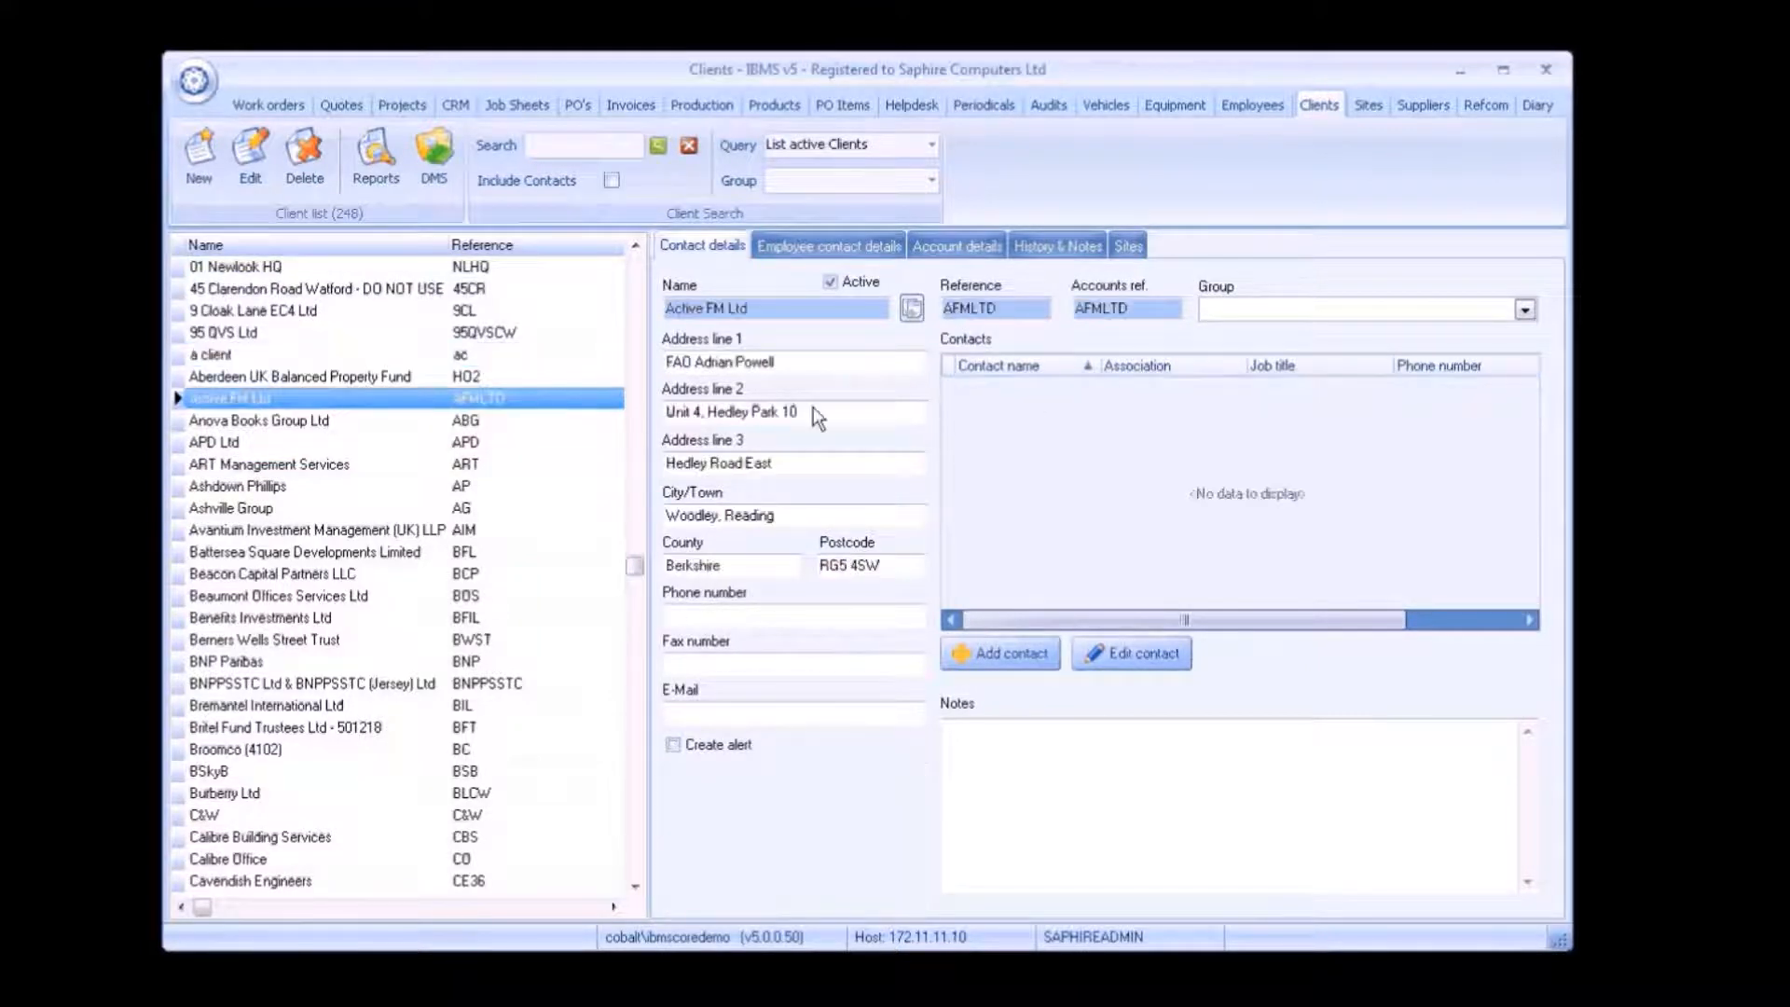
click(430, 334)
click(412, 266)
Copy the name and address of site 01 New look Gosport, paste them into a new site record and discard it.
click(1368, 104)
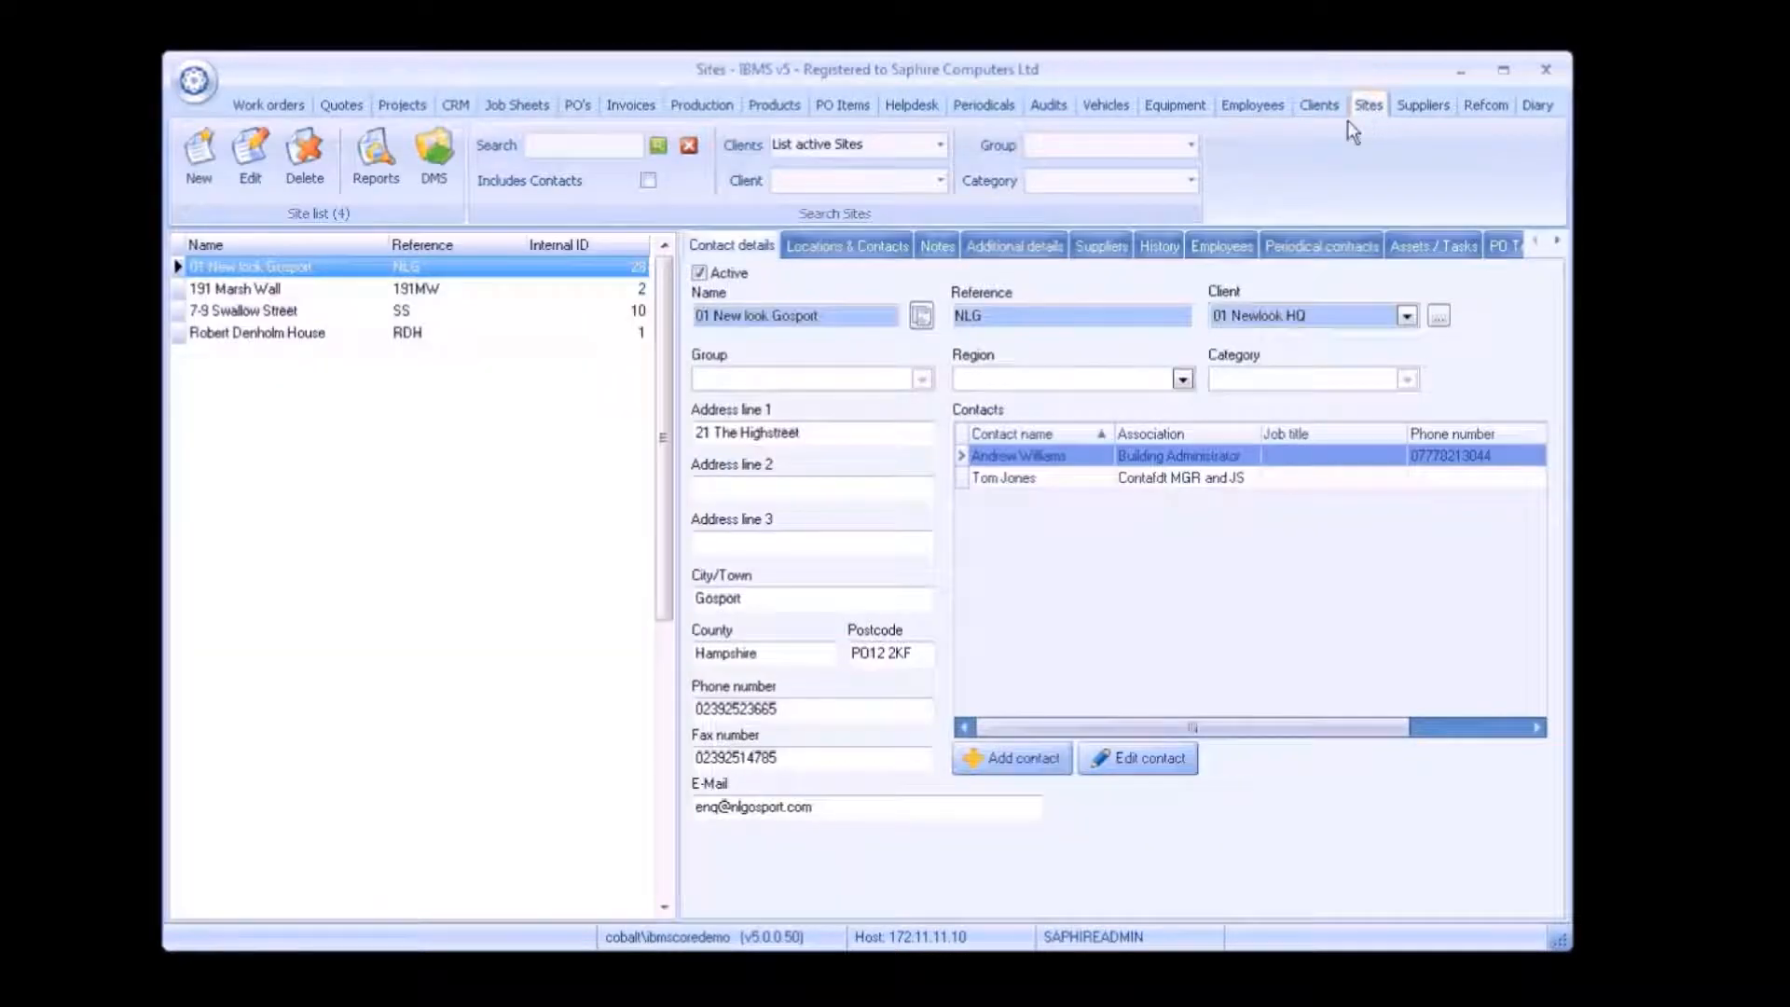
click(921, 315)
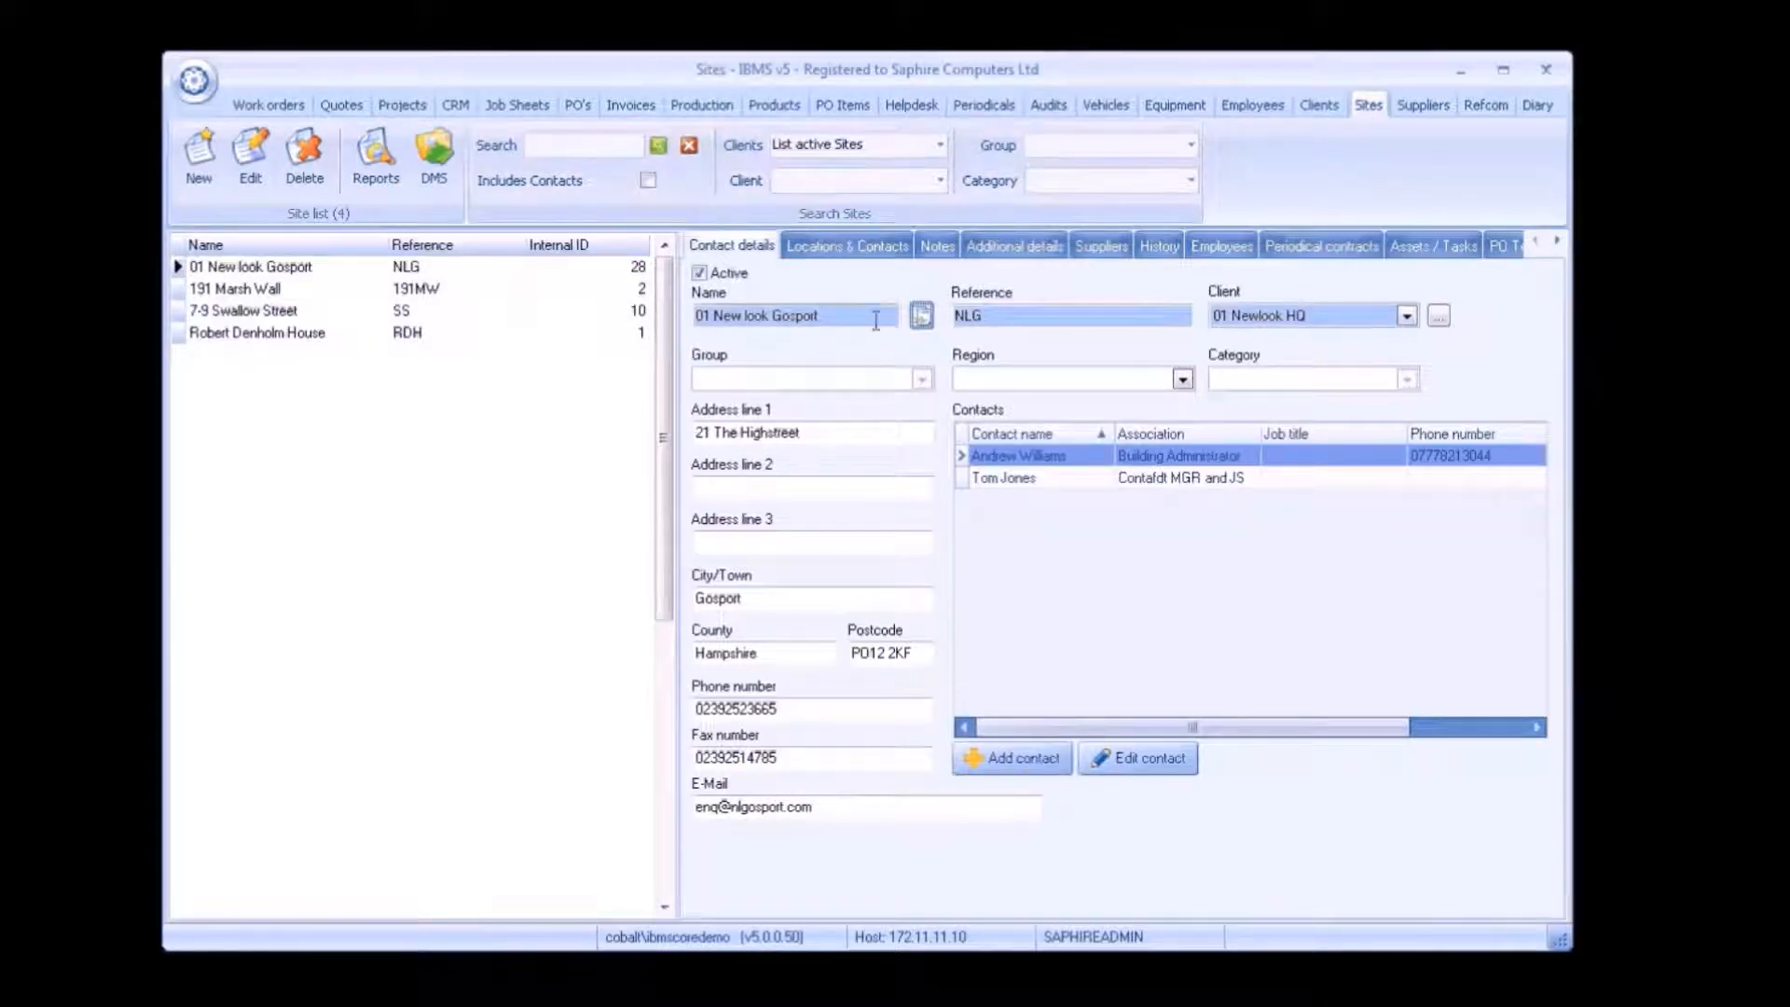
click(200, 161)
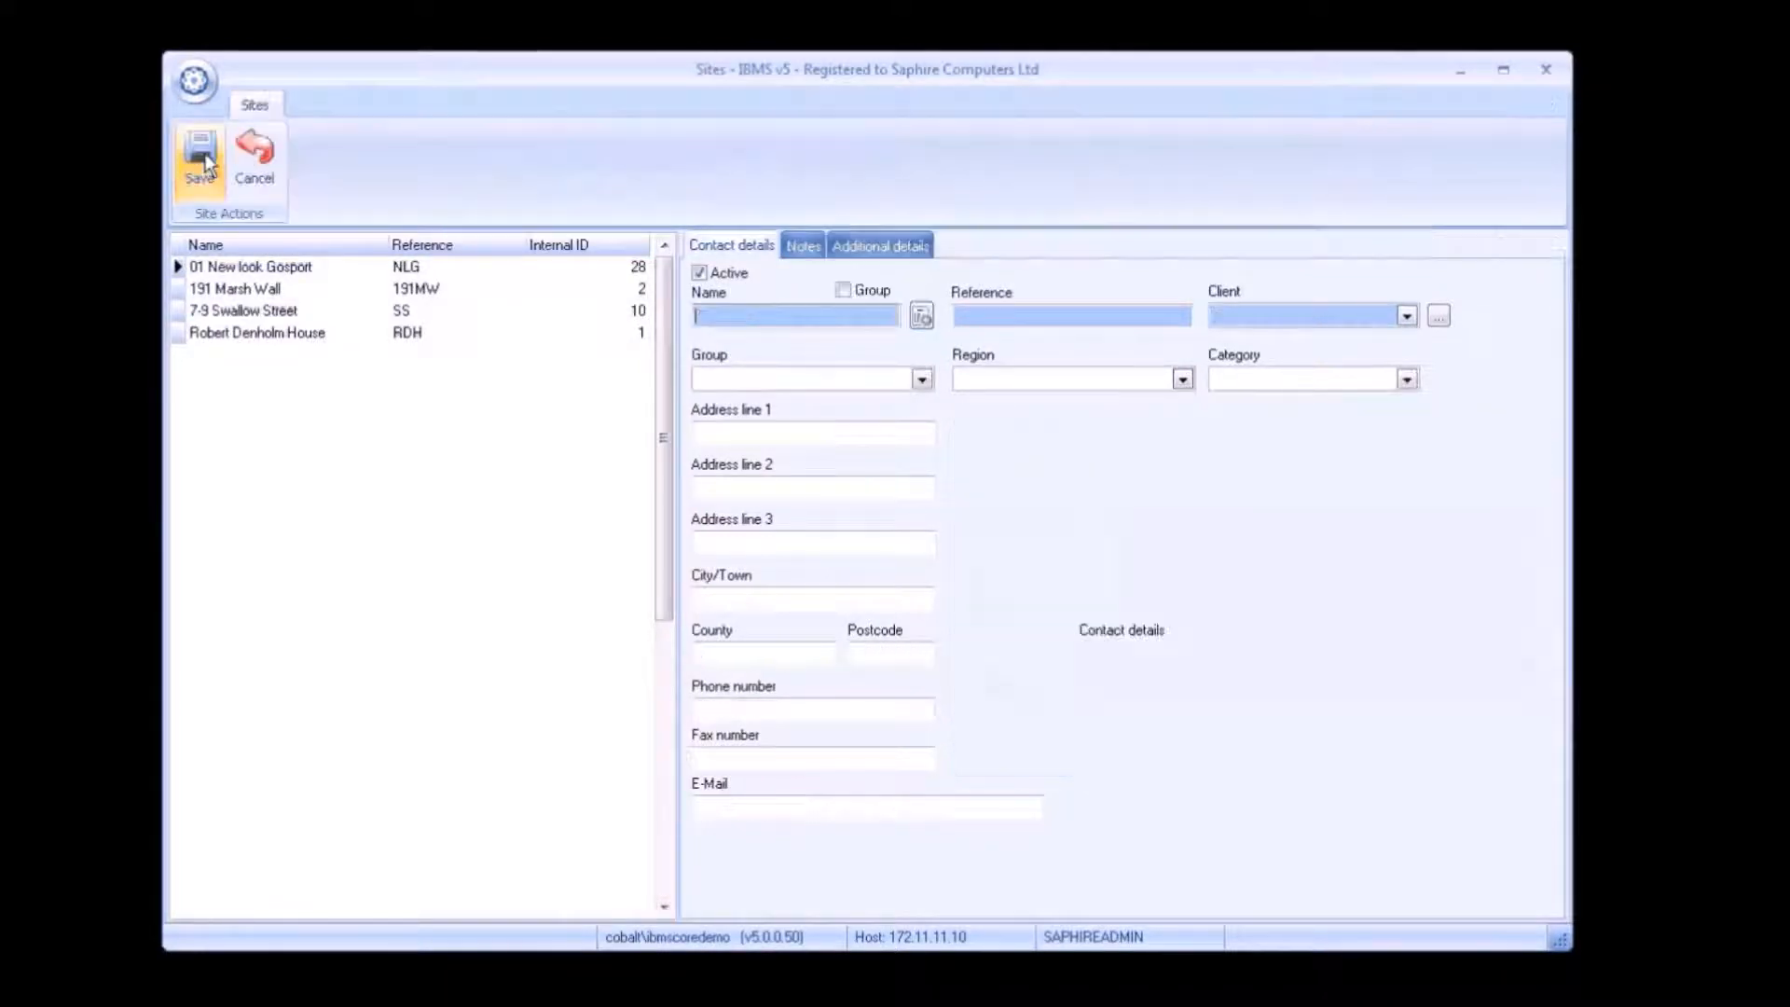
click(921, 317)
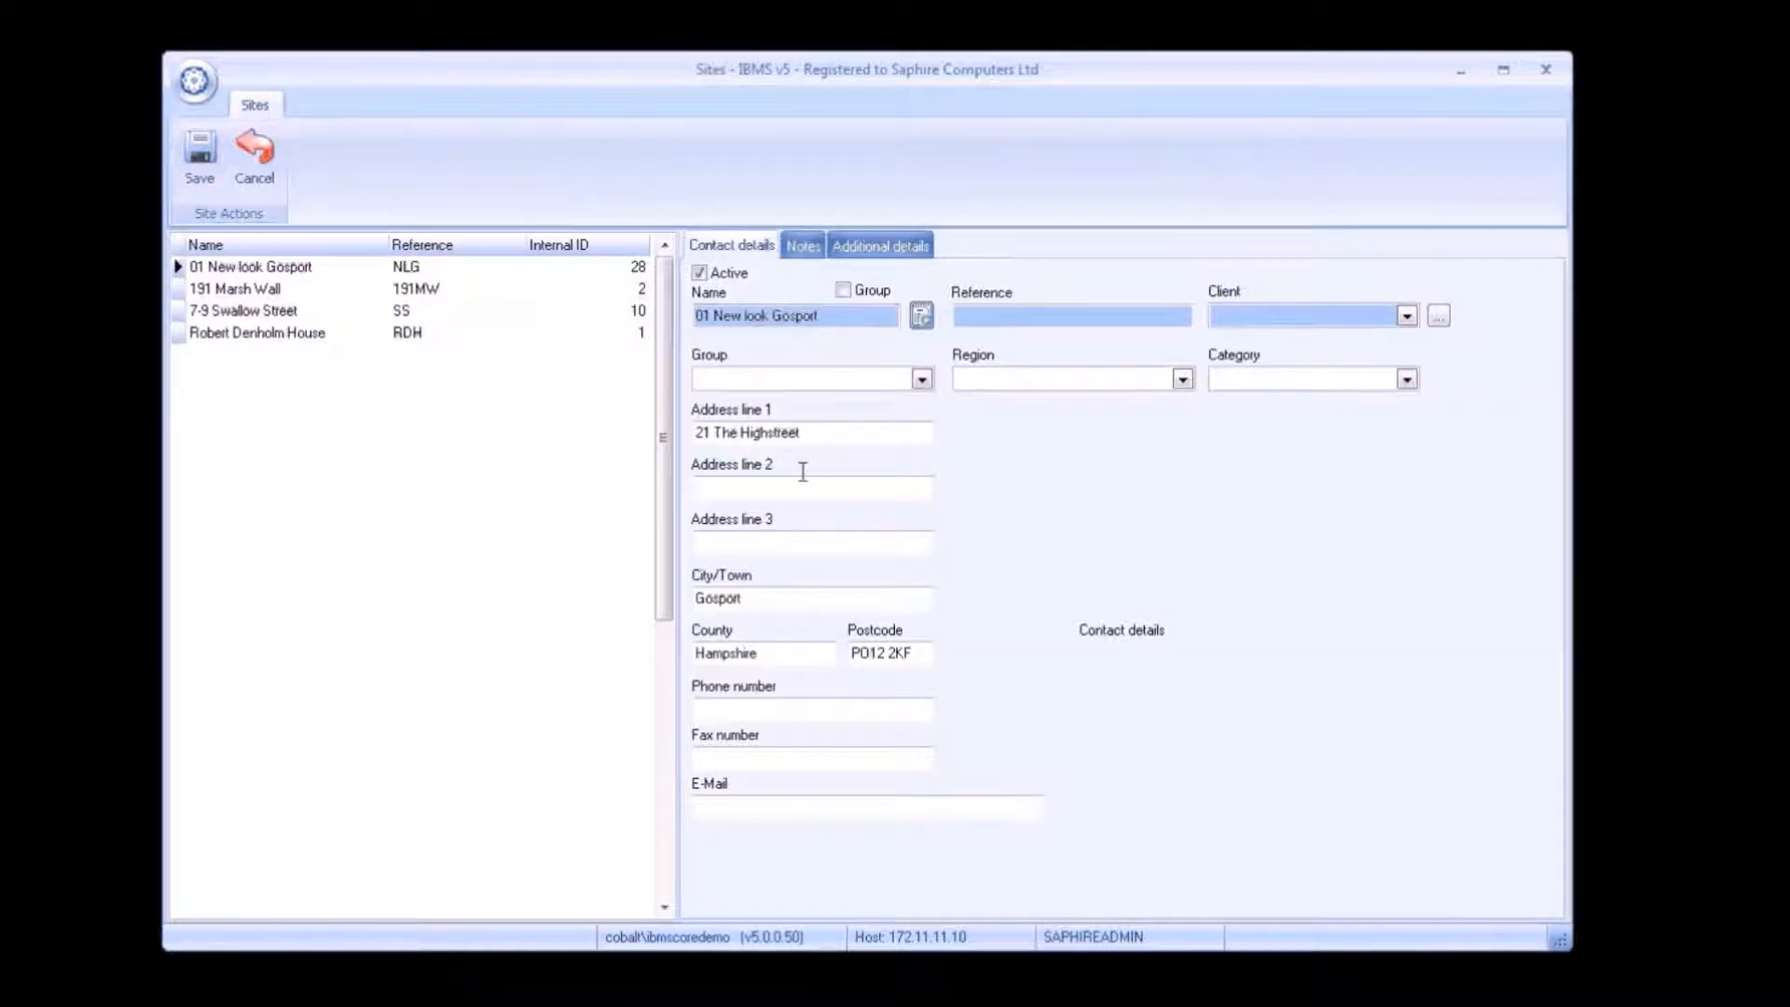
click(272, 170)
click(944, 546)
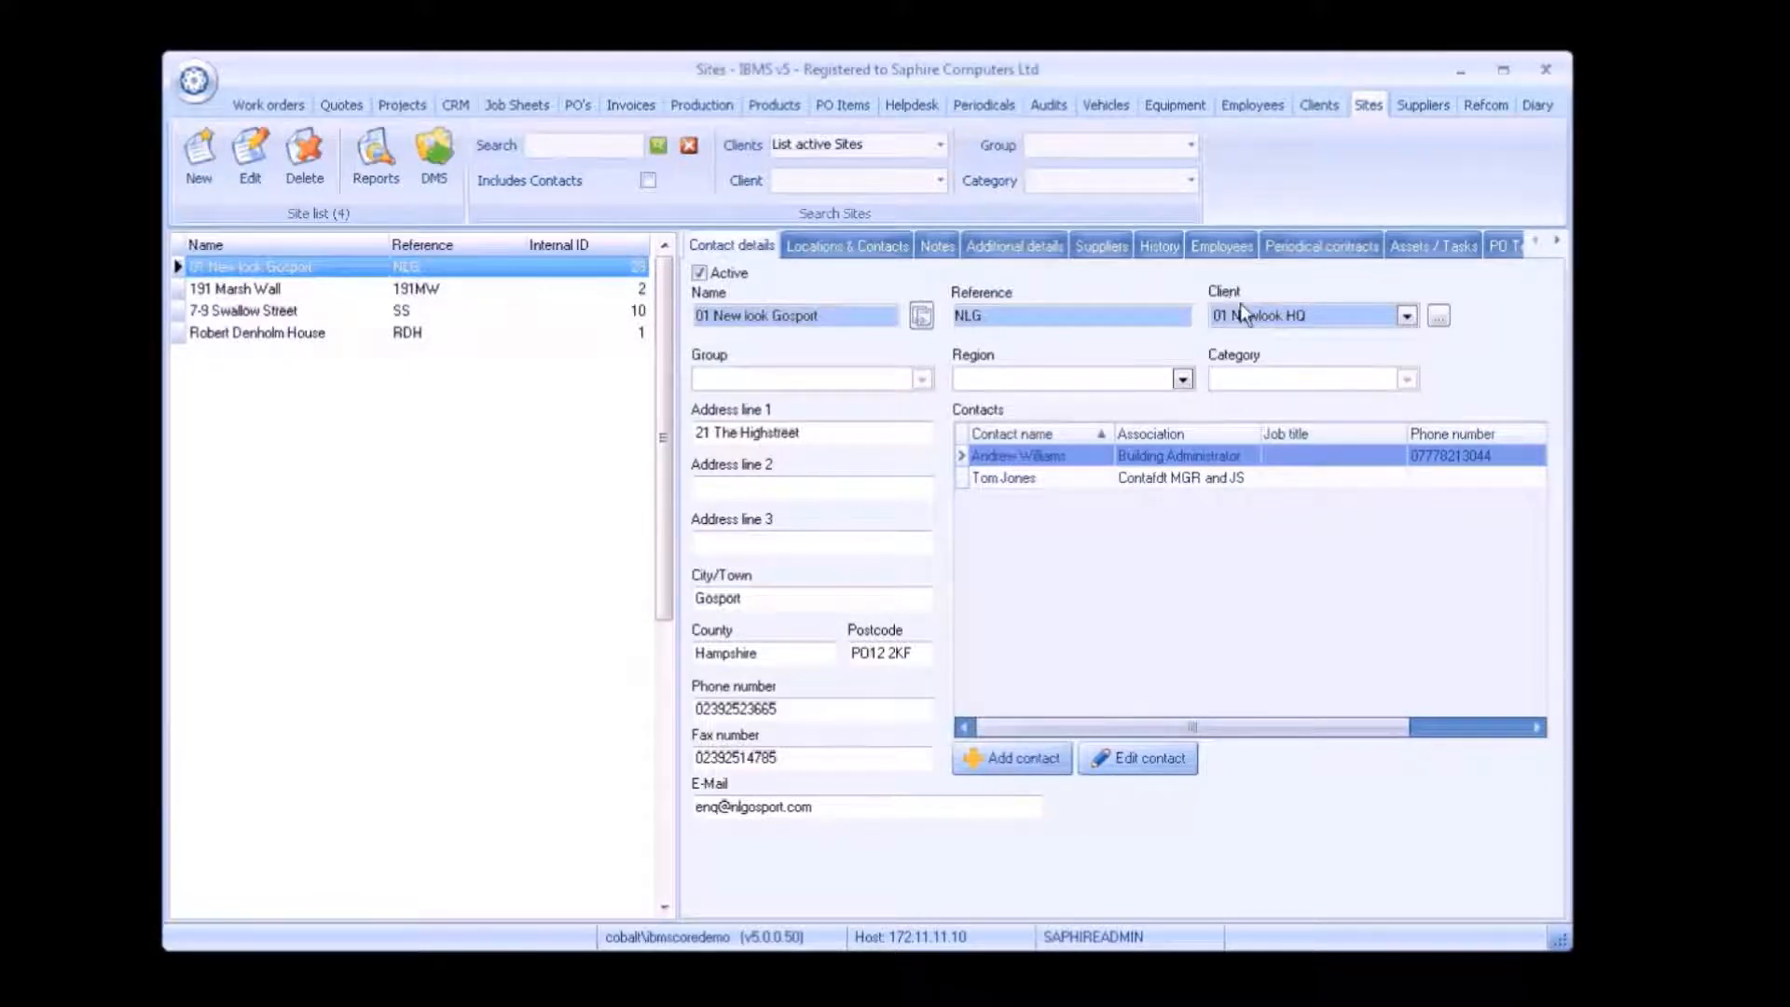
View the details of the client linked to the 01 New look Gosport site and return to the site.
click(1438, 316)
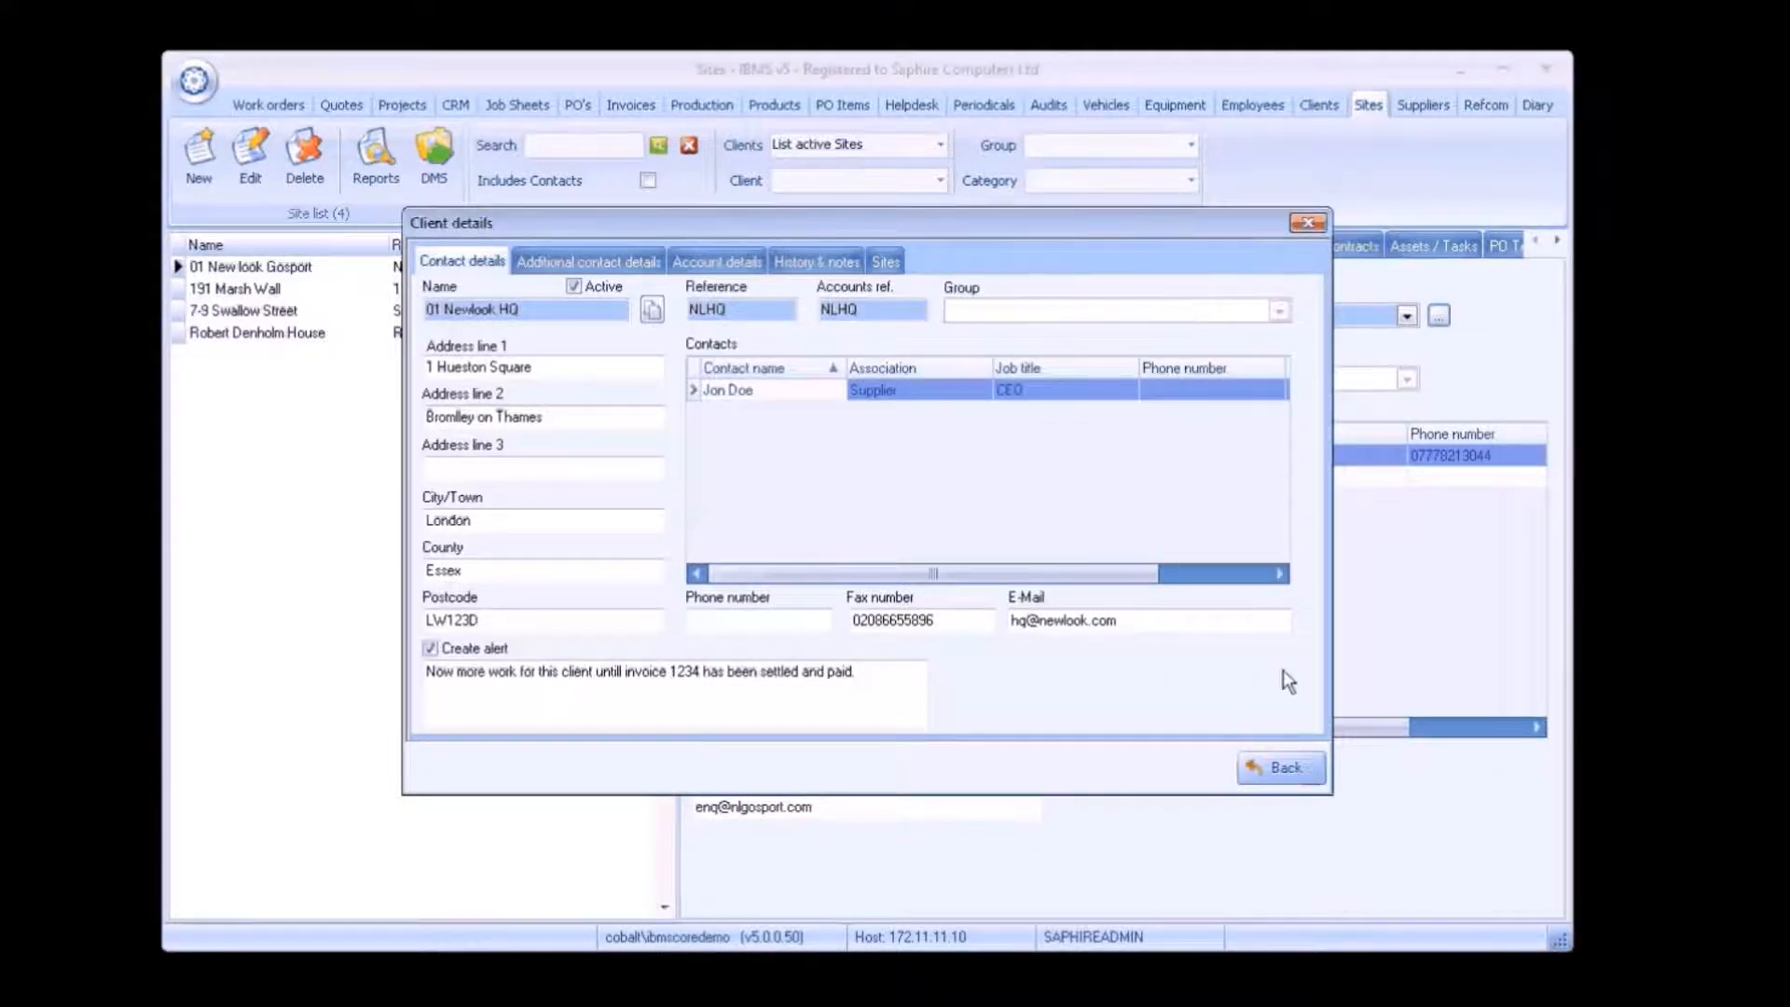
click(1298, 768)
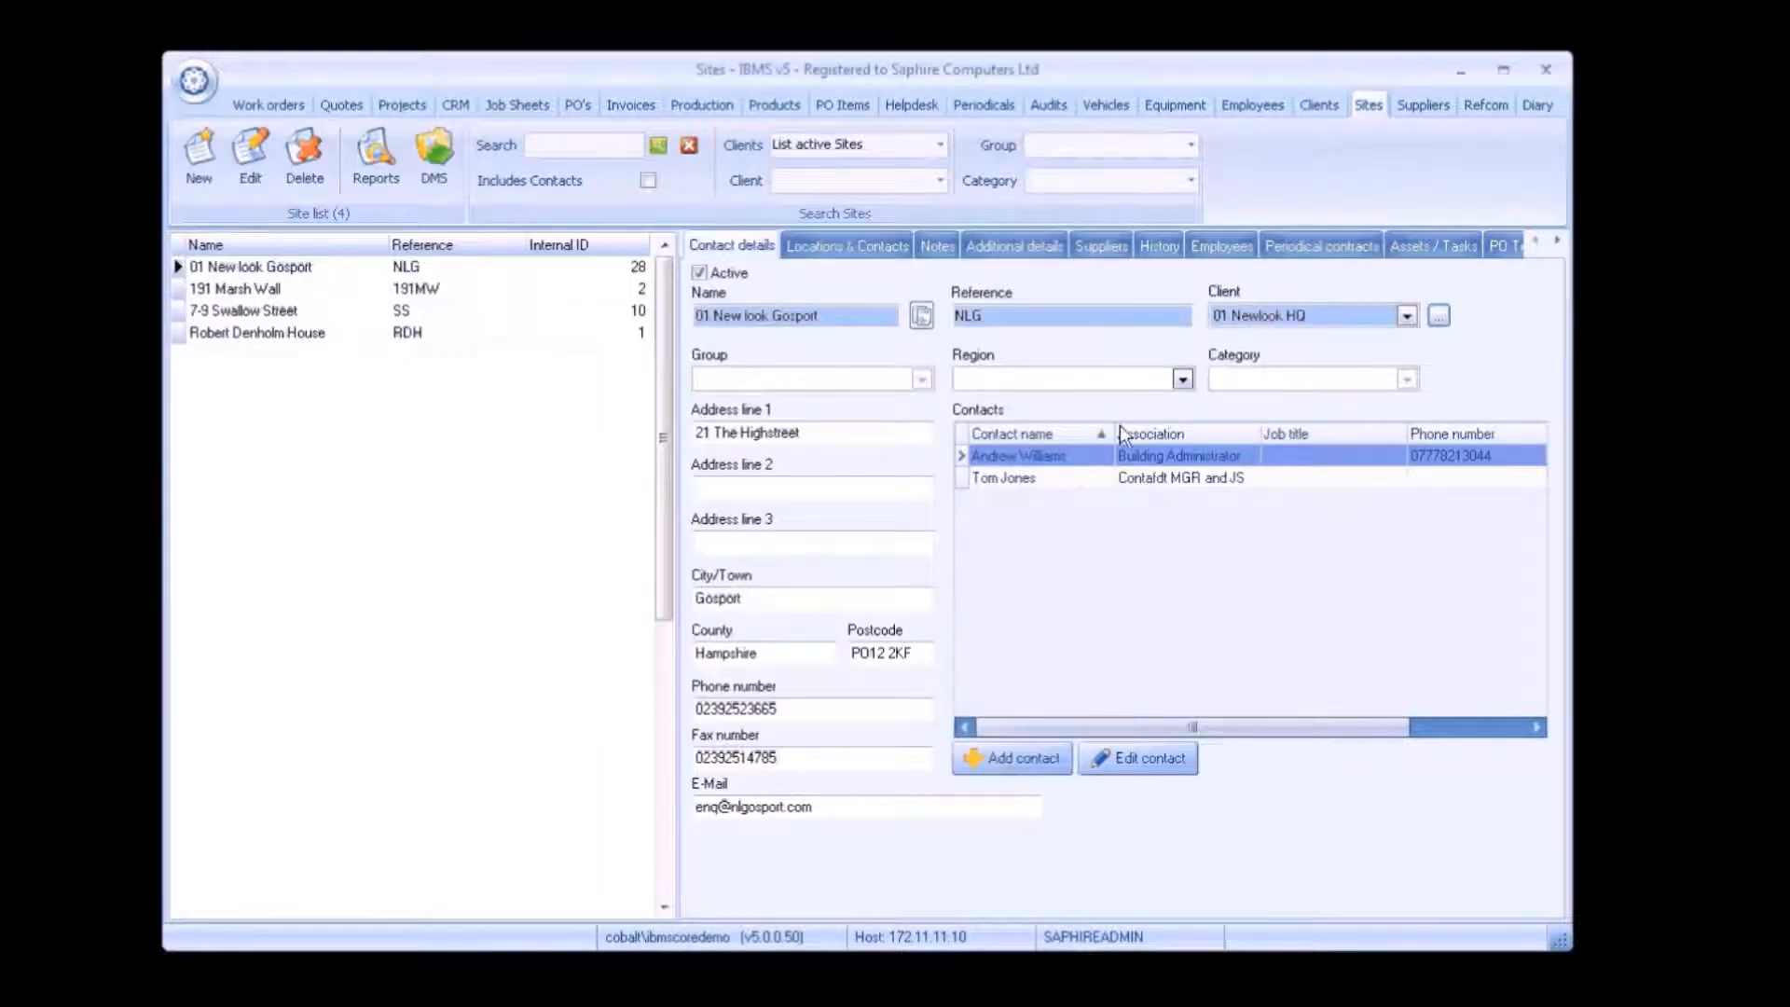
Export the work orders list to Excel and select the exported WorkOrders.xls file on the desktop.
click(279, 107)
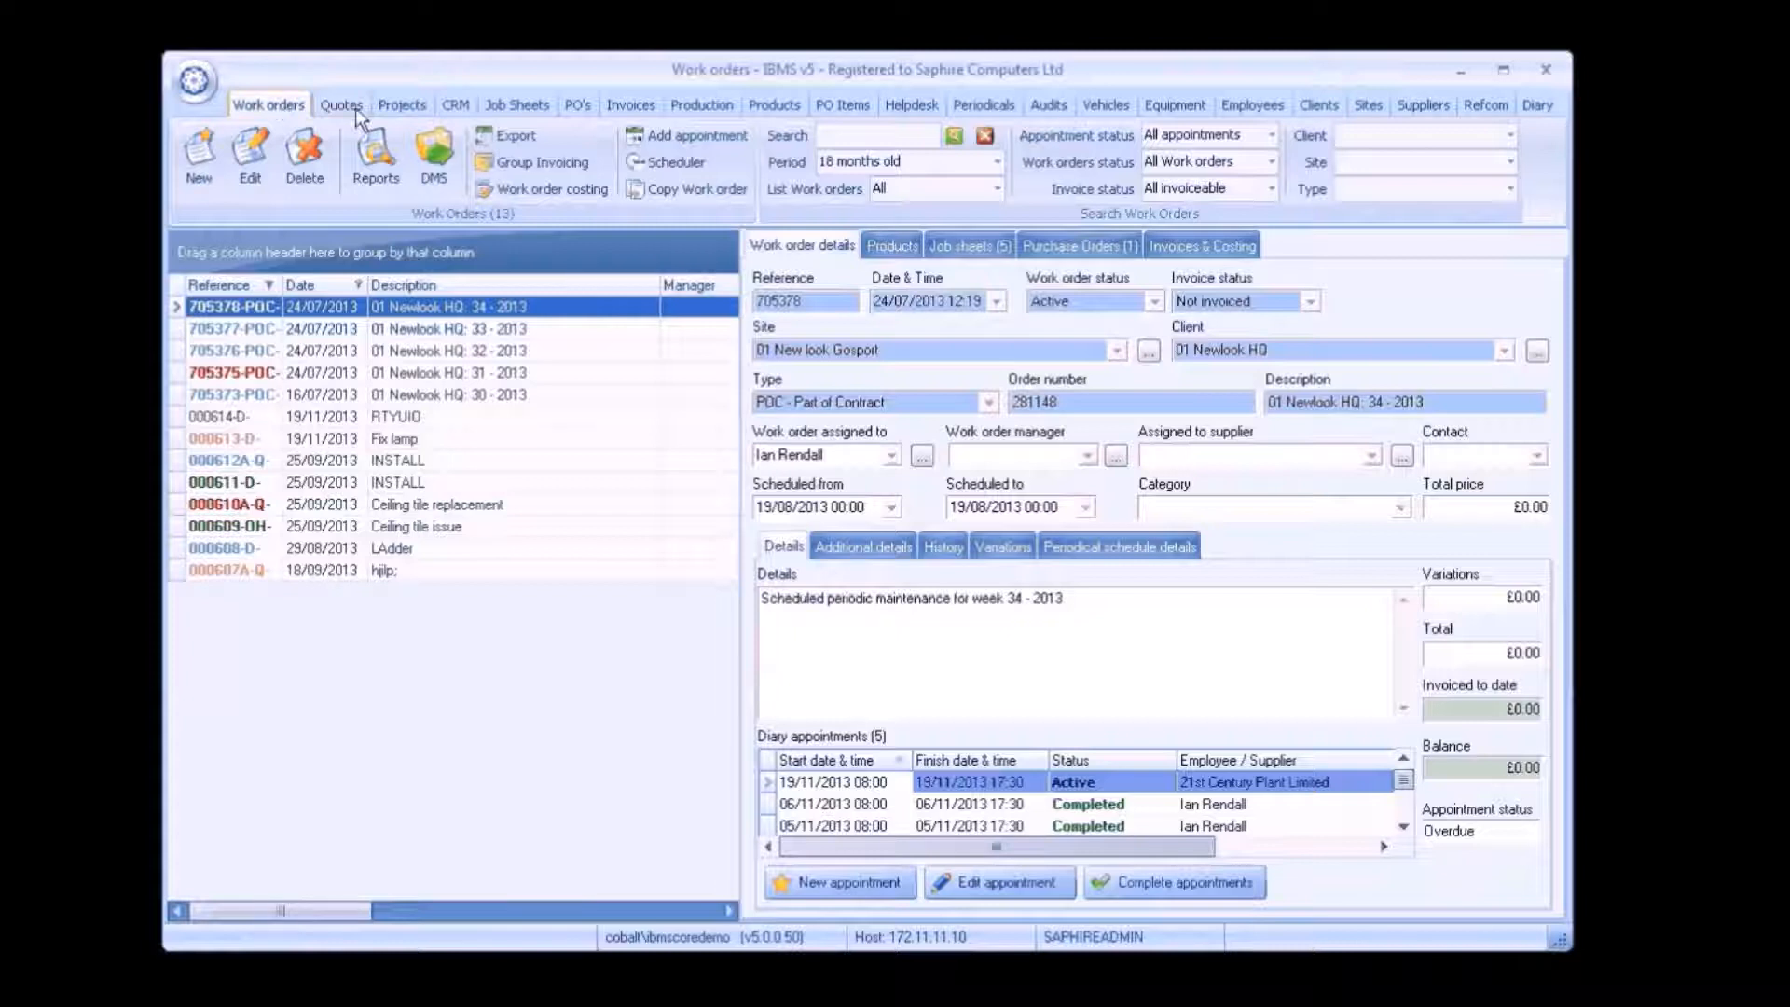
click(850, 137)
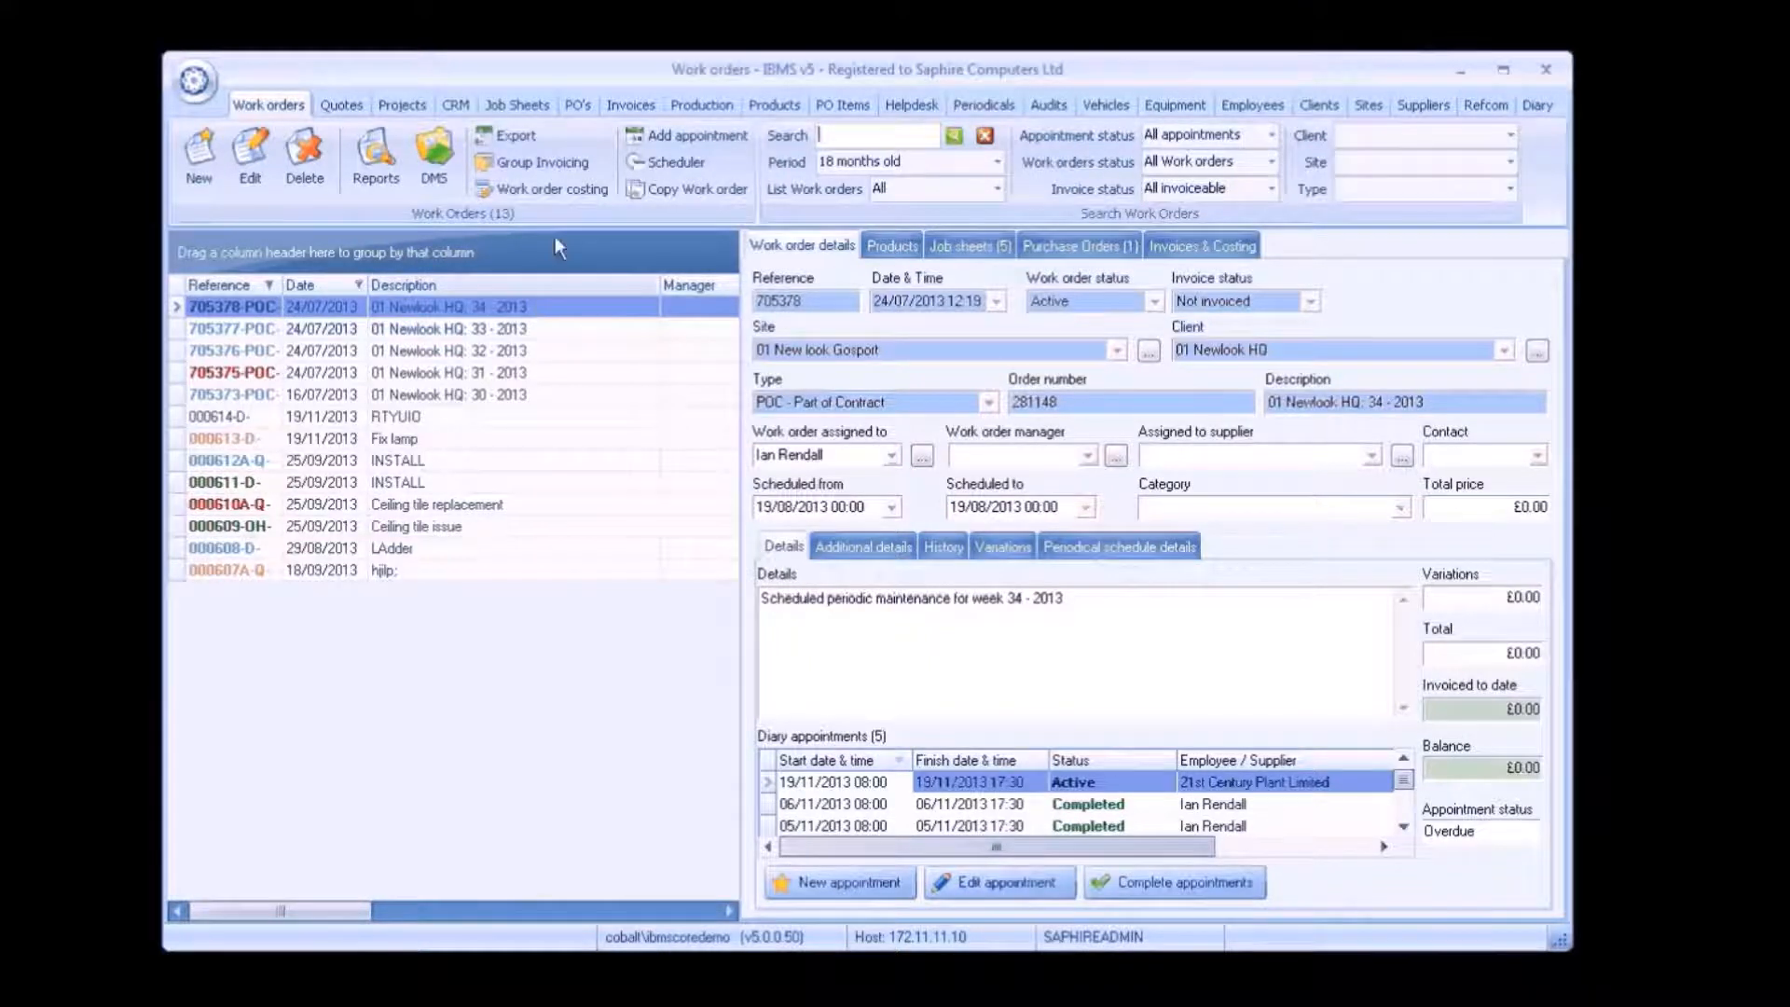
click(520, 140)
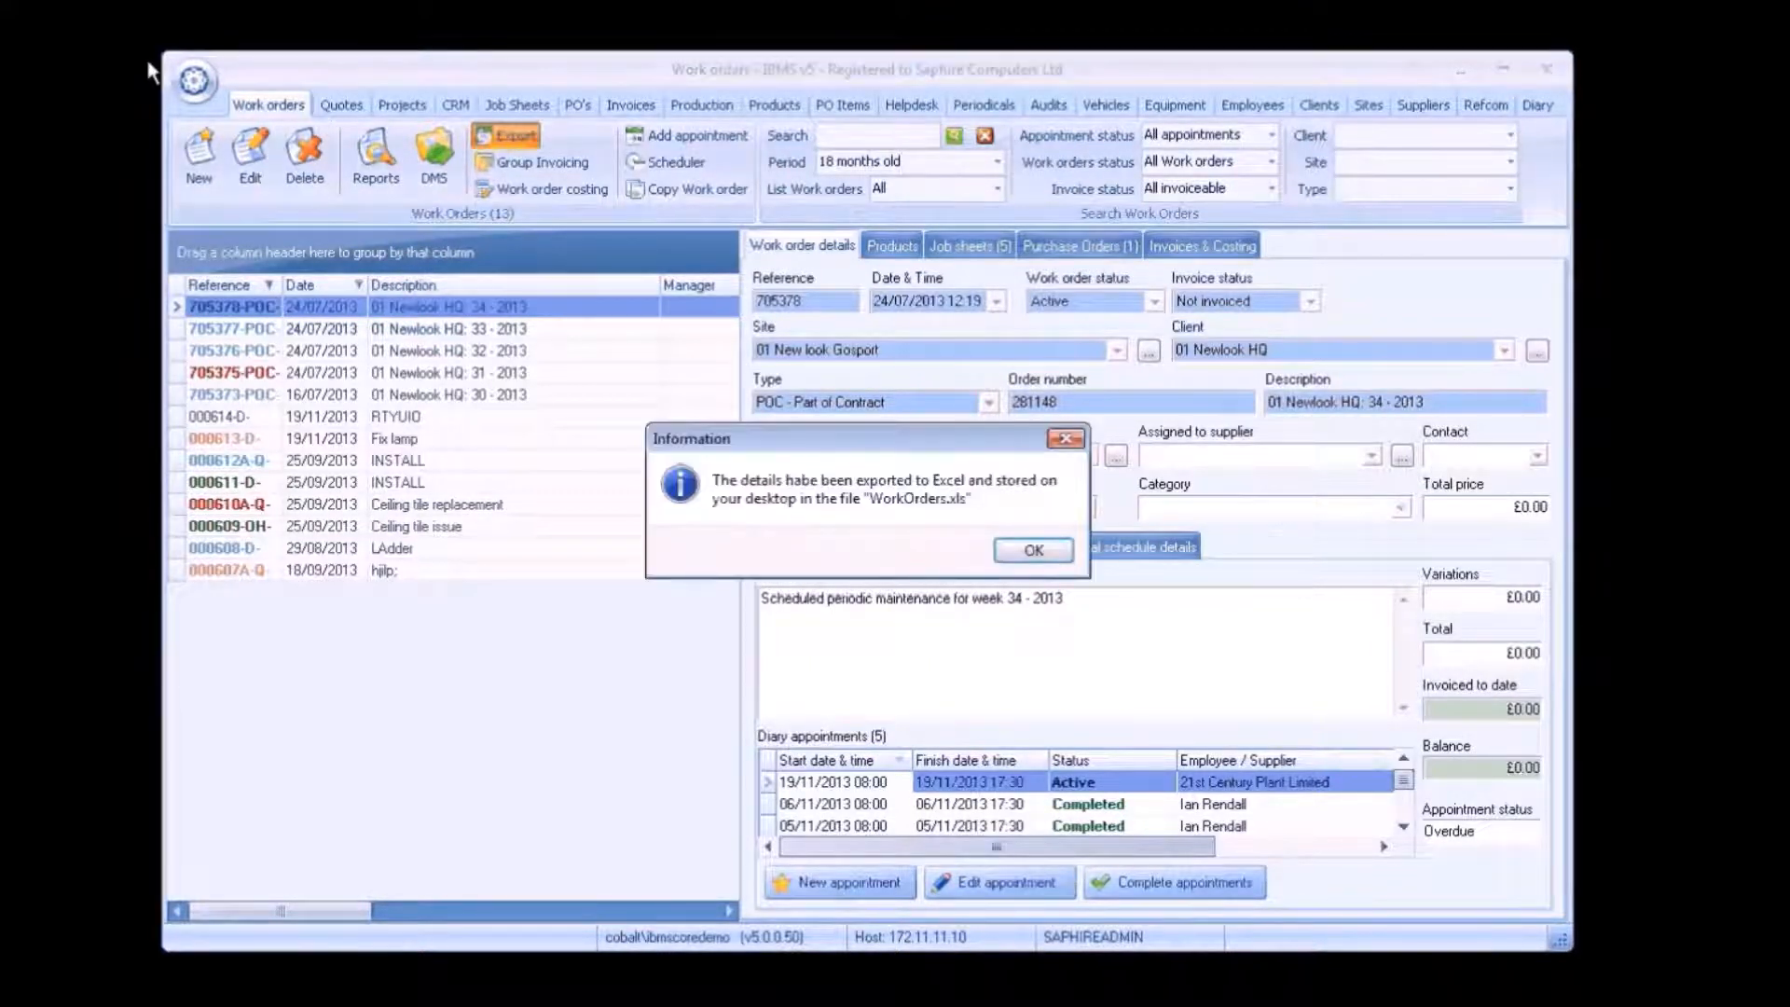
click(993, 548)
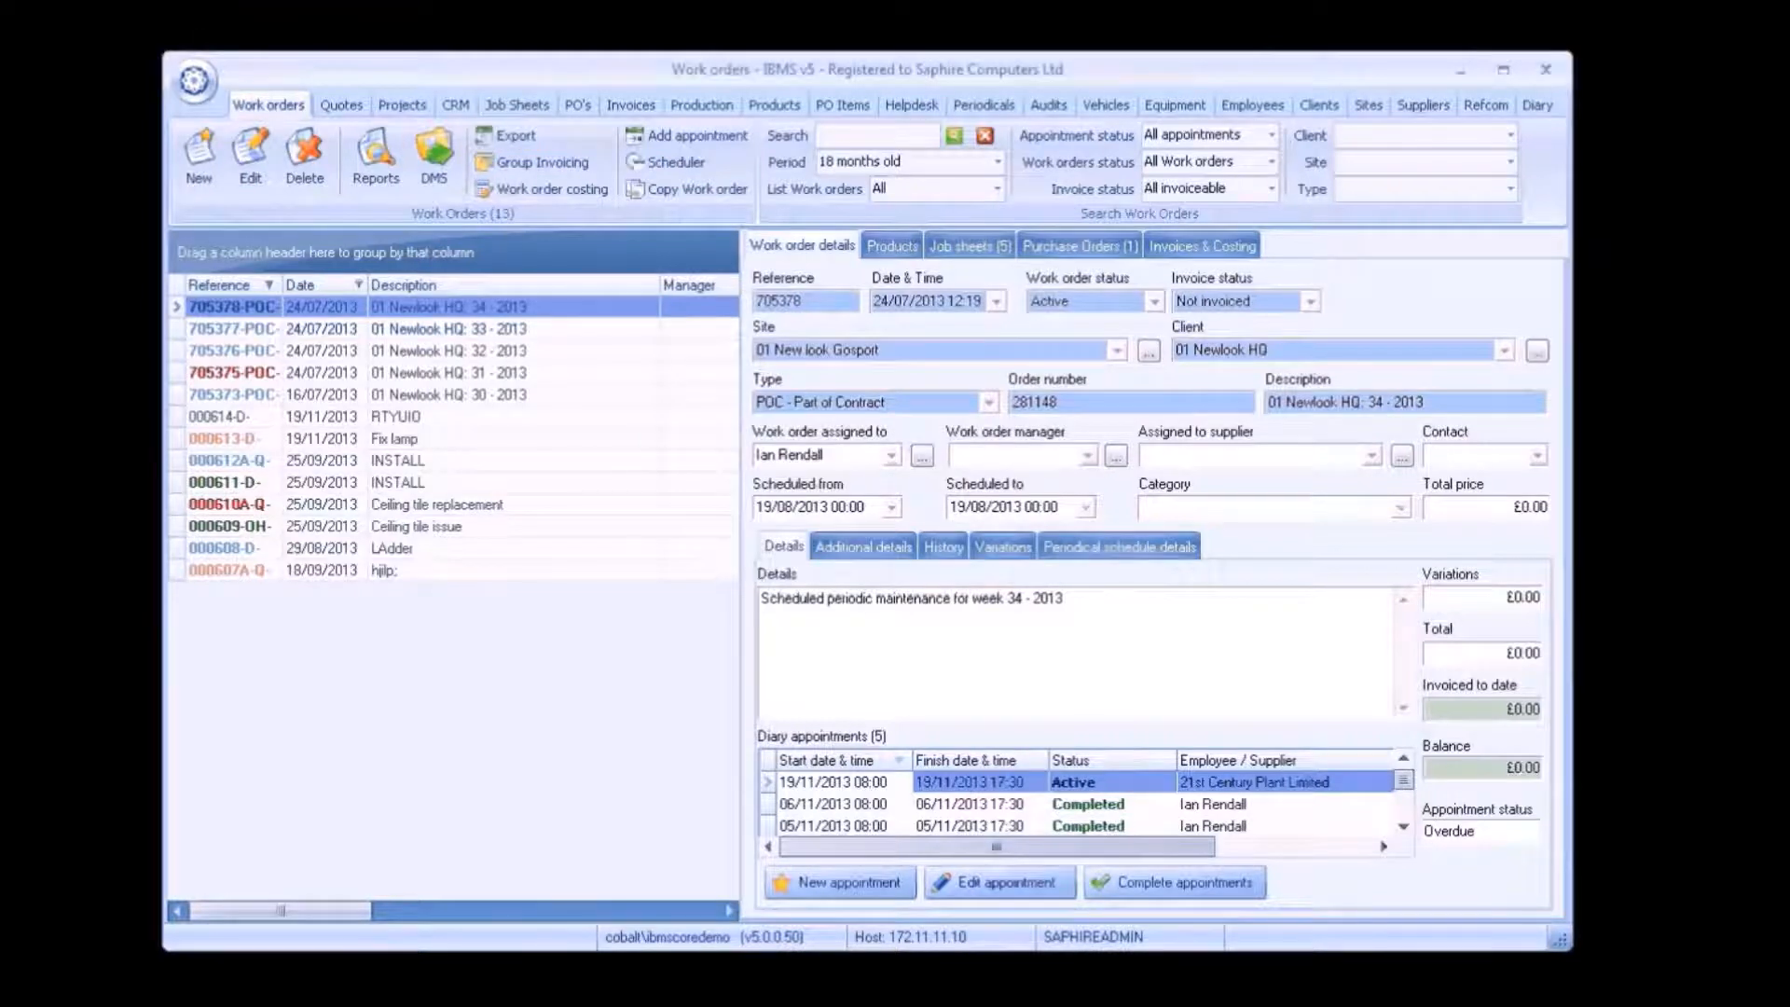
drag(92, 215, 71, 136)
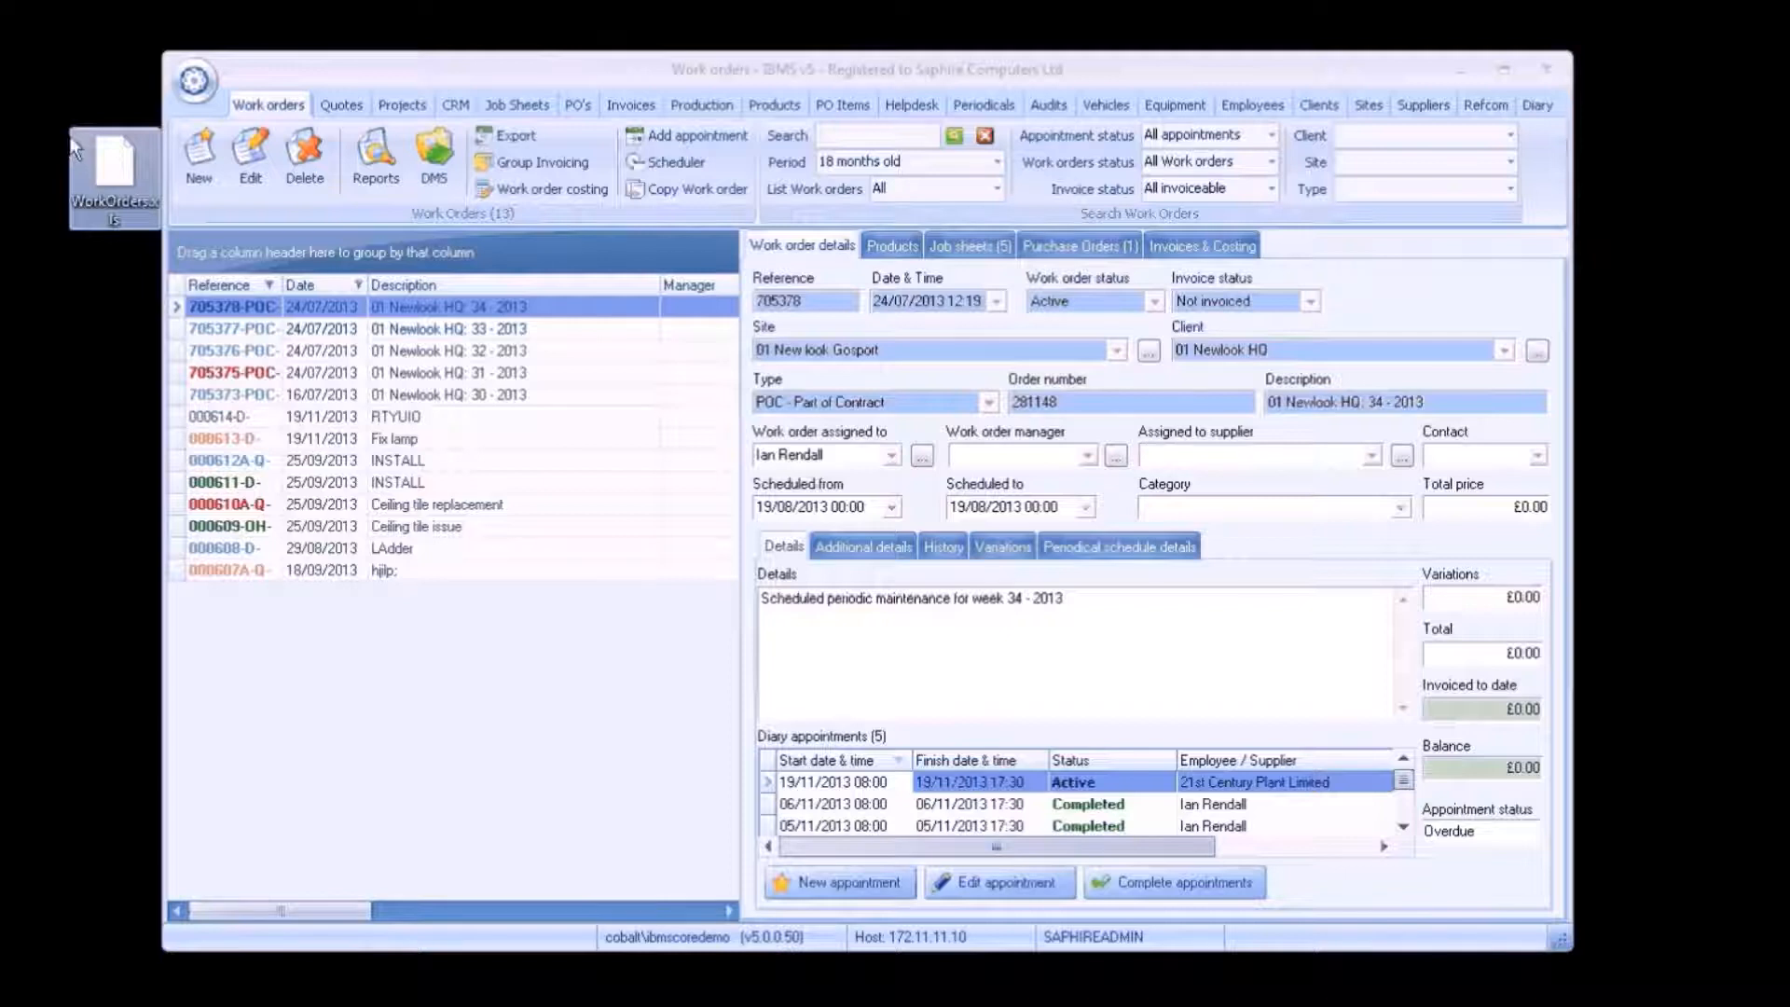
Return to the sites and inspect the first site contact's details and additional details without saving changes.
click(1369, 107)
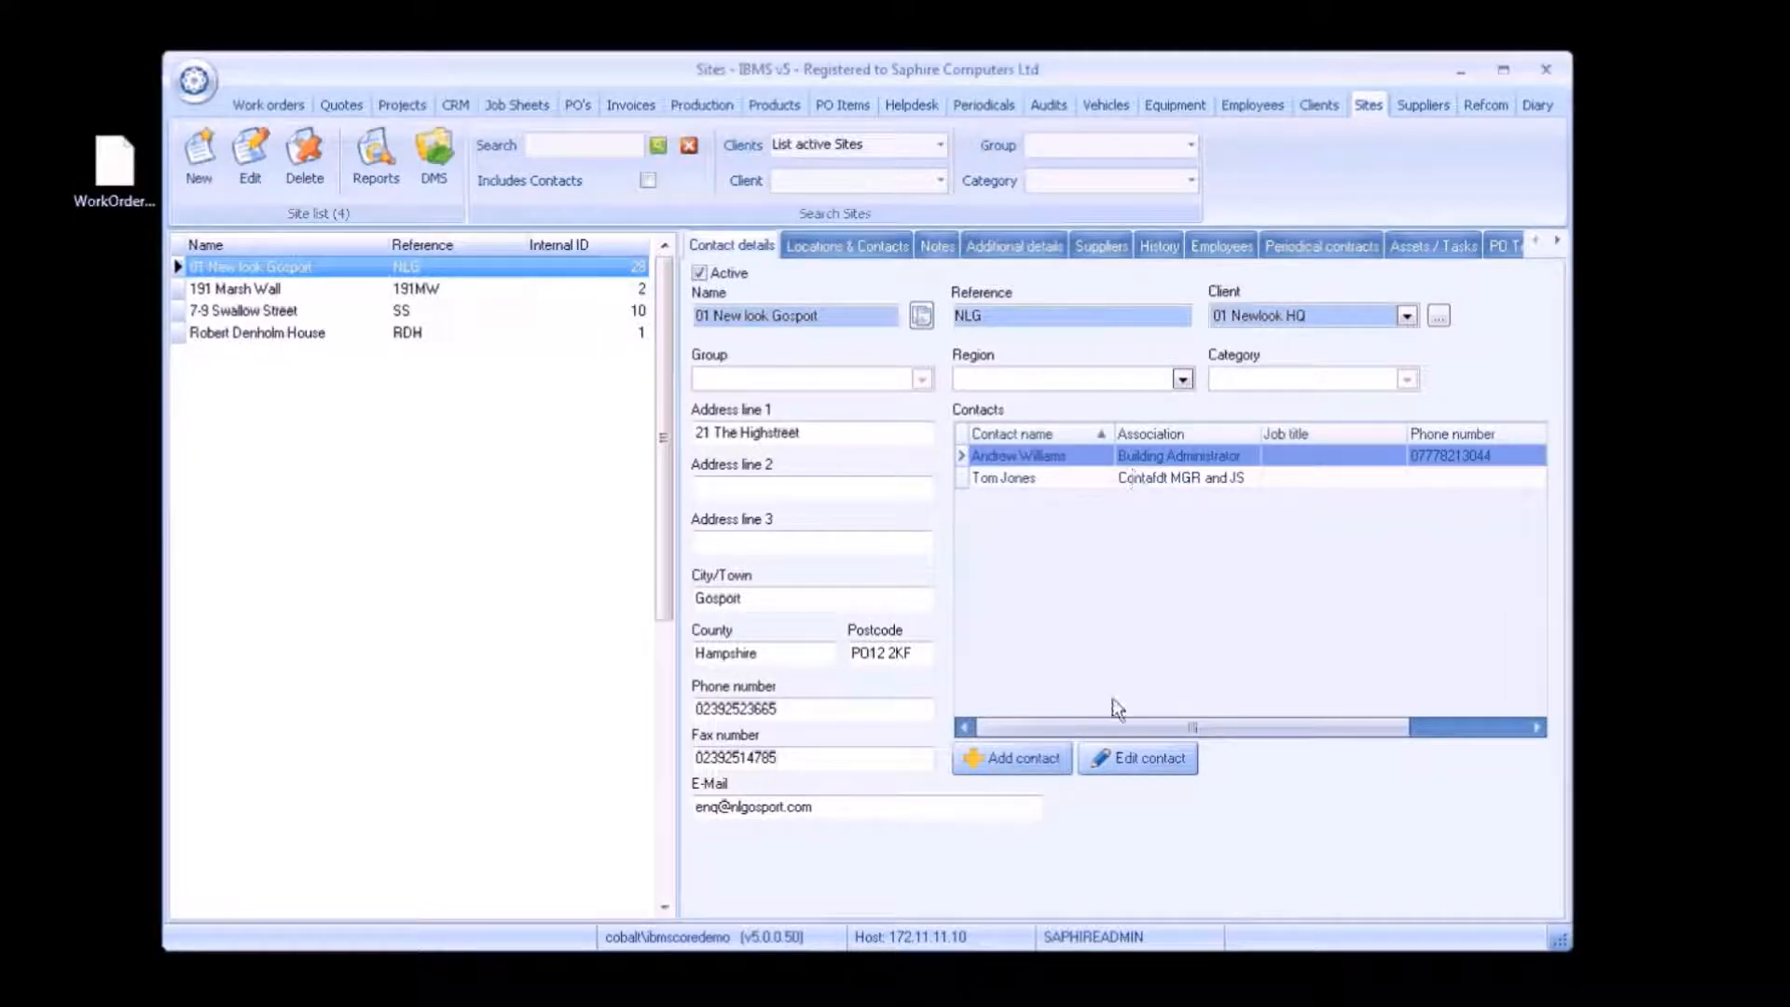
click(1130, 760)
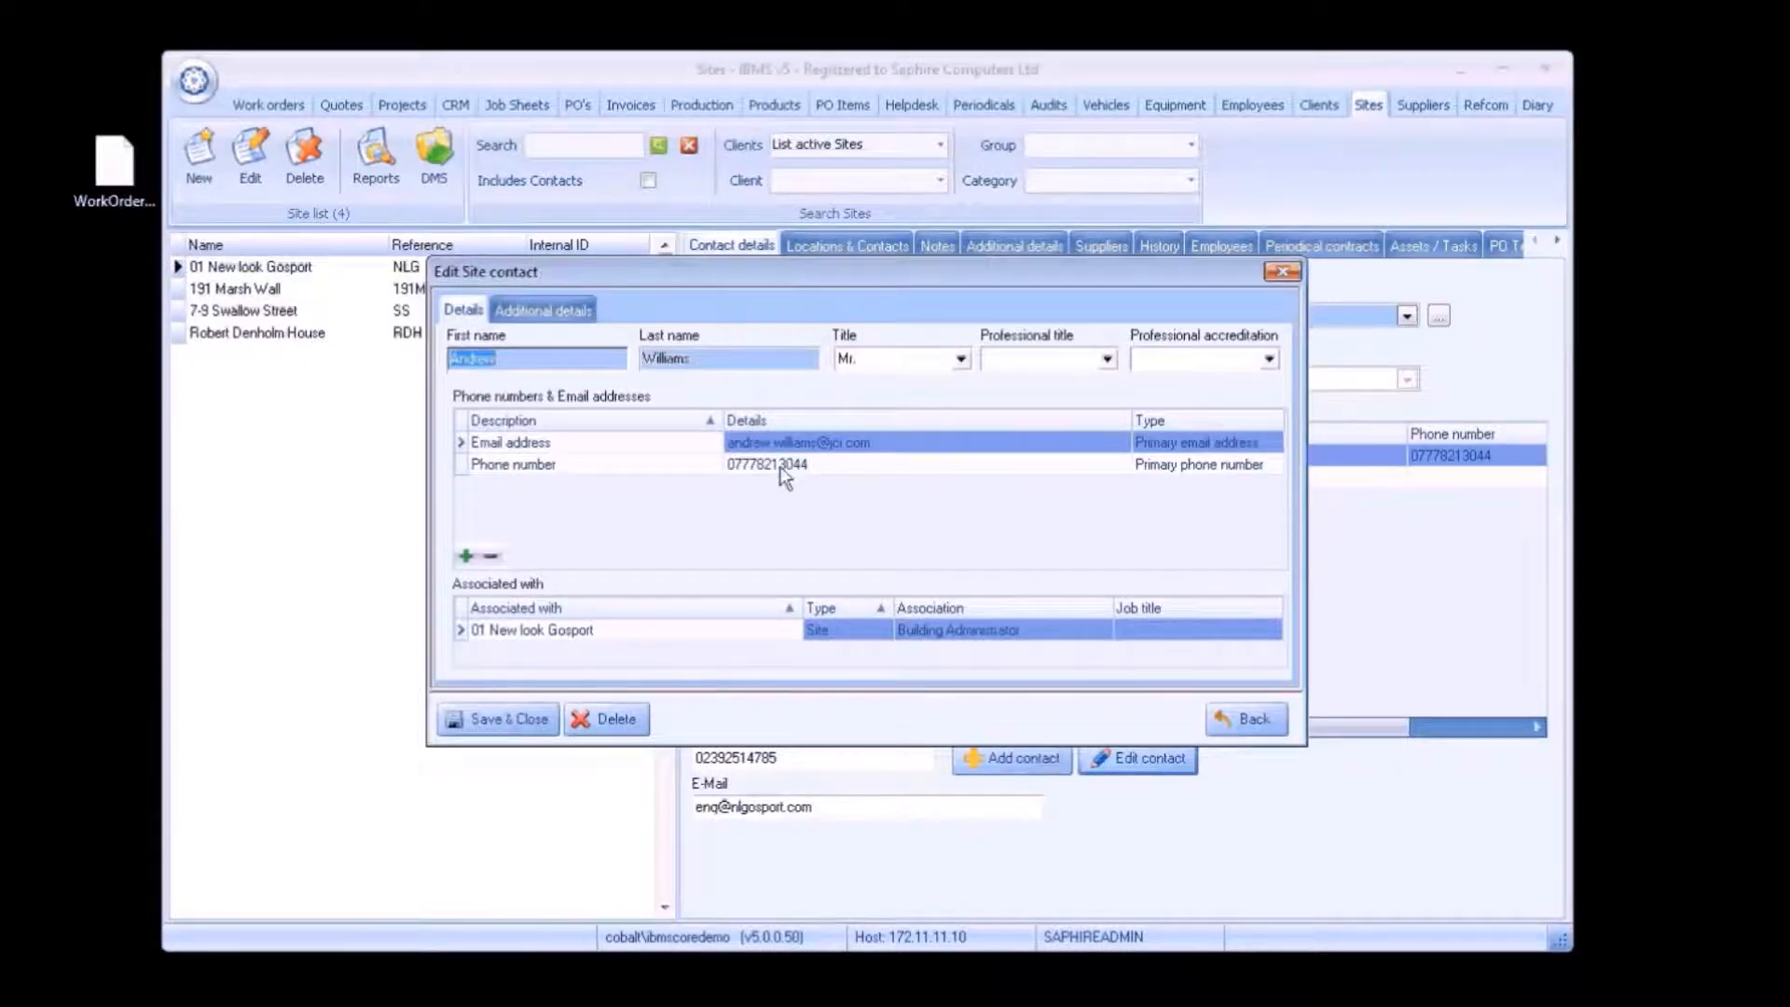
click(560, 305)
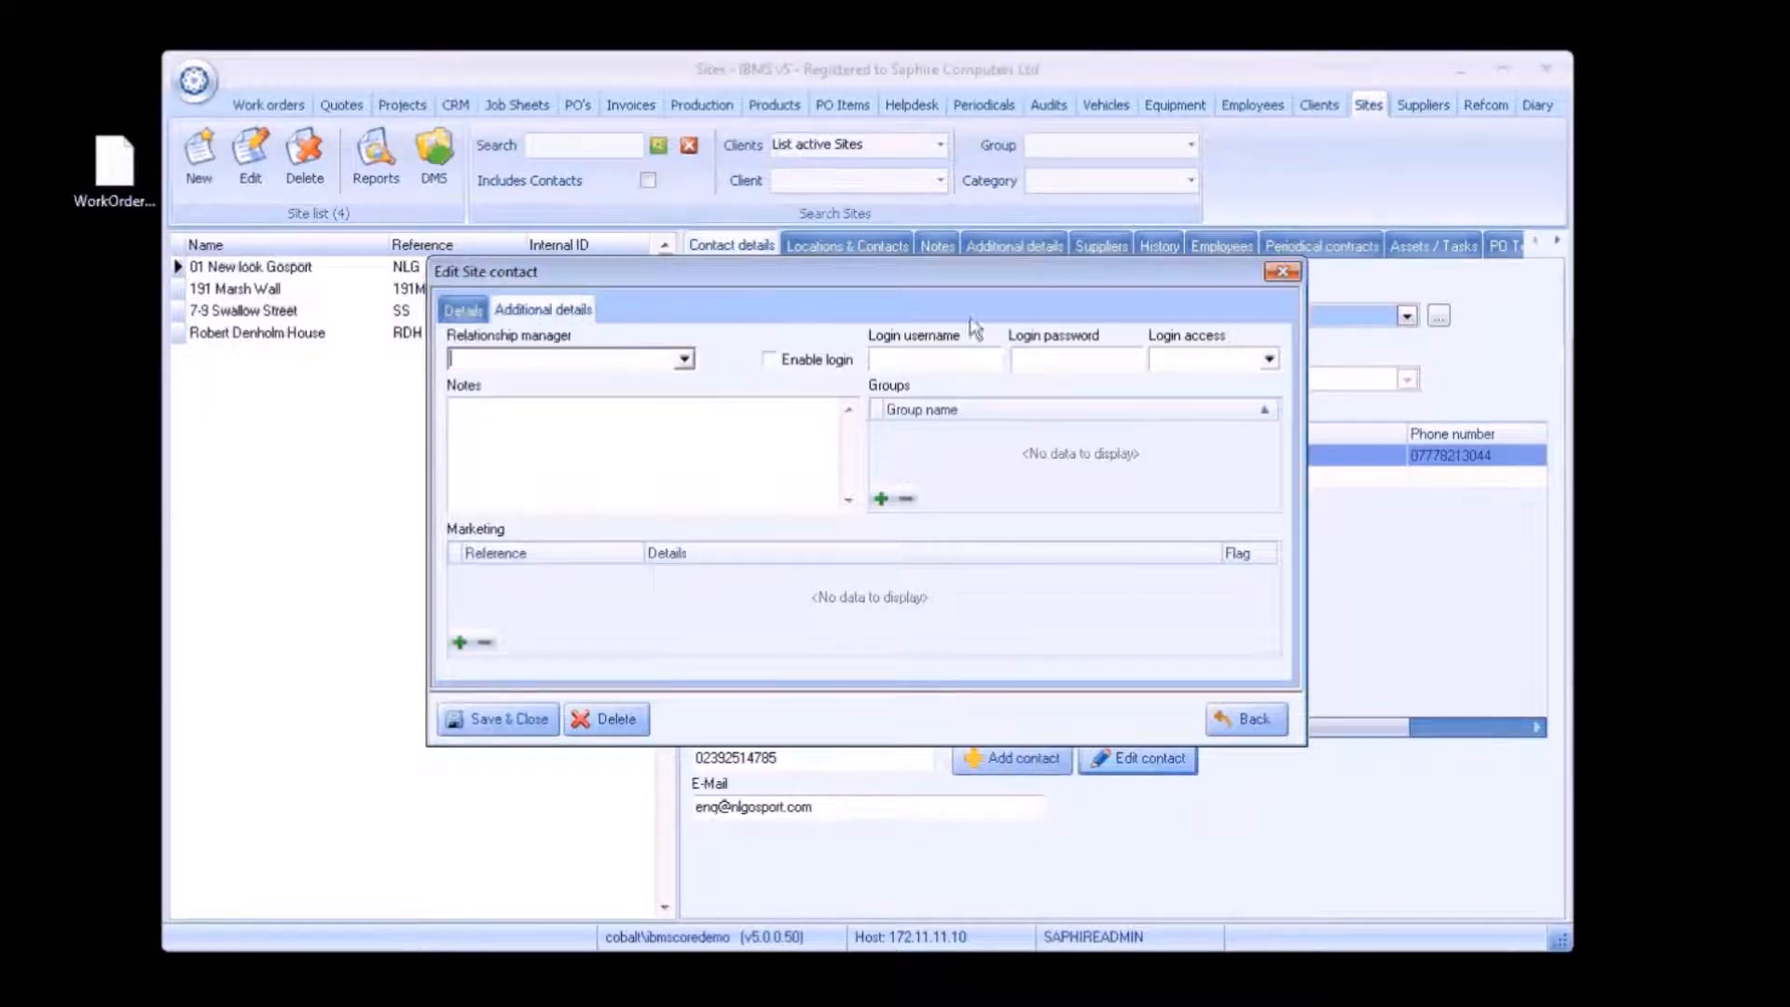
click(1249, 719)
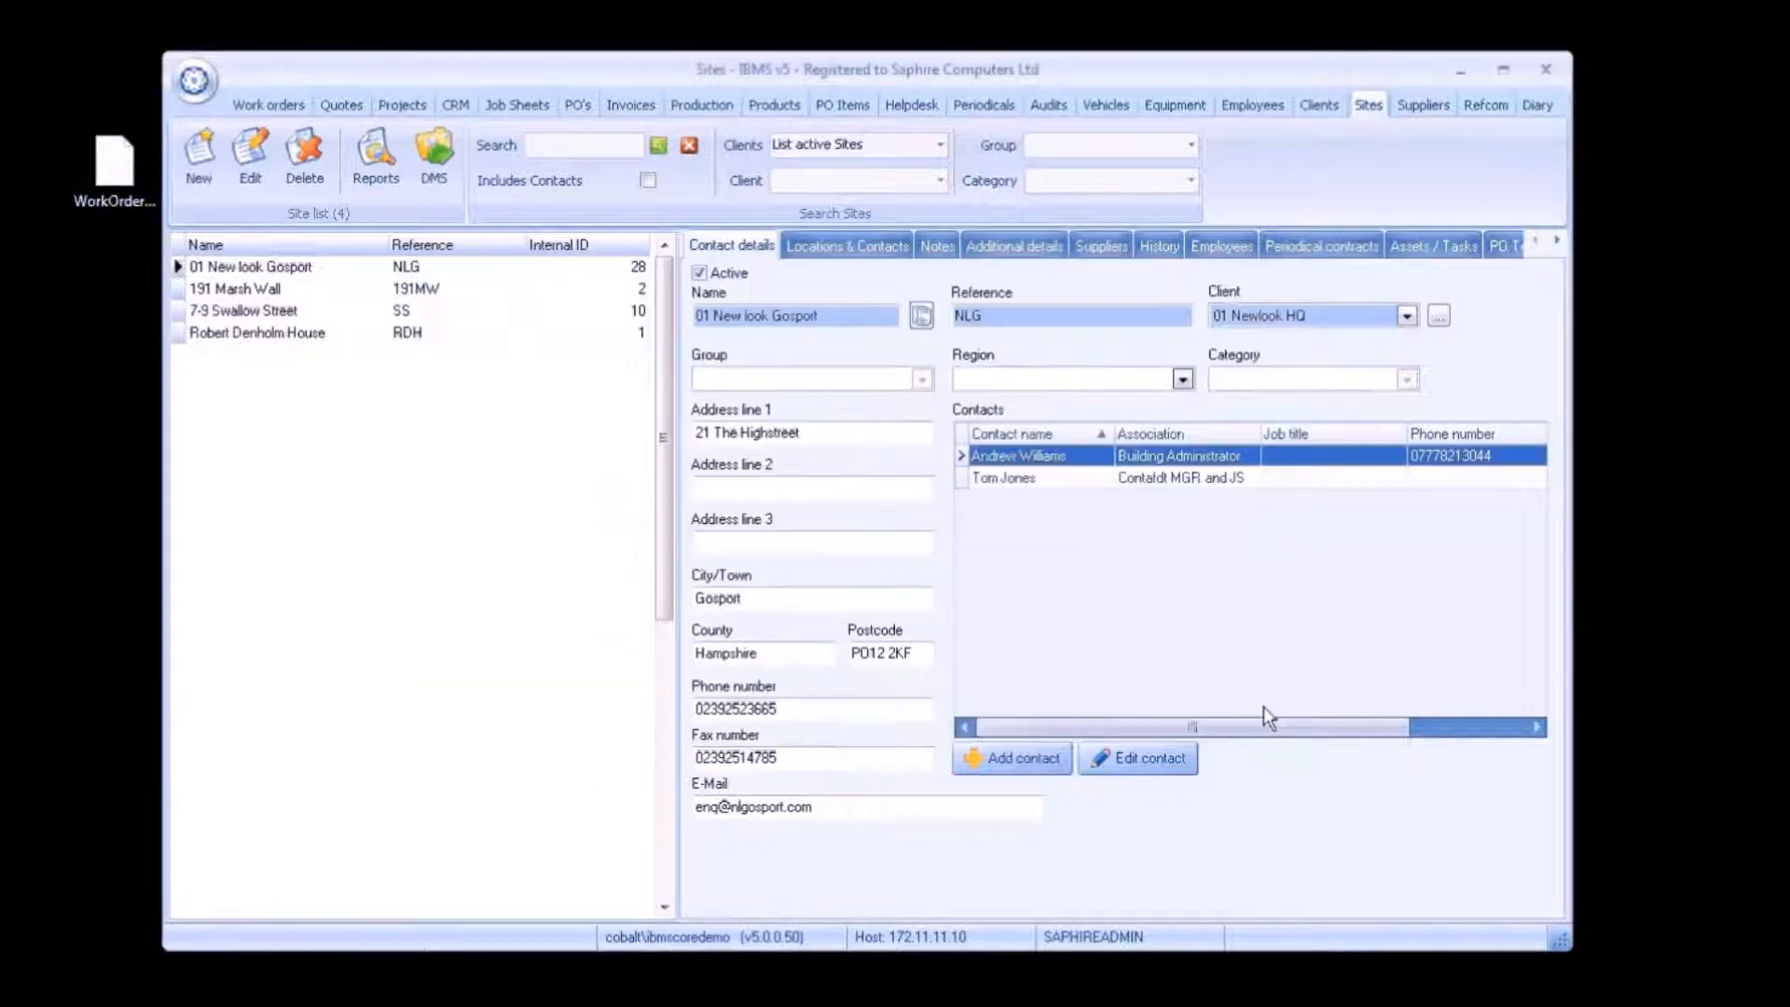
View the site's locations and employee contacts, and look at the blank employee contact form without adding one.
click(870, 244)
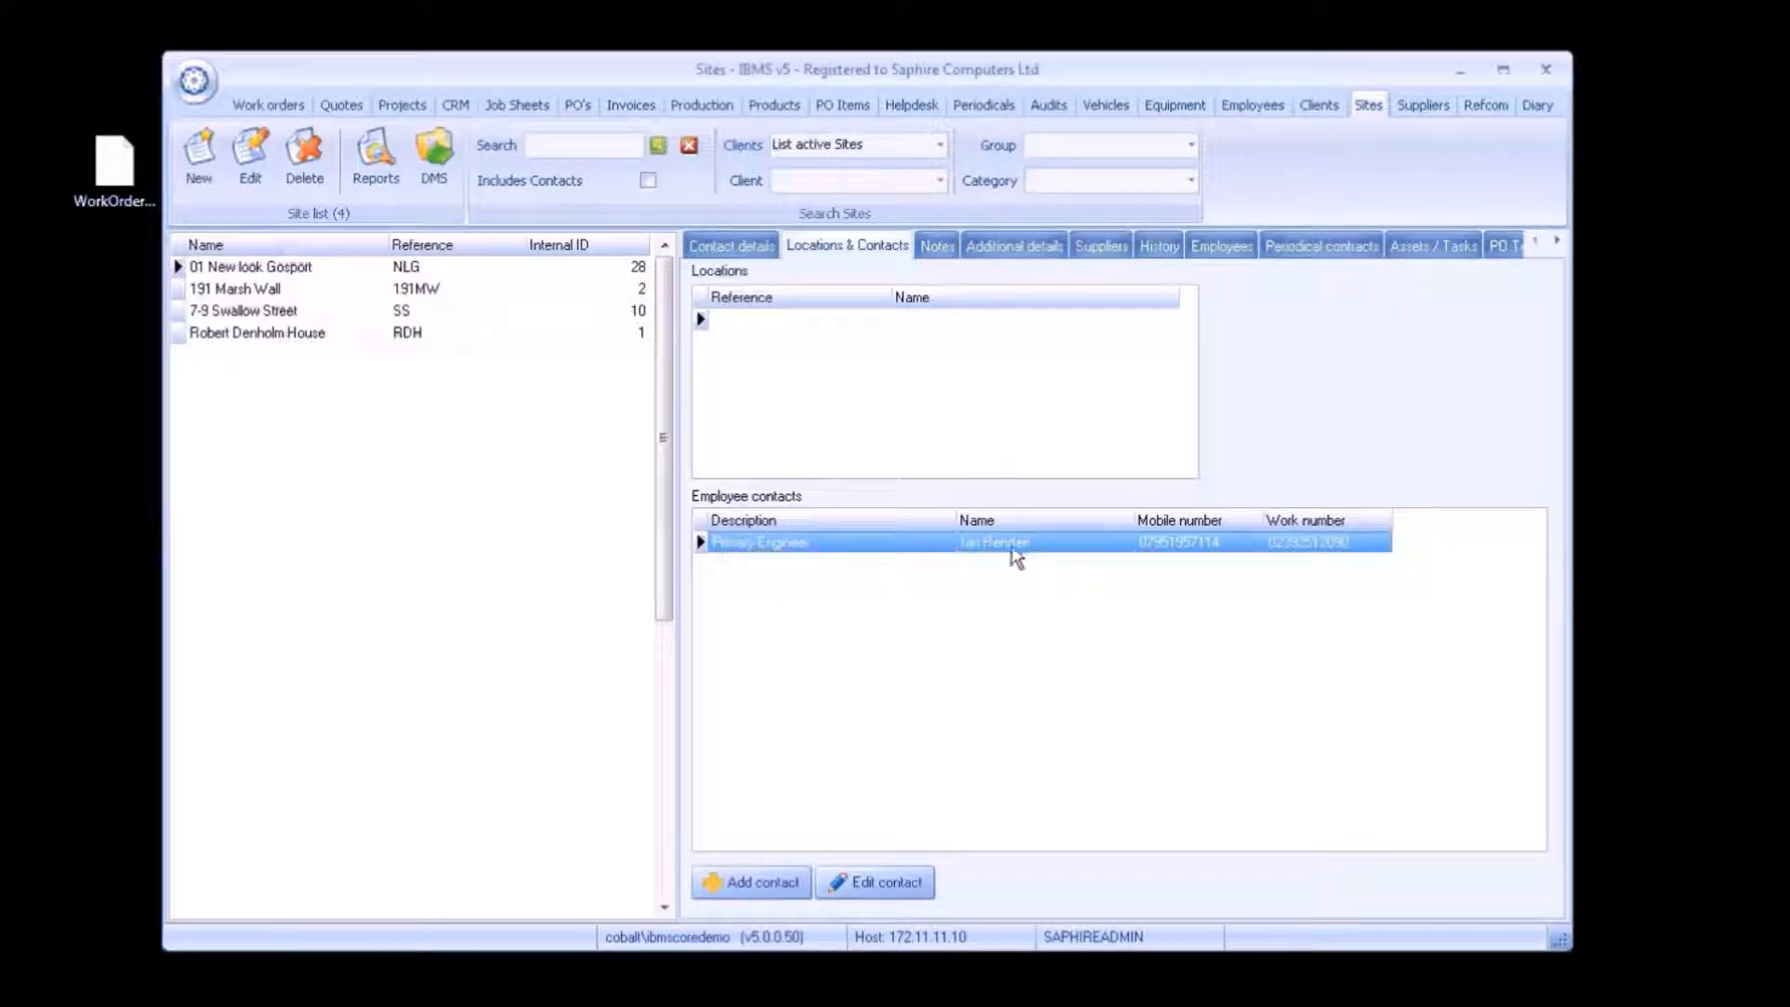
click(776, 892)
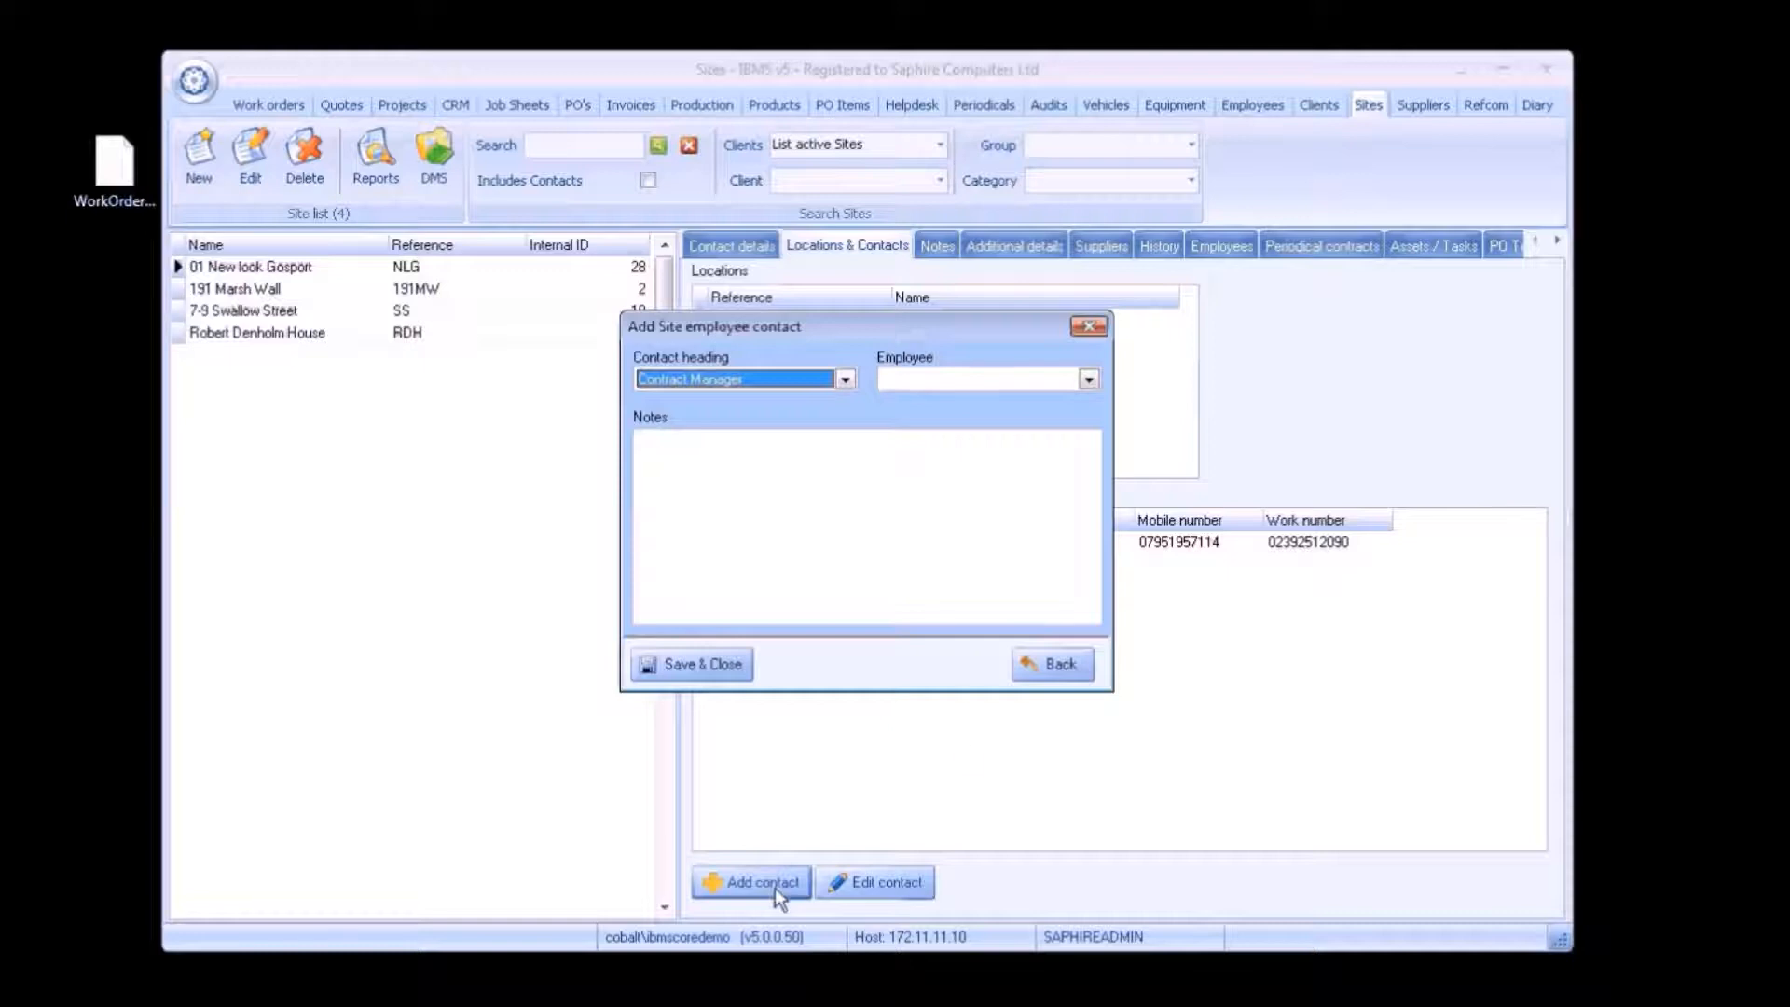
click(1055, 662)
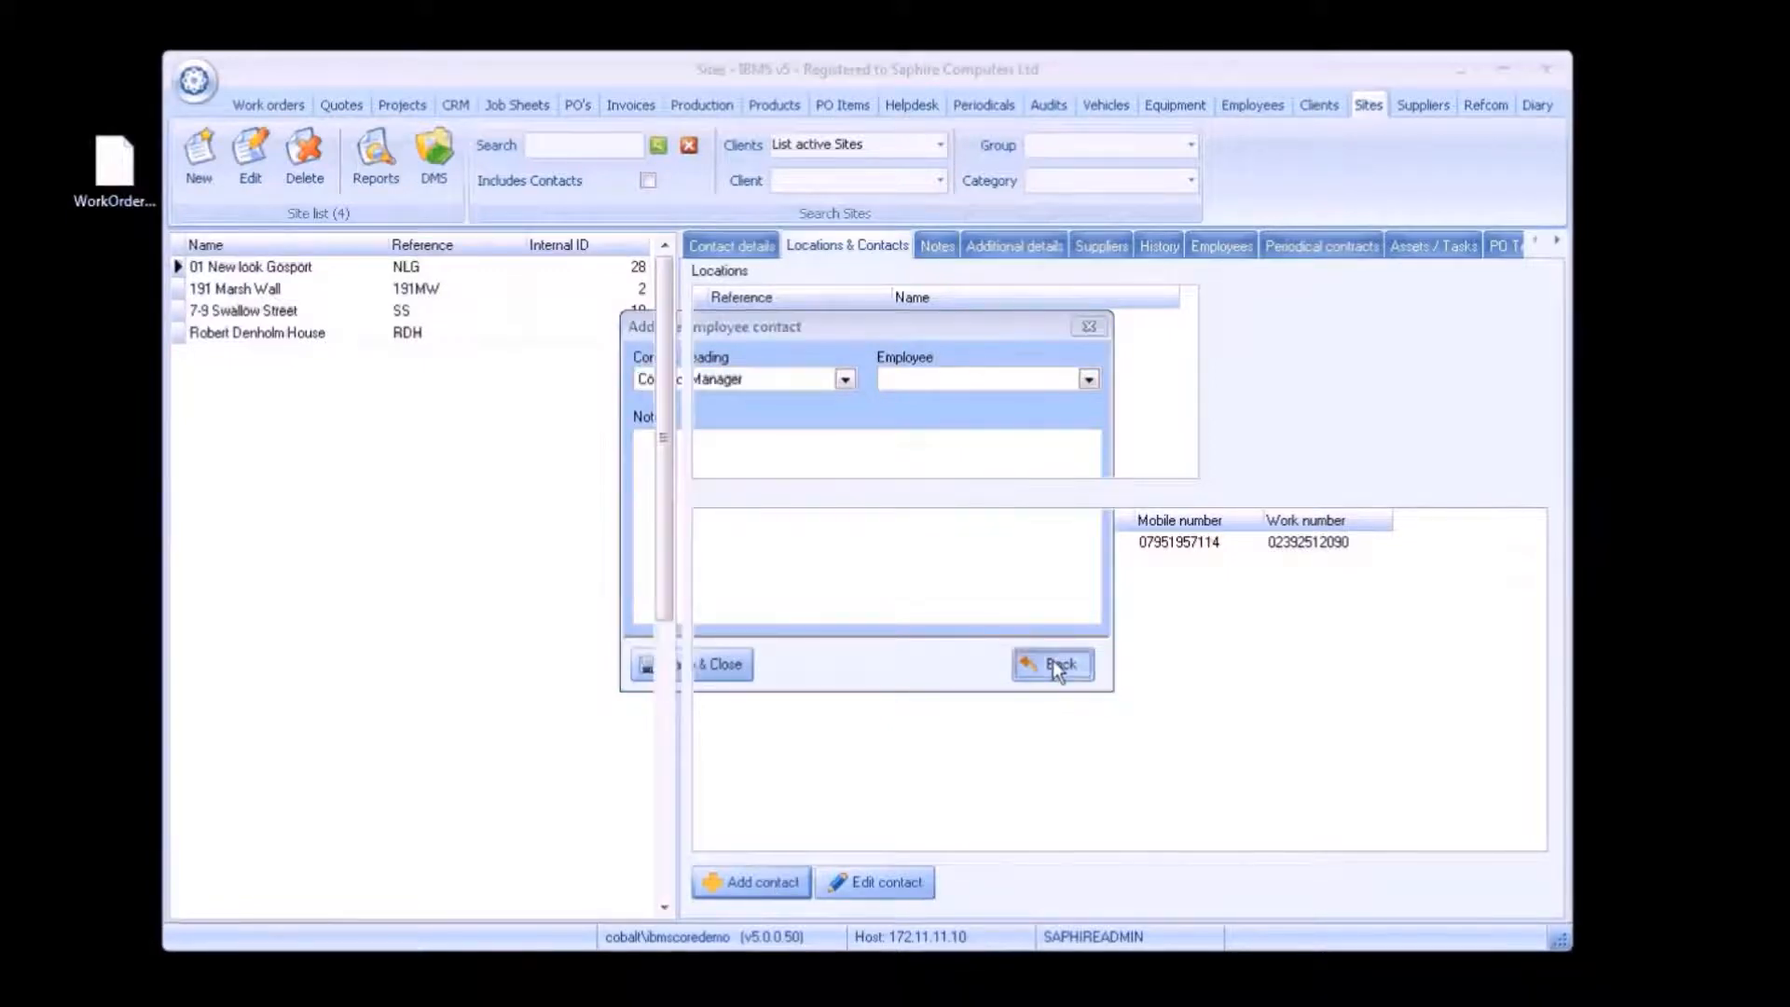
Review the notes, additional details and suppliers of the 01 New look Gosport site.
click(930, 244)
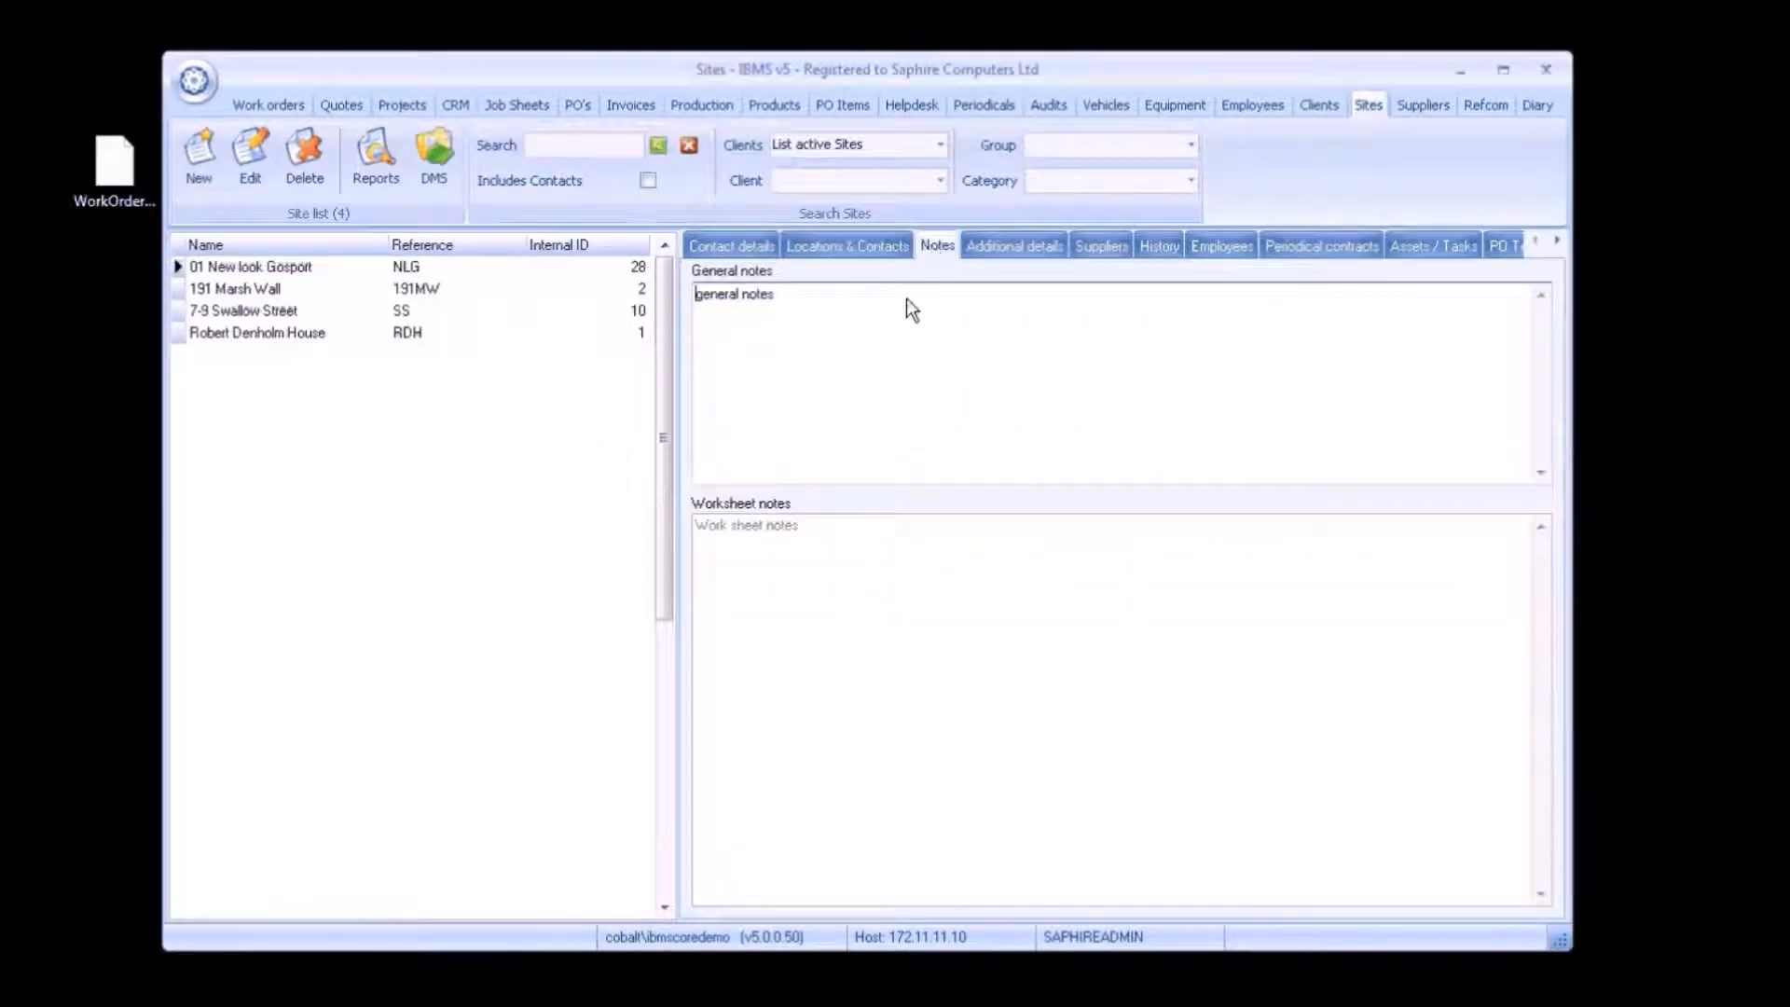
drag(775, 296, 644, 288)
click(1029, 250)
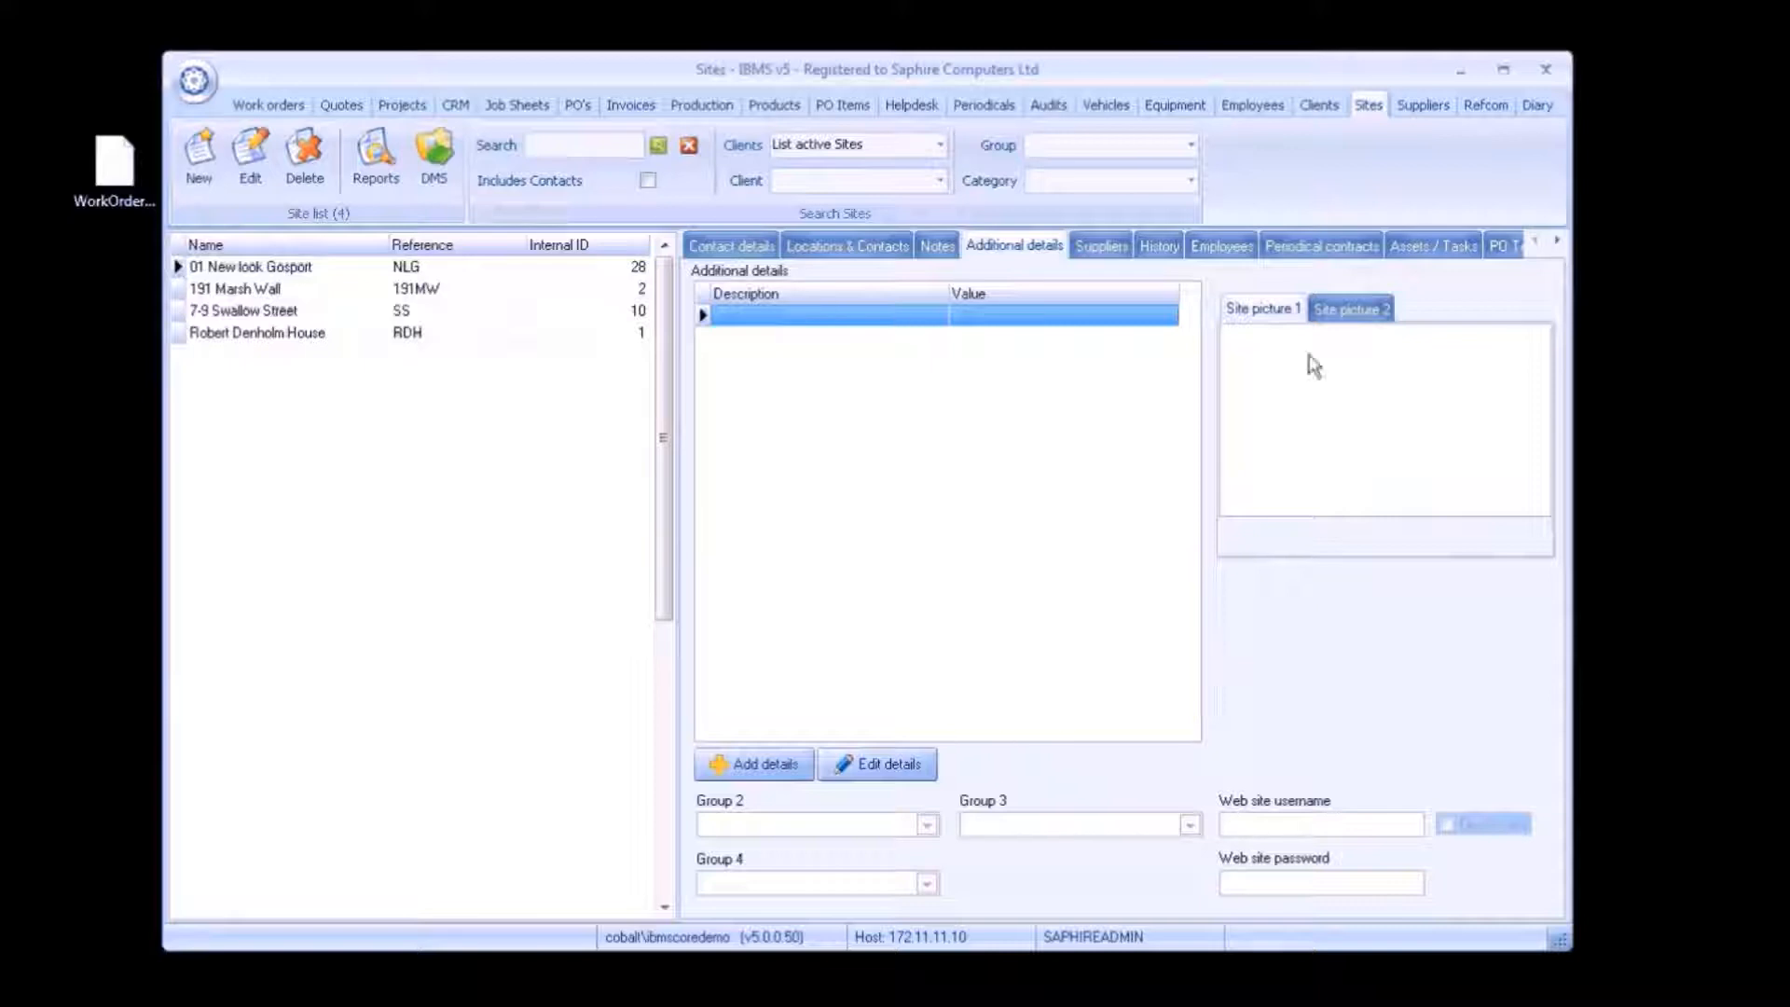
click(1106, 244)
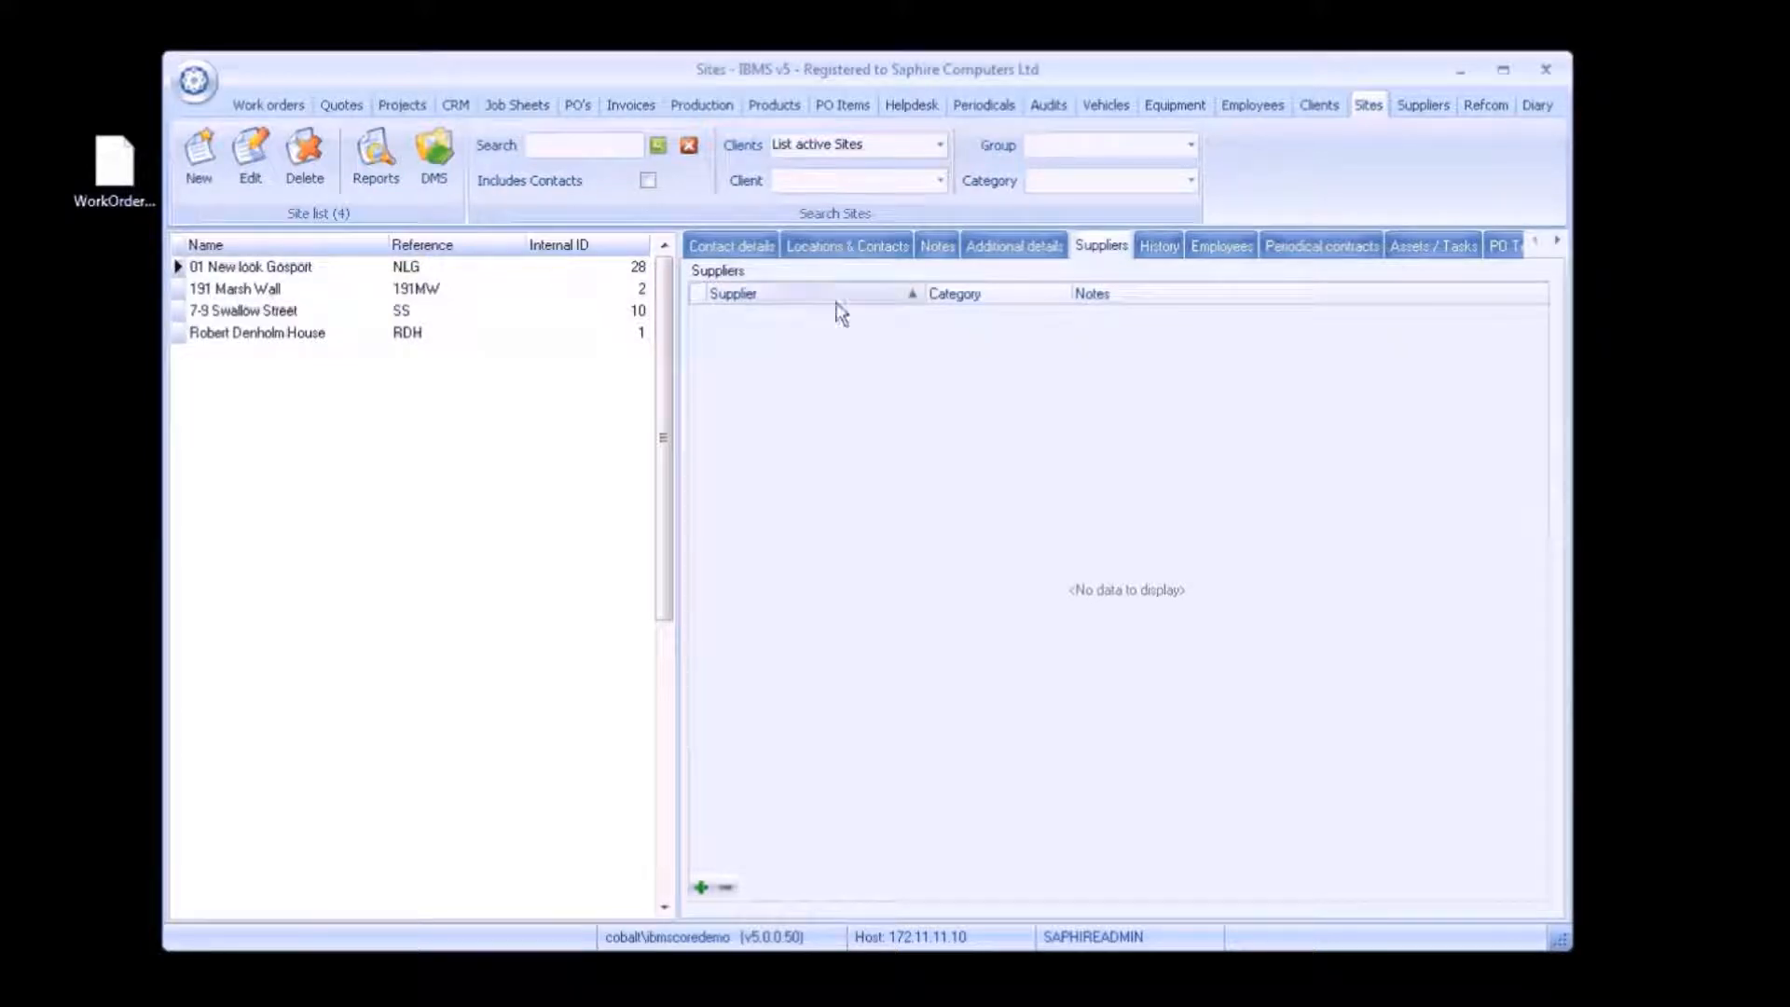
Add a history entry described as "reminder" to the site, with a reminder set, and save it.
click(1160, 246)
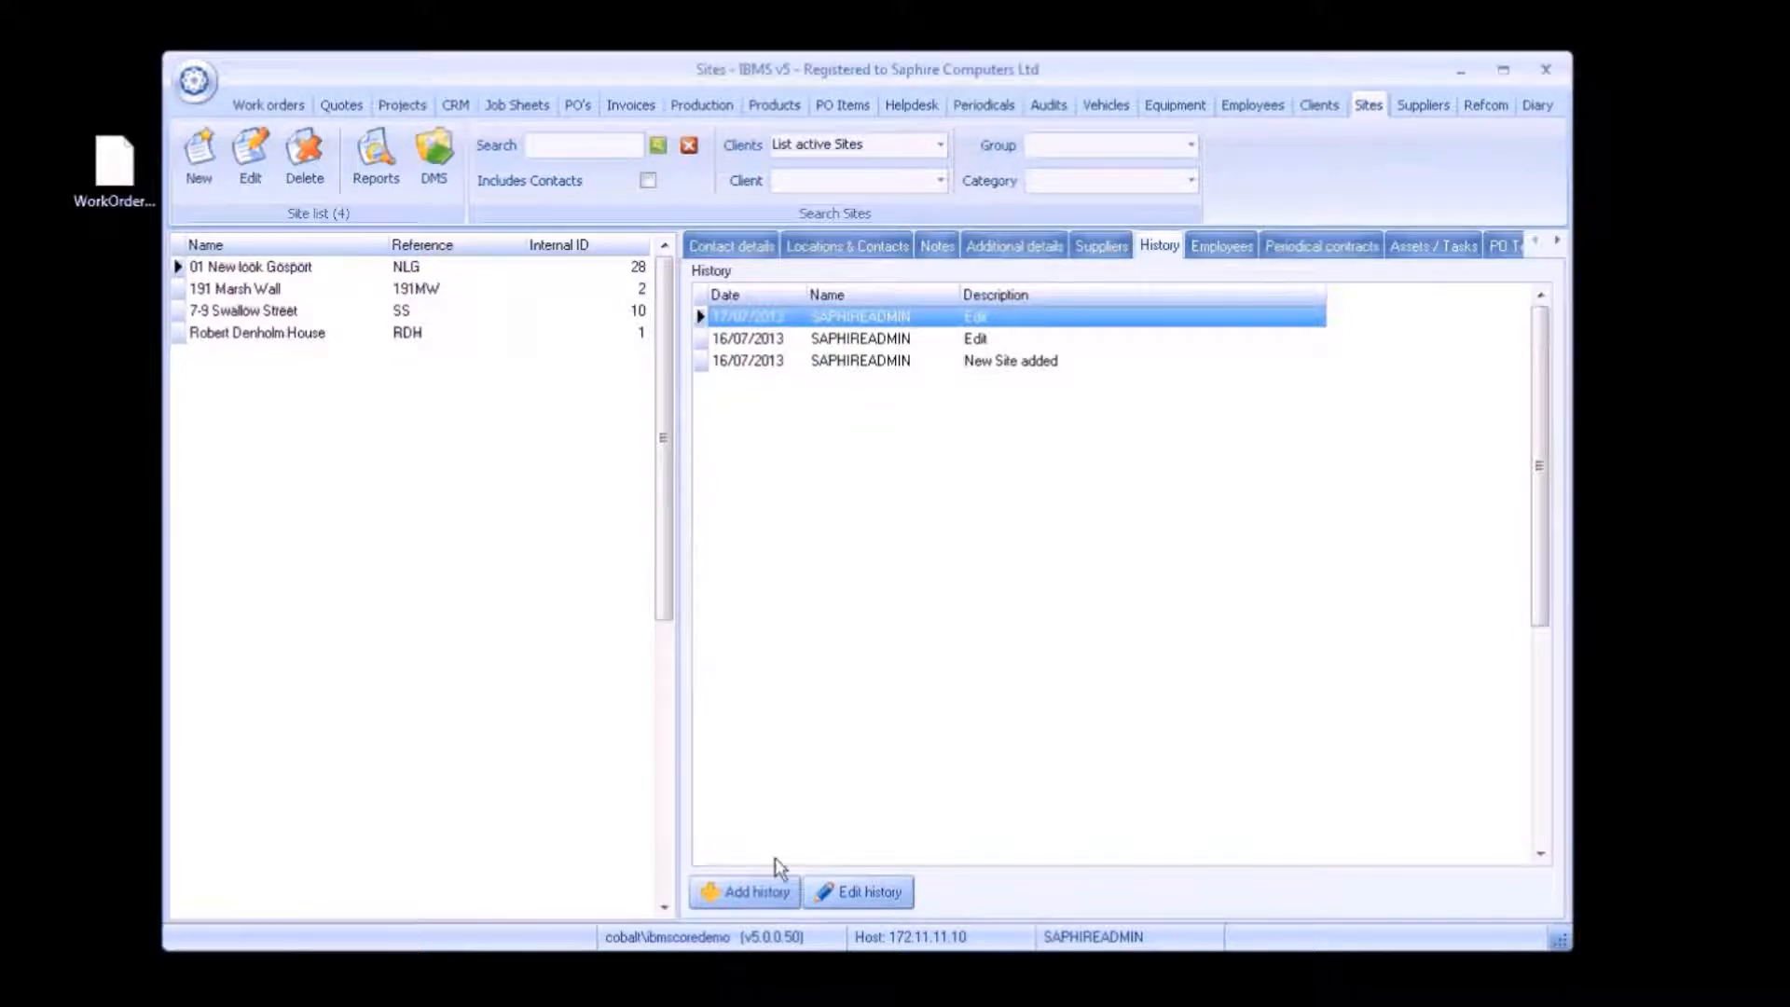
click(764, 892)
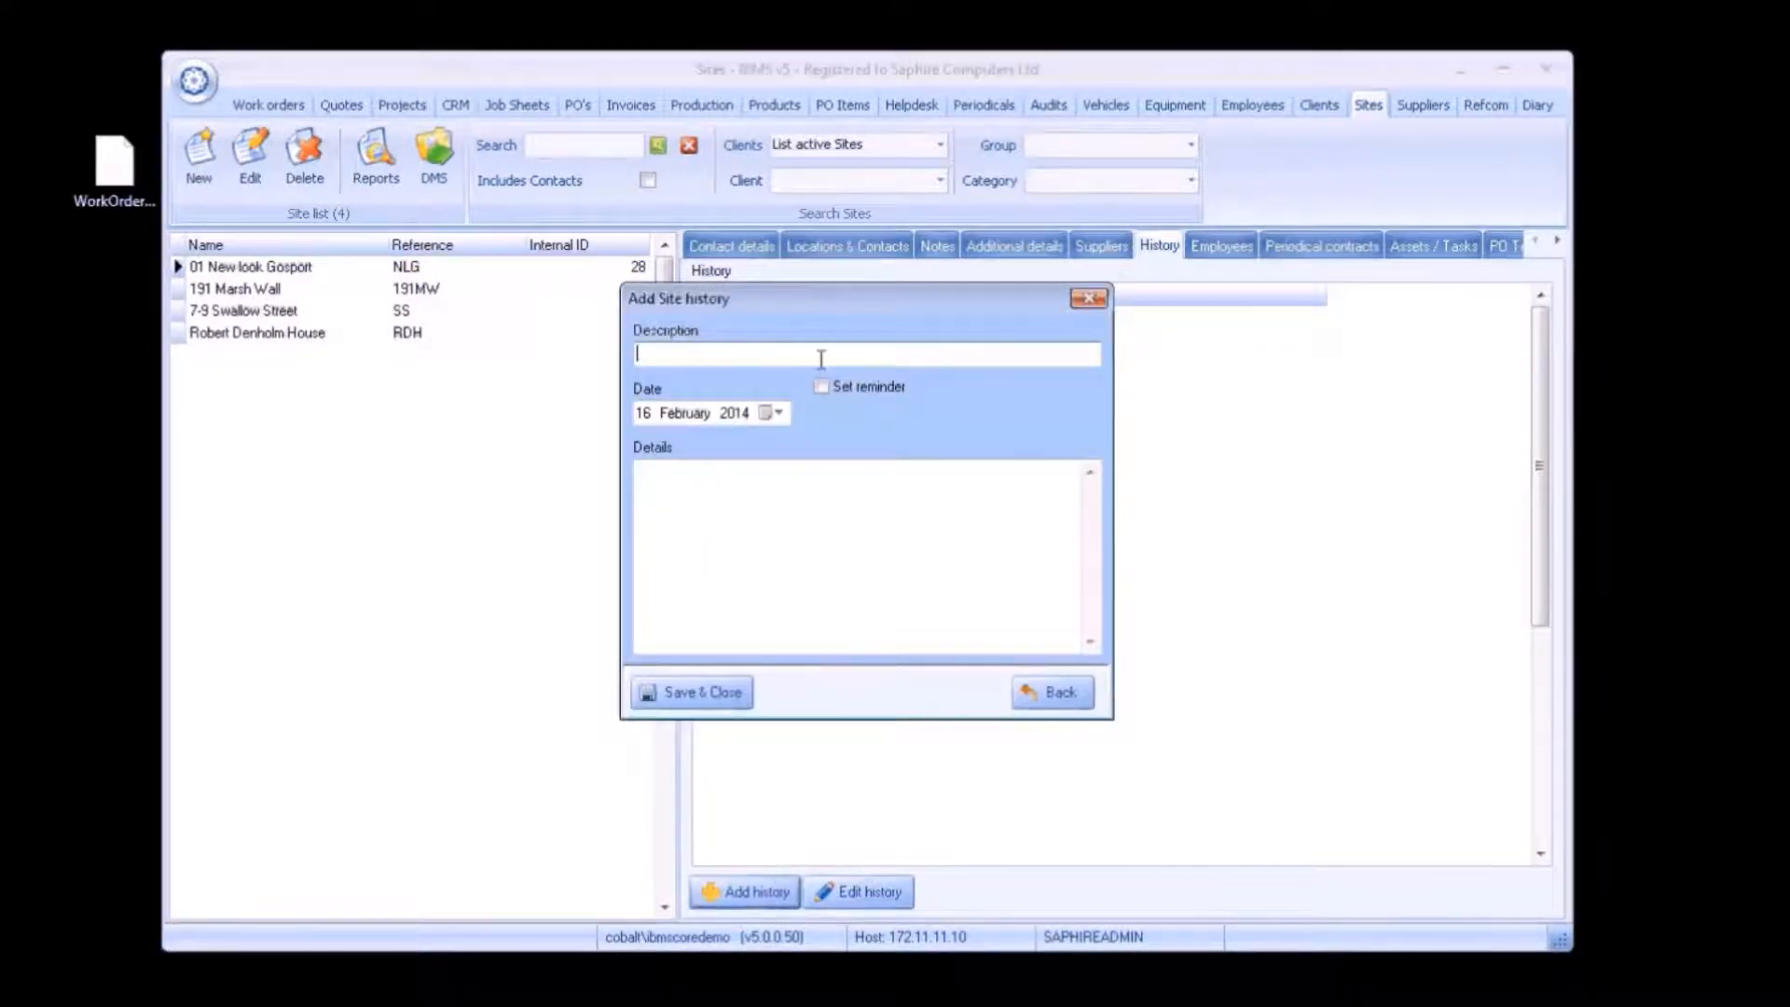
text(reminder)
click(841, 387)
click(724, 696)
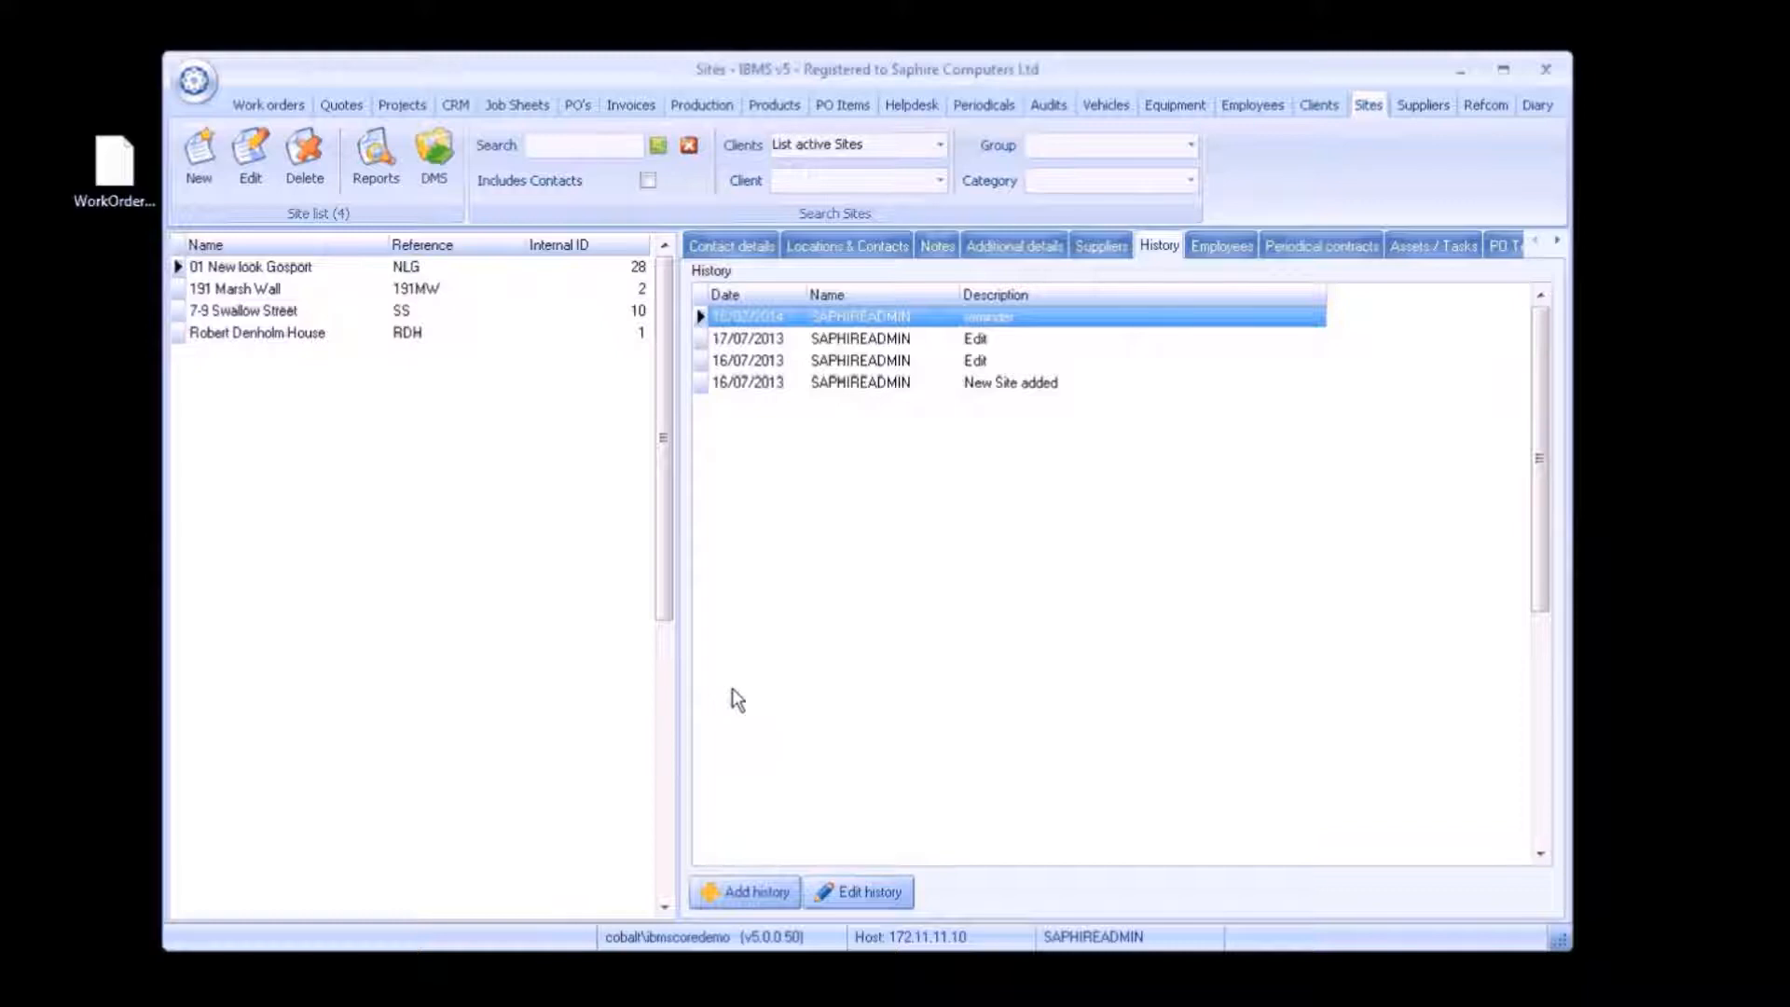
Review the site's assigned employees, periodical contracts and unmanaged assets.
click(1236, 251)
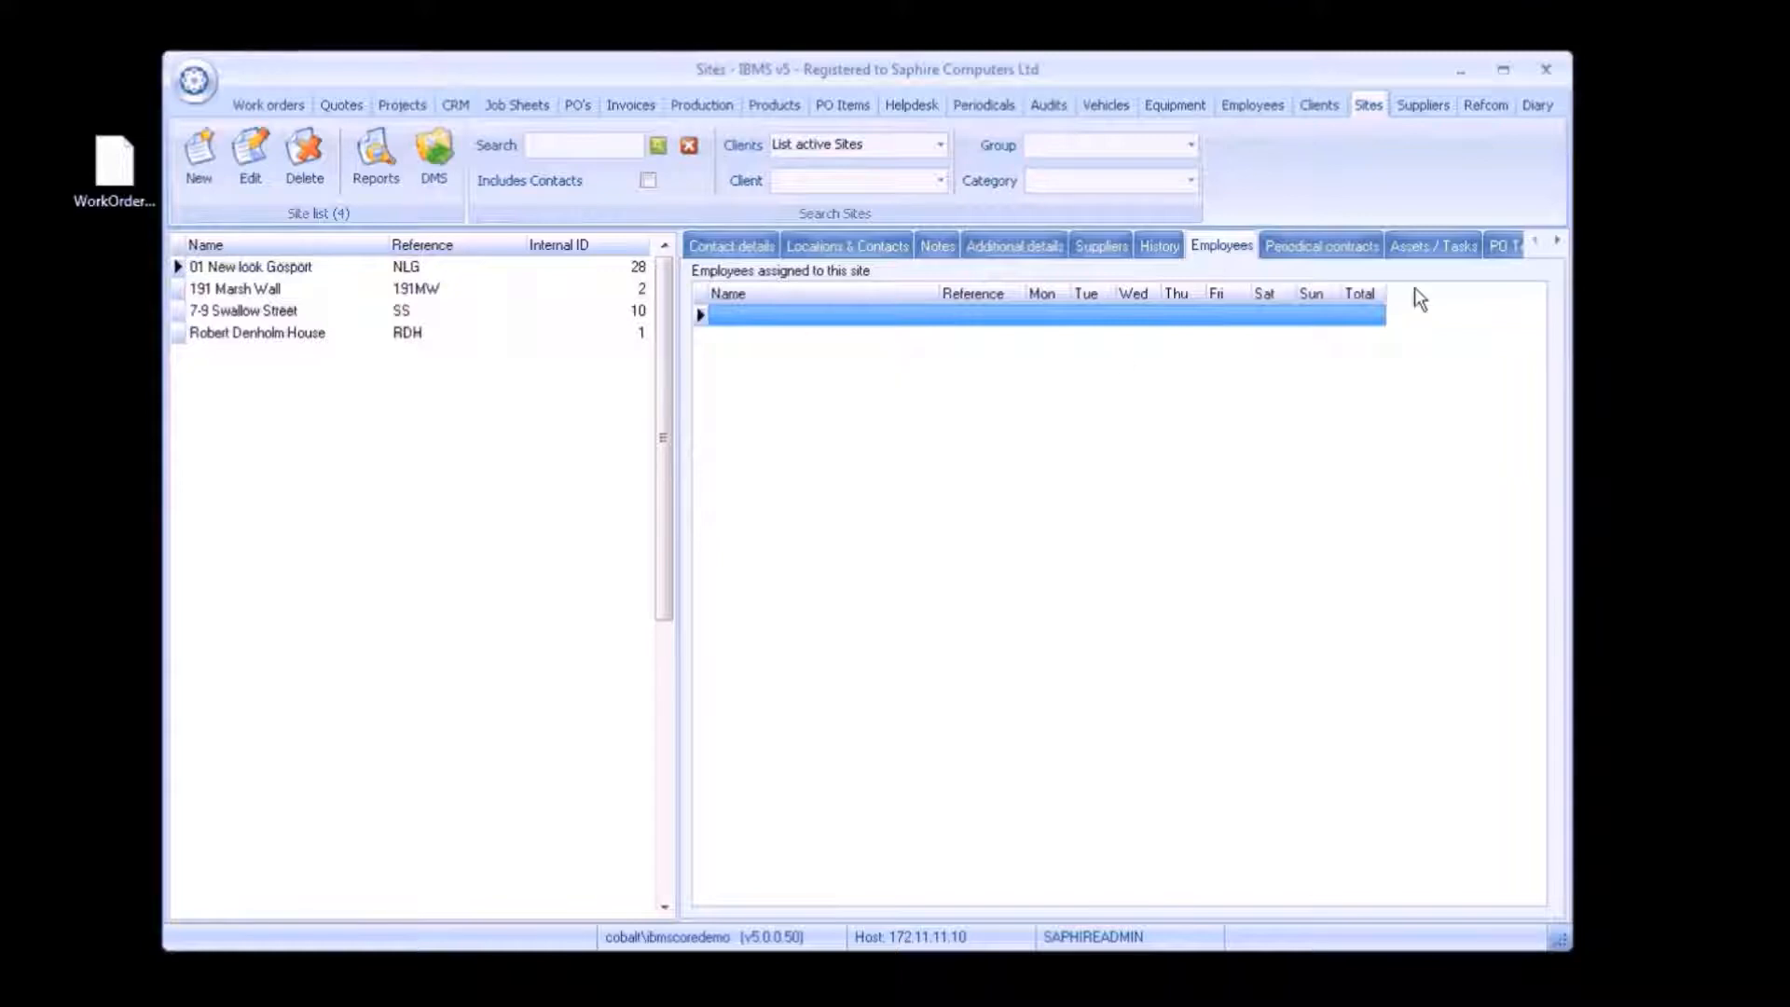
click(1345, 245)
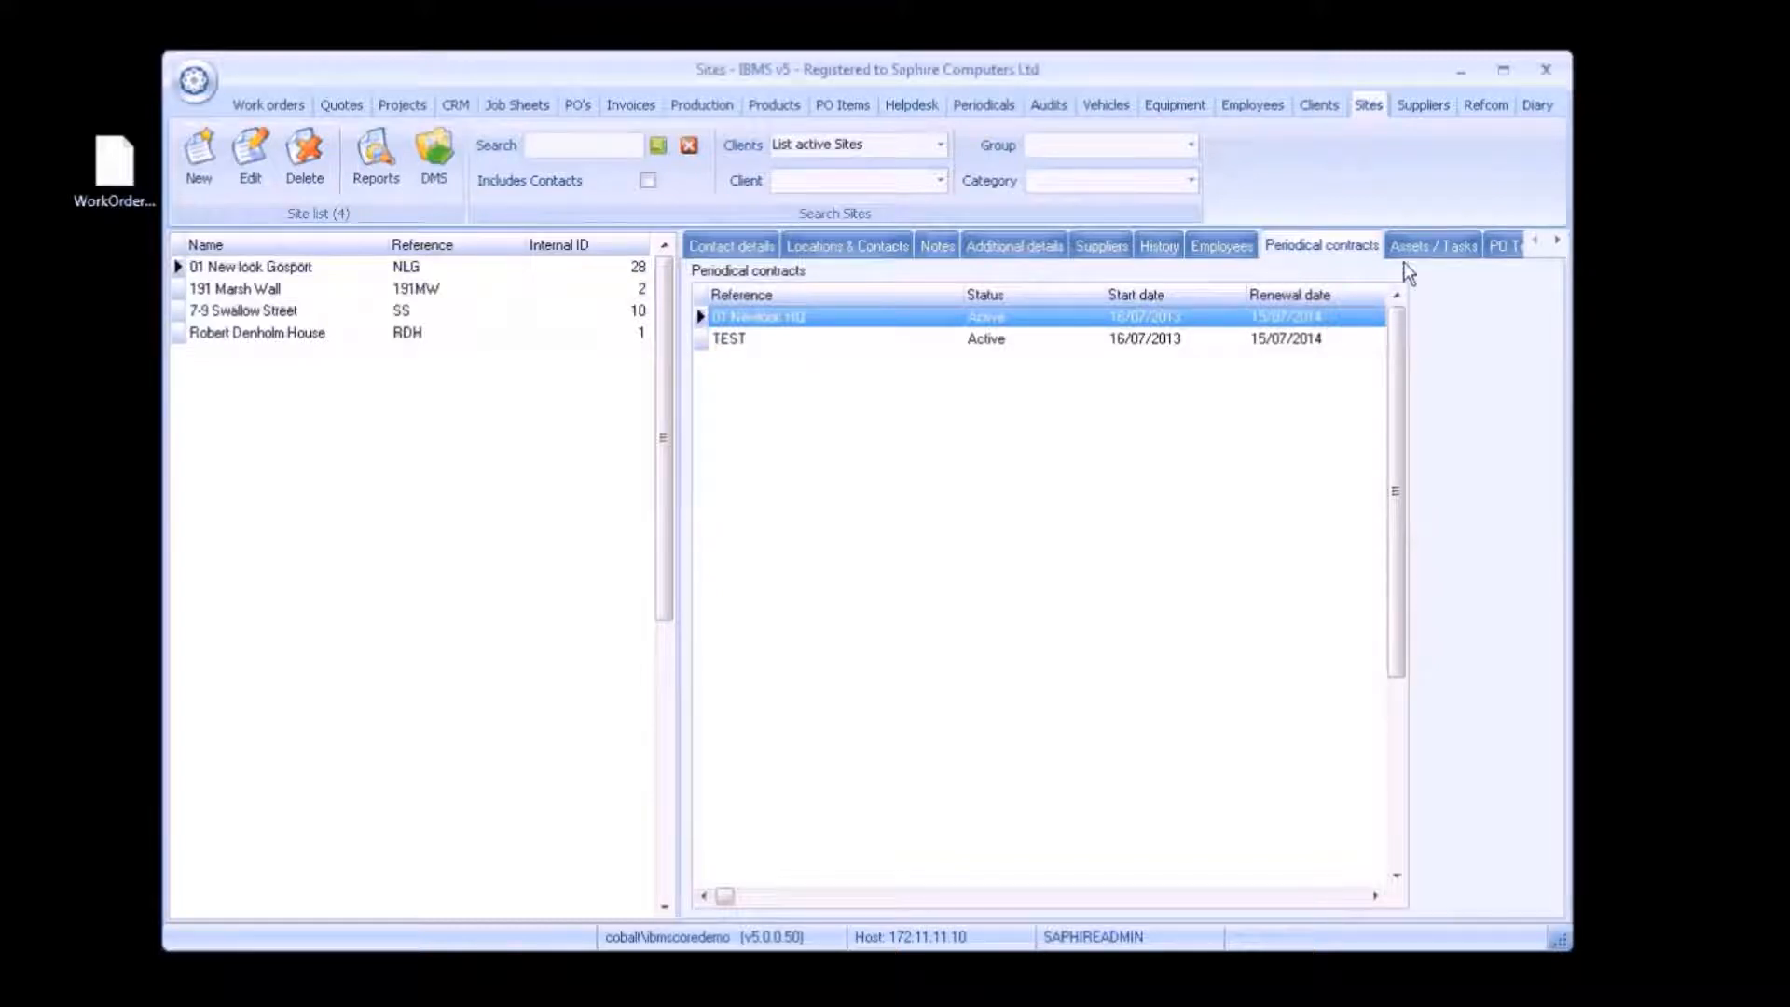
click(1450, 247)
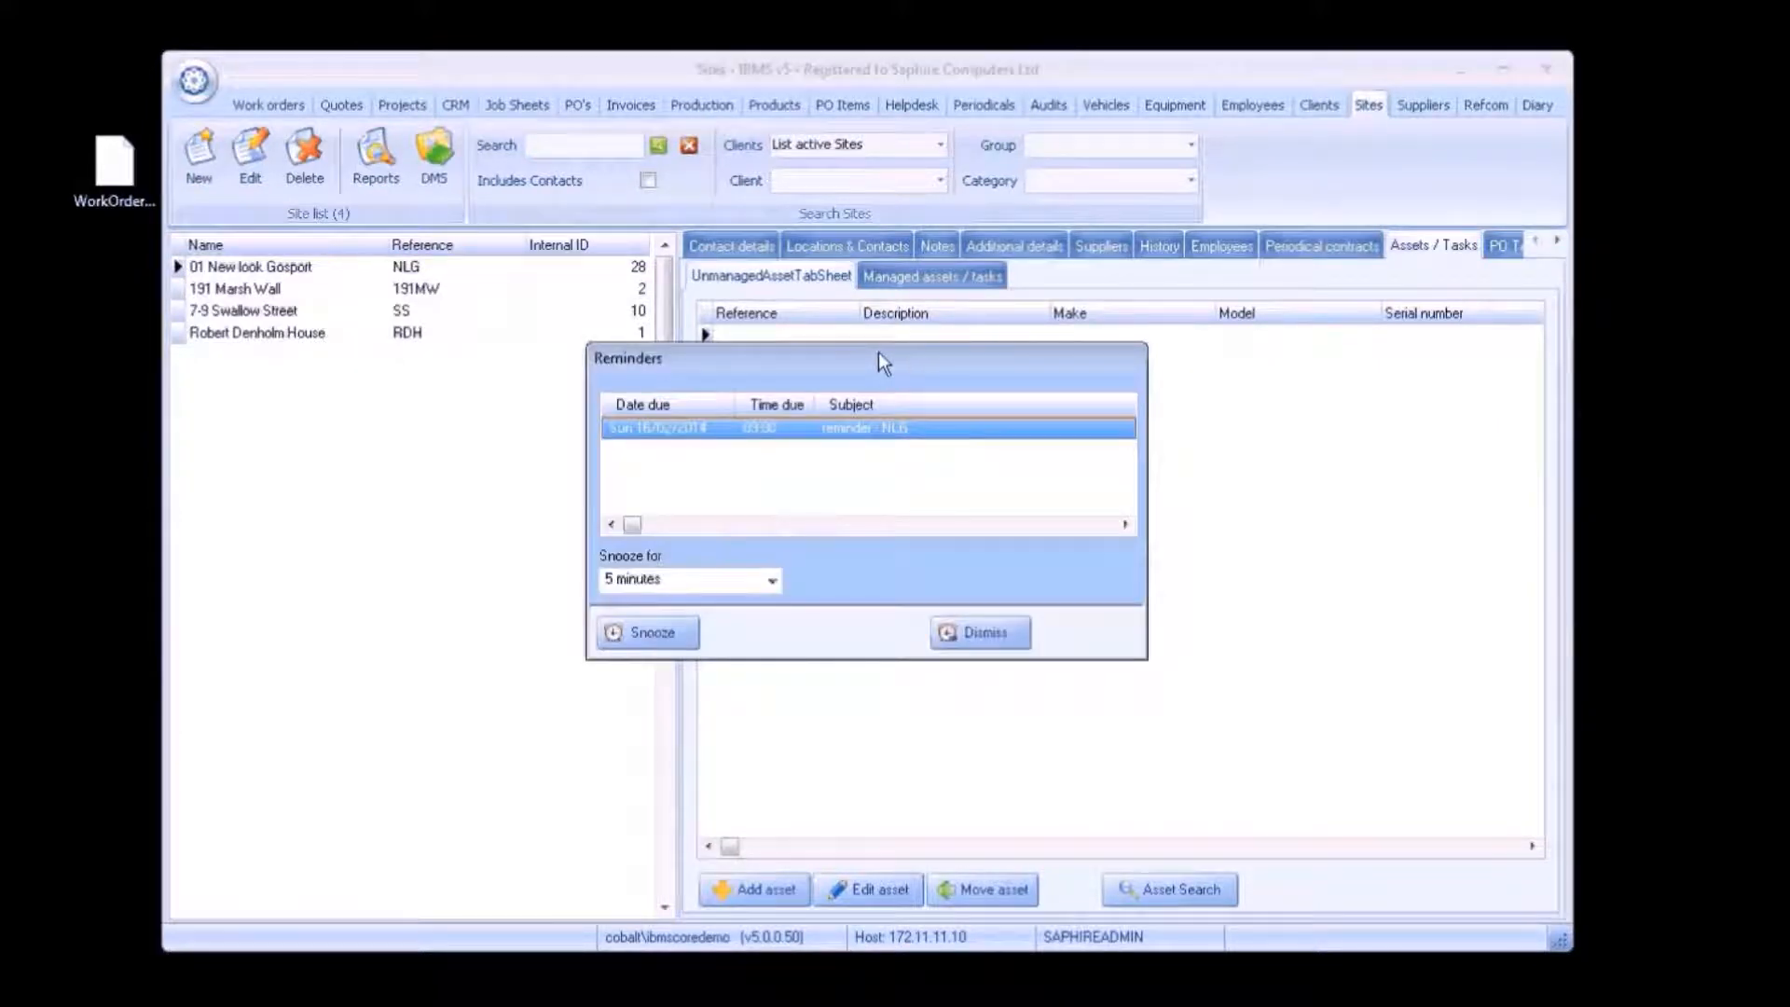
Dismiss the due reminder for site NLG and display the site's managed assets and tasks.
click(972, 634)
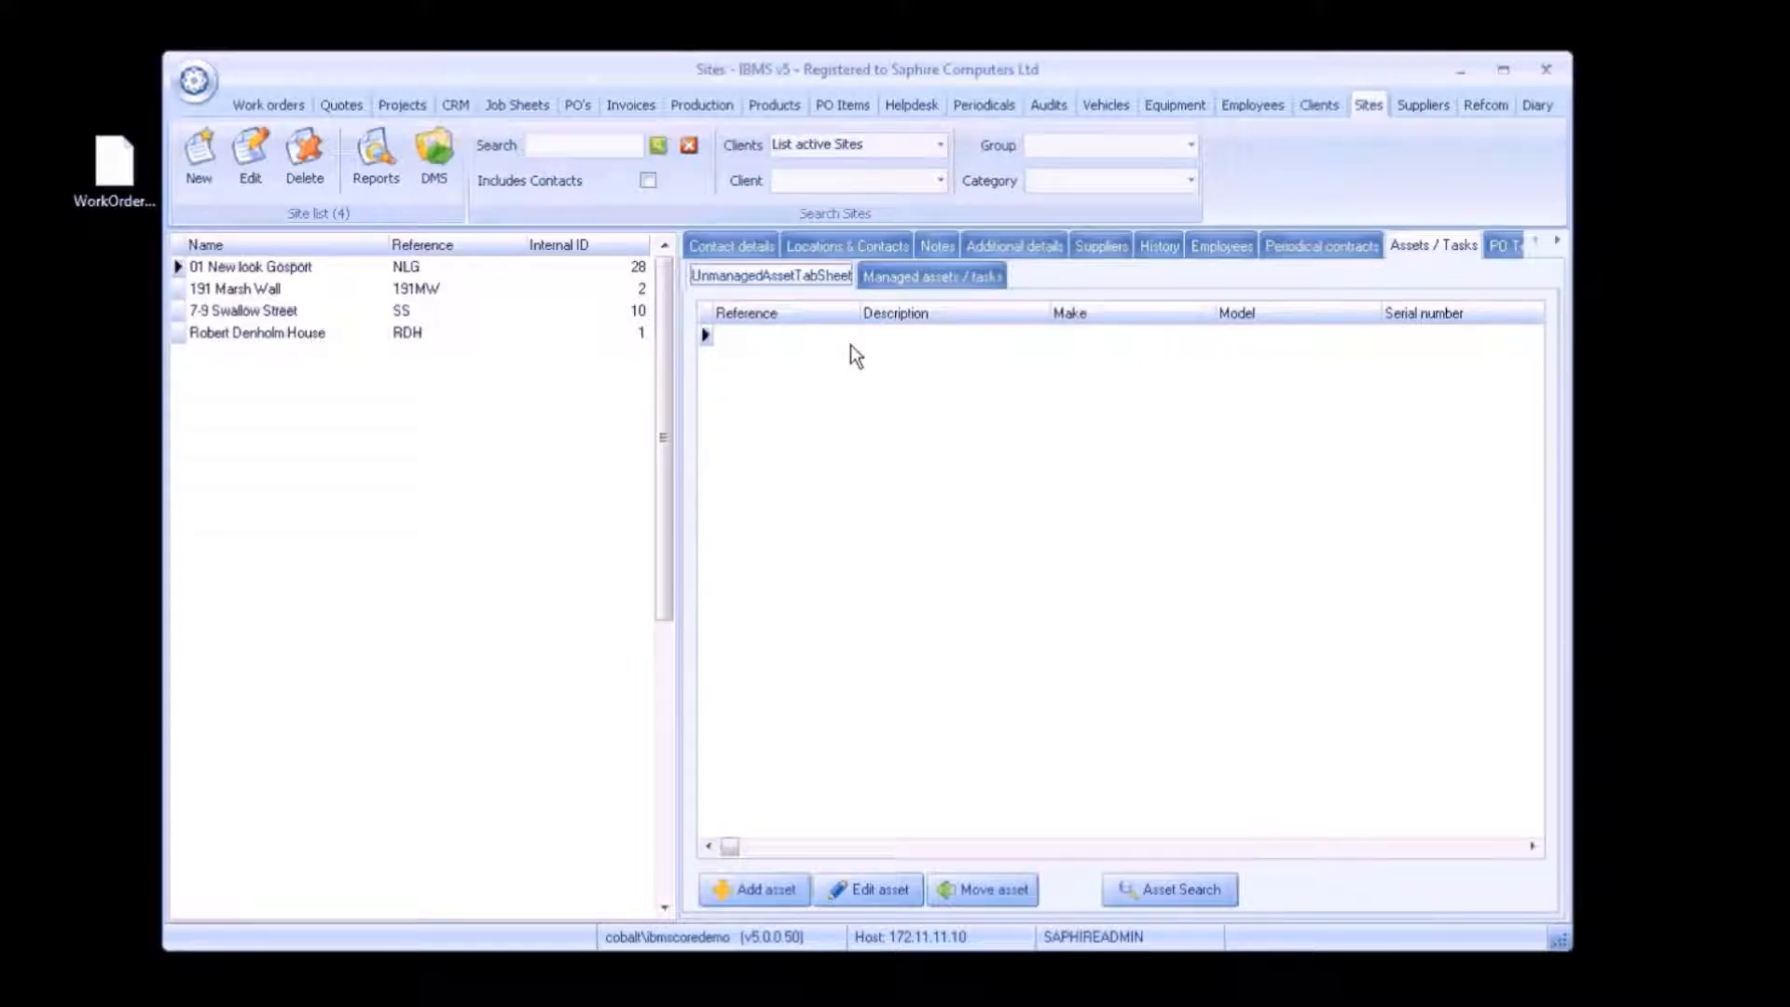
click(942, 278)
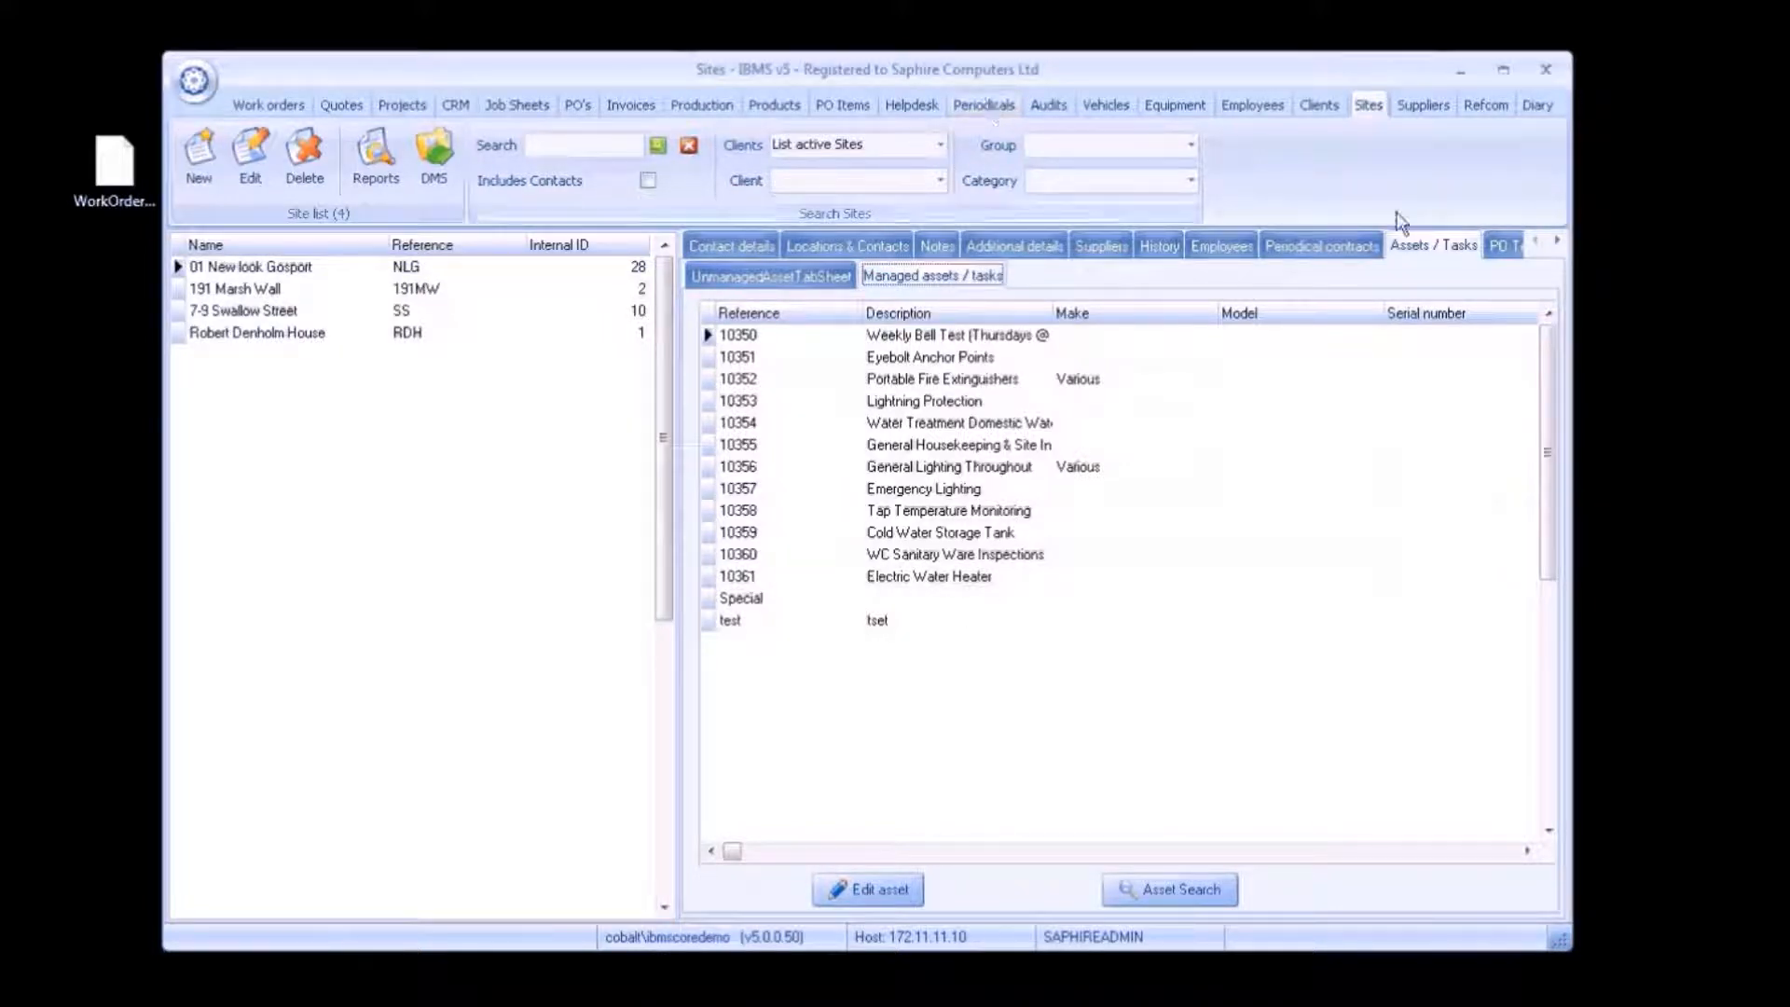
Review the site's purchase order templates and switch to the client records.
click(1497, 245)
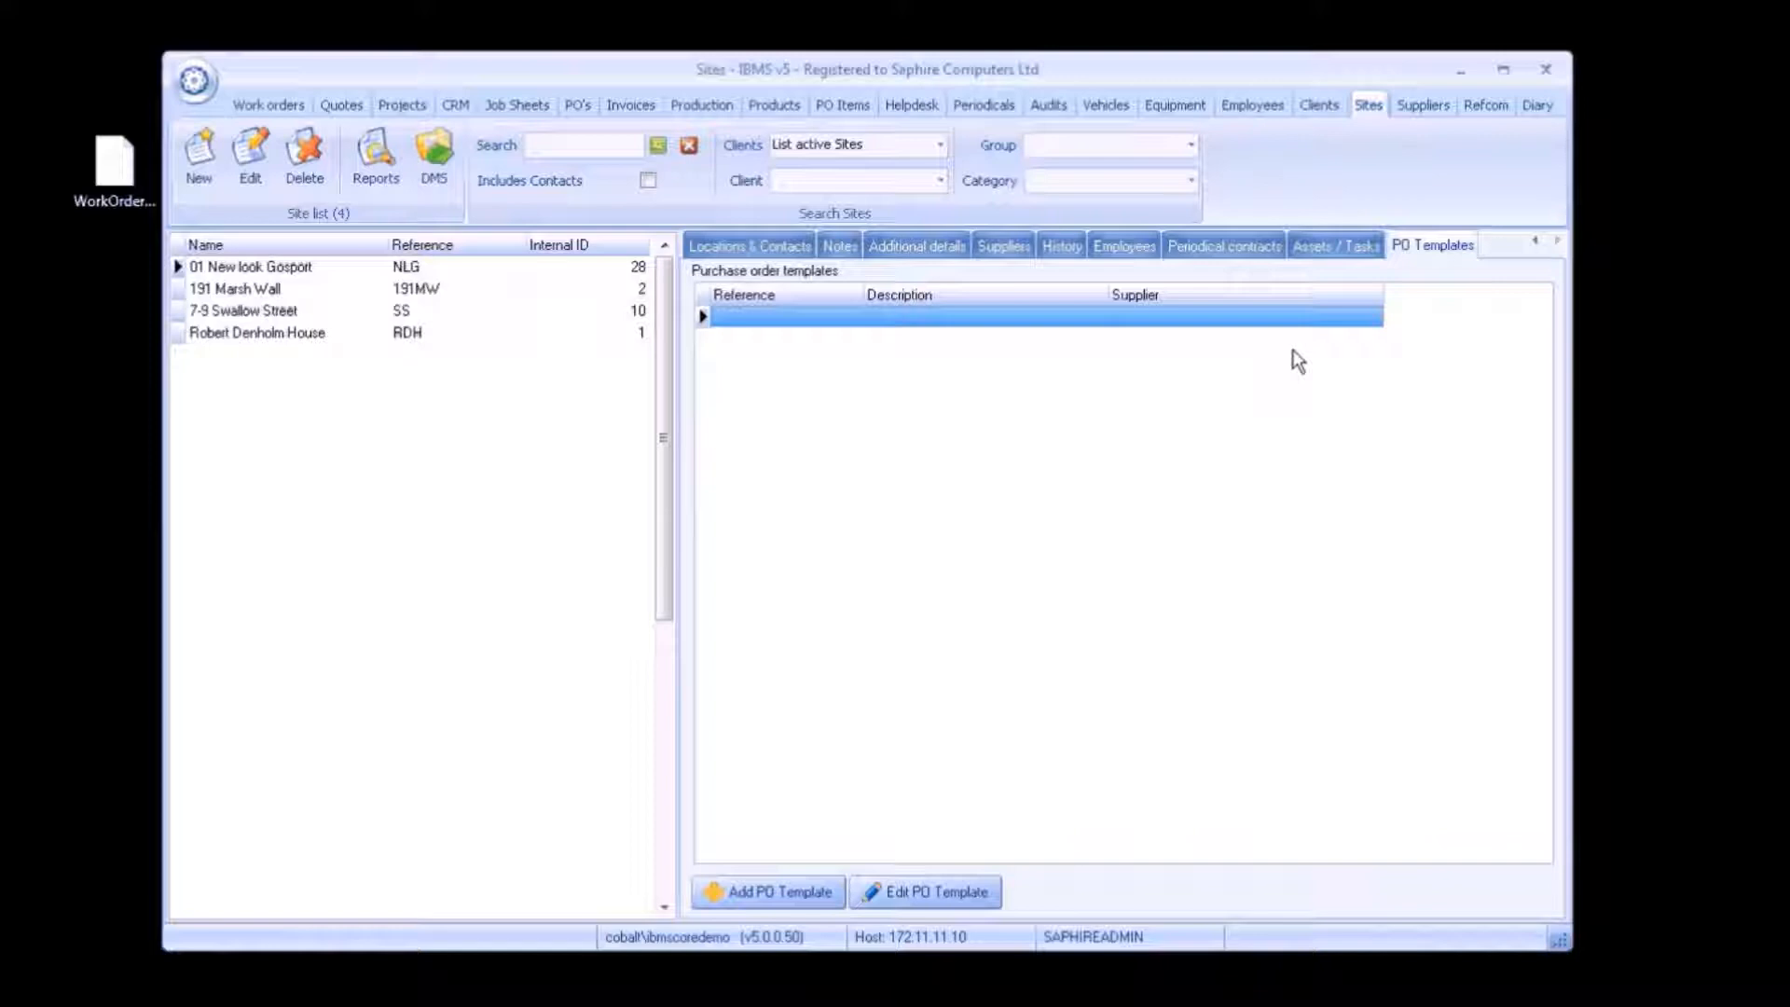
click(1335, 105)
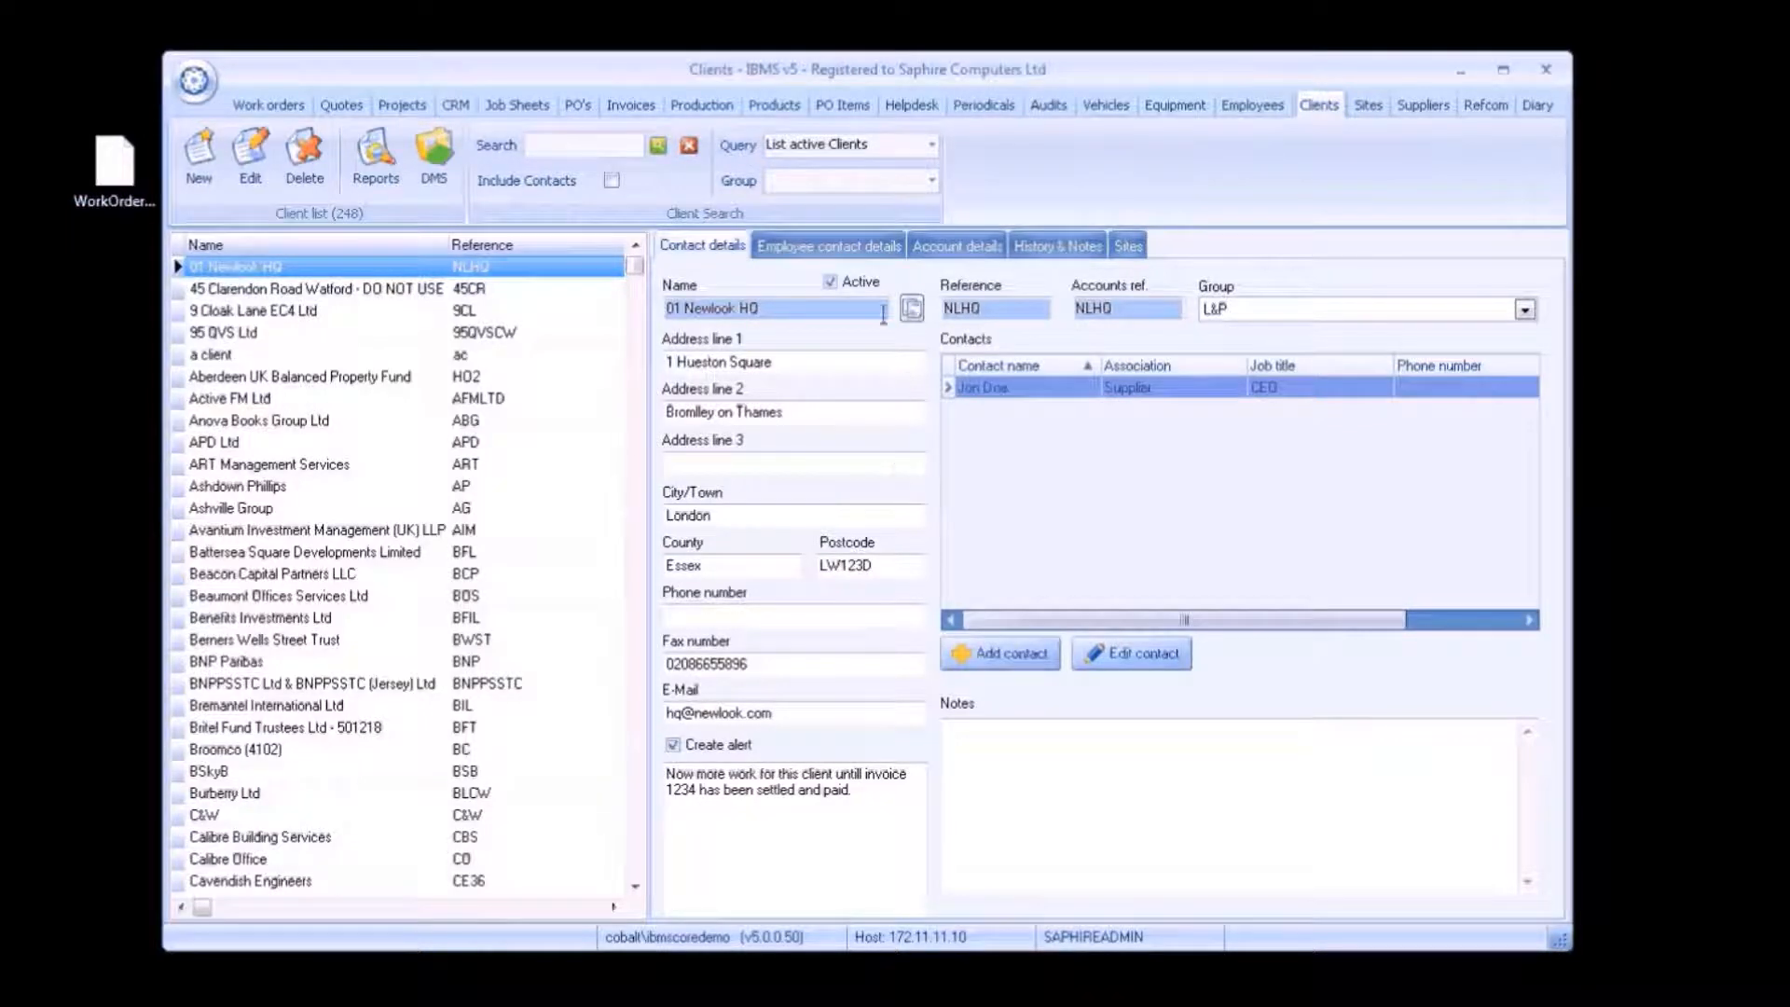
Search the active clients by a contact's full name with contacts included, and clear the search.
click(603, 142)
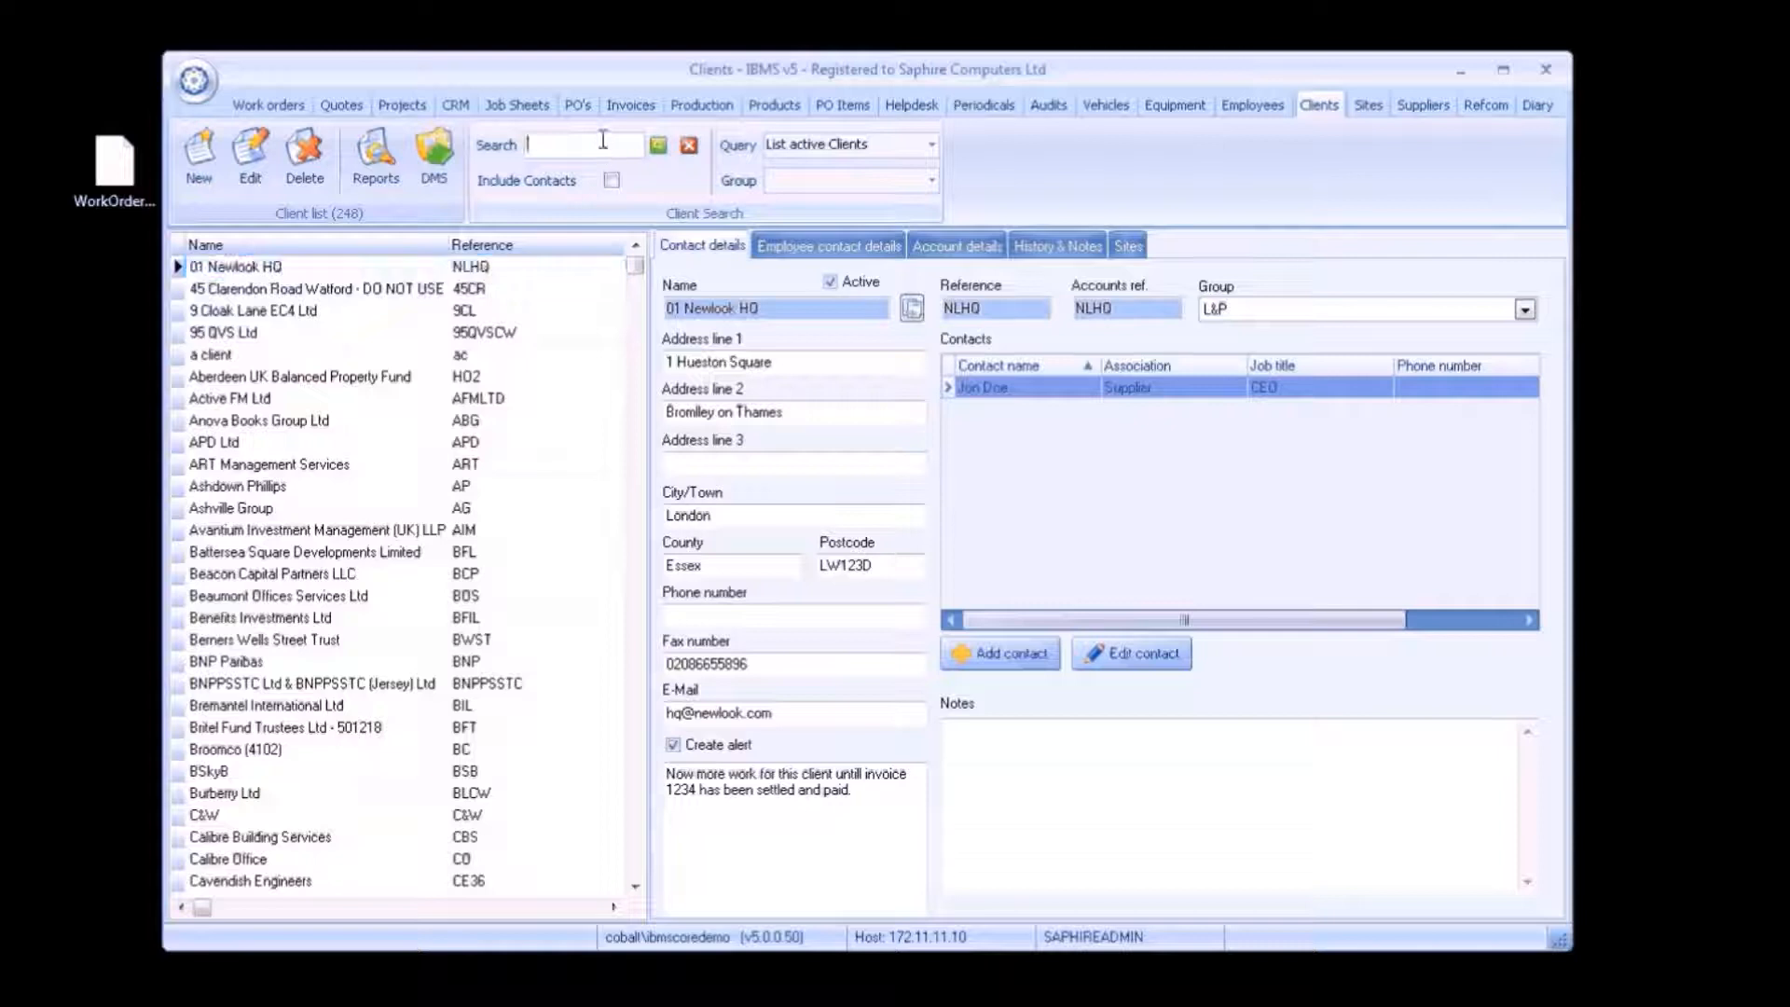
click(612, 181)
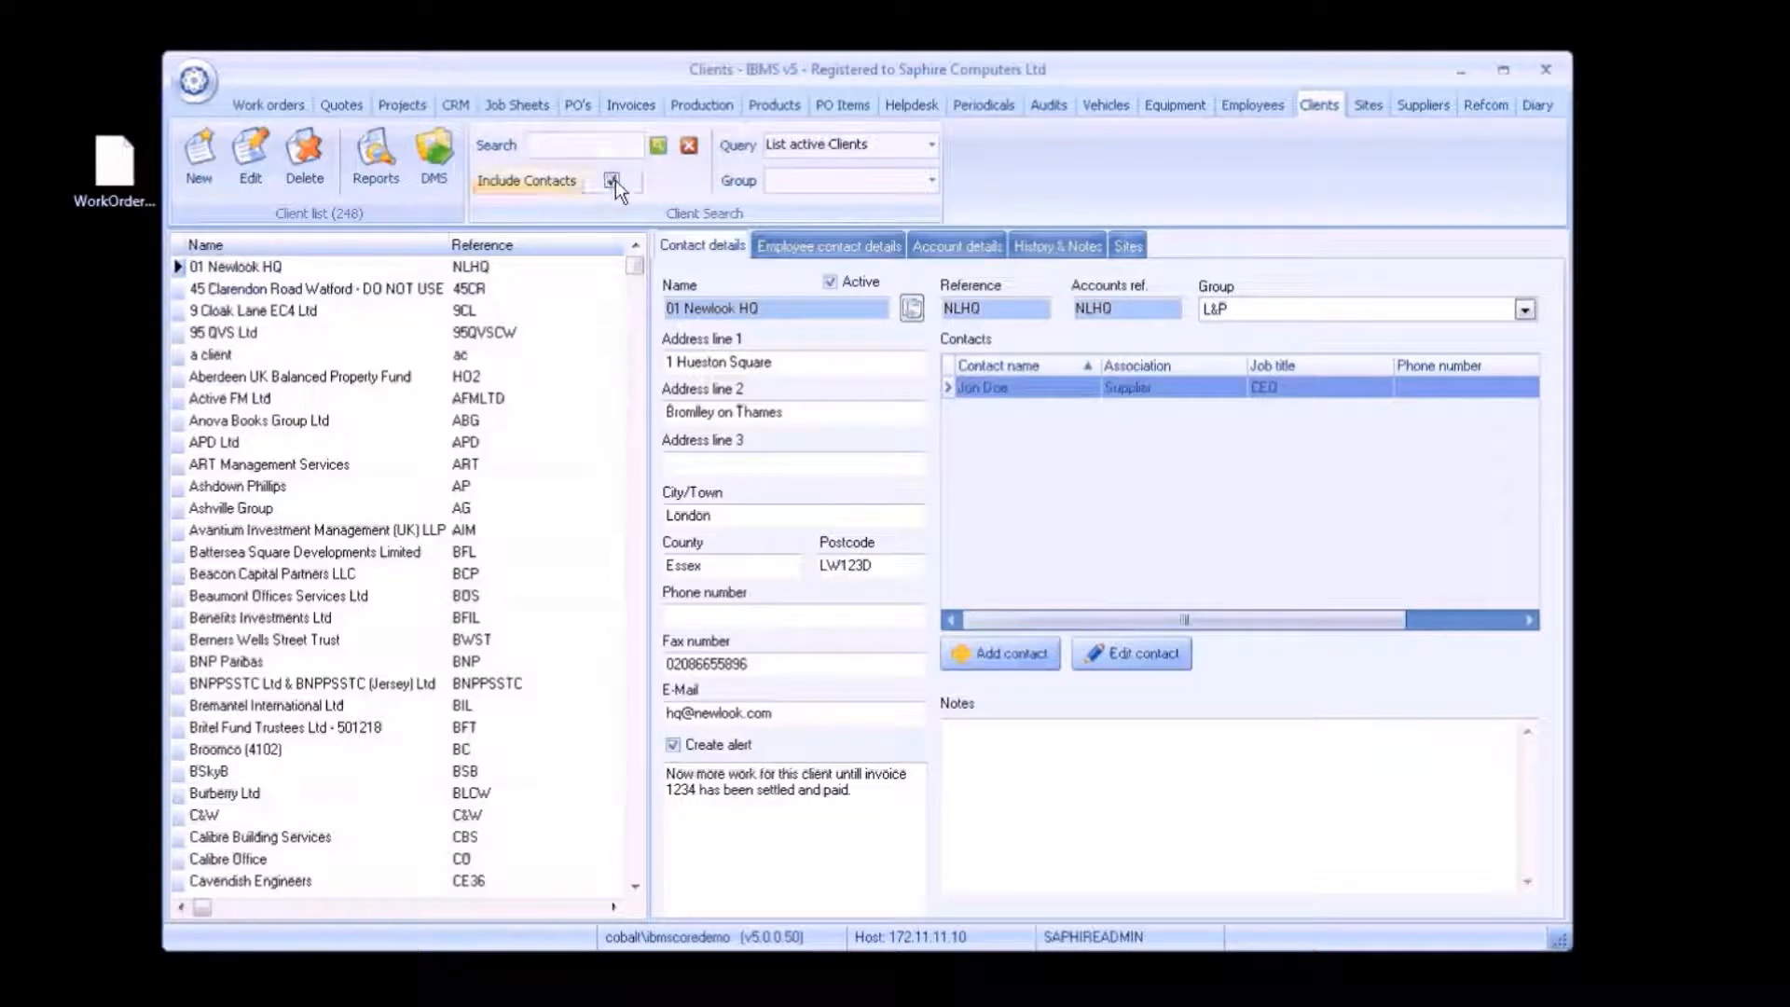
click(617, 149)
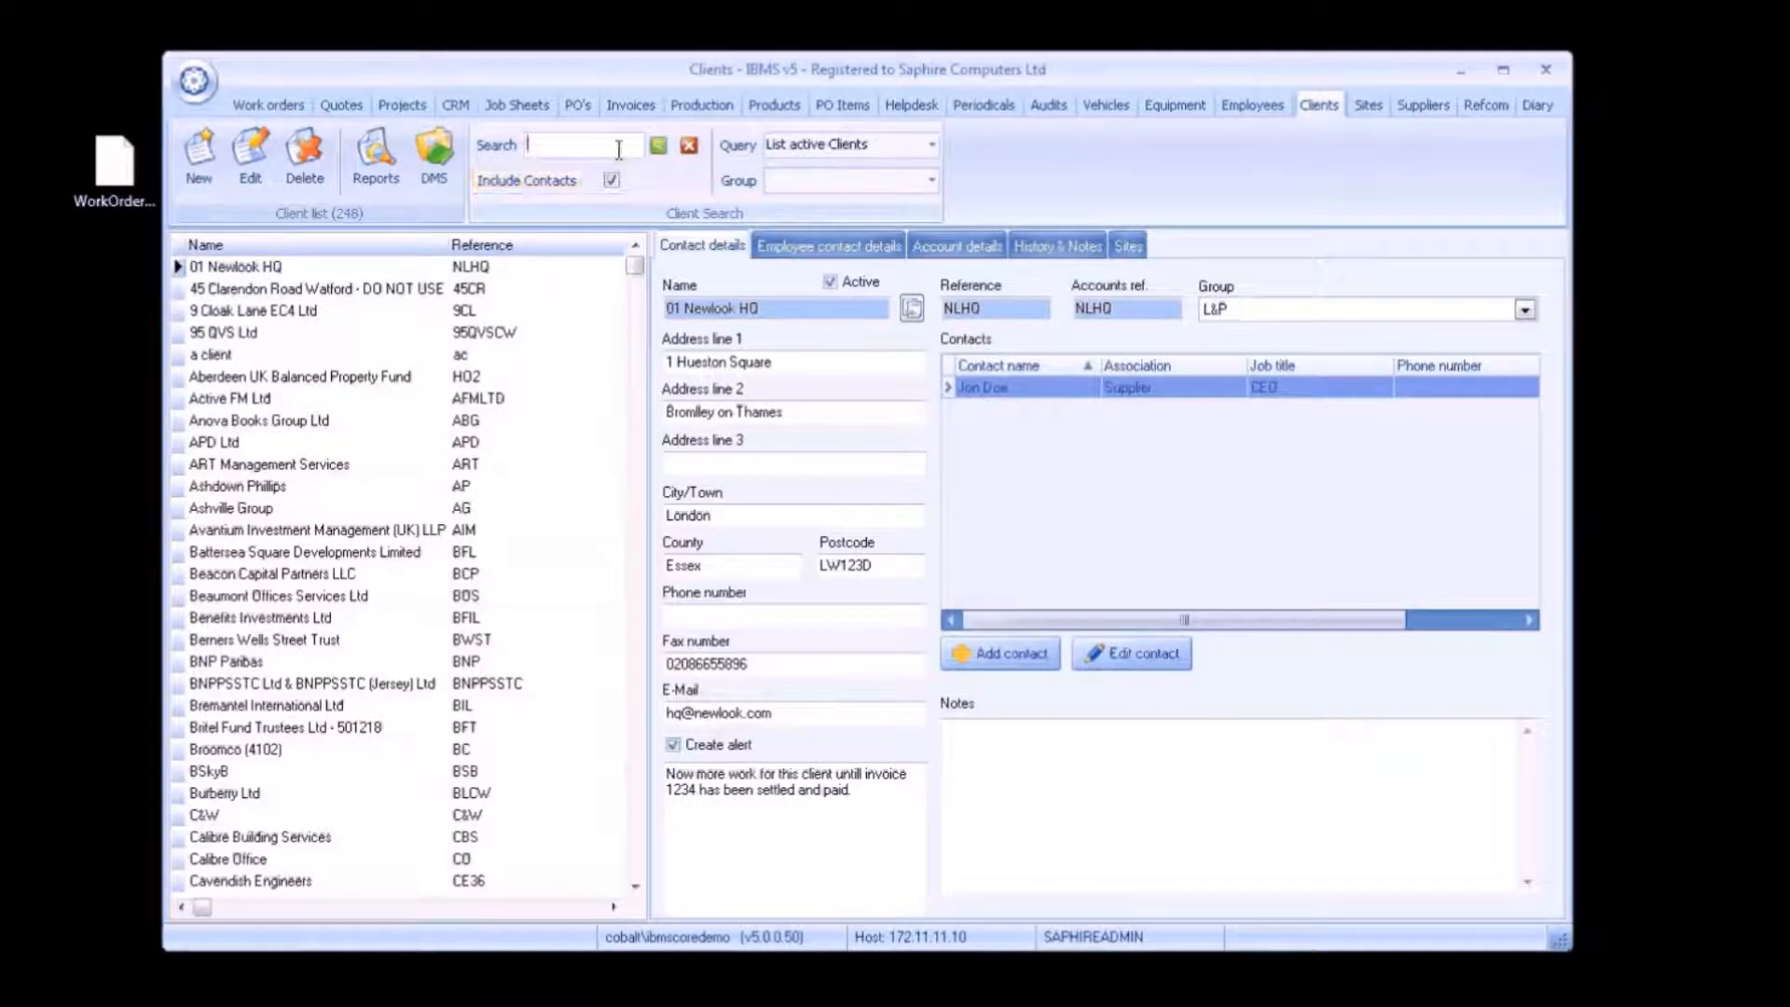
text(jo)
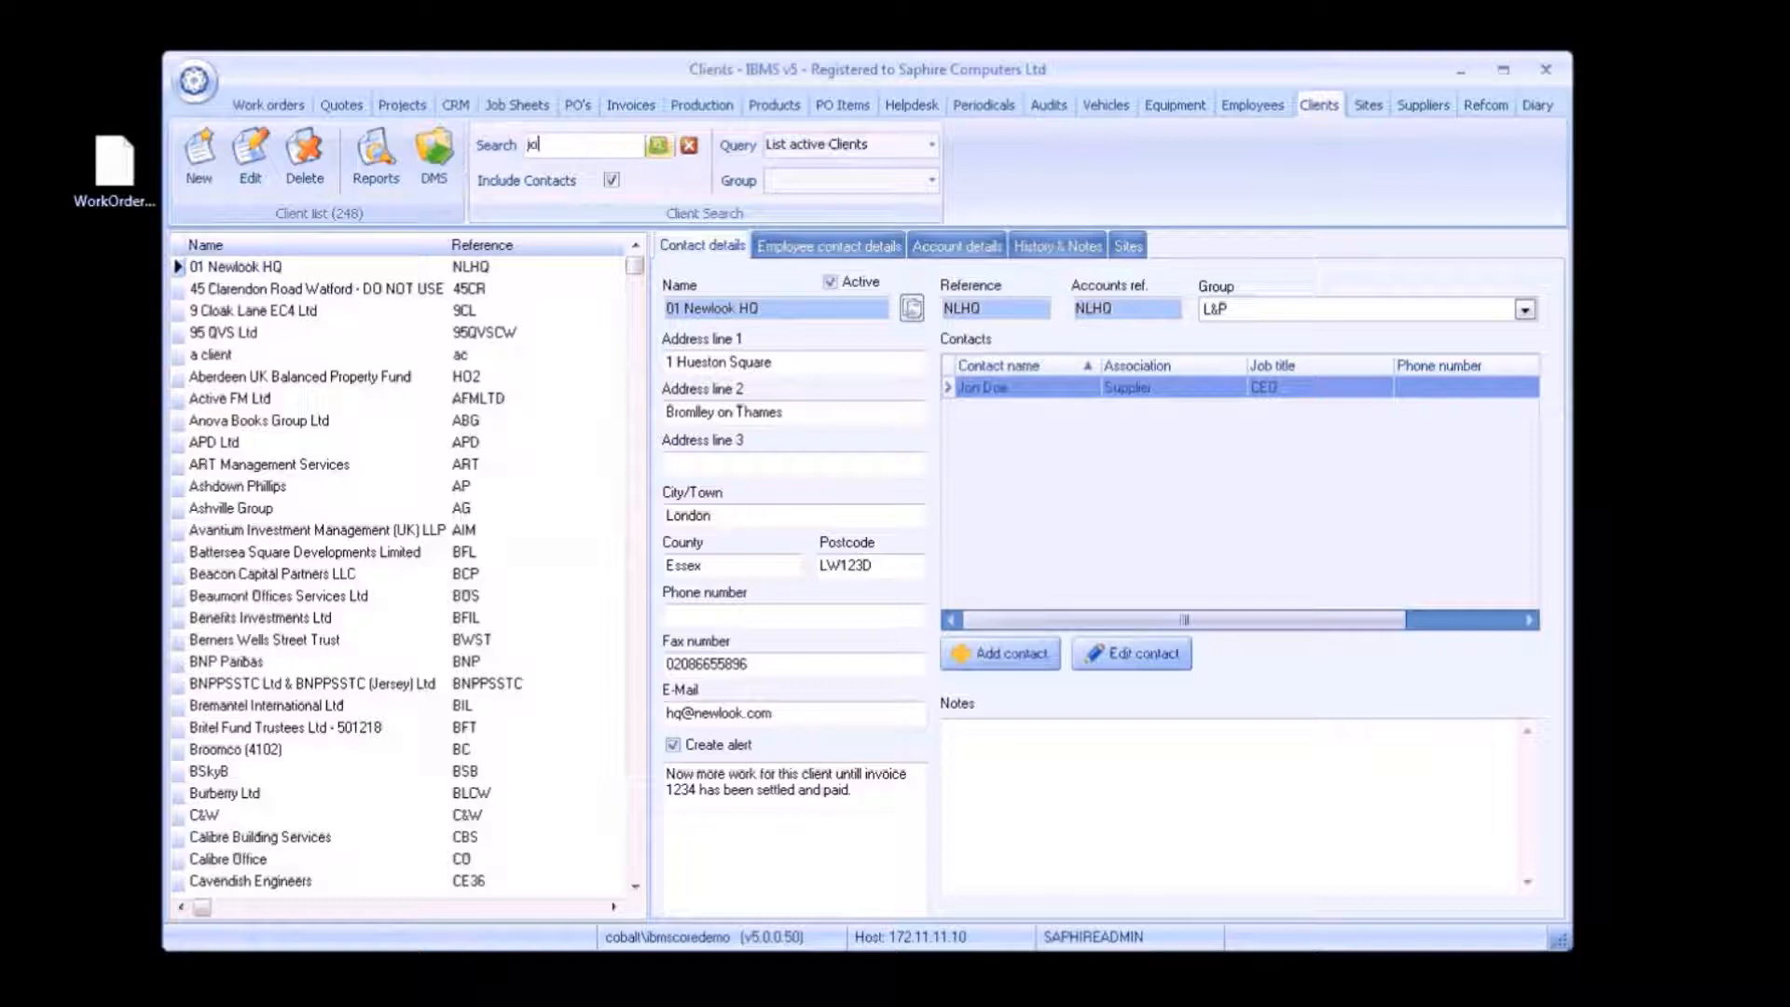
text(n doe)
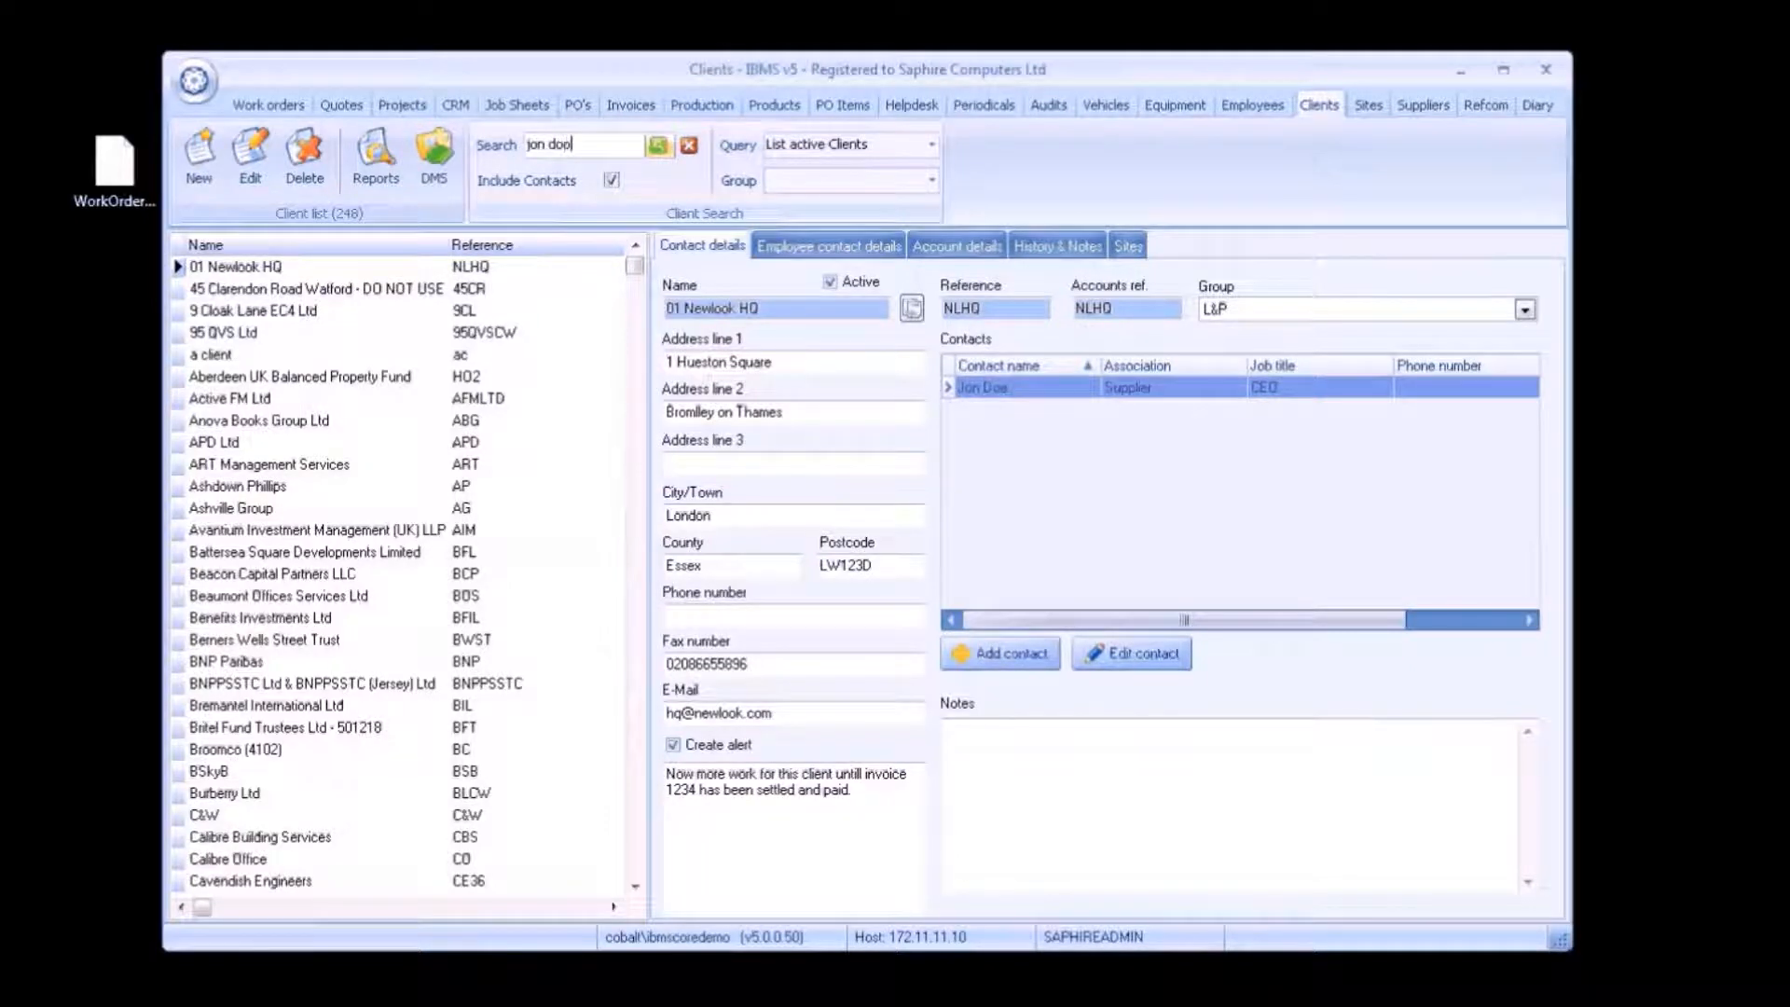
click(658, 147)
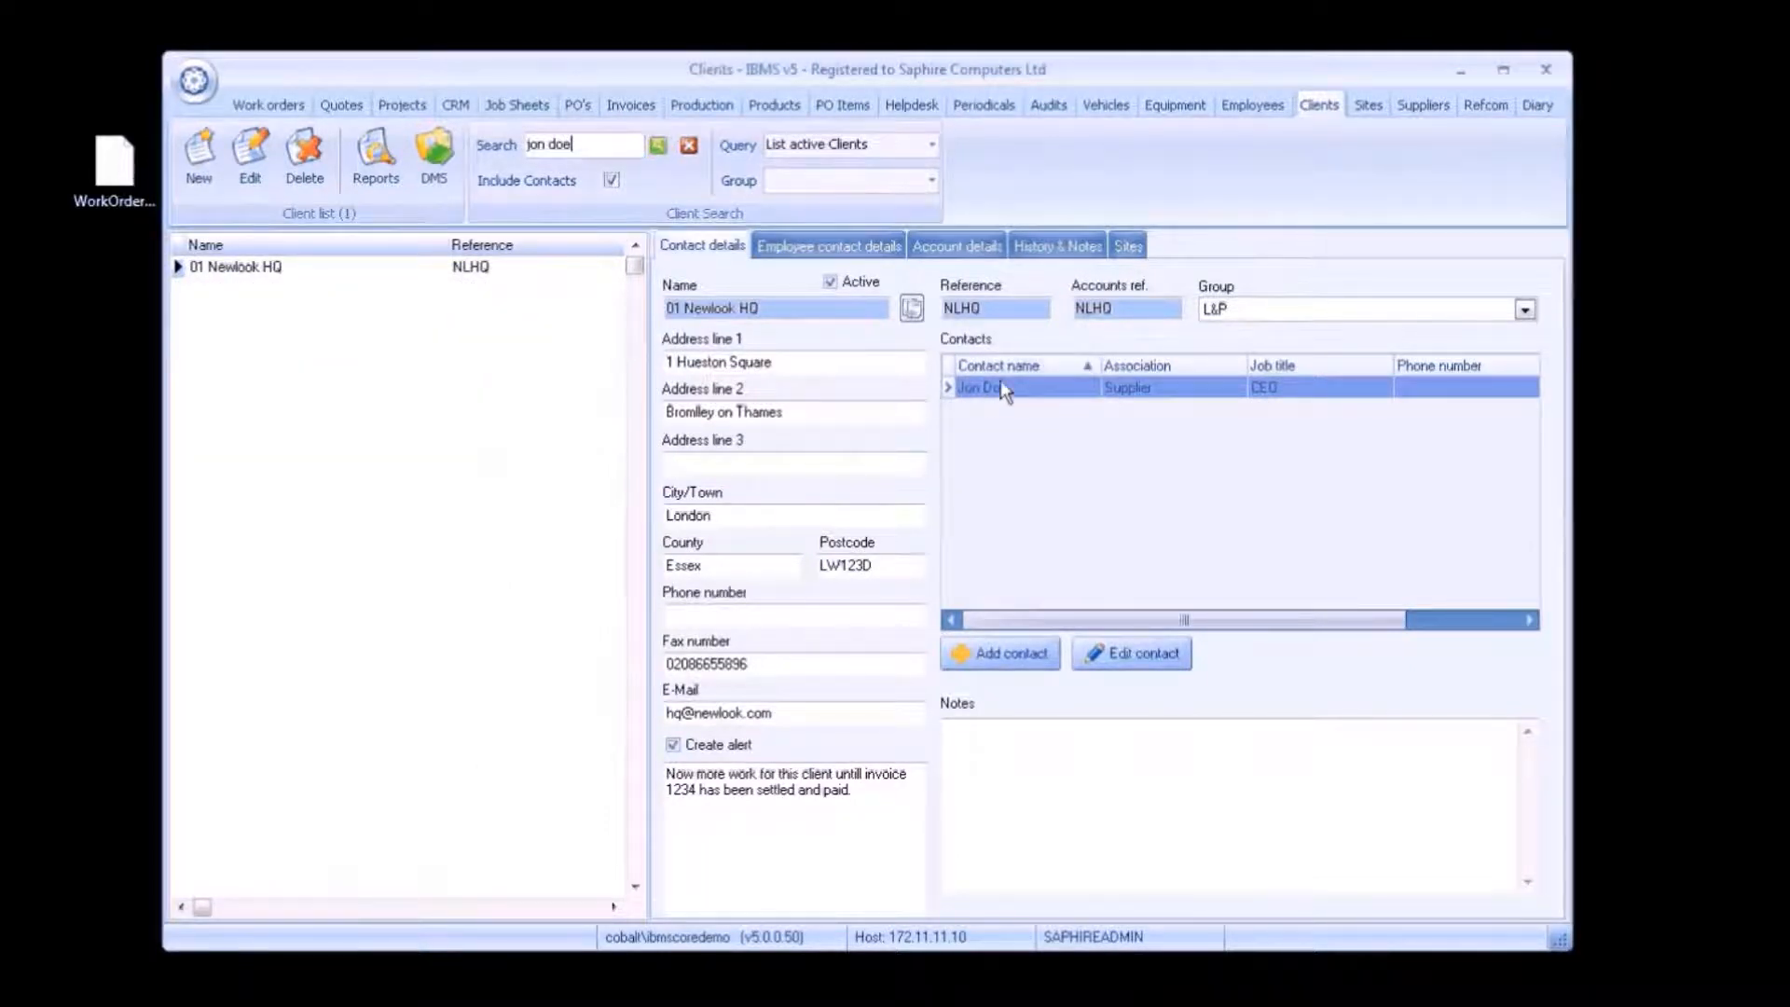
click(689, 146)
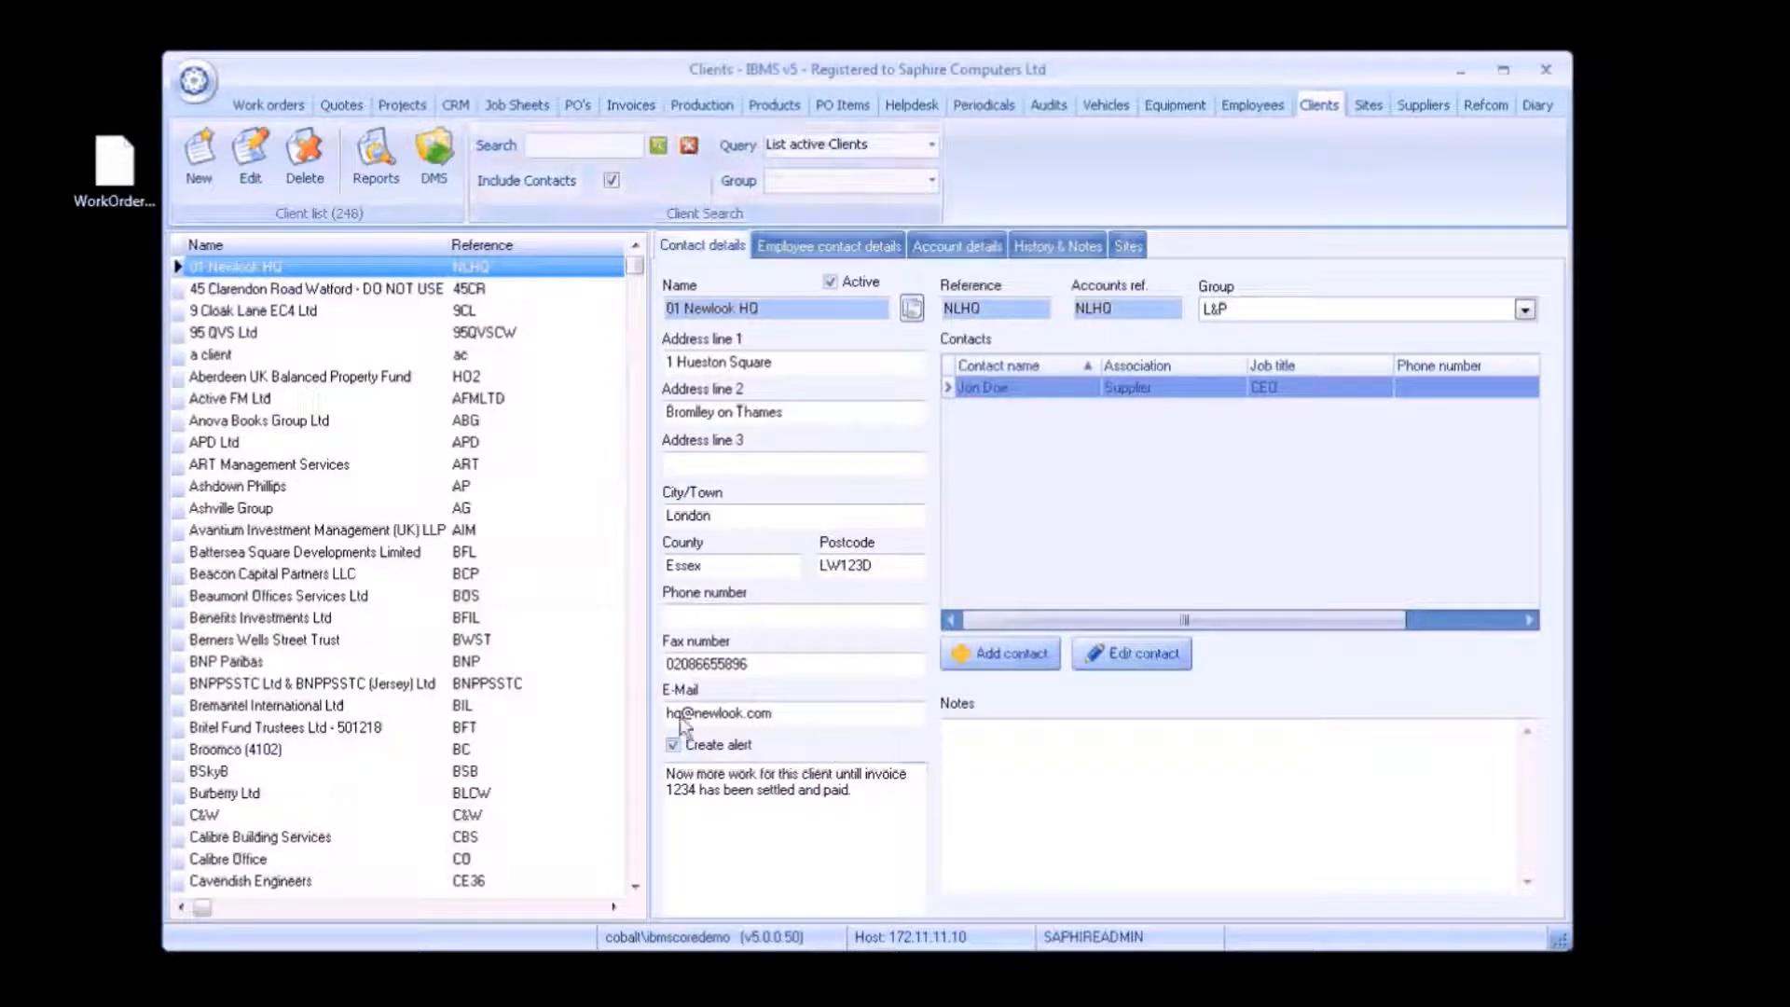
Highlight and read the alert text on the 01 Newlook HQ client record.
drag(852, 791, 618, 762)
click(792, 824)
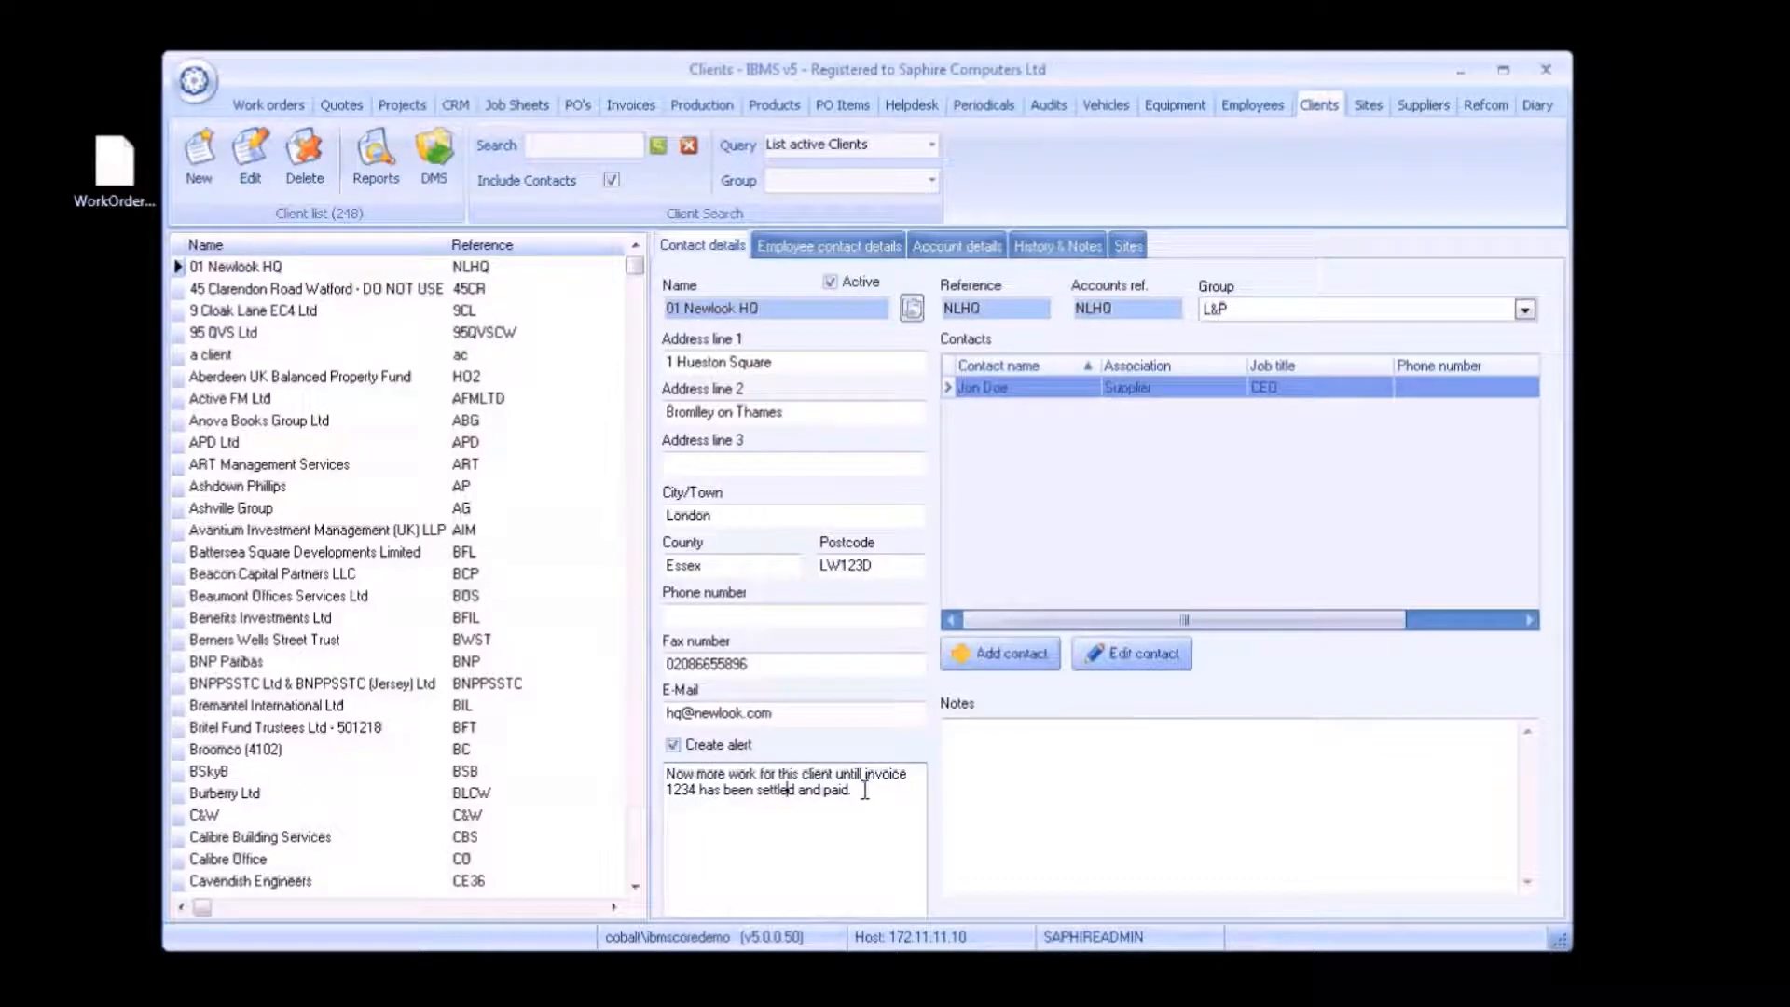
drag(865, 790, 618, 752)
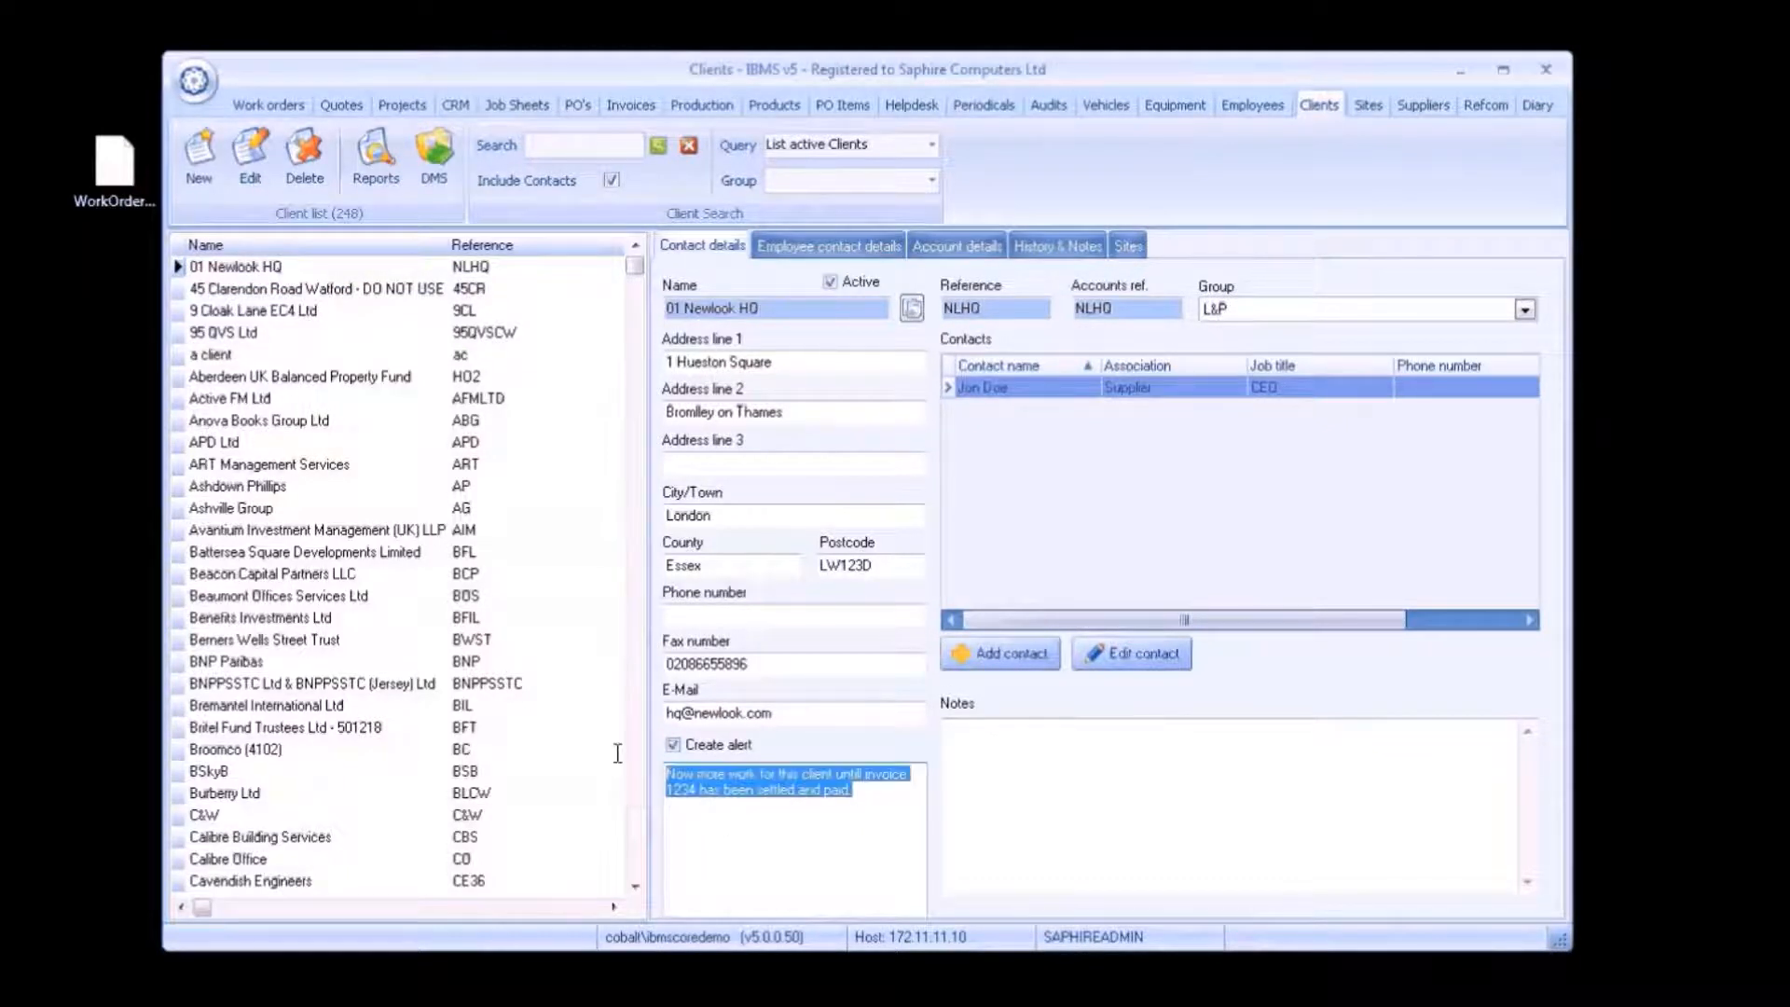
click(840, 822)
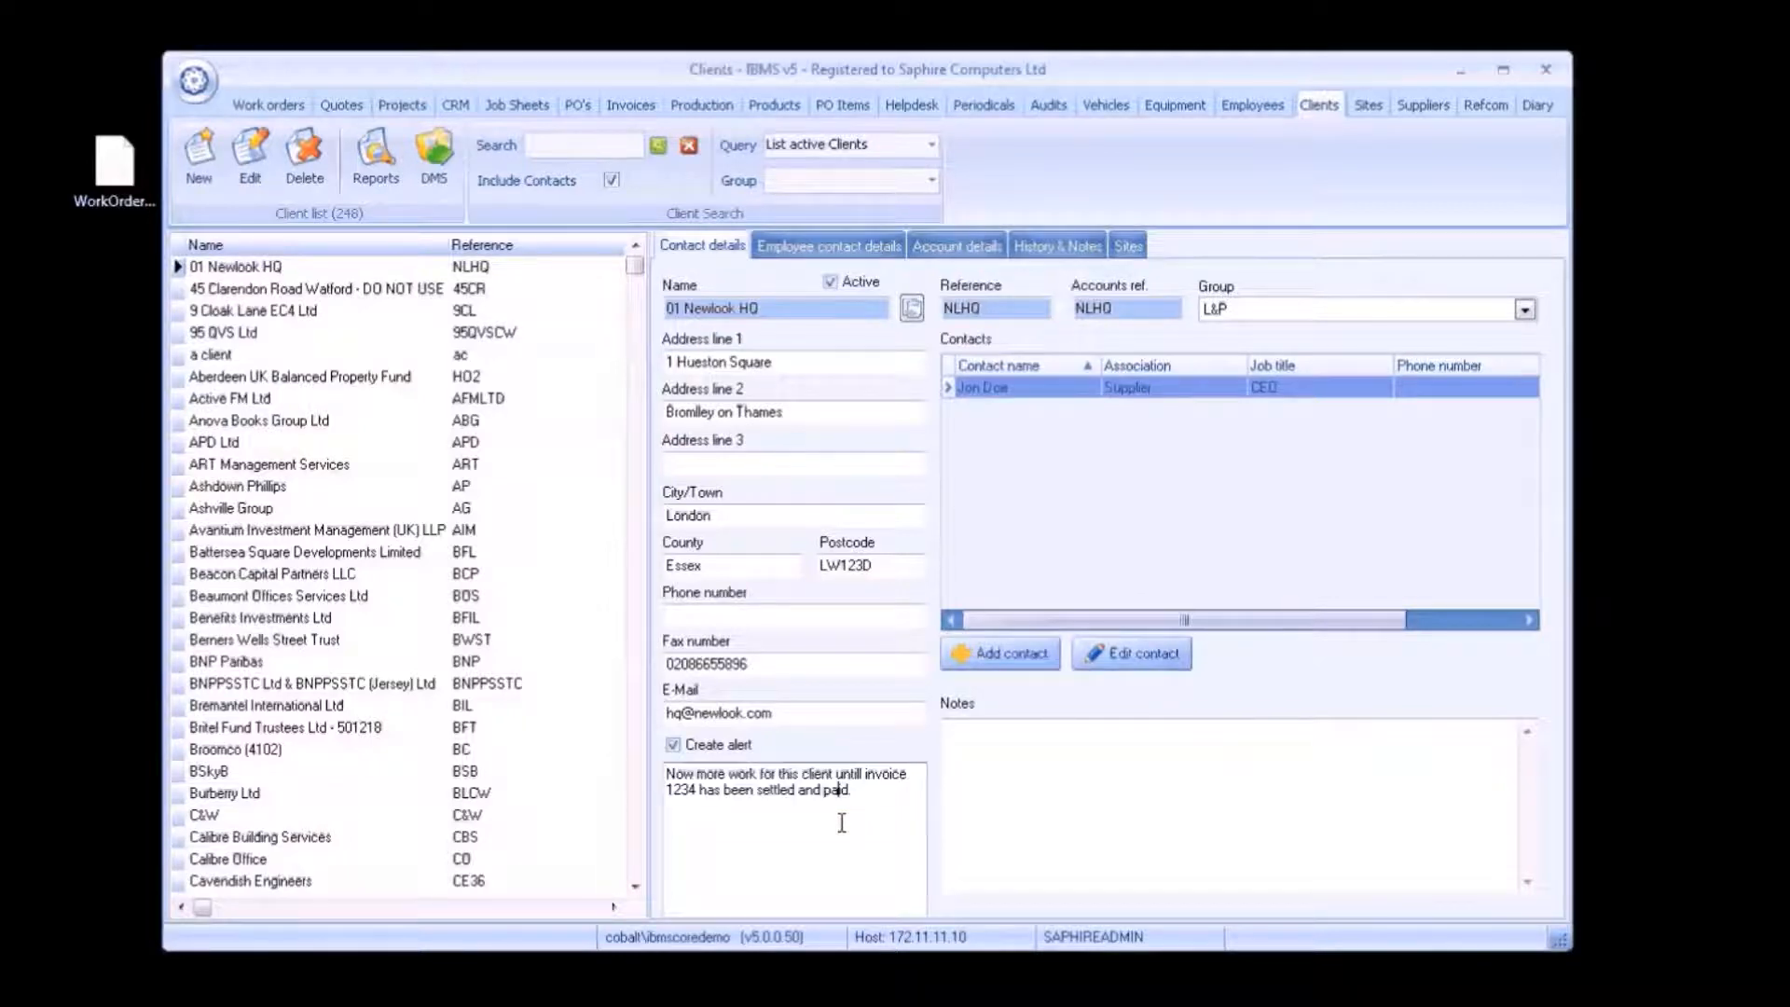
Review the employee contacts, account details, and history and notes of client 01 Newlook HQ.
click(864, 245)
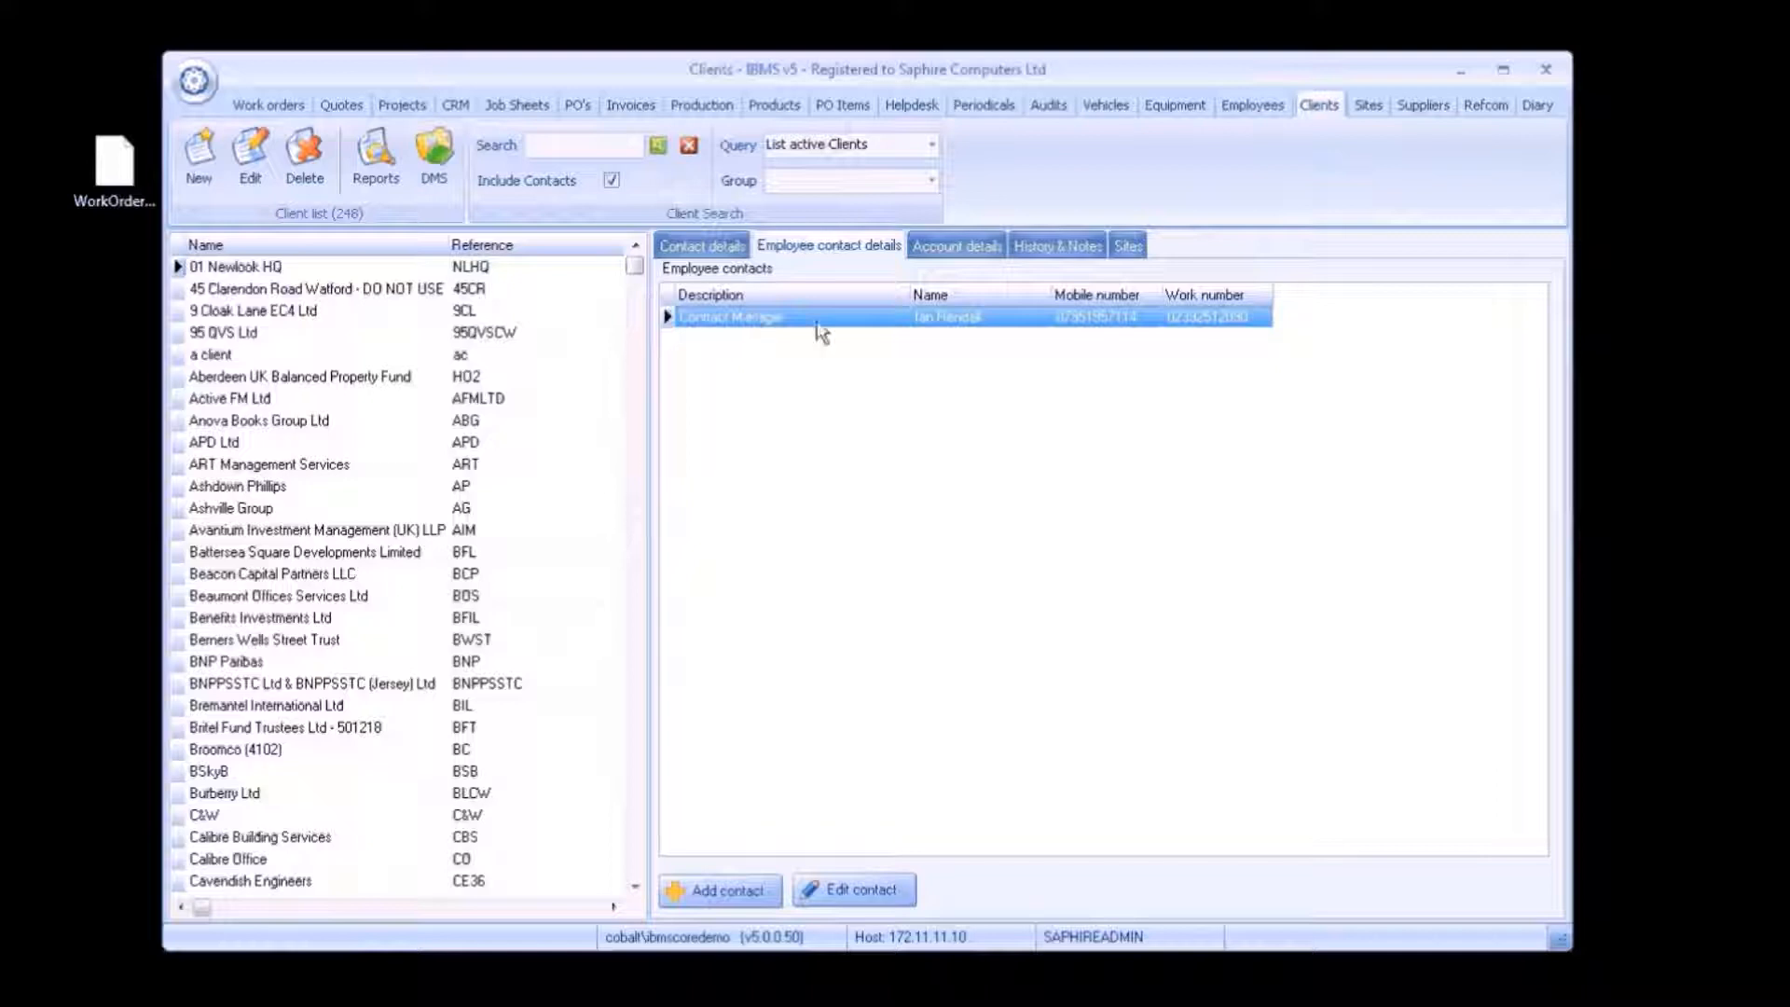
click(948, 248)
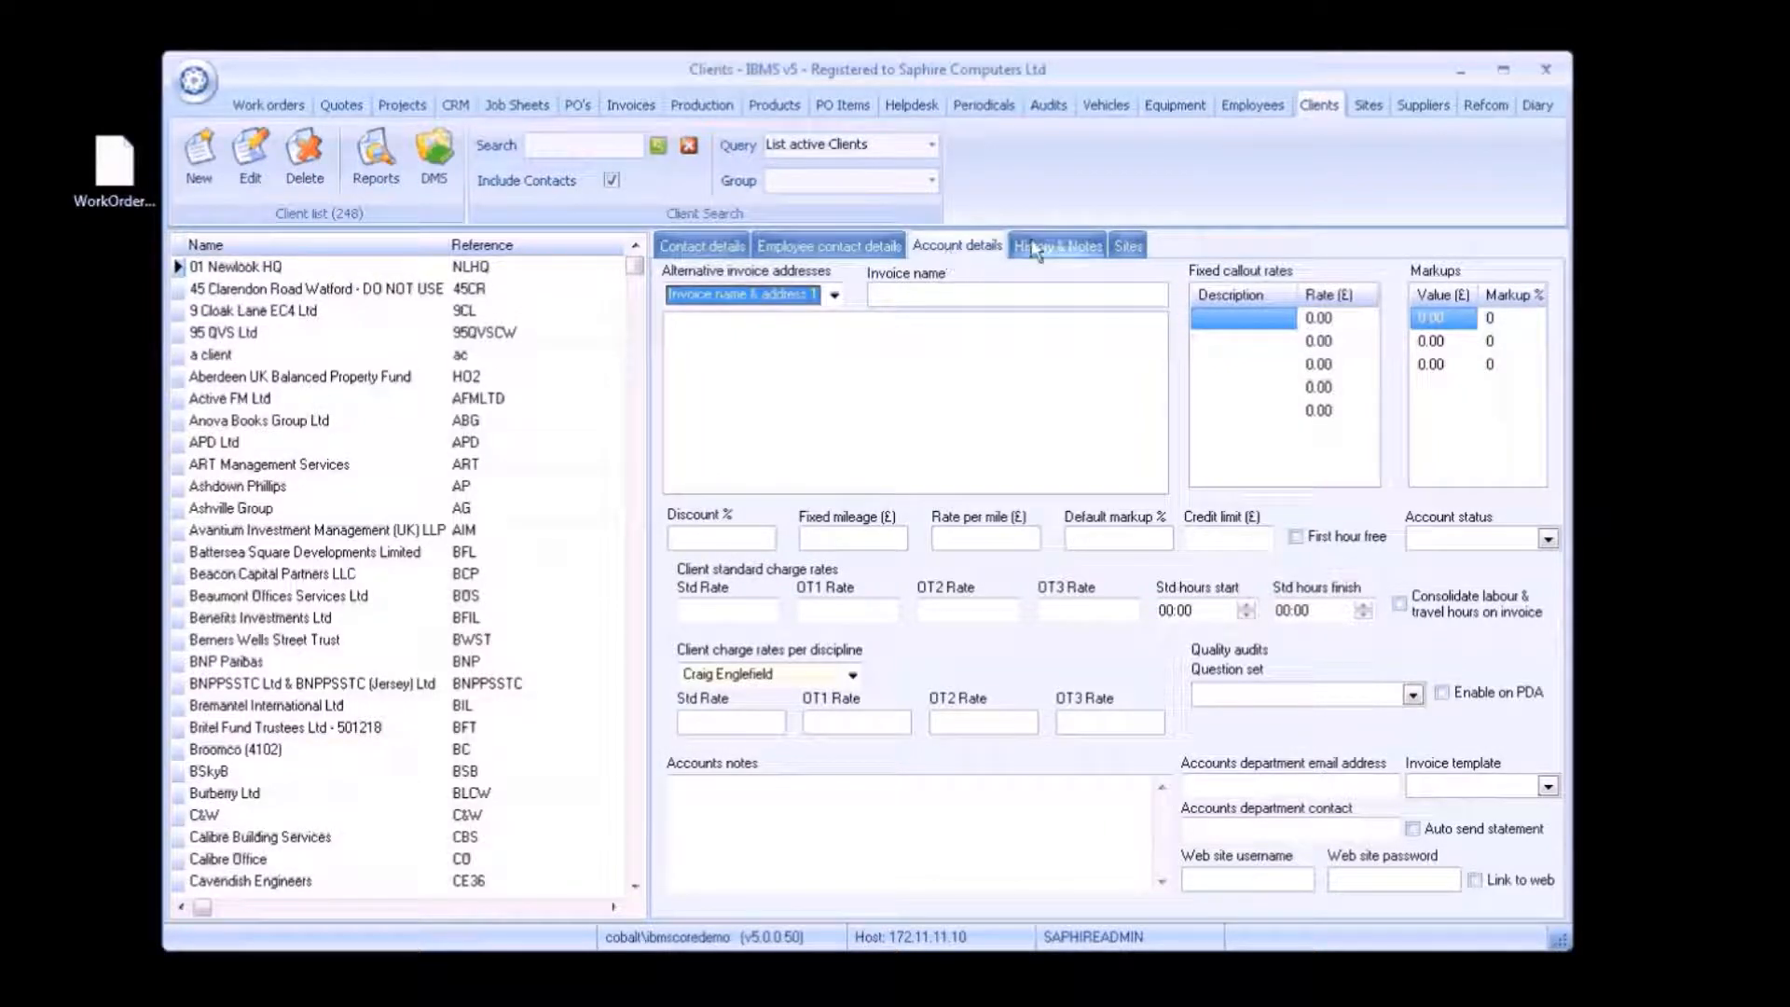
click(1066, 248)
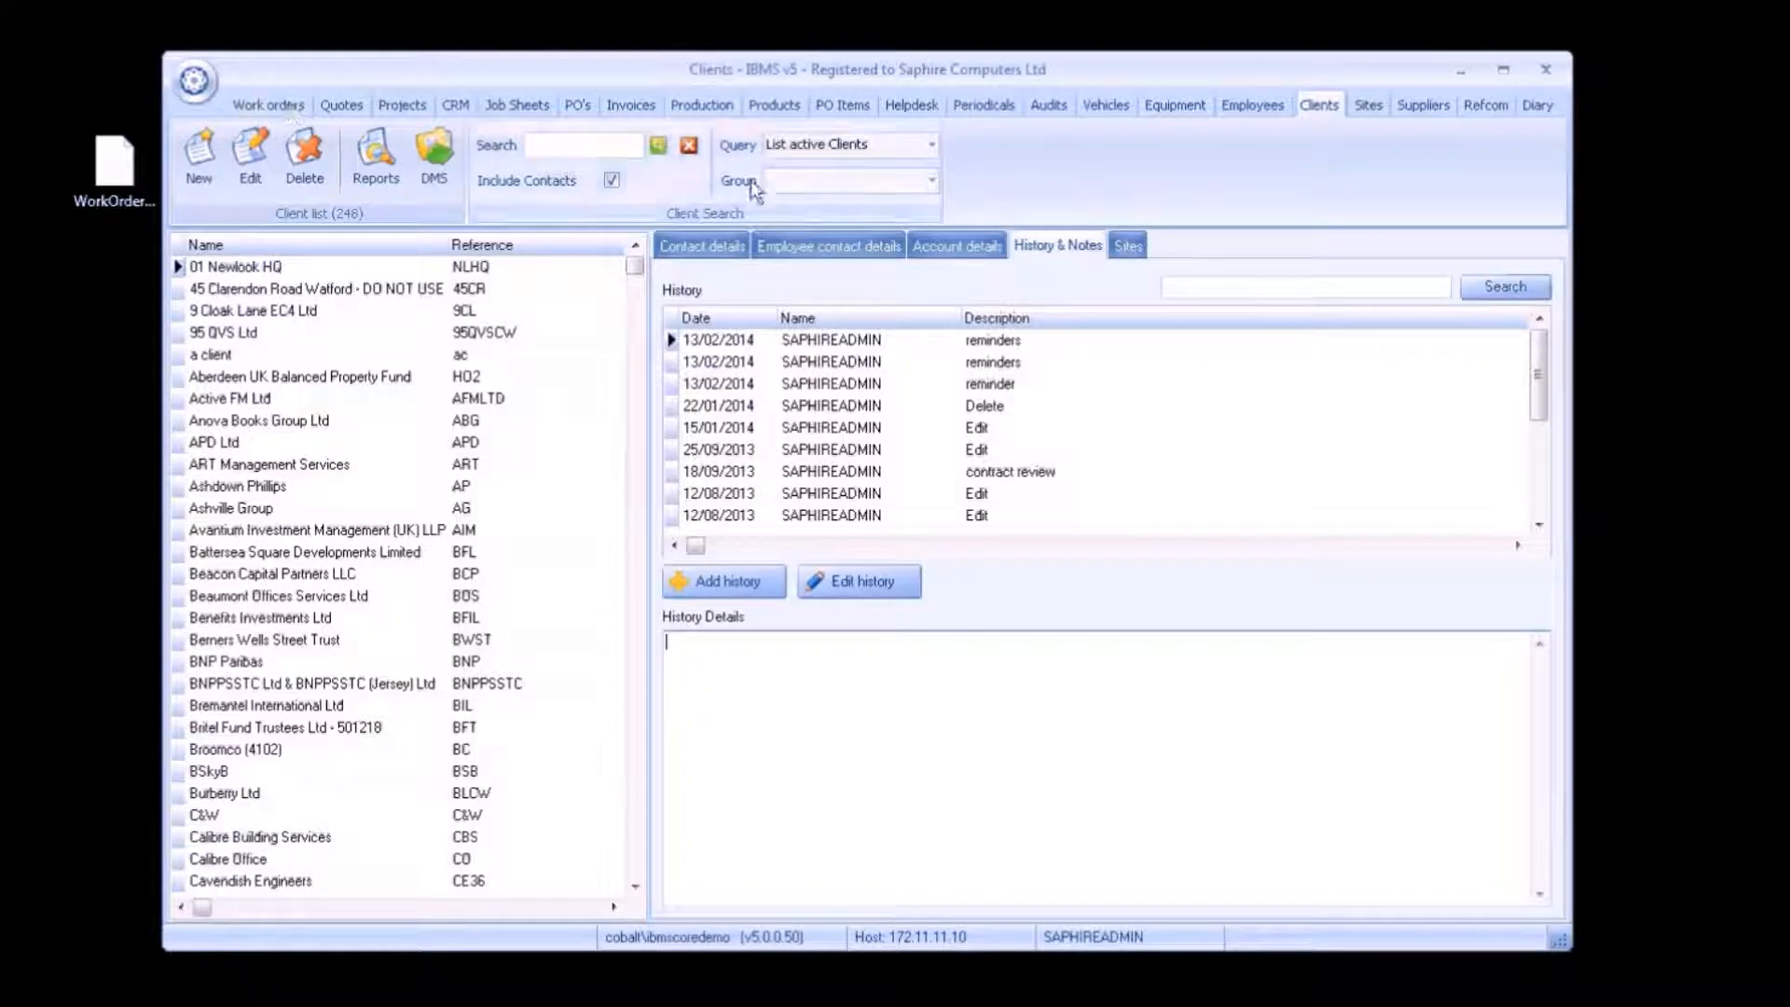
View the details of the 01 New look Gosport site from the client's site list and close them.
click(1135, 243)
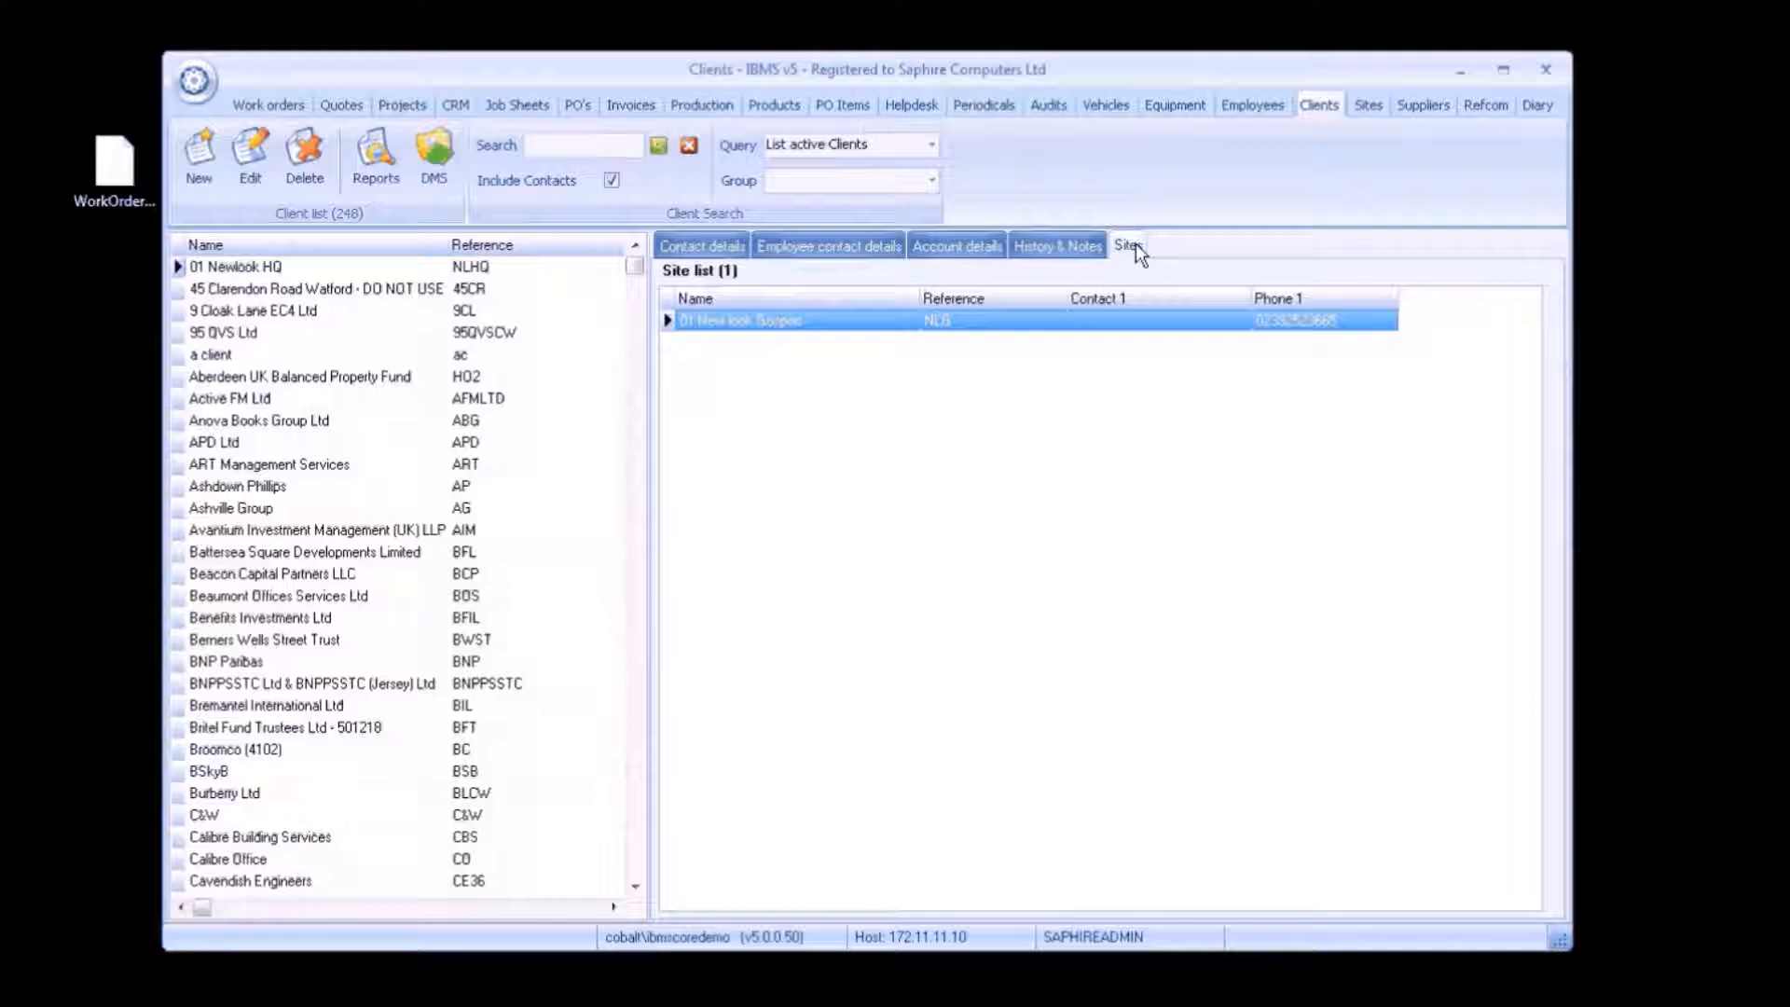
double_click(1093, 324)
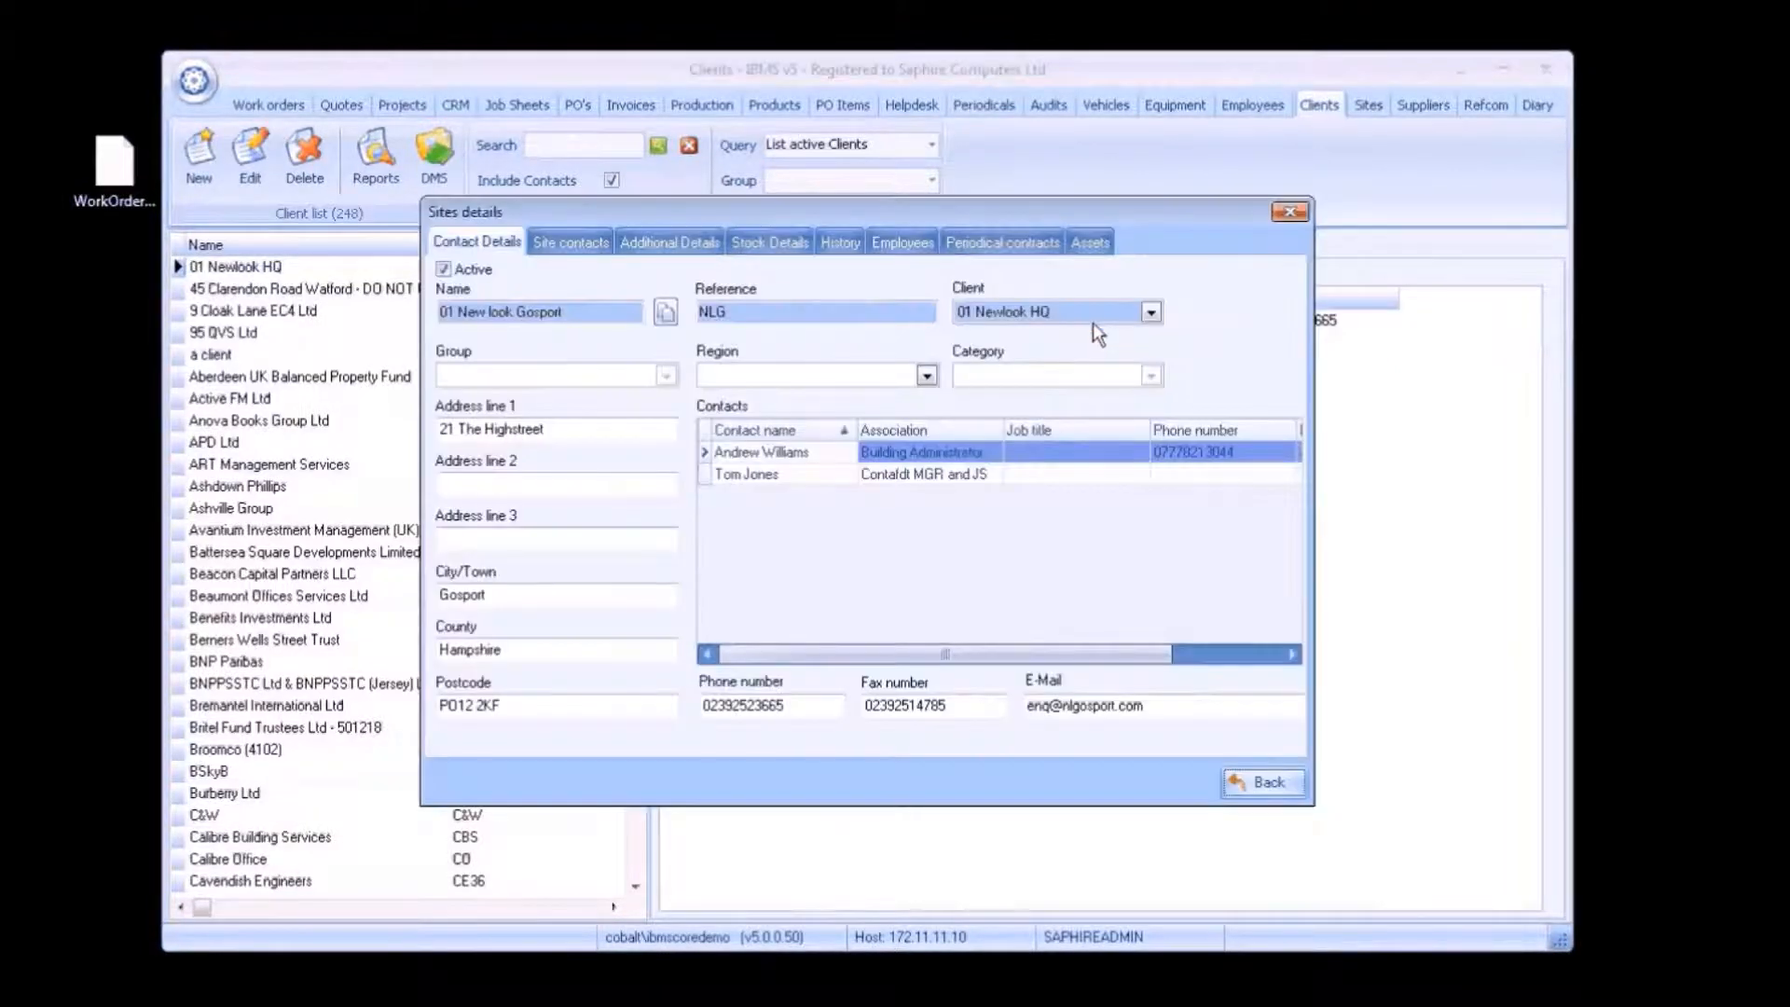
click(1284, 783)
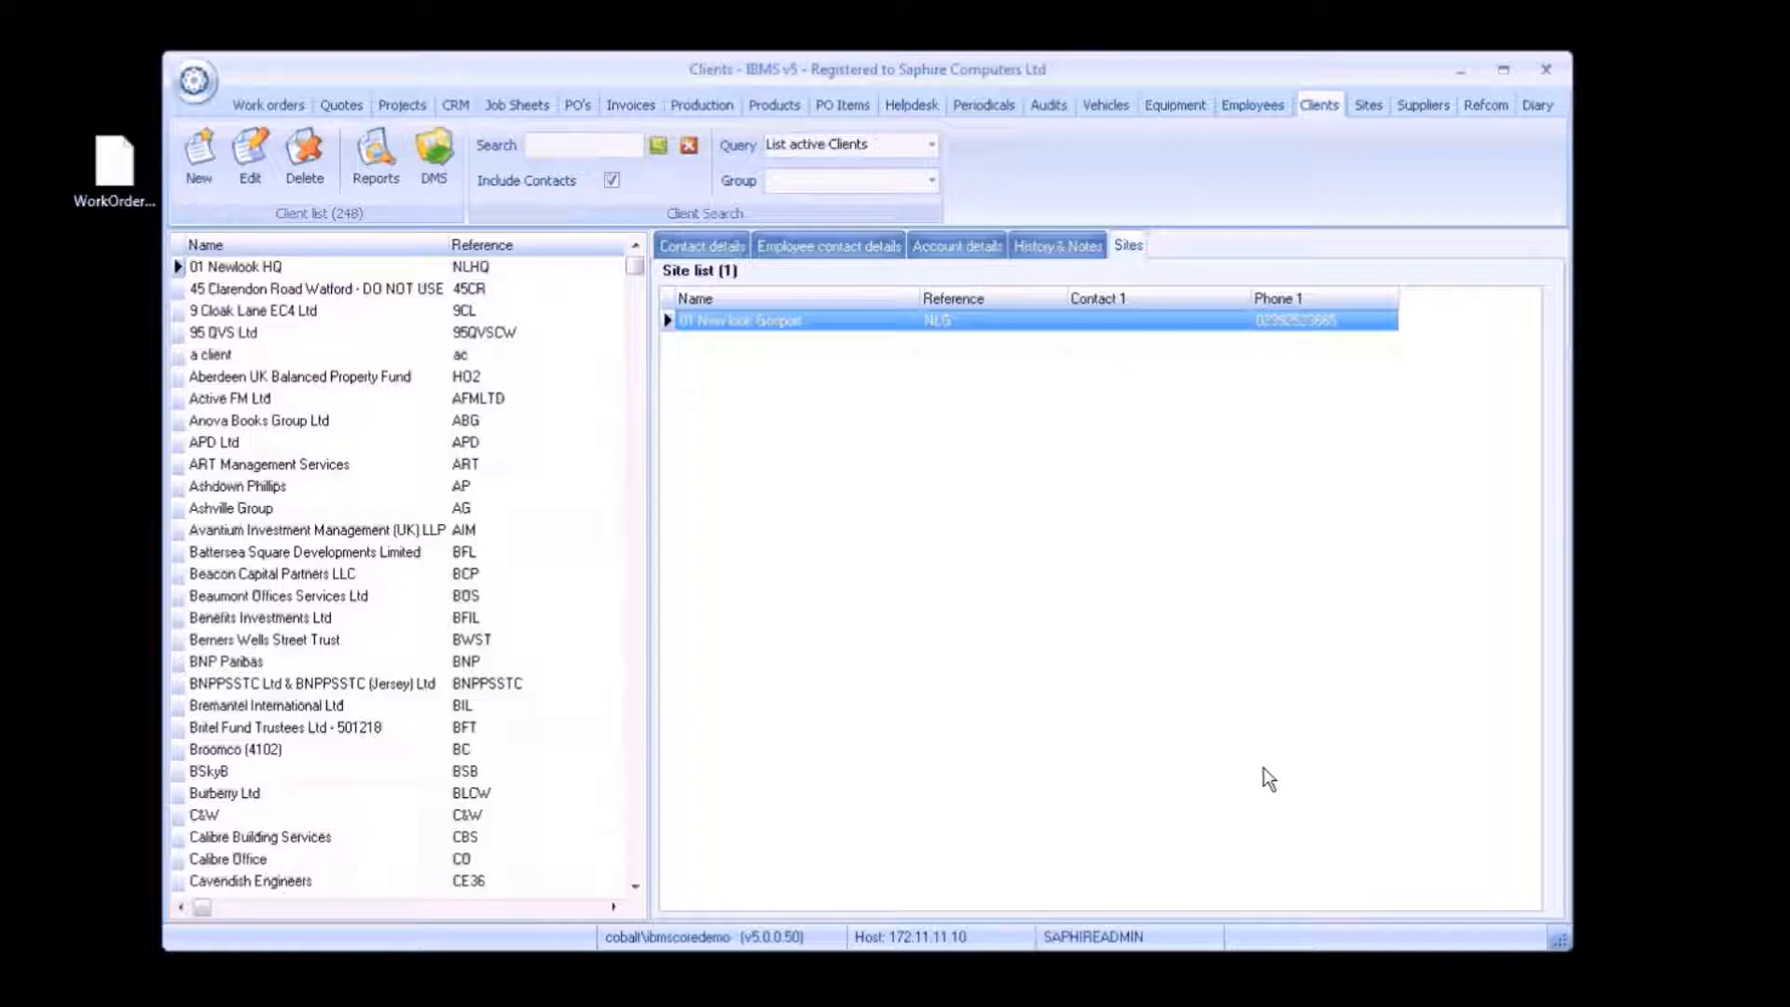
Review the contact details, history and additional details of supplier 21st Century Plant Limited, highlighting its supplier alert text.
click(1415, 105)
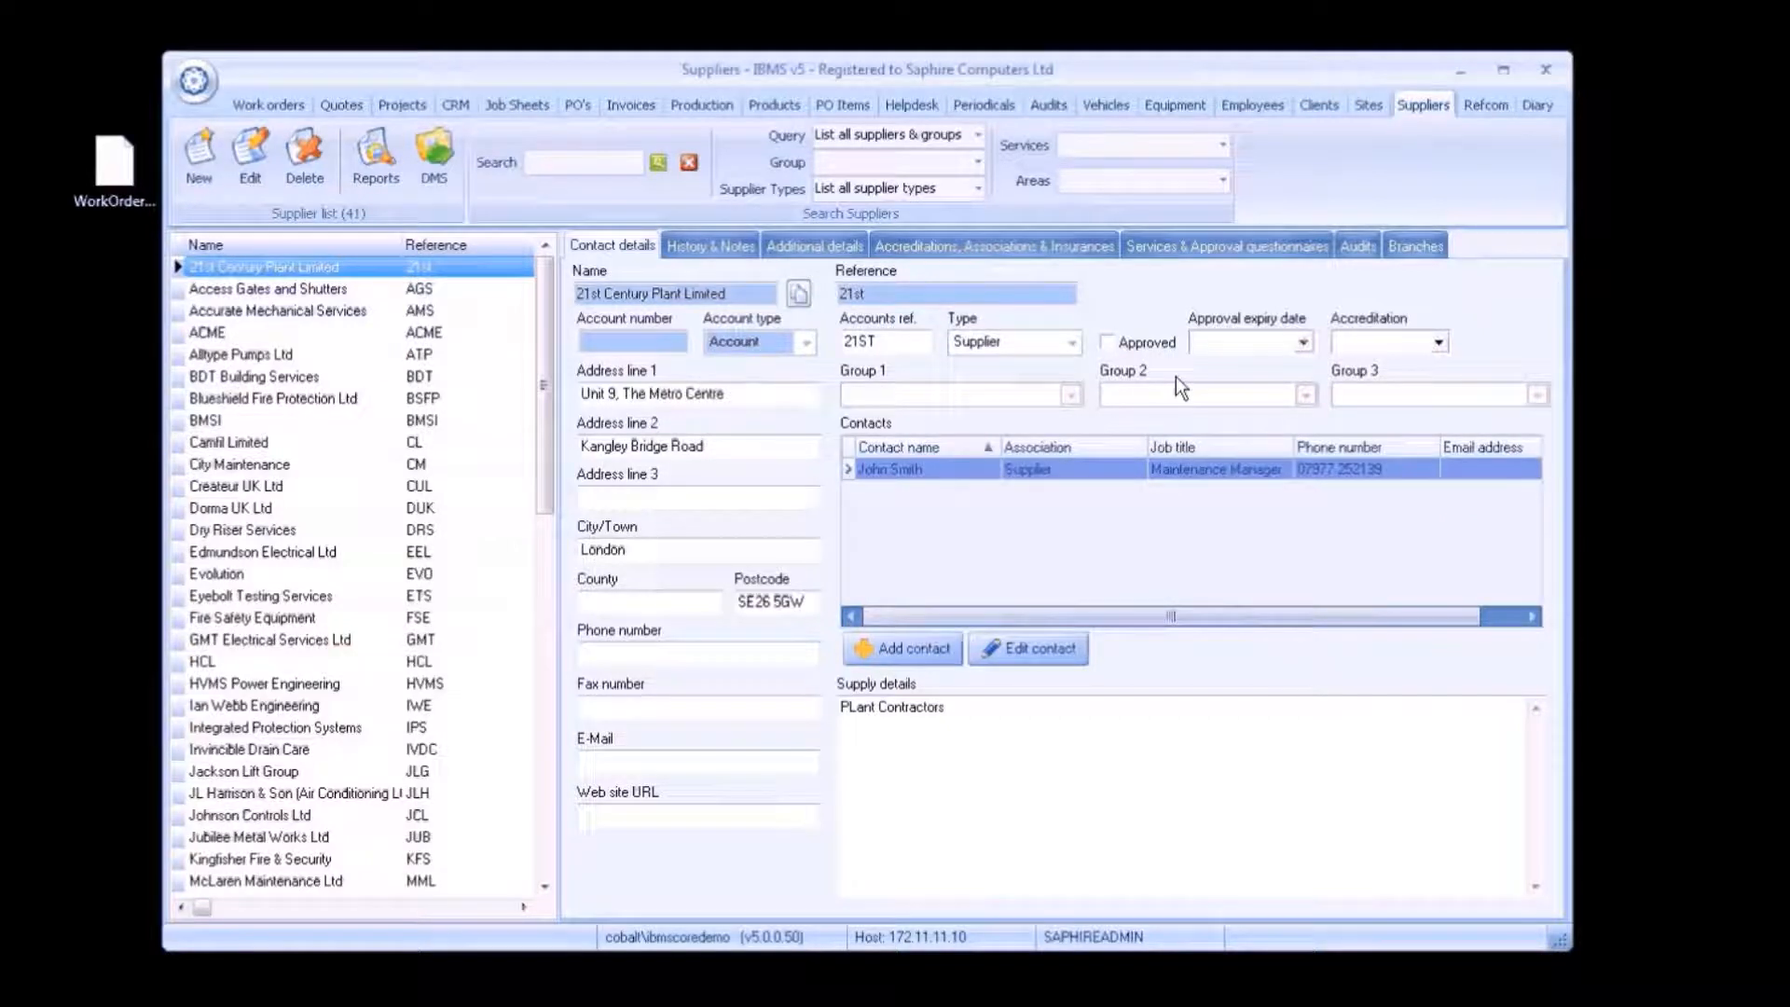
click(711, 245)
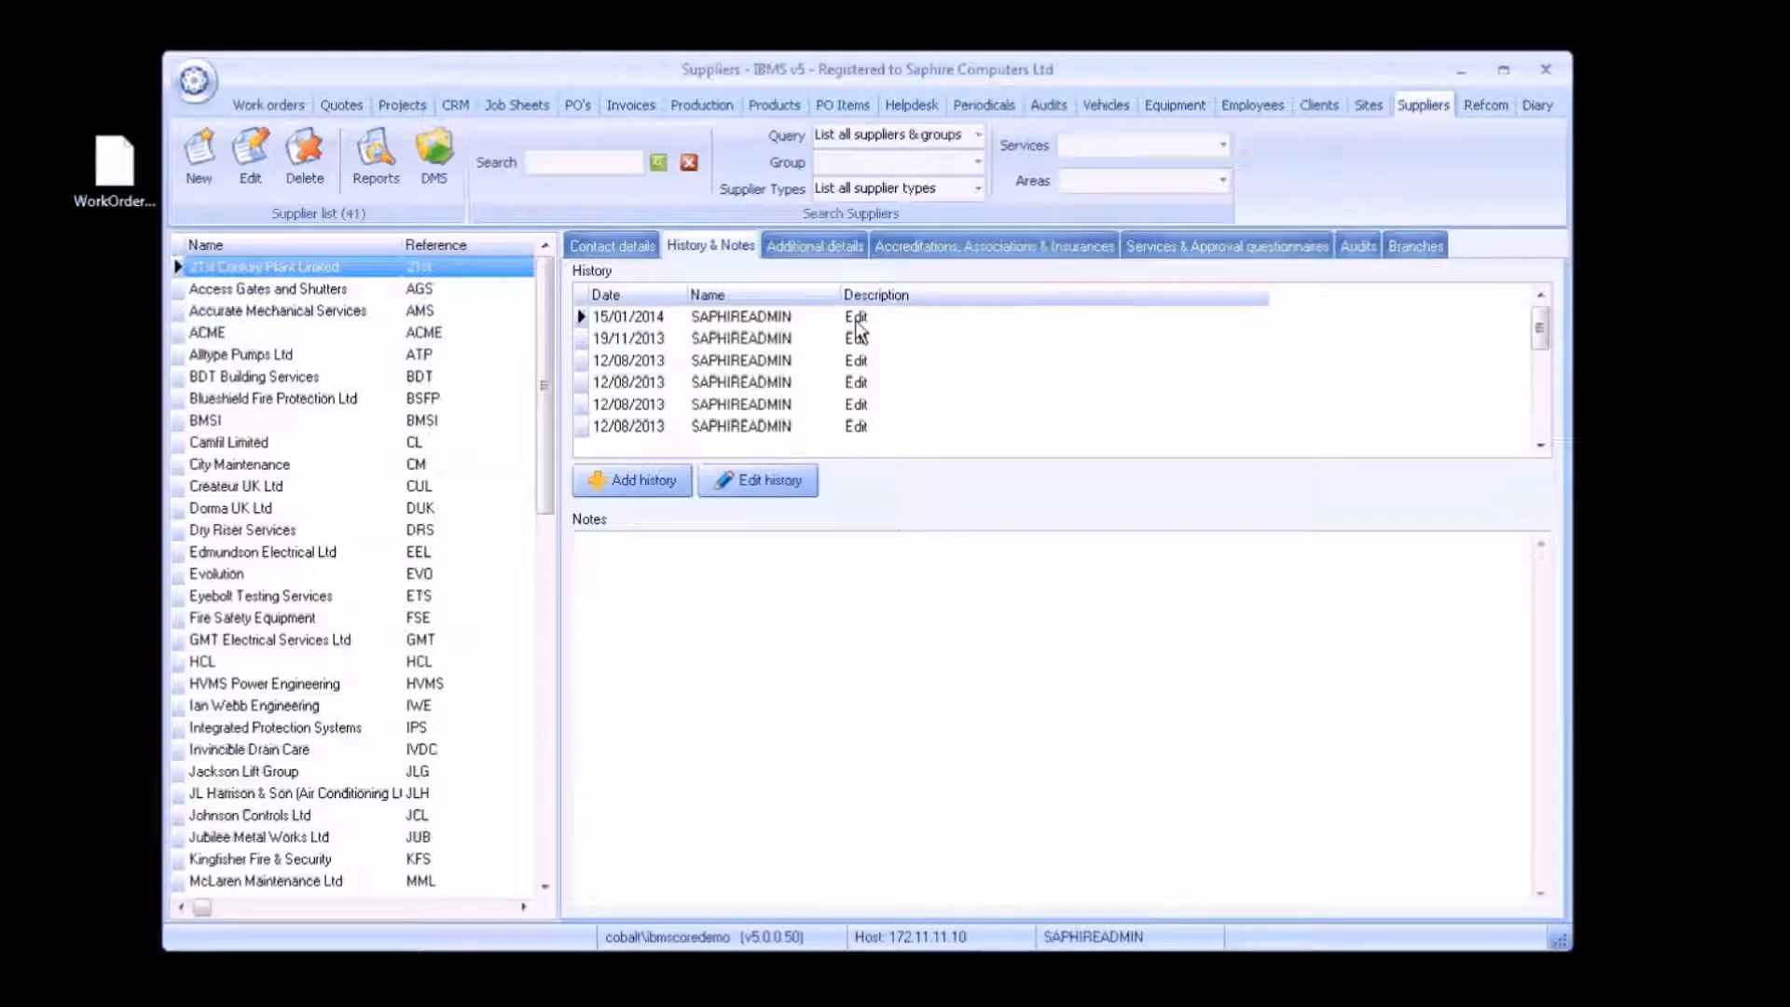
click(821, 244)
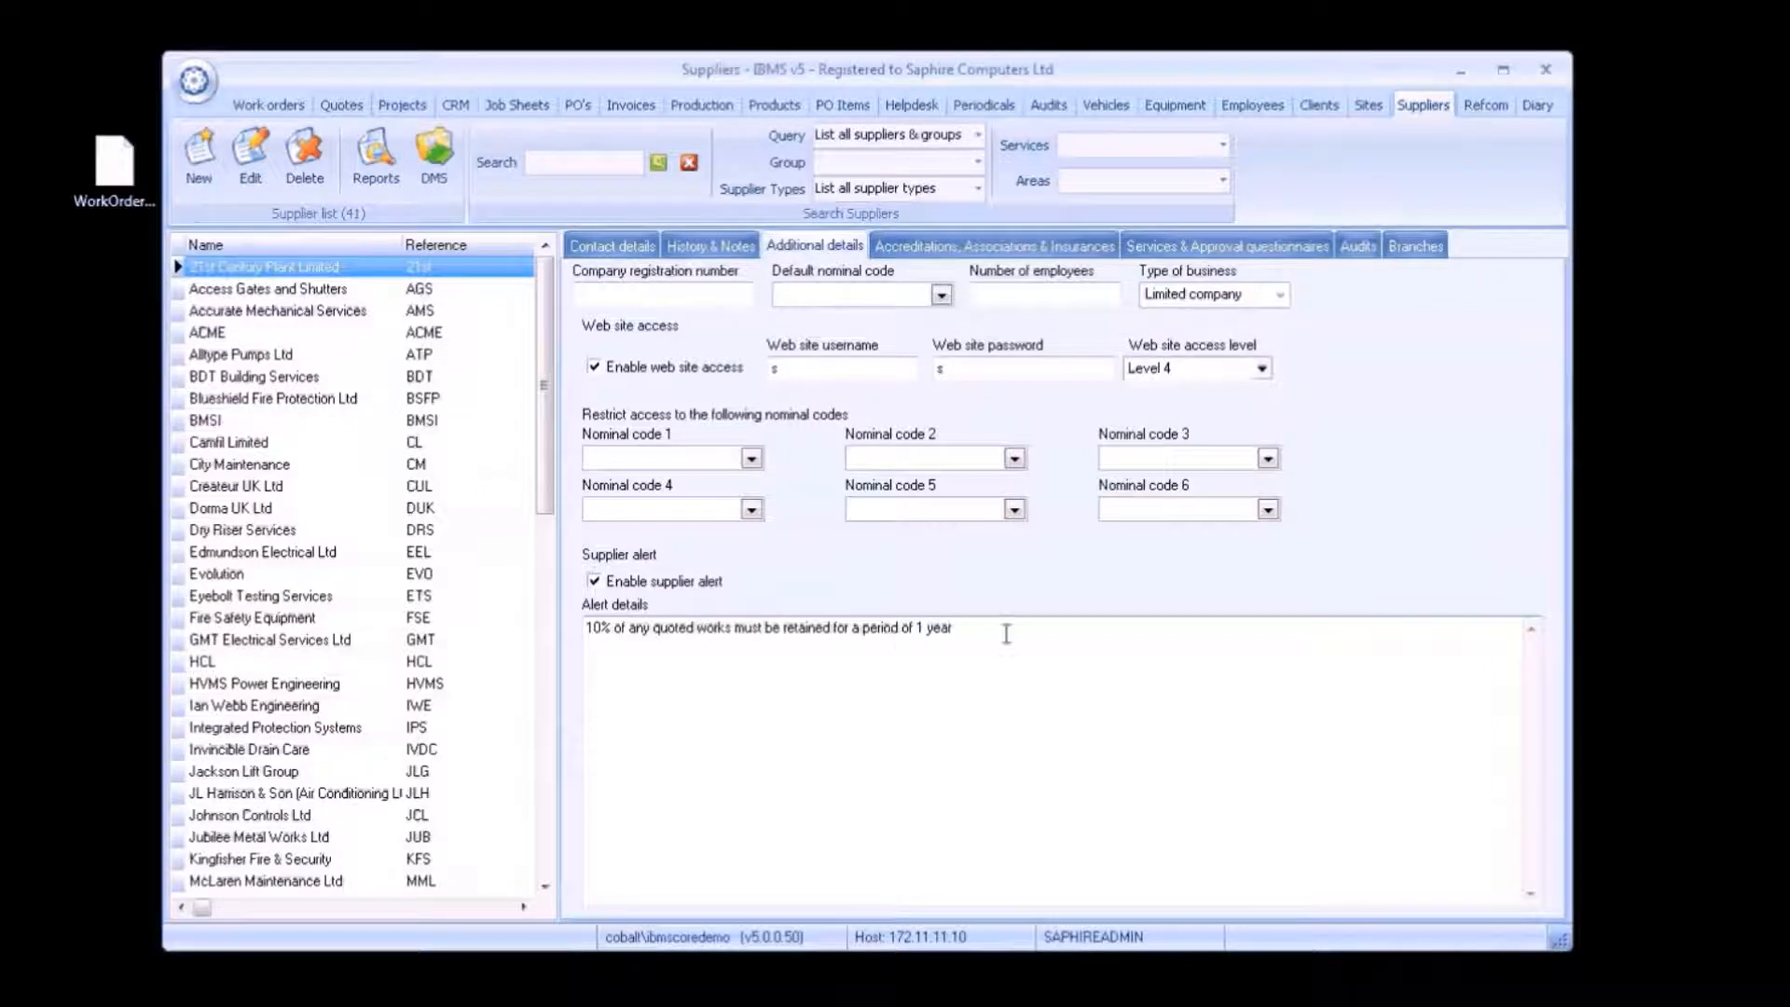
drag(1003, 629, 900, 629)
drag(777, 630, 503, 601)
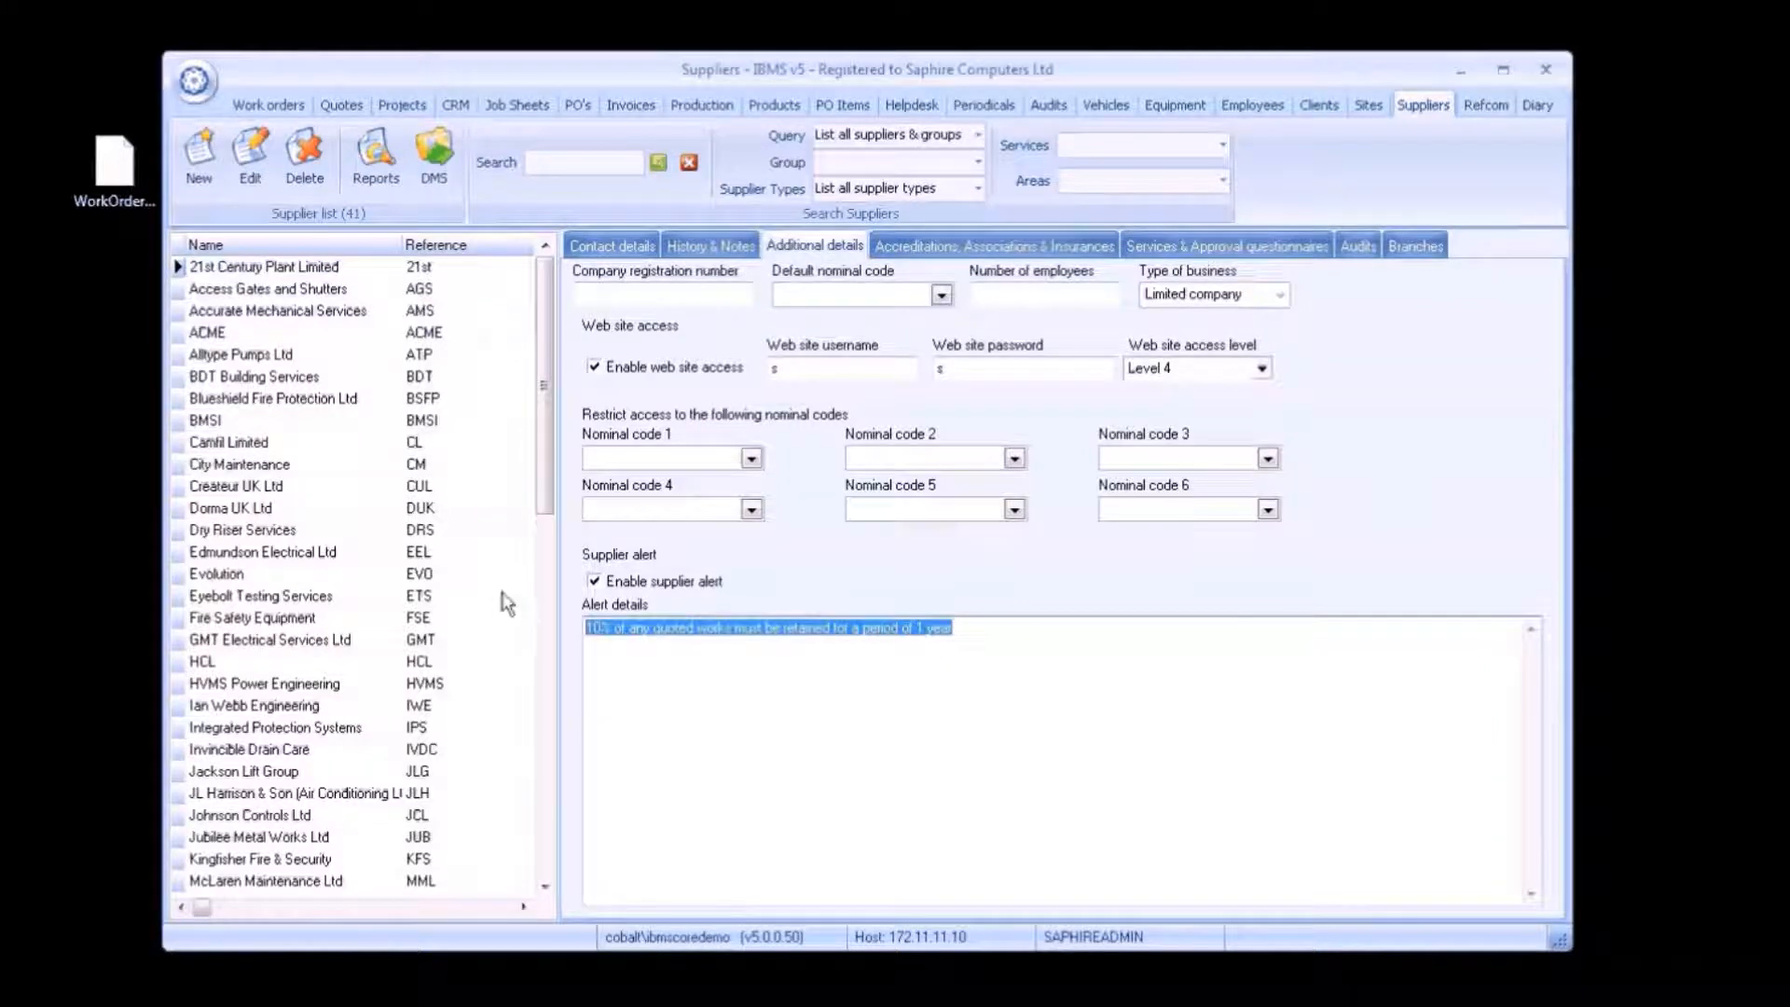
Review the supplier's accreditations, services and approval questionnaires, audits and branches, and return to its contact details.
click(970, 243)
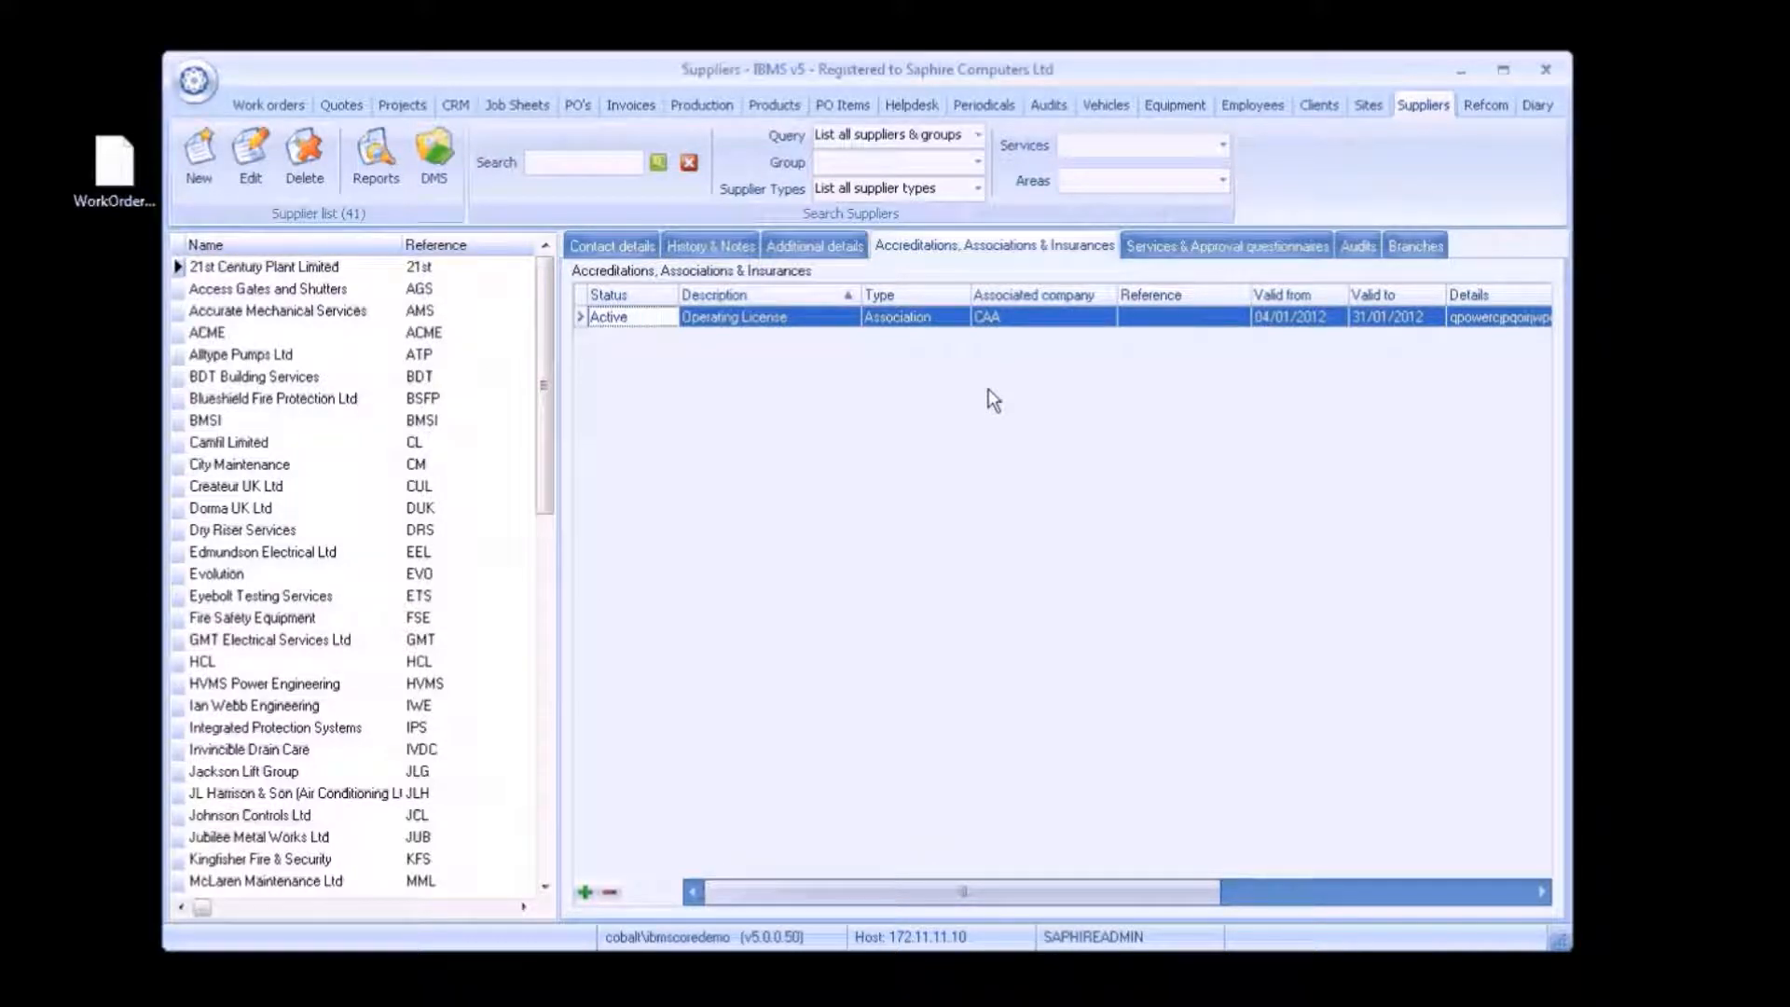
click(1233, 246)
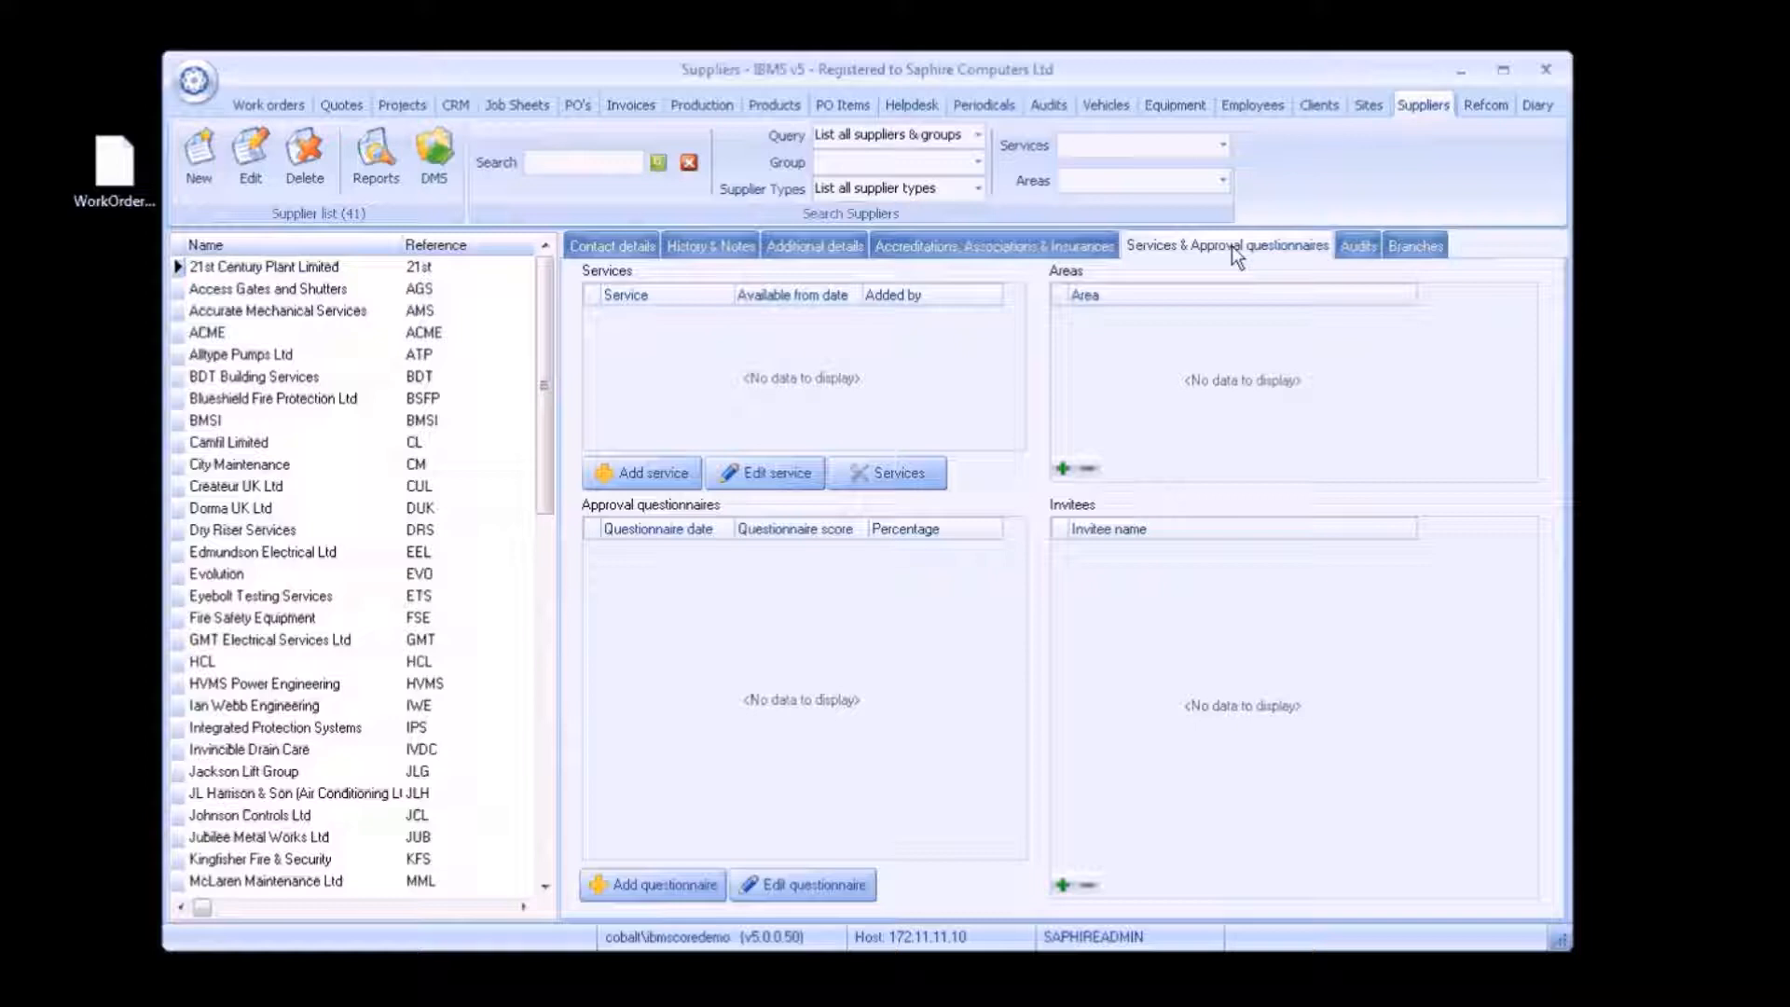
click(1351, 257)
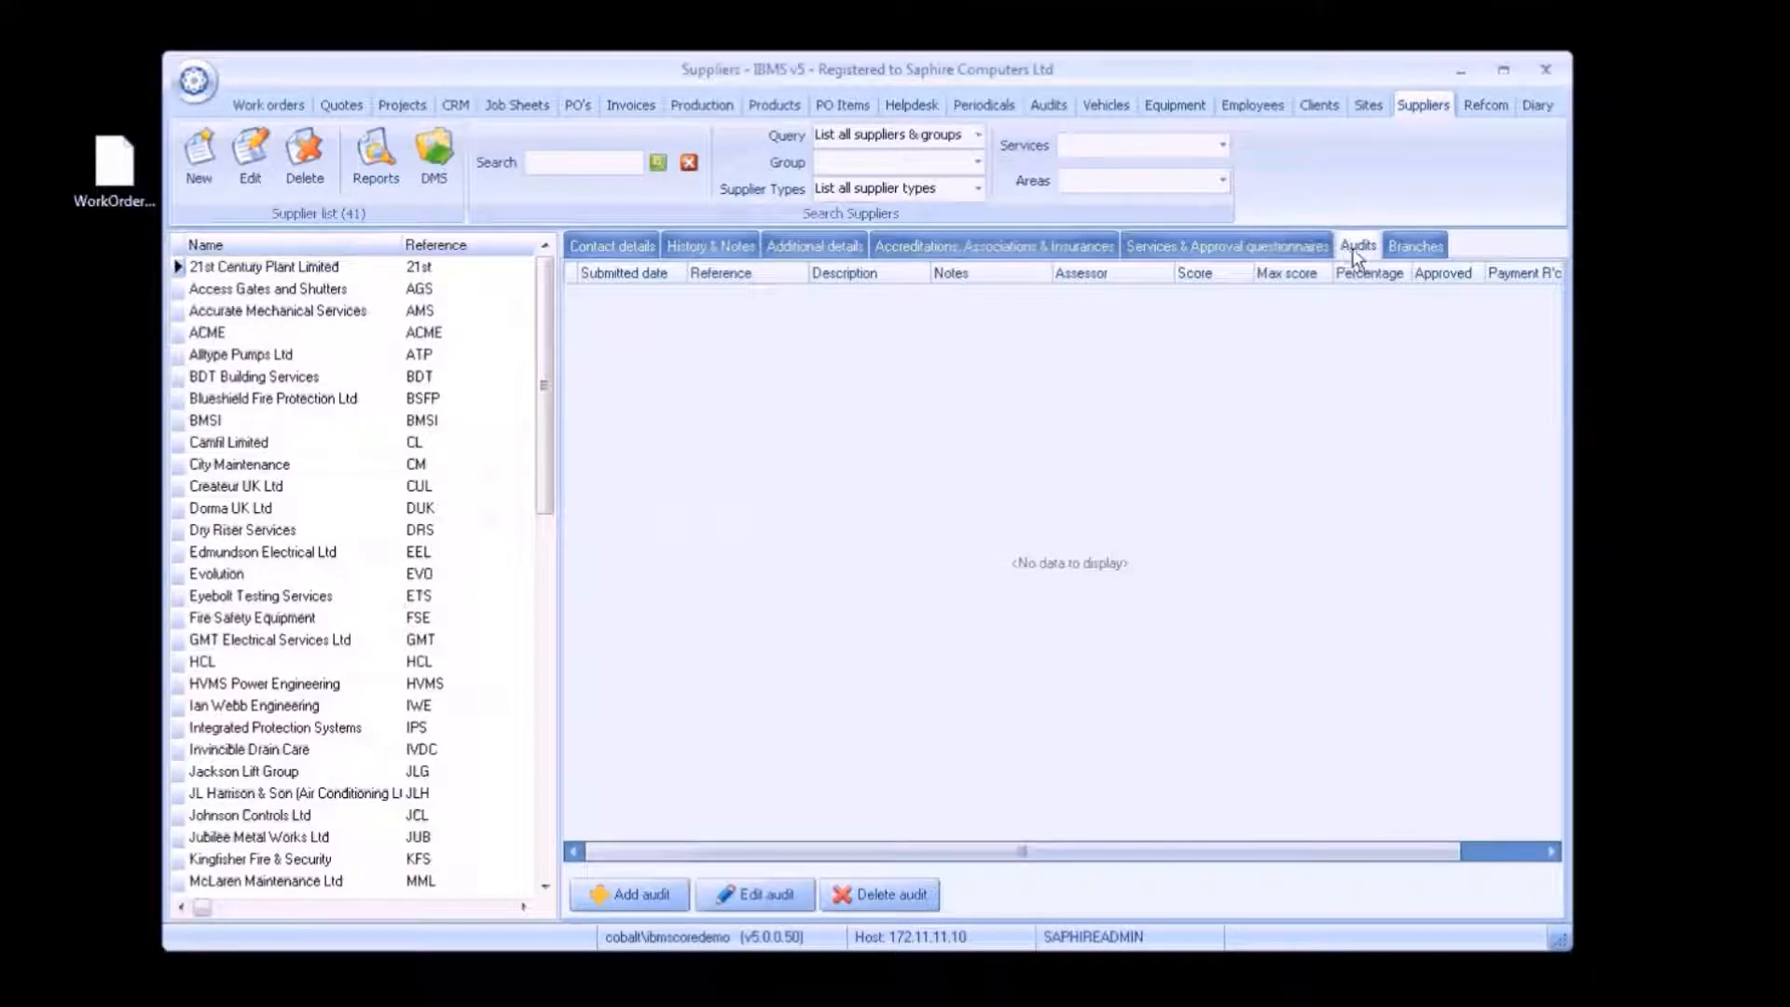
click(1413, 249)
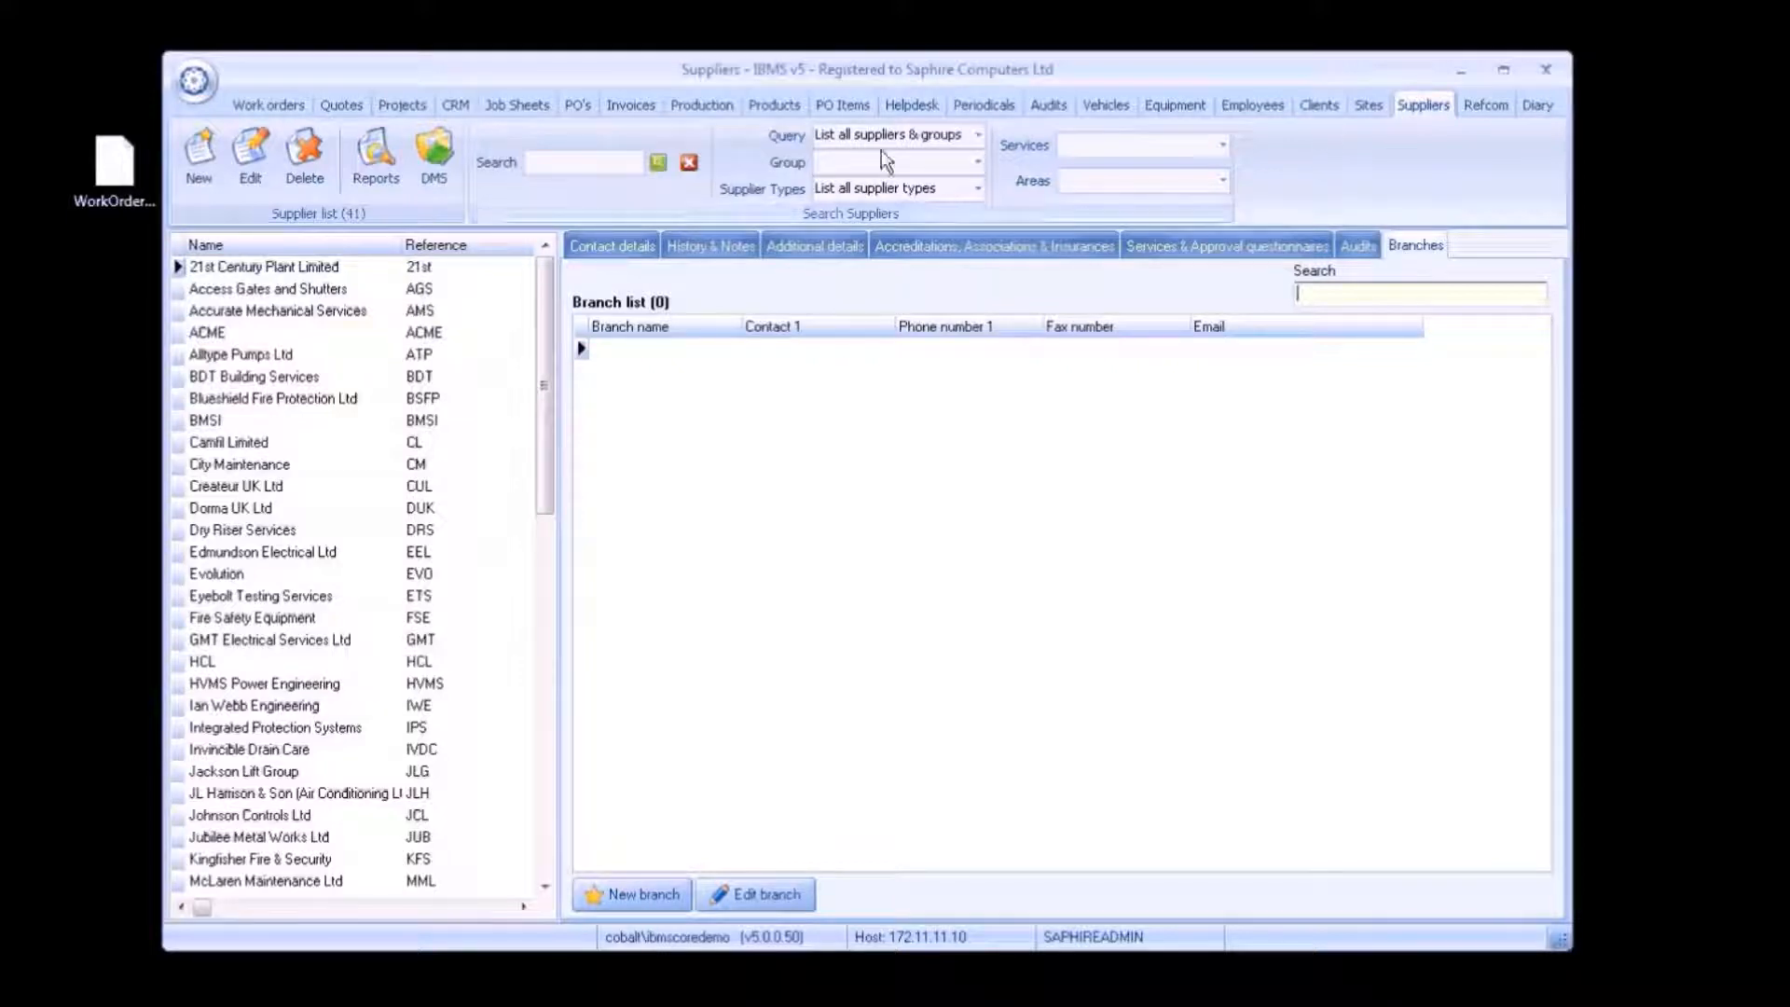
click(615, 246)
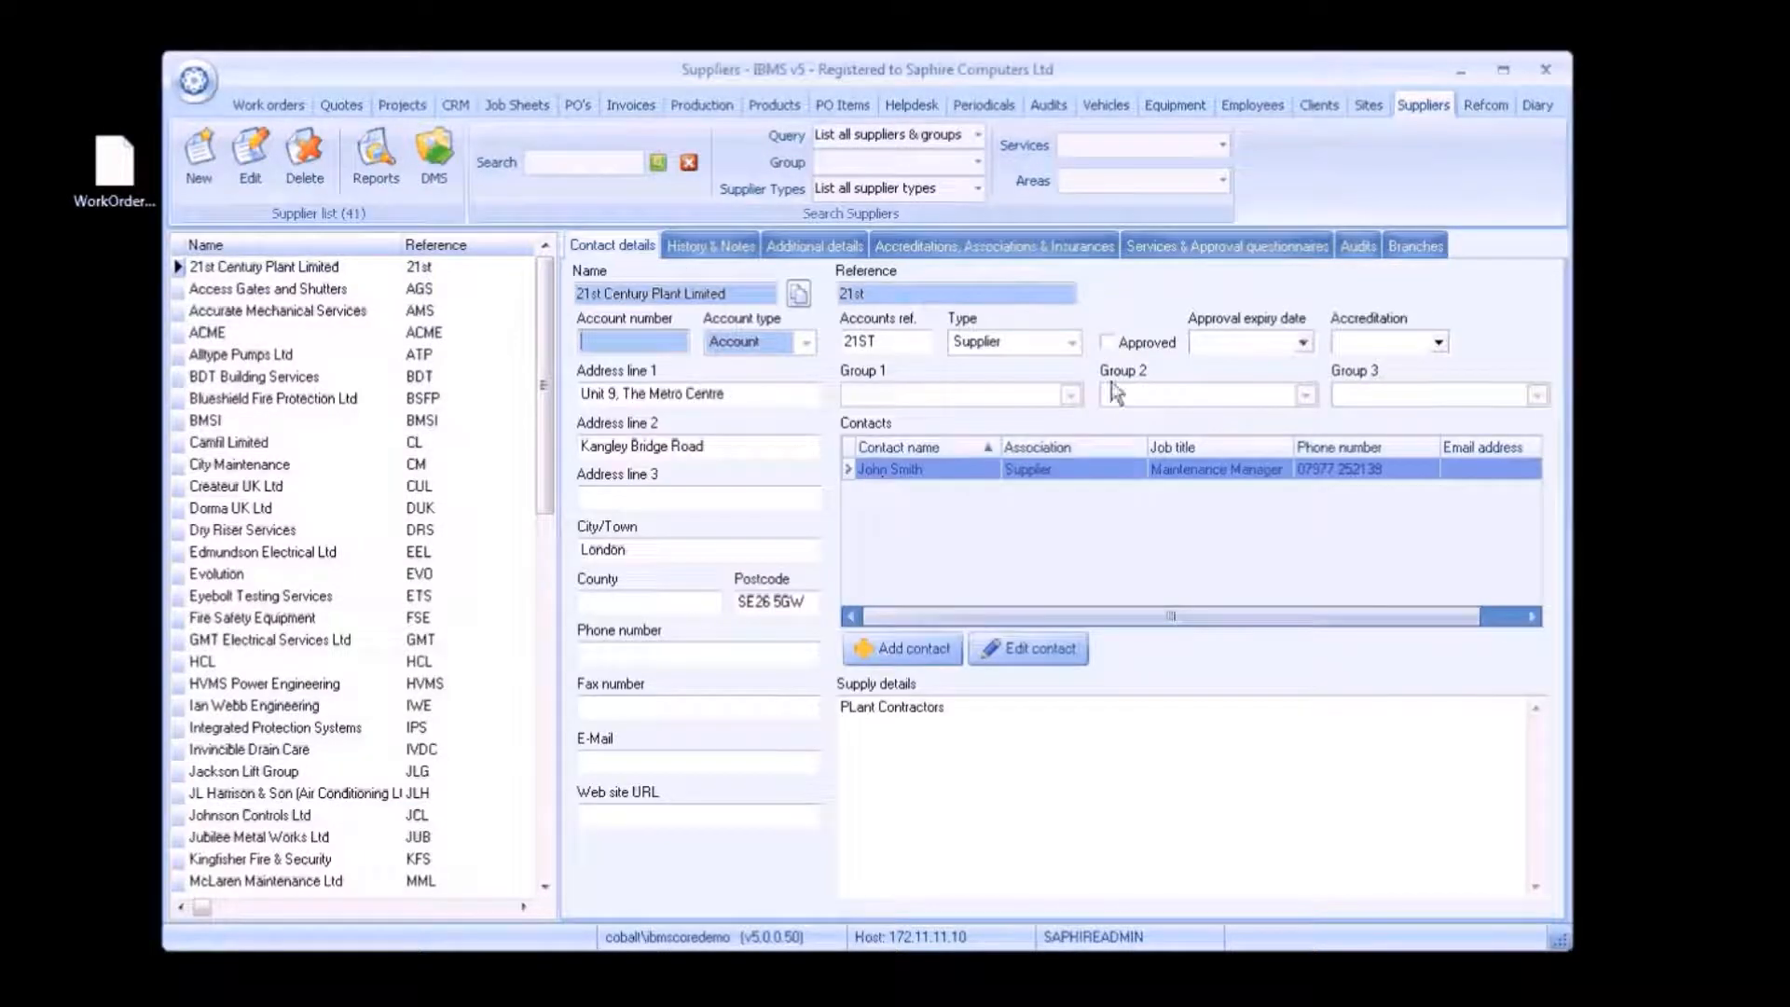
Review the contacts held on the 01 New look Gosport site and the 01 Newlook HQ client.
click(1368, 102)
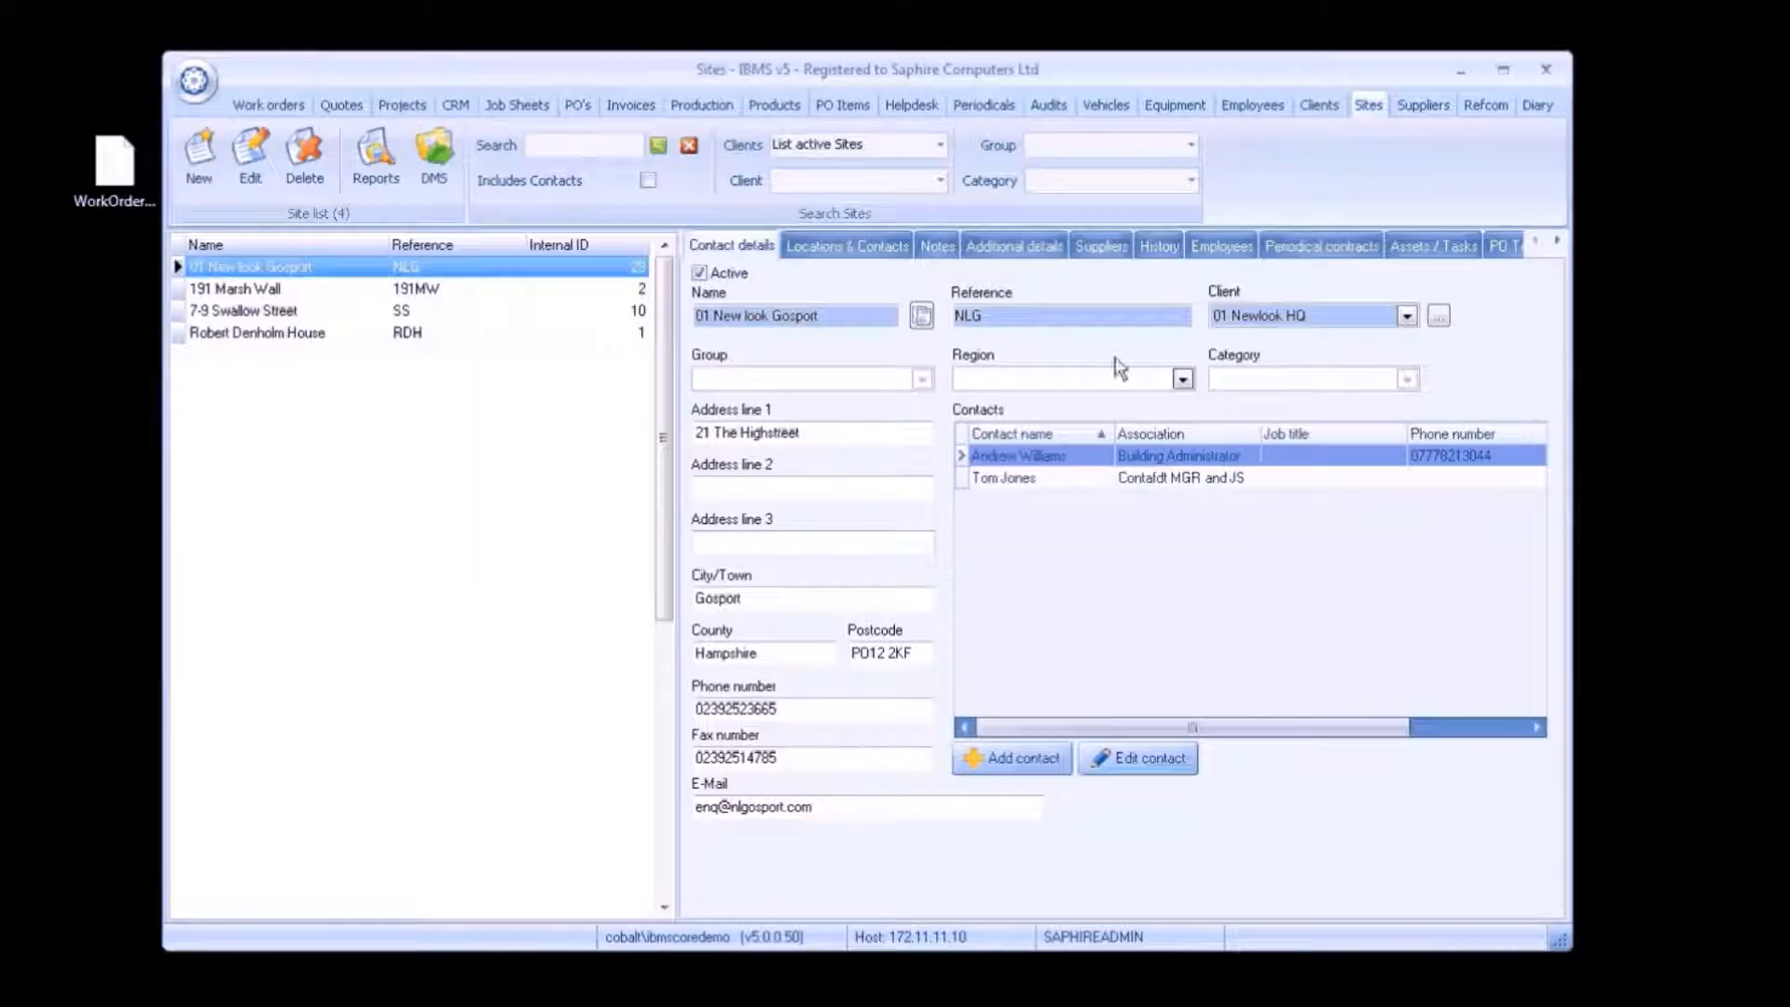
click(1318, 104)
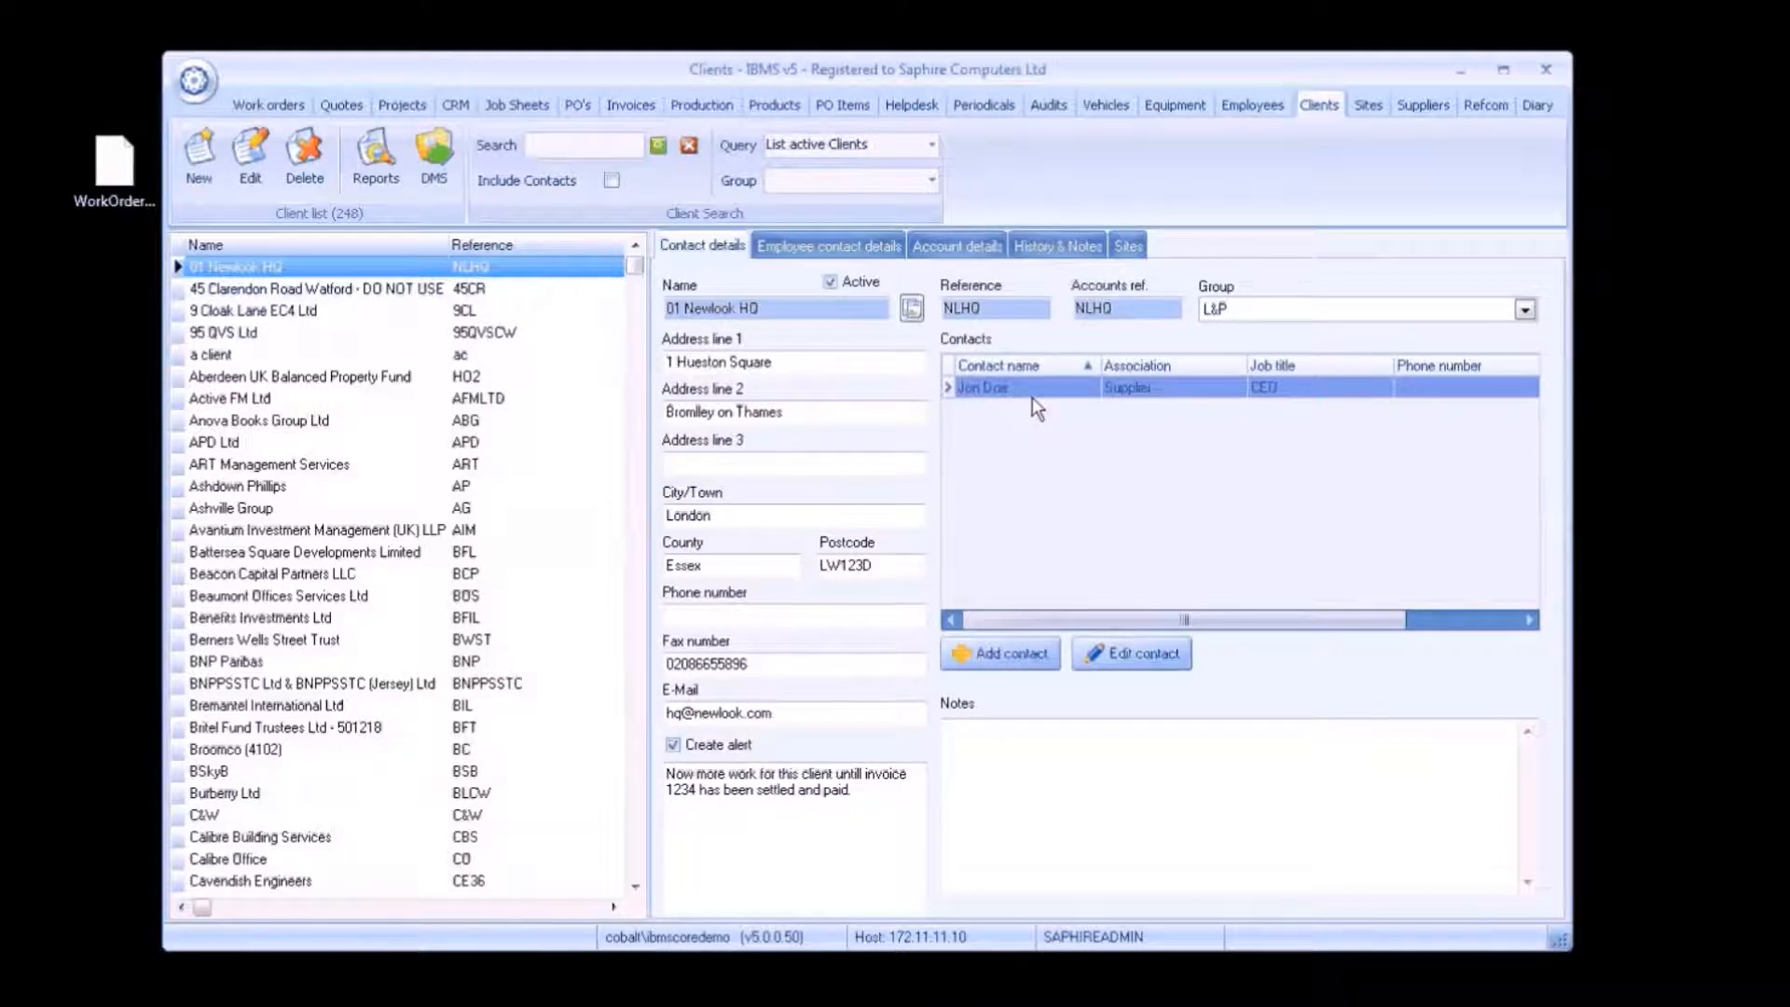
Examine the available history types in a new history entry for the first CRM managed contact, and cancel the entry.
click(460, 106)
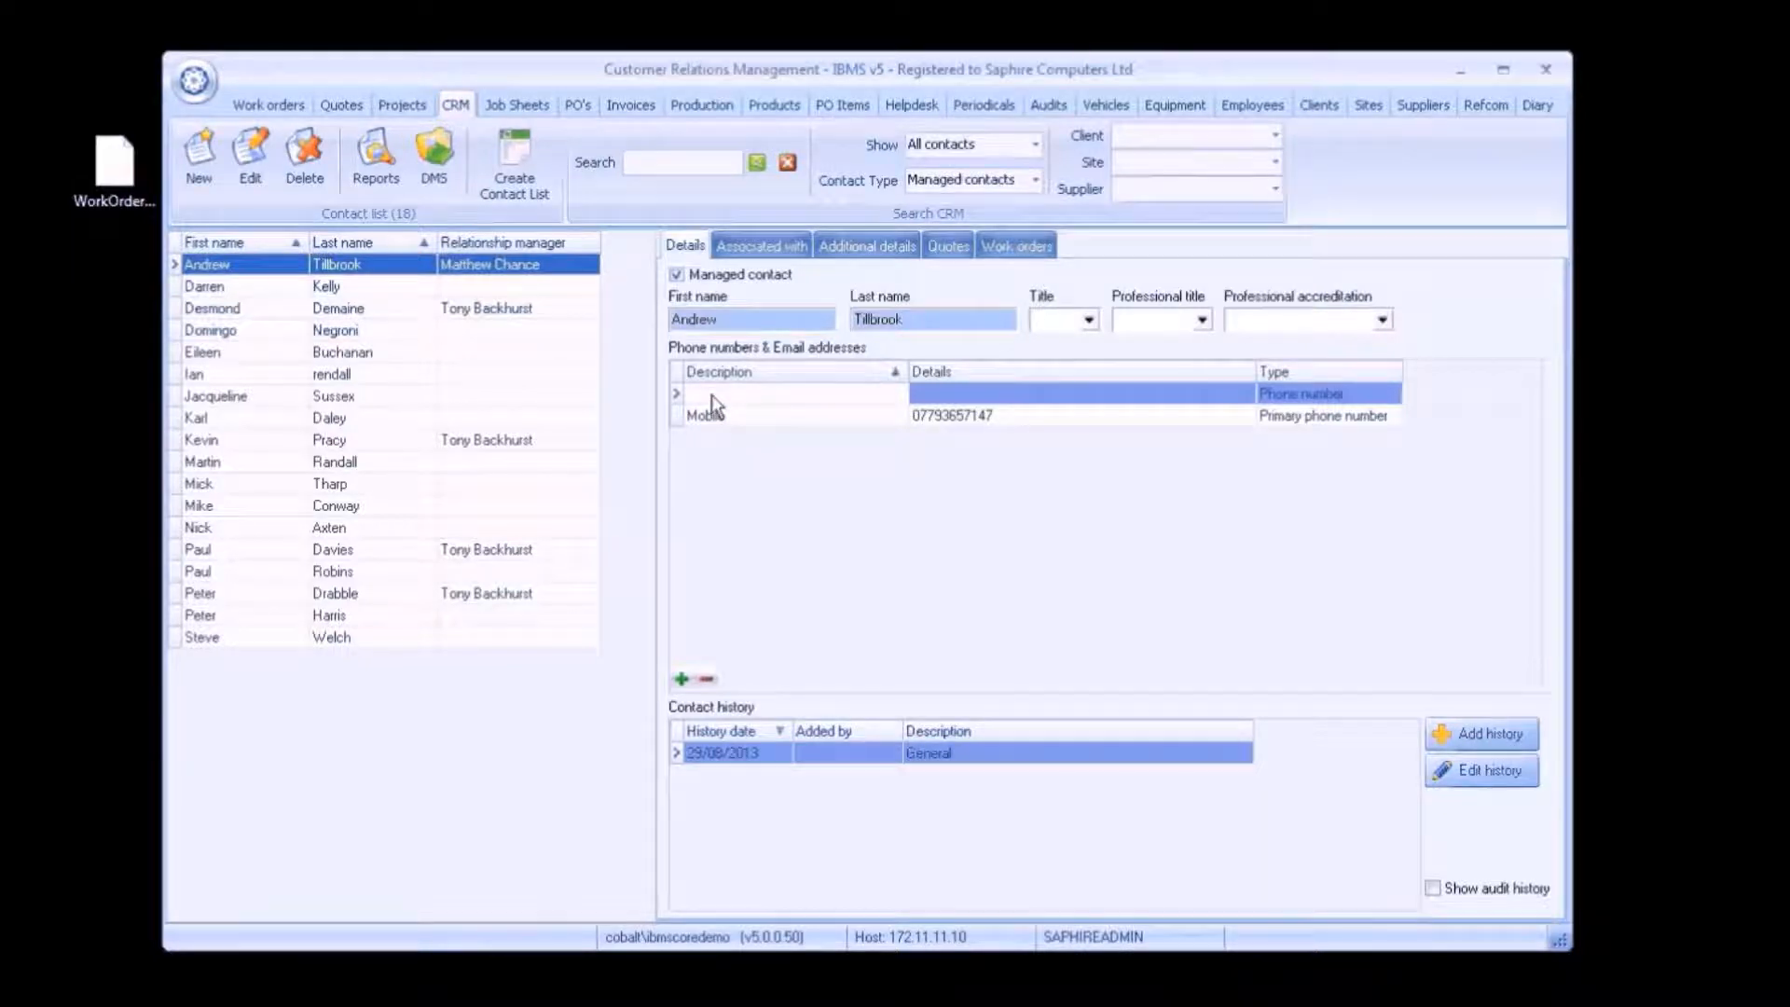
click(1502, 733)
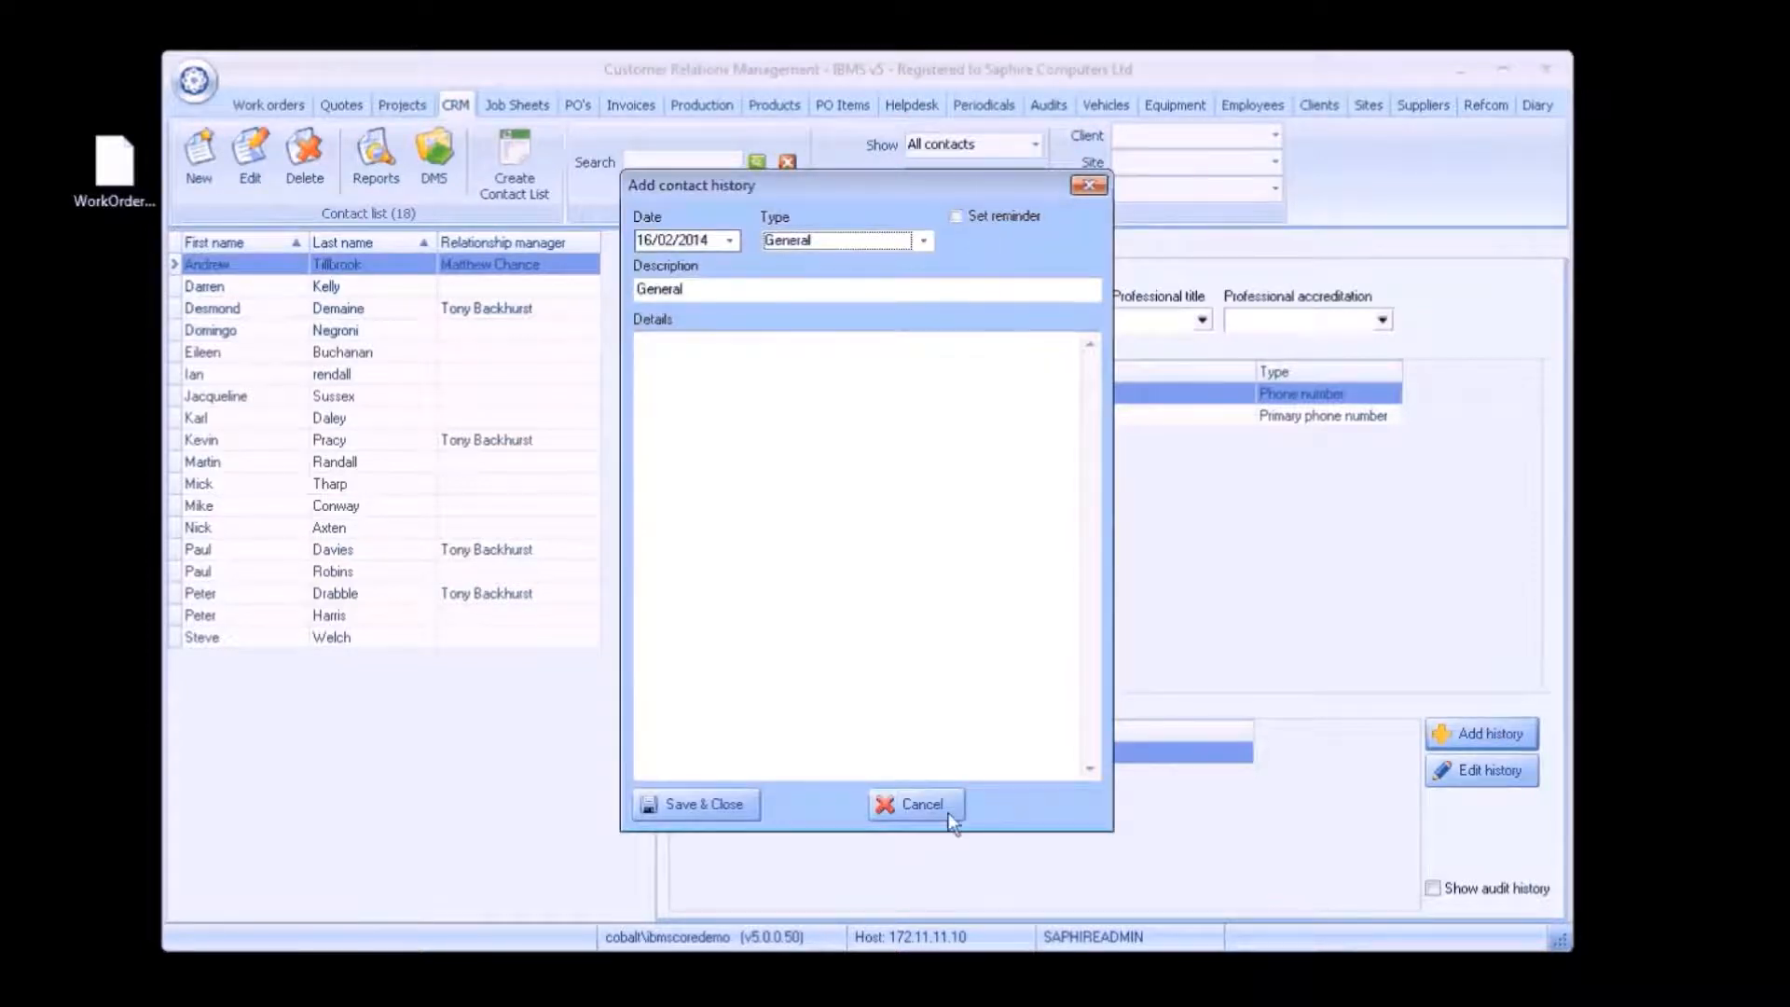
click(922, 240)
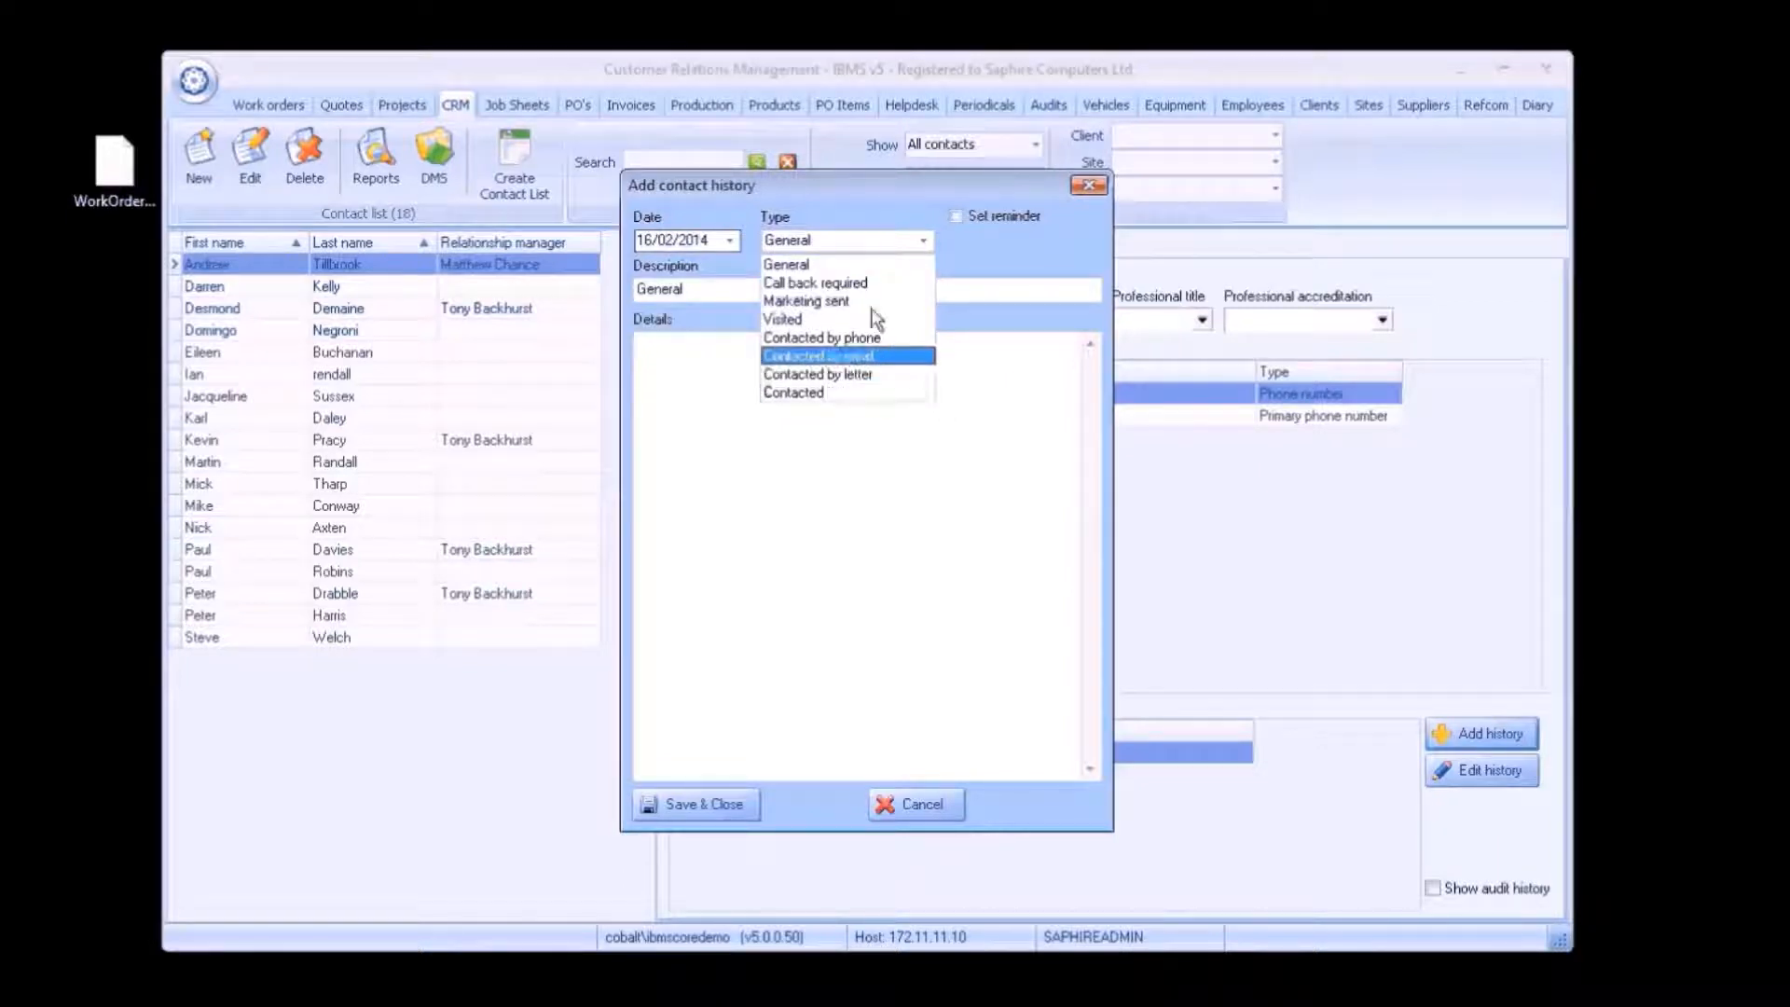
click(918, 808)
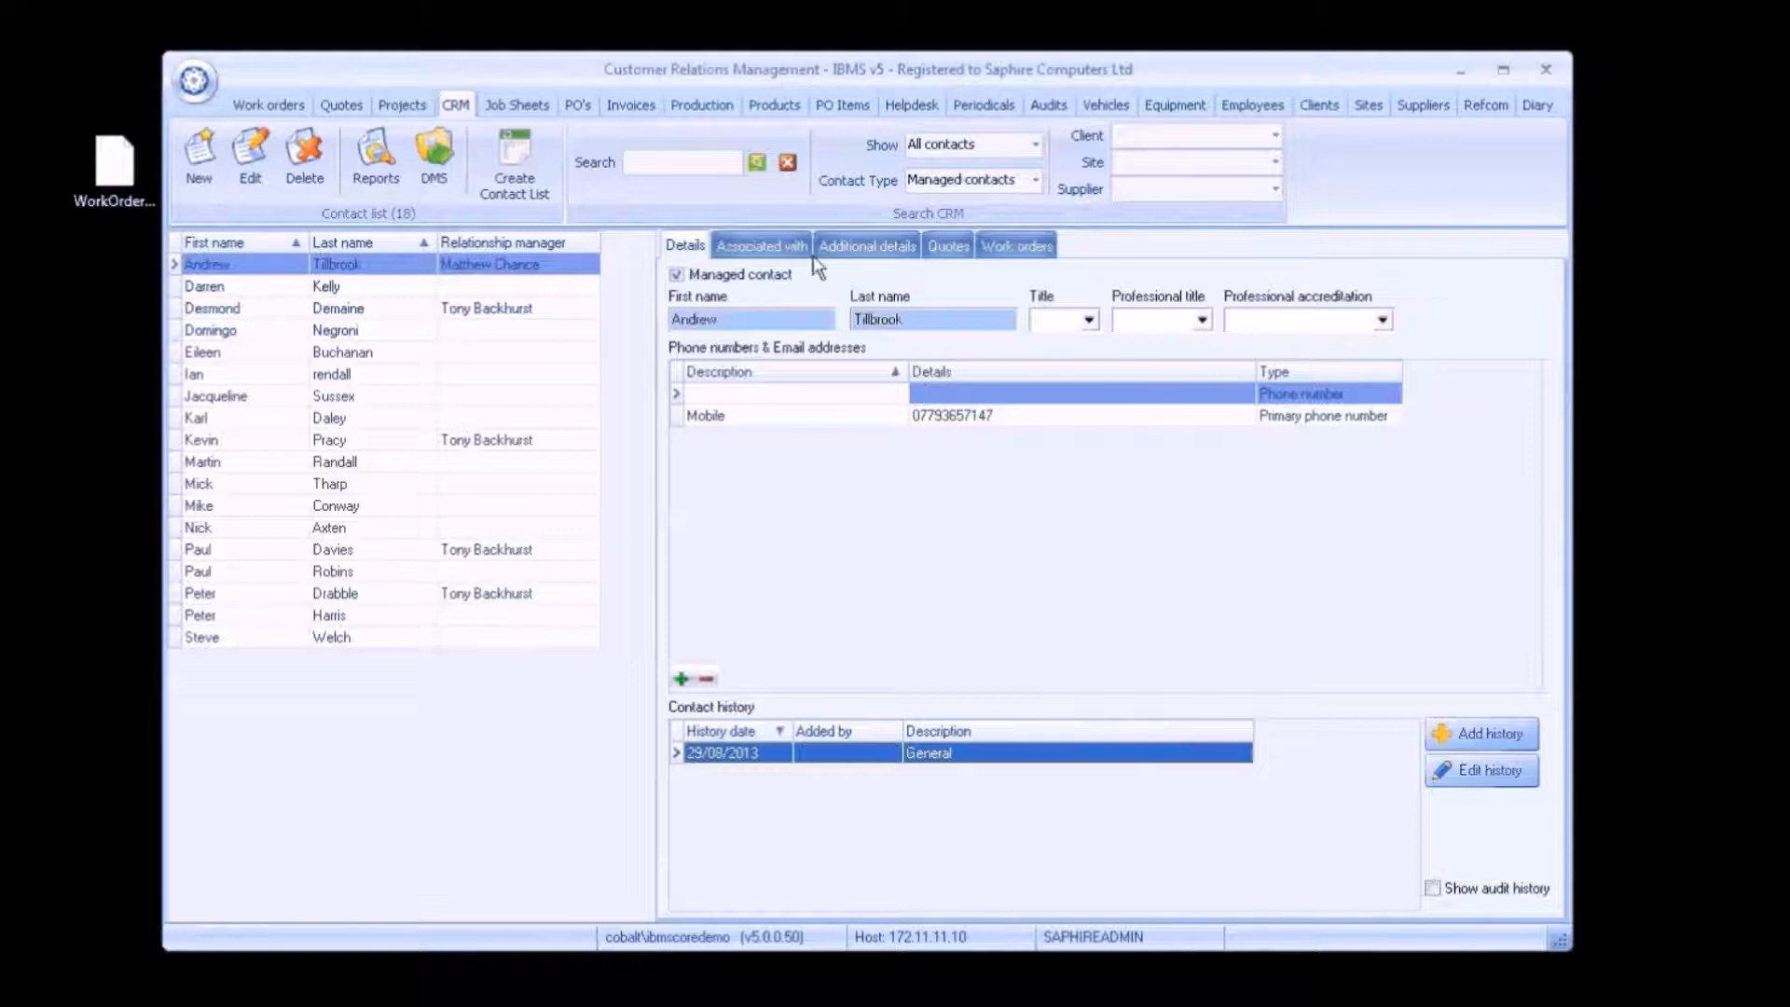
Review the CRM contact's client, site and supplier associations and its additional details.
click(787, 243)
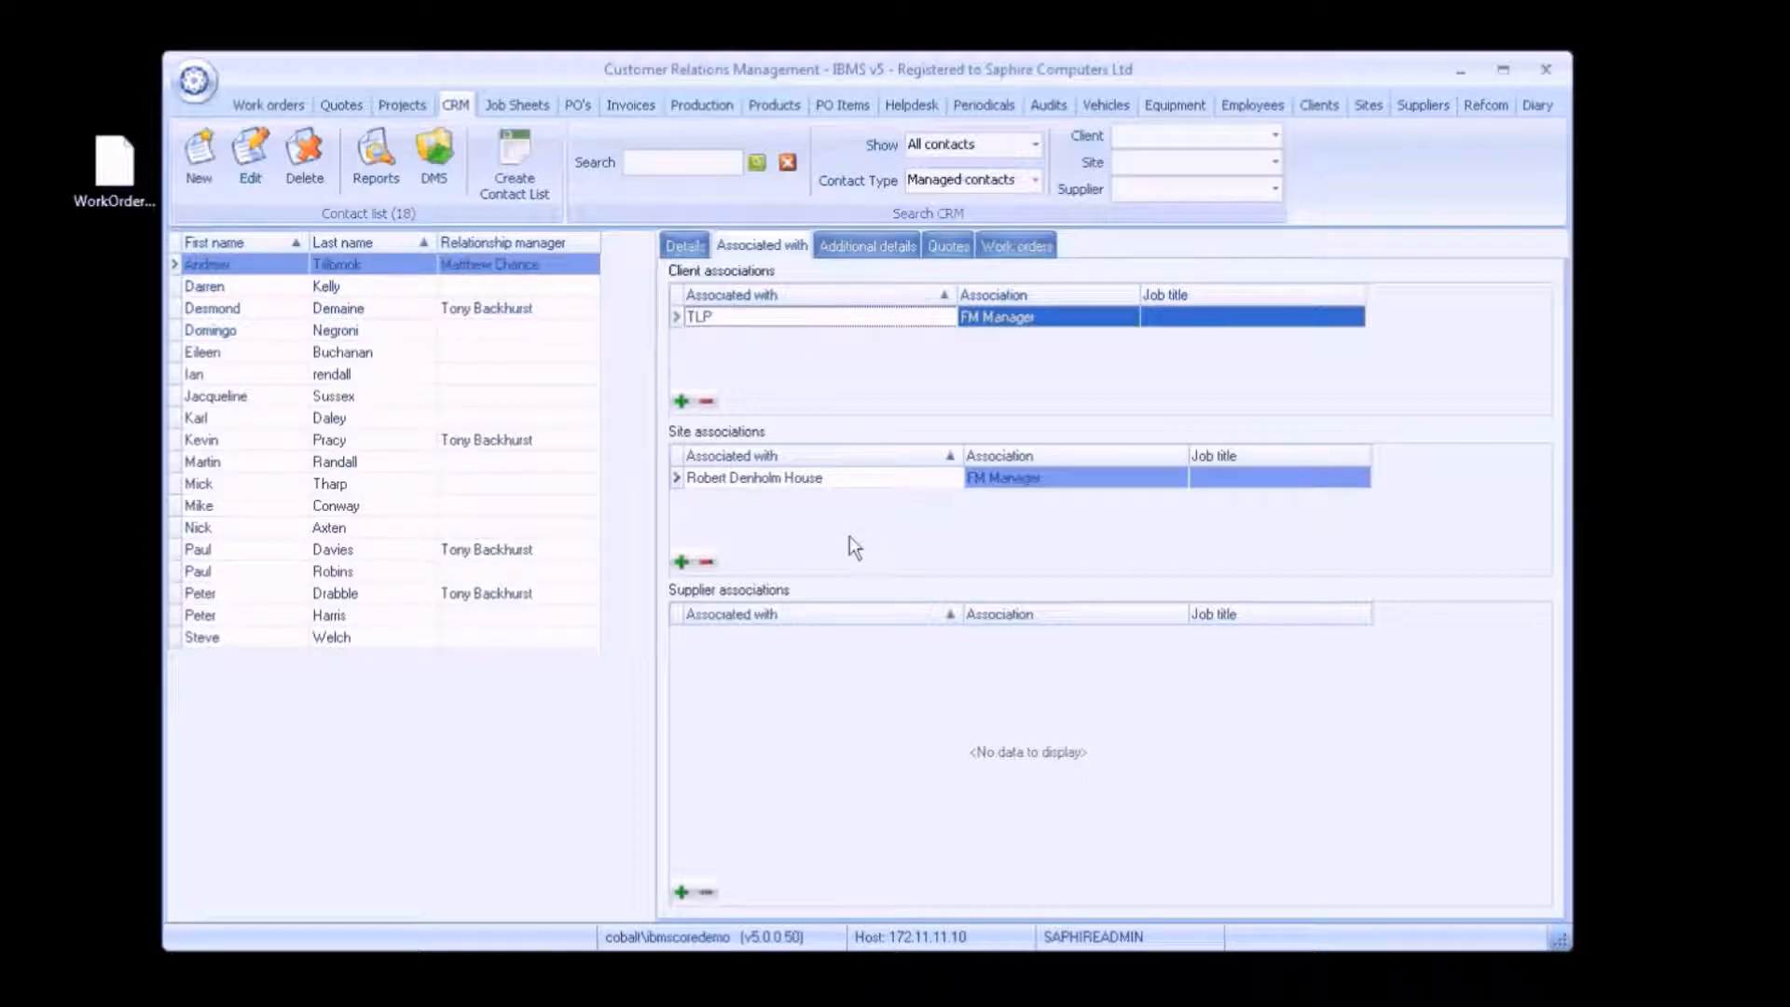
click(885, 244)
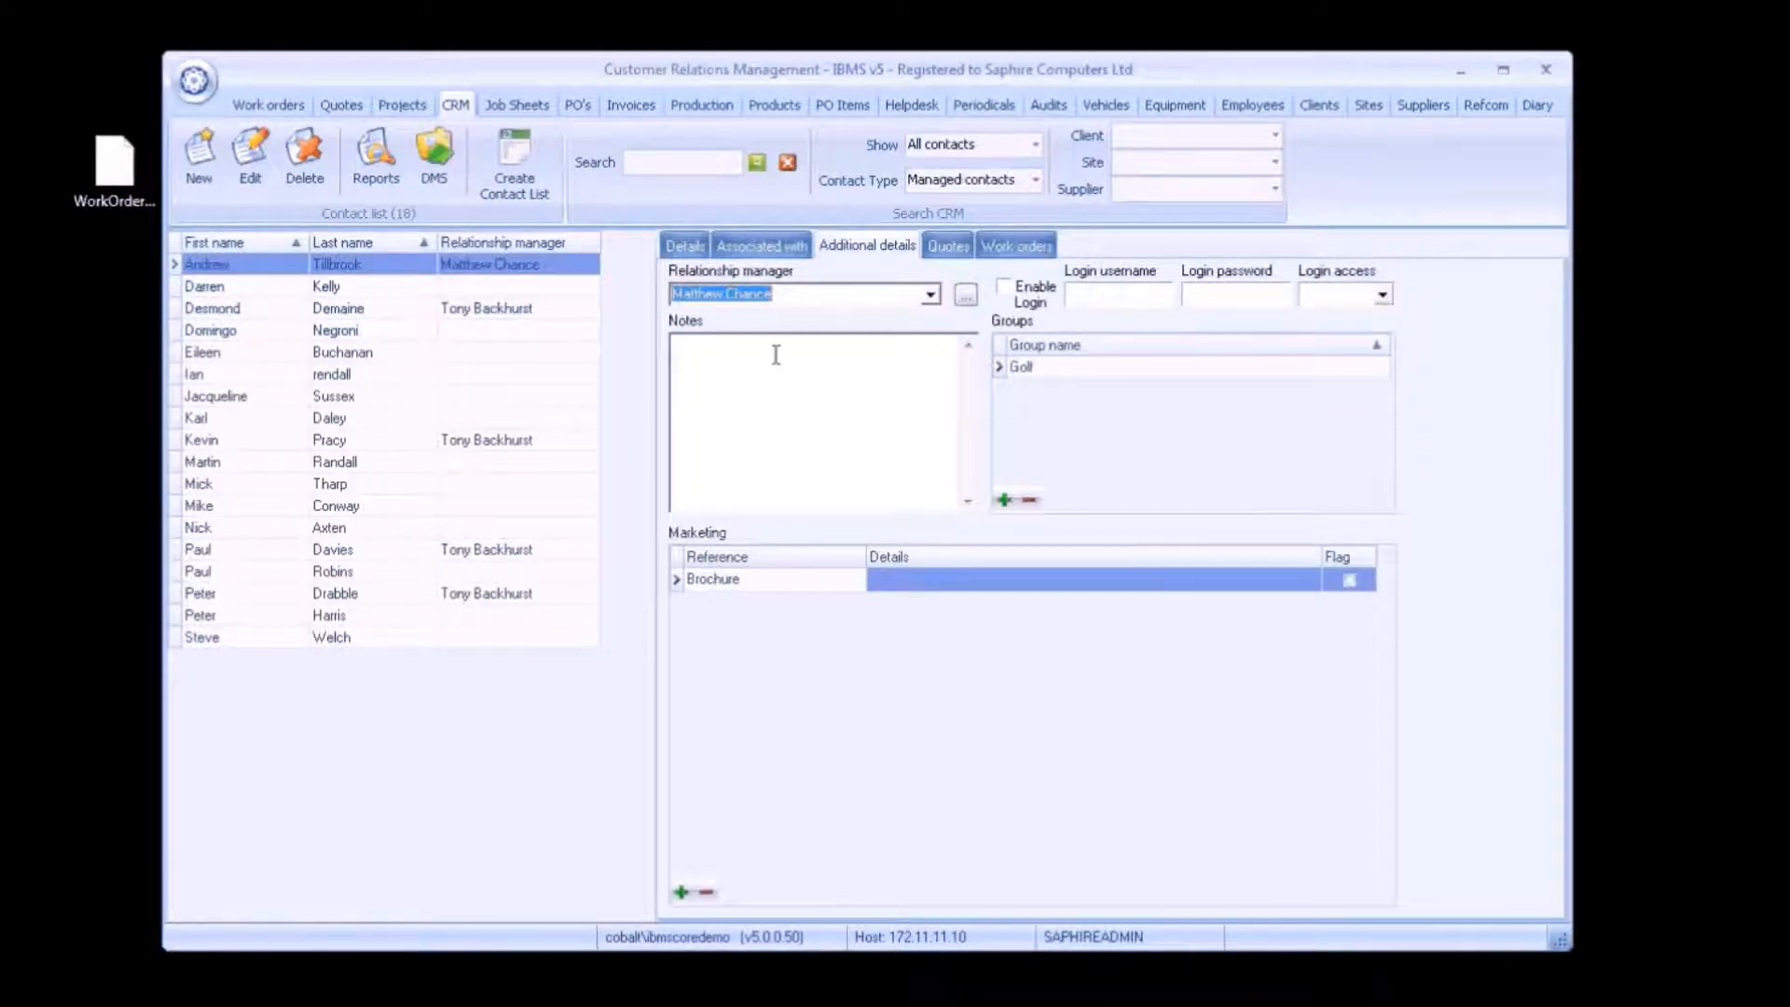
Examine the group and marketing reference entries in the CRM contact's additional details.
click(1040, 365)
click(1042, 365)
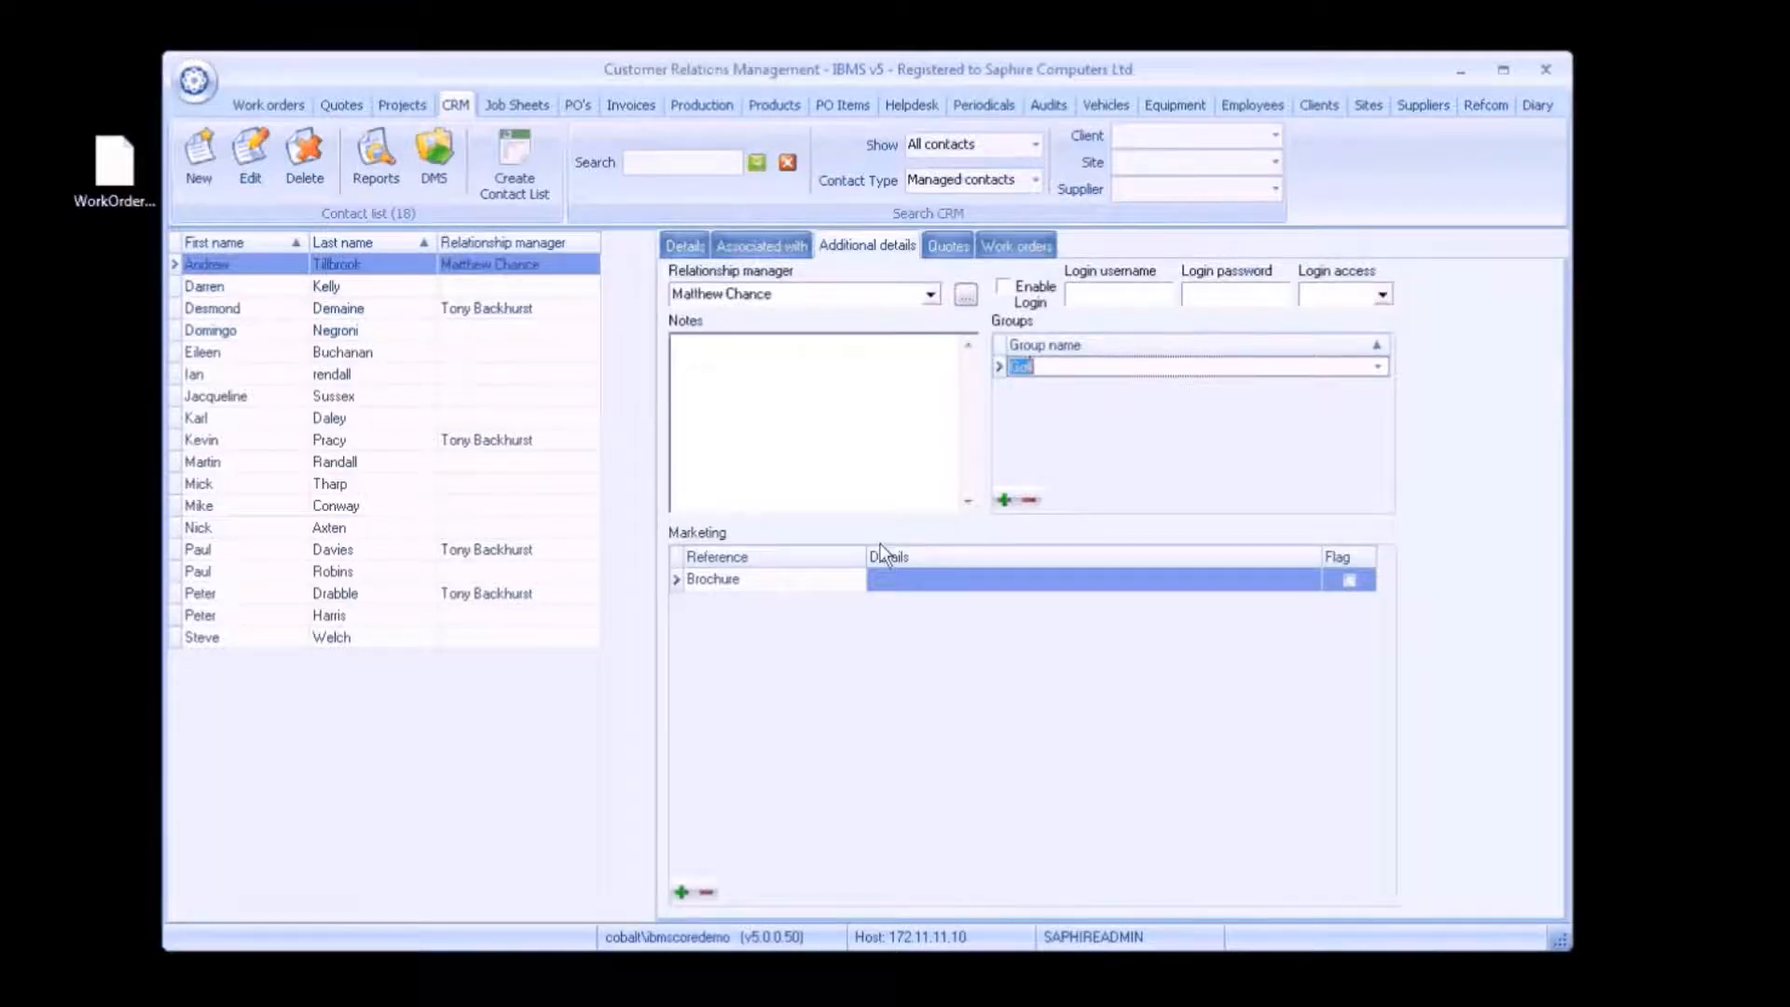
click(858, 579)
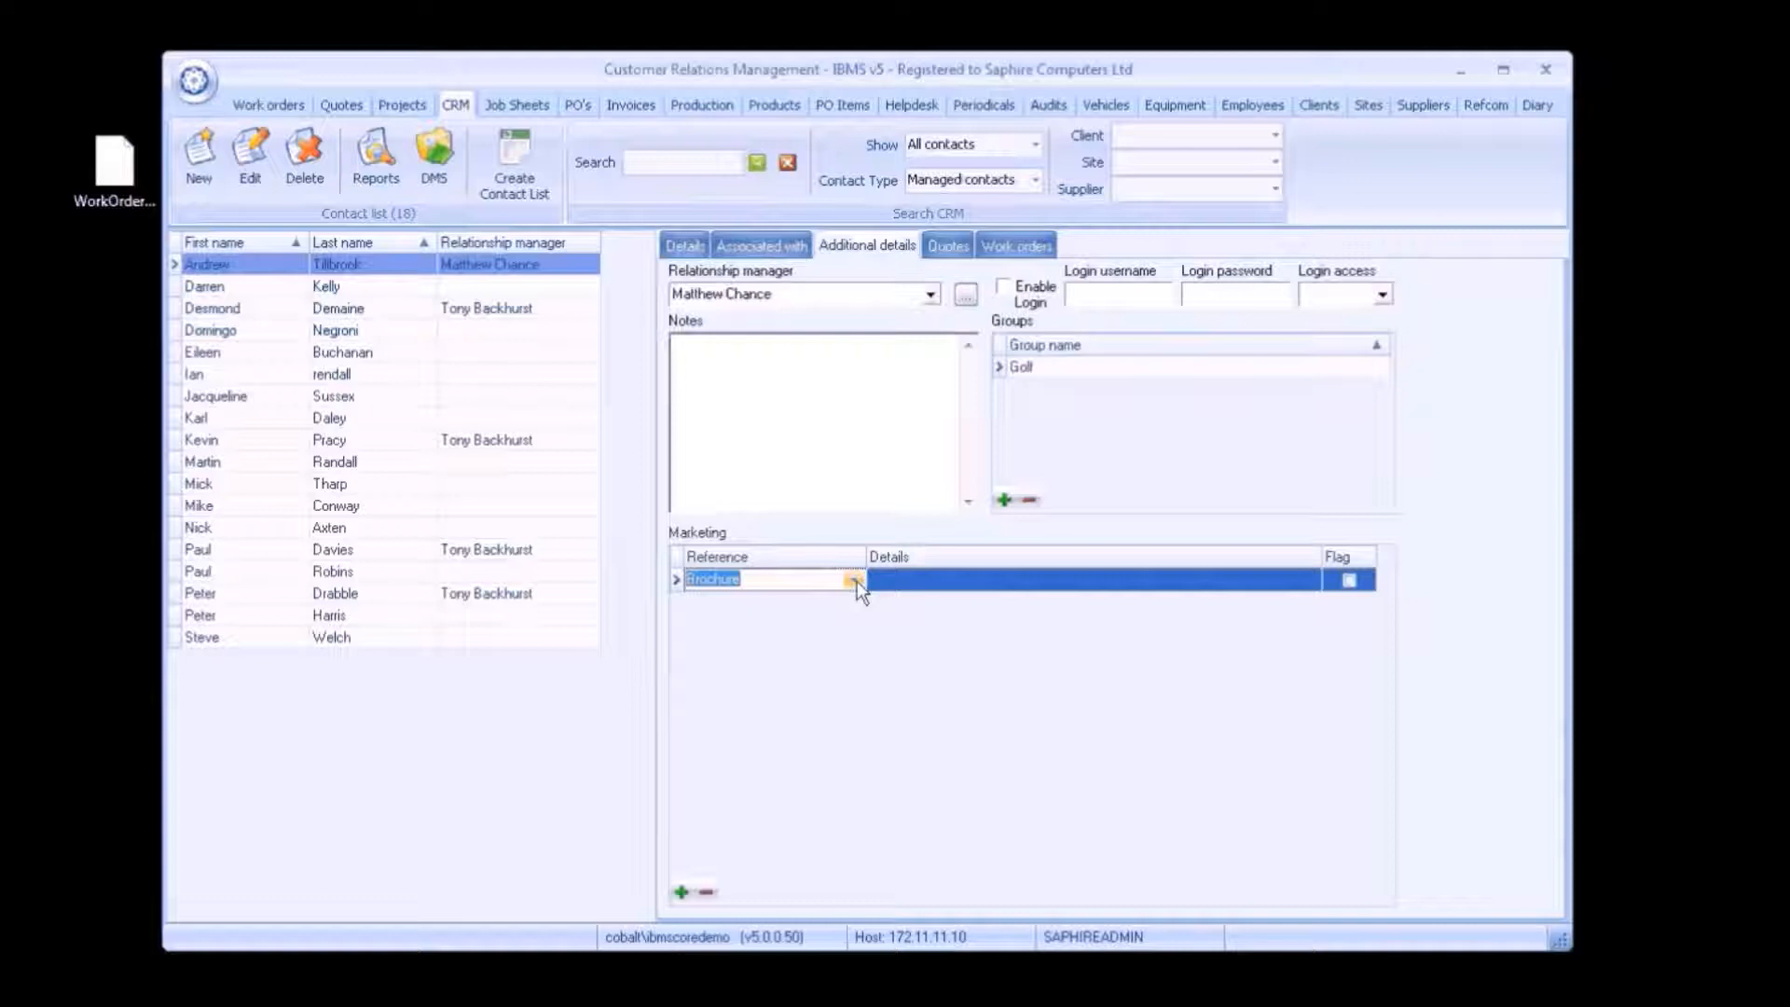
Examine the filters and selection options for creating a CRM contact export list, and cancel the list.
click(518, 164)
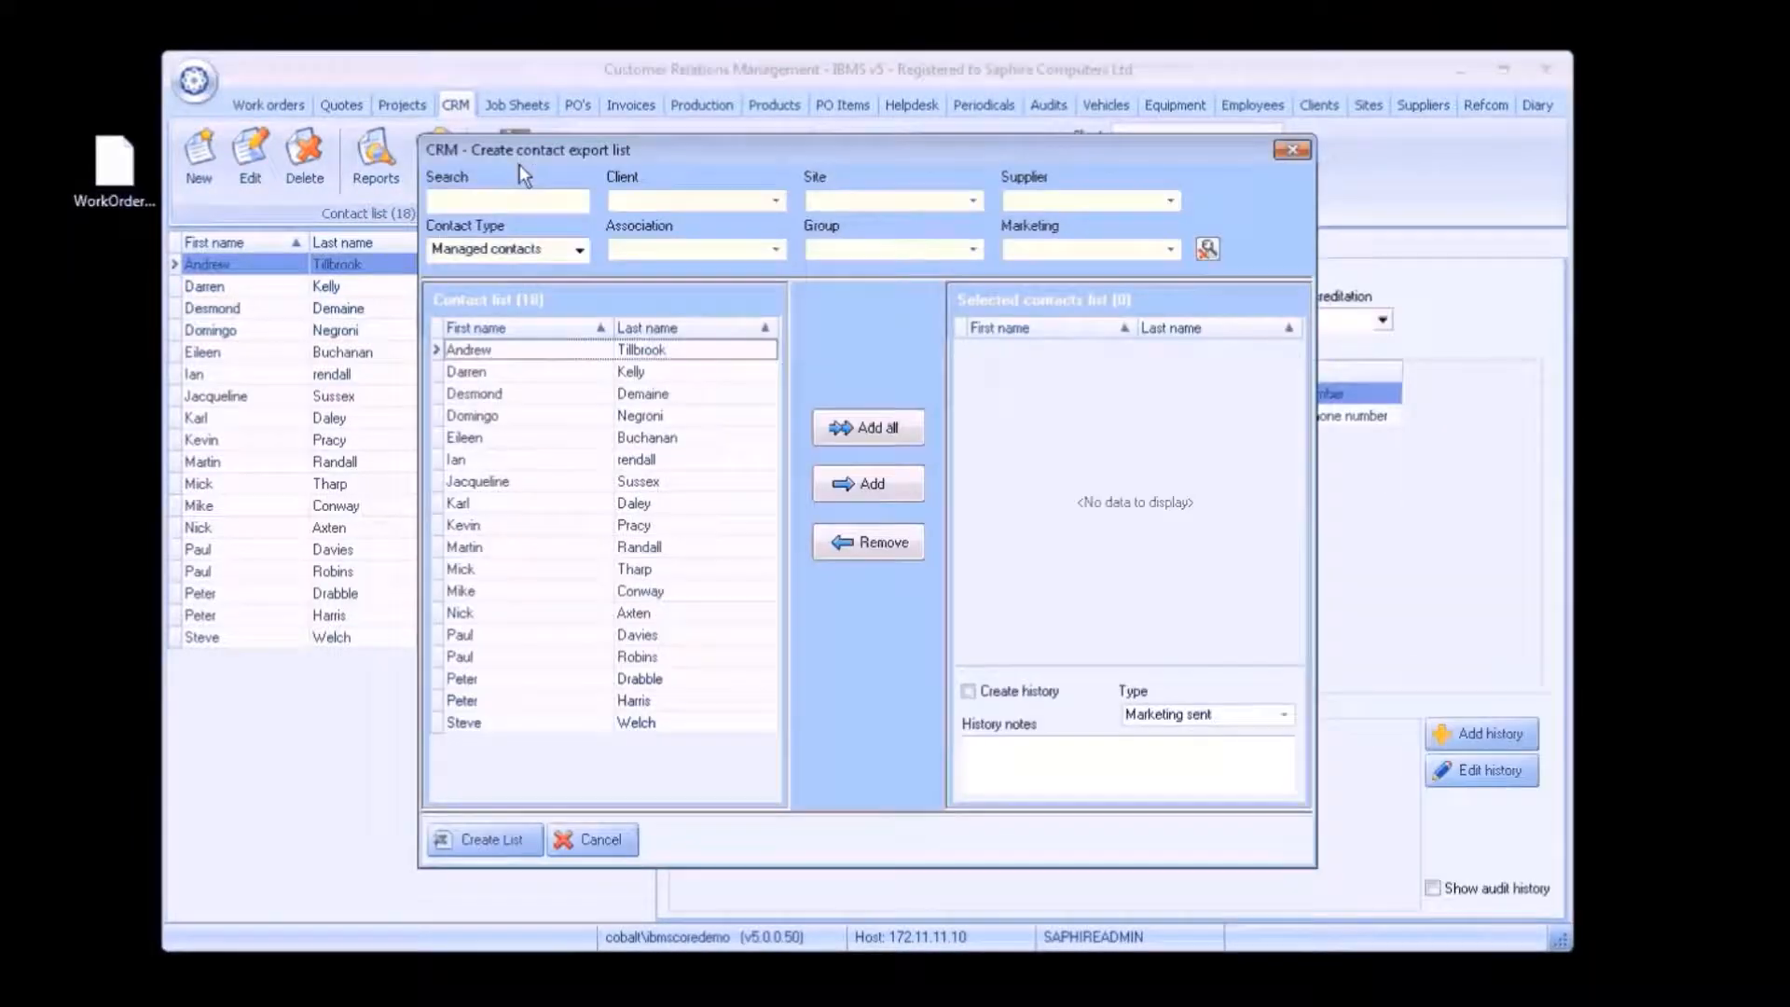
click(687, 199)
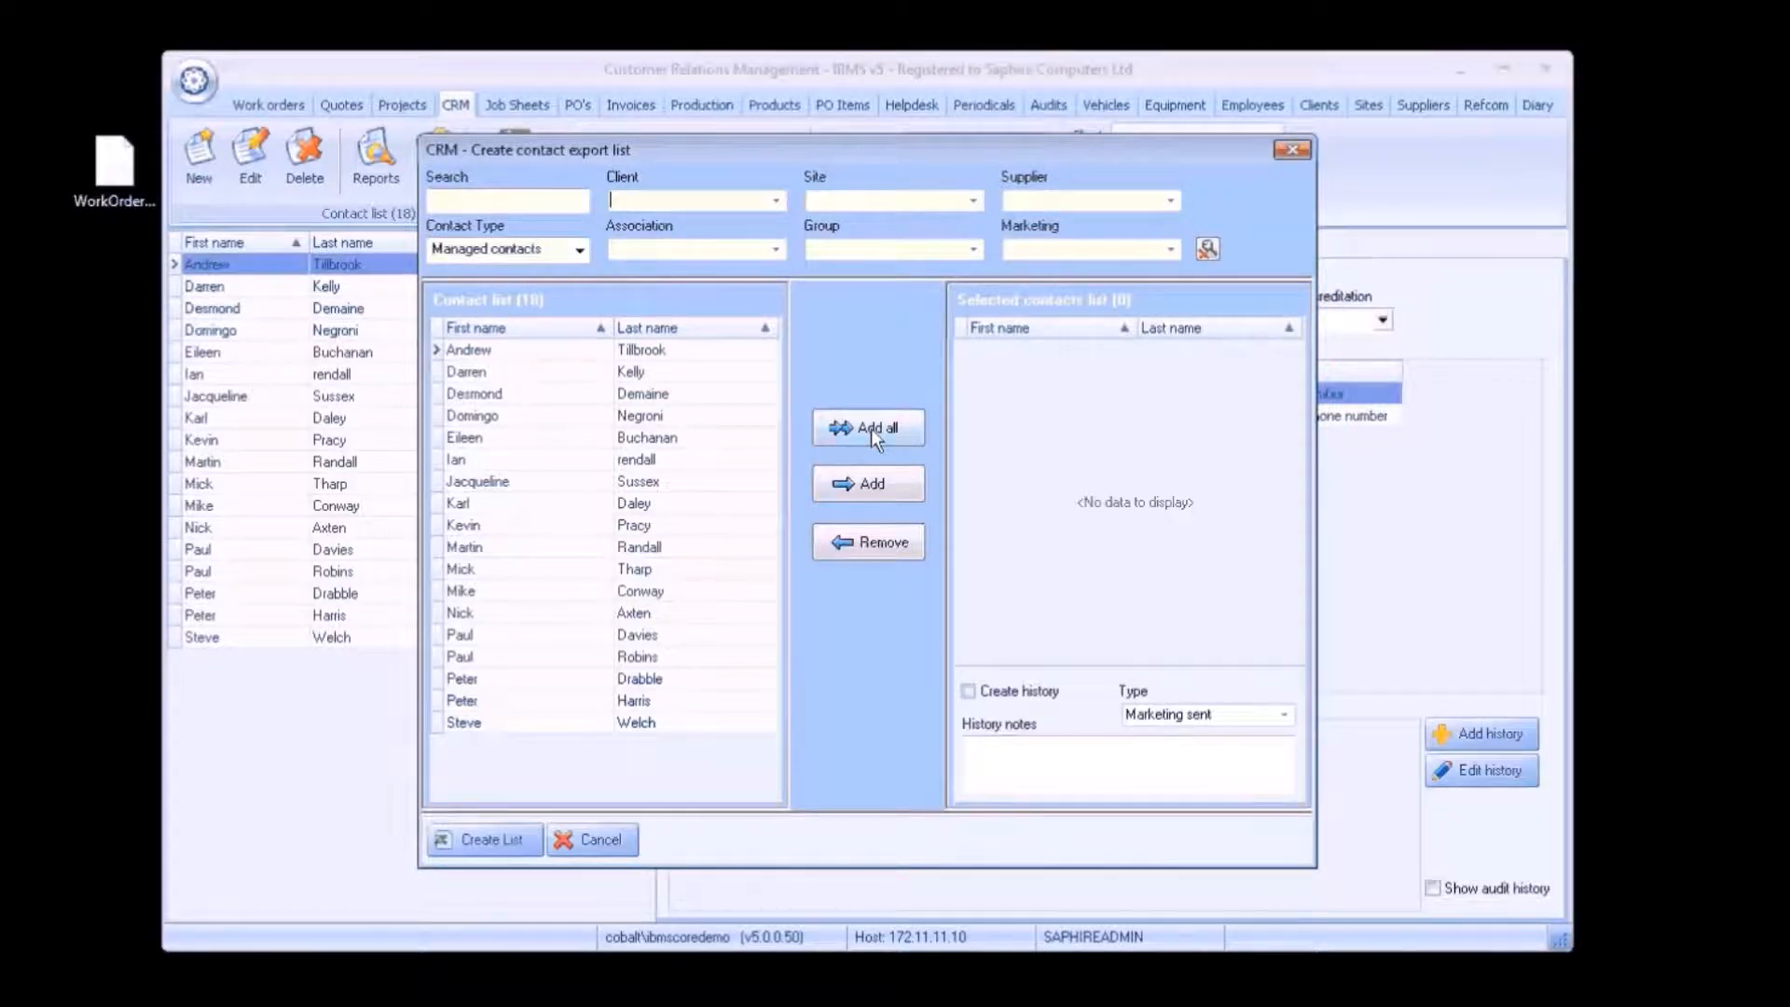
click(592, 839)
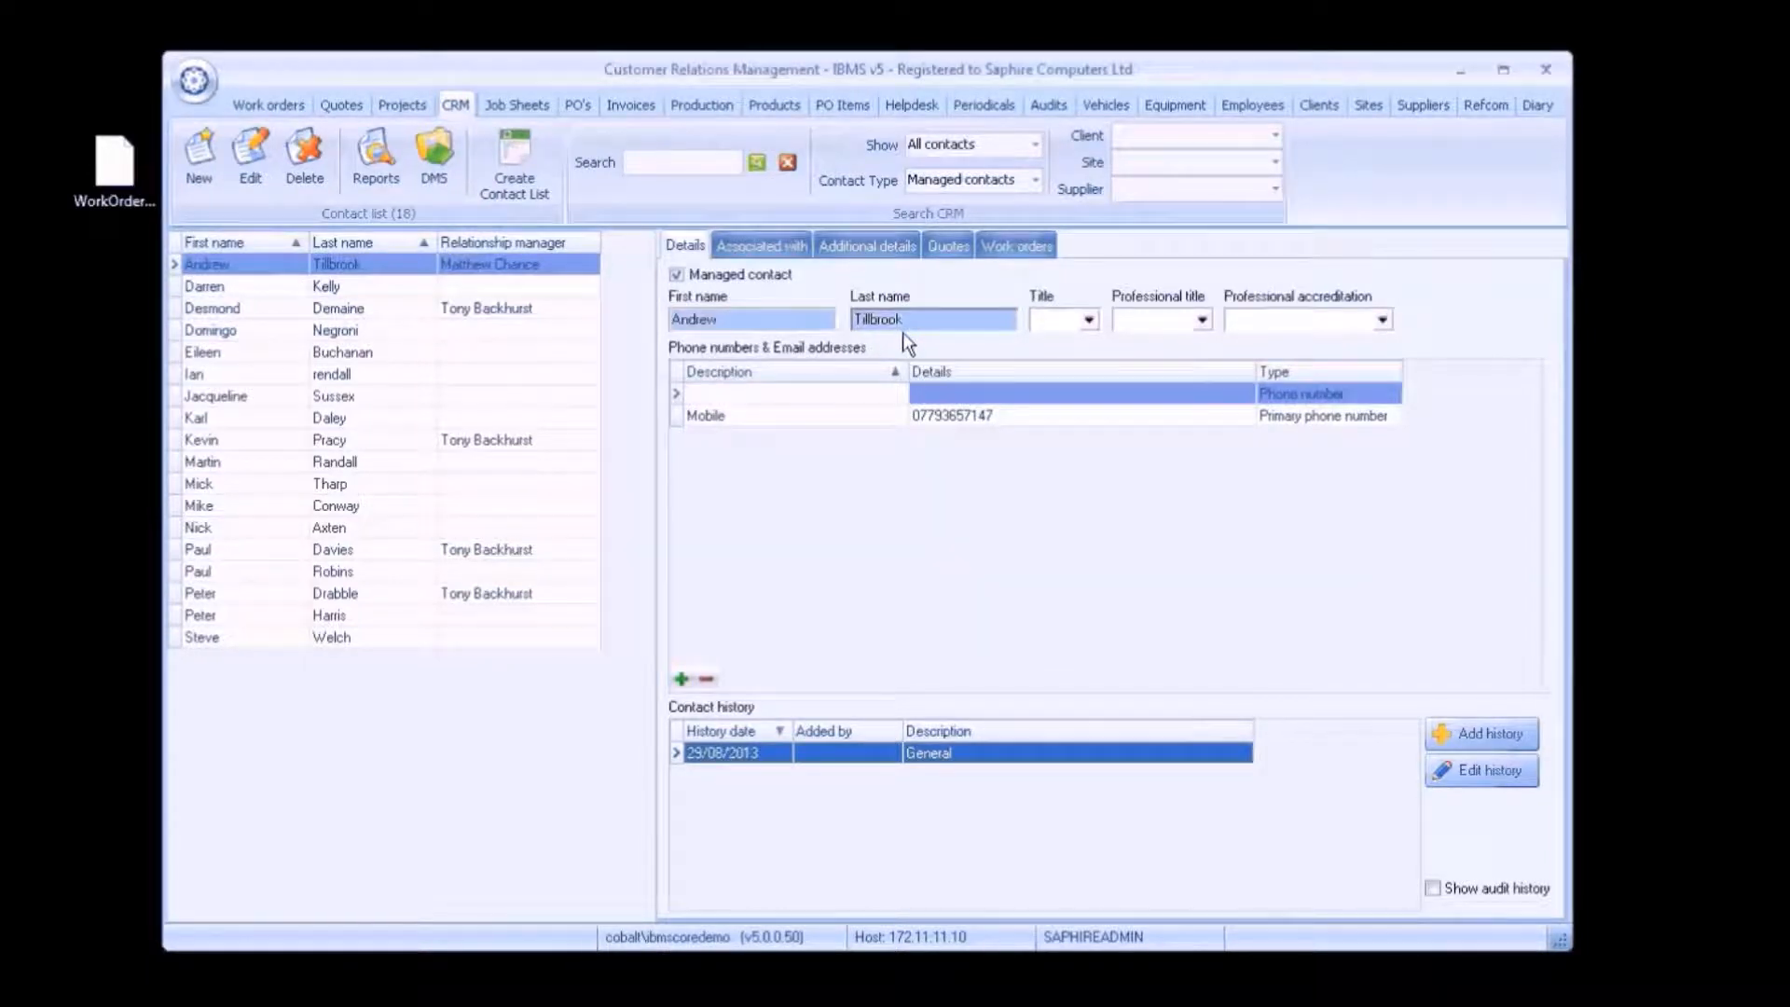
Review the CRM contact's associations, login fields, quotes and work orders.
click(795, 247)
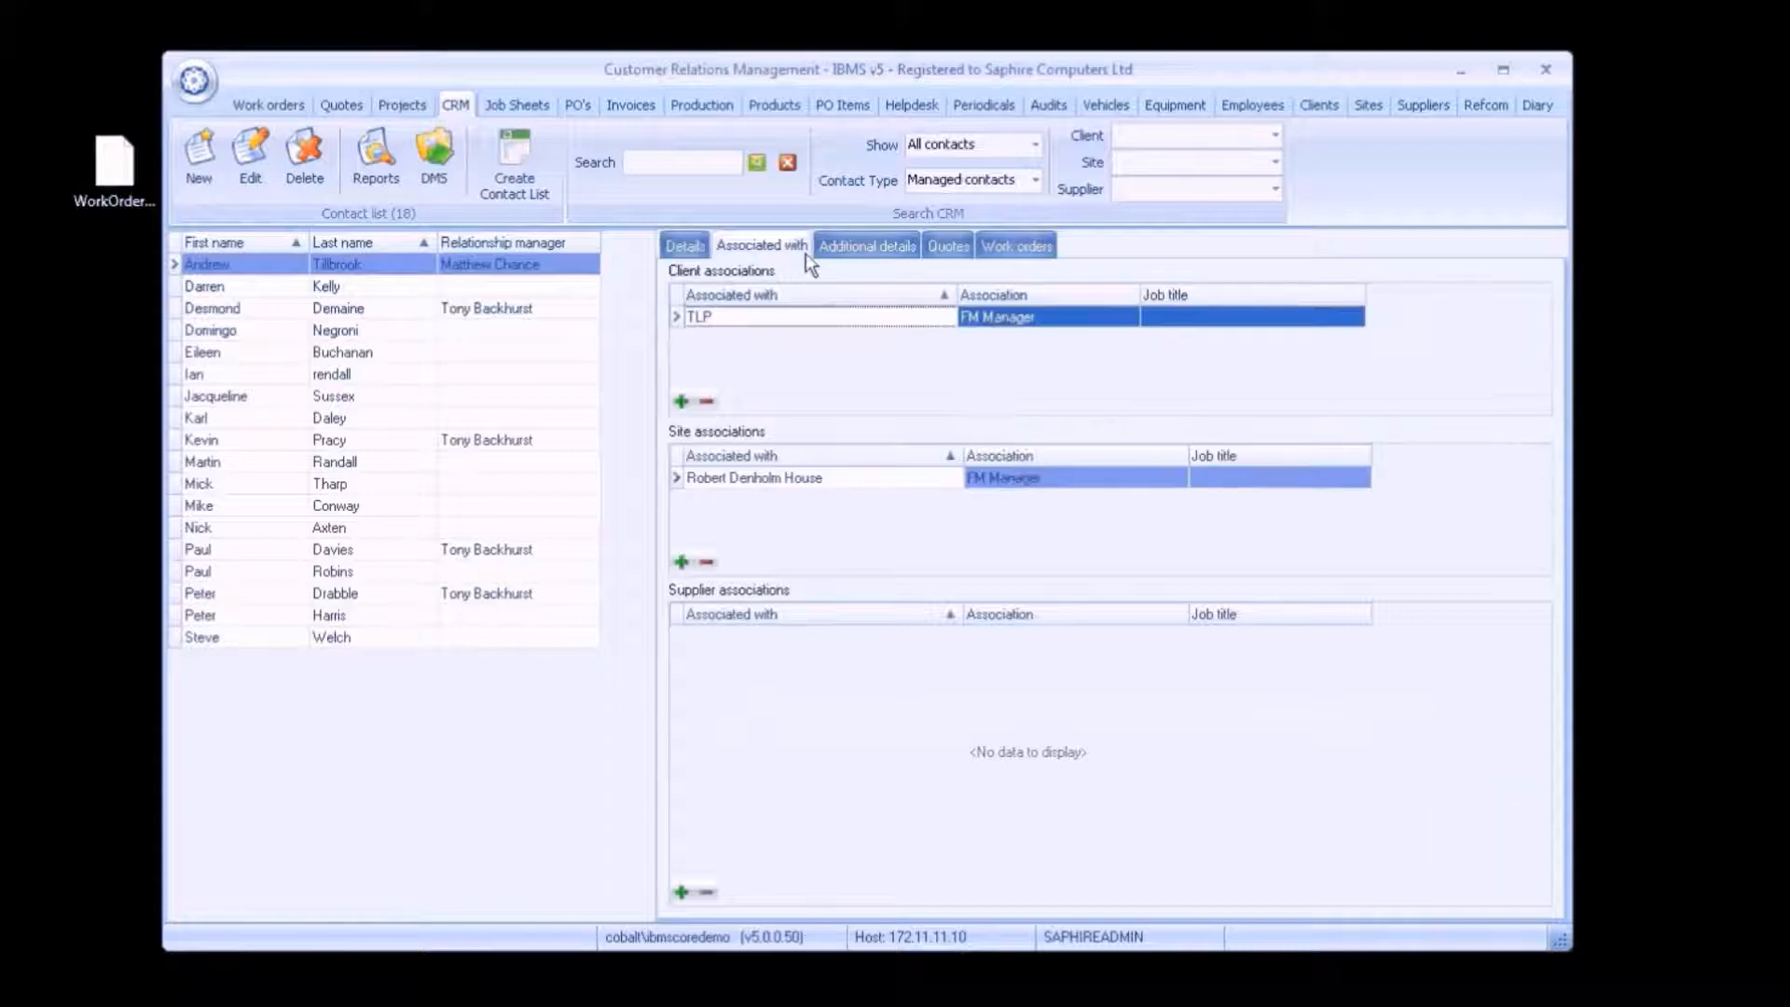
click(837, 244)
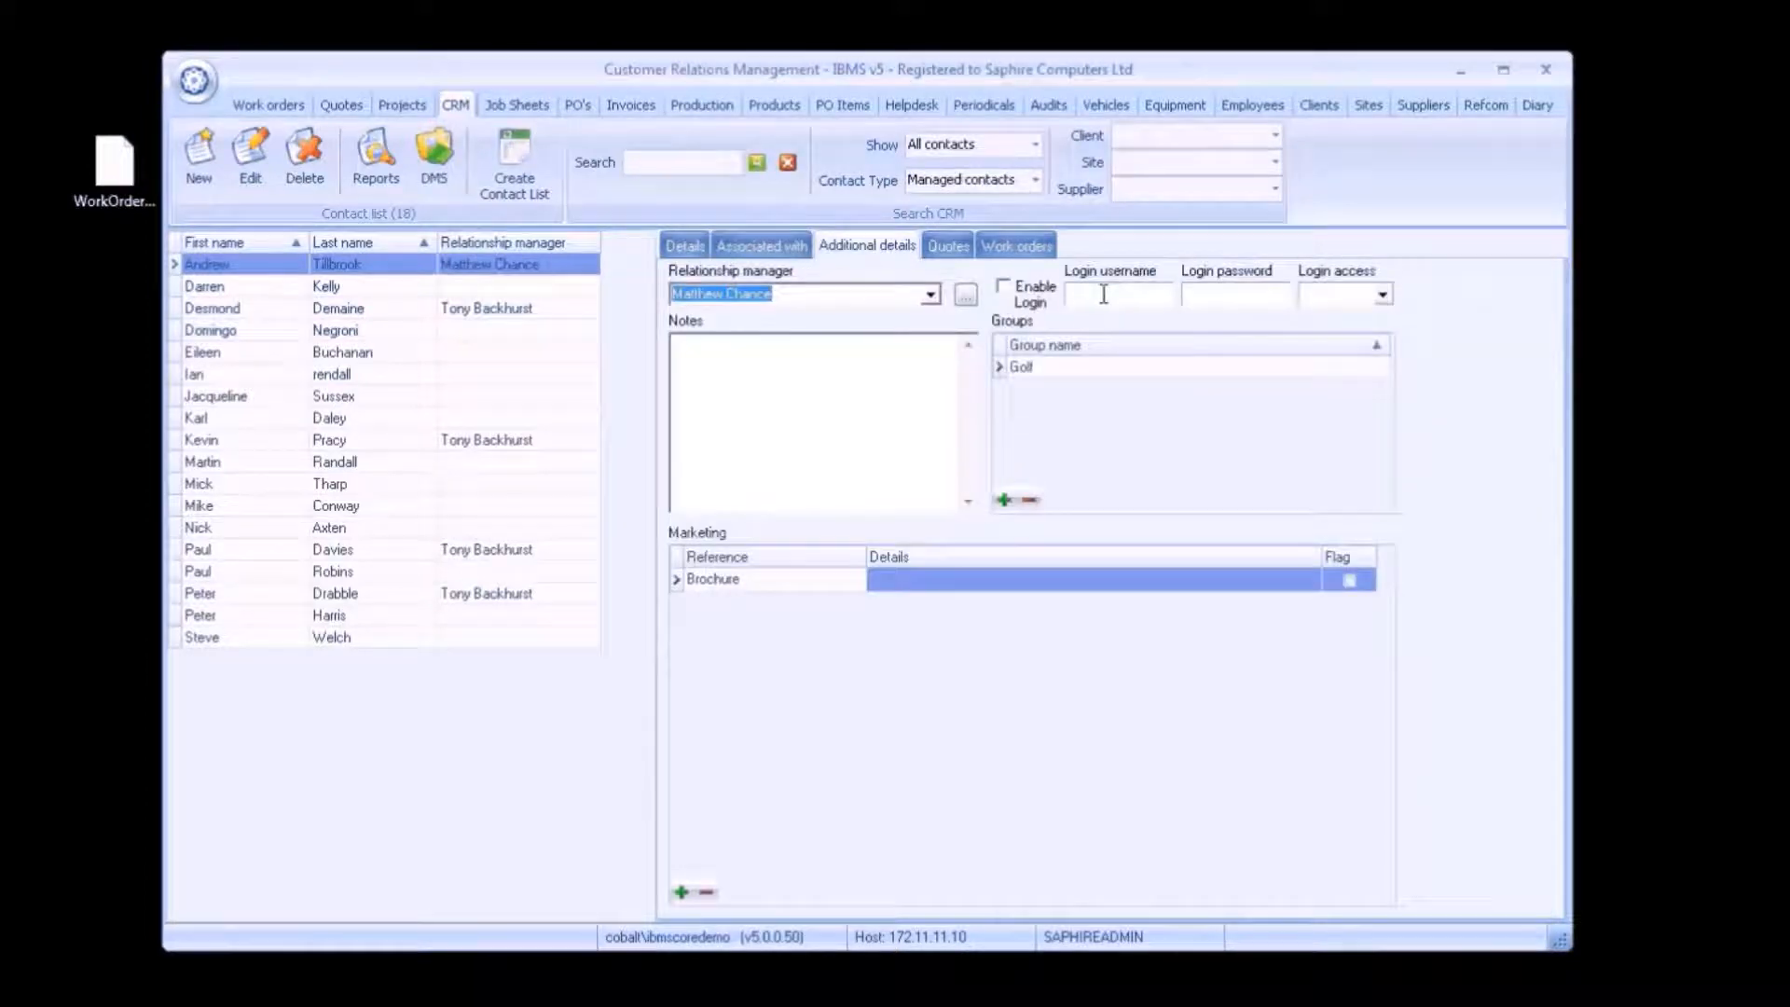
click(1103, 293)
click(1230, 292)
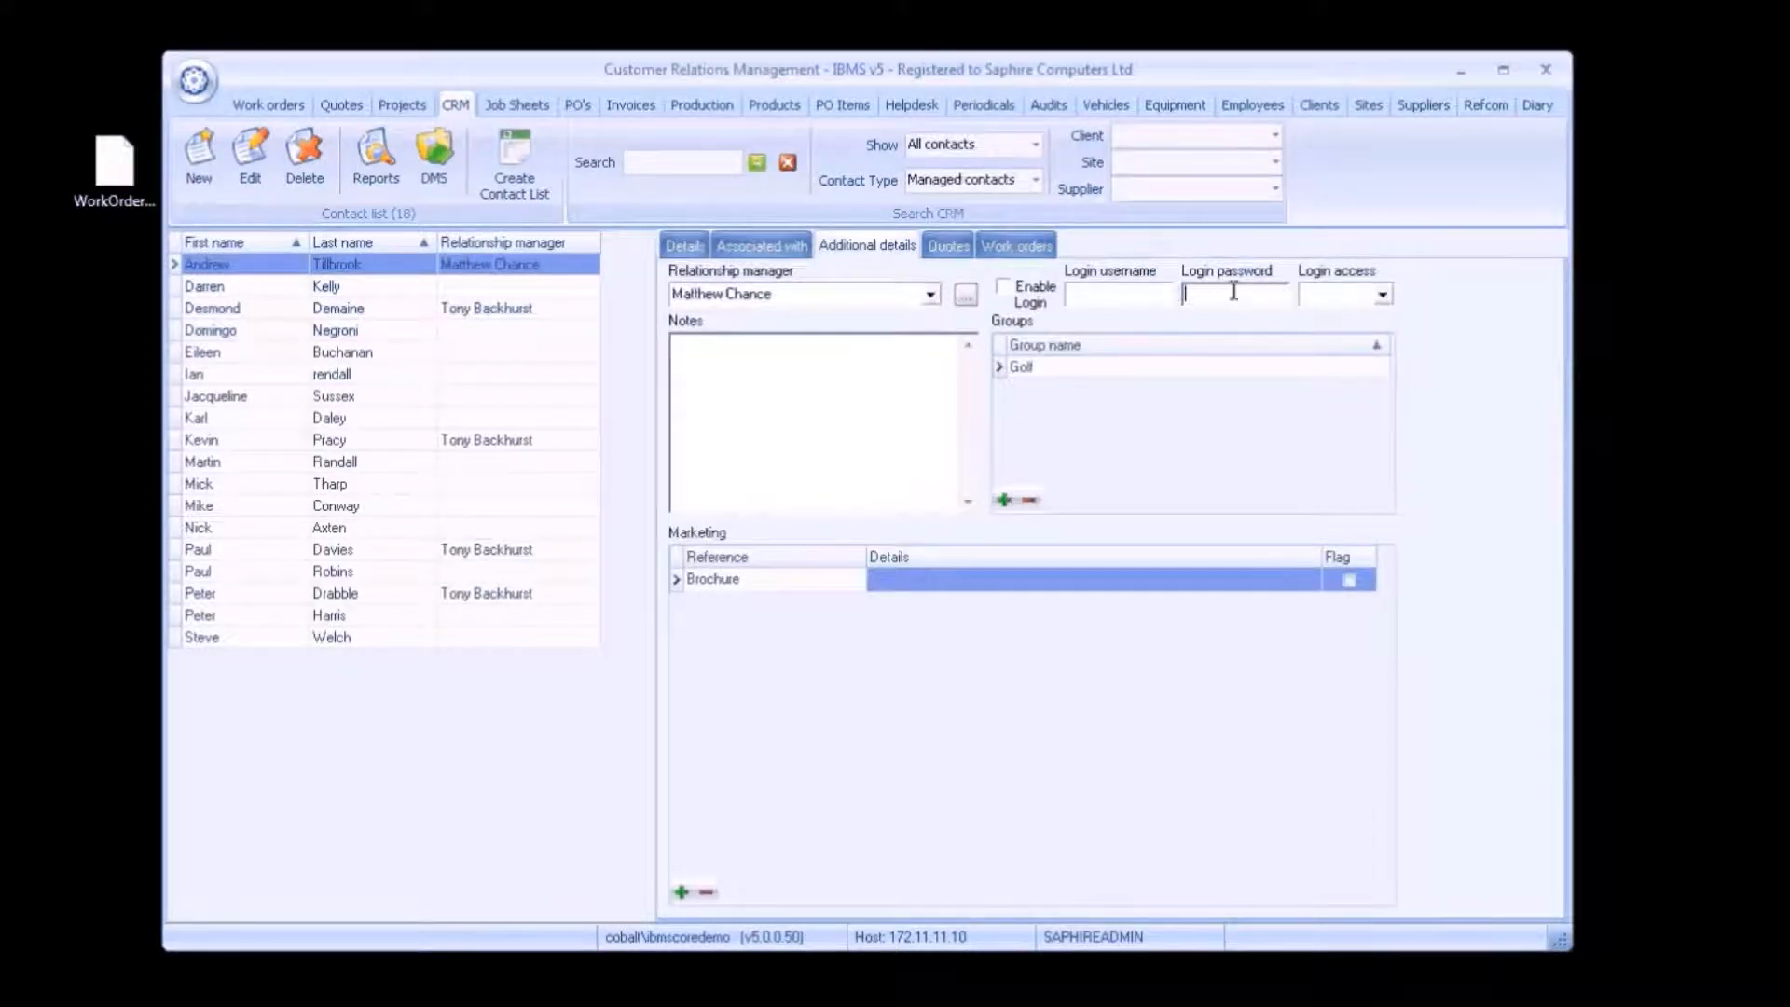
click(952, 246)
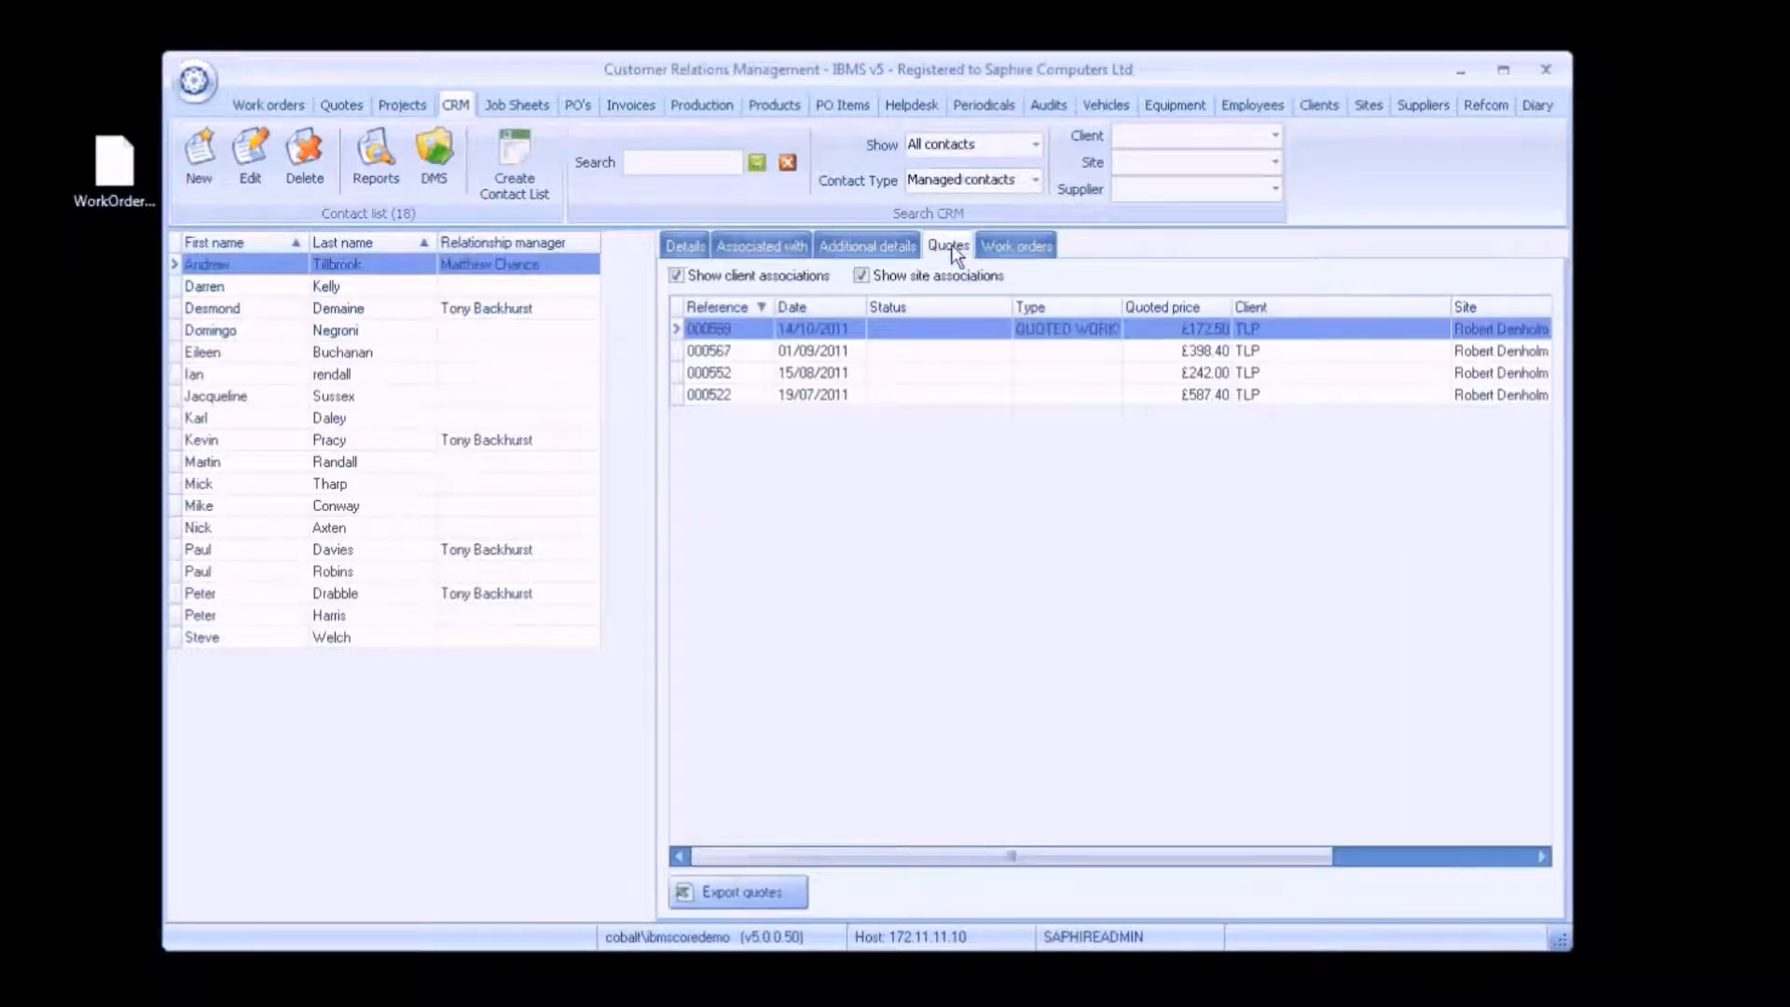
click(1014, 248)
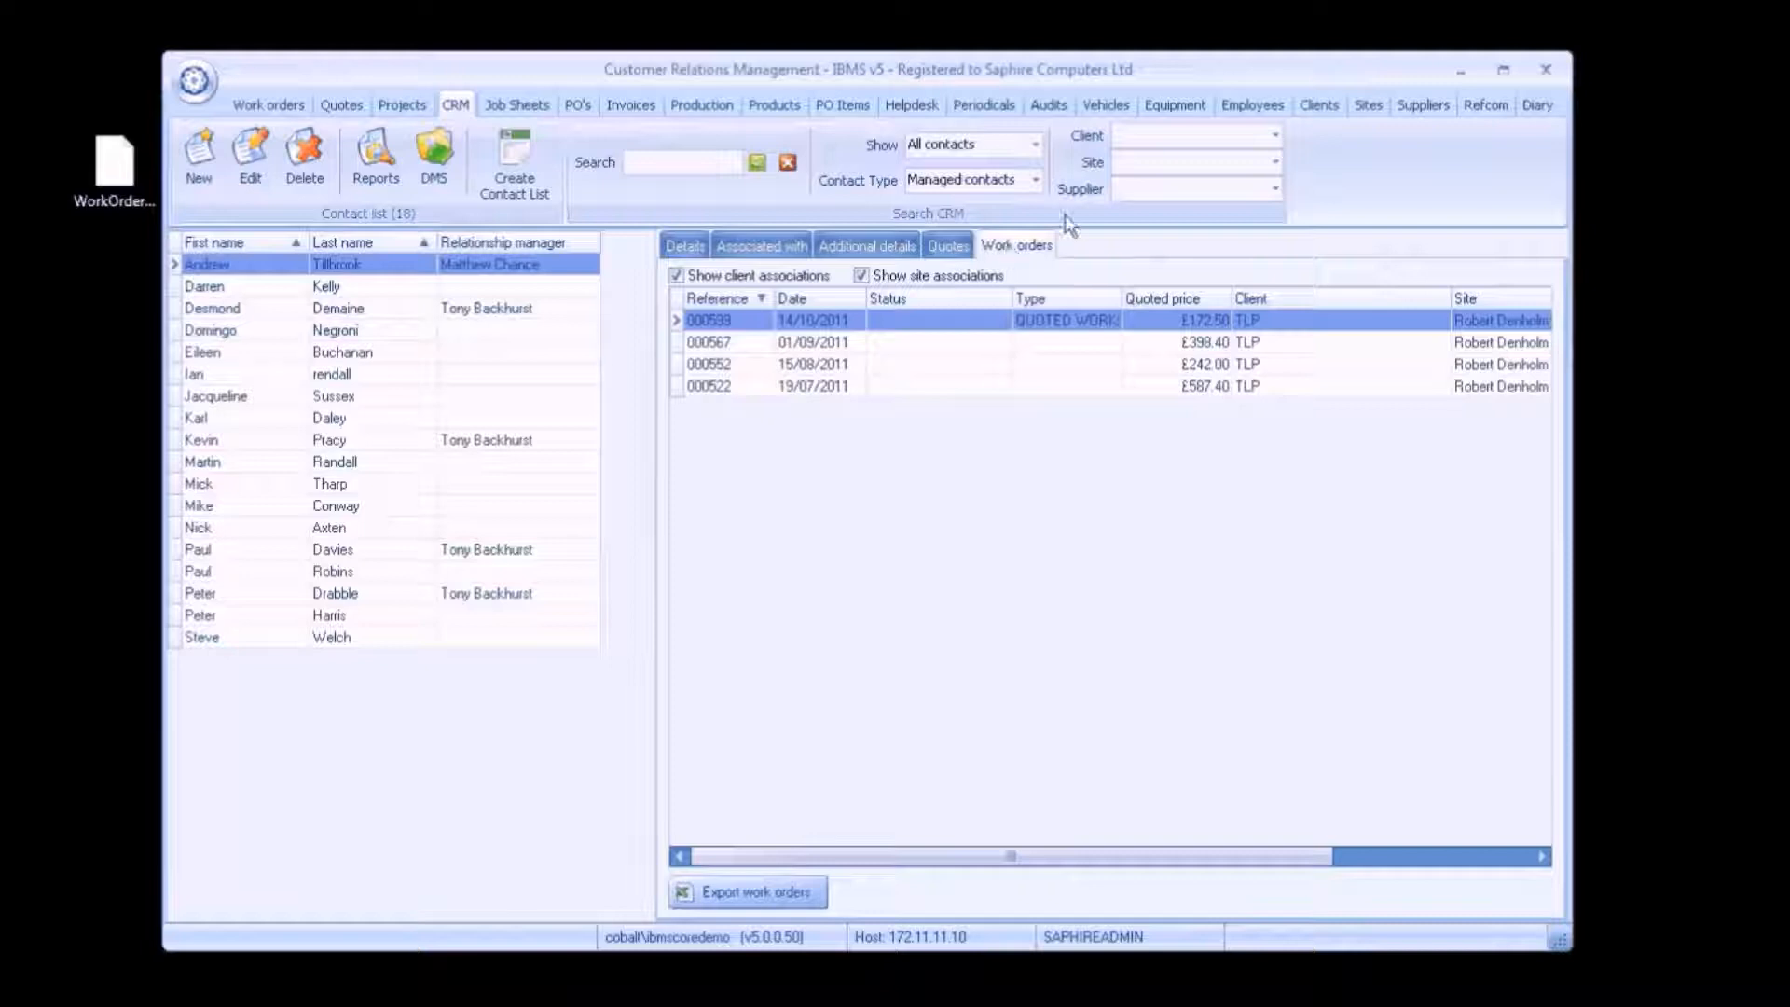
Review the contact details, additional details, time sheets and personal details of the 1. Not Assigned employee.
click(1274, 110)
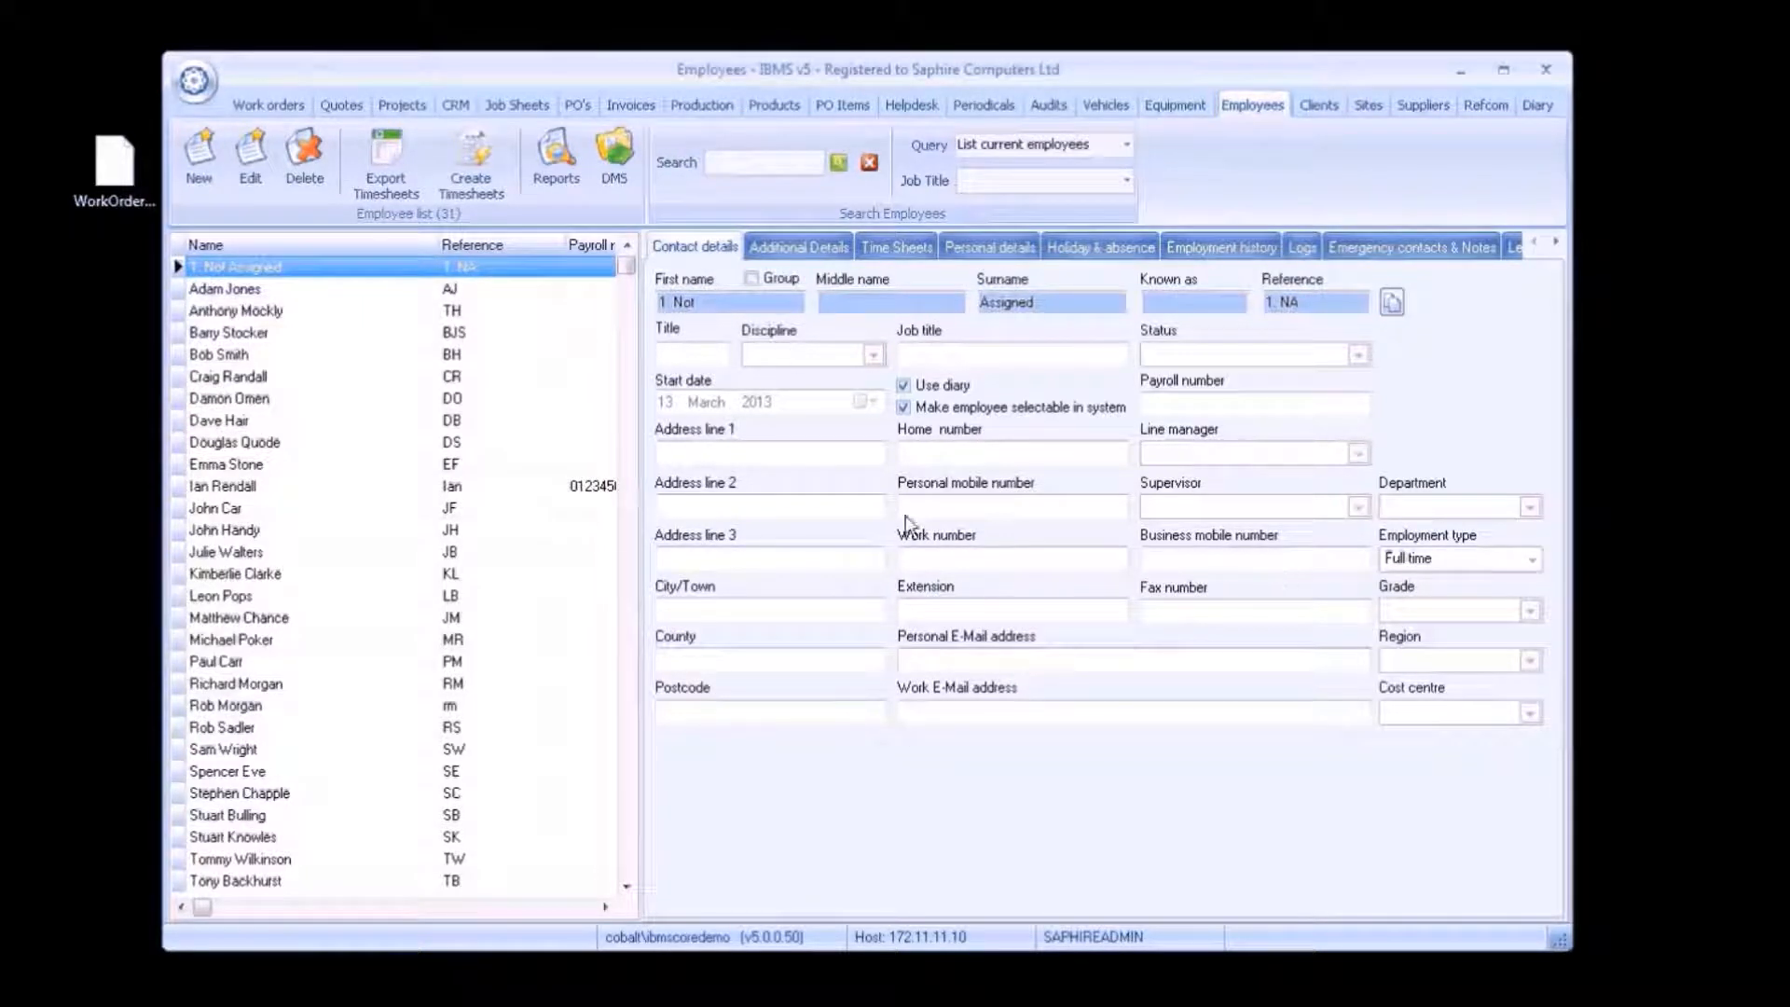
click(823, 240)
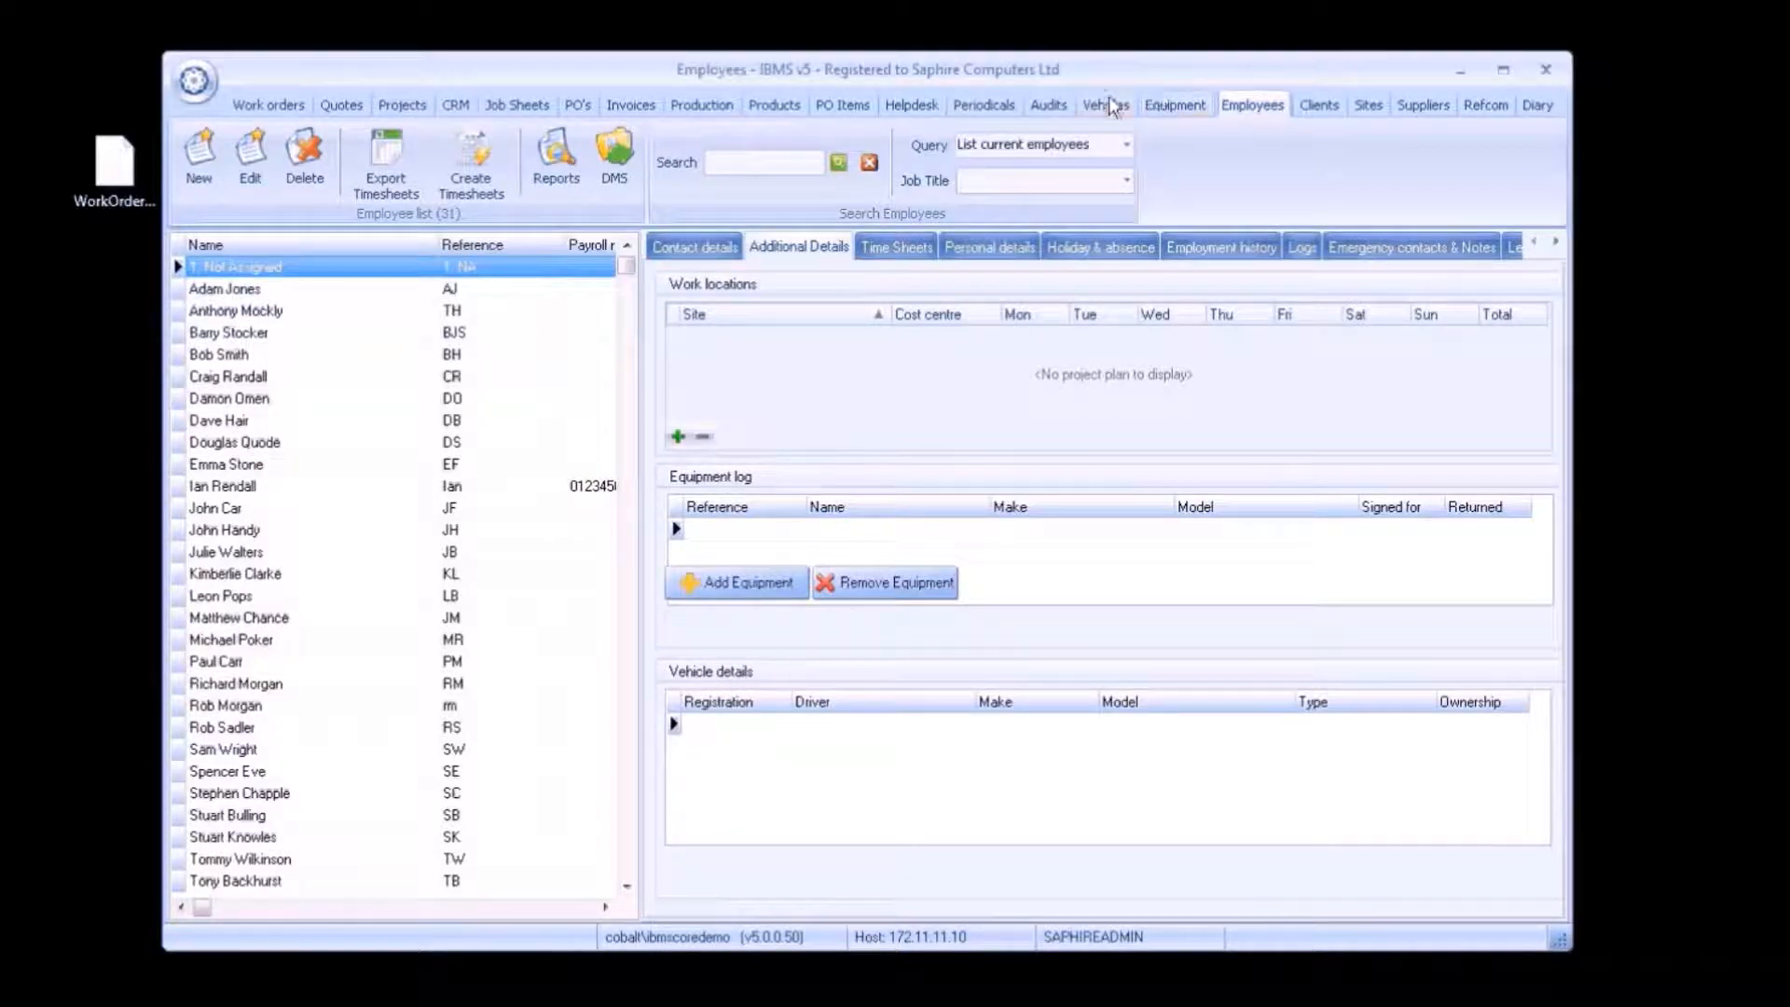
click(870, 250)
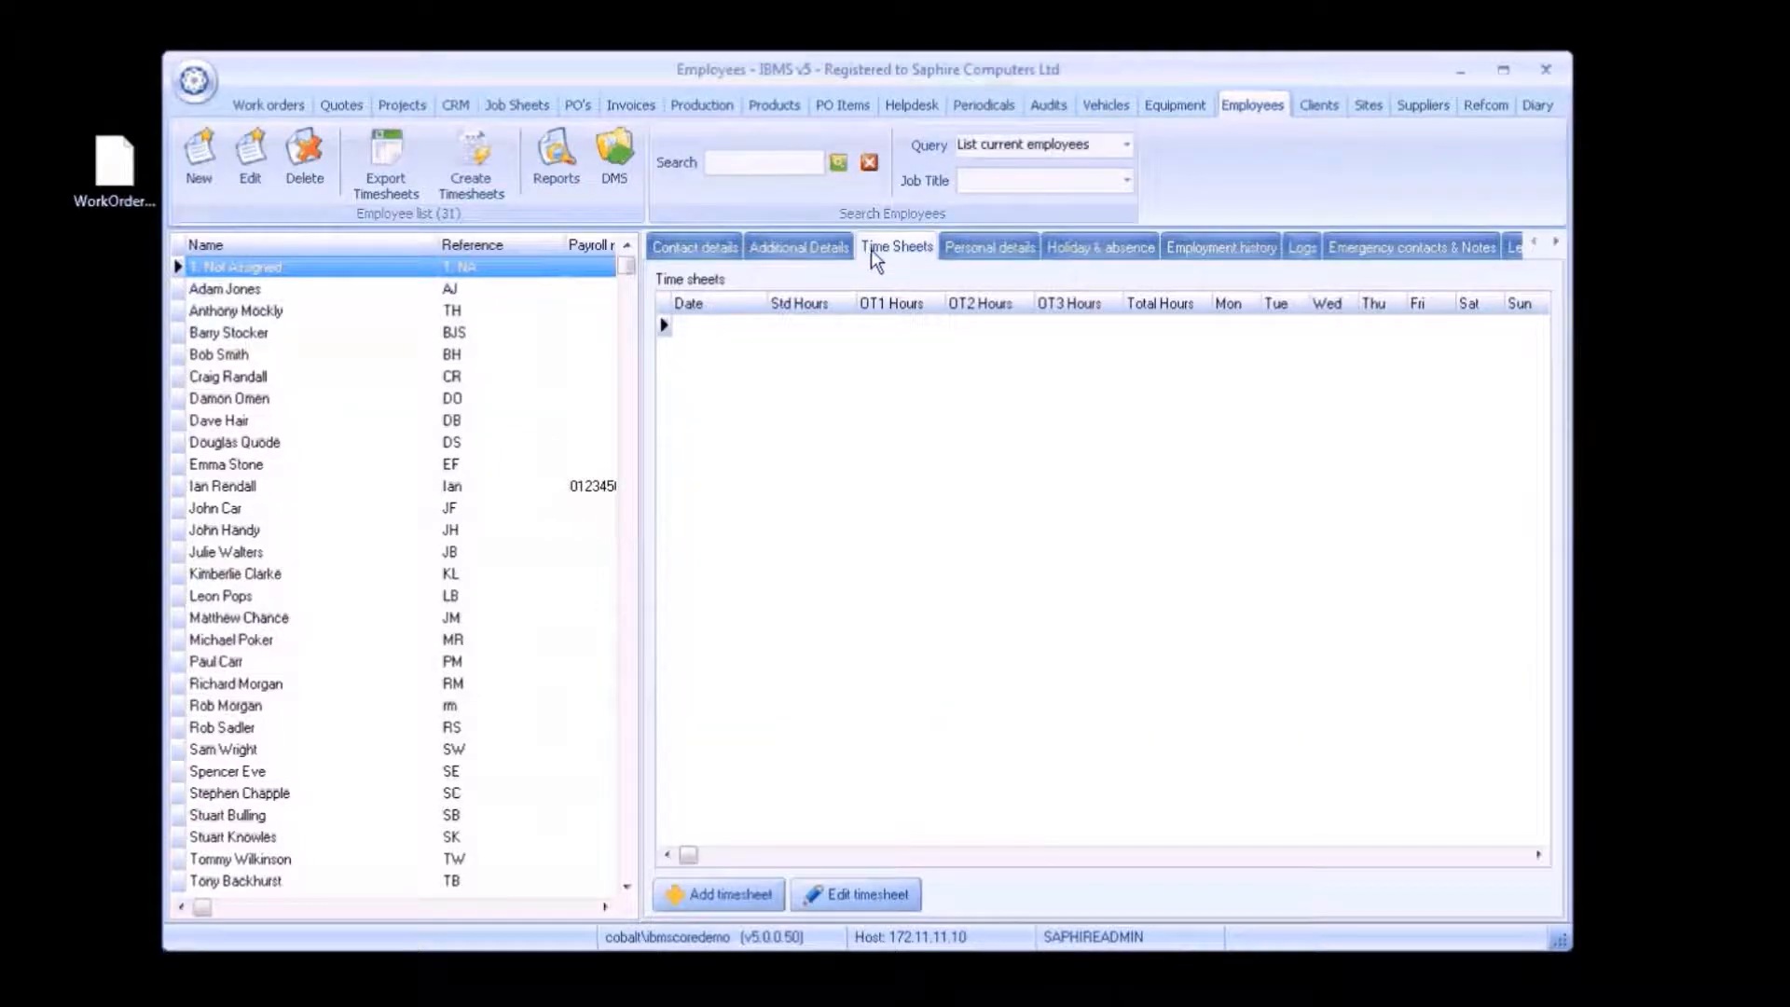
click(967, 244)
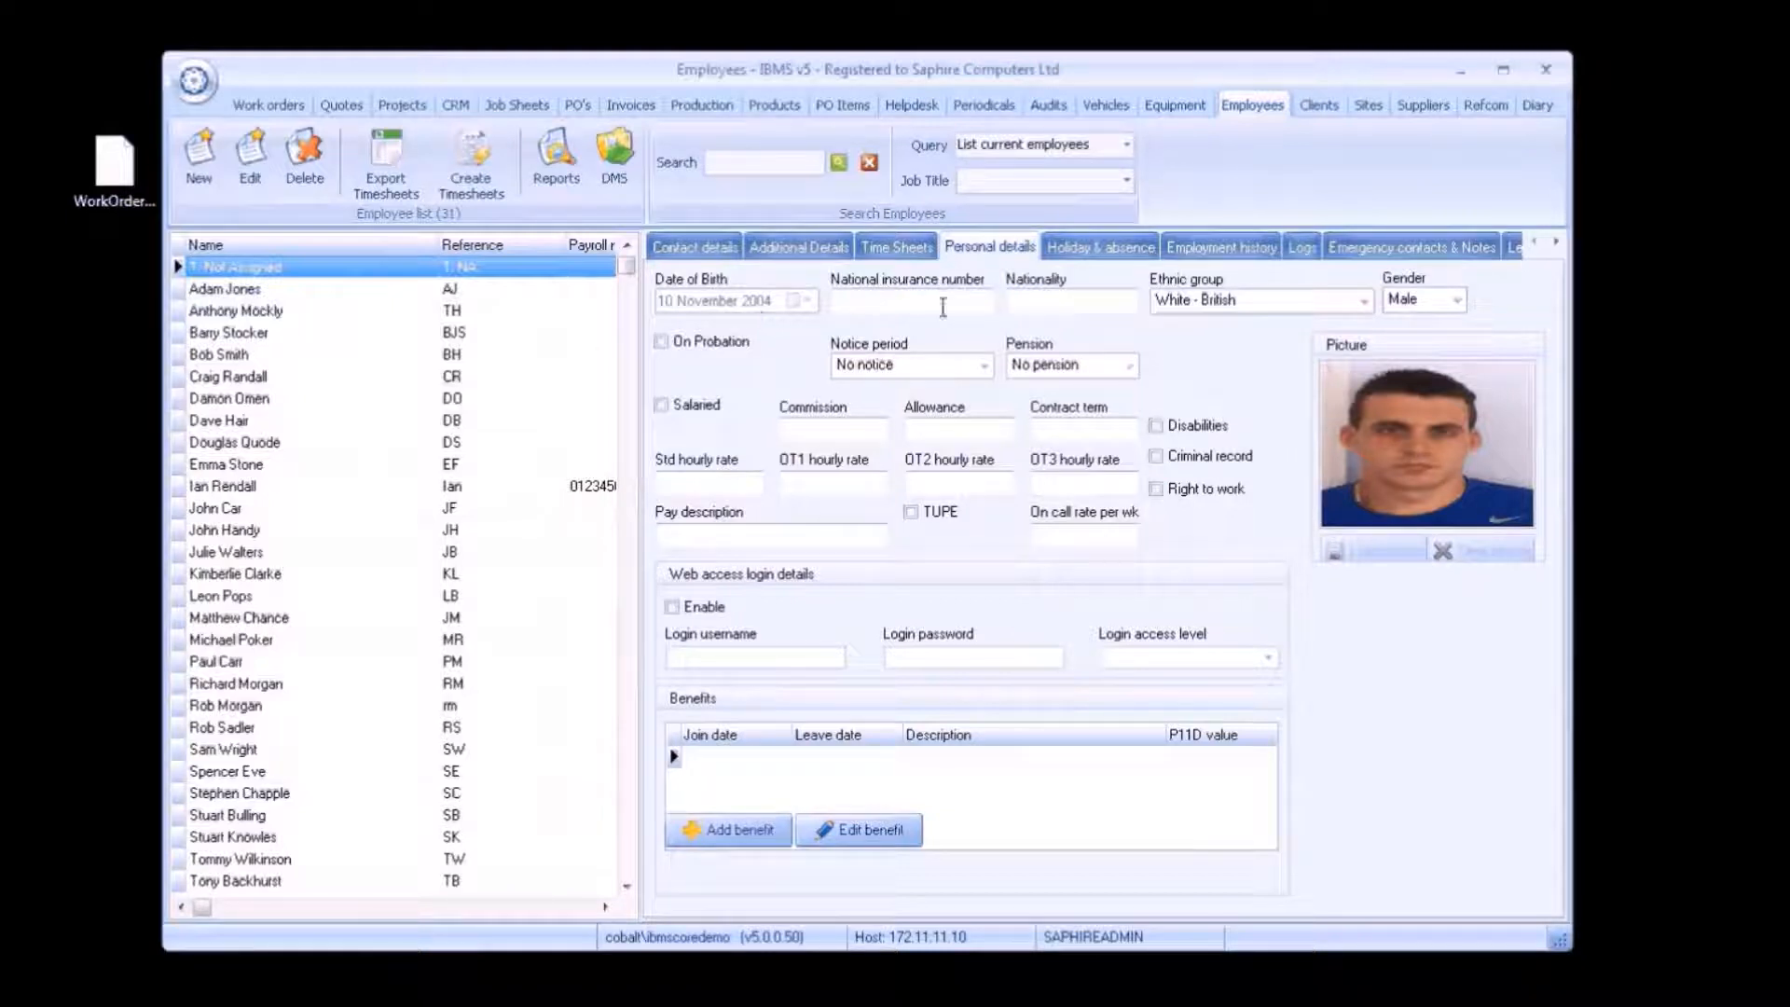
Examine the absence types available in a new holiday and absence entry for the employee, and cancel the entry.
click(1092, 244)
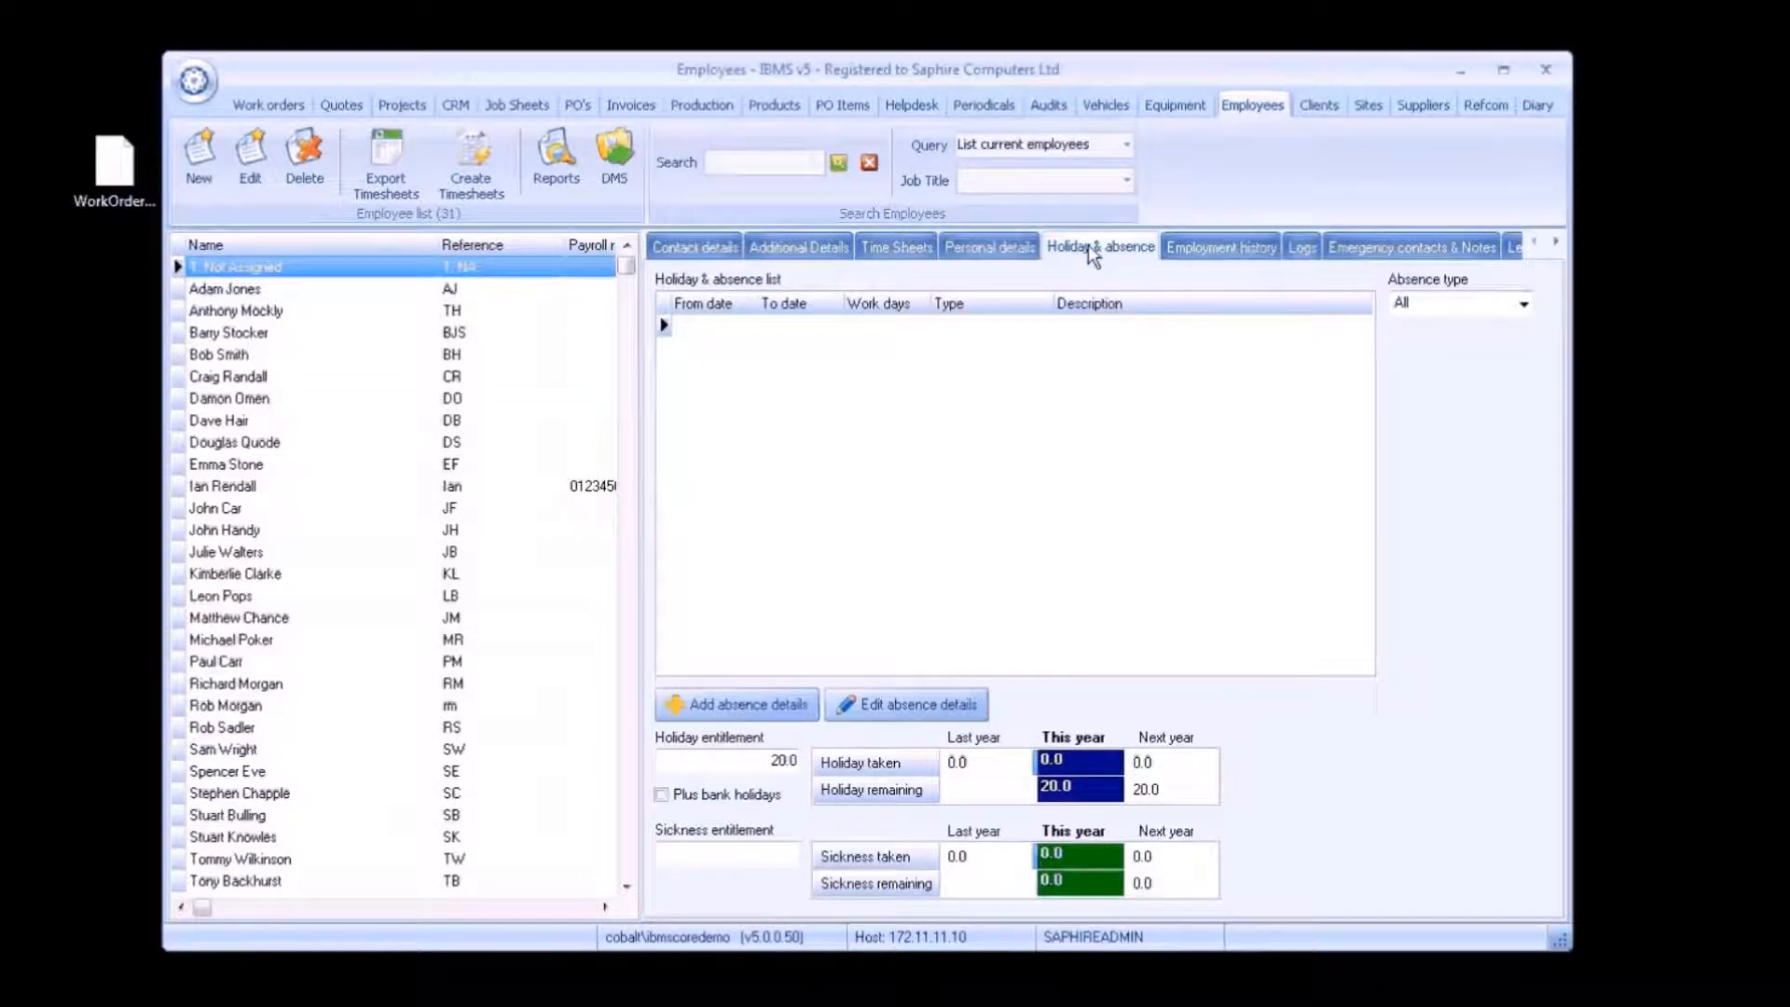
click(768, 695)
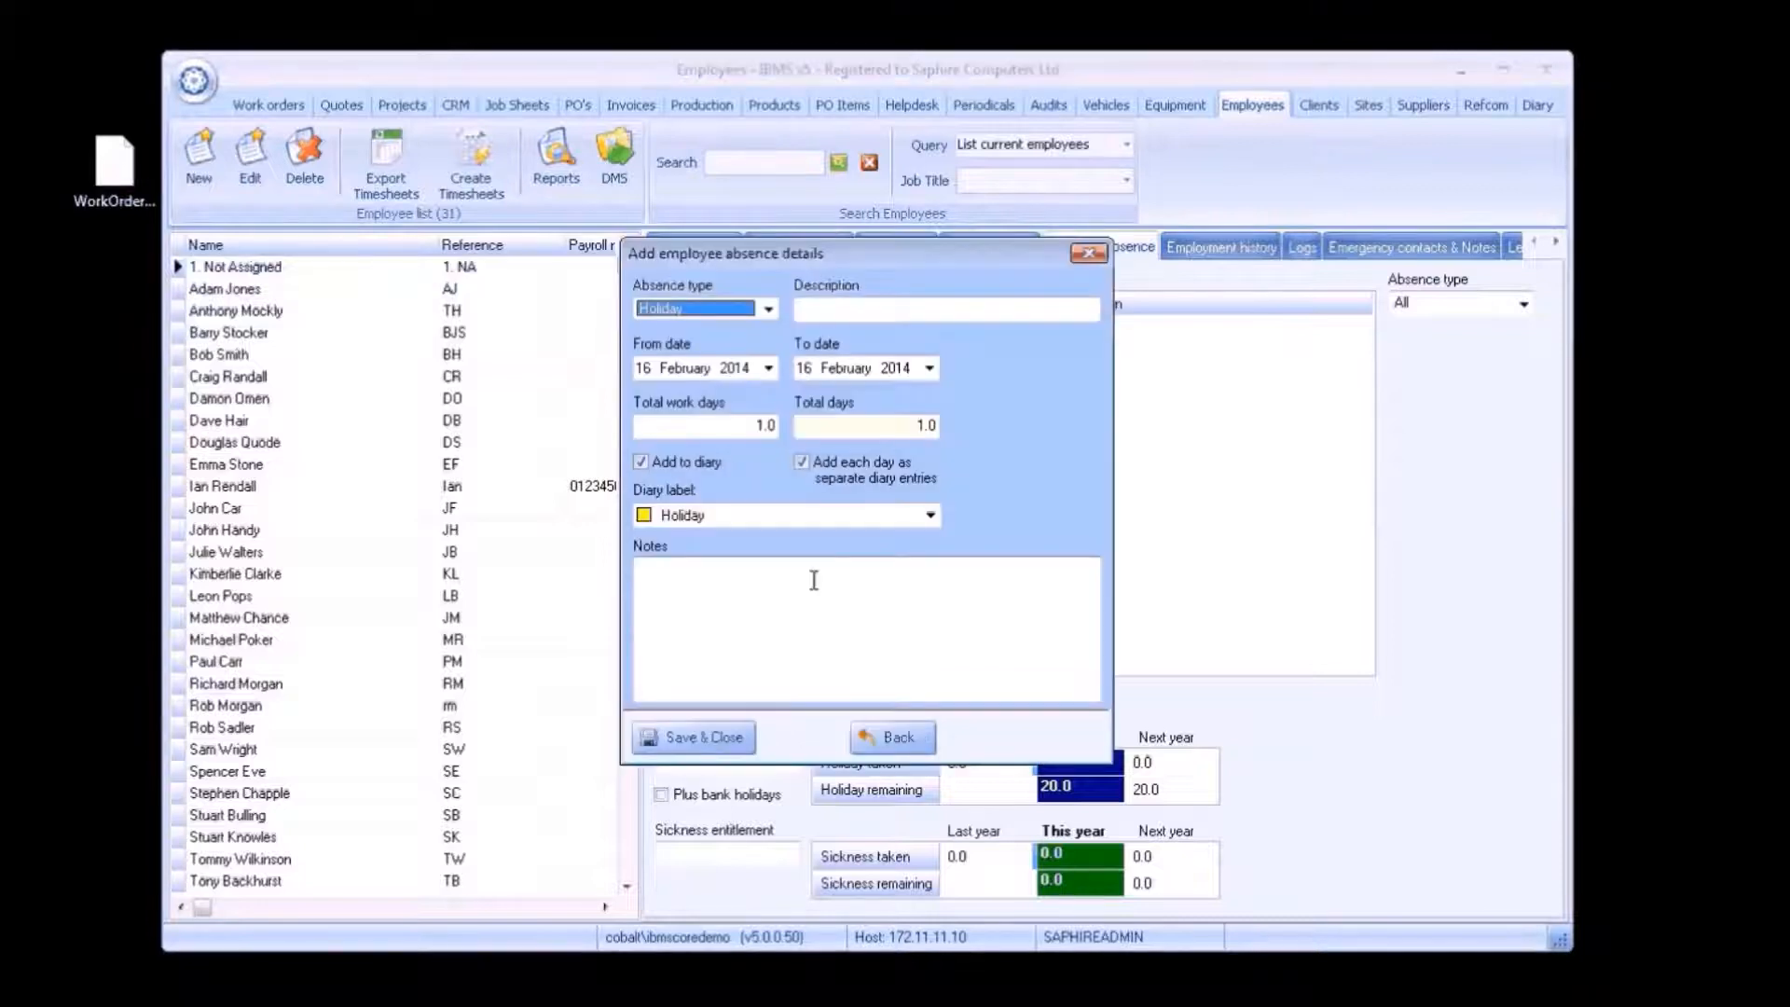
click(769, 308)
mouse_move(769, 366)
mouse_down()
mouse_move(766, 421)
mouse_move(772, 333)
mouse_up()
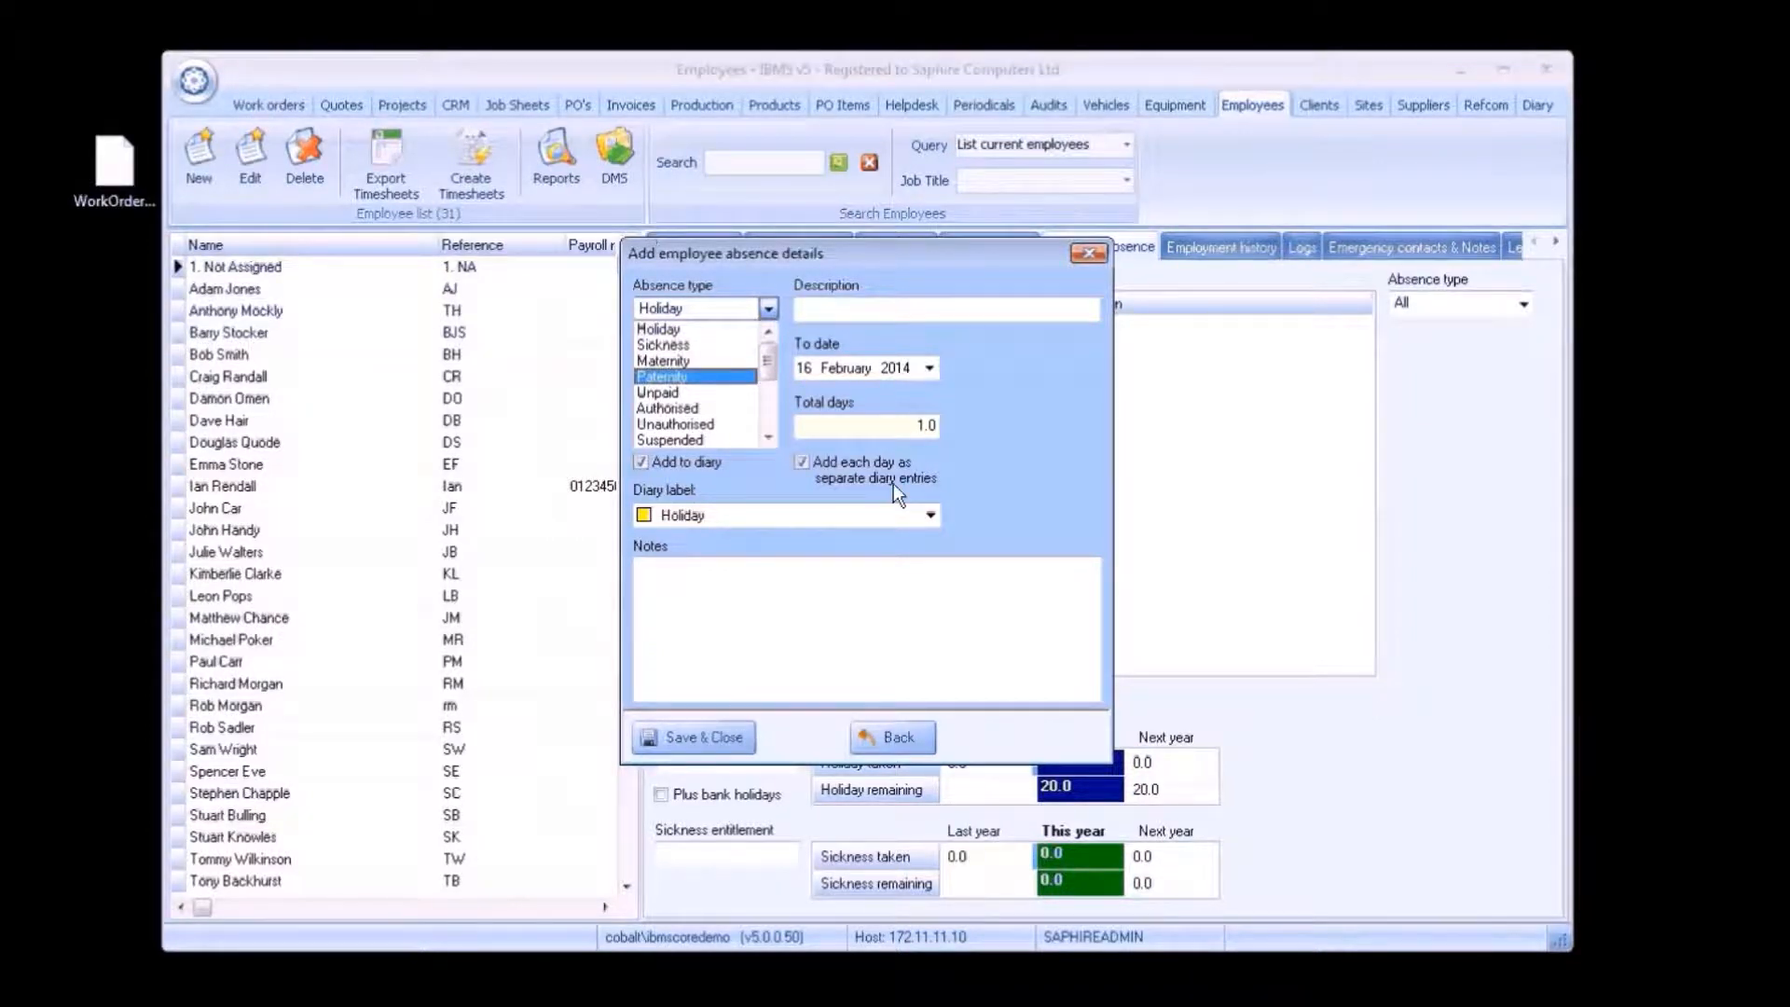
click(906, 736)
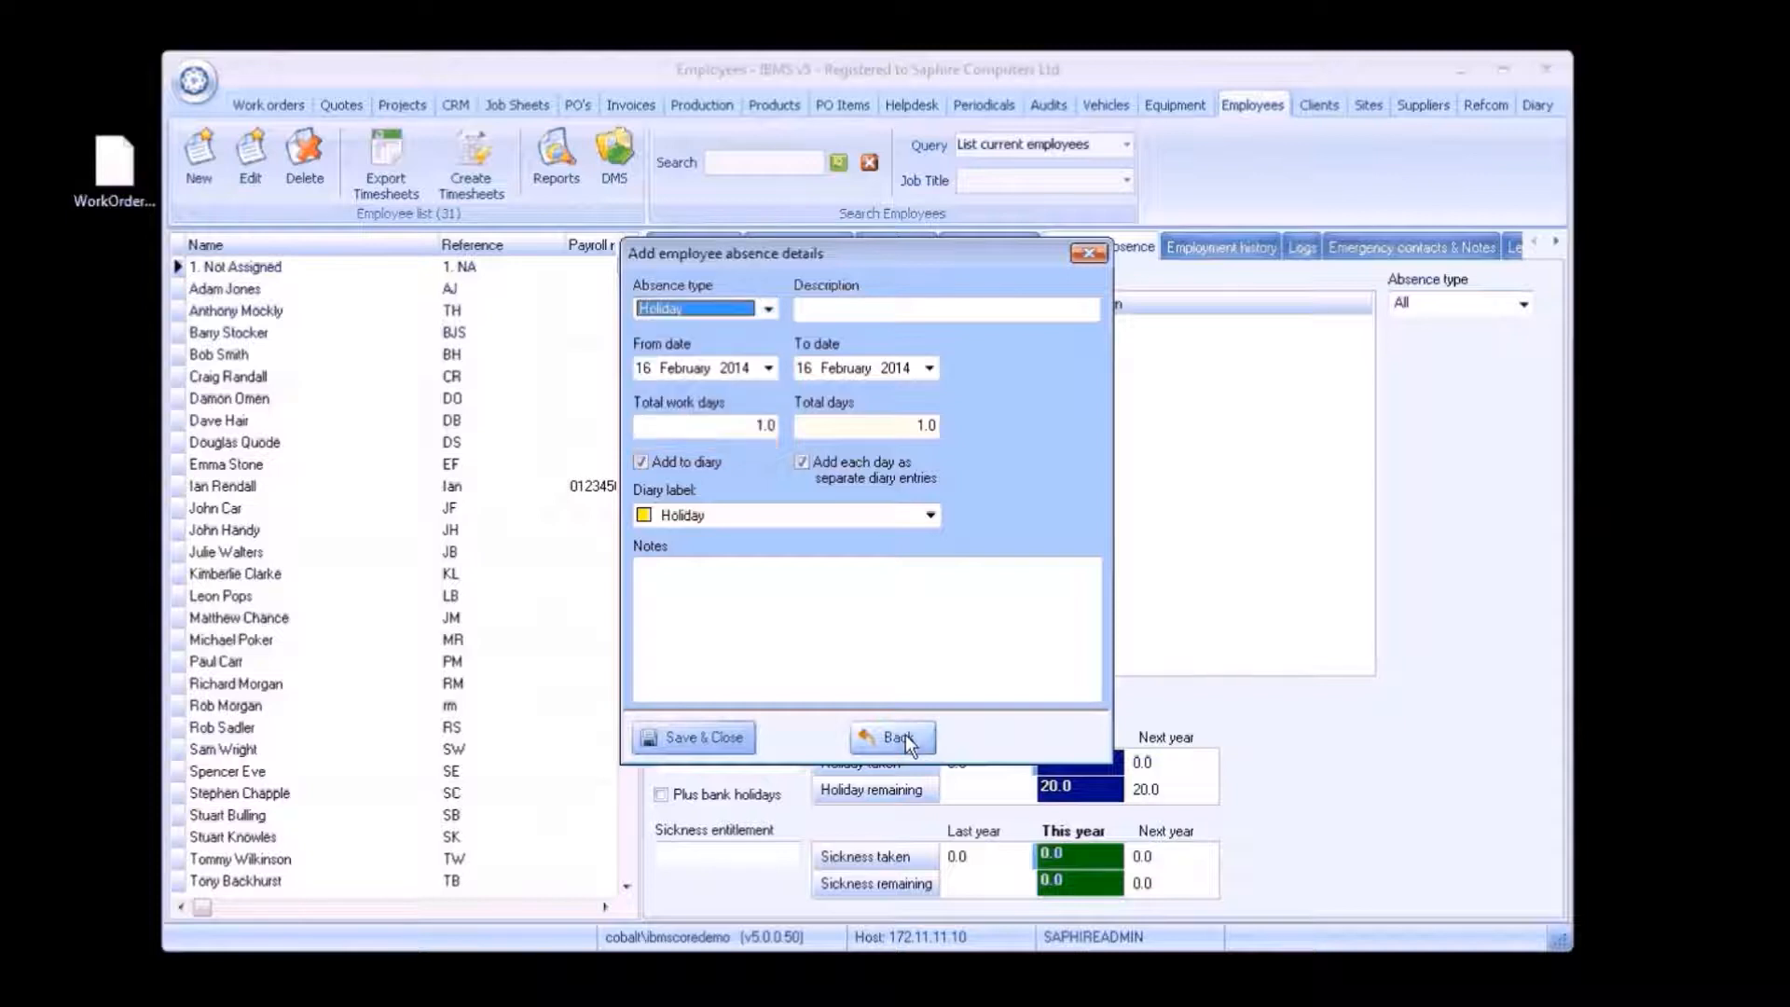
click(894, 737)
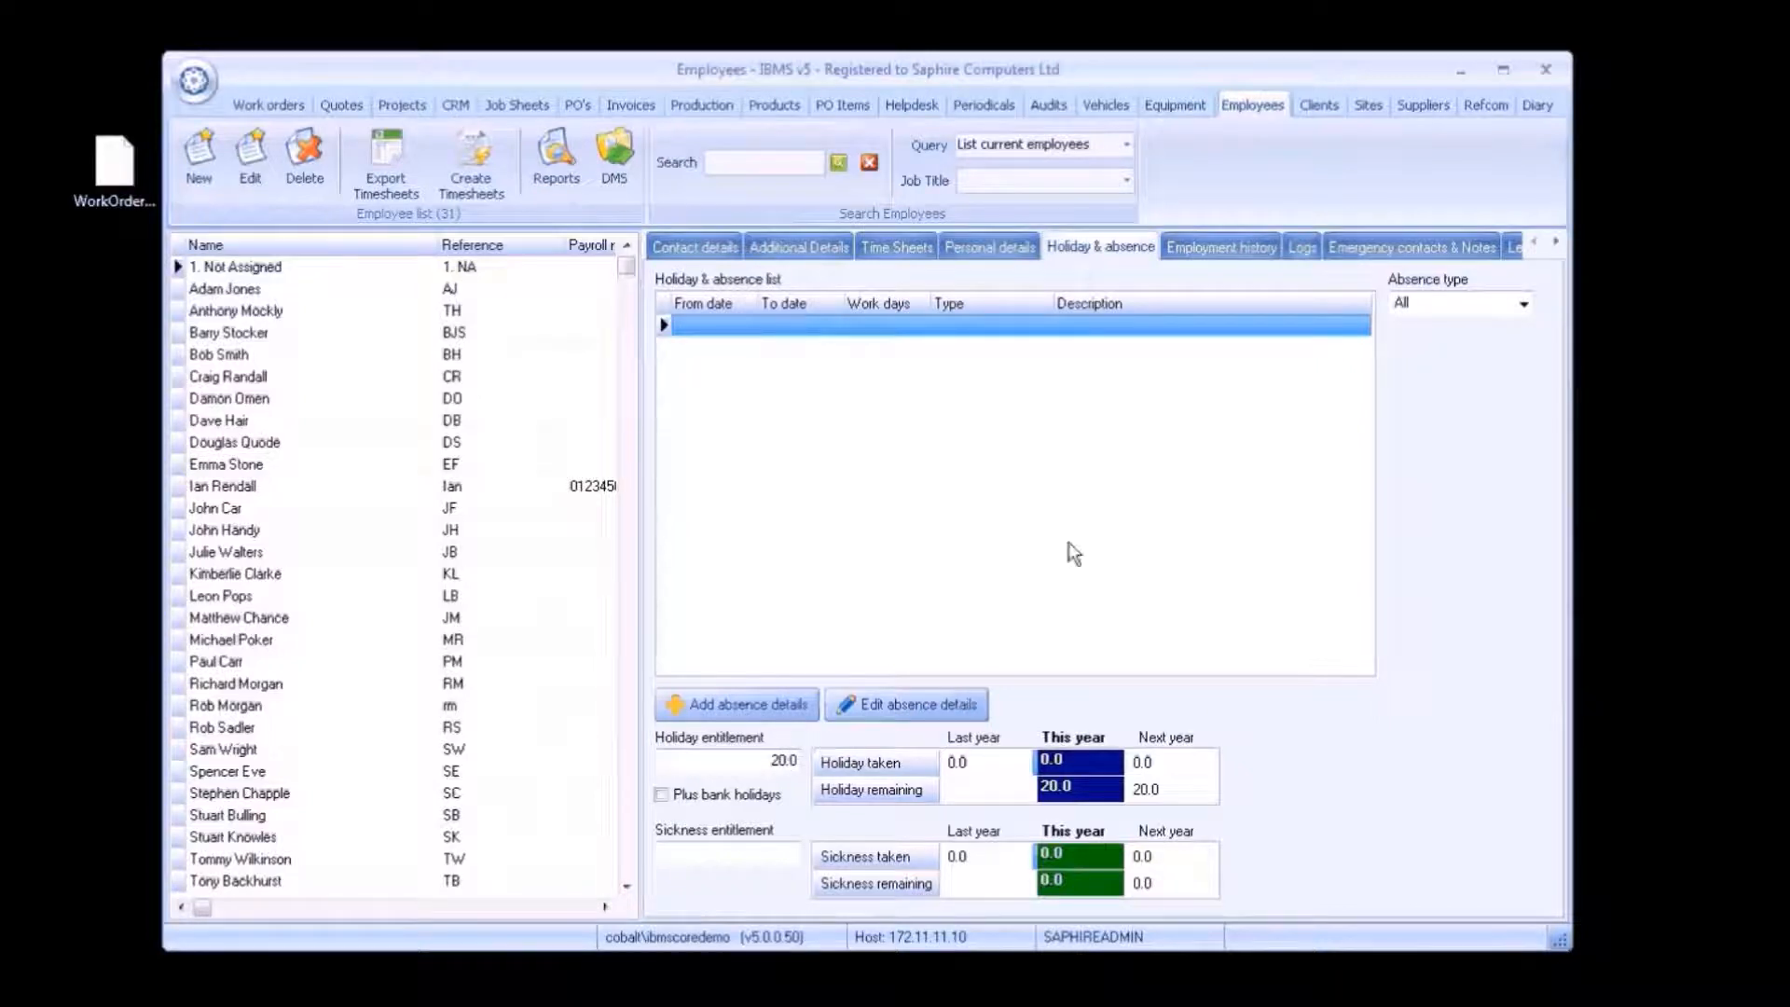
Examine the fields of a new Training - Internal entry in the employee's employment history, and close it without saving.
click(1234, 247)
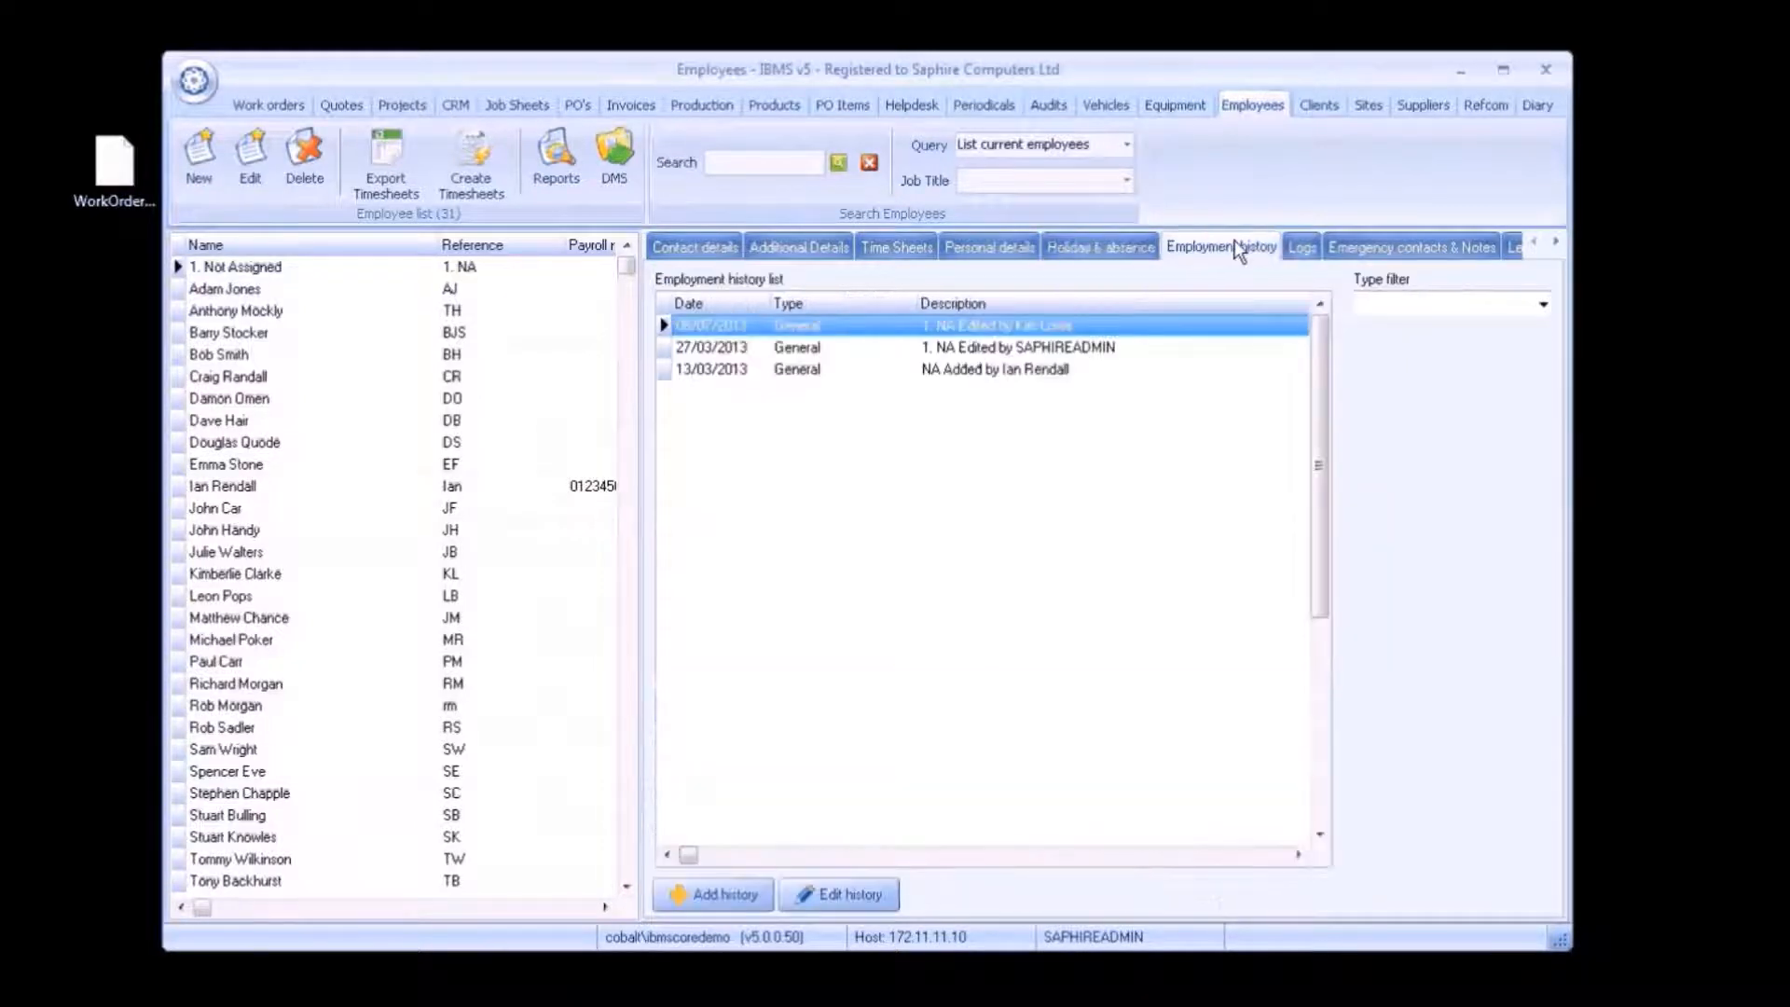
click(748, 895)
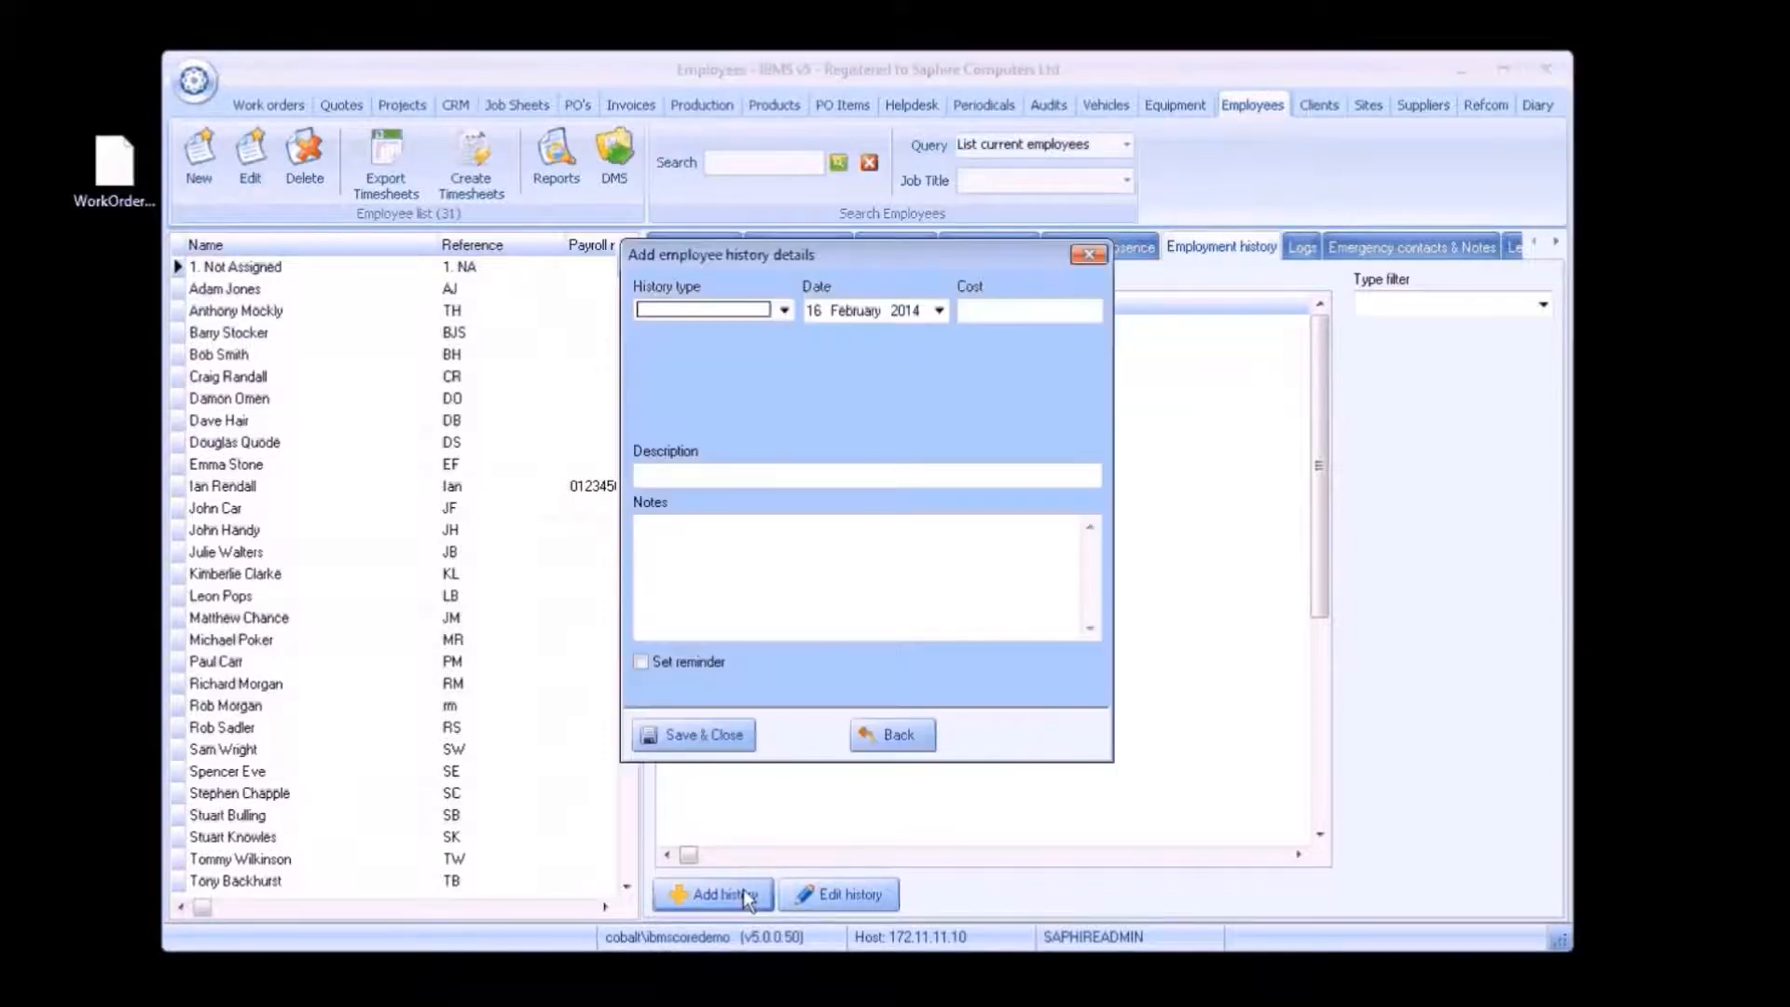
click(783, 310)
mouse_move(787, 364)
mouse_down()
mouse_move(786, 418)
mouse_move(789, 371)
mouse_up()
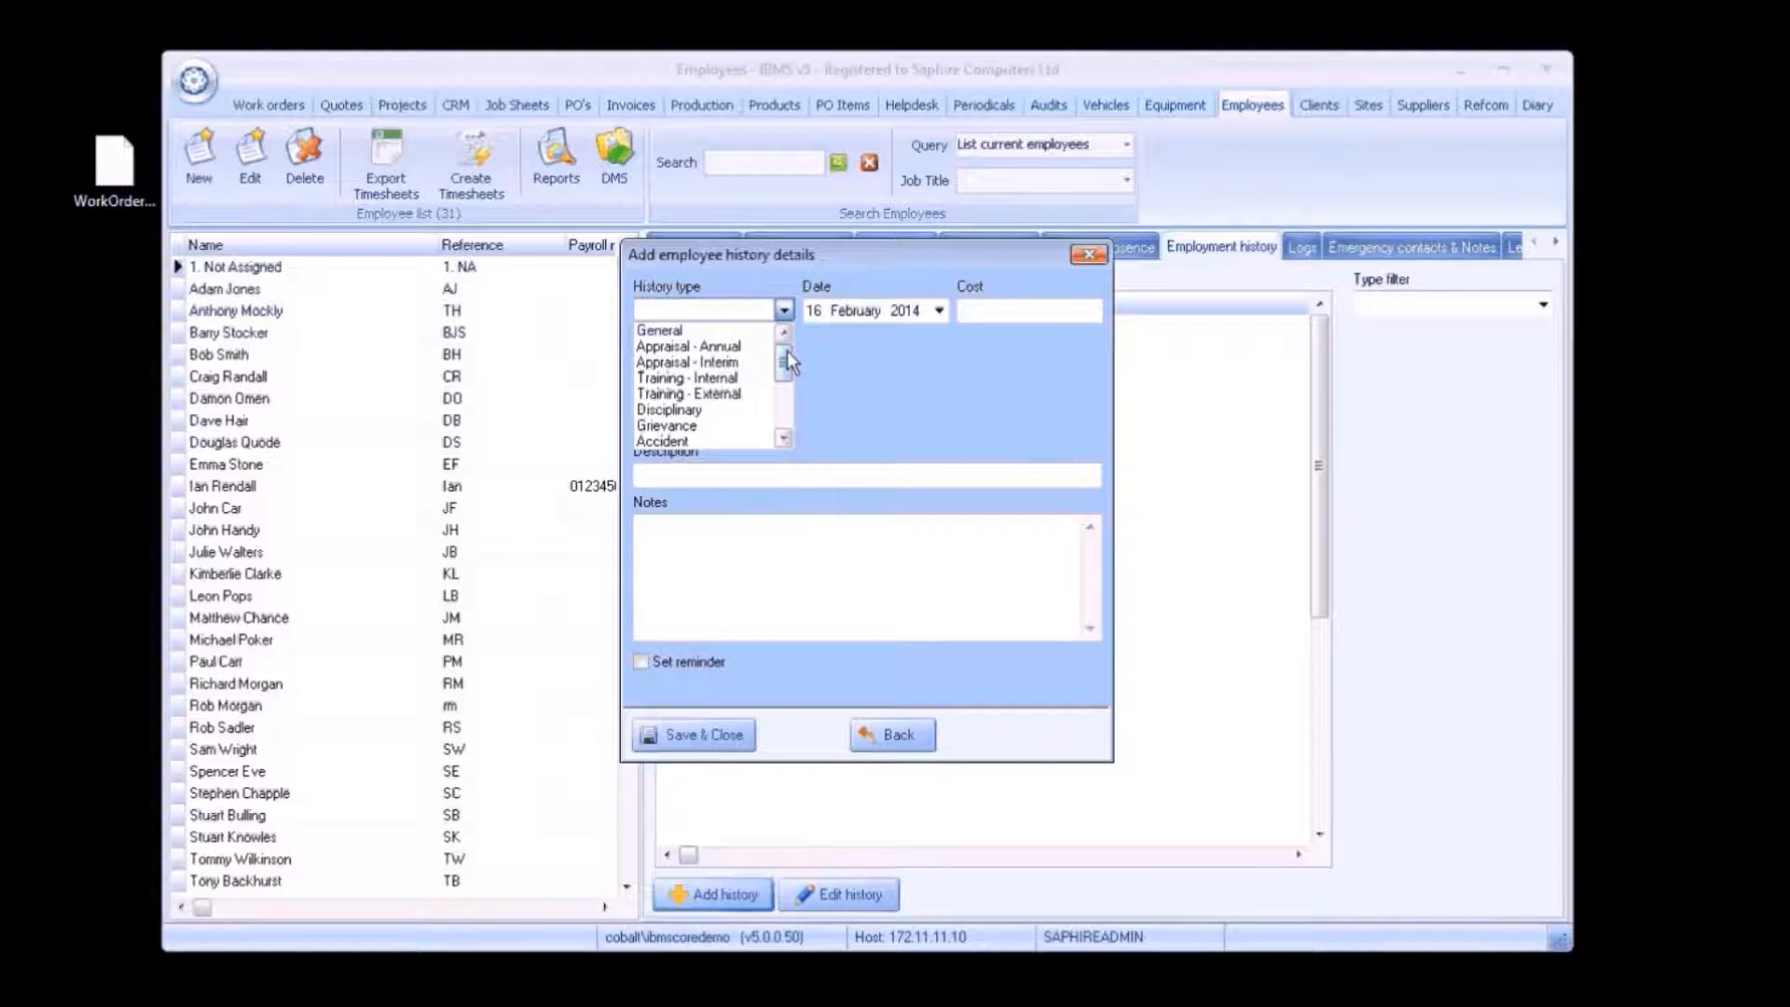
click(687, 378)
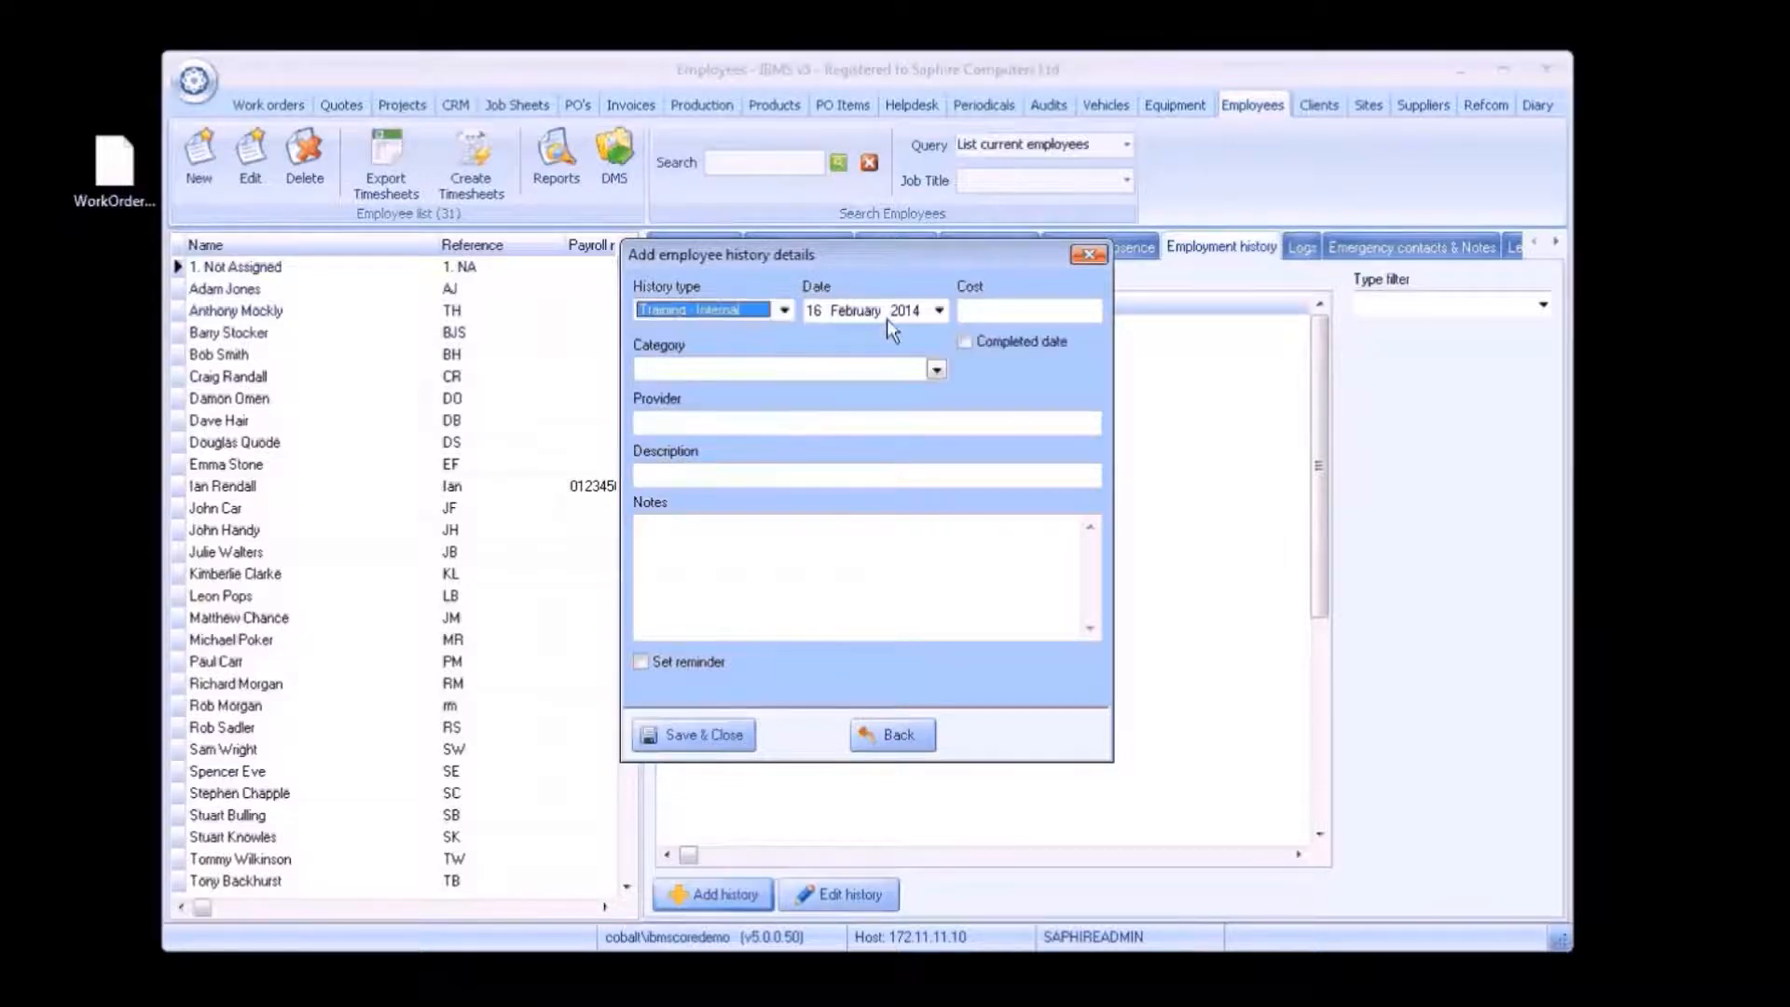
click(984, 309)
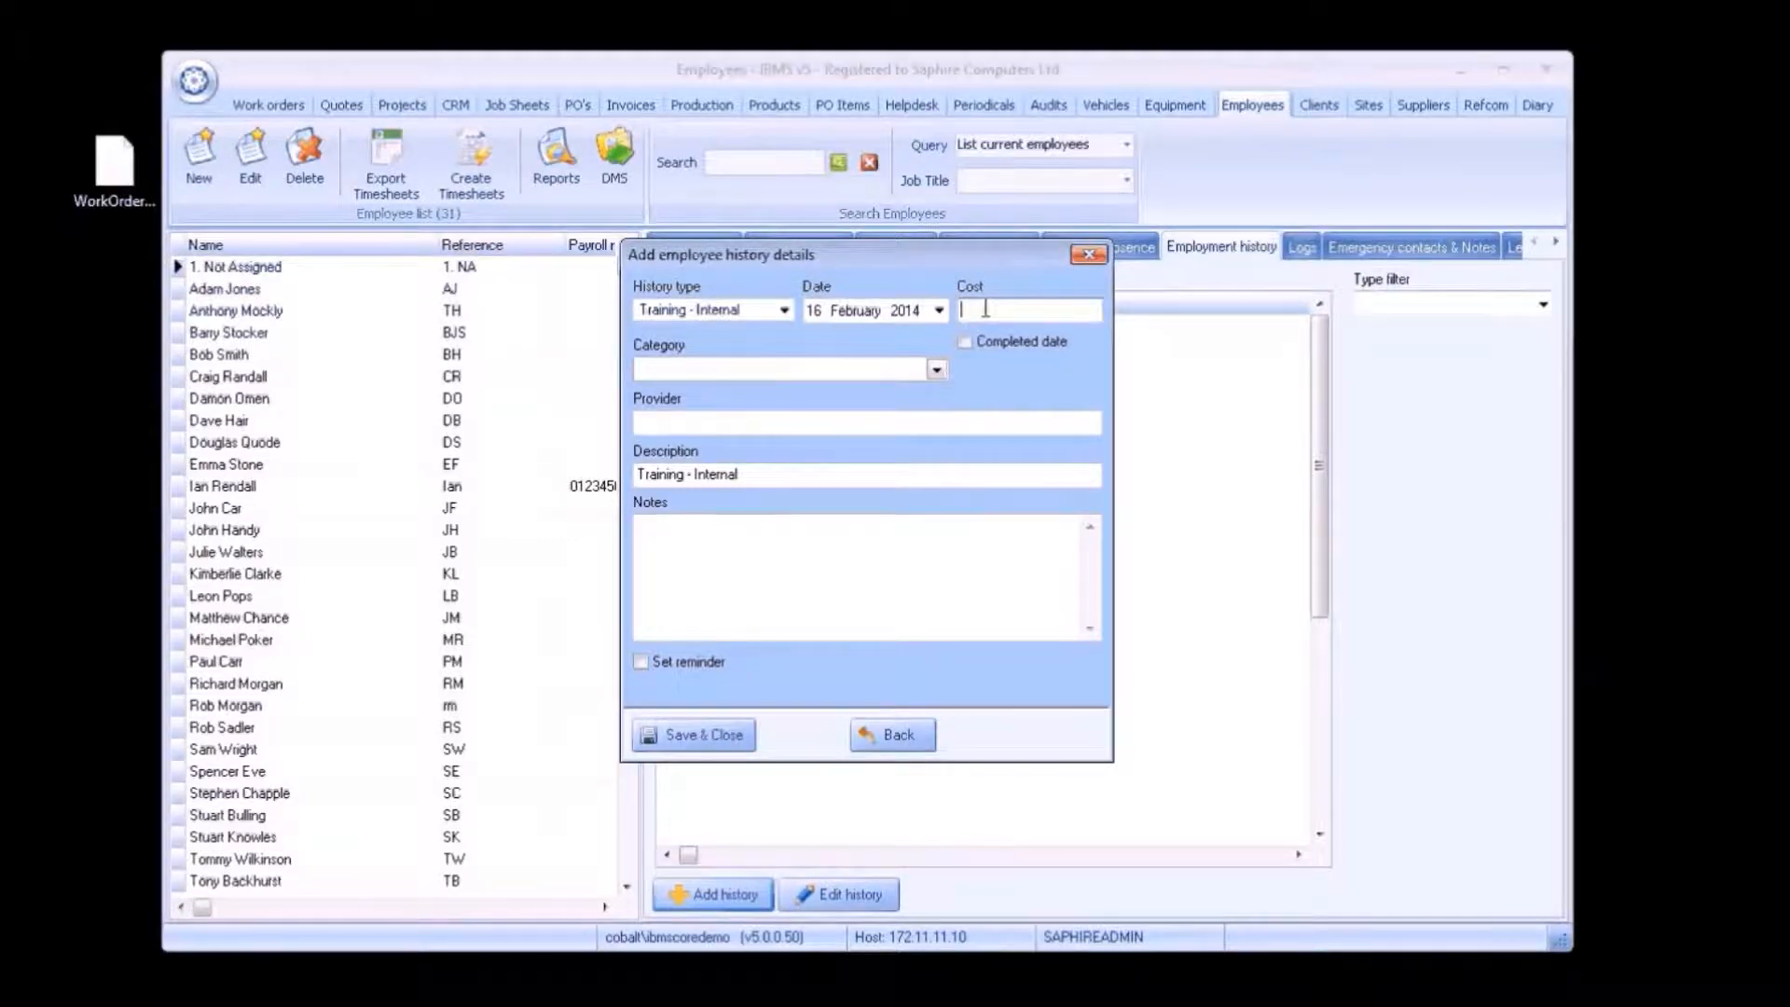
click(1086, 255)
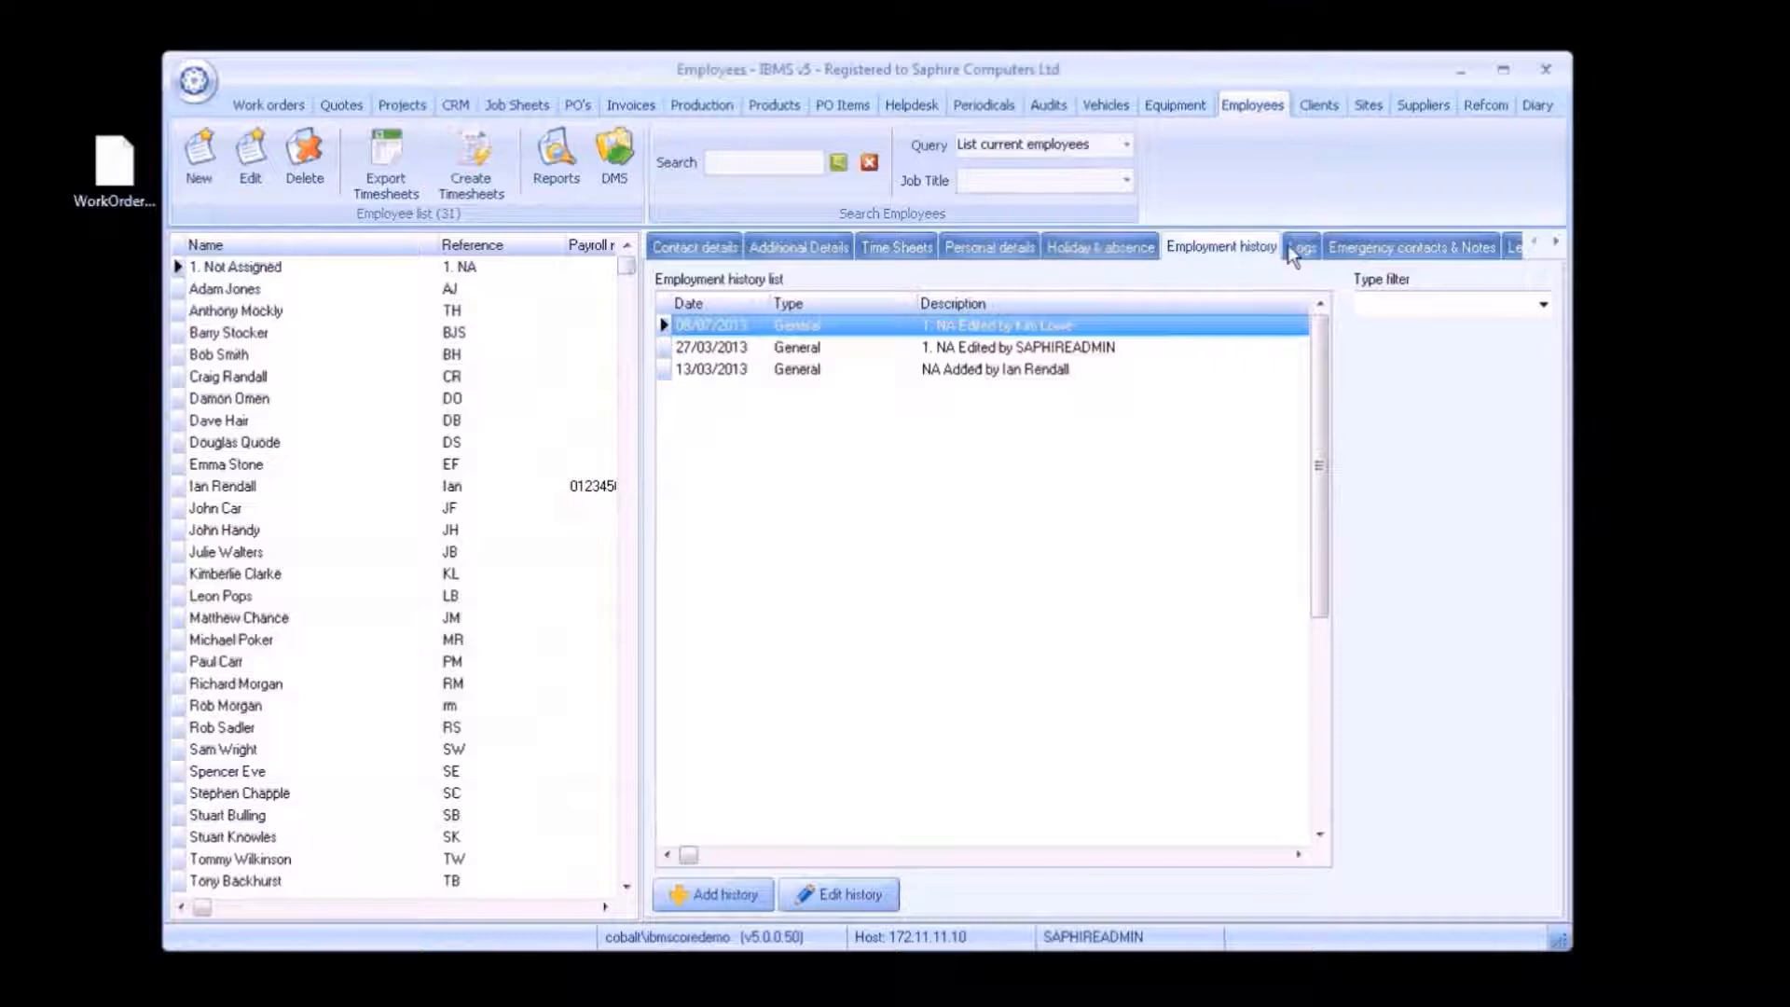
Review the employee's logs and the fields of a new emergency contact, and cancel the contact.
click(1305, 248)
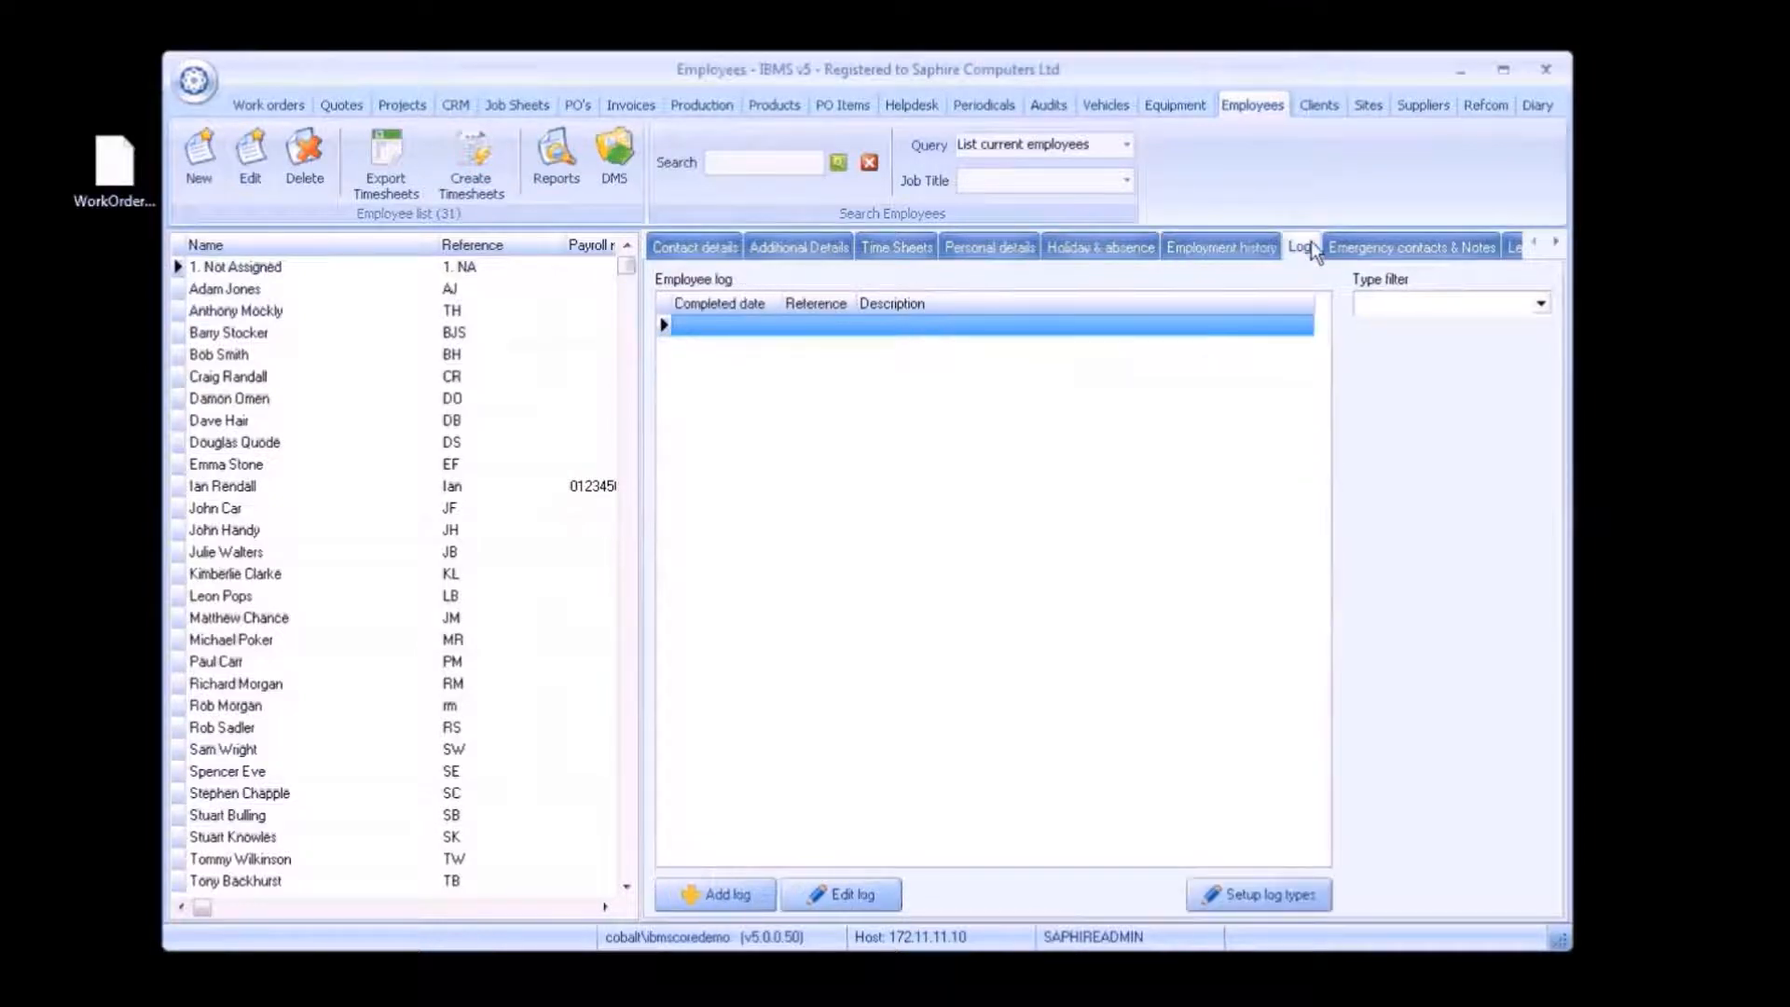
click(1408, 248)
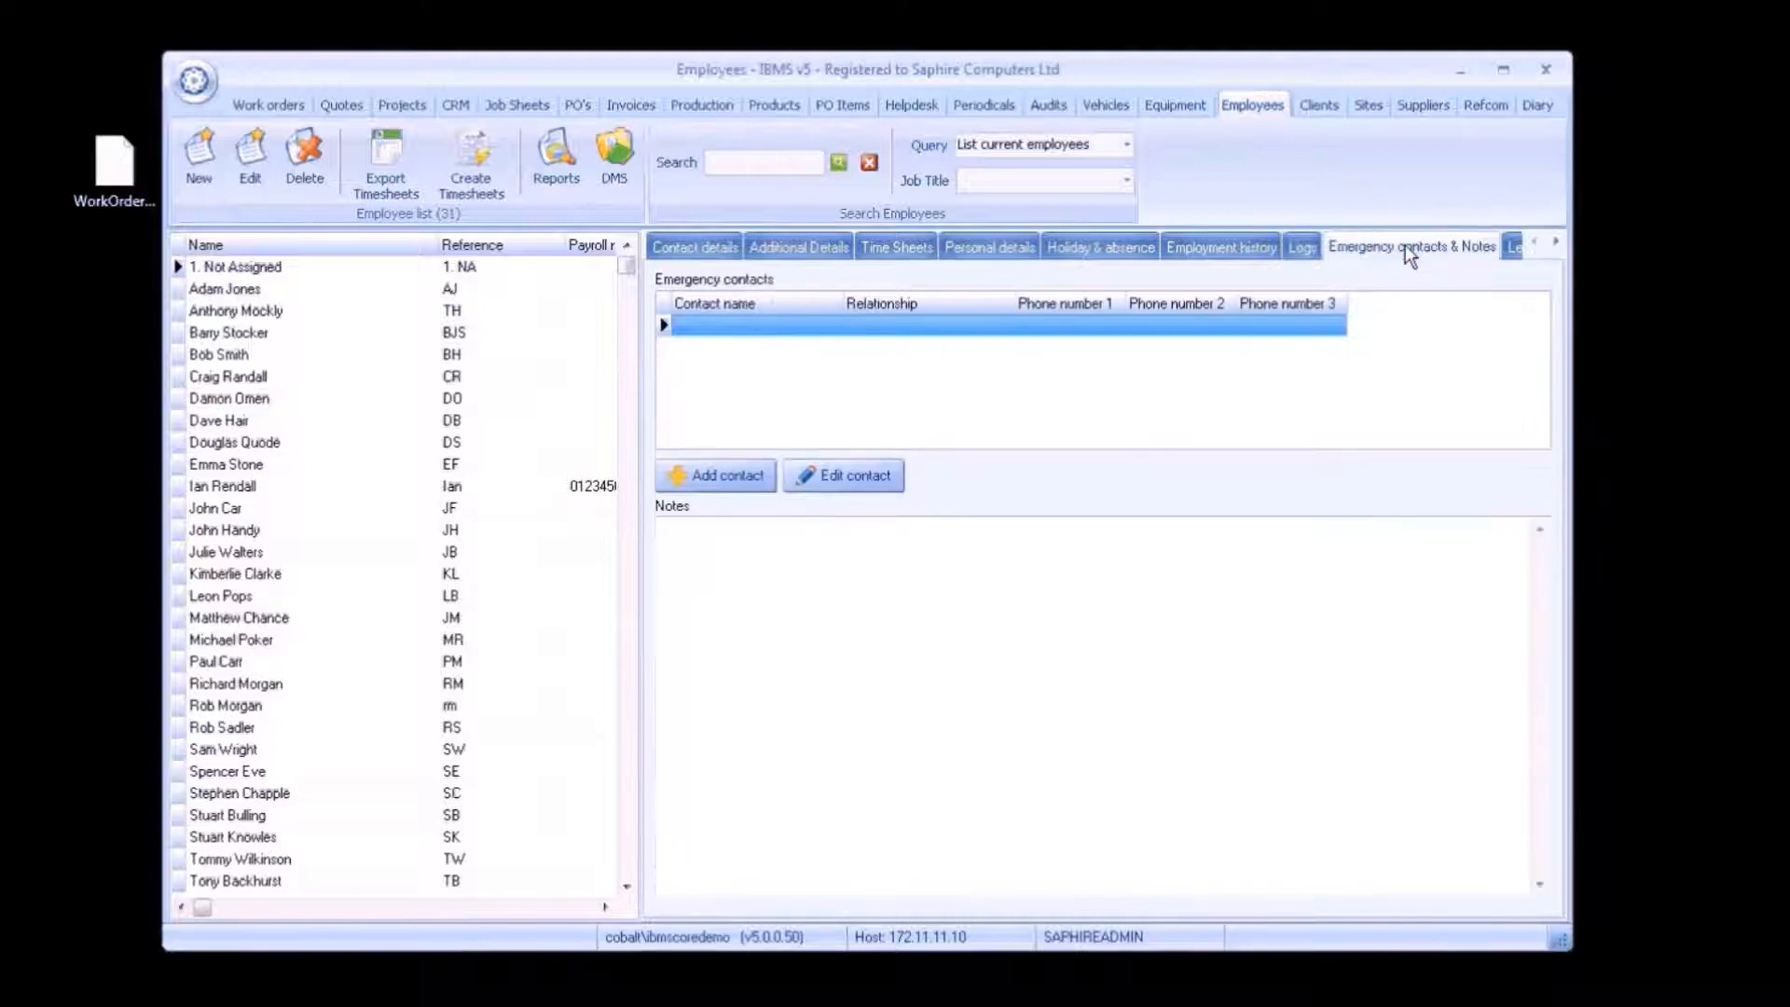
click(759, 472)
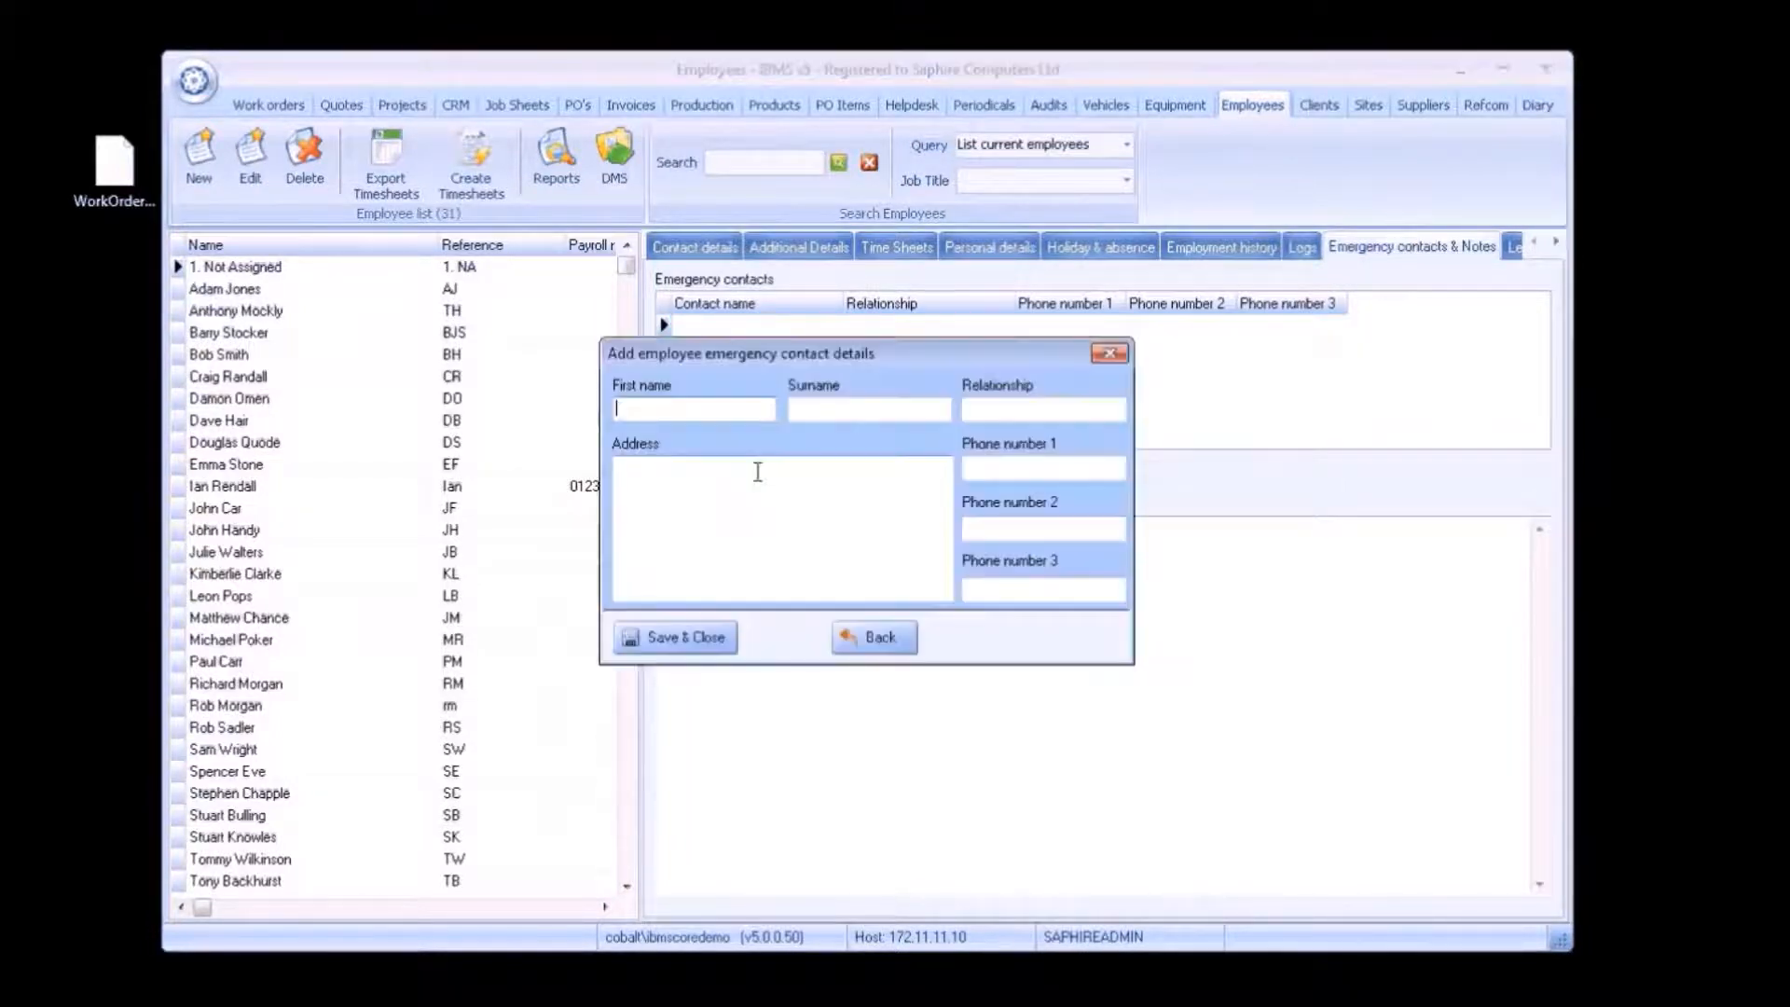
click(880, 638)
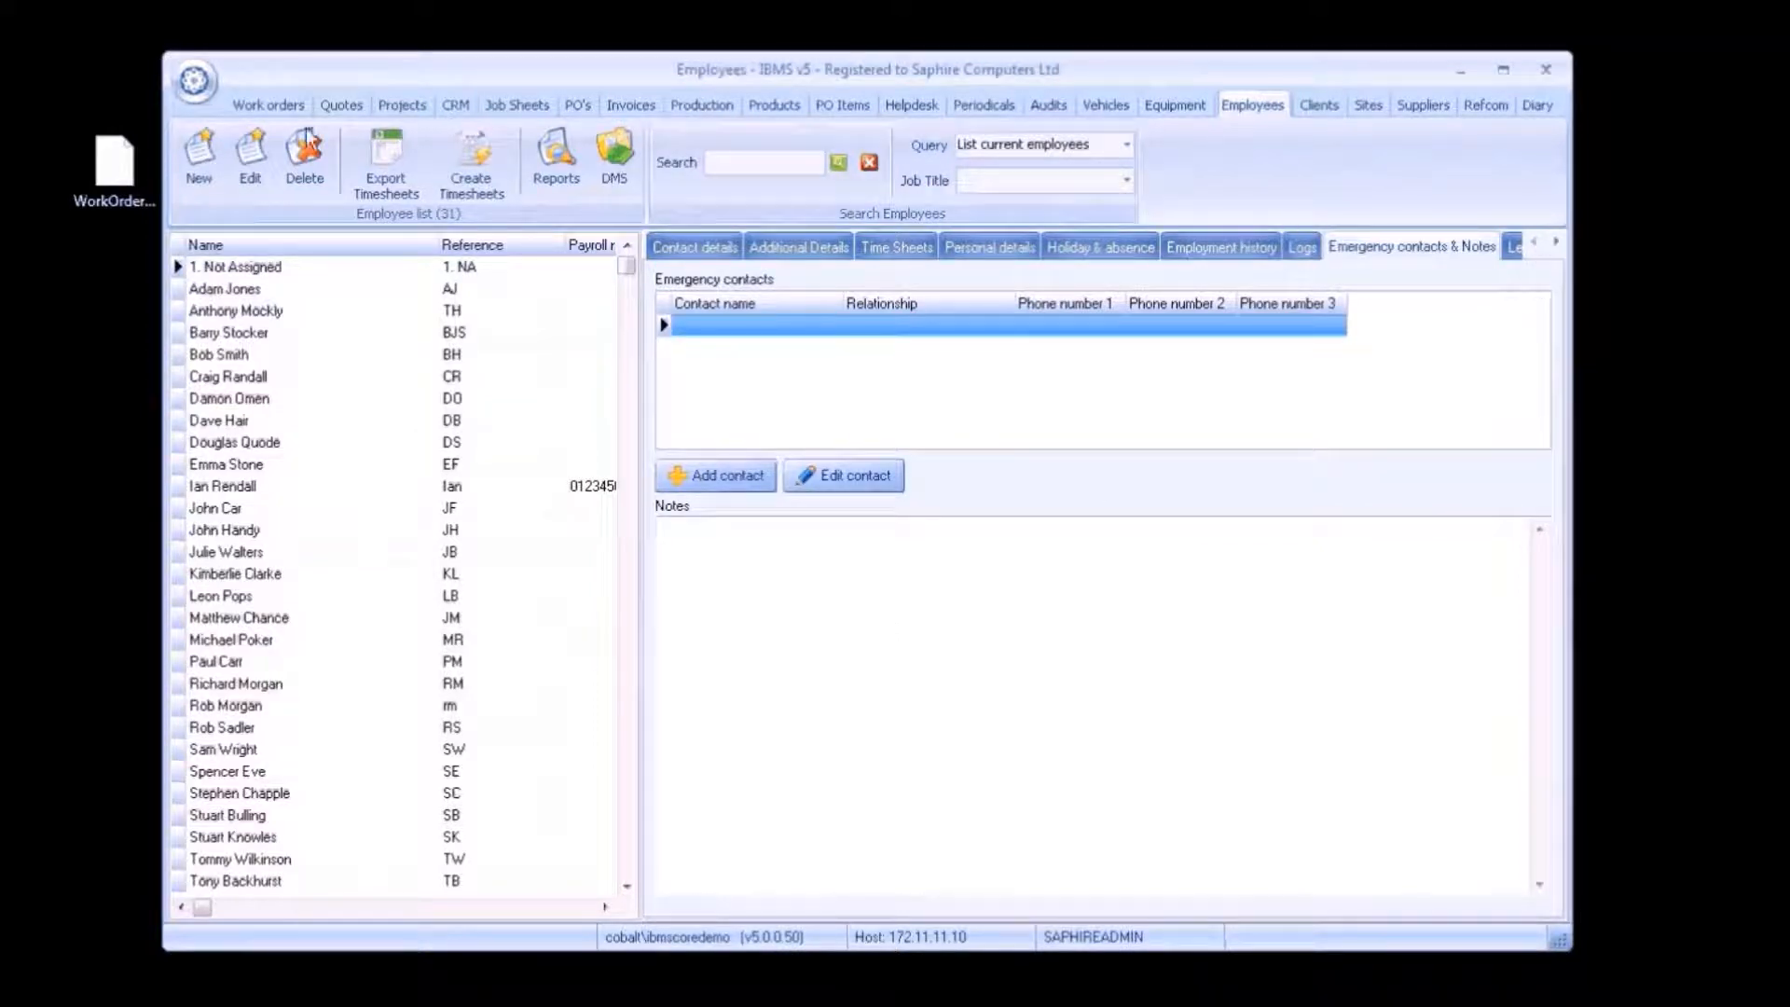
Mark the employee as having left to show the leaver details, and exit the record without saving.
click(252, 158)
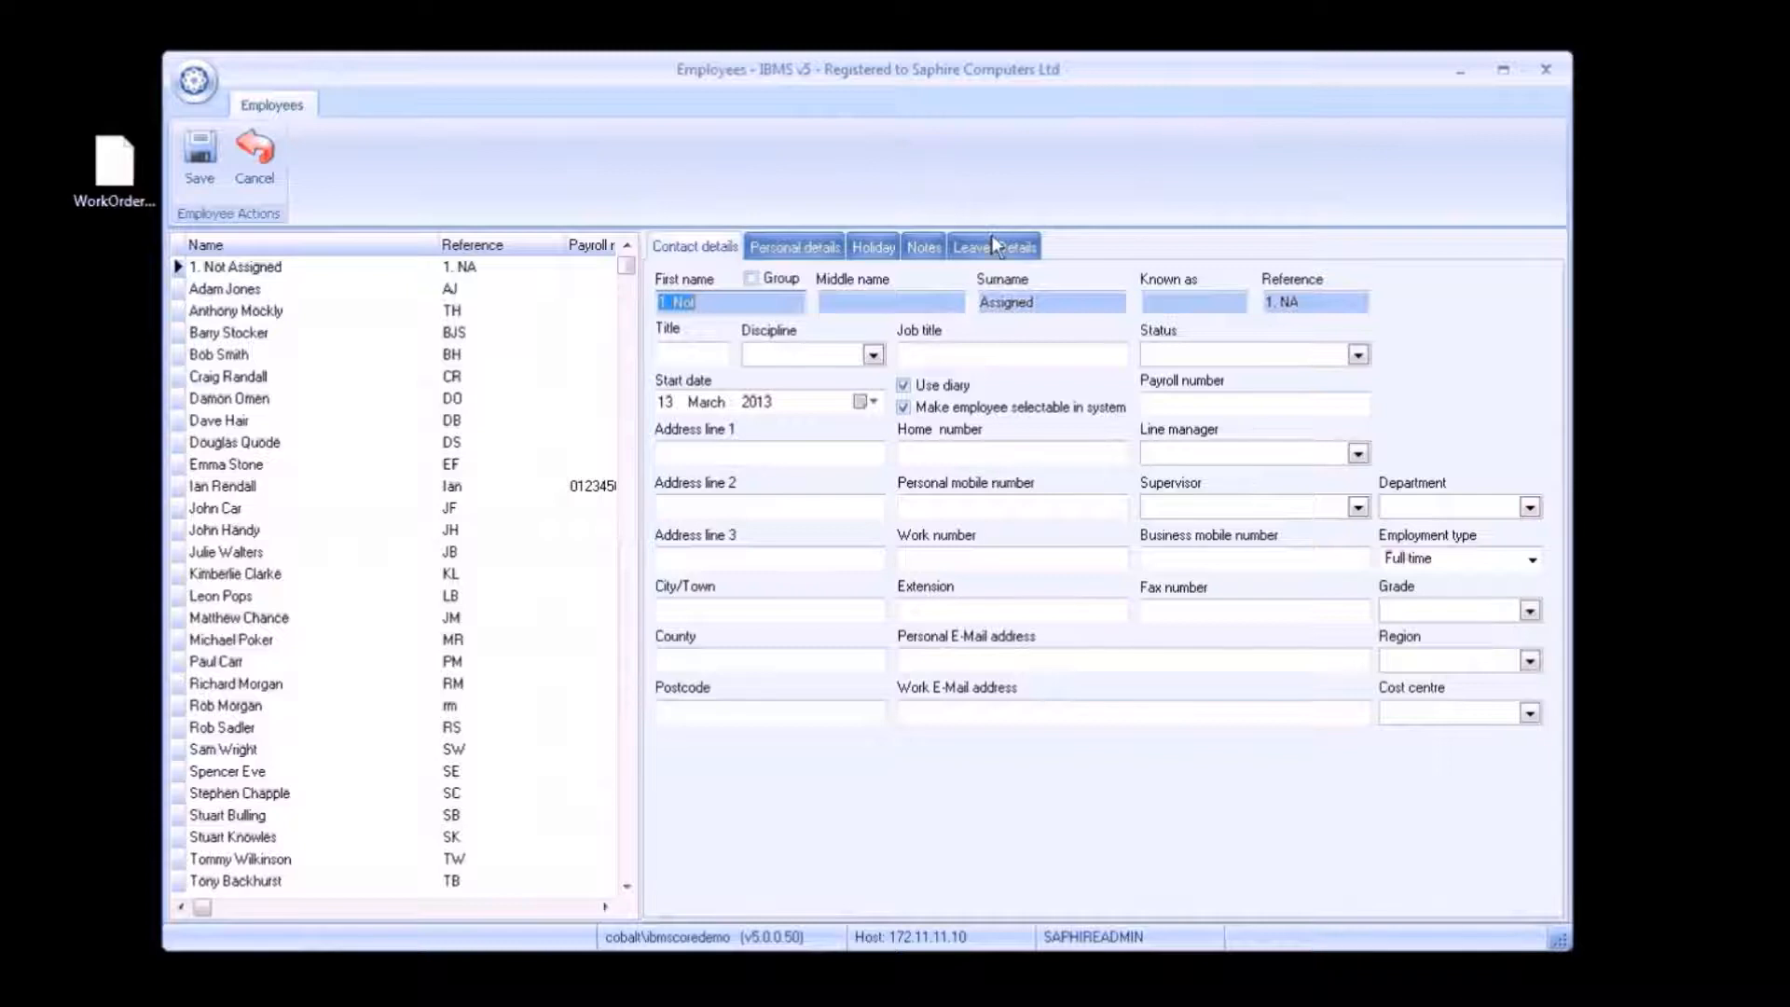
click(993, 244)
click(705, 289)
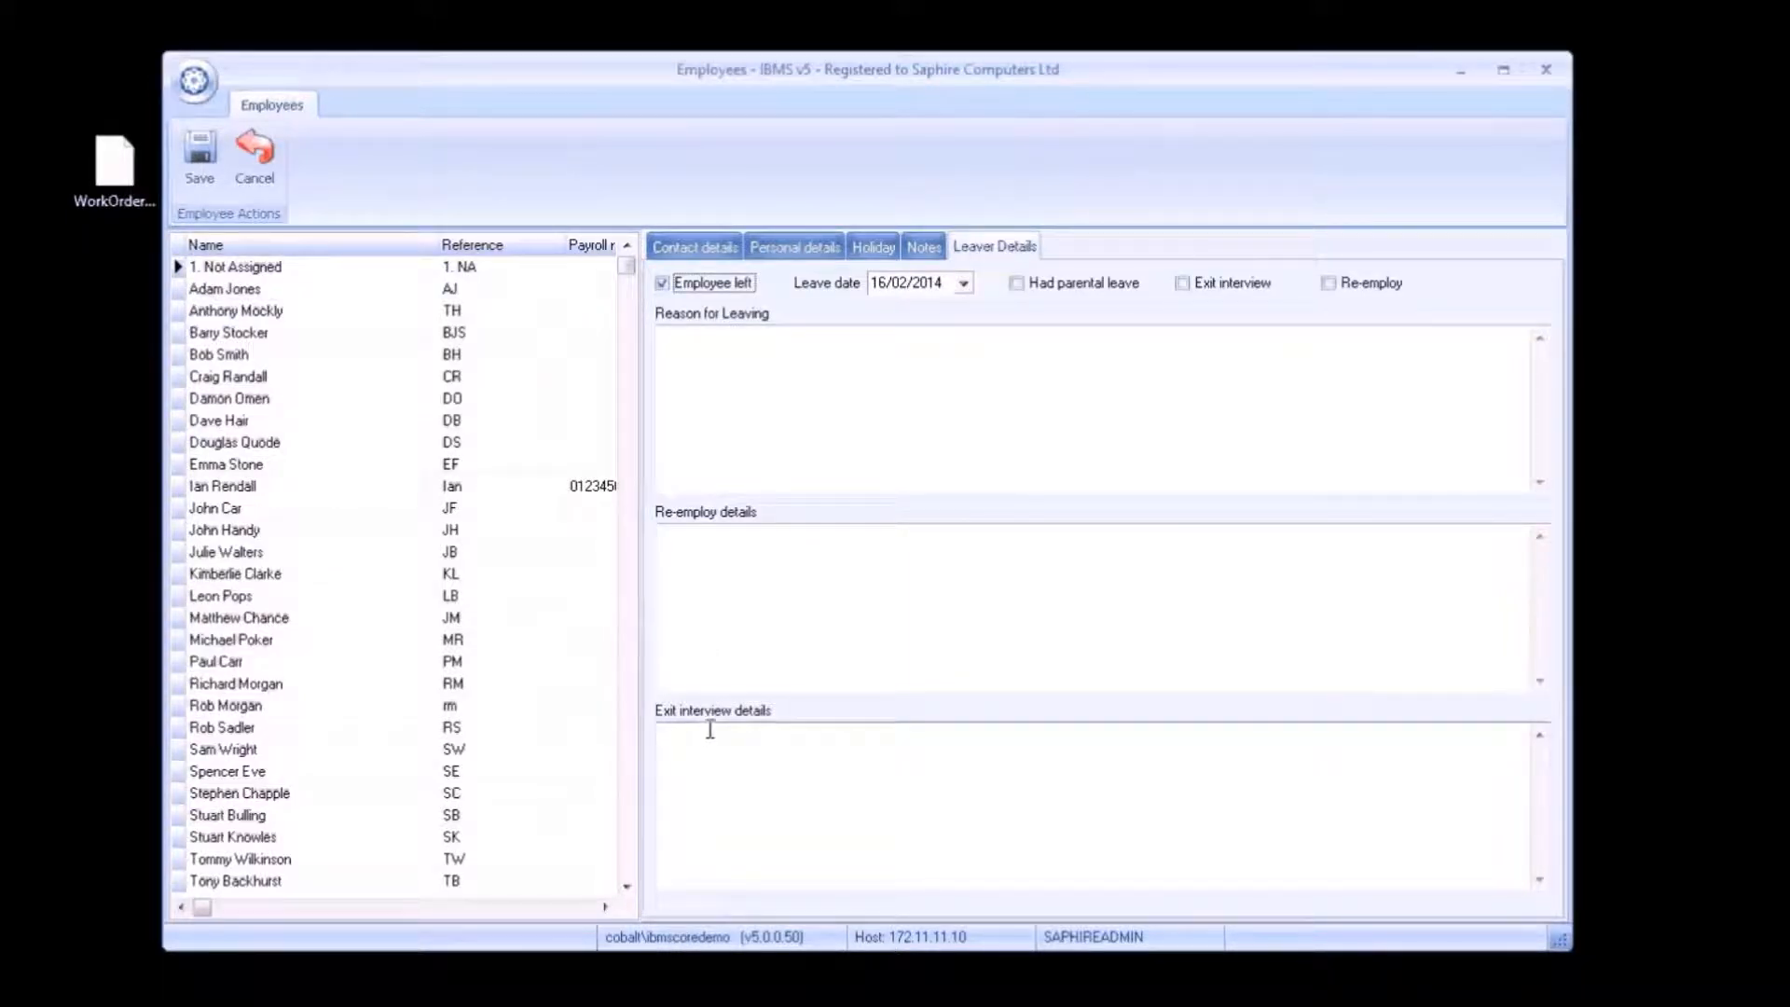
click(270, 151)
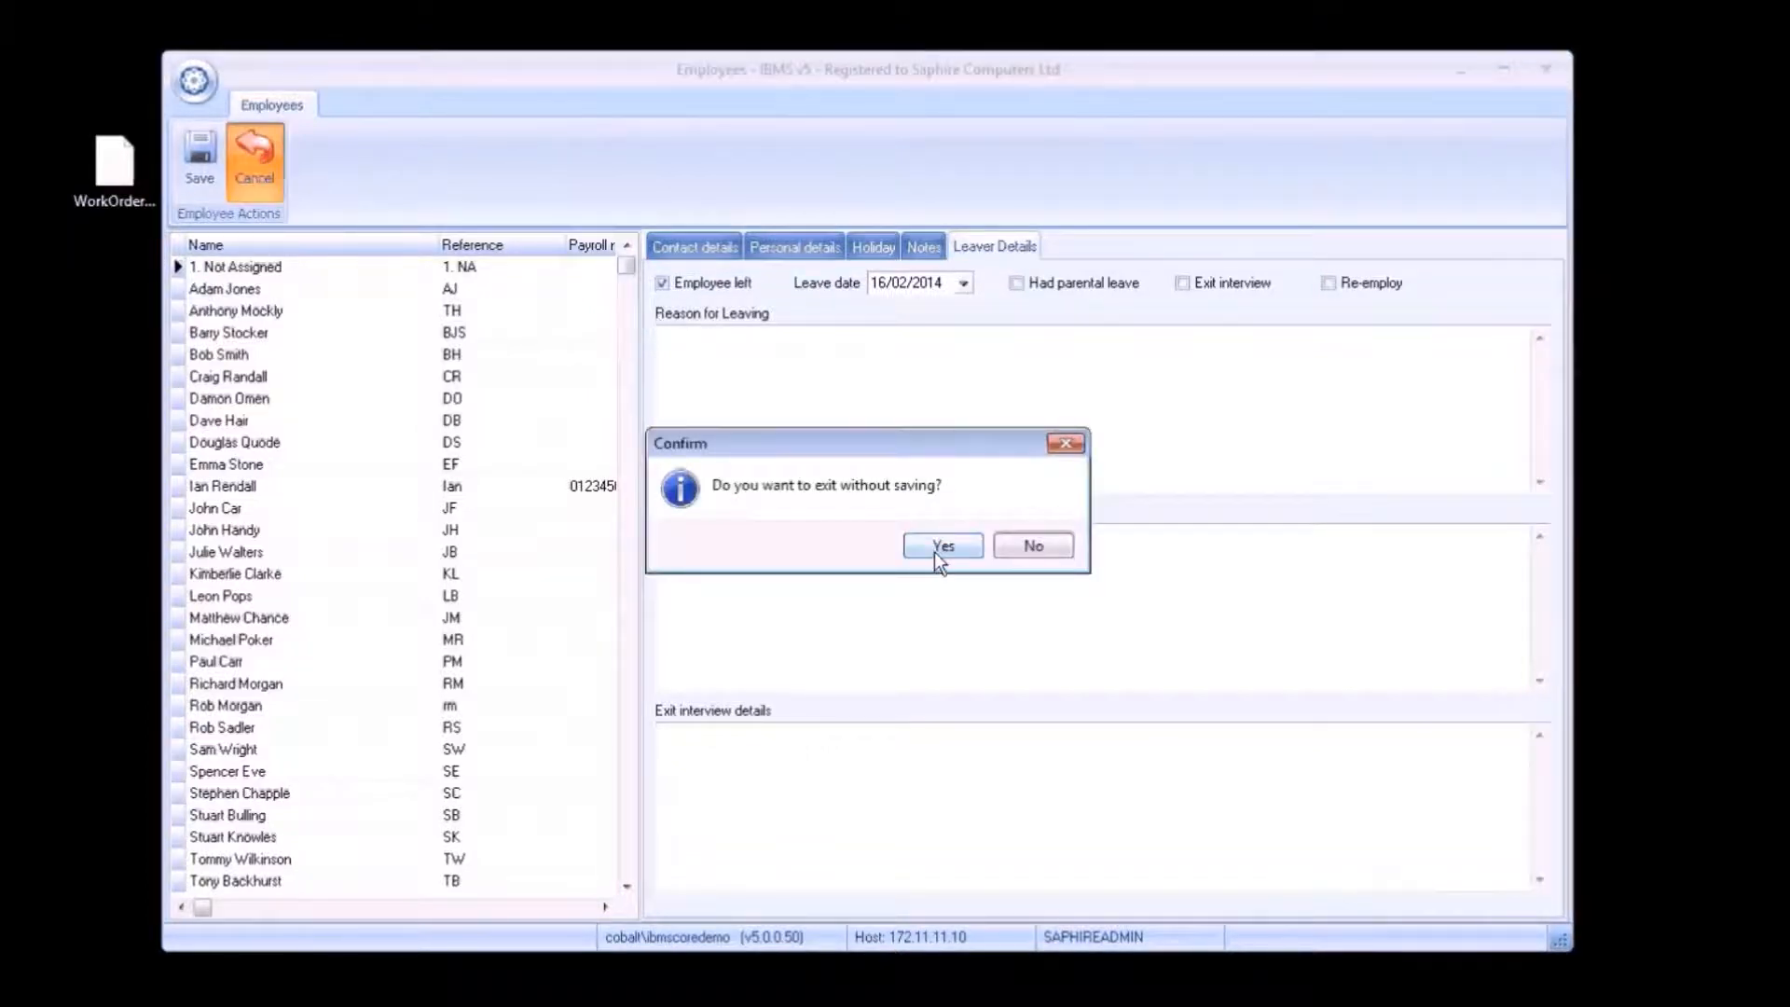
click(941, 546)
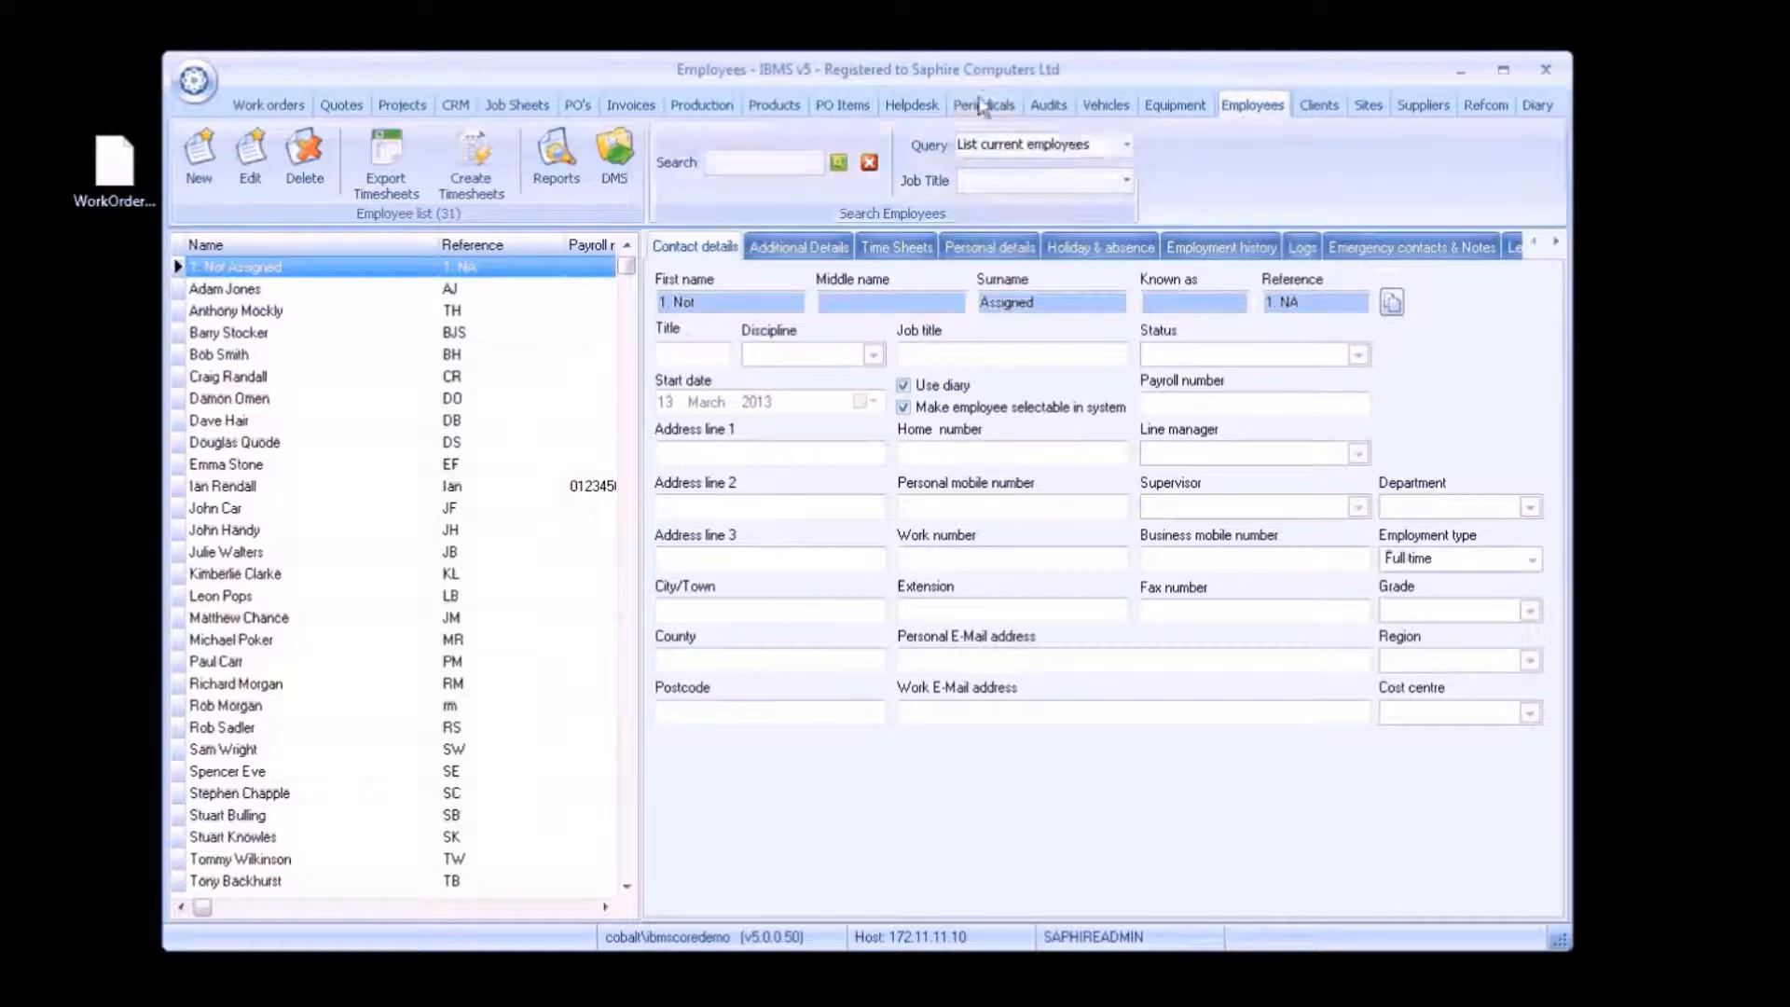
Open the periodical contracts section, declining to view the contracts due for renewal.
click(981, 106)
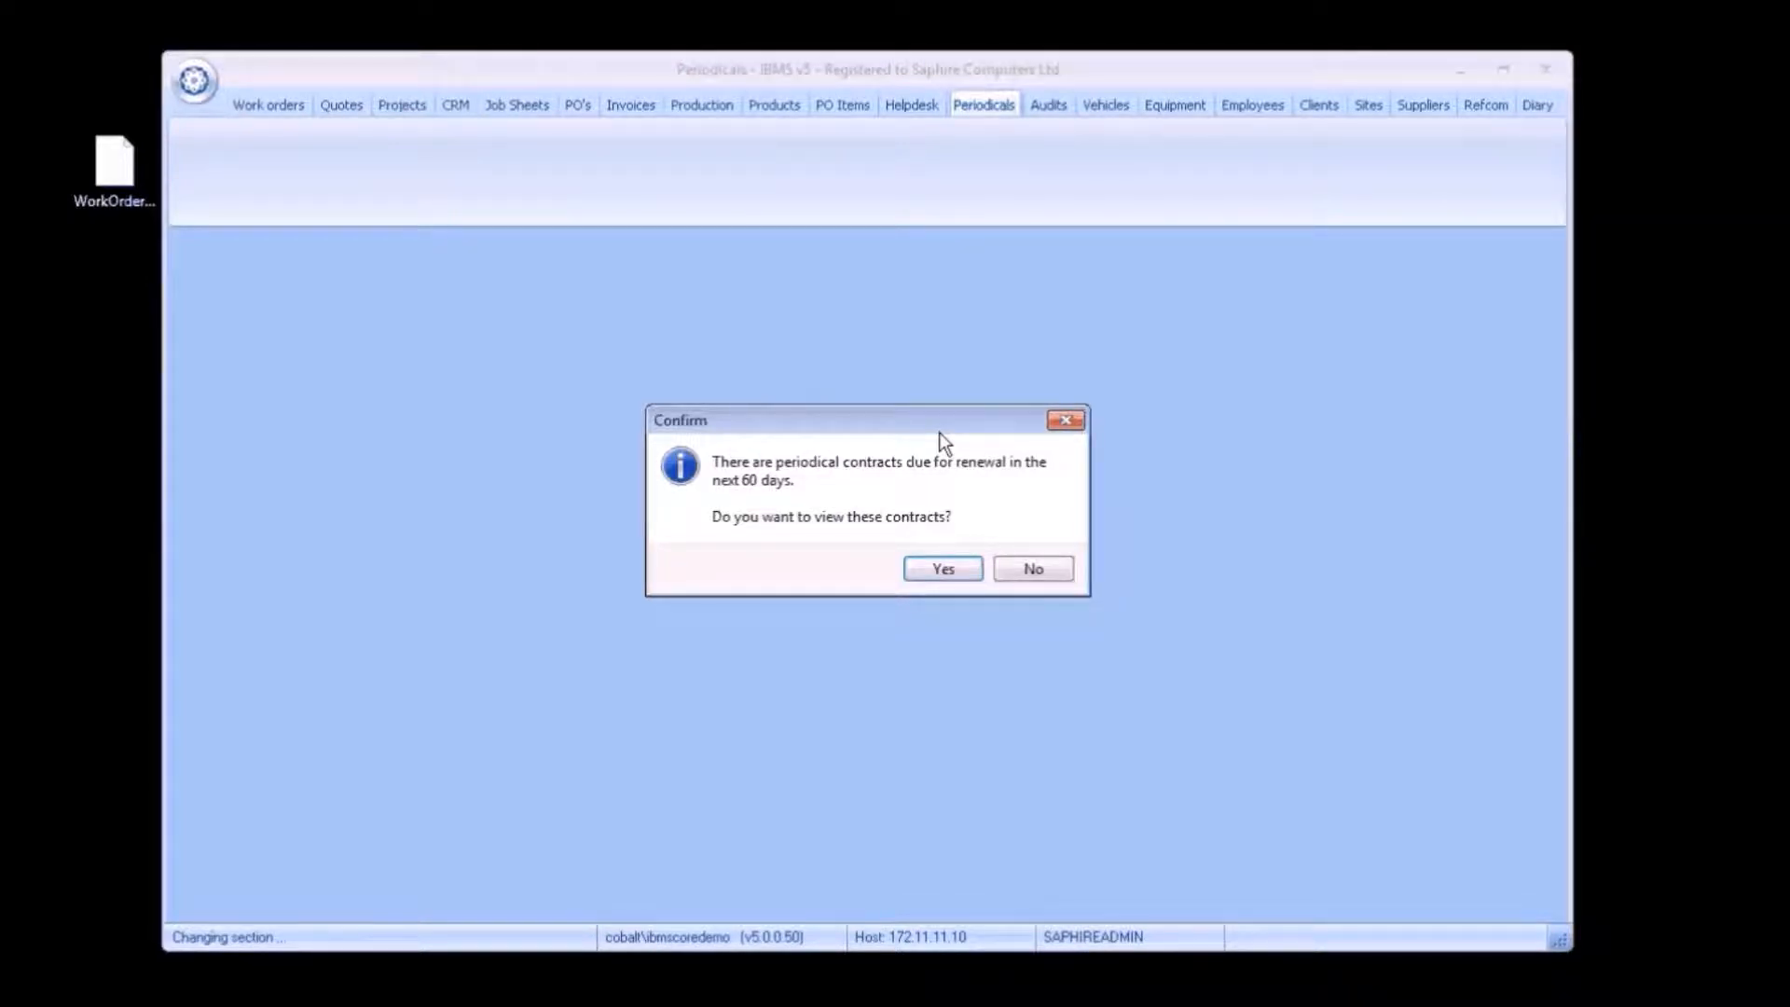
click(1018, 565)
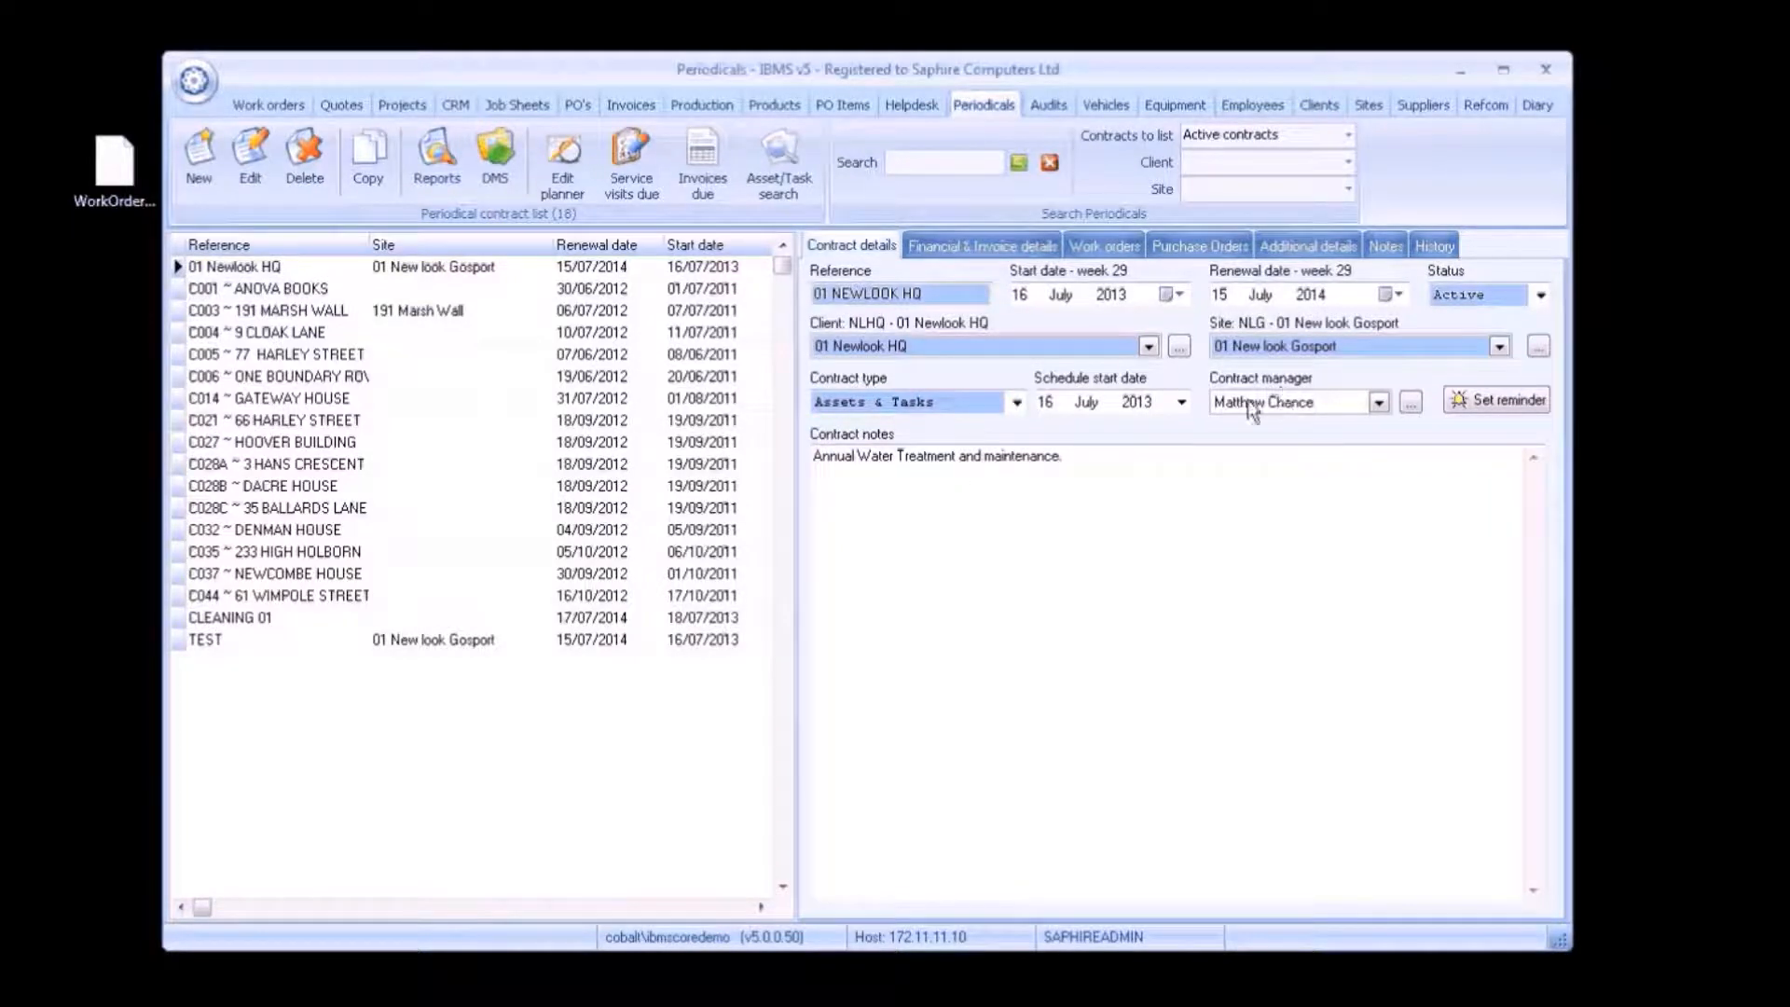
Review the 01 Newlook HQ contract's notes and its financial and invoice details, and check the periodic invoices due options without previewing any.
drag(1114, 463, 663, 451)
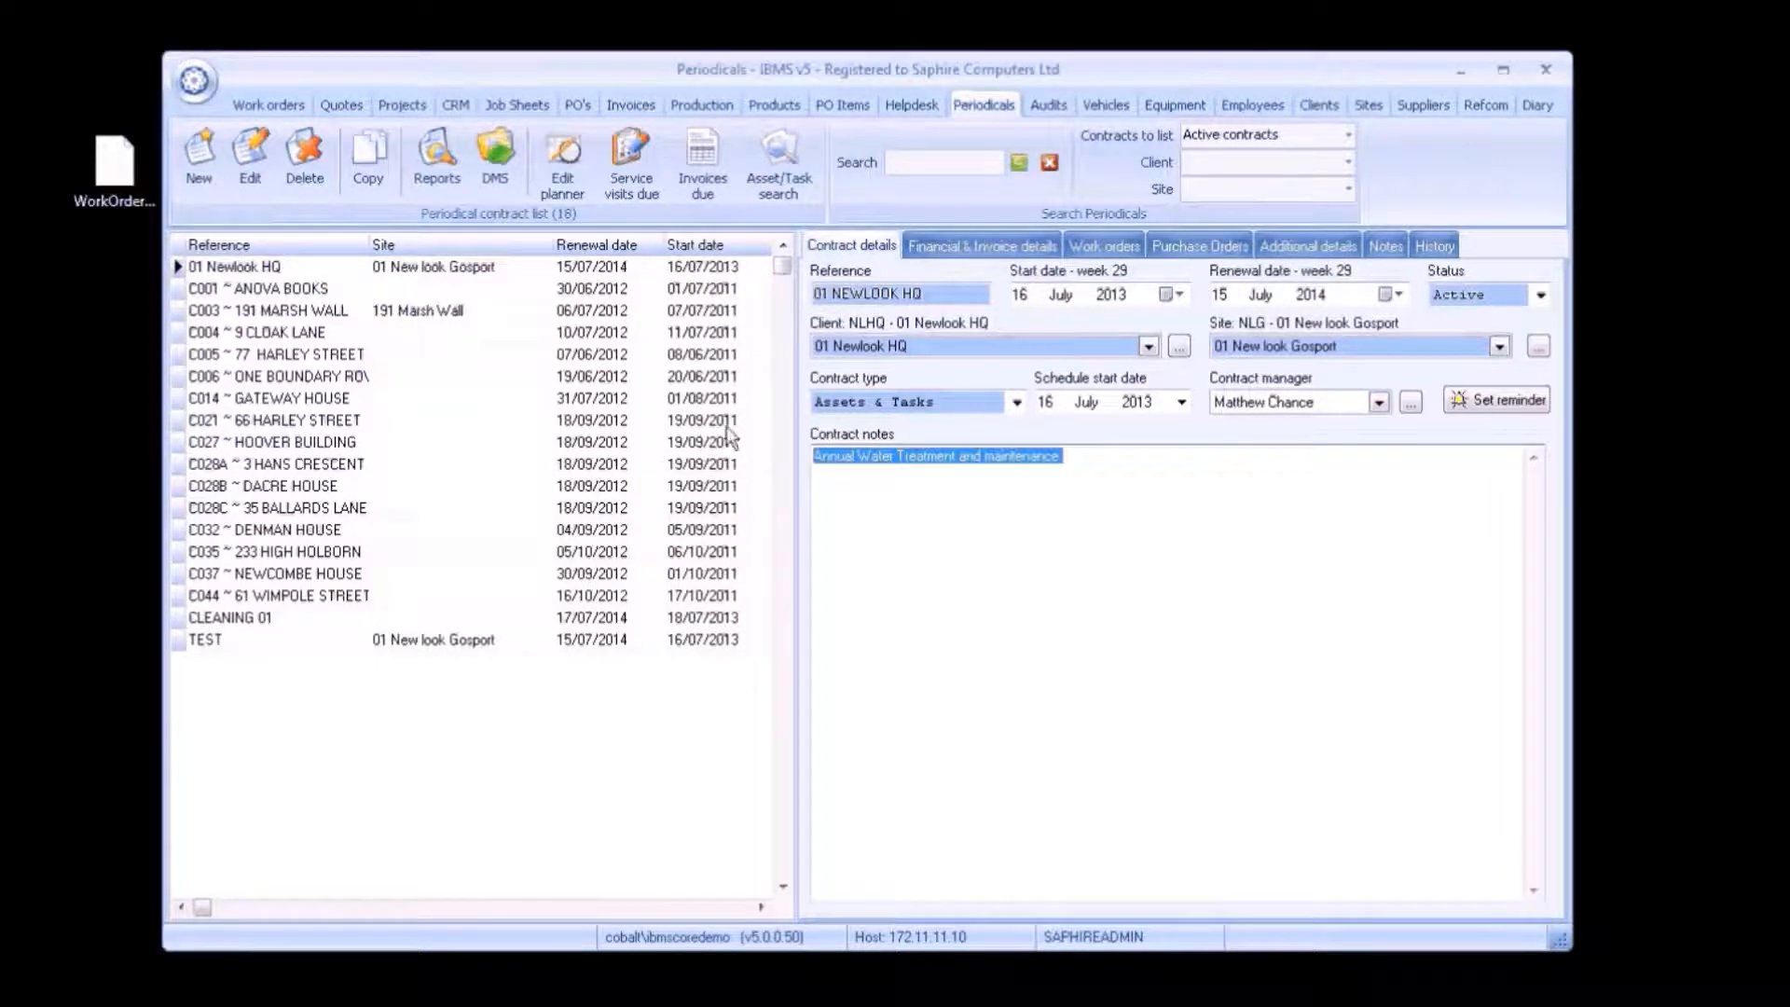
click(1074, 461)
click(985, 237)
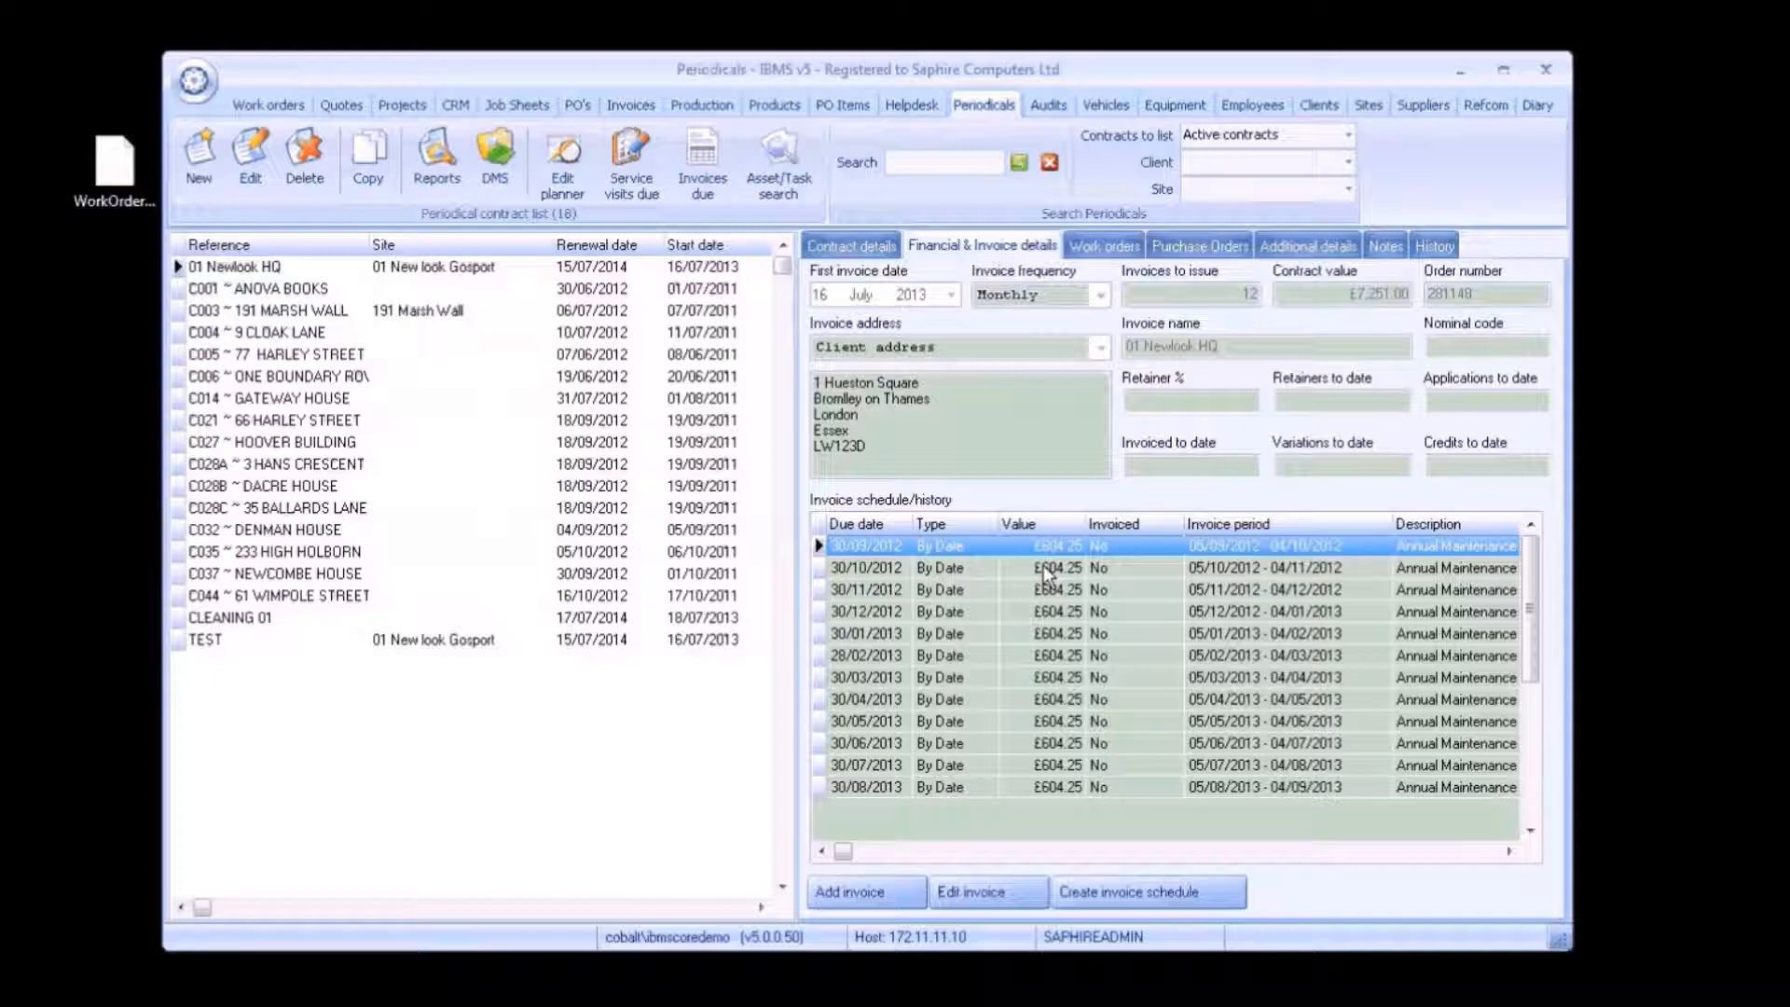
click(699, 176)
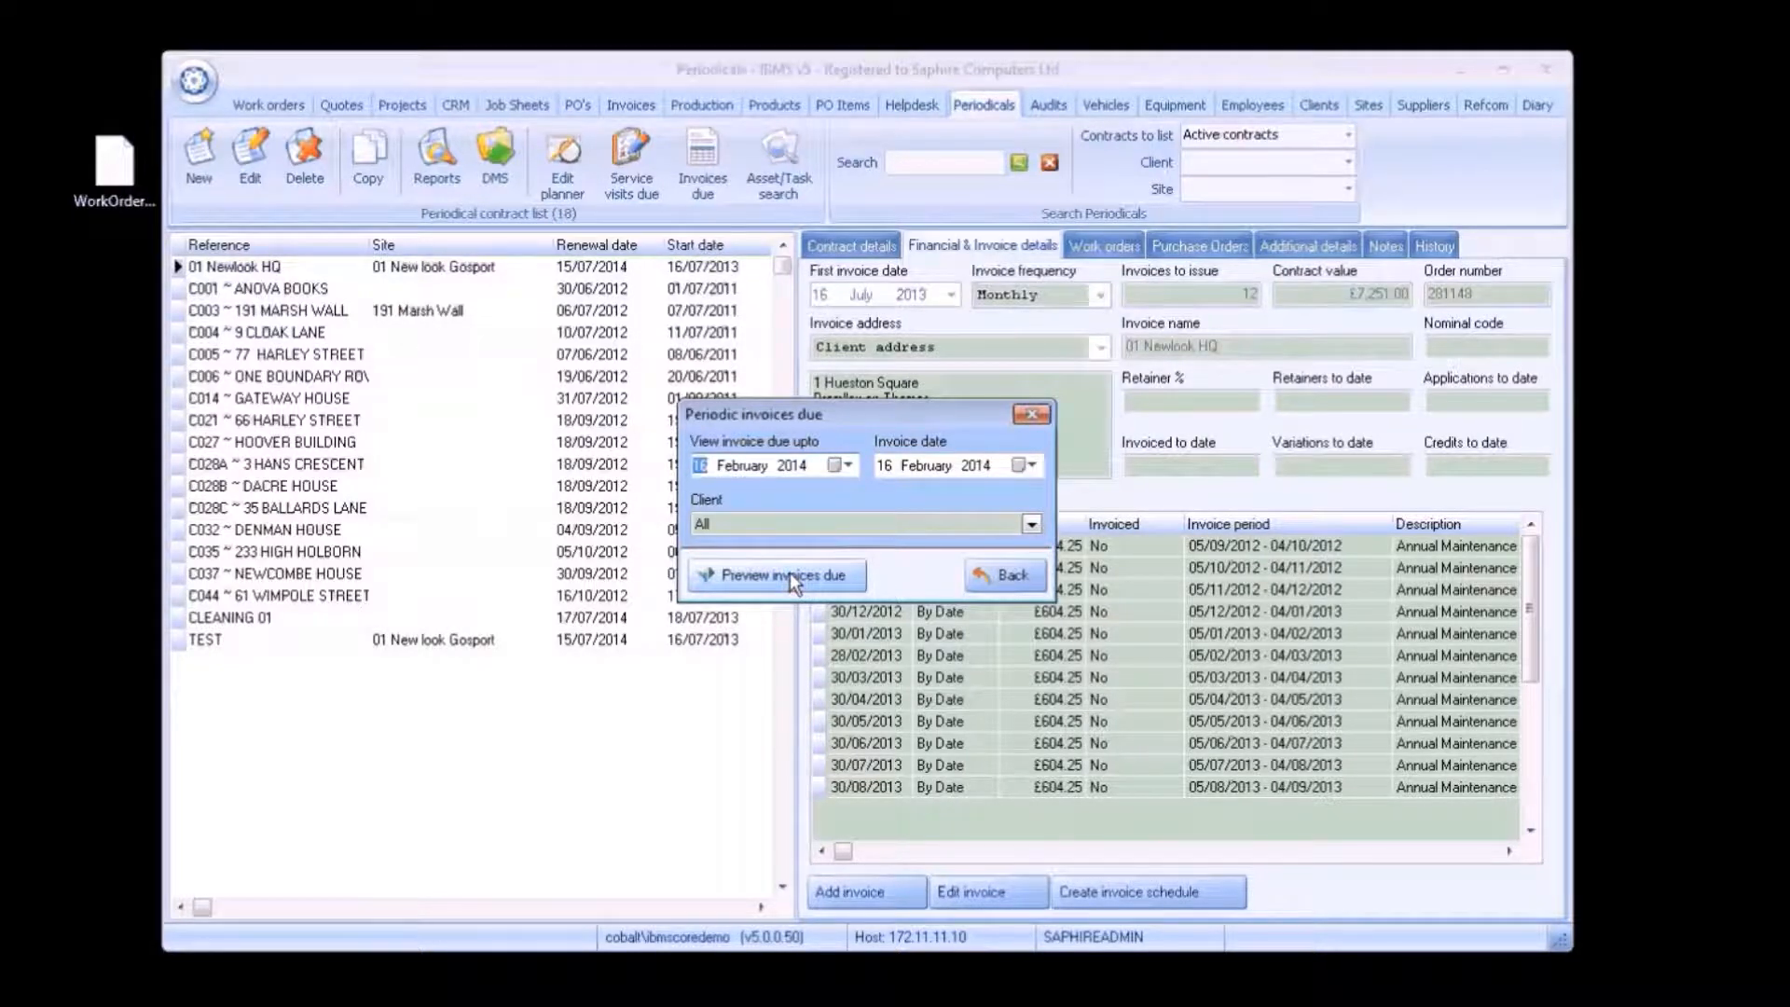
click(980, 571)
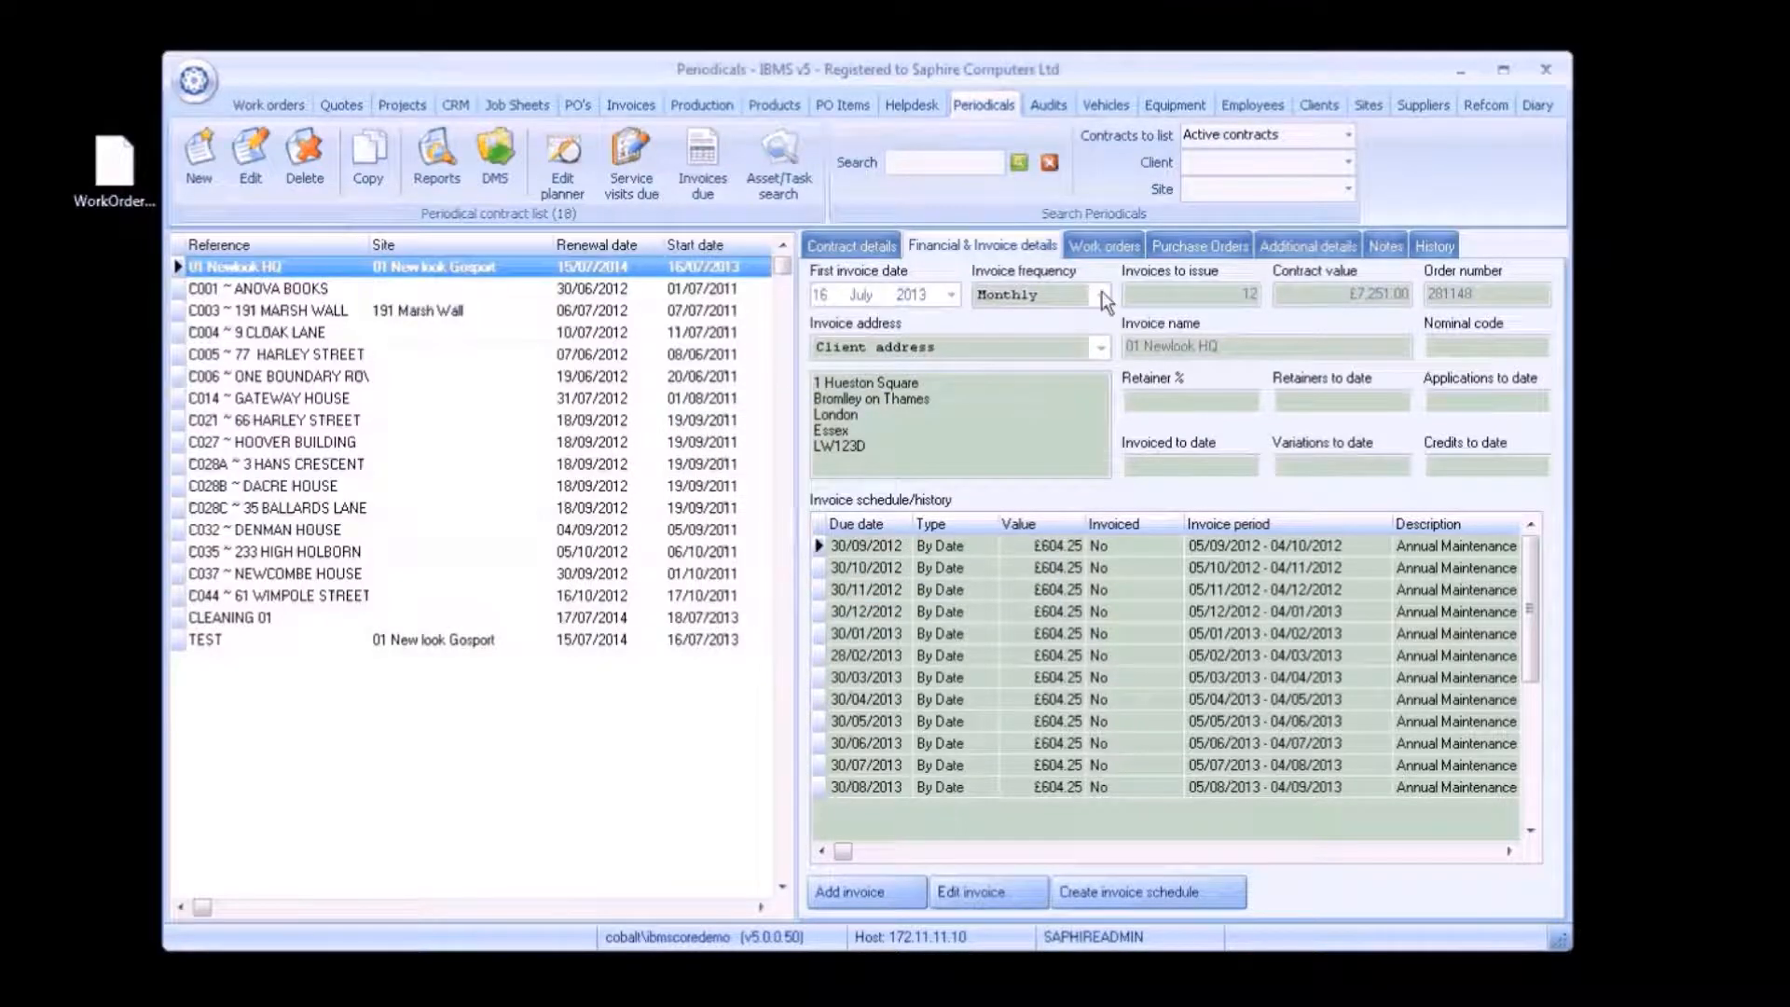
Review the contract's work orders, purchase orders, additional details, notes and history.
click(1118, 239)
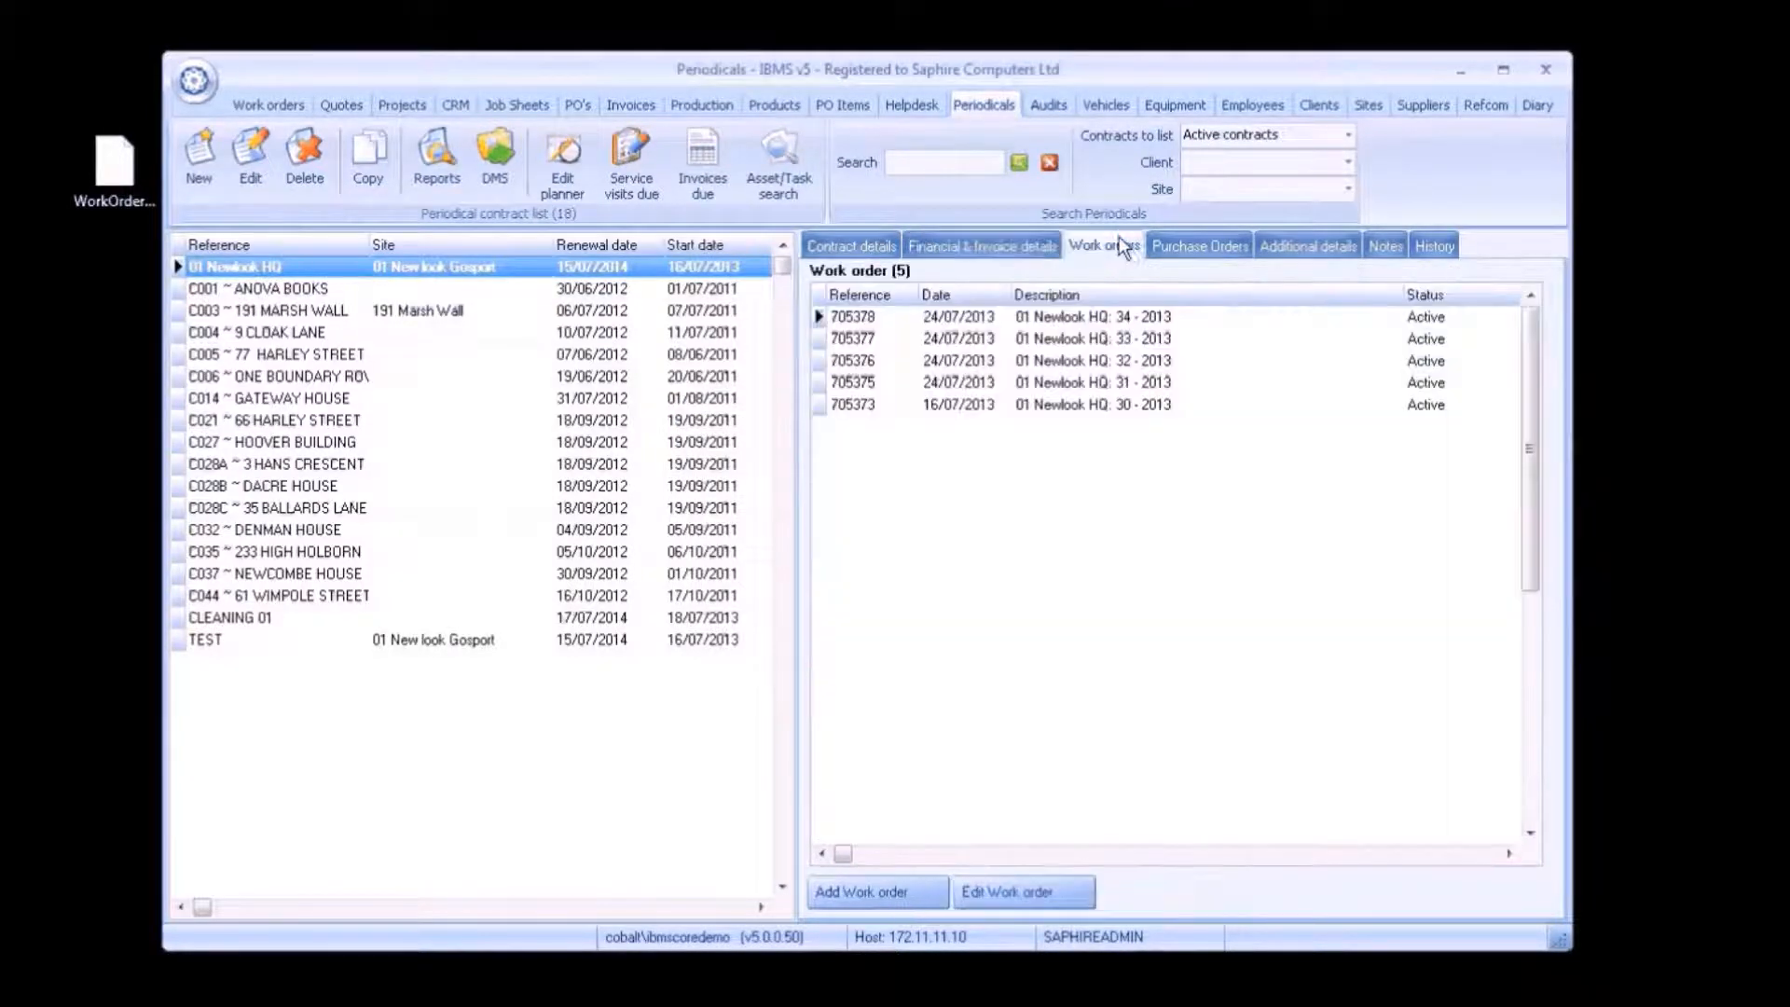
click(1197, 244)
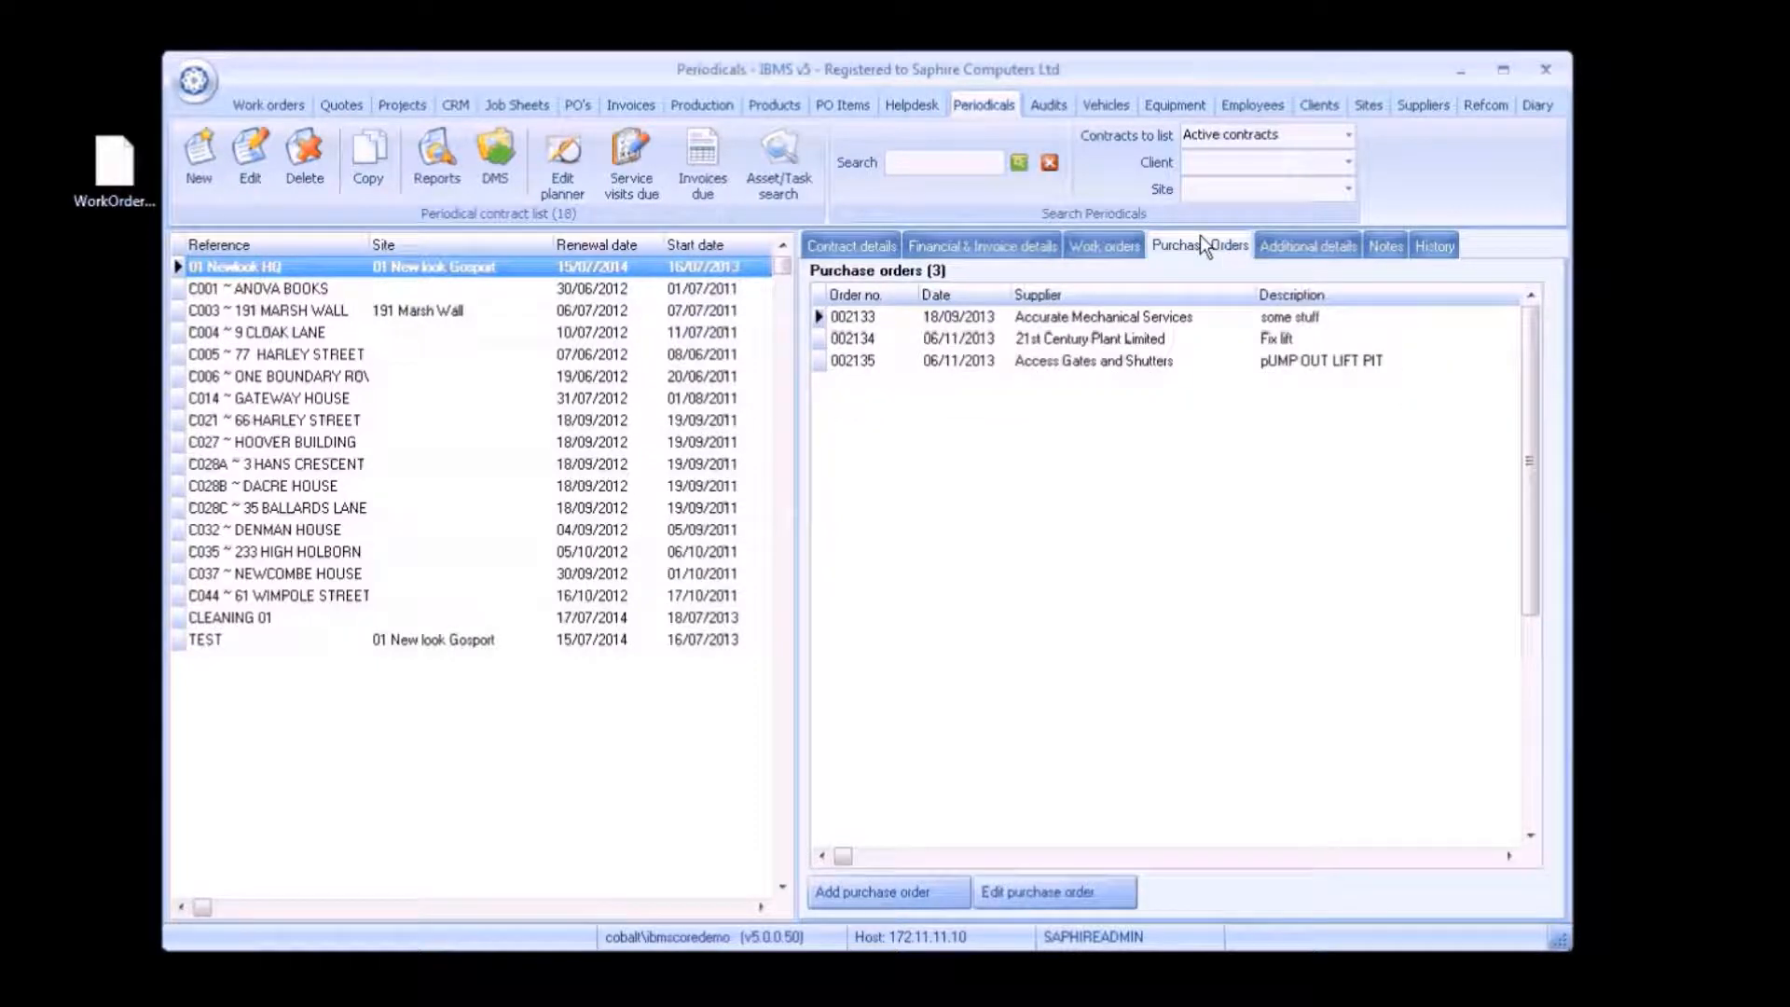
click(1329, 250)
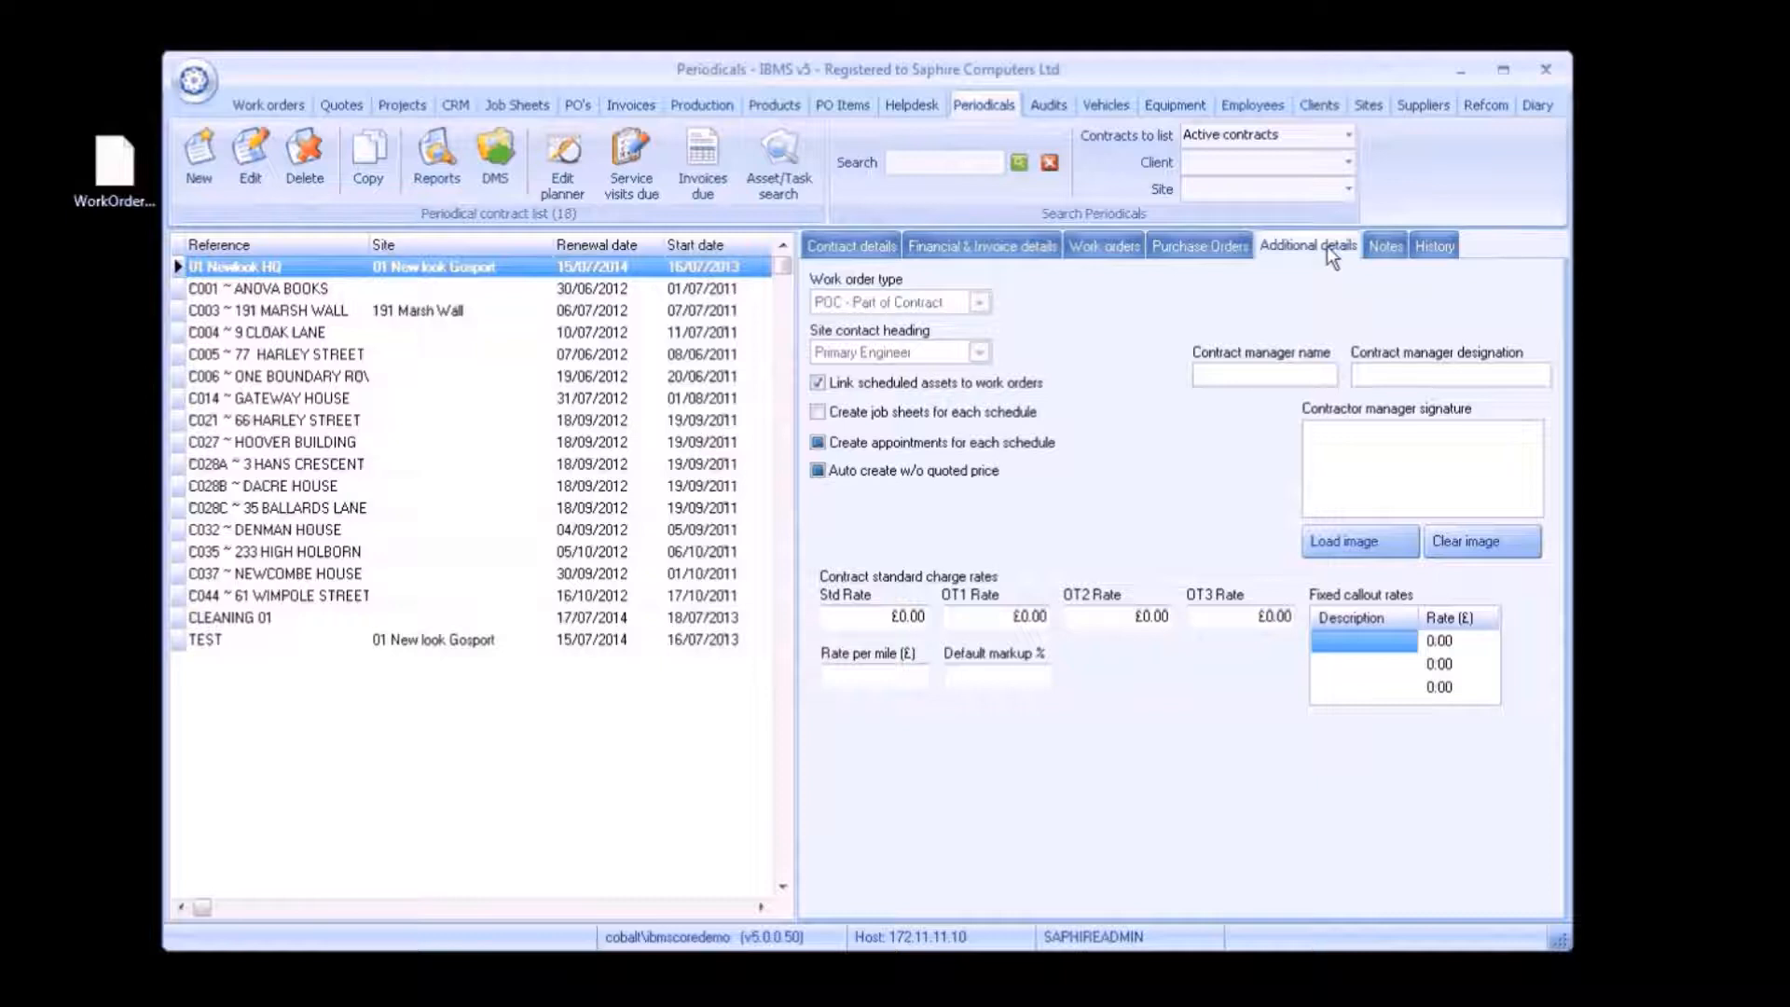
click(1387, 248)
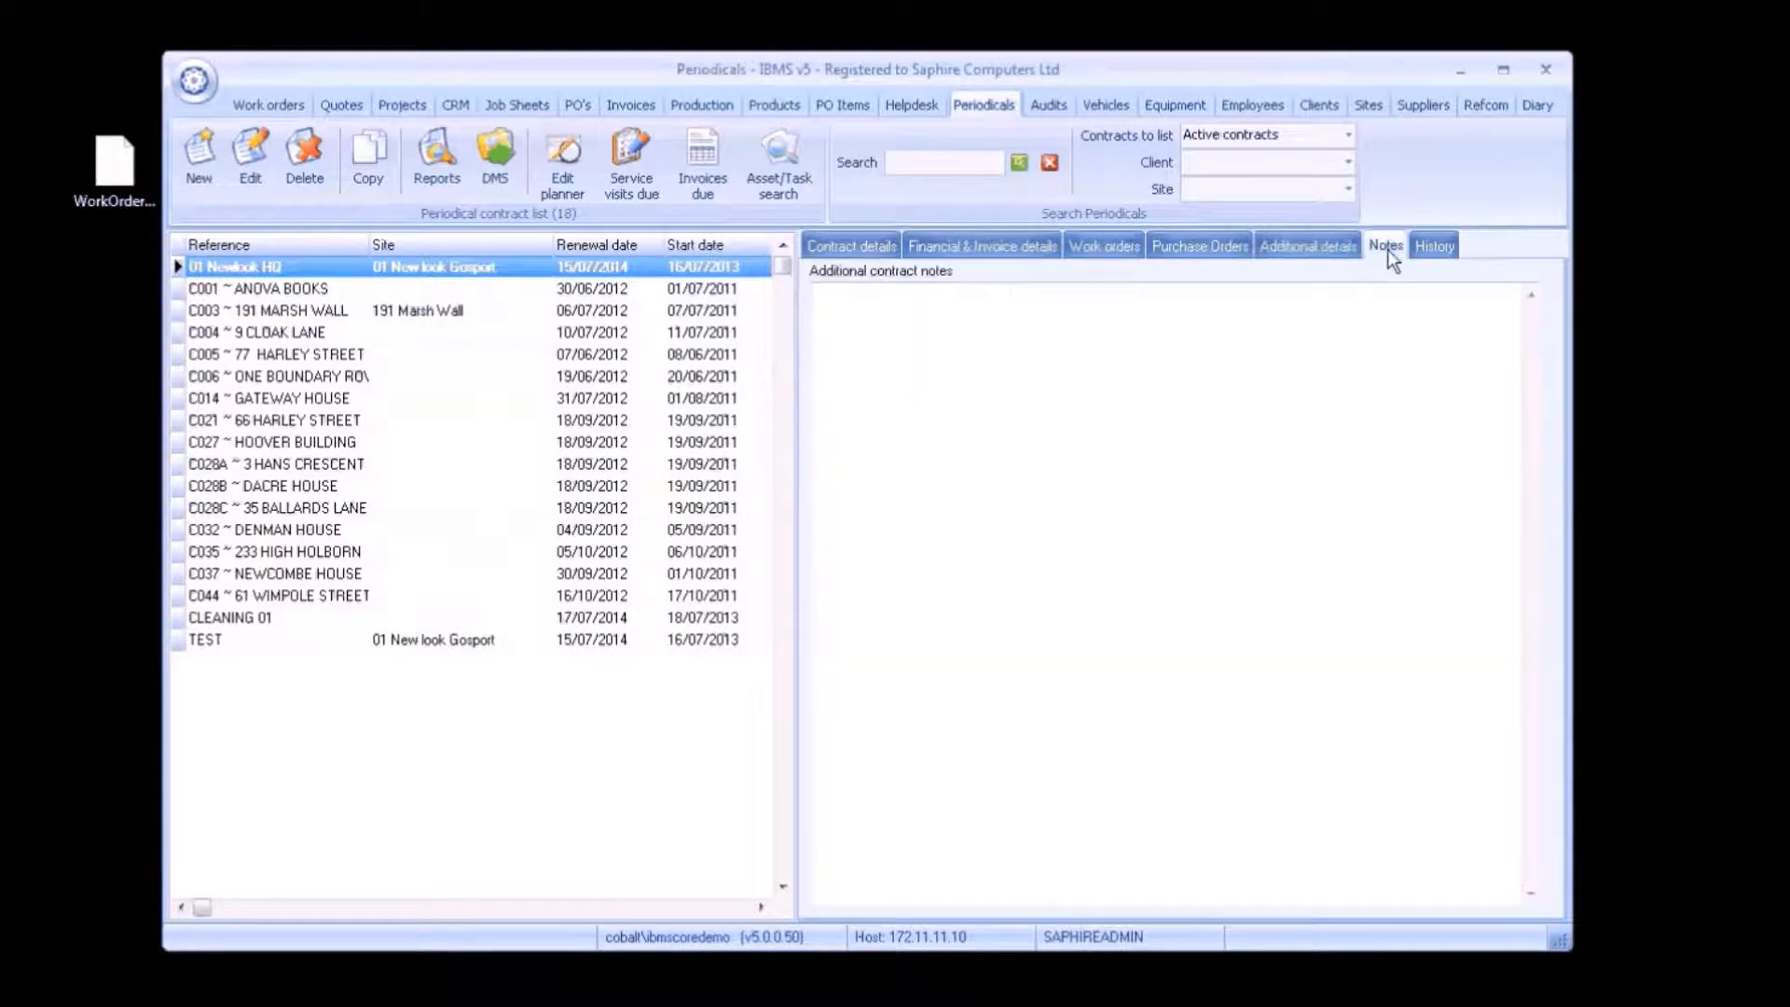
click(1435, 250)
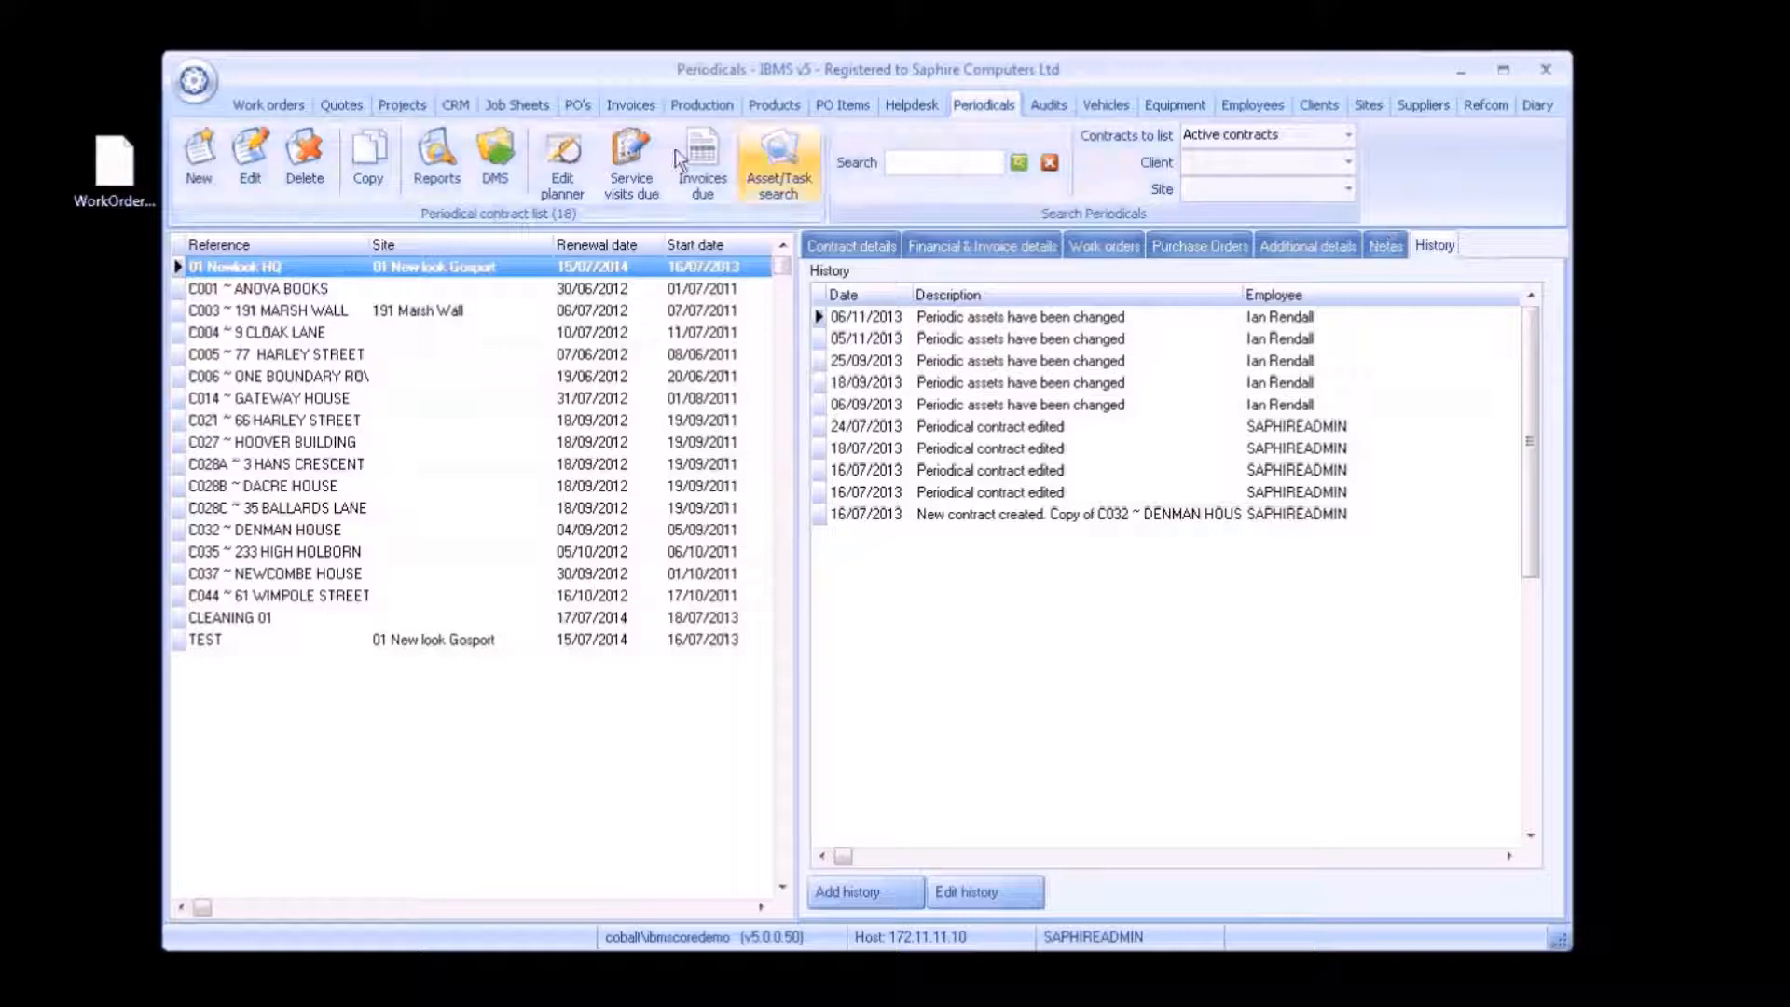
Open the contract's periodical planner and examine the Weekly Bell Test task's details, images and maintenance schedule text.
click(553, 154)
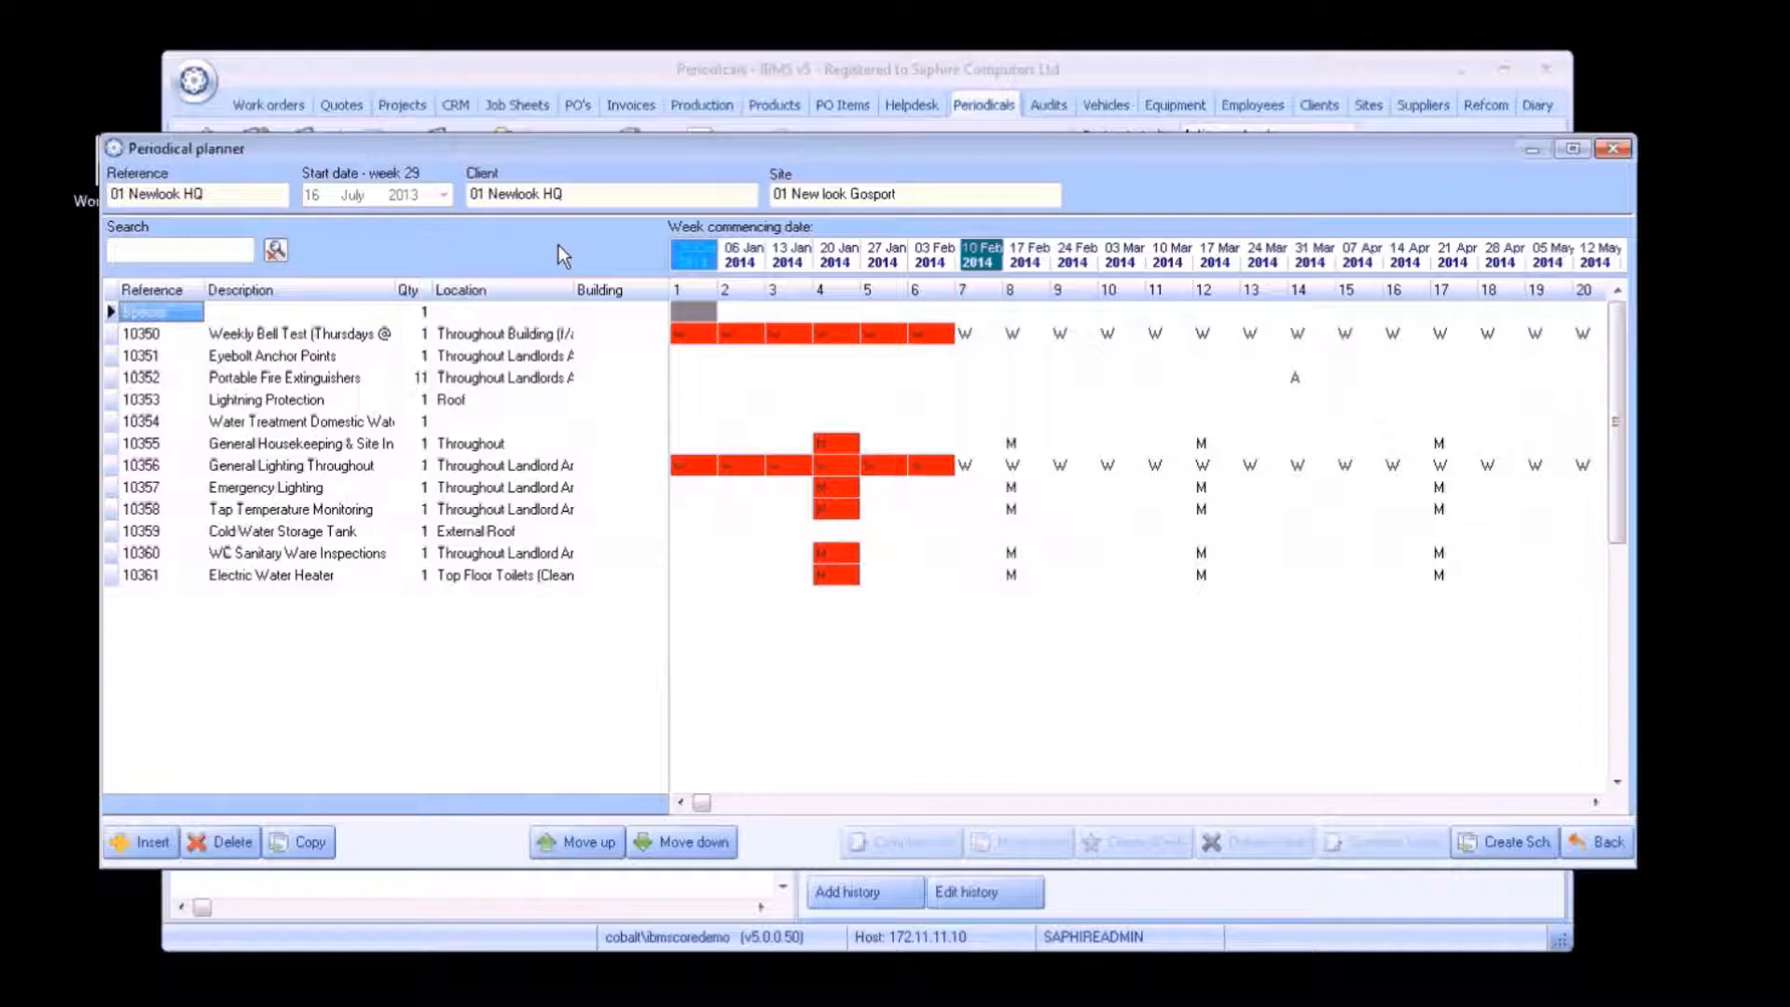
double_click(523, 341)
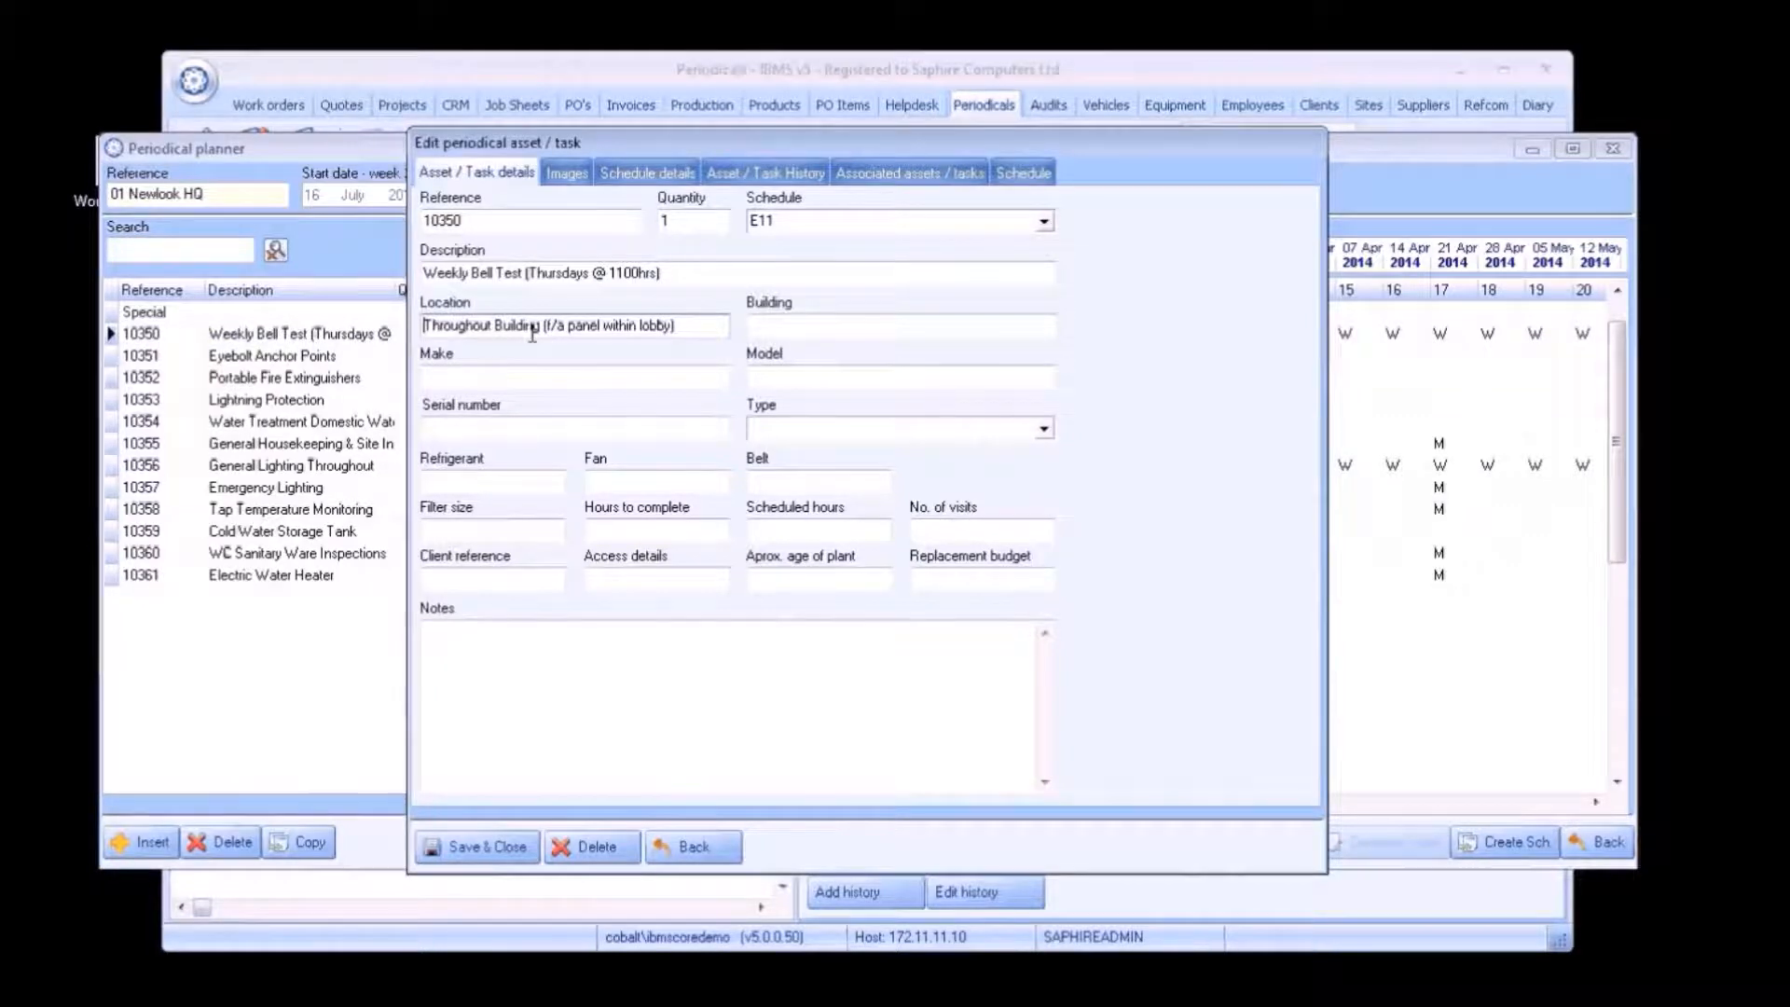
click(580, 171)
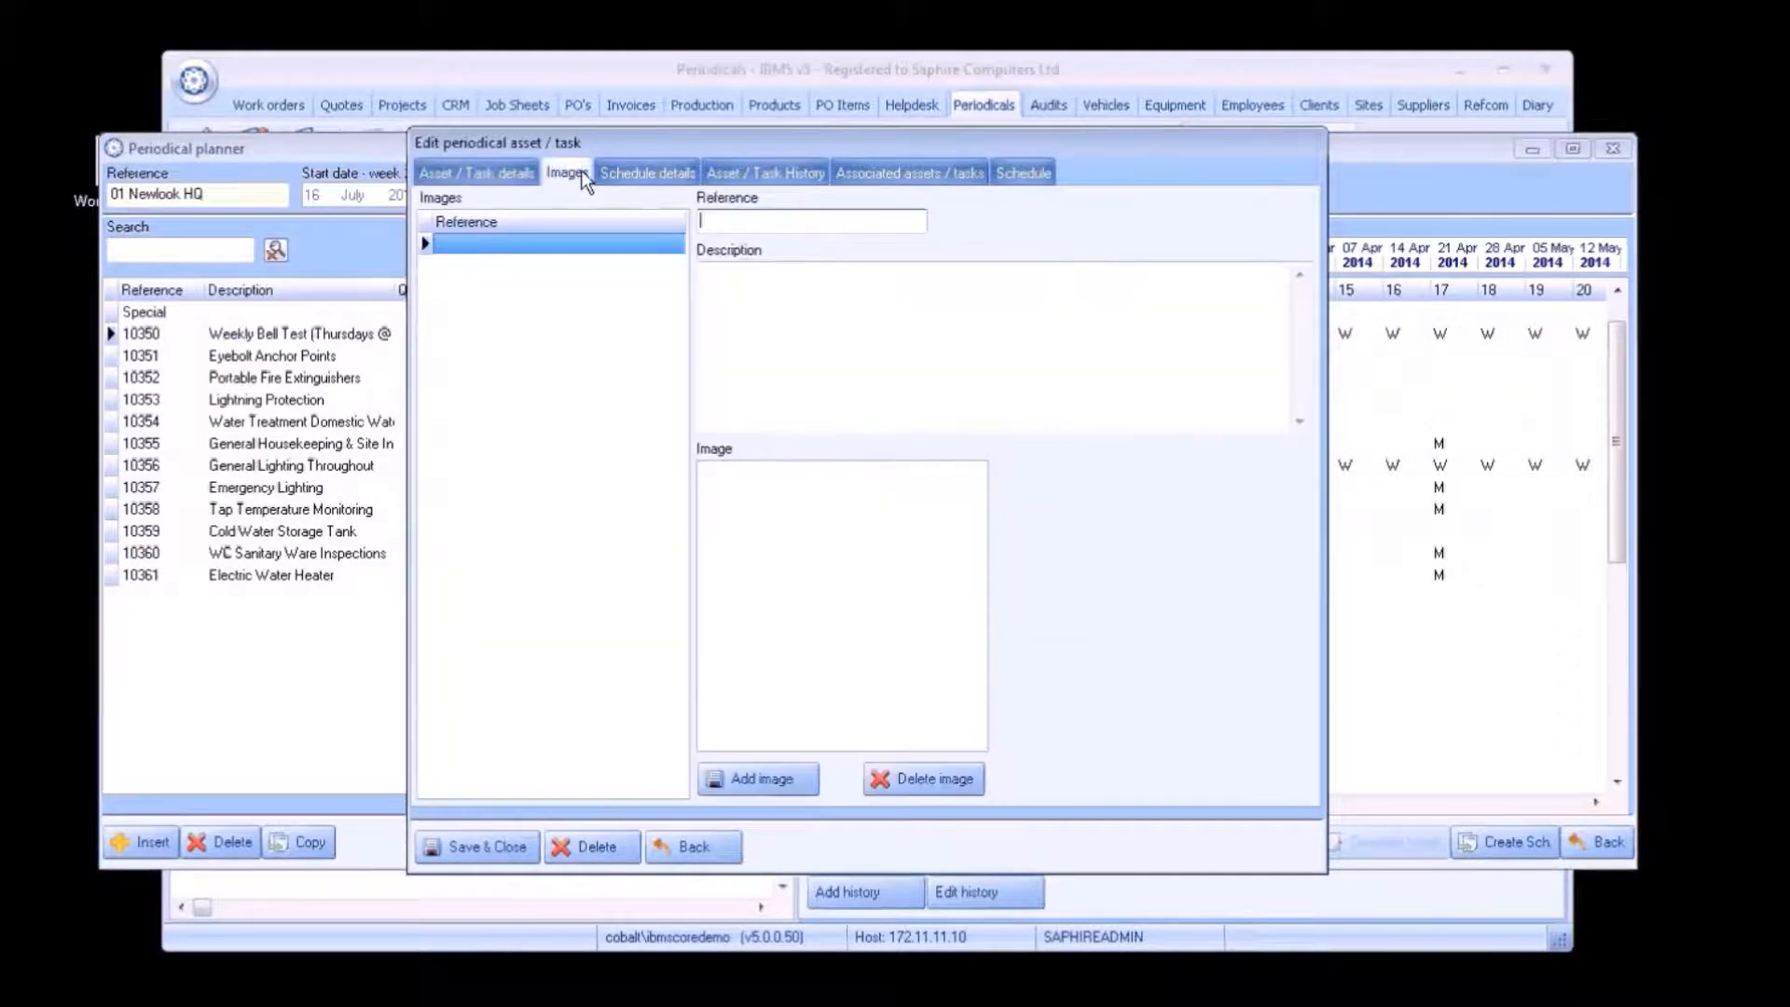
click(626, 172)
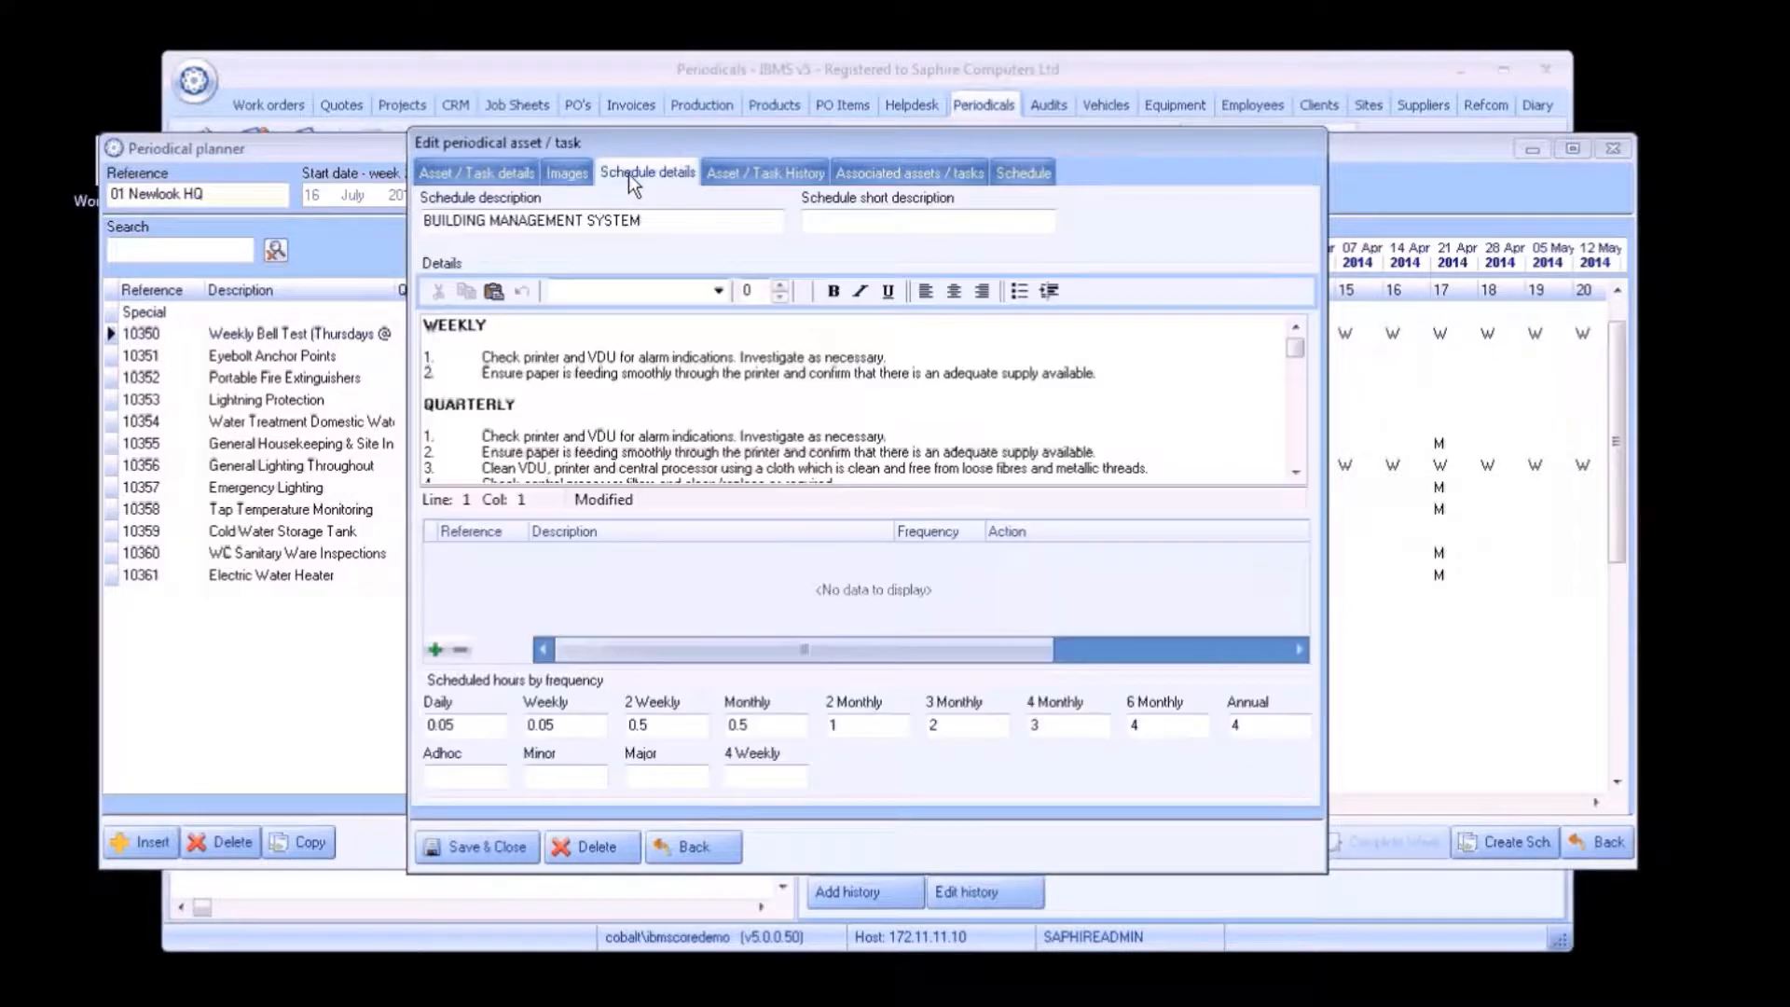
drag(890, 437, 371, 300)
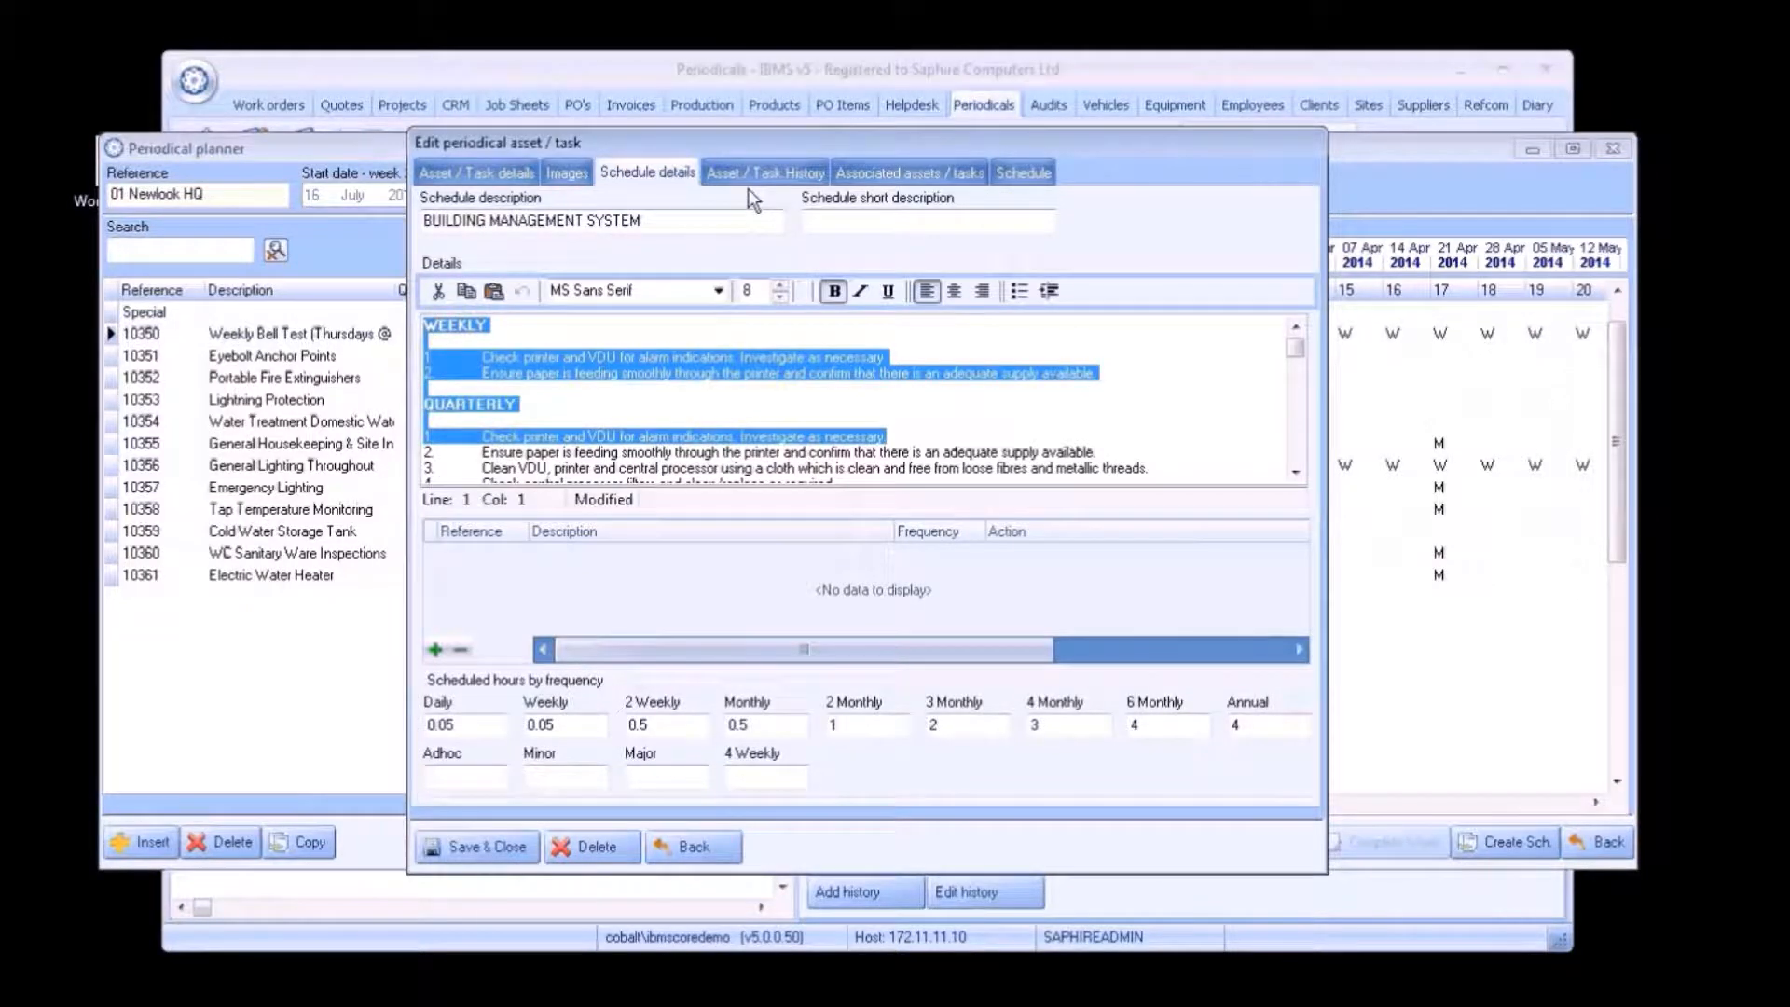
Review the Weekly Bell Test's history, associated assets and weekly schedule, save and close the task, and leave the planner.
click(770, 173)
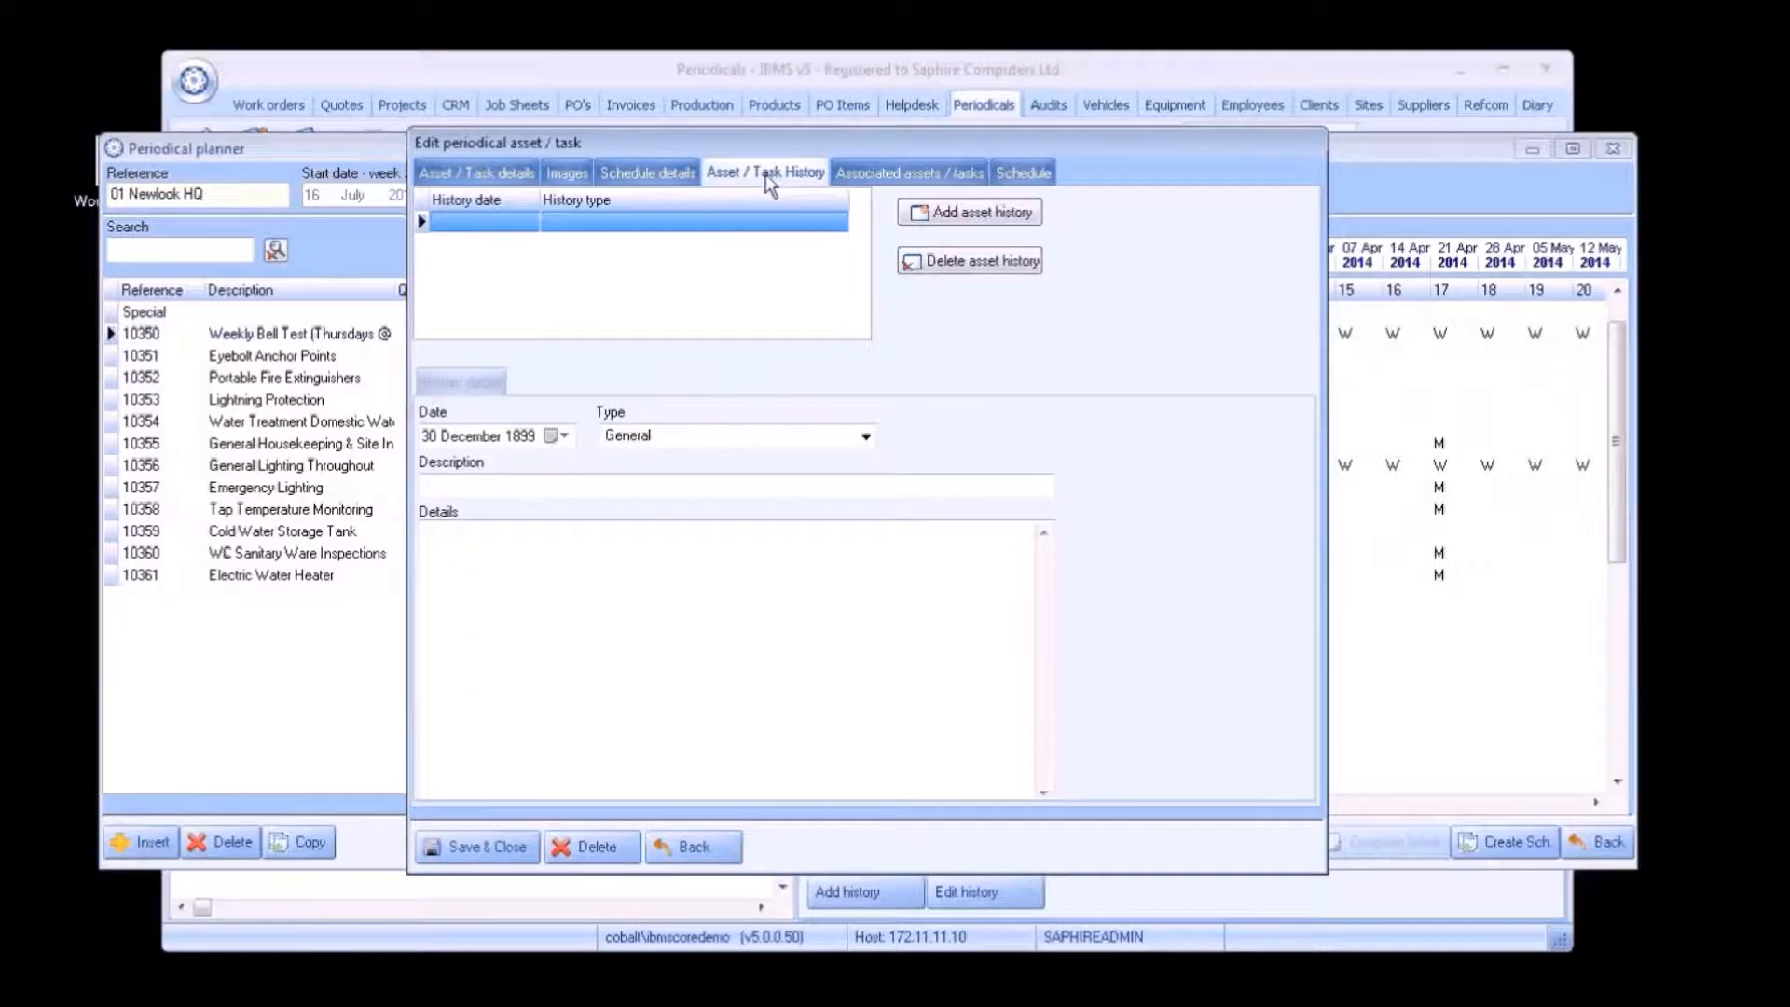
click(909, 177)
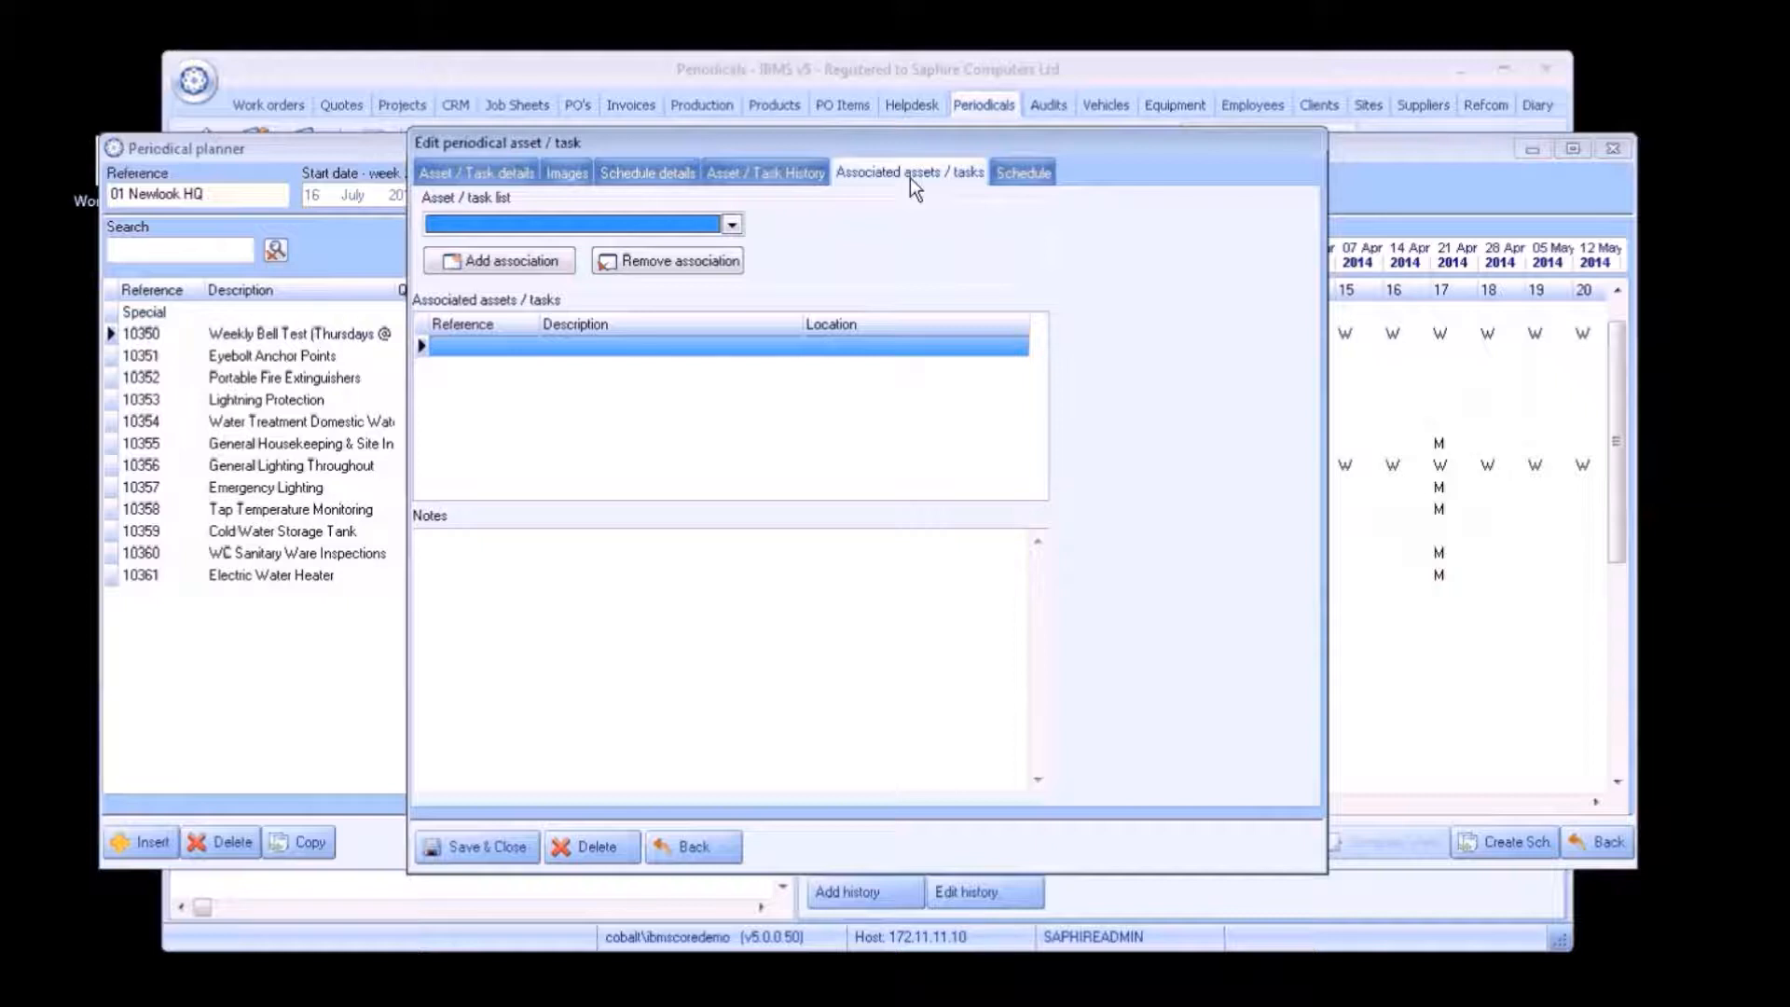
click(1025, 171)
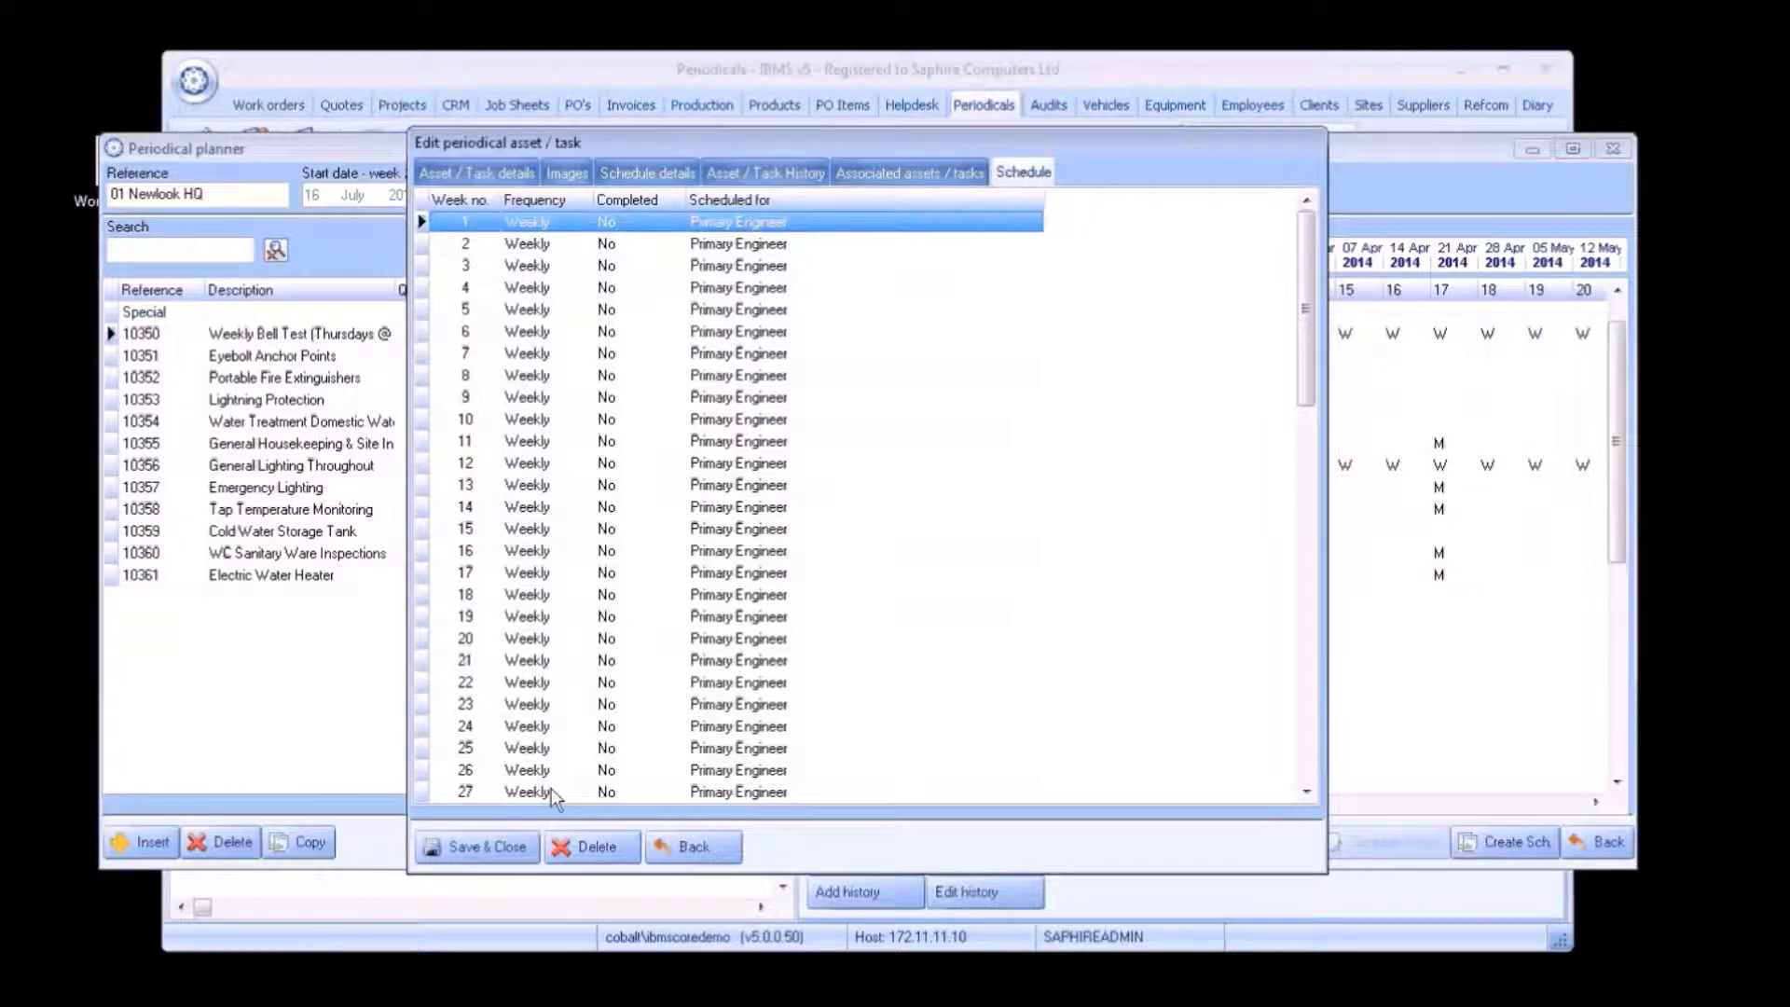
click(480, 847)
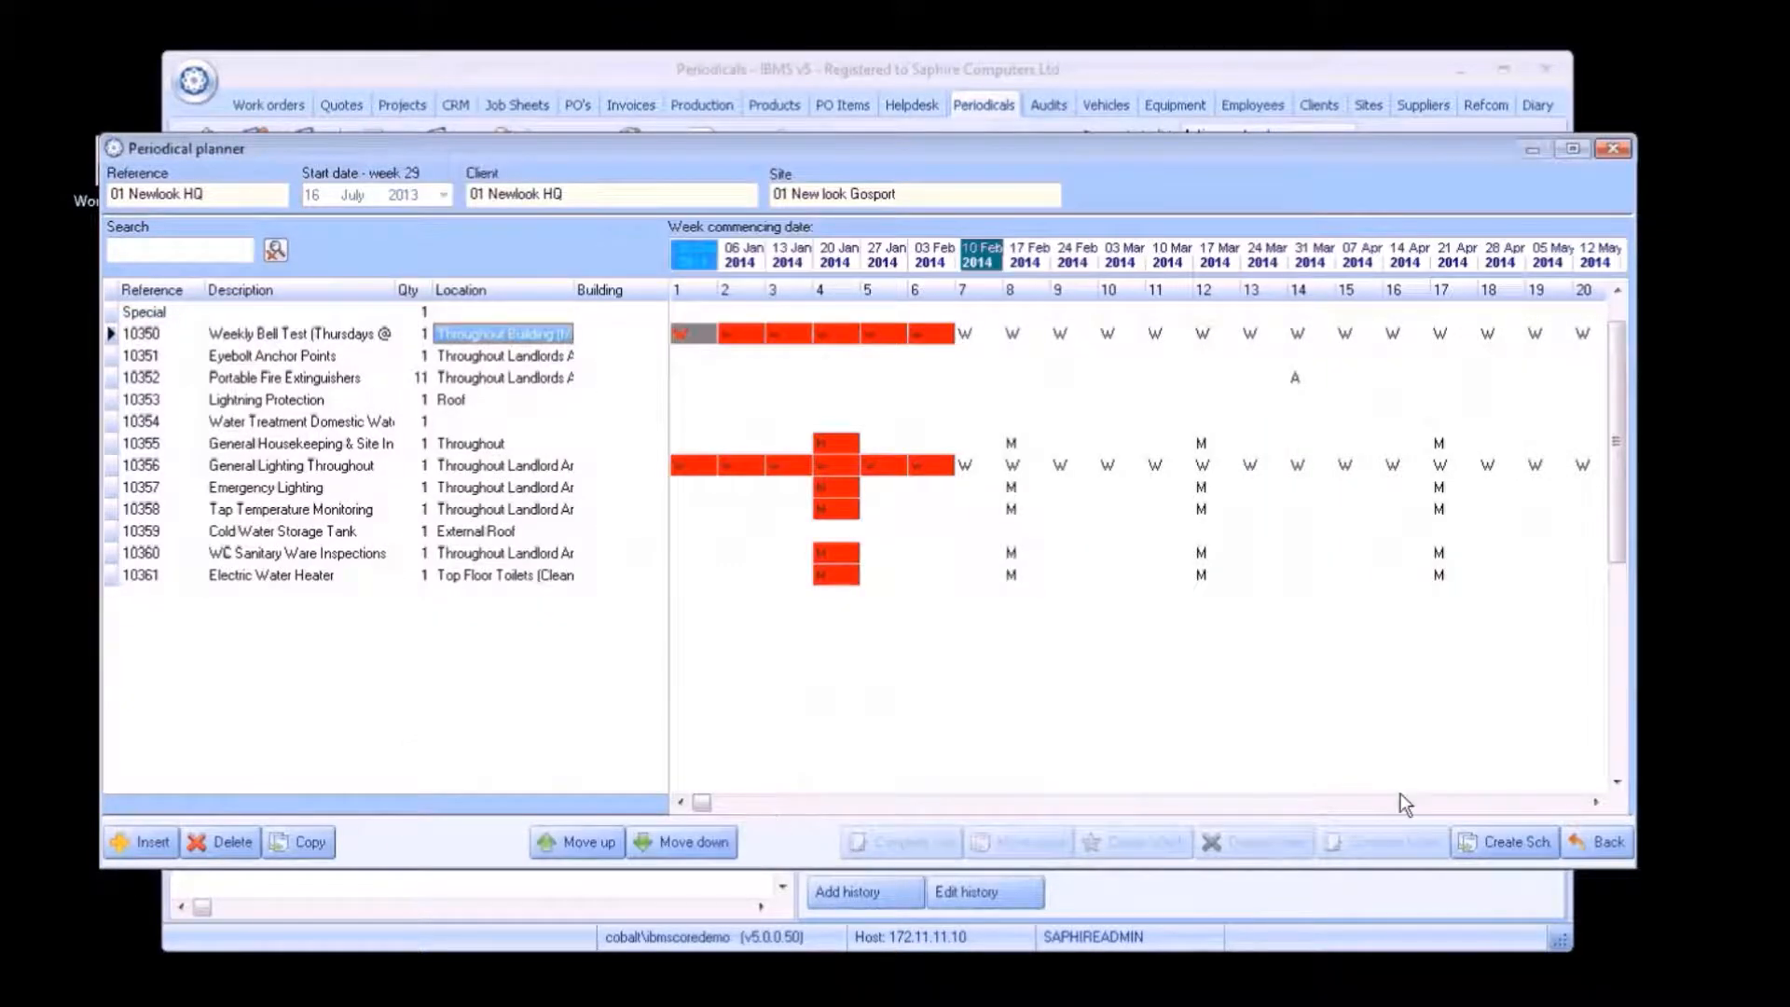
click(1596, 844)
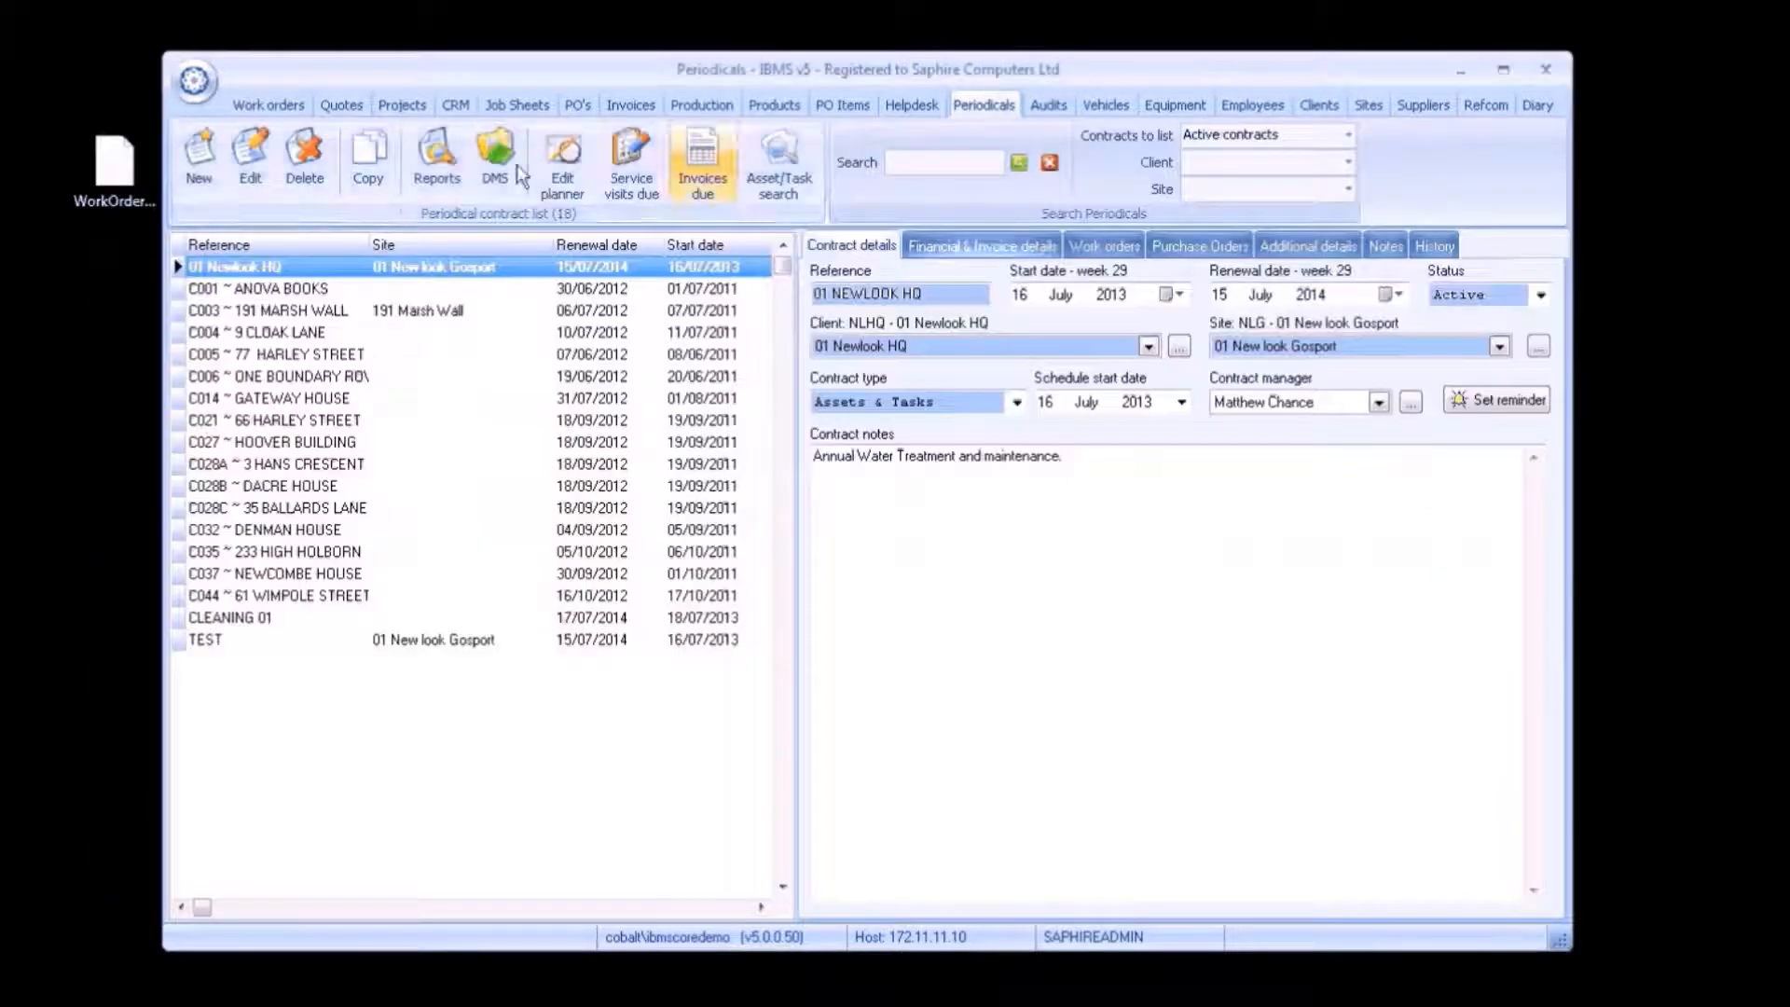
Go to the work orders, open the 01 Newlook HQ week 34 - 2013 work order for editing, and exit without saving.
click(273, 104)
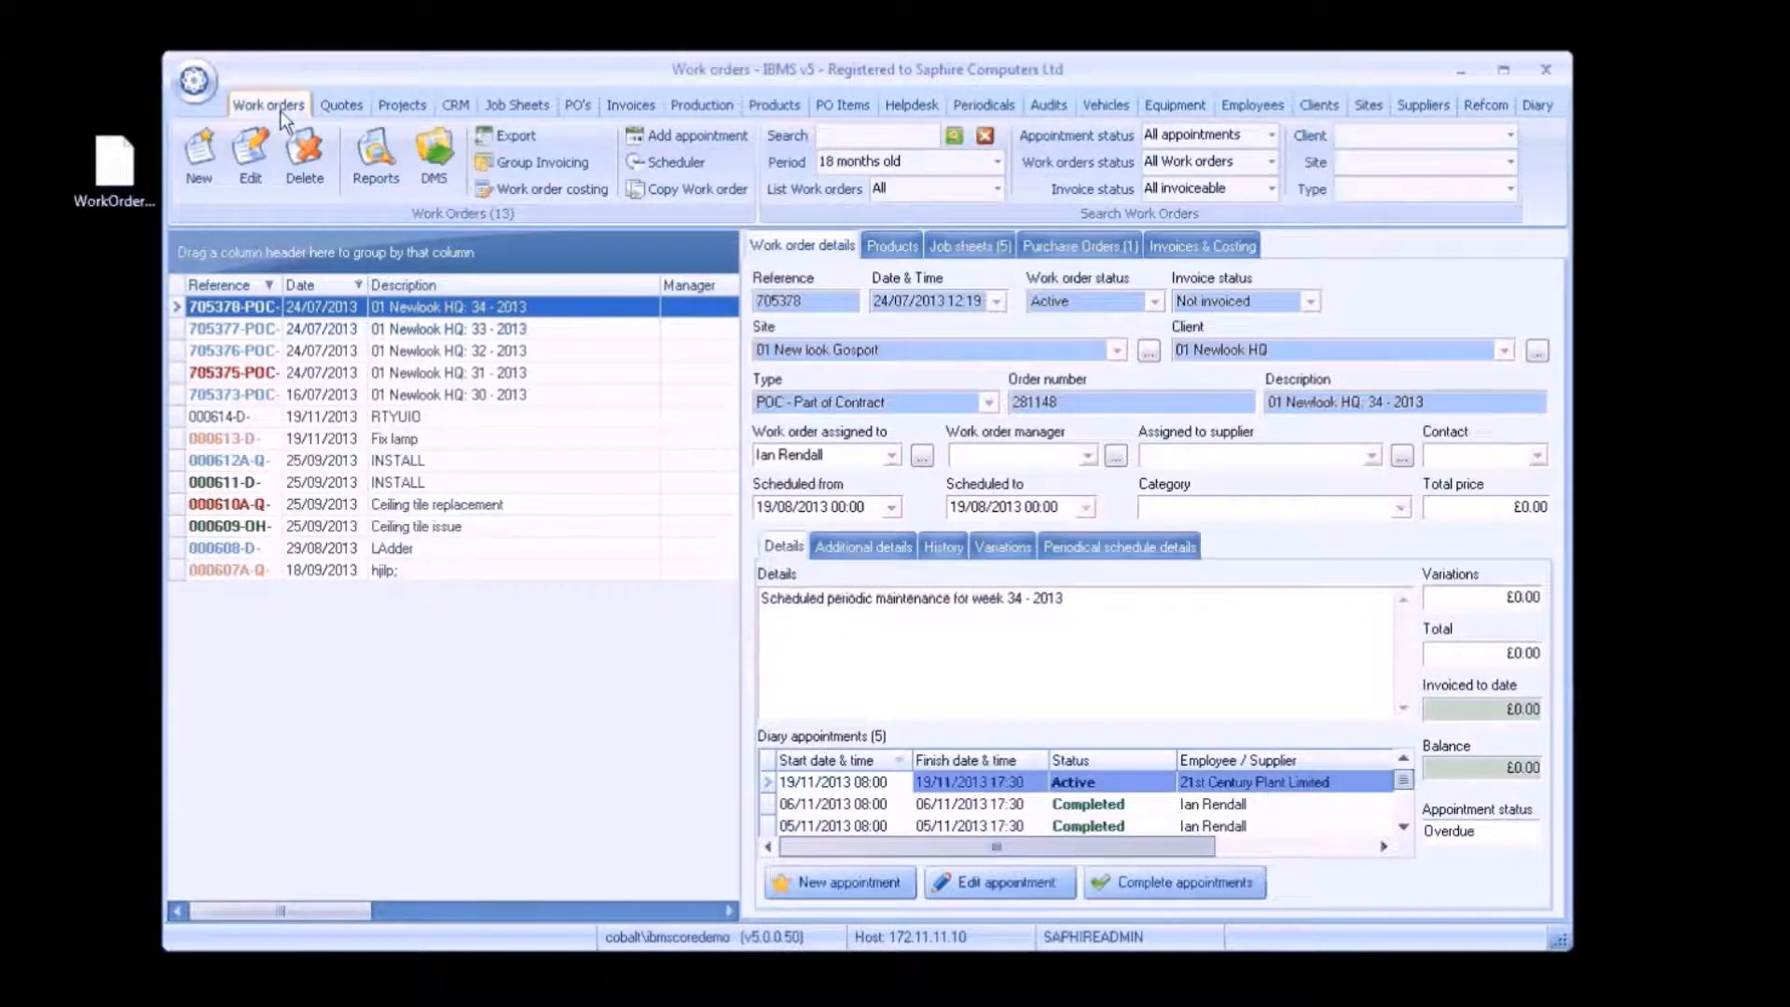
click(252, 144)
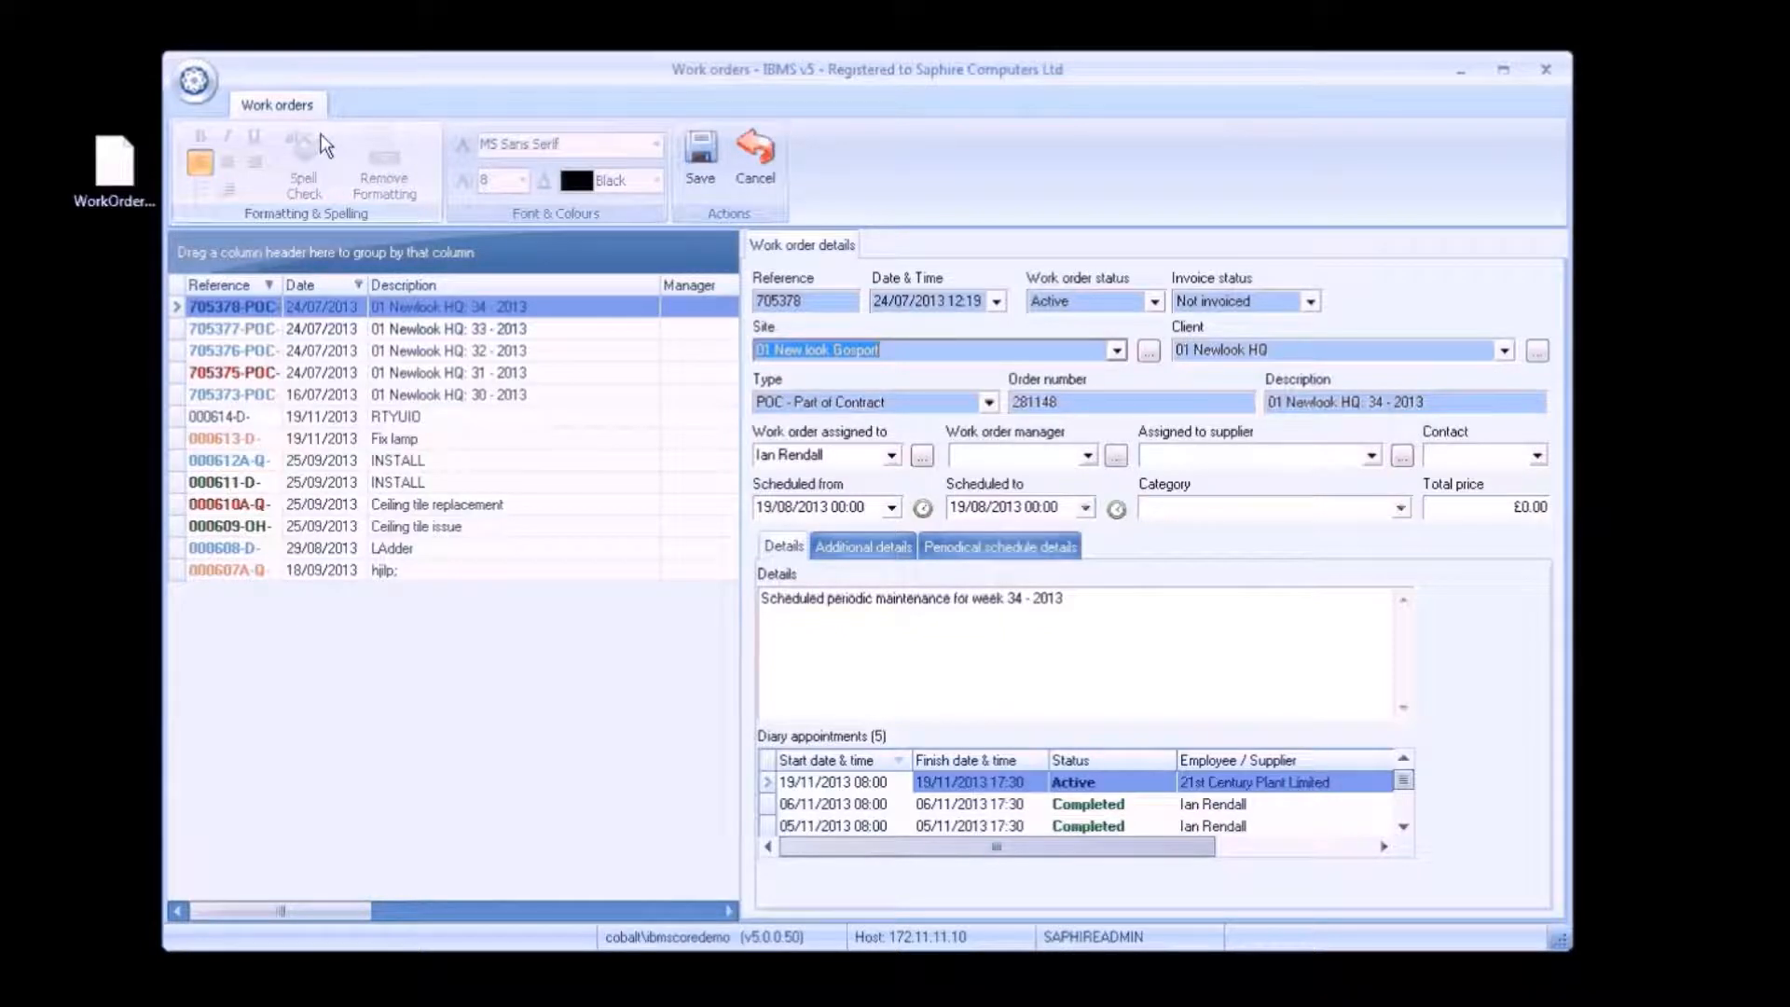
click(764, 156)
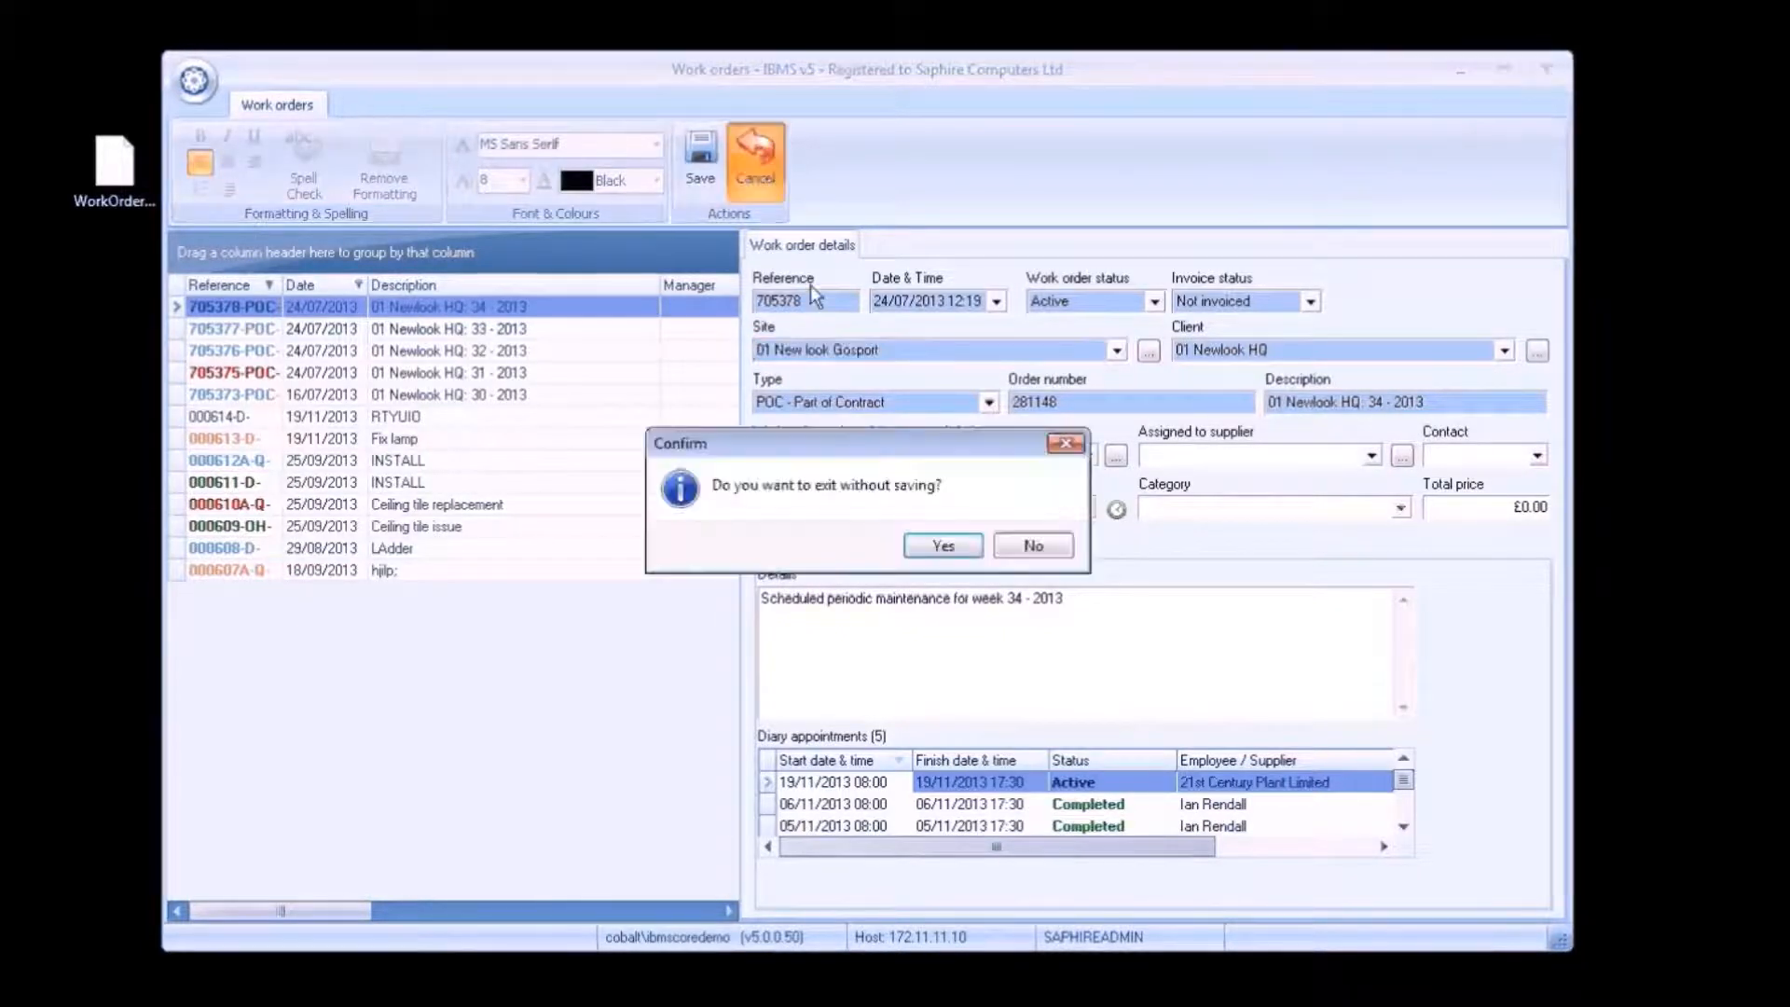
click(943, 546)
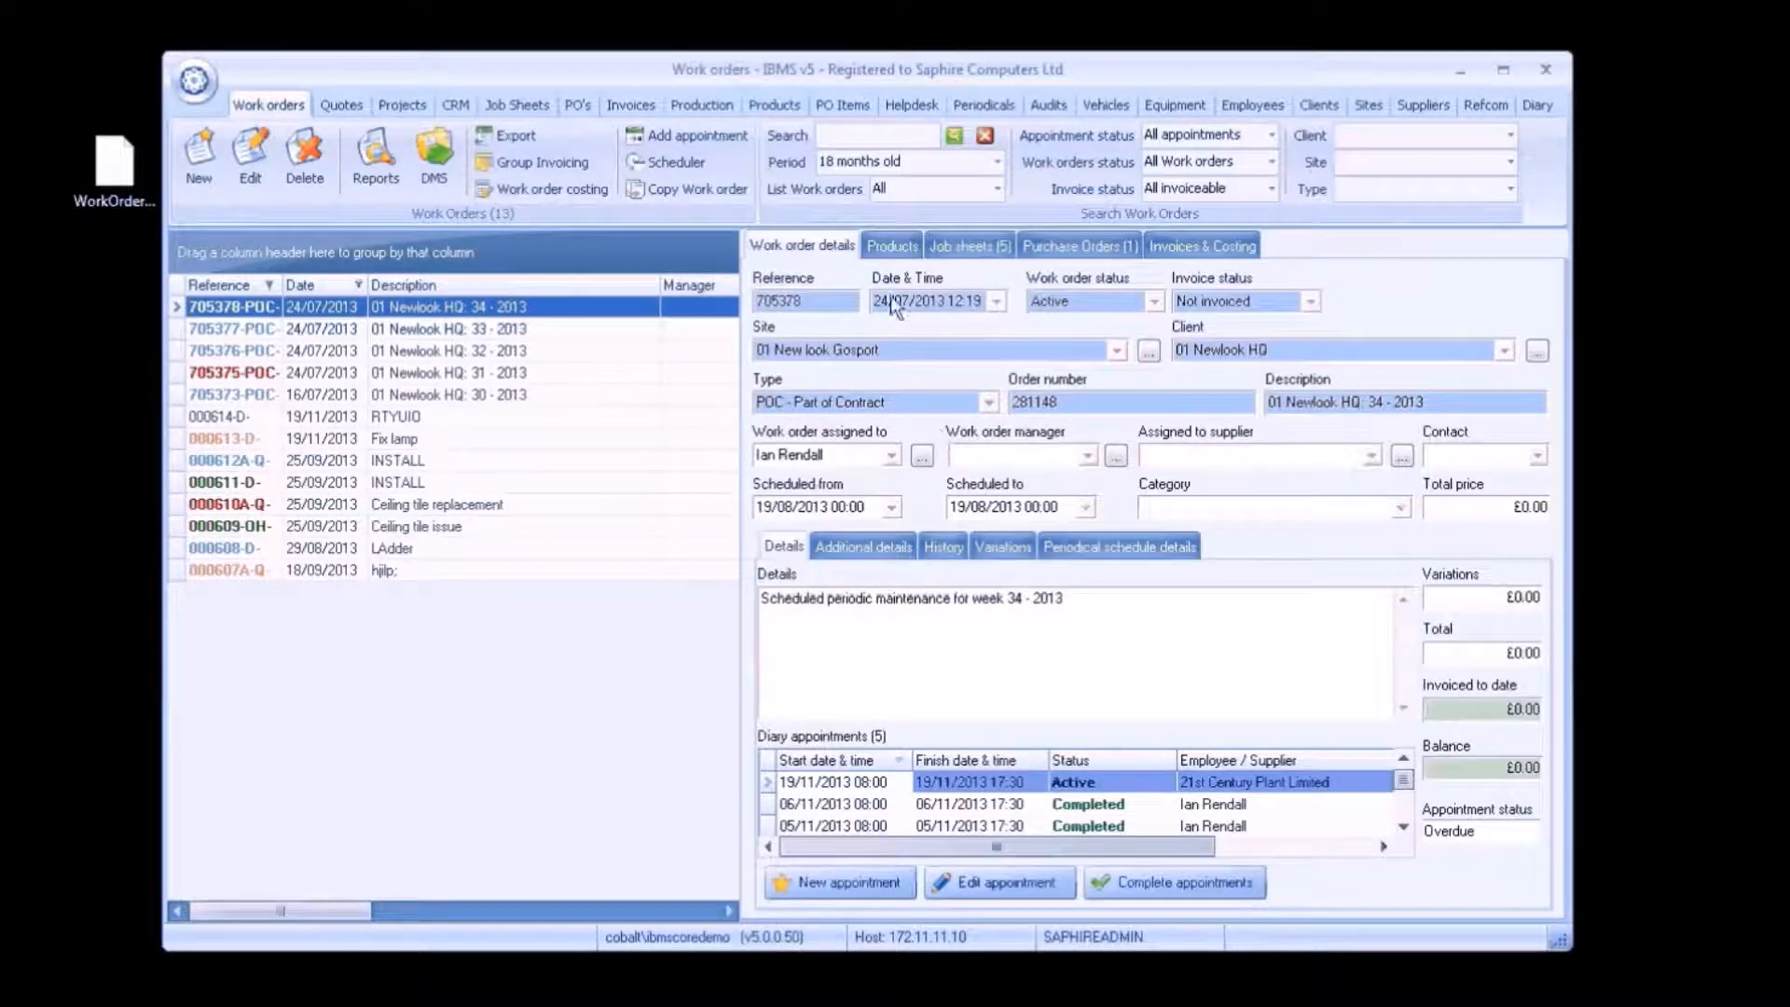
Review the work order's details and products, check the separate products section, and return to the work orders.
click(791, 248)
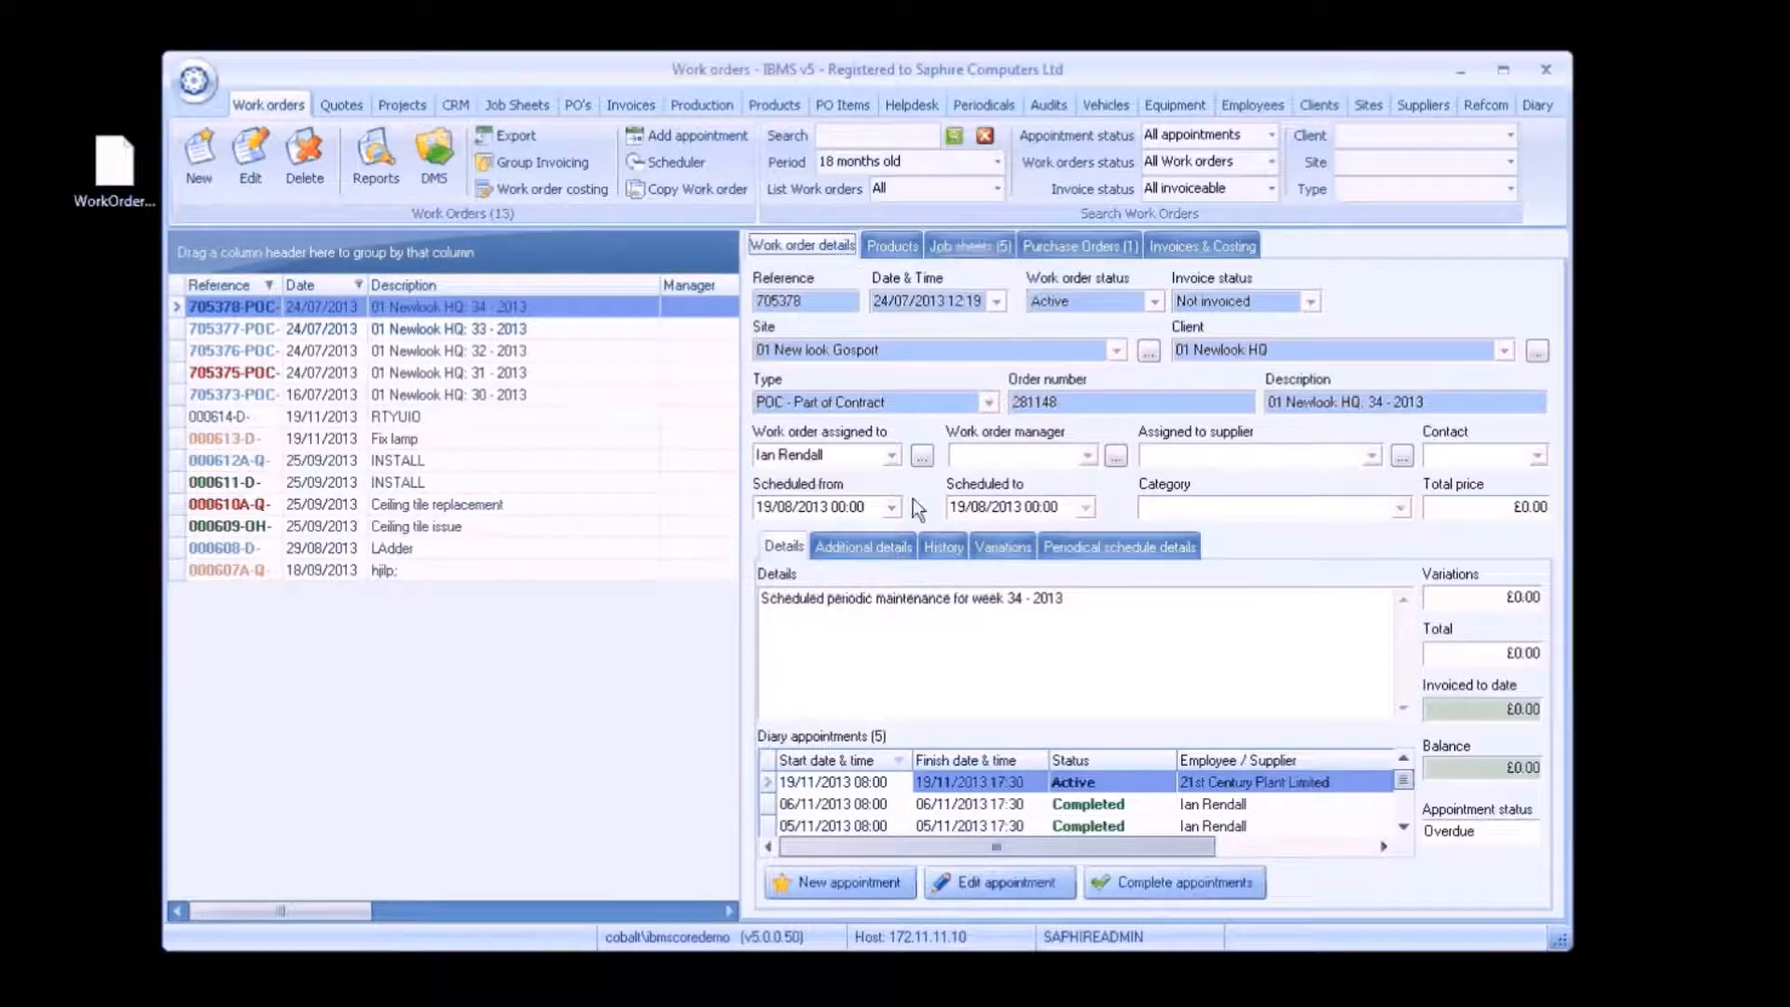
click(897, 247)
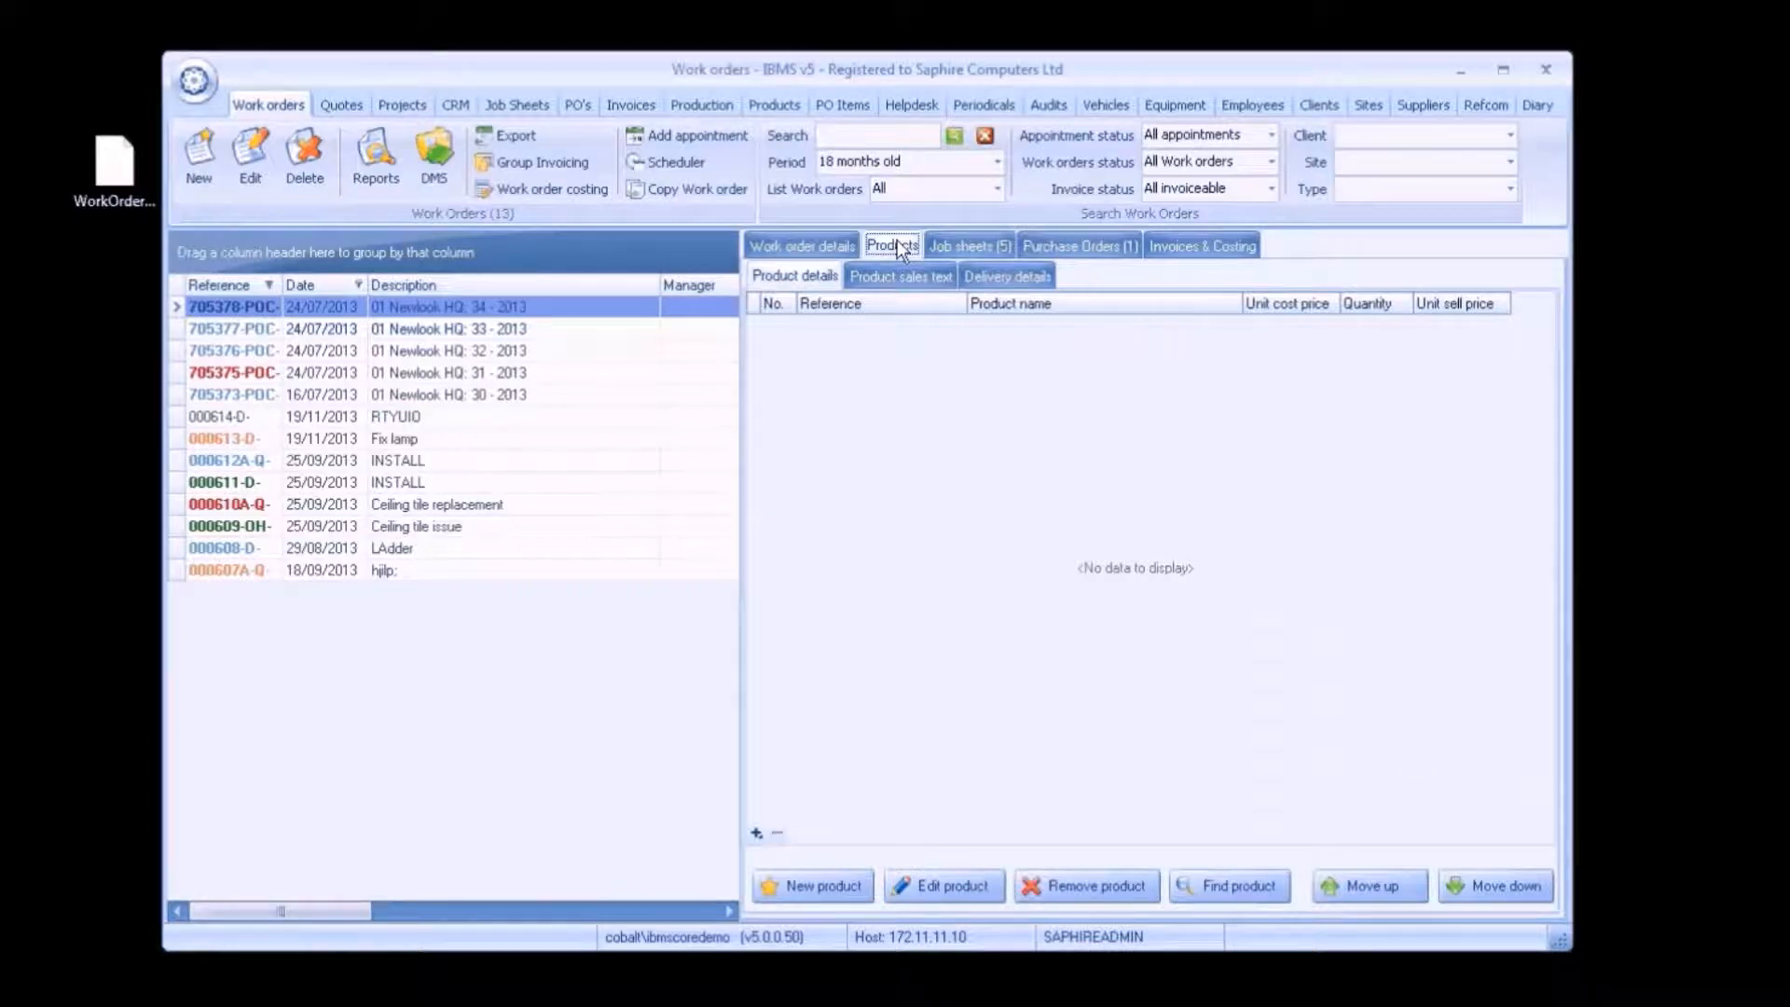
click(781, 106)
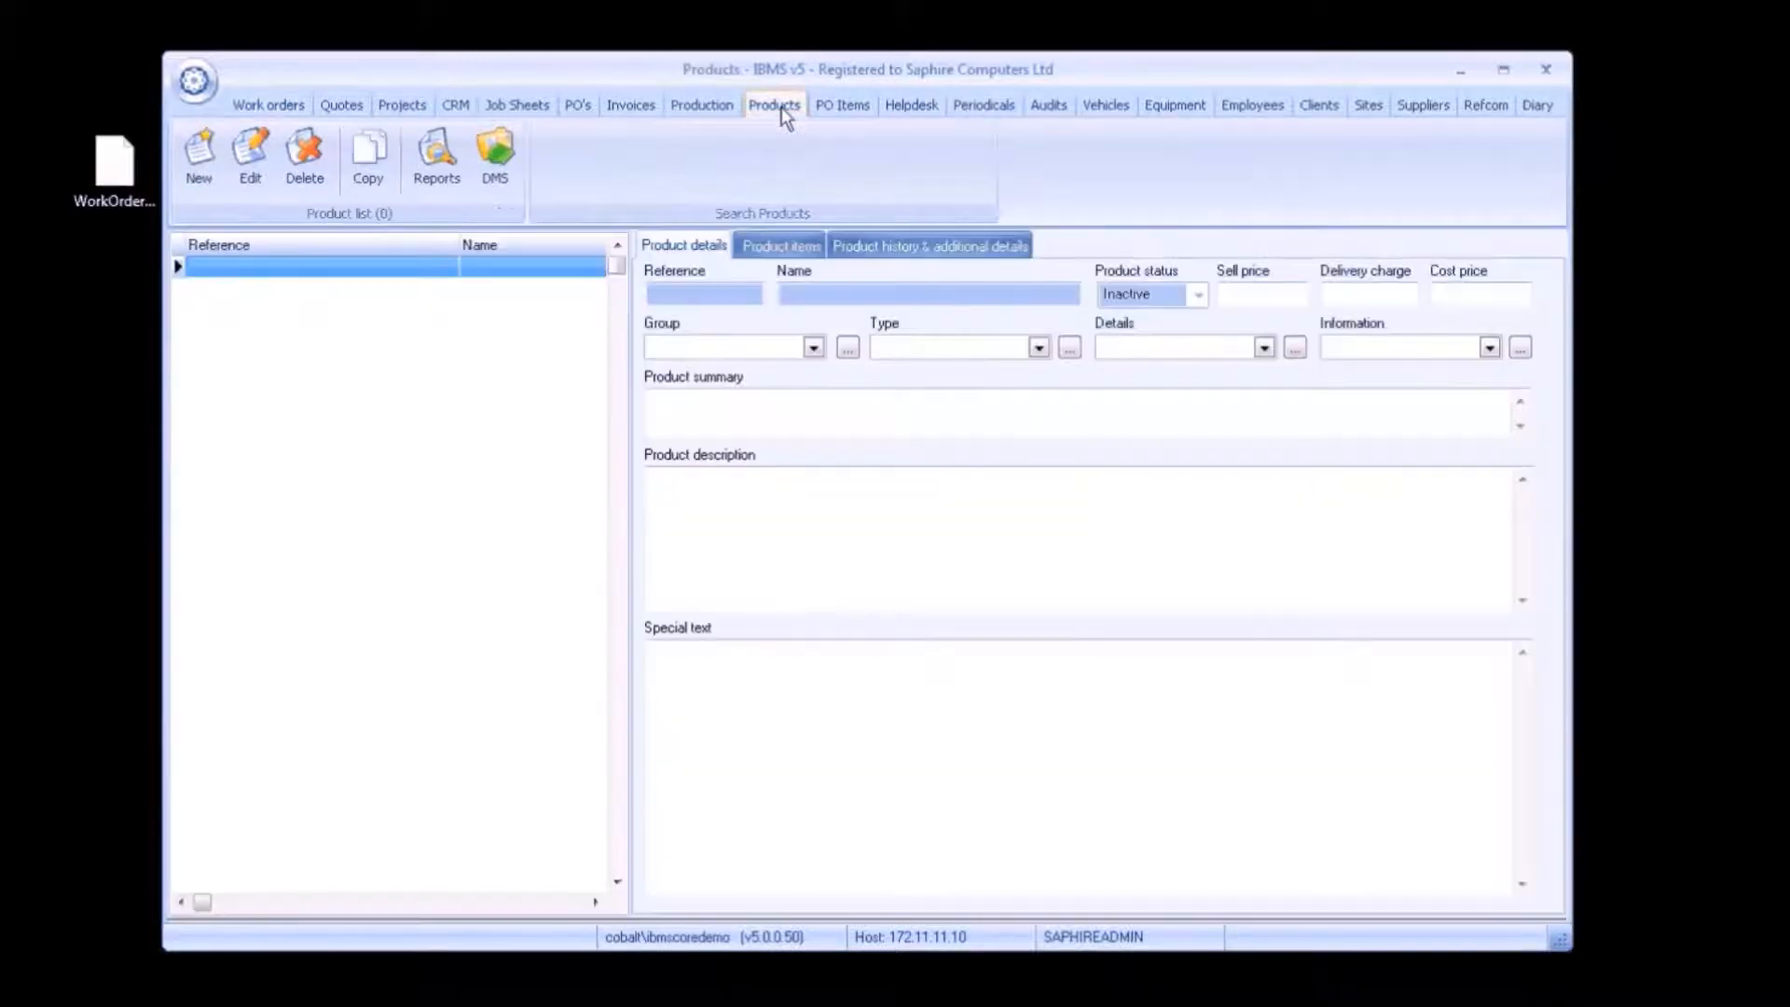
click(242, 106)
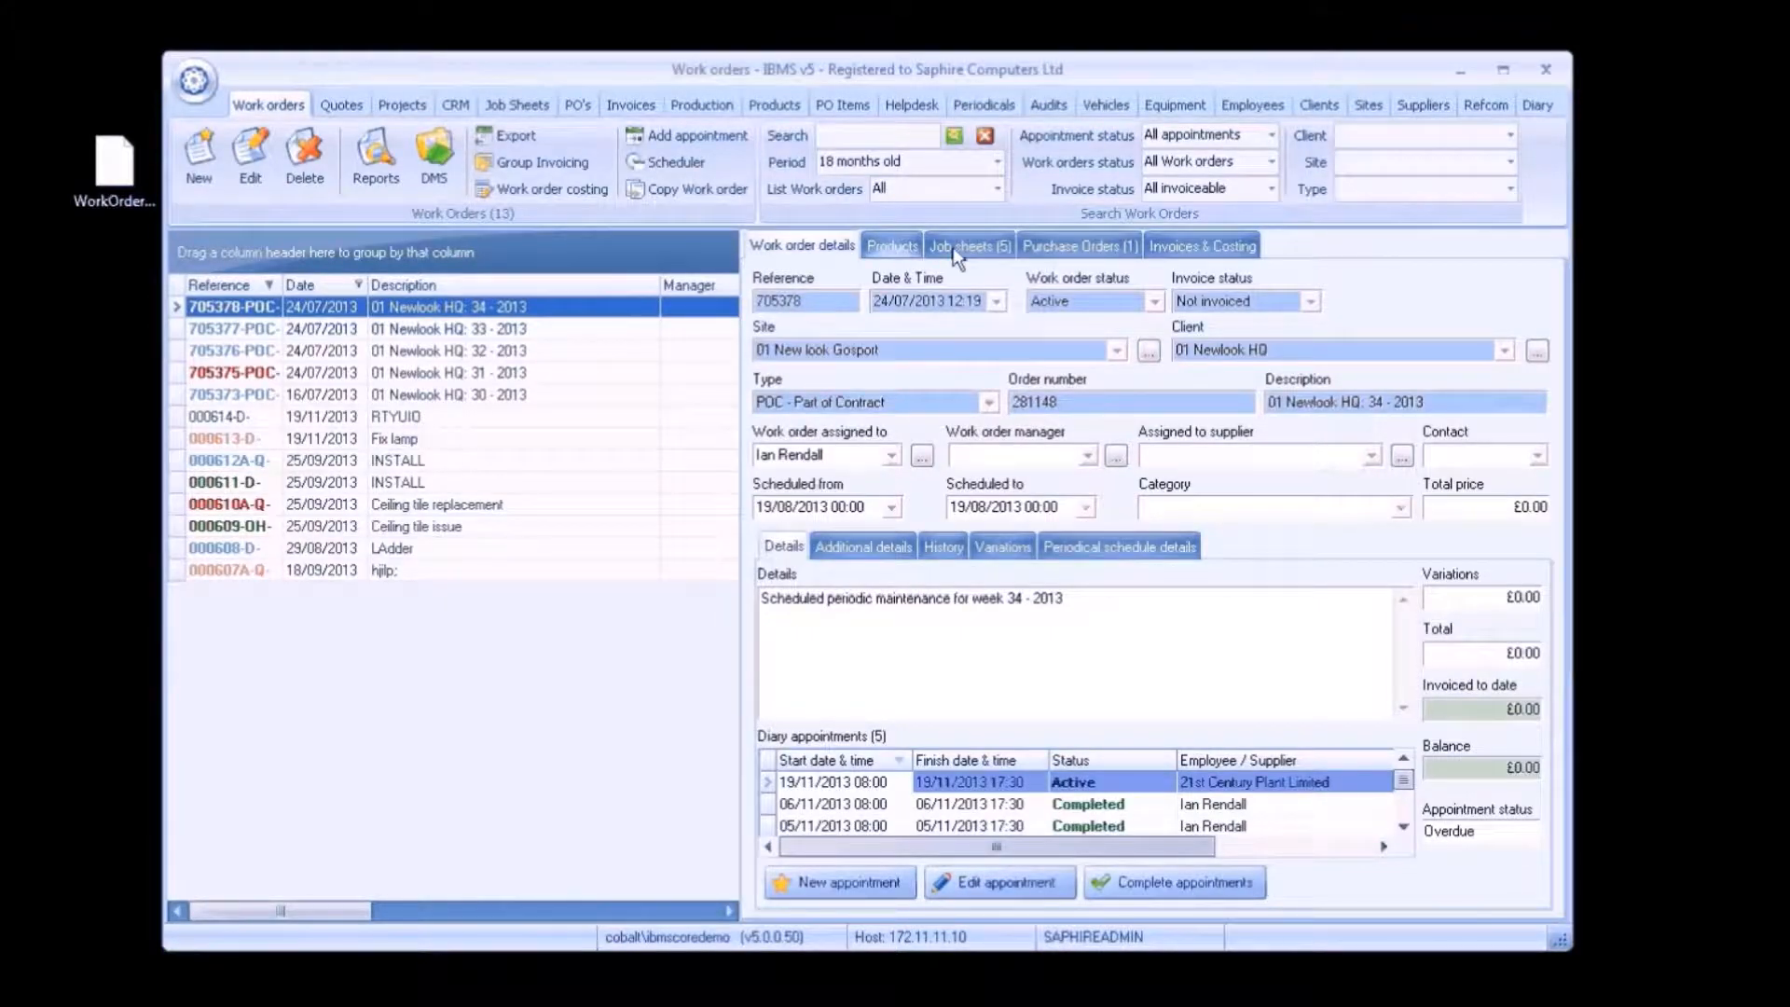
Review the work order's job sheets and purchase orders, and examine a blank new purchase order without saving it.
click(977, 249)
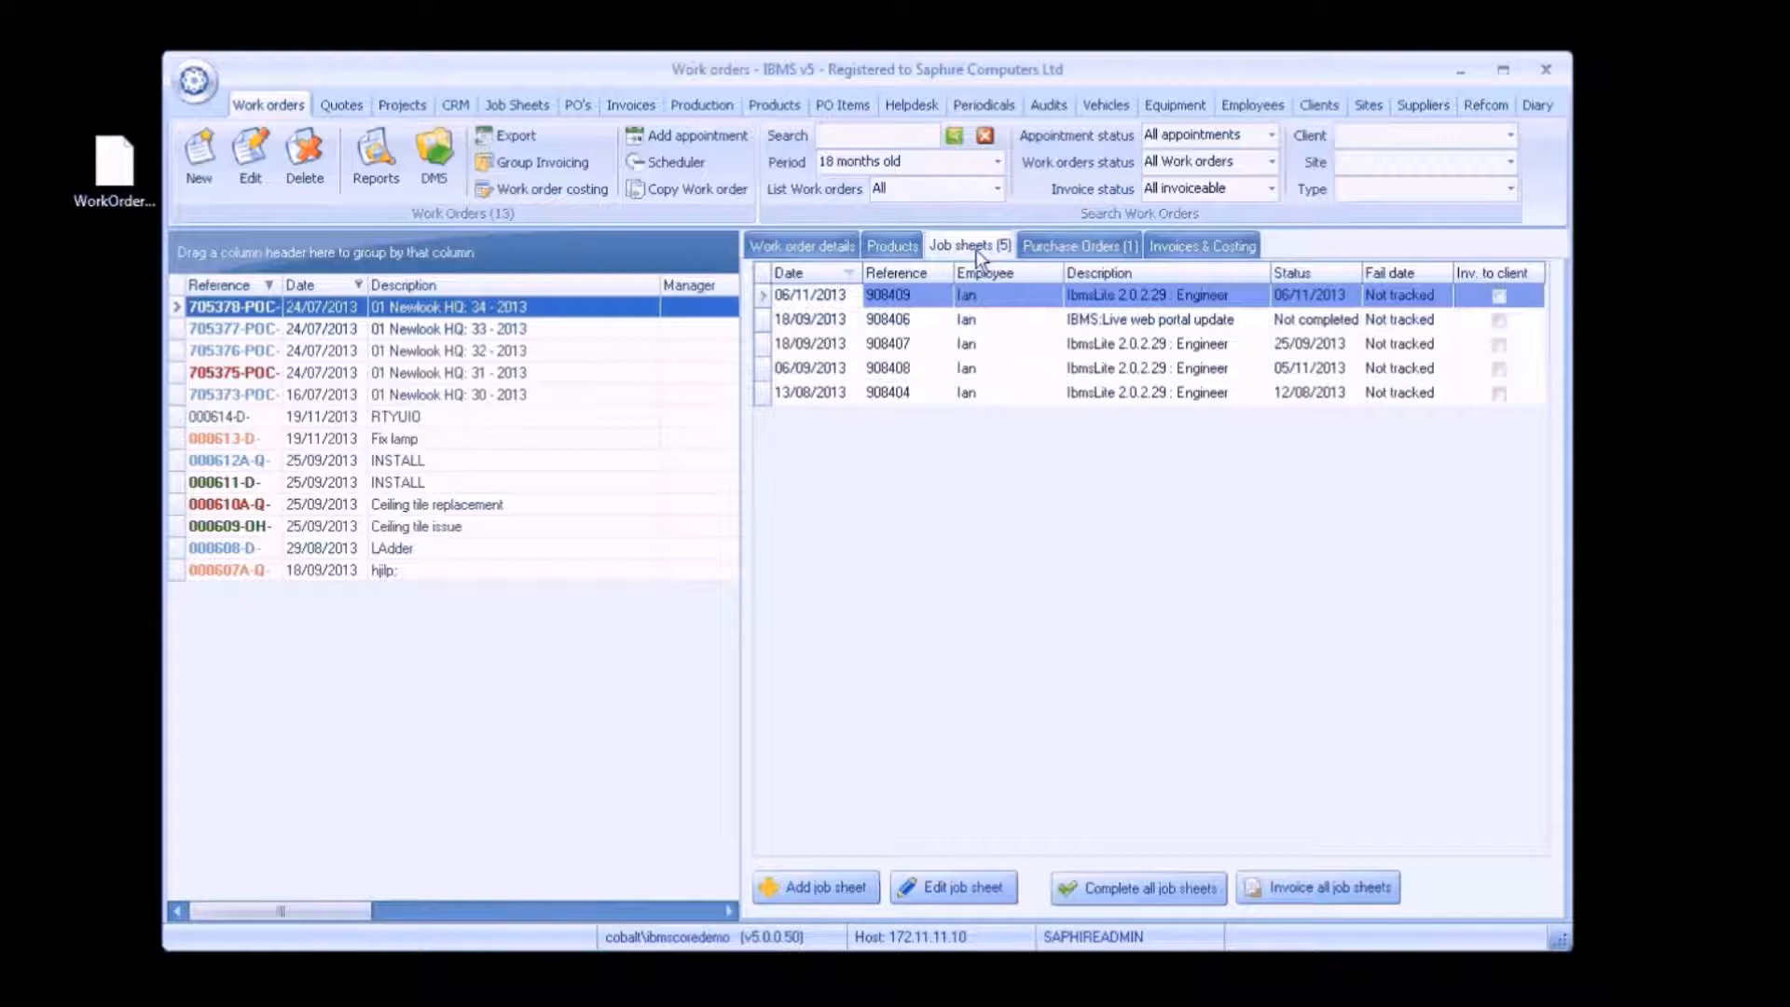
click(1067, 246)
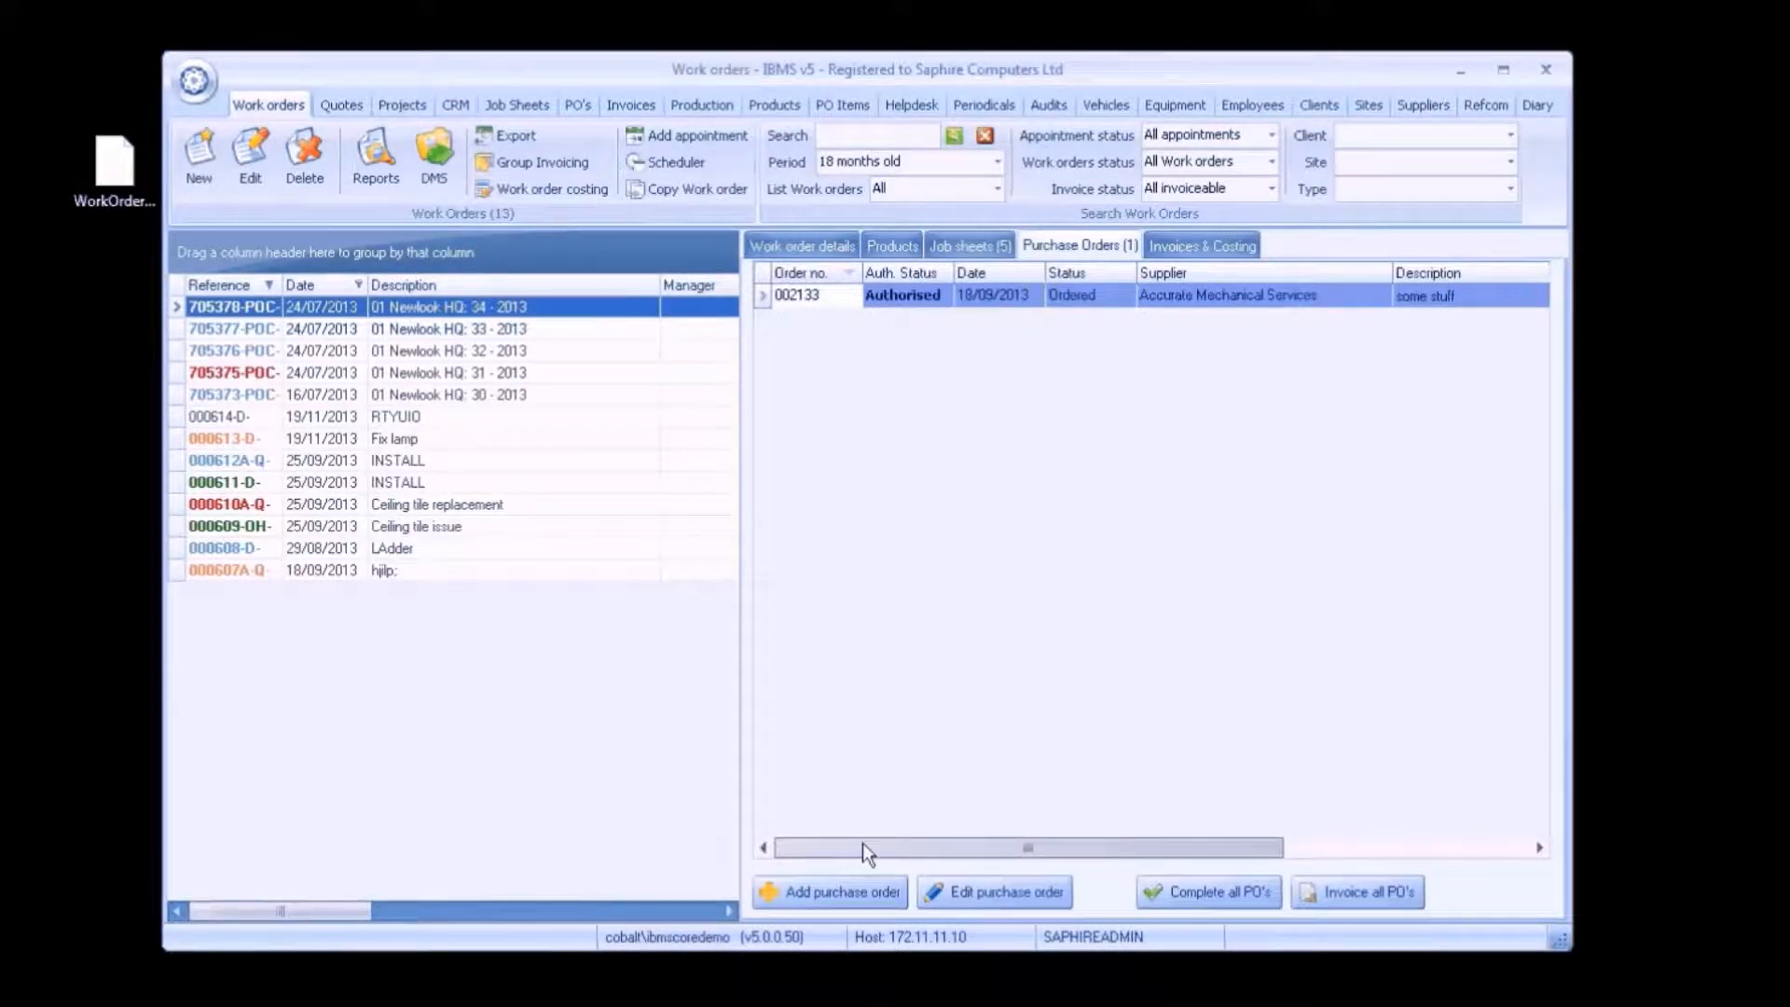
click(844, 895)
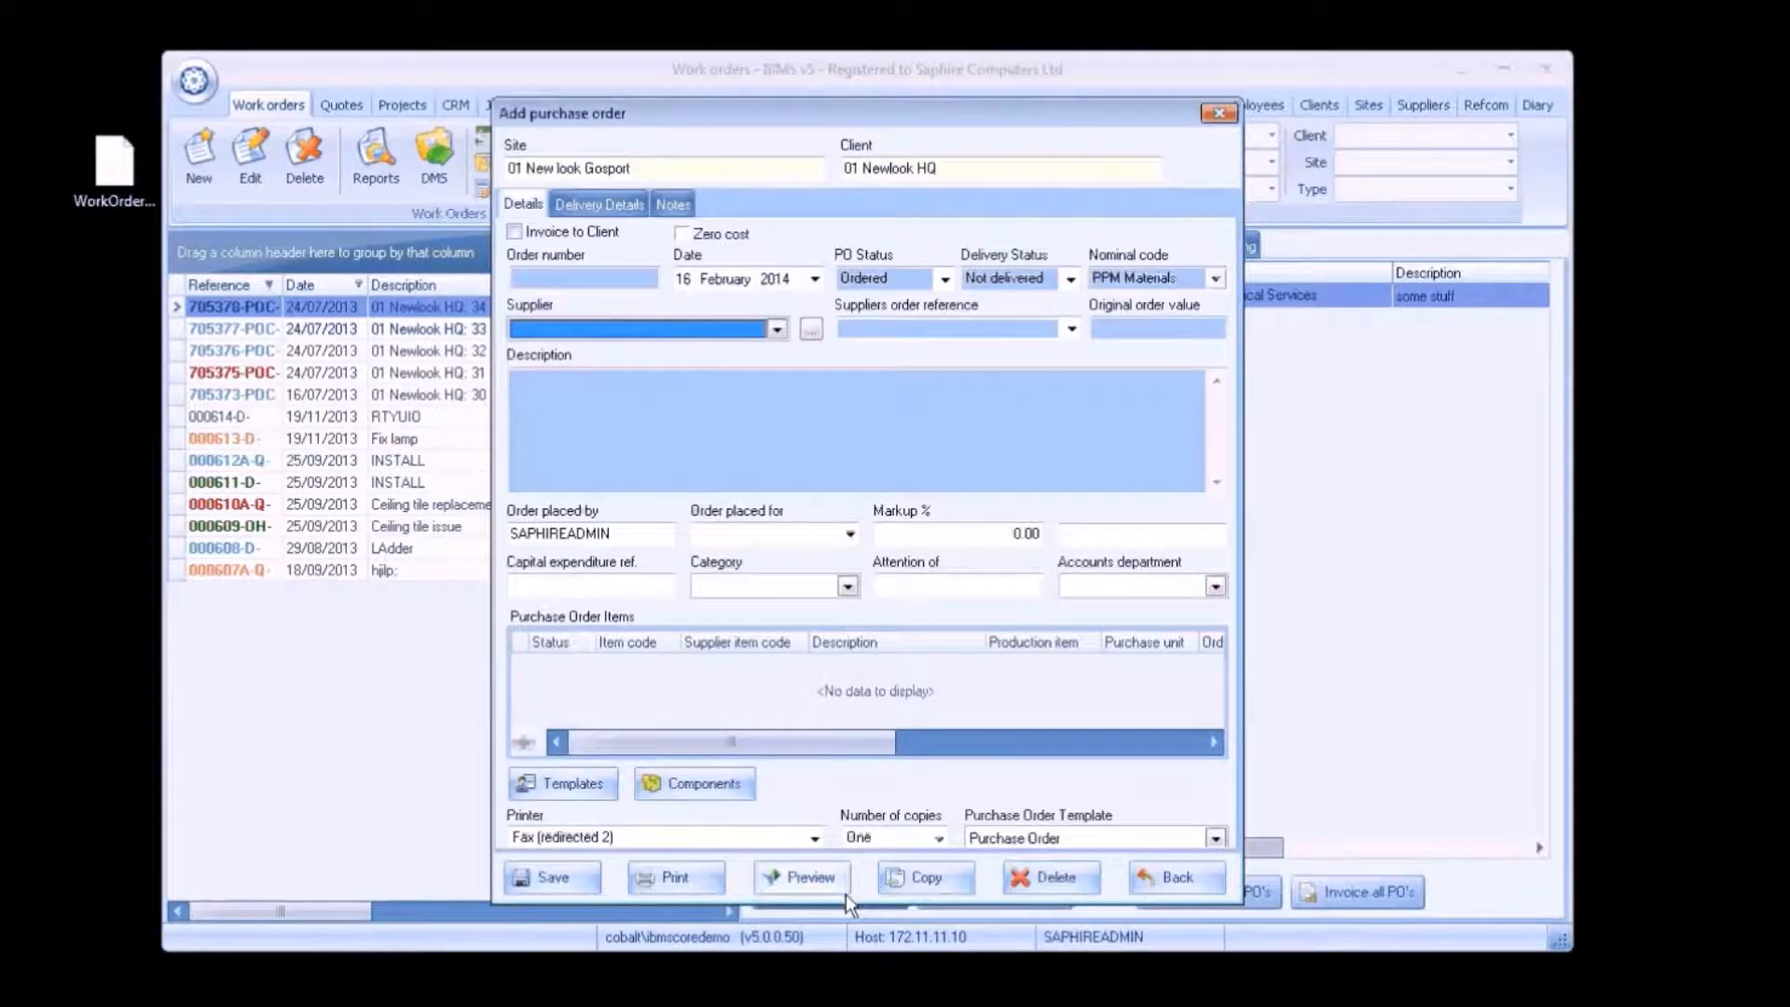
click(1177, 885)
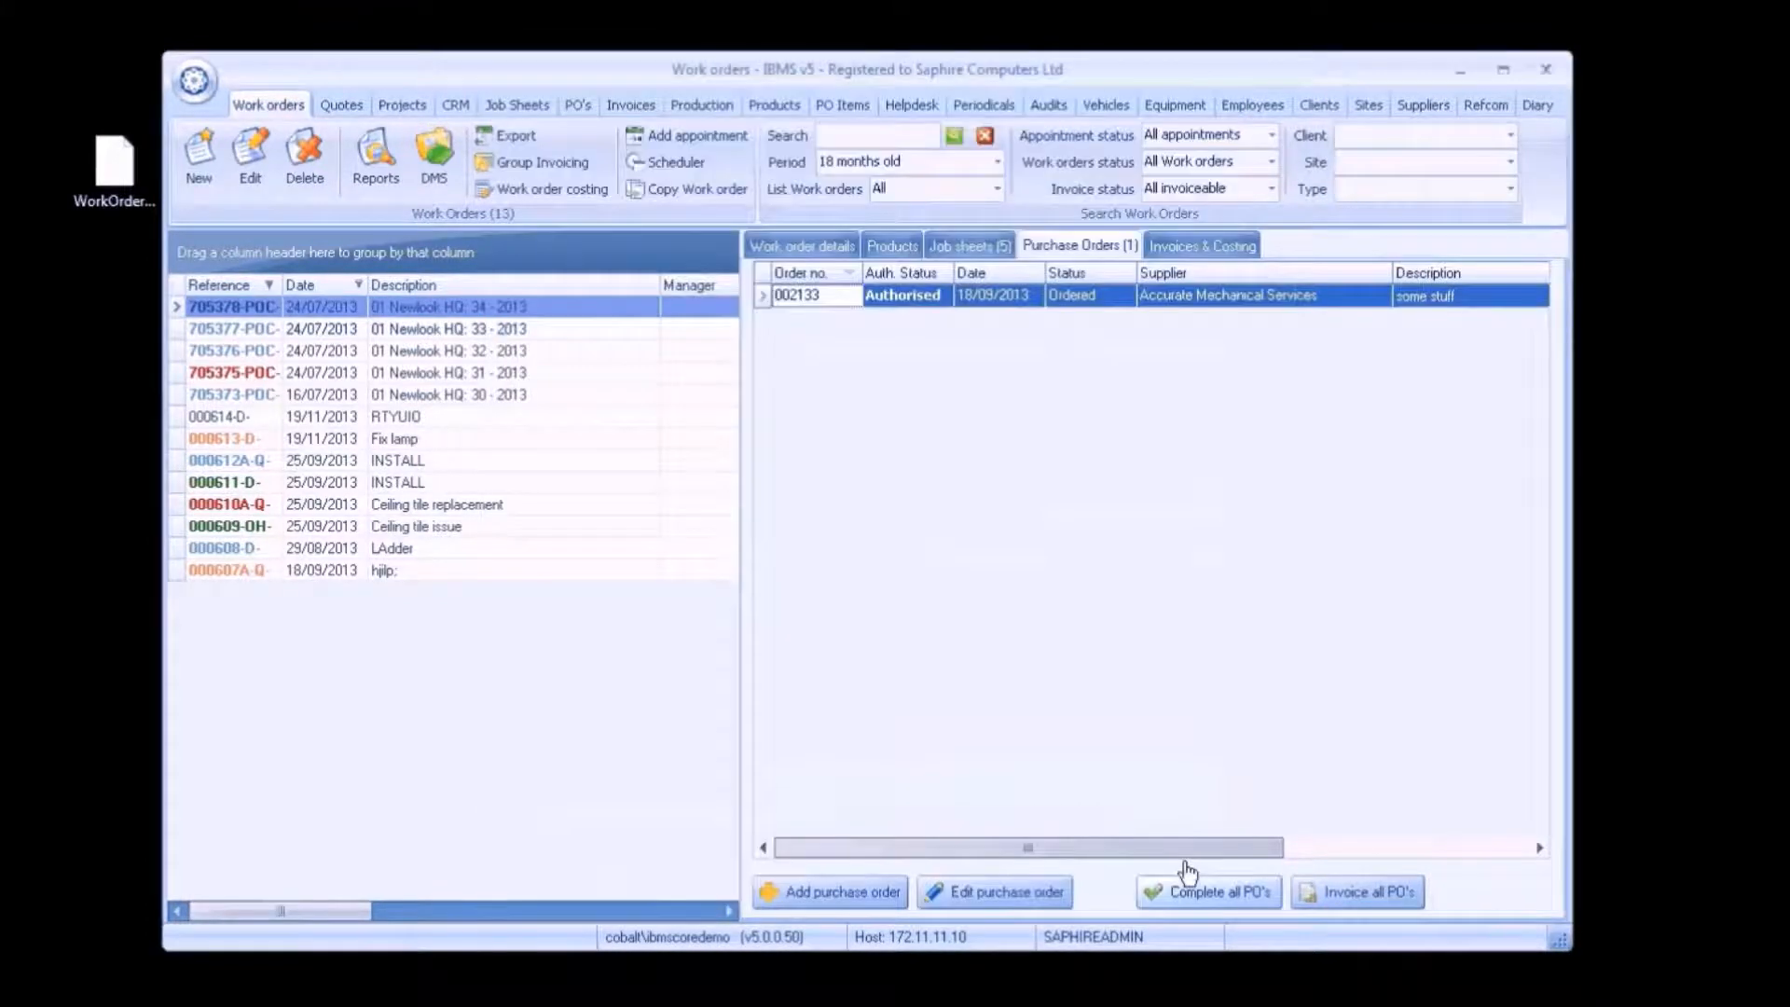
Start a new invoice for the uncompleted work order, fill its description from Work order details, and close it without generating.
click(1212, 245)
click(1477, 333)
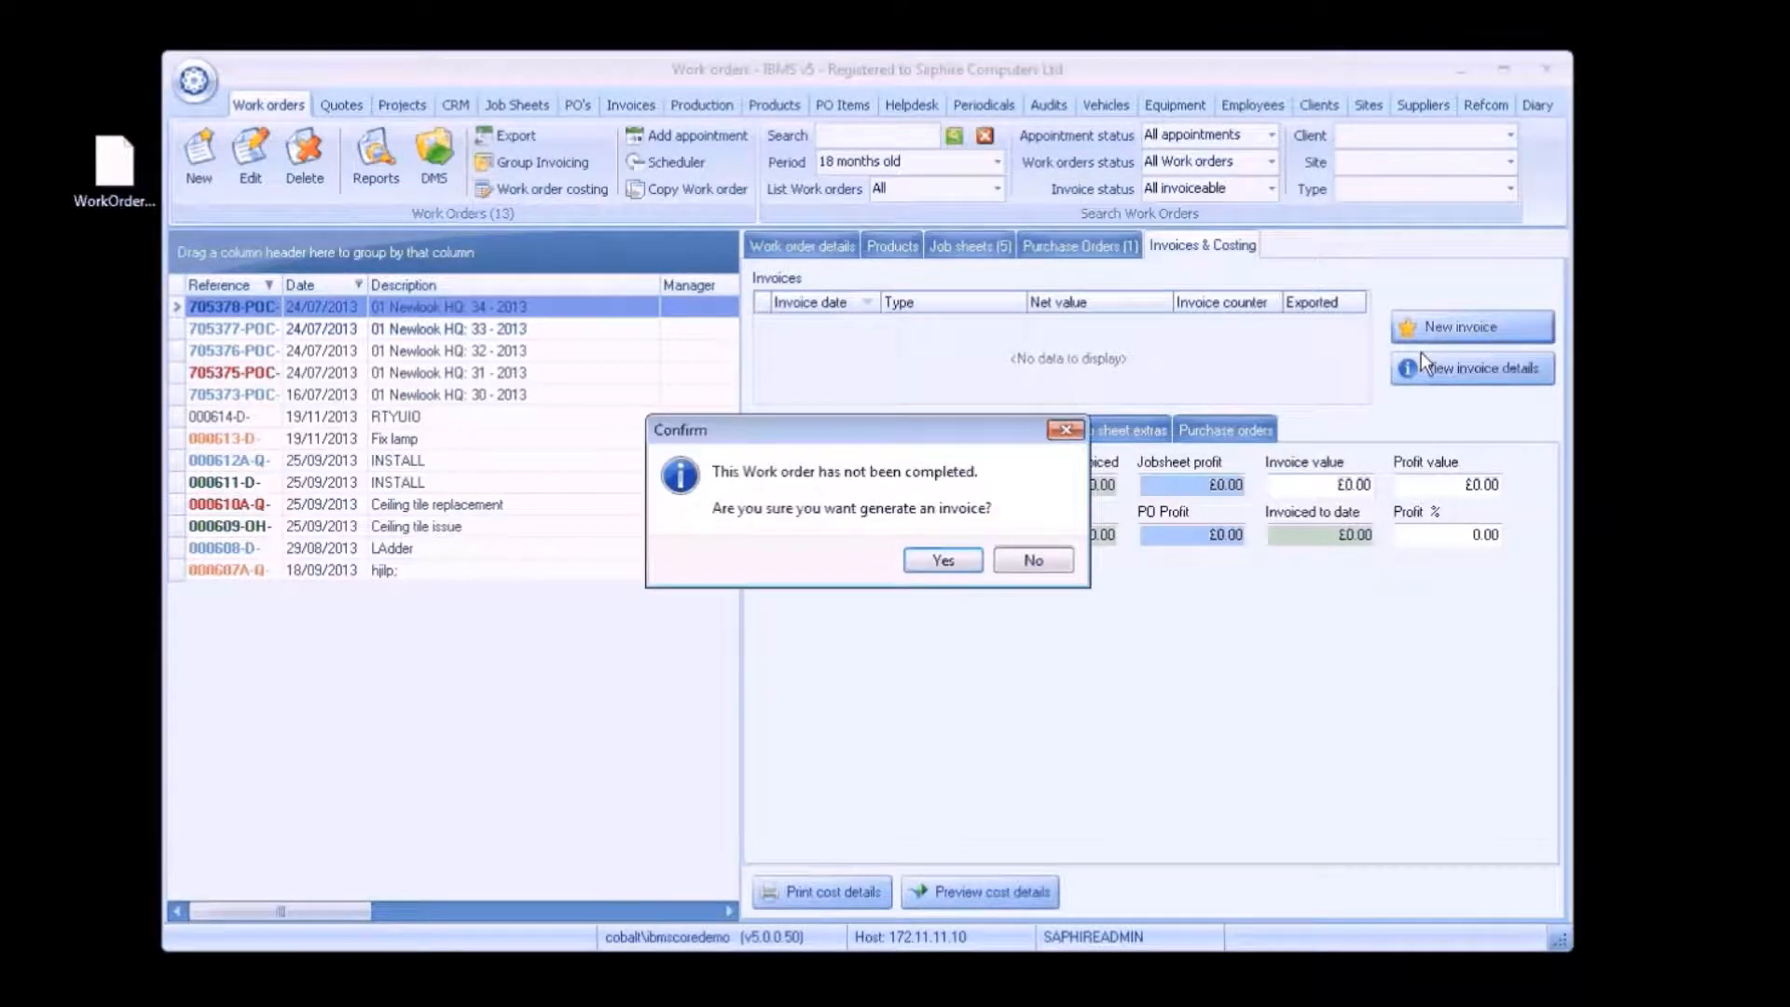
click(945, 557)
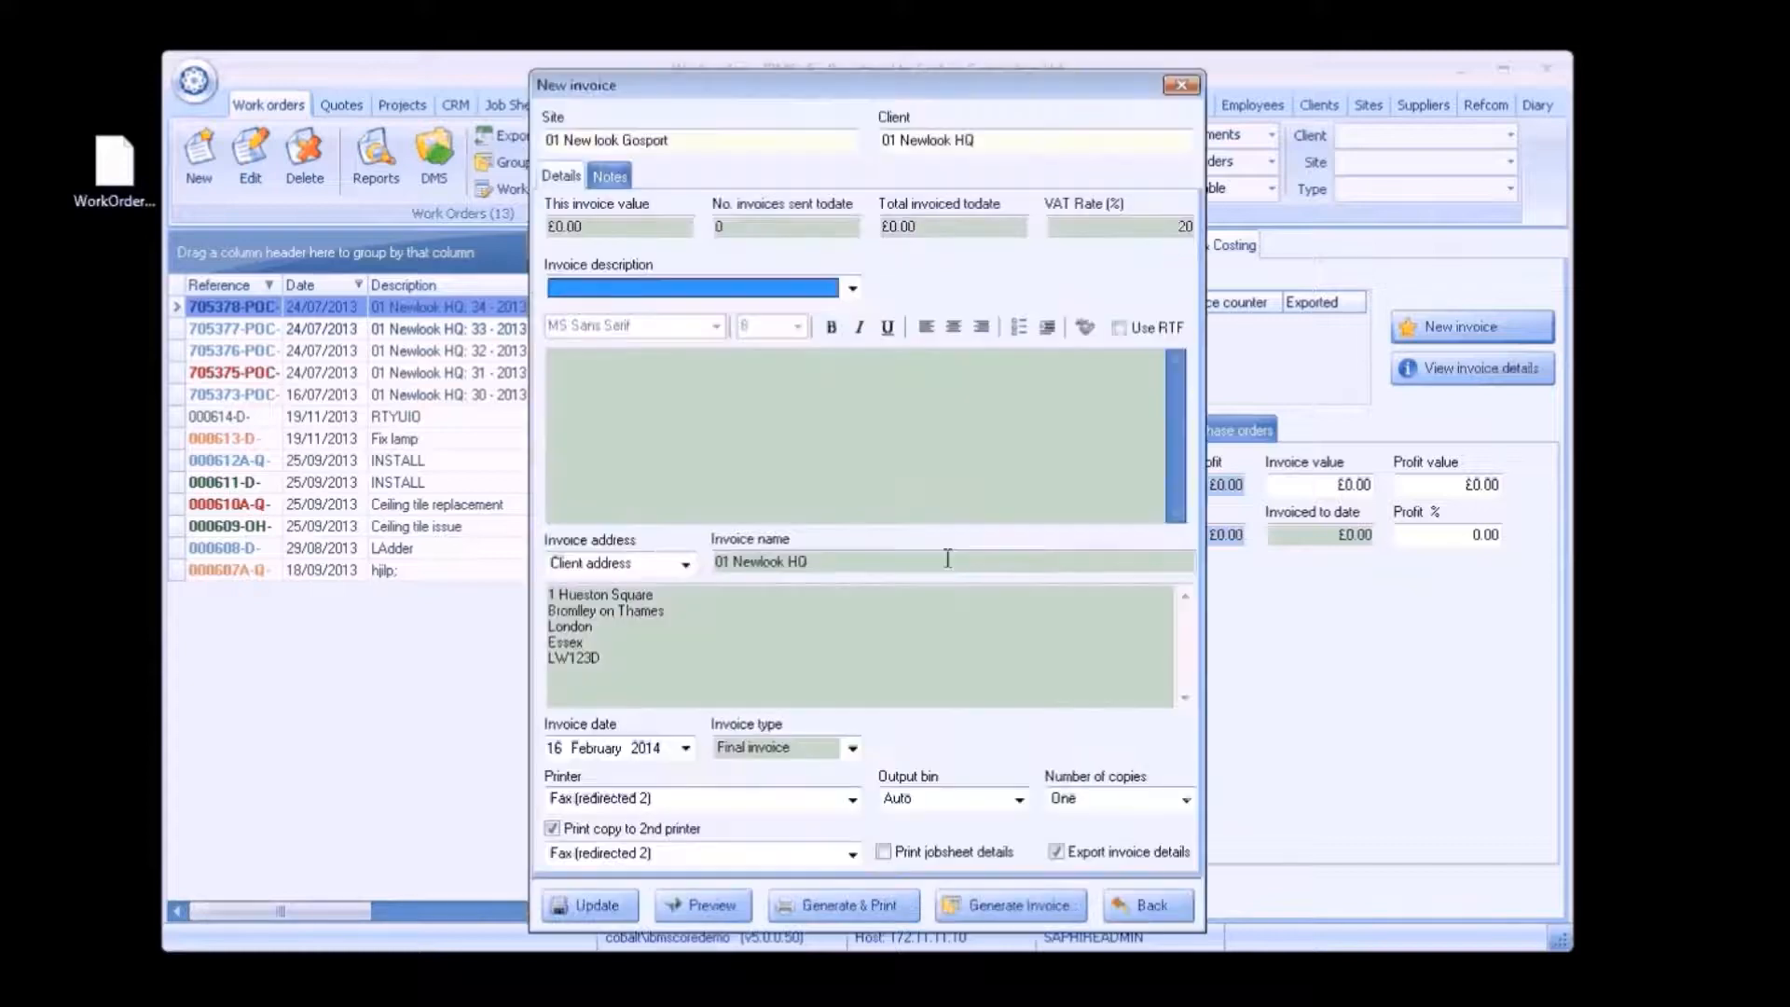
click(850, 287)
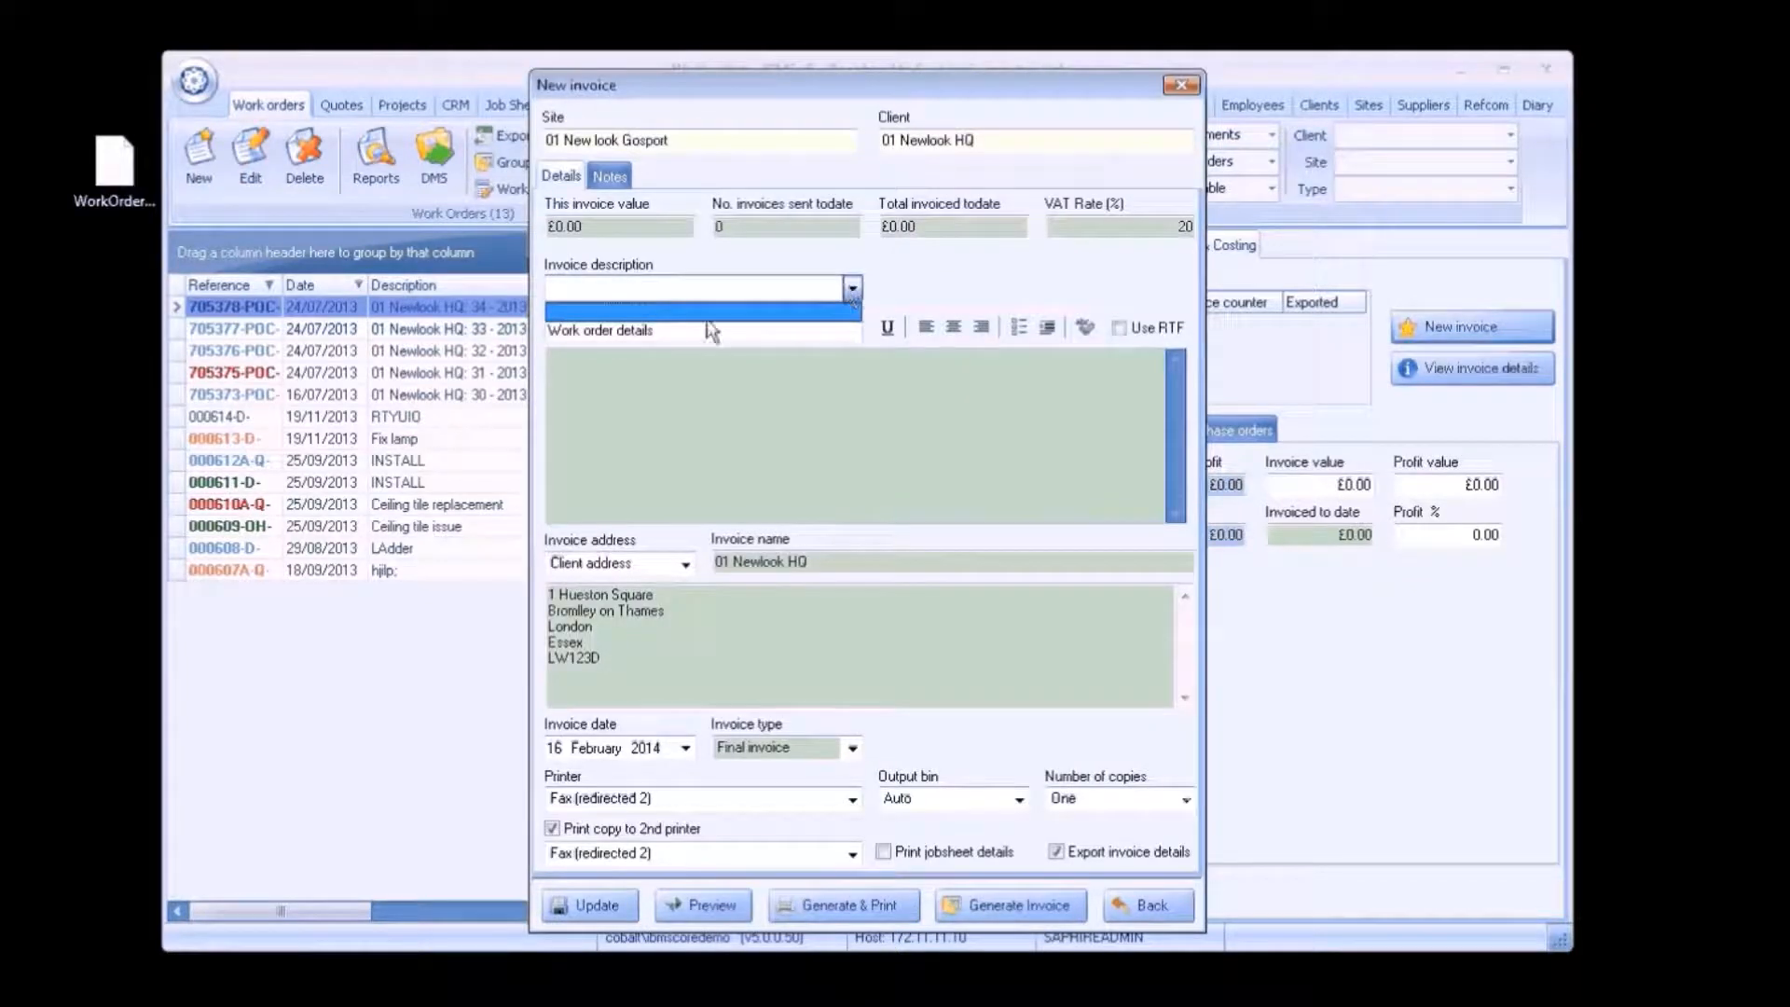
click(687, 332)
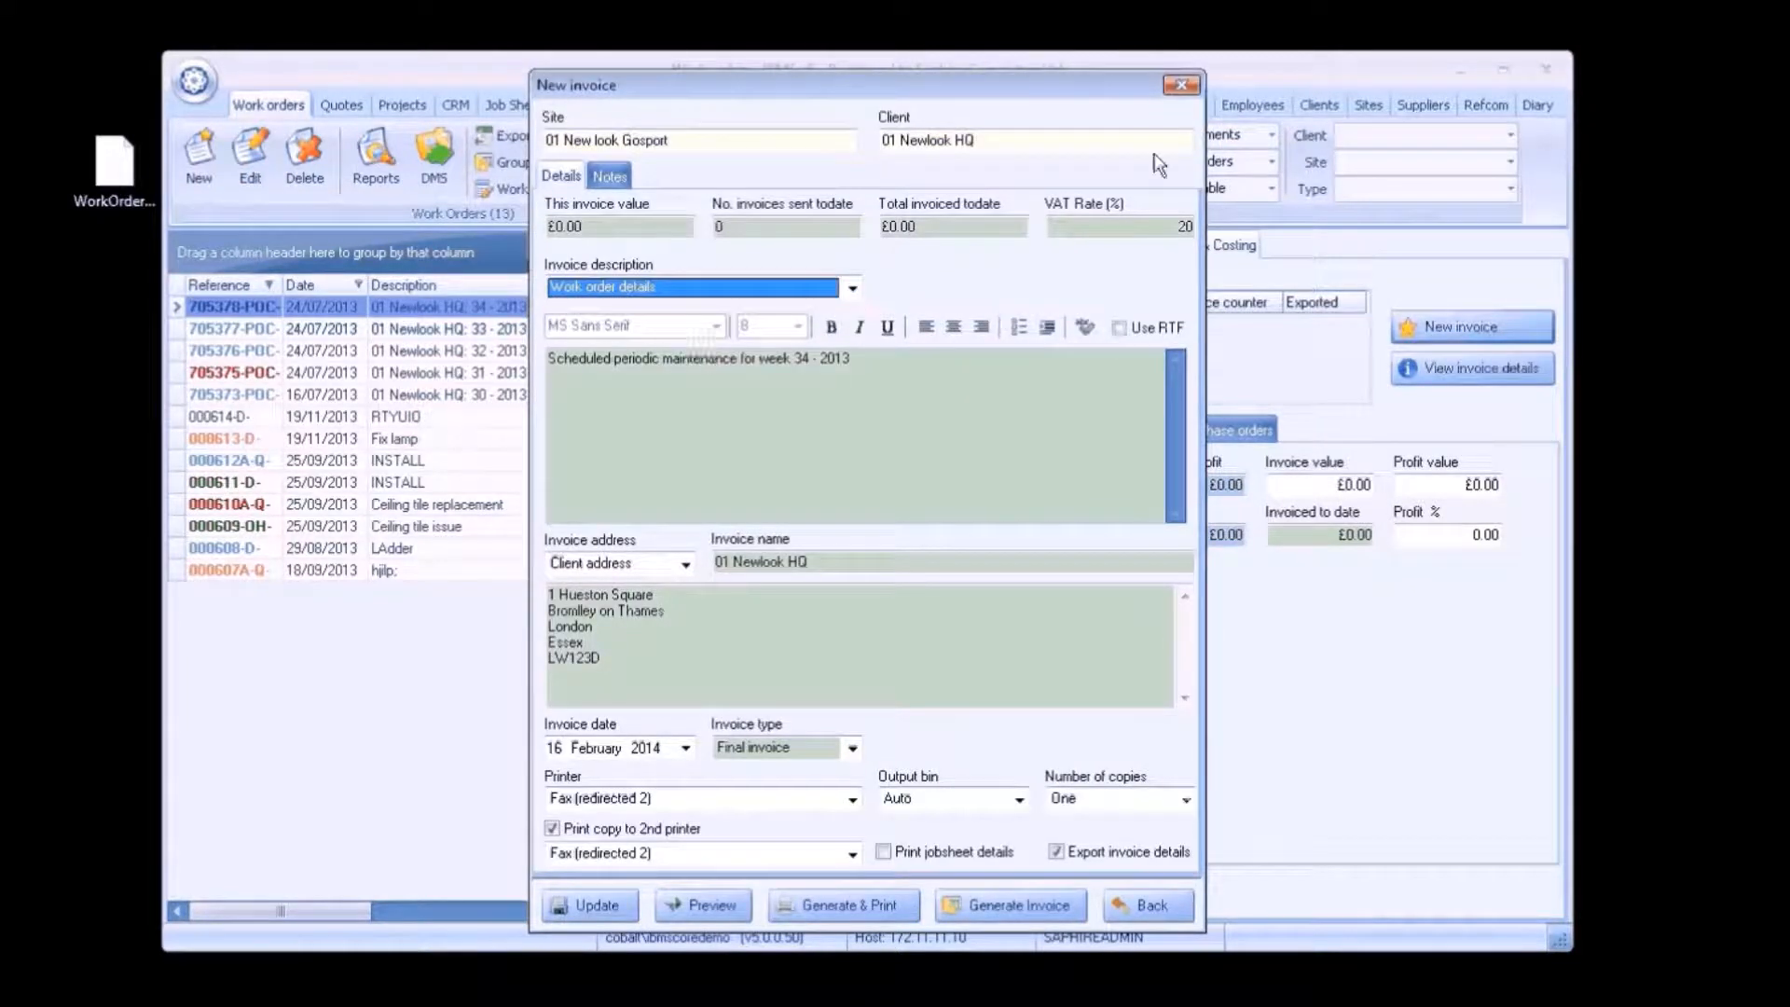
click(1180, 85)
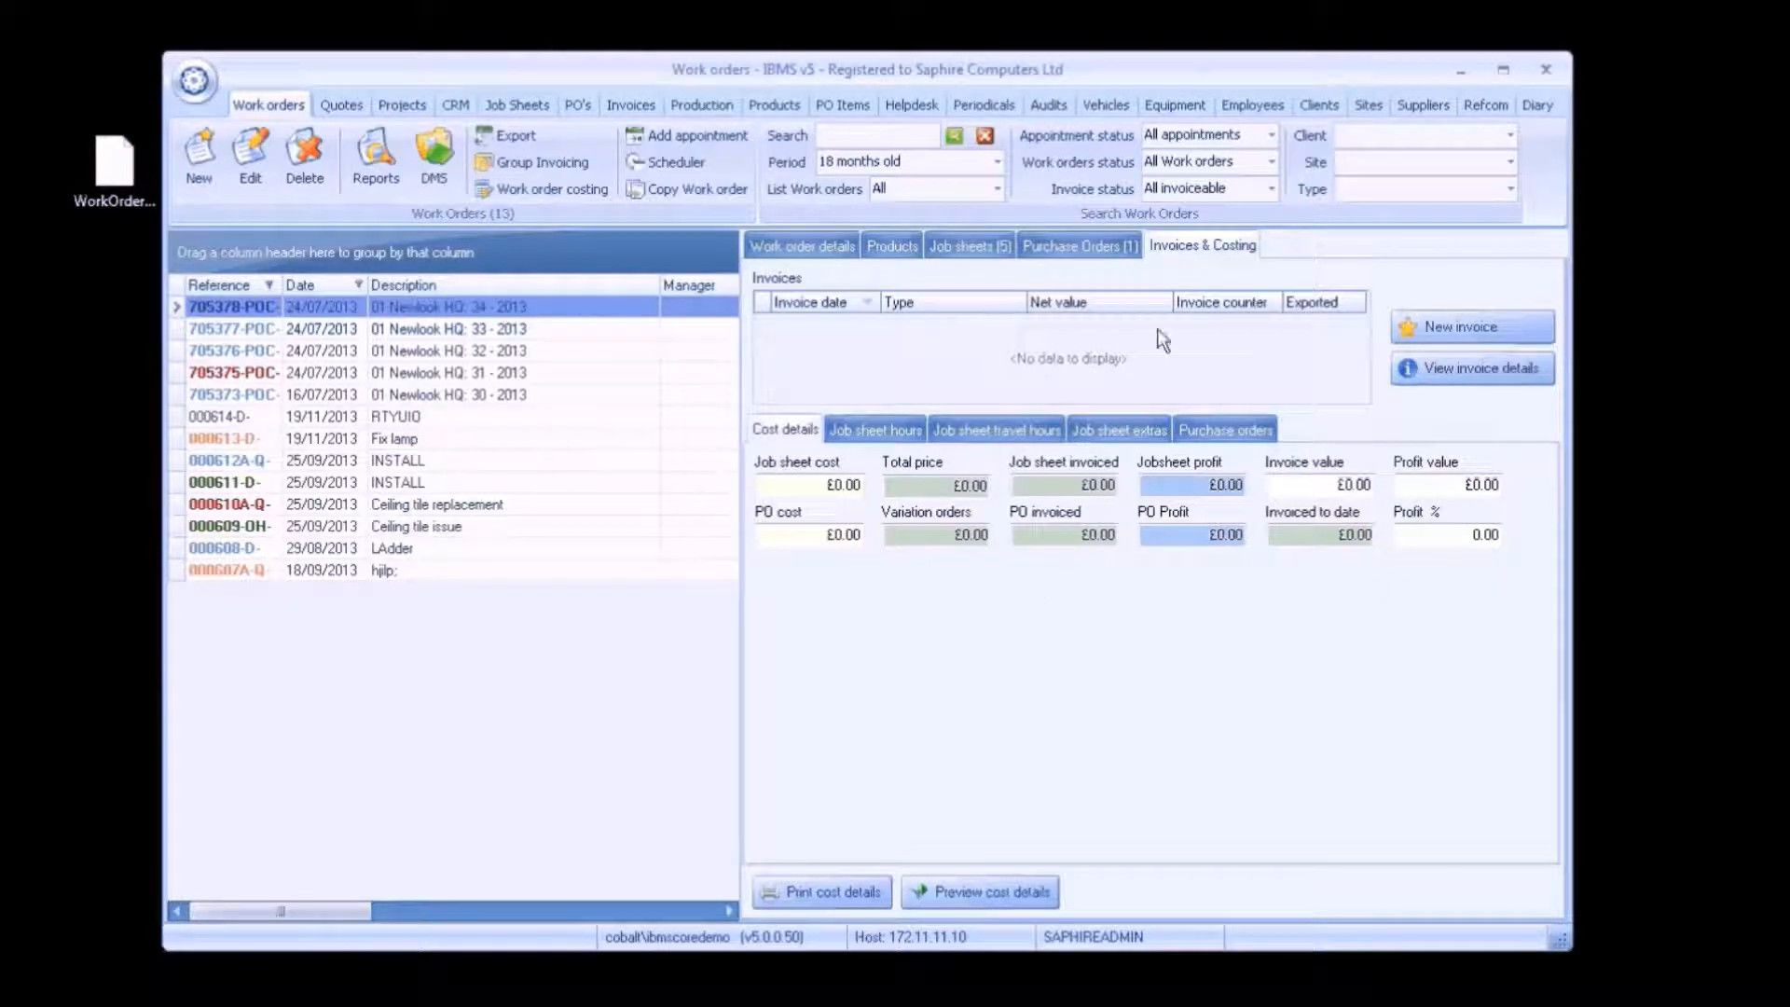
Review the work order's costing breakdown for job sheet hours, travel hours, job sheet extras and purchase orders.
click(880, 430)
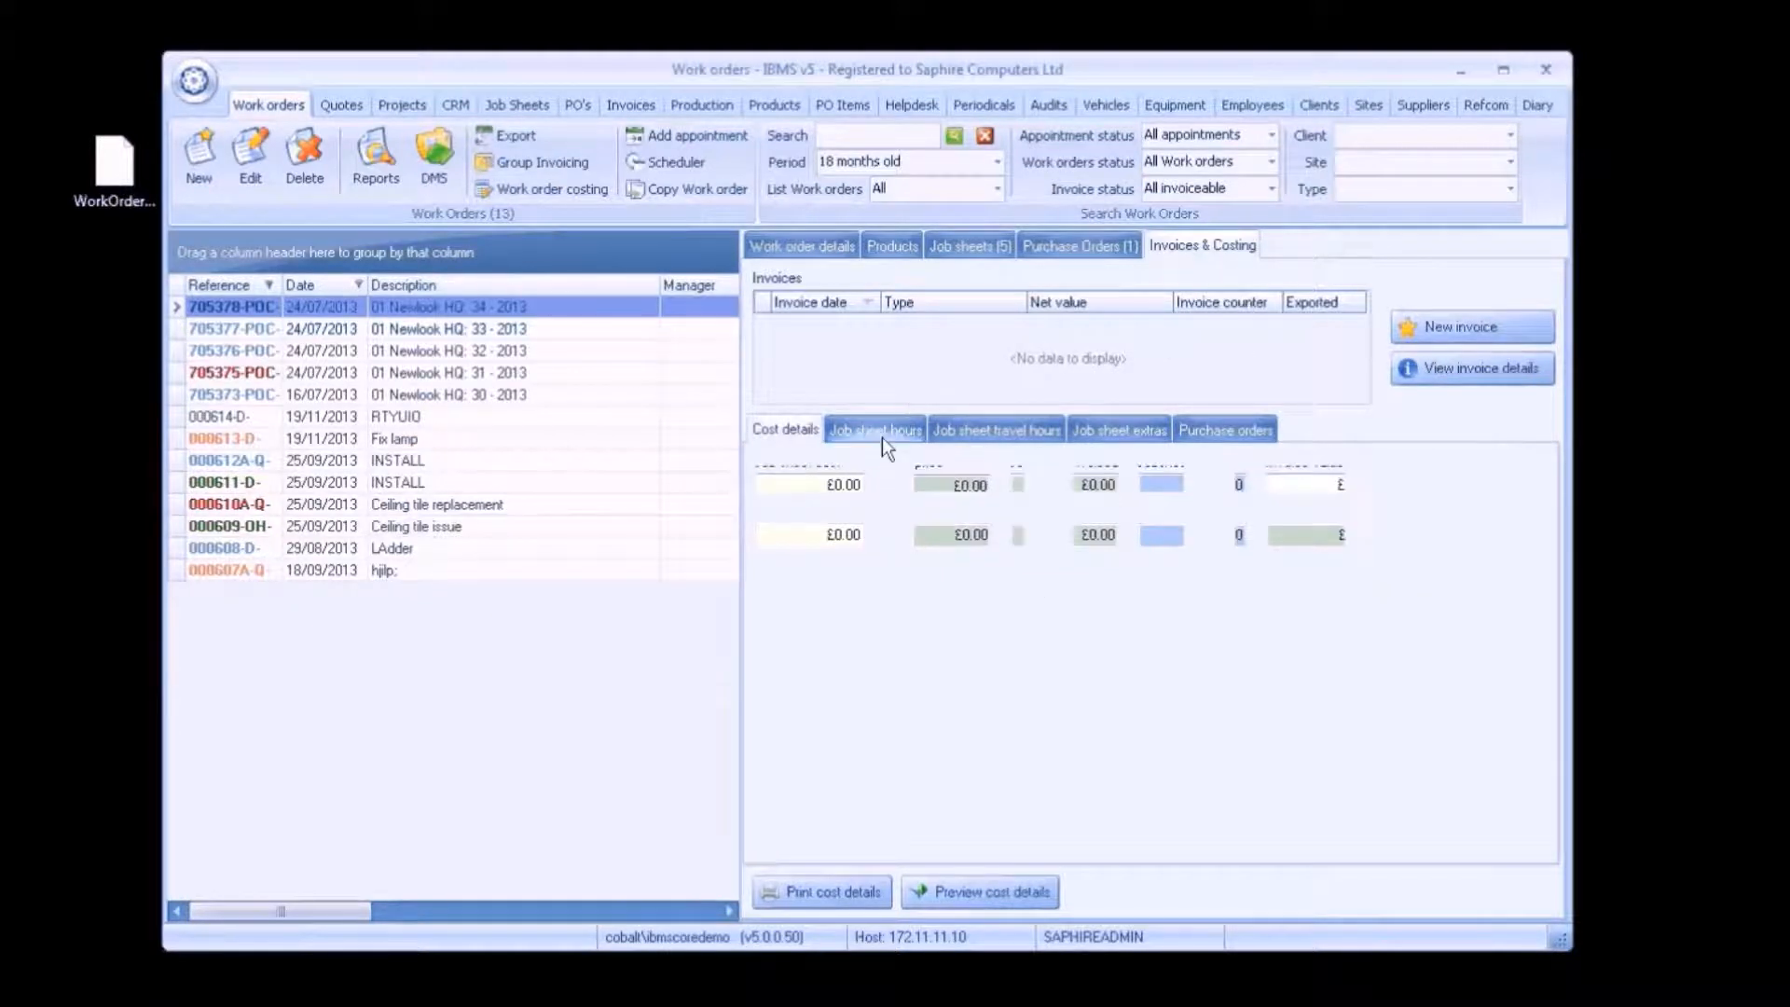
click(1019, 434)
click(1132, 429)
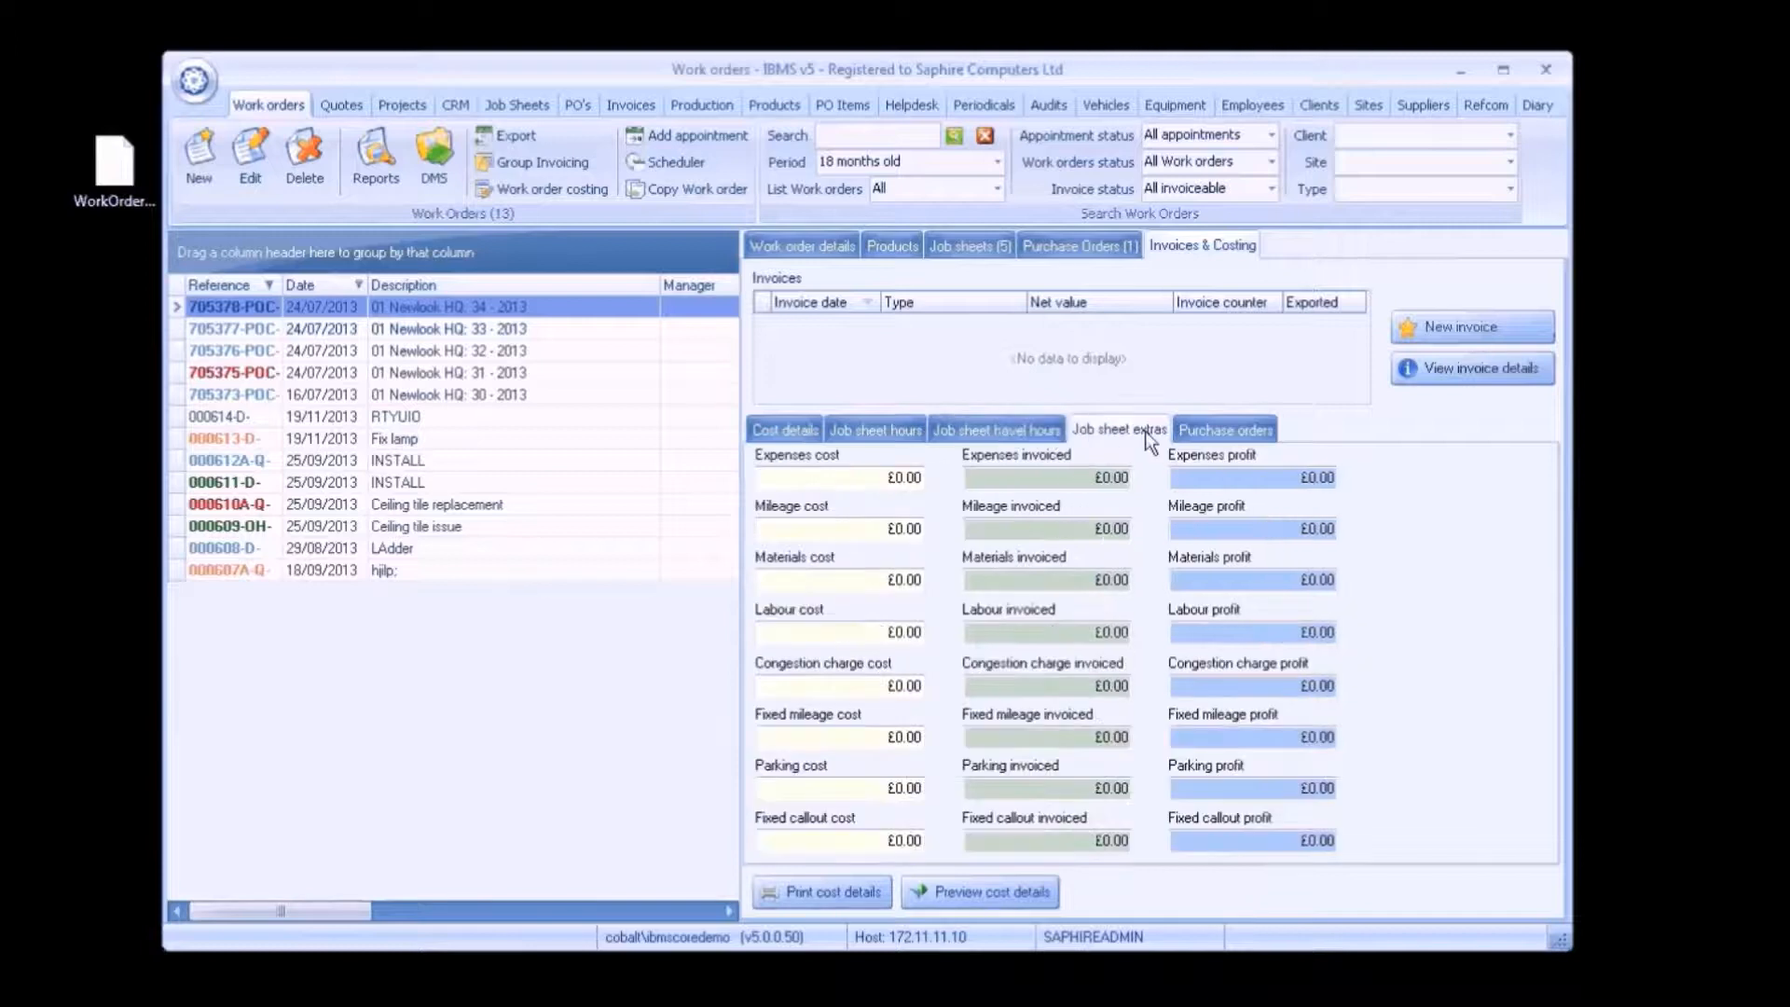
click(1257, 434)
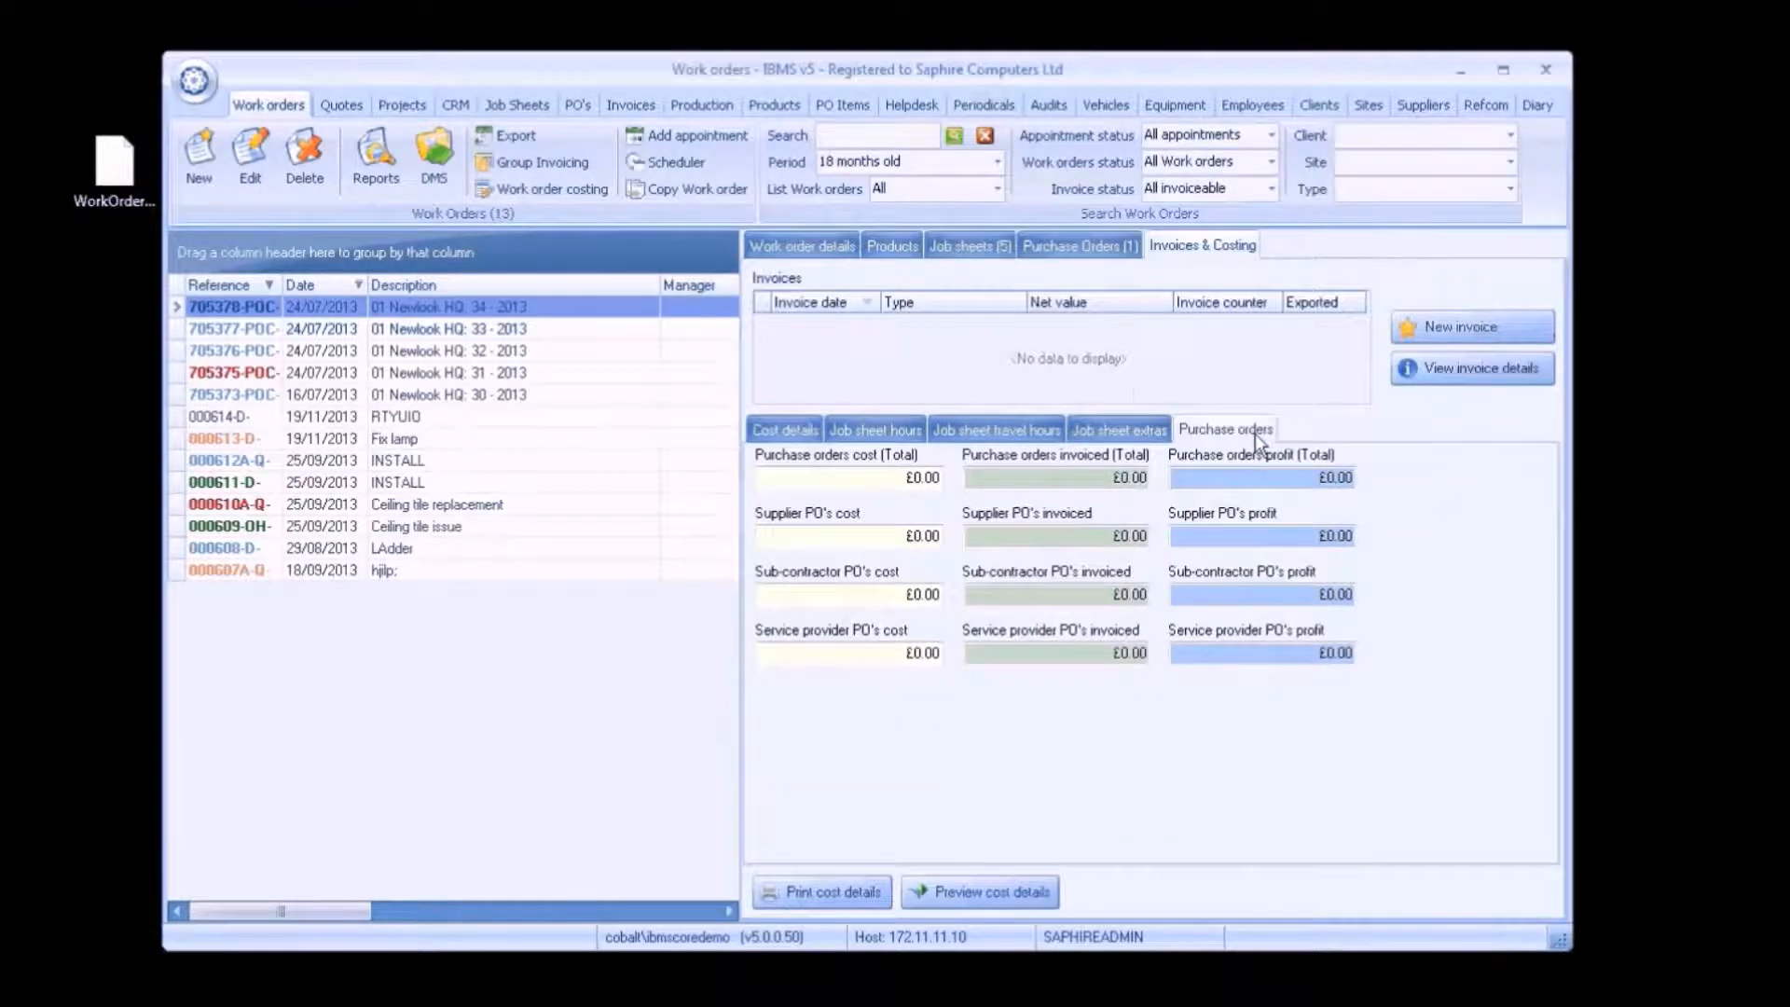
Review the work order's main and additional details, check the available additional detail types, and leave the blank entry unsaved.
click(786, 245)
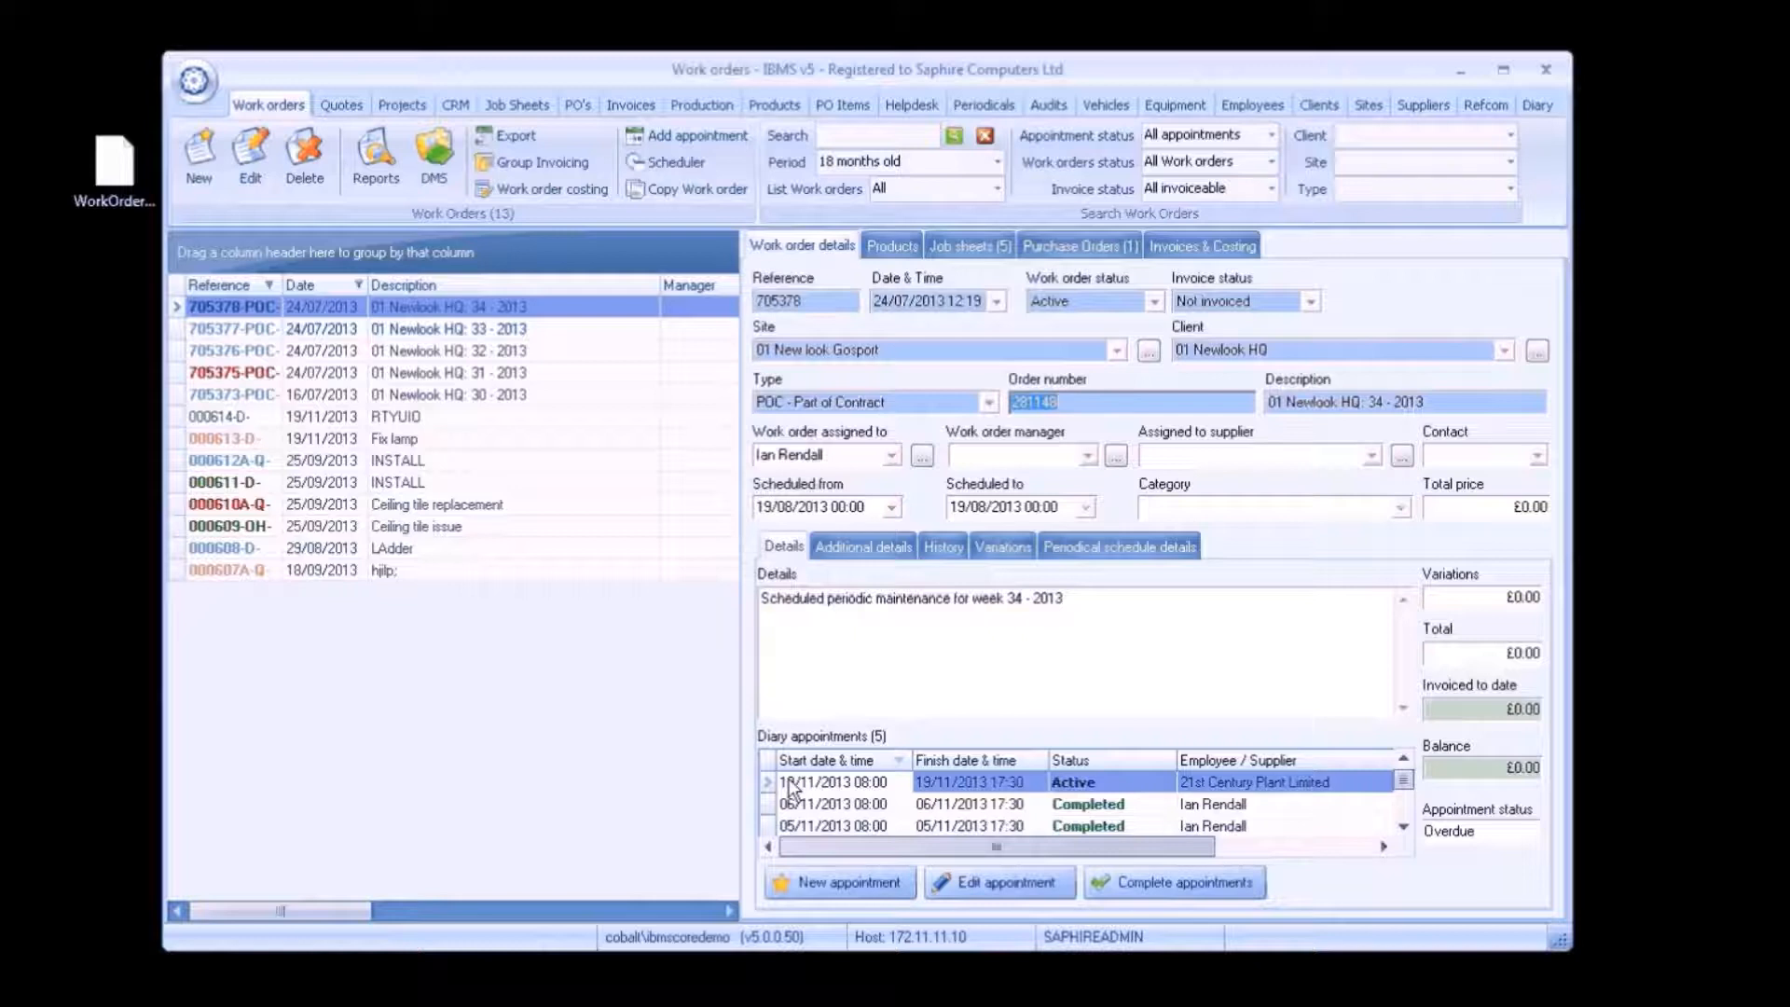
click(861, 547)
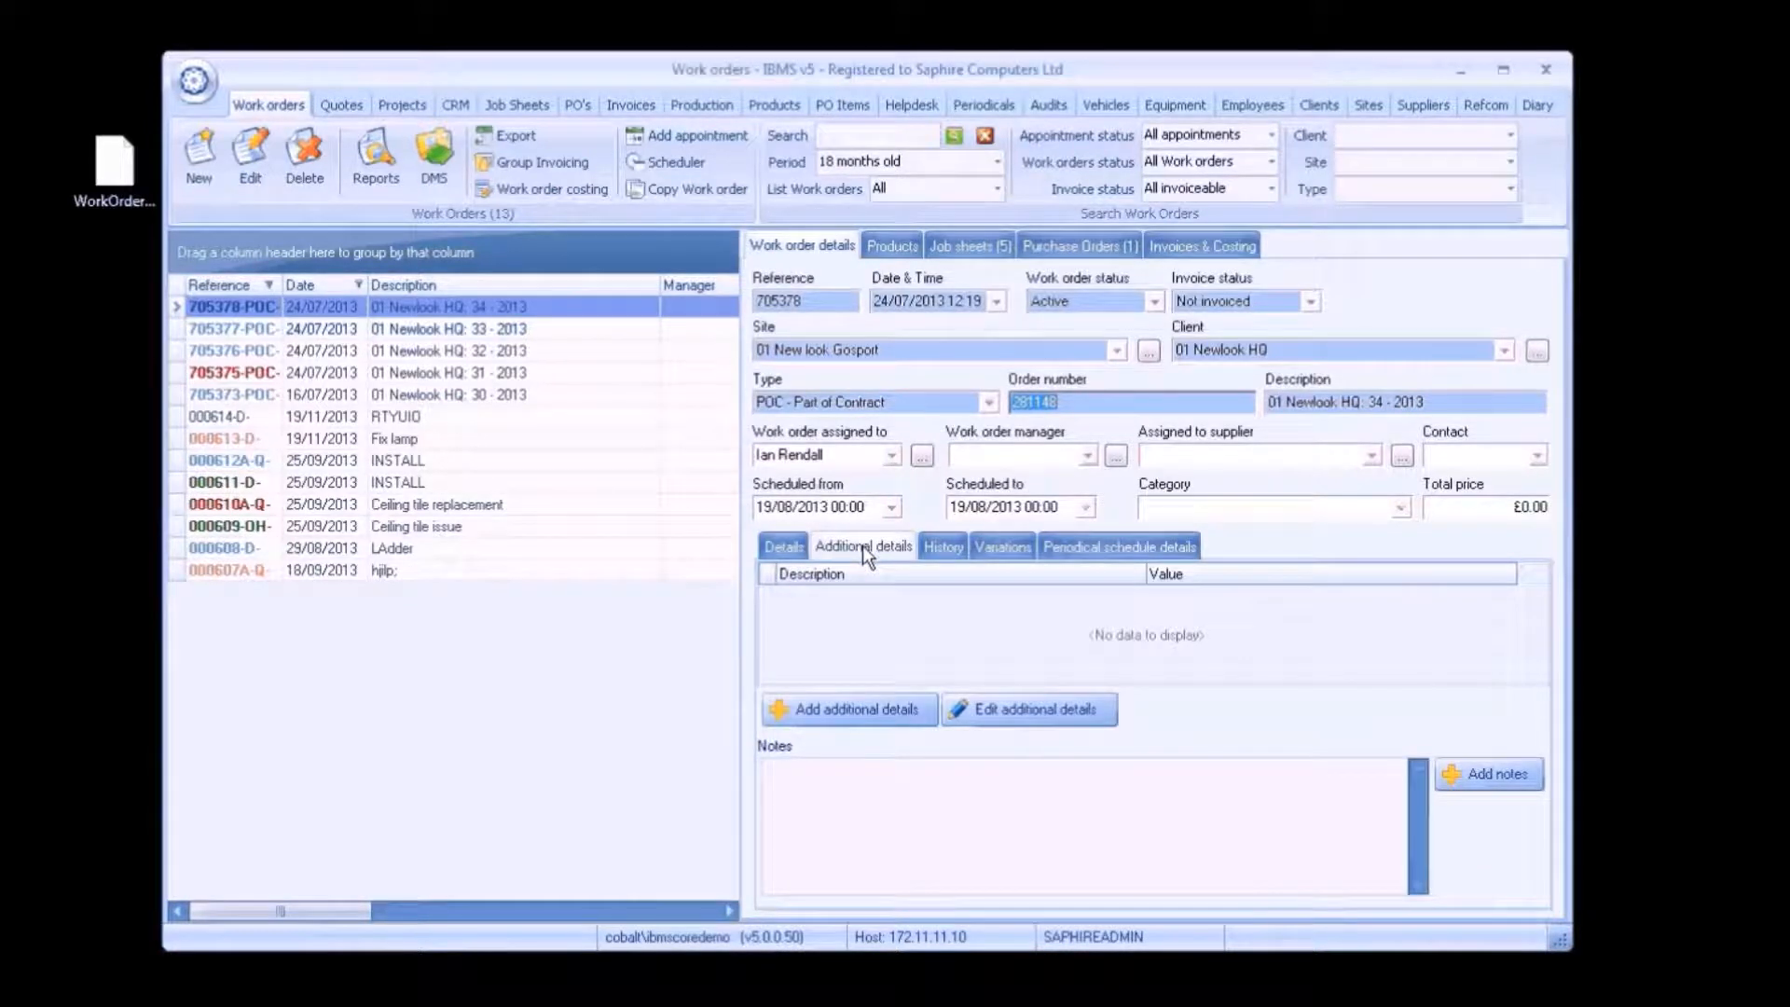
click(854, 718)
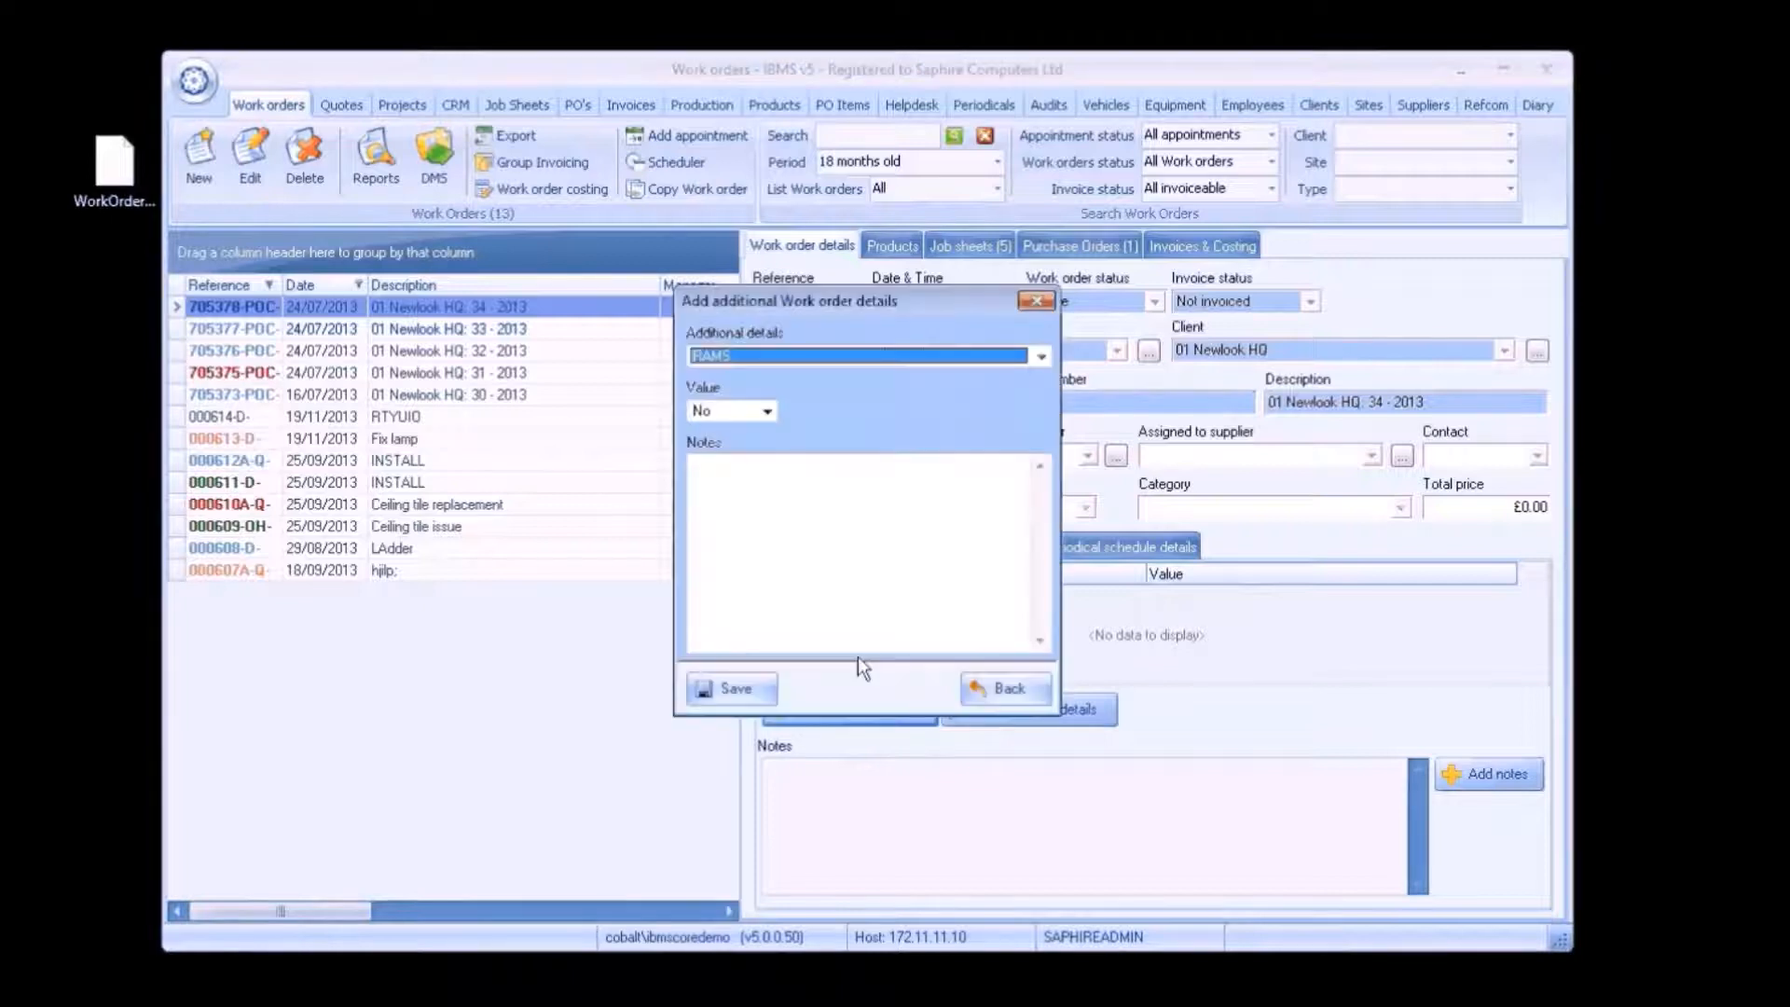
click(916, 356)
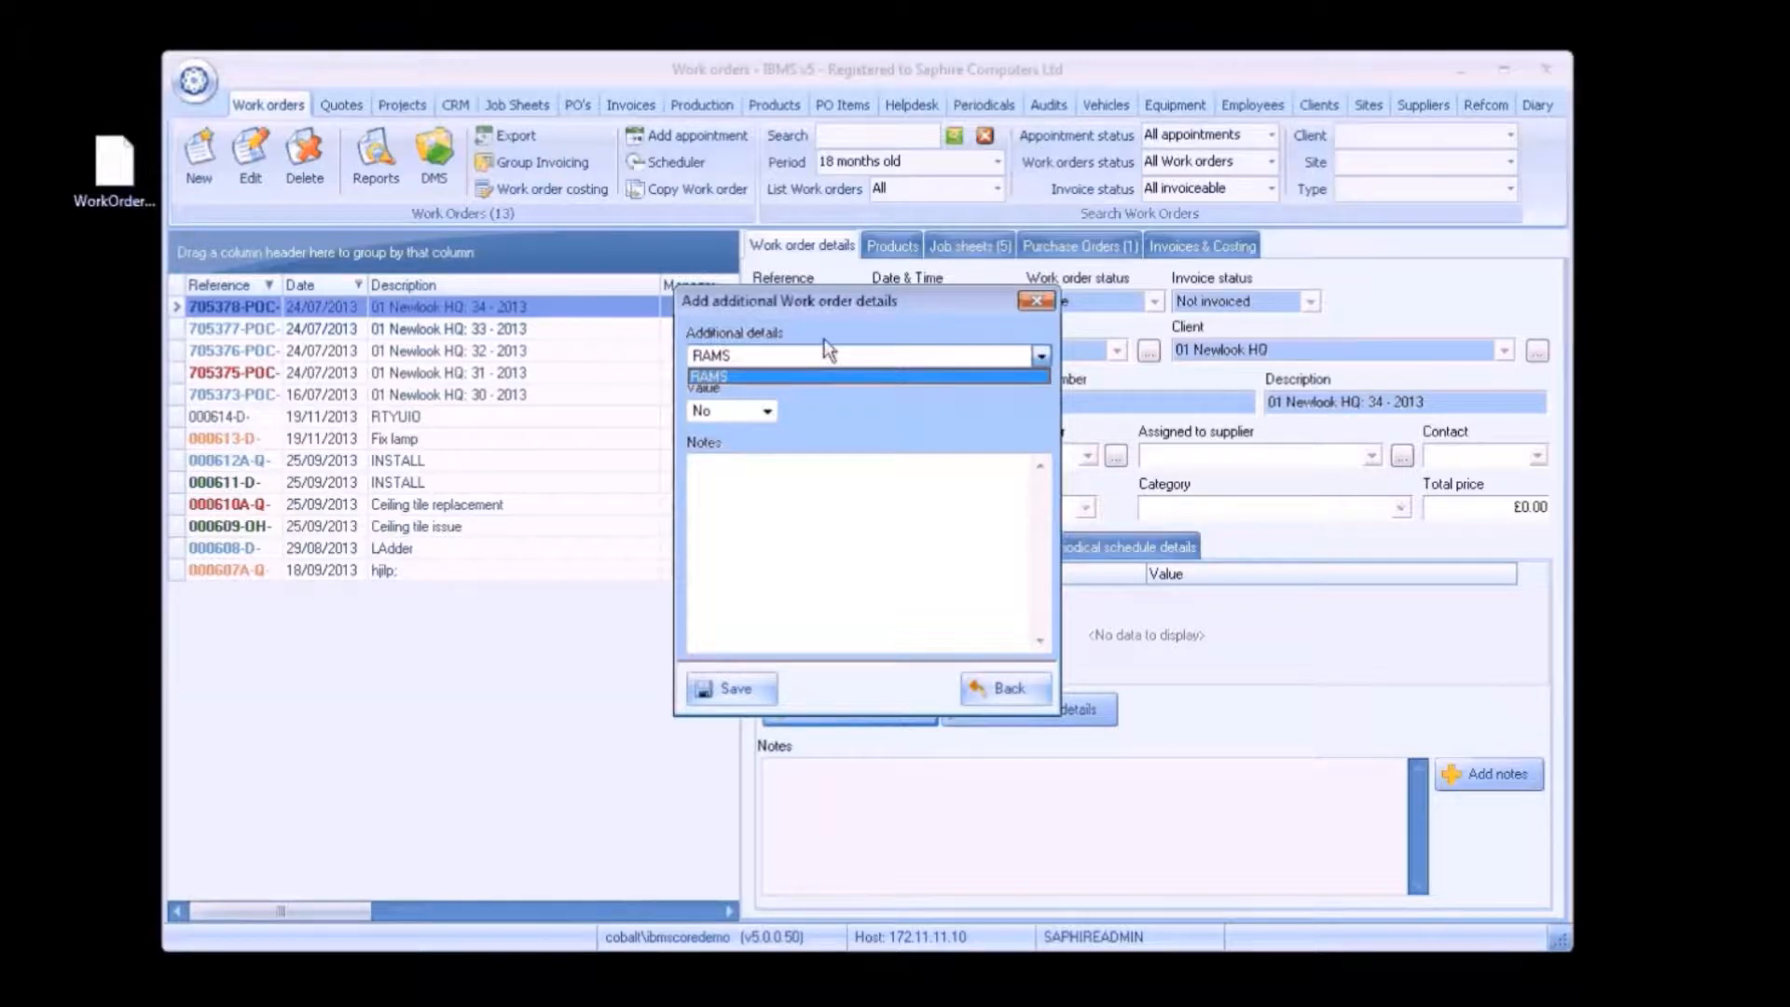
click(1004, 695)
click(1005, 694)
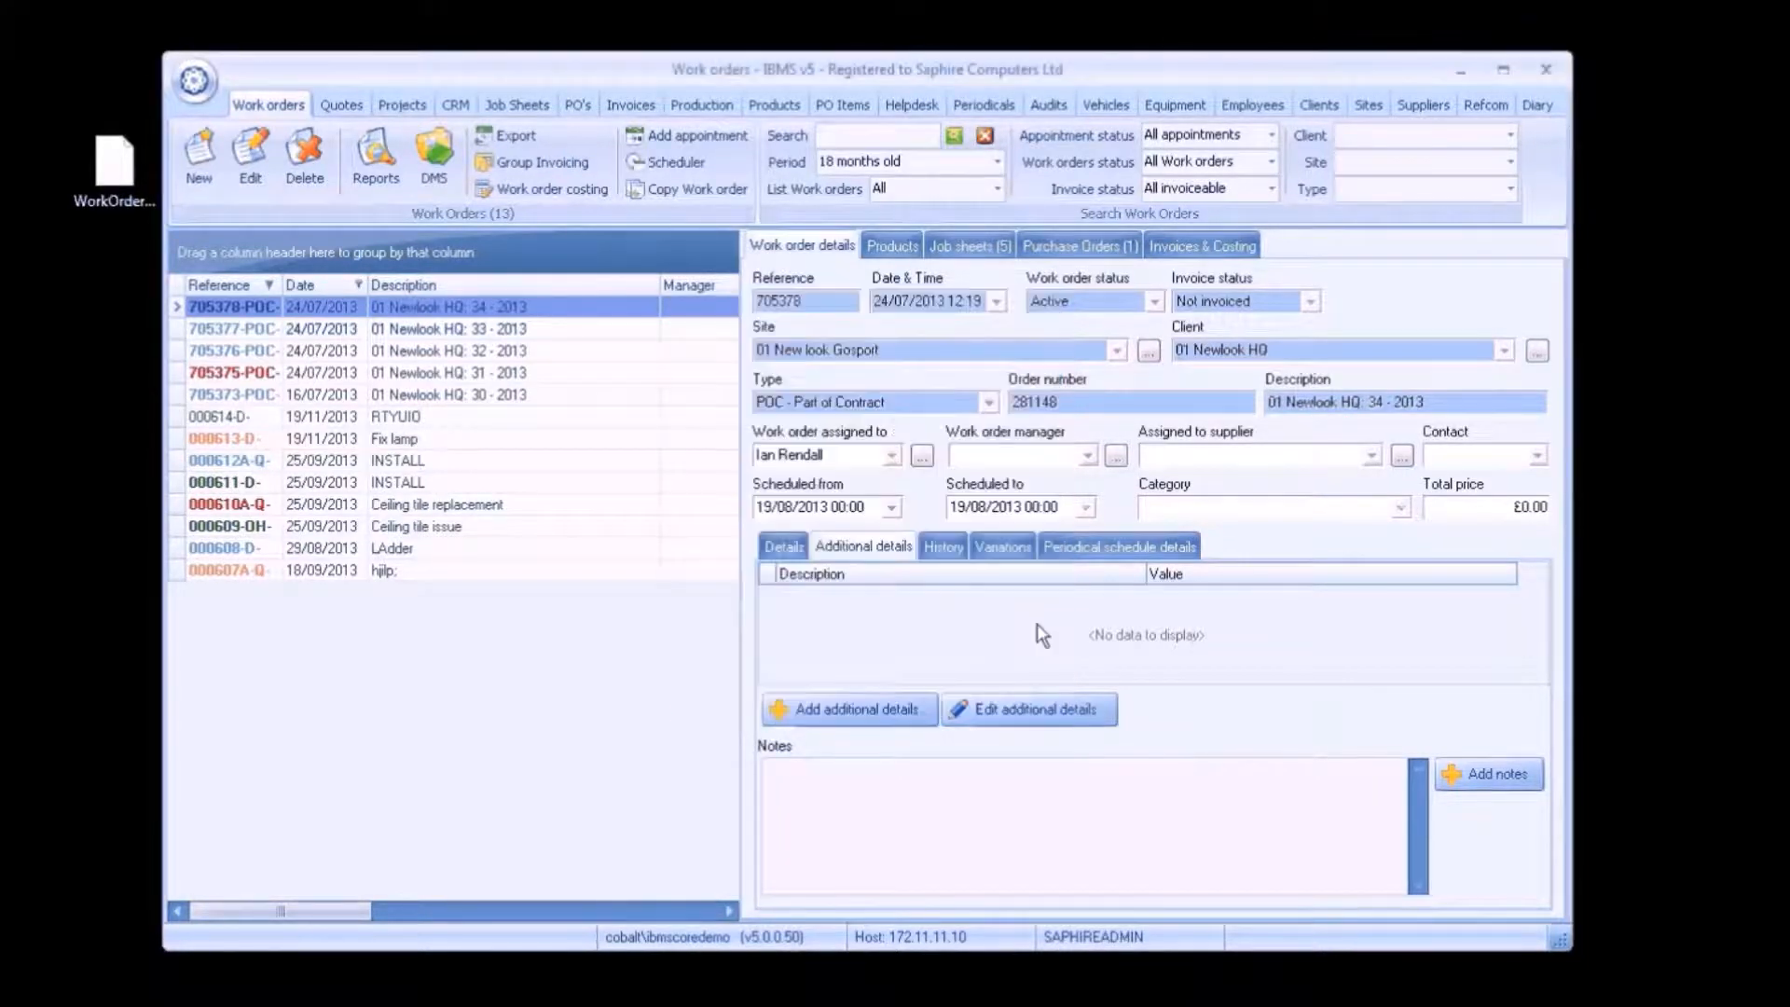
Review the work order's history and examine a blank history entry without saving it.
click(949, 545)
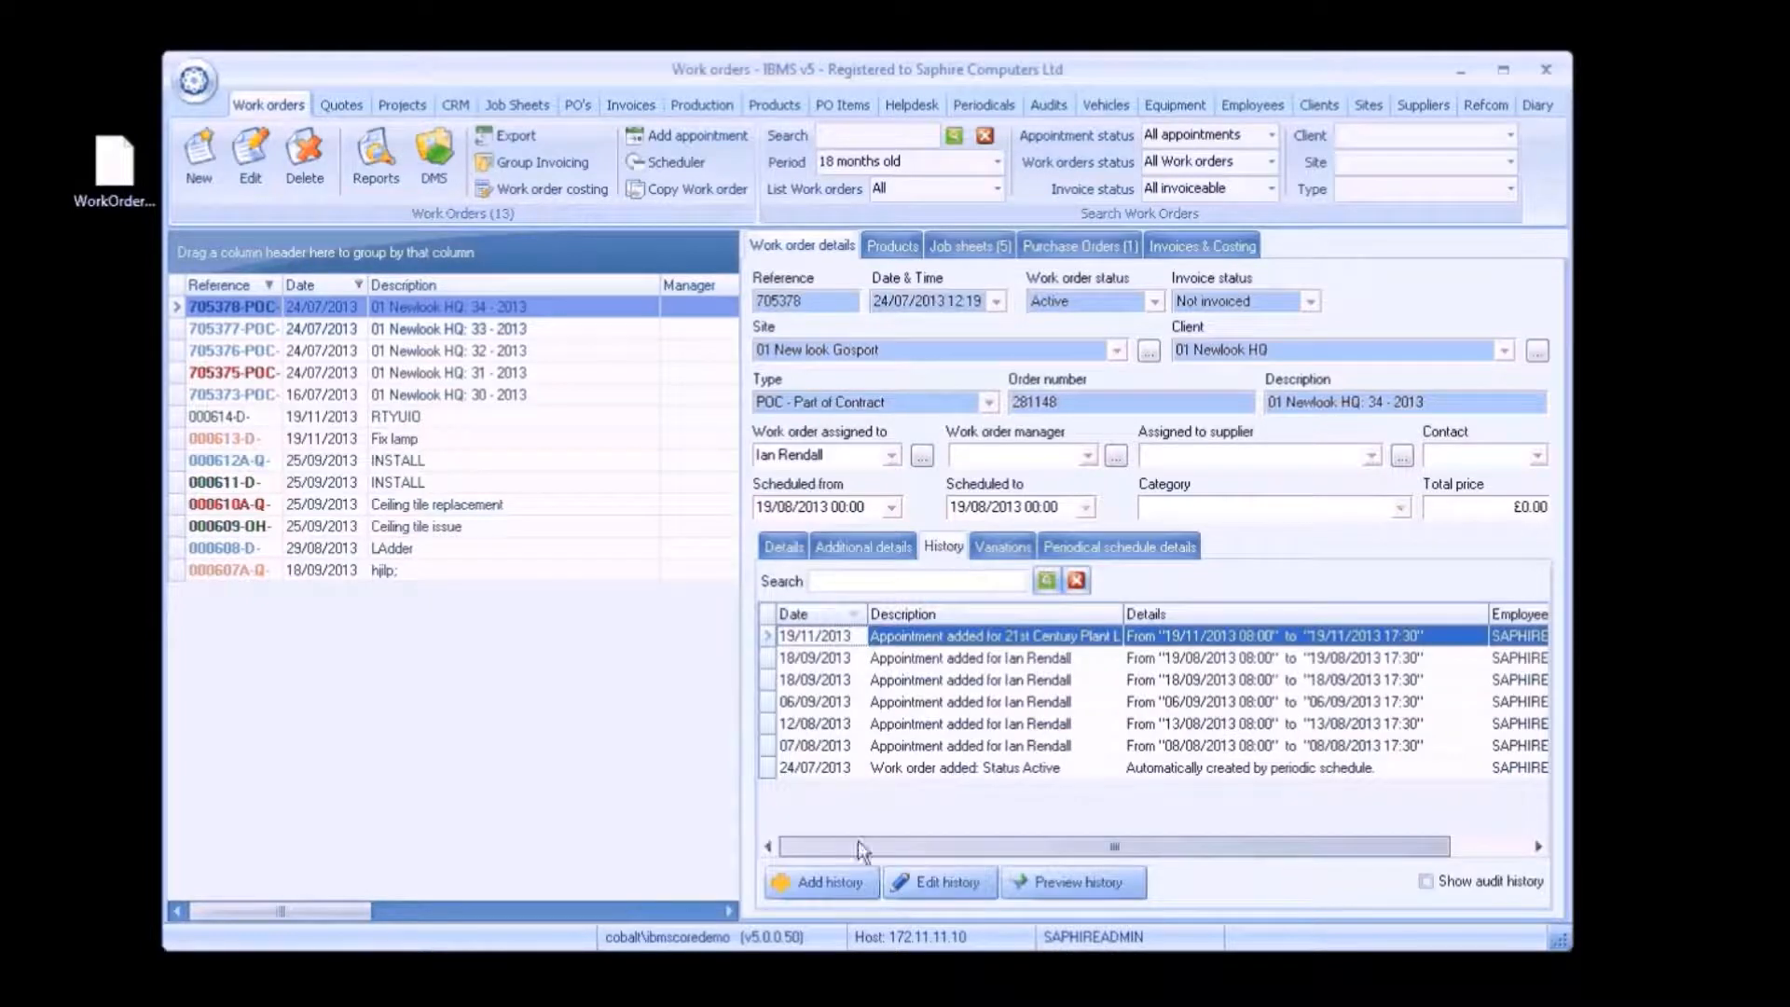
click(824, 881)
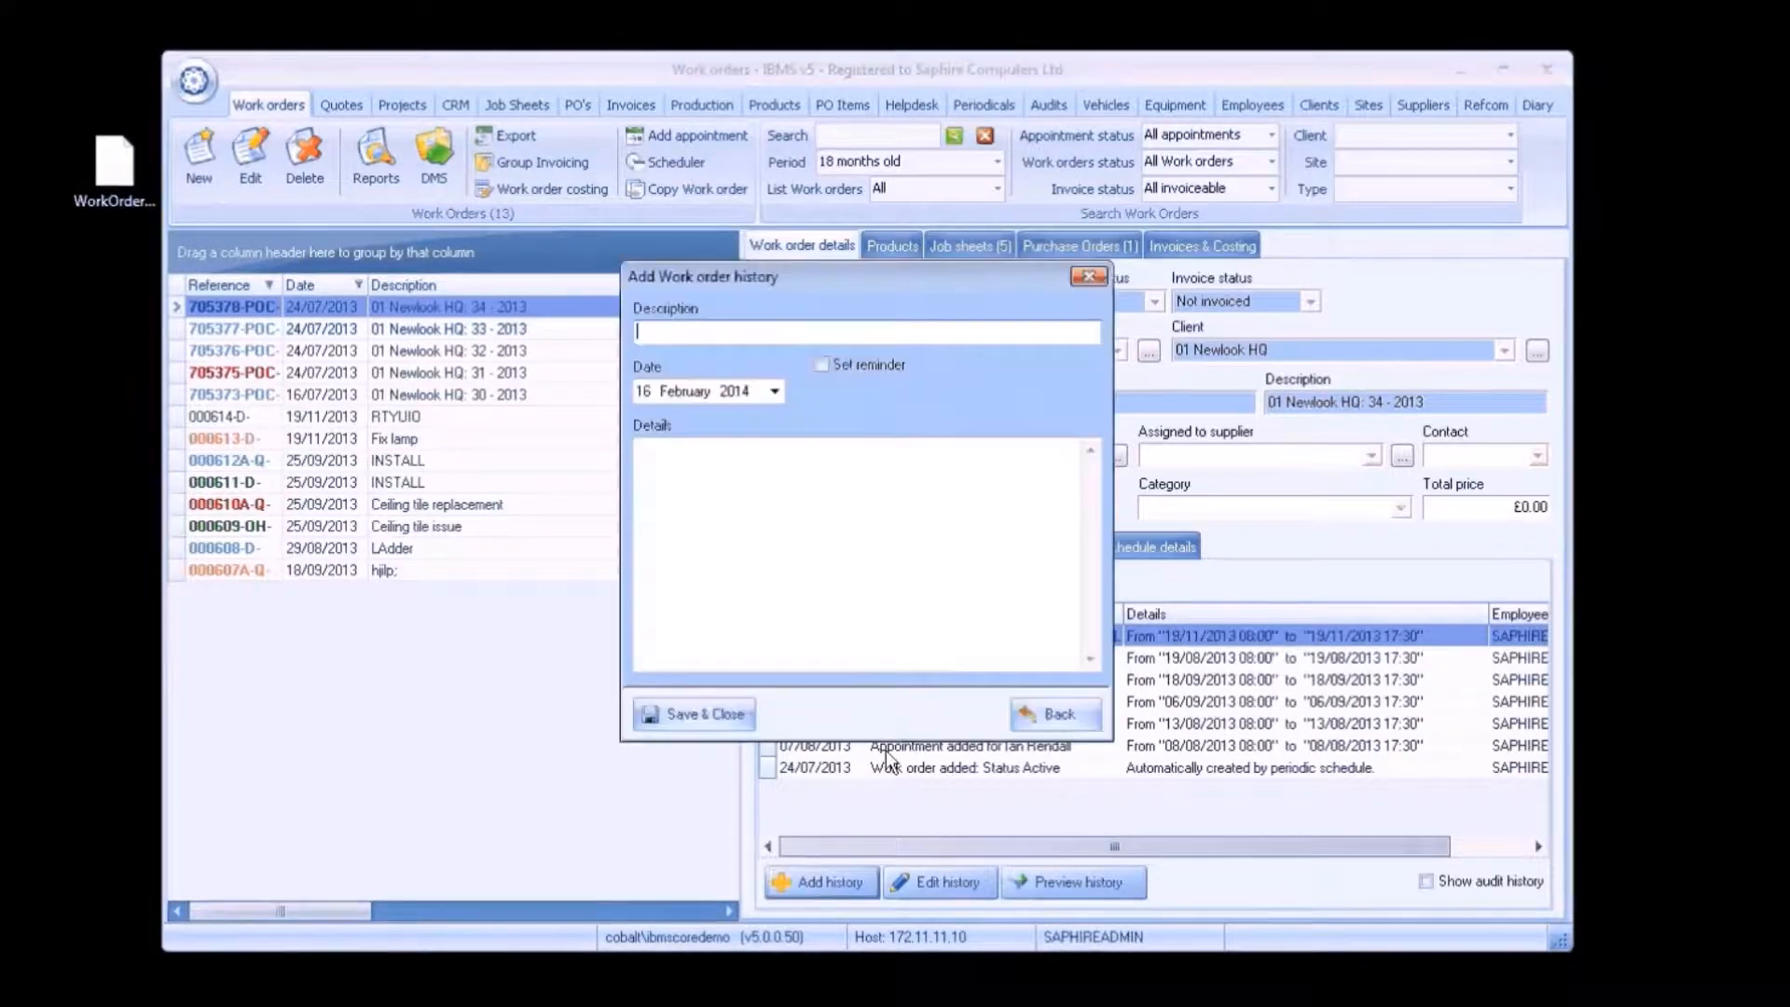
click(1088, 276)
Examine the variations with a blank variation order left unsaved, review the periodical schedule details, and return to the general details.
click(1001, 546)
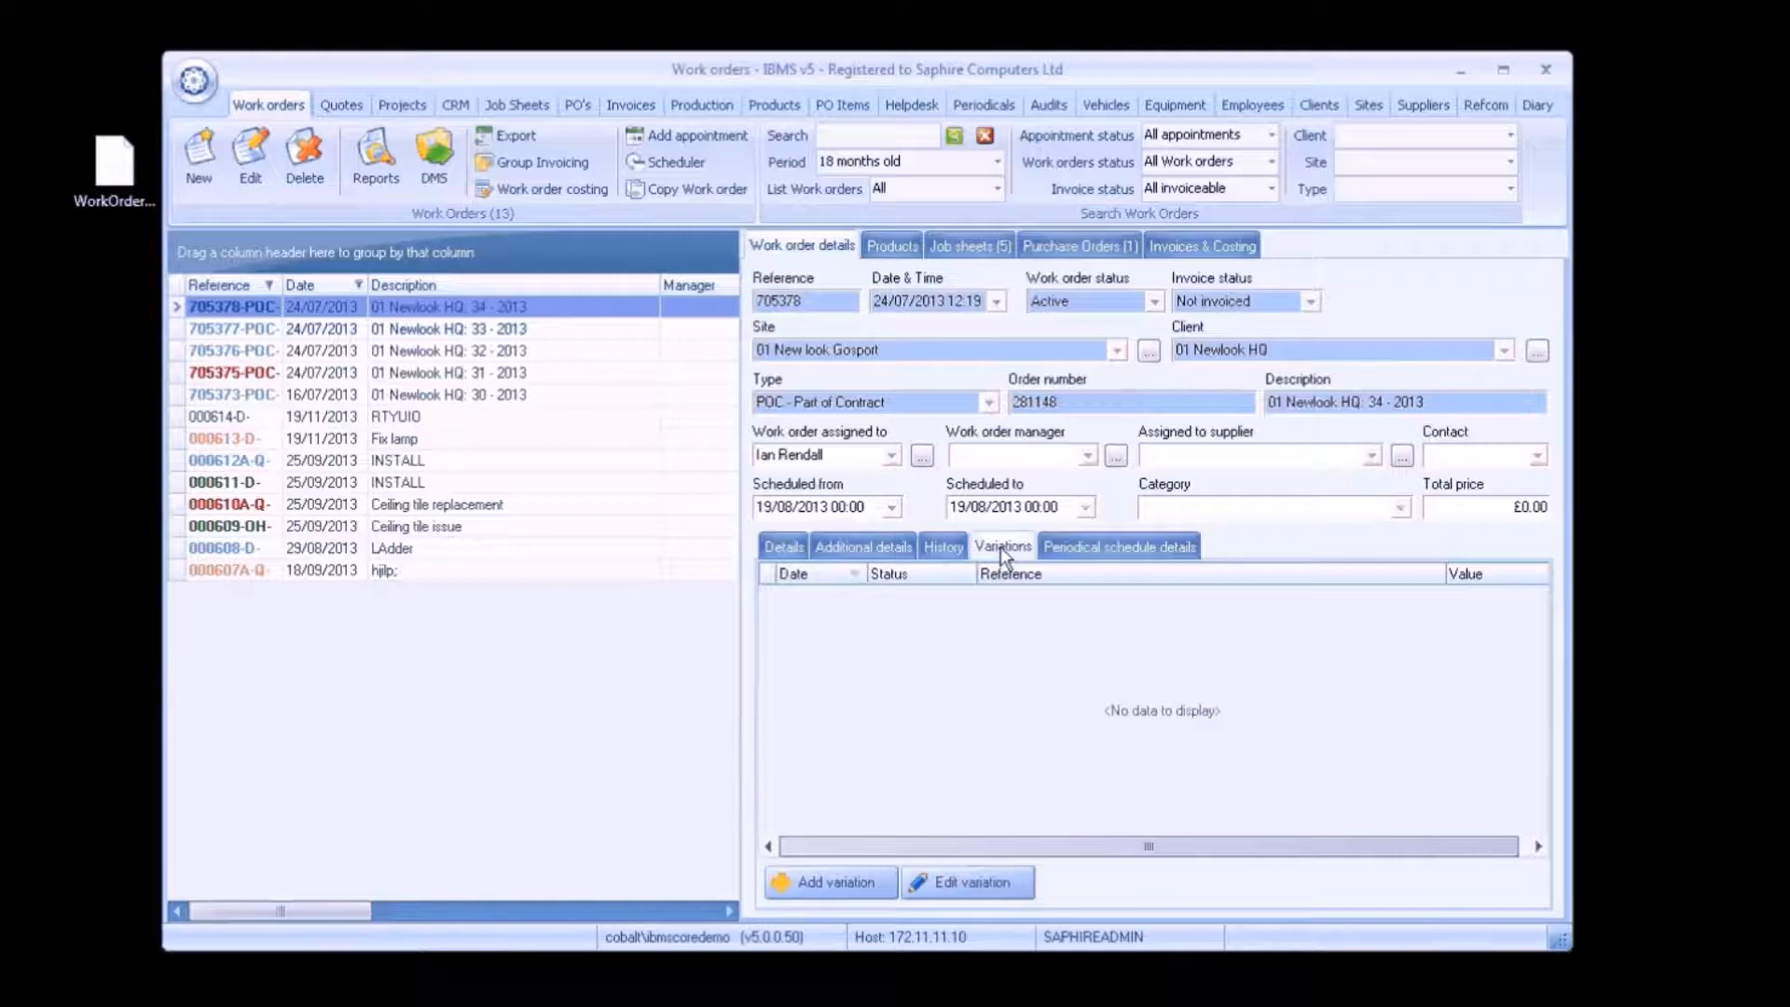
click(861, 884)
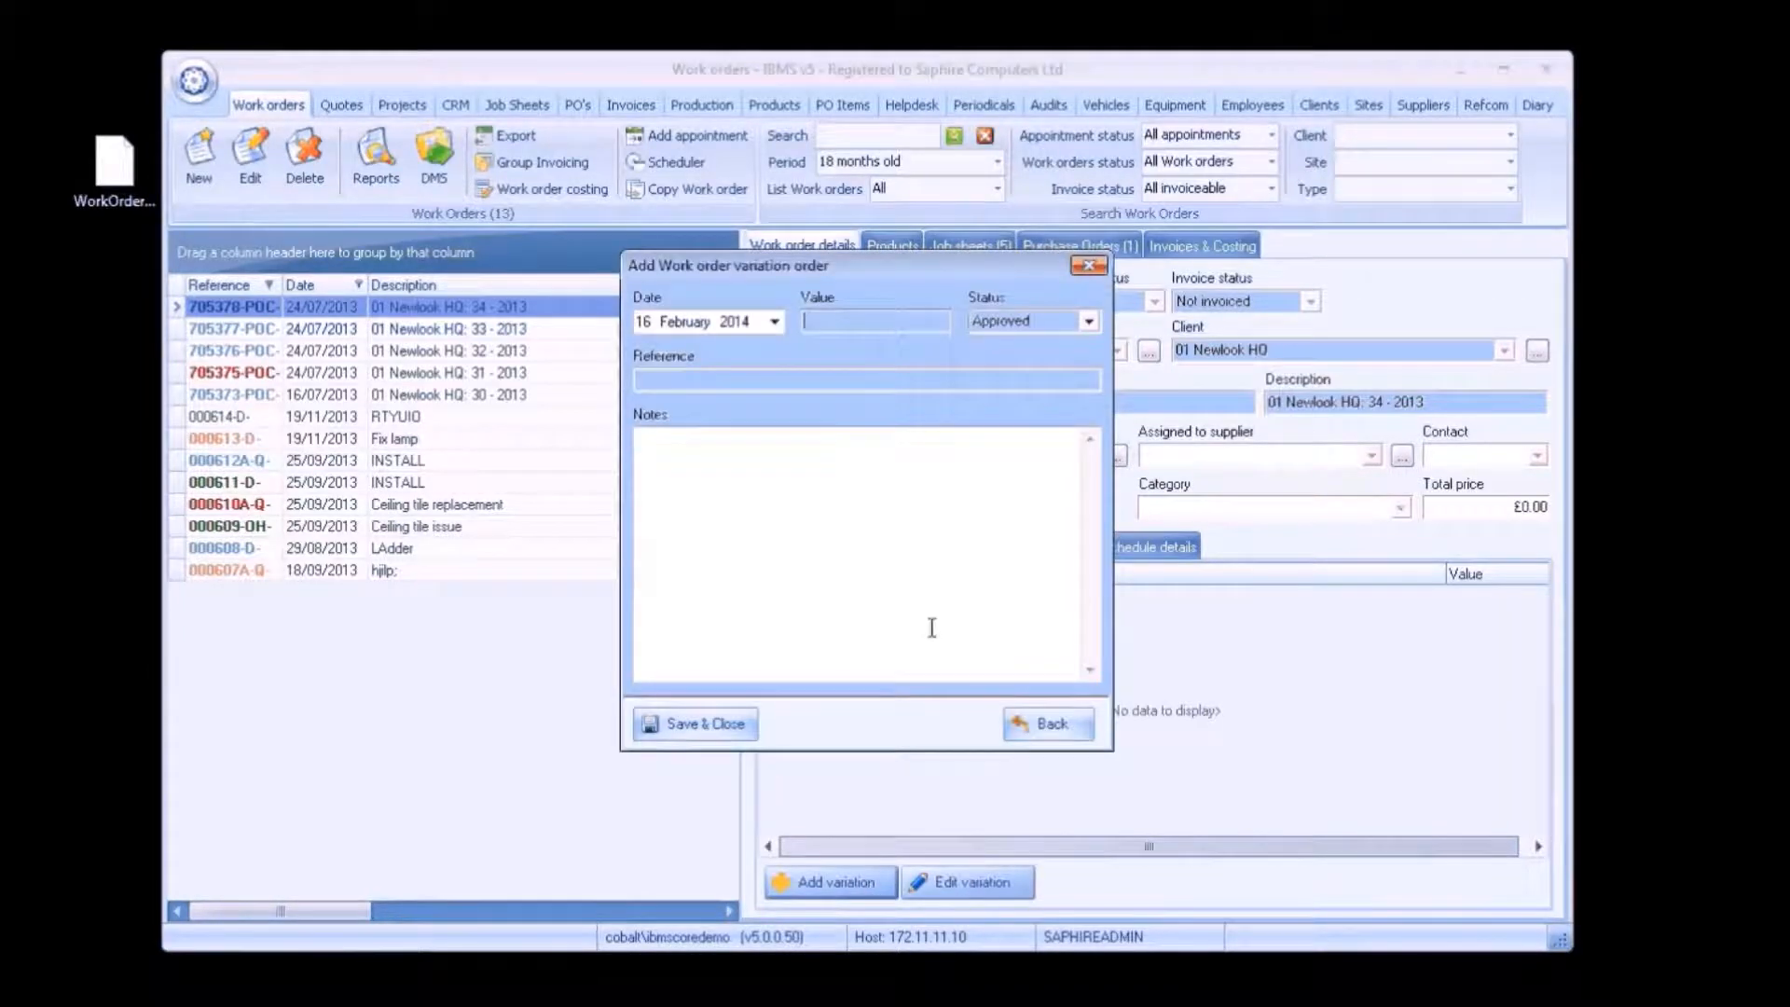
click(1027, 724)
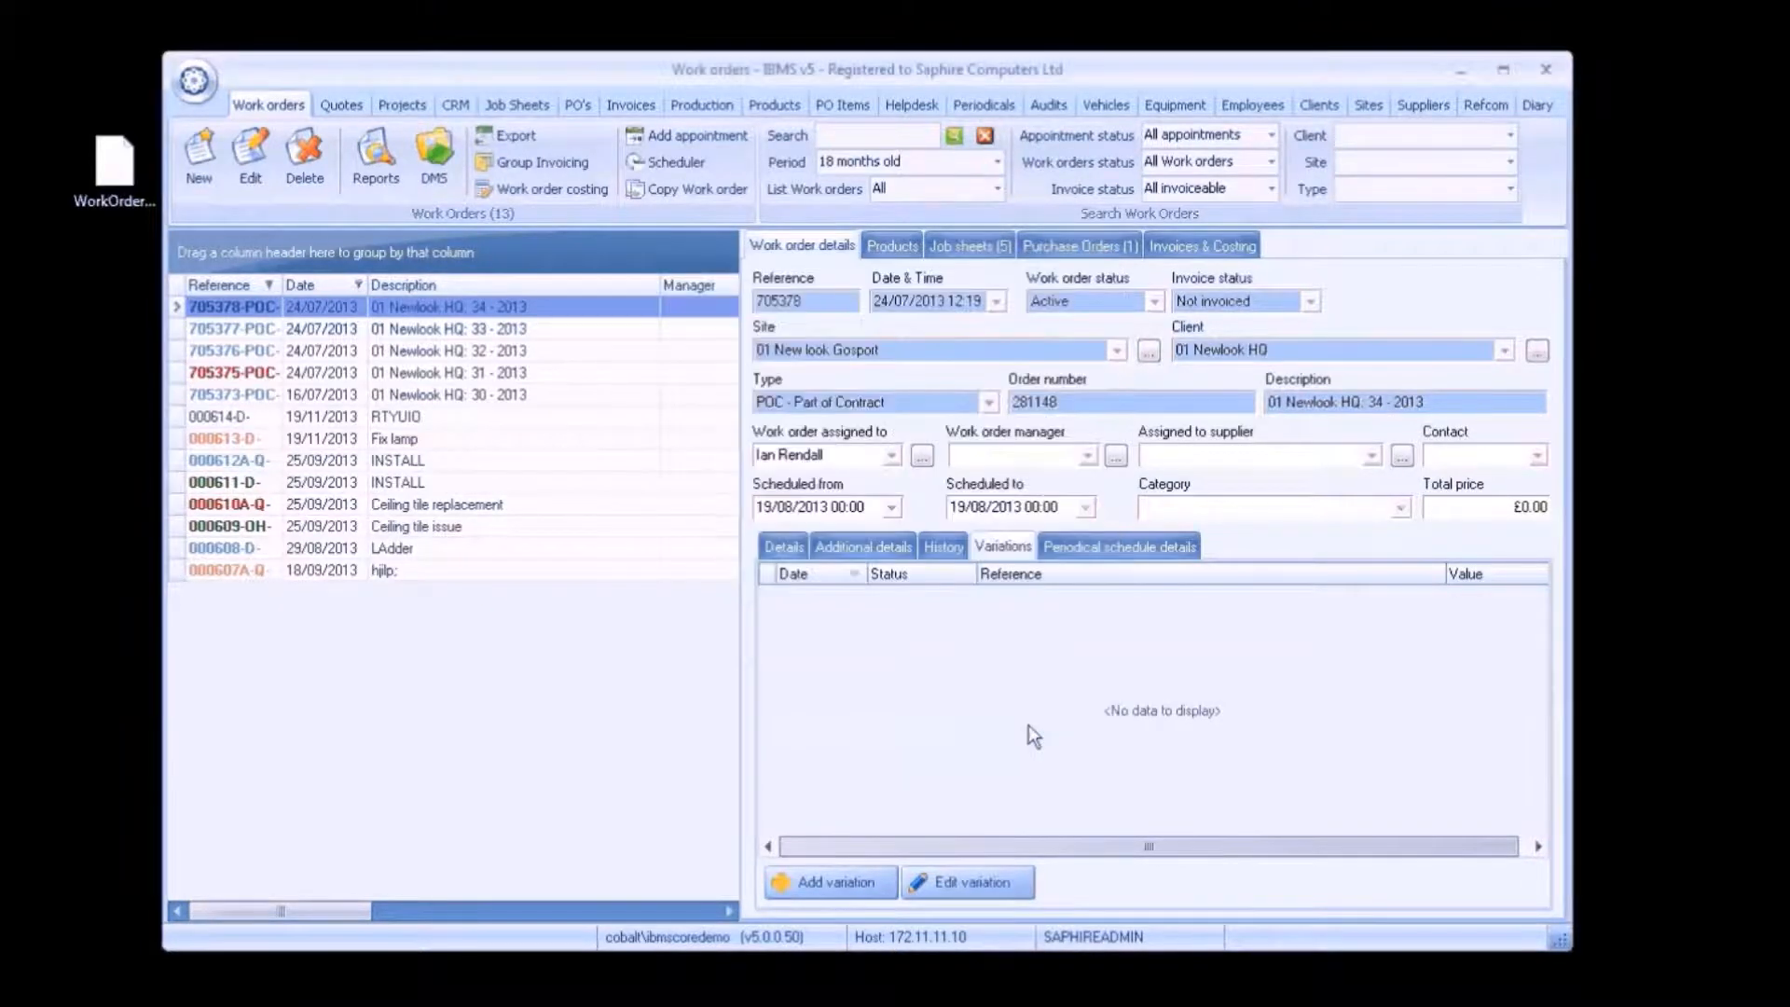
click(1091, 545)
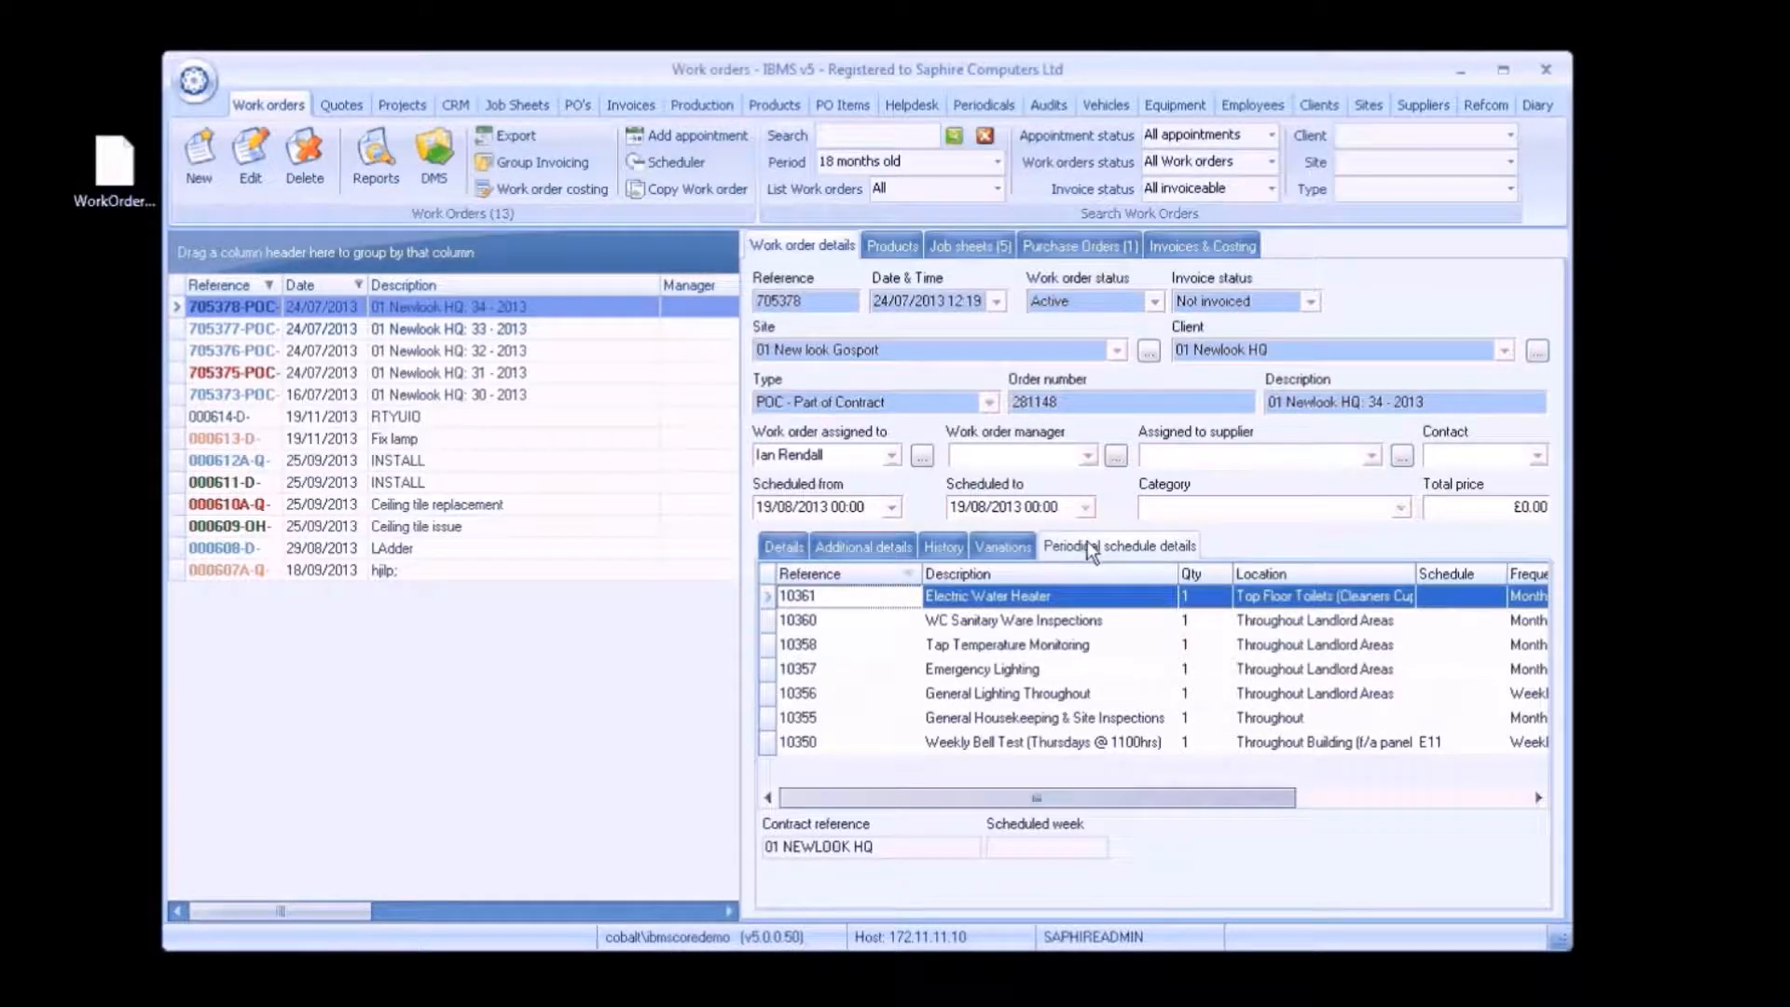
click(781, 549)
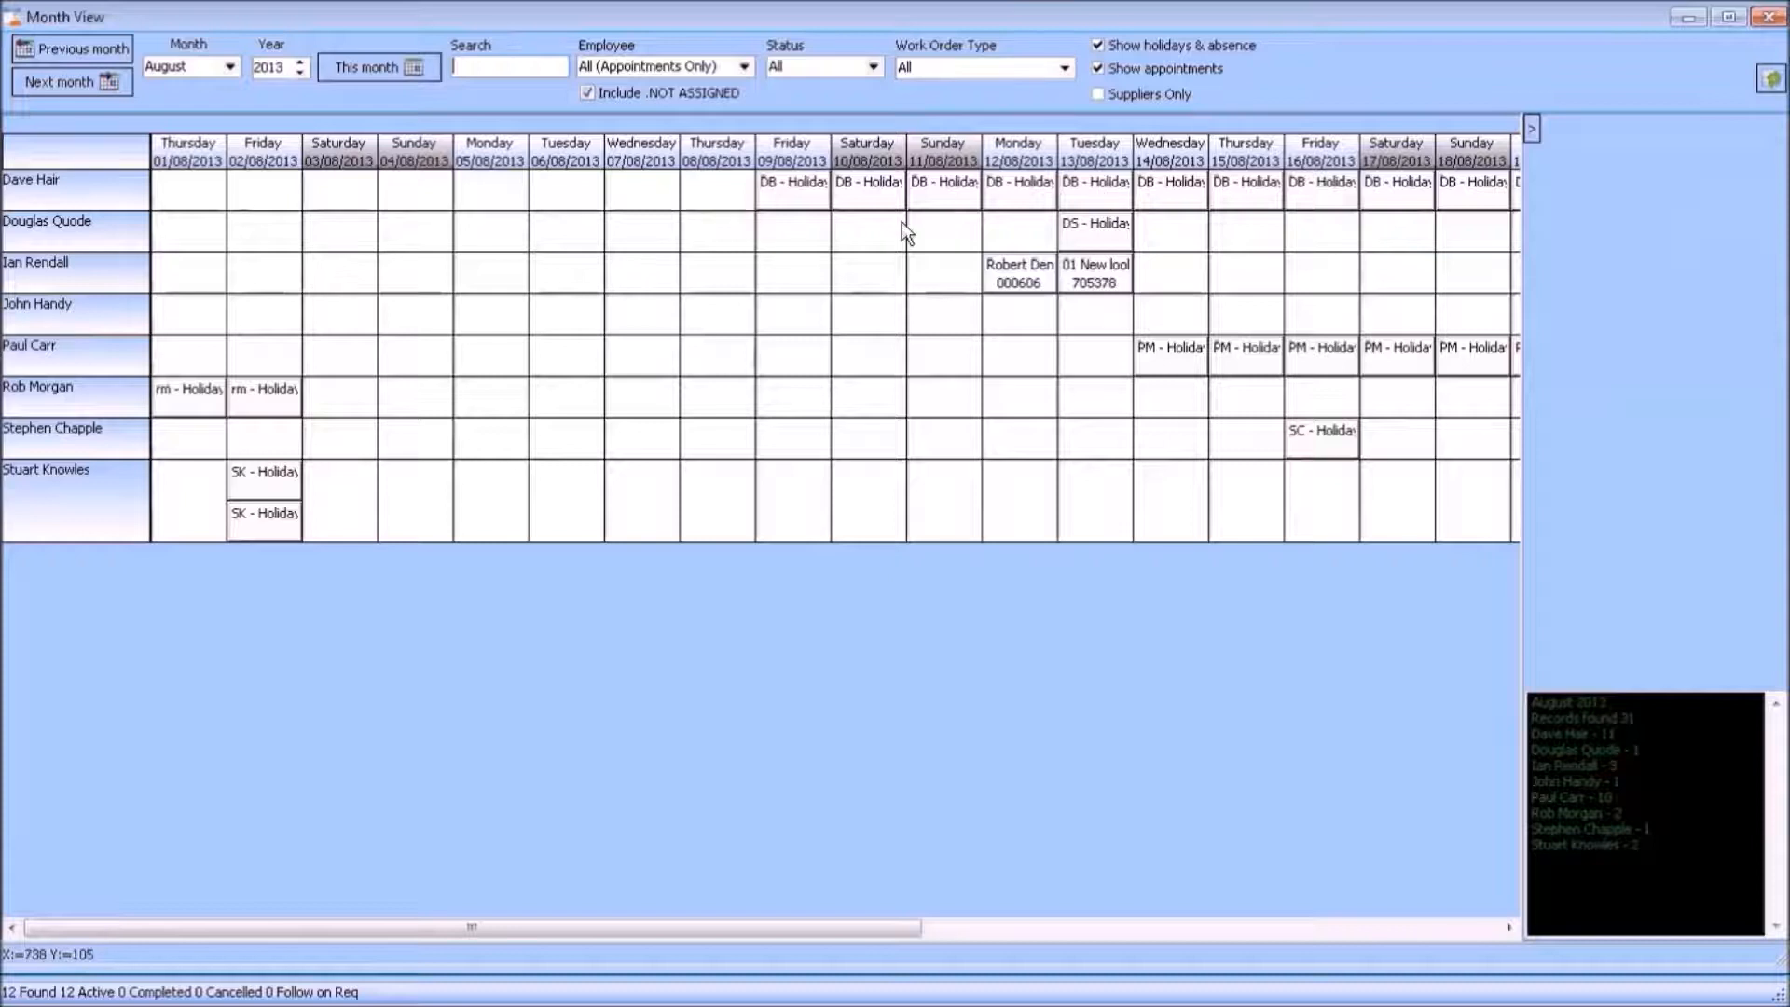
In the August 2013 month view, move the first employee's 11/08/2013 holiday to the second employee on 10 Aug 2013, and close the view.
click(950, 186)
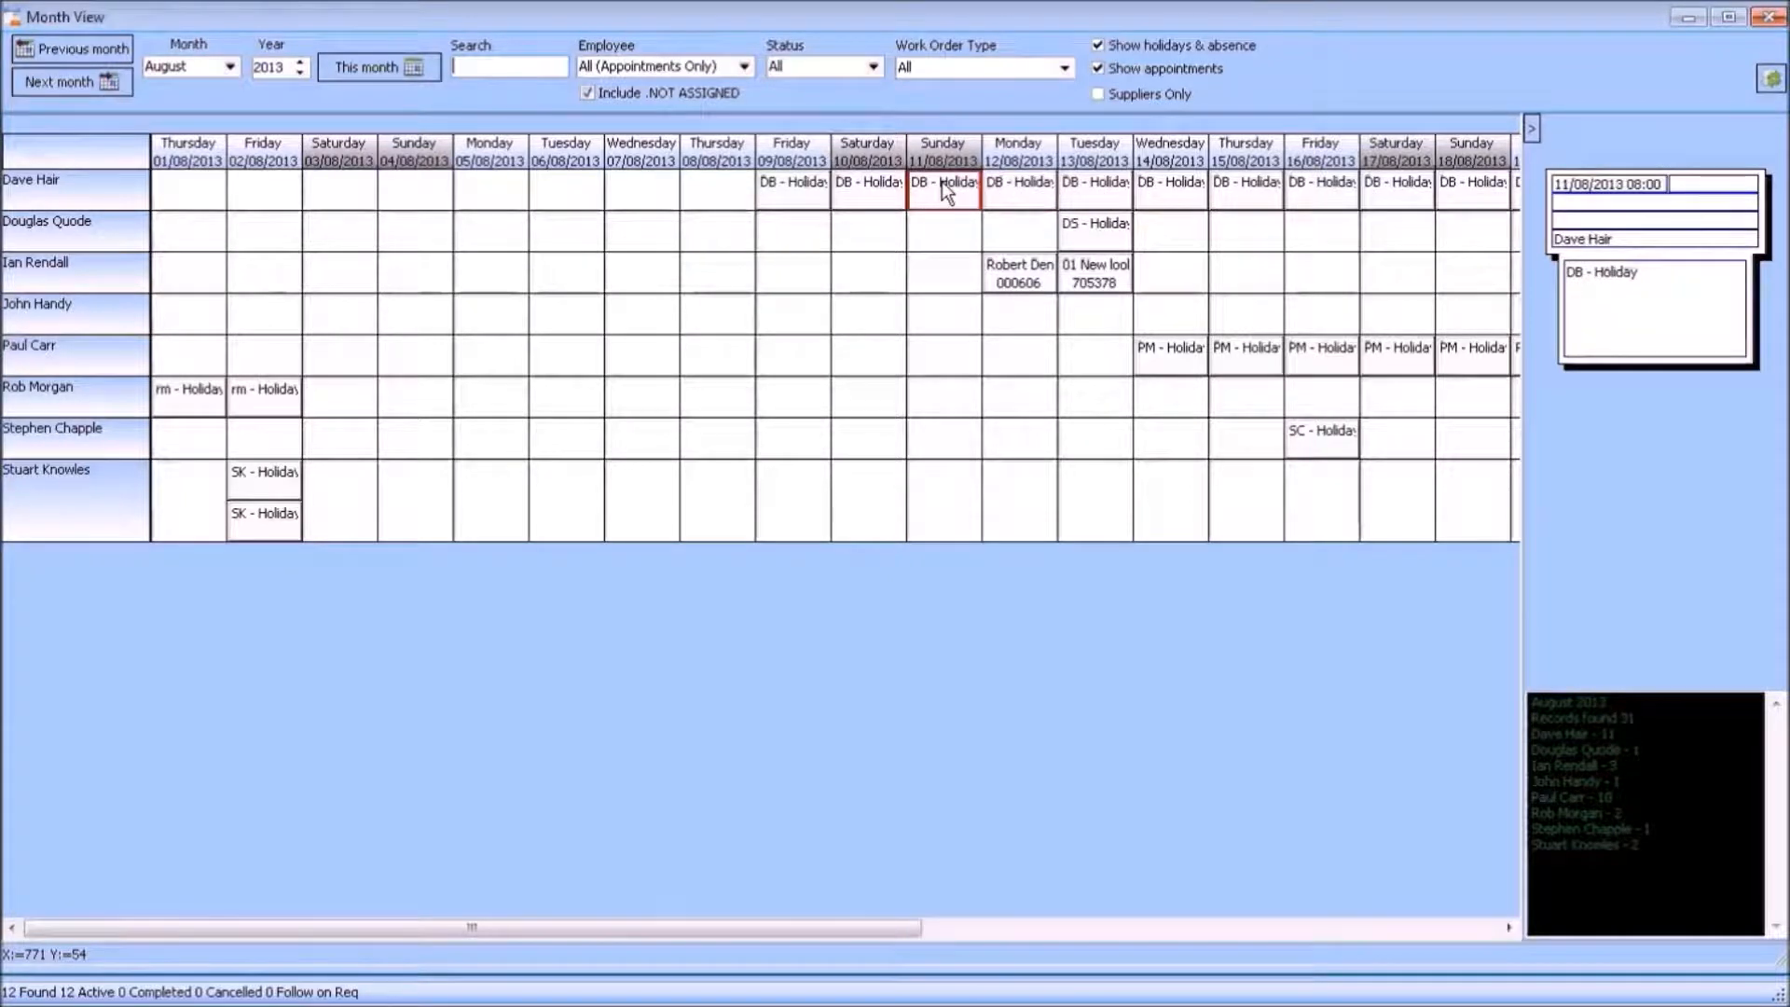
mouse_move(956, 193)
mouse_down()
mouse_move(918, 222)
mouse_move(838, 224)
mouse_up()
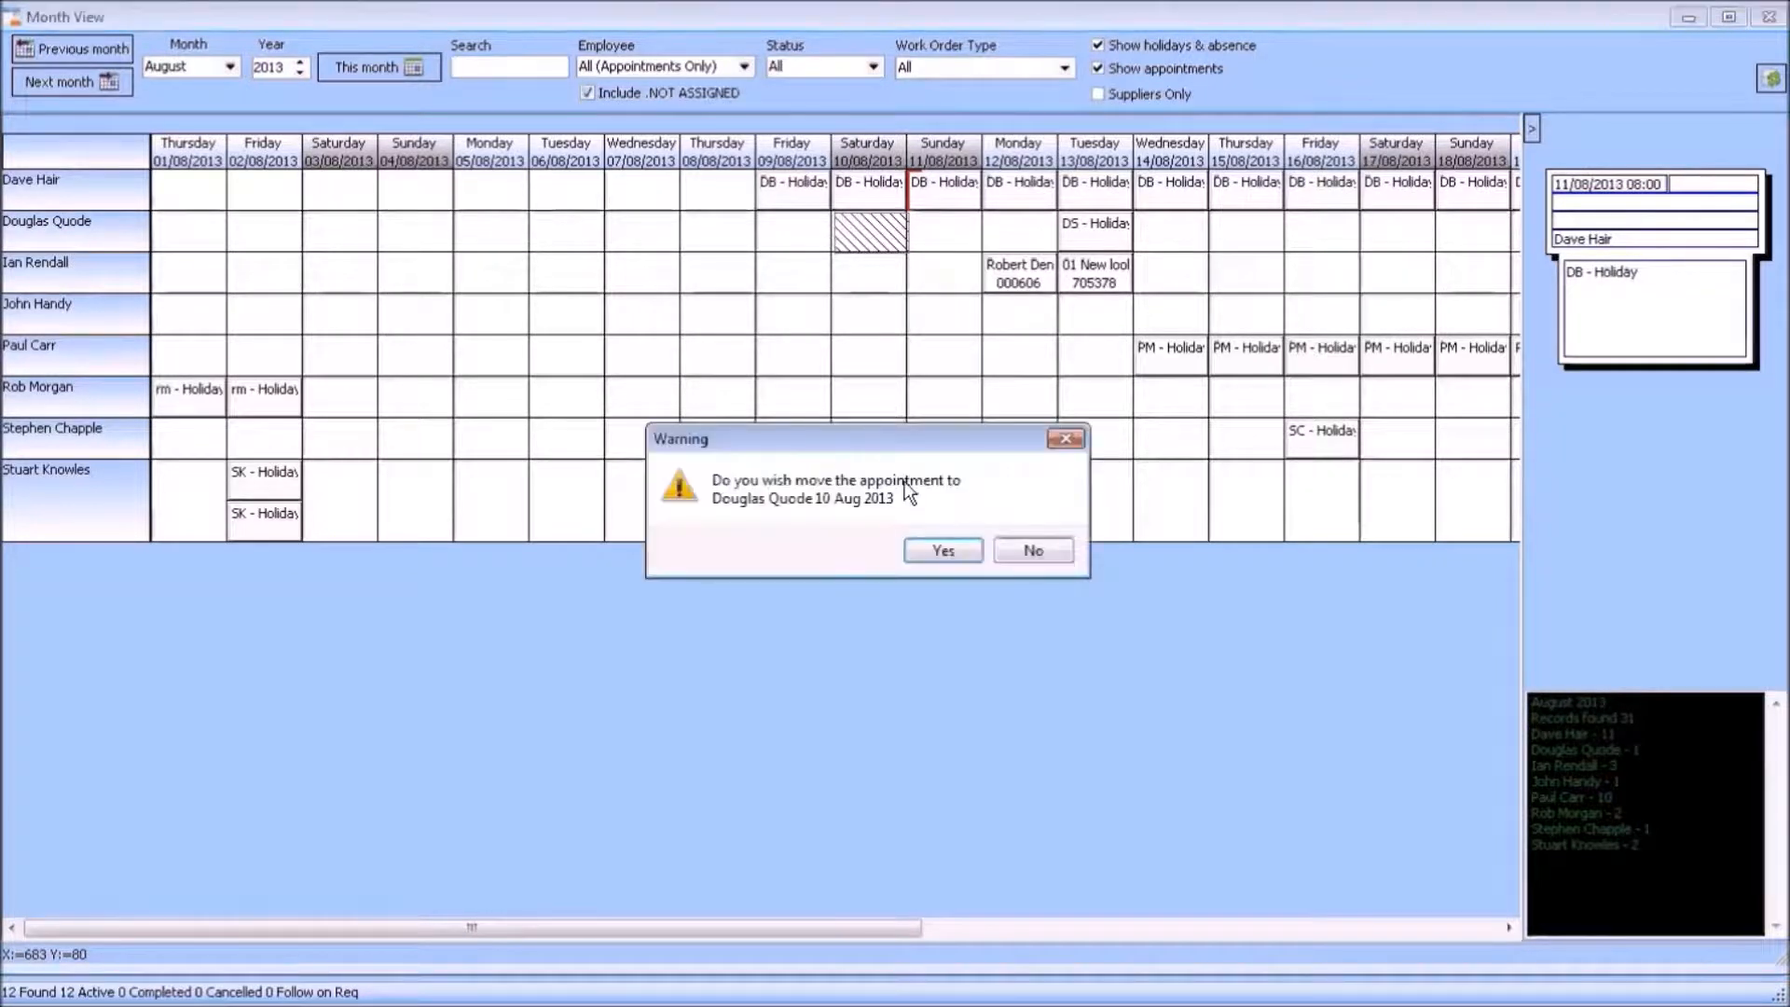
click(936, 546)
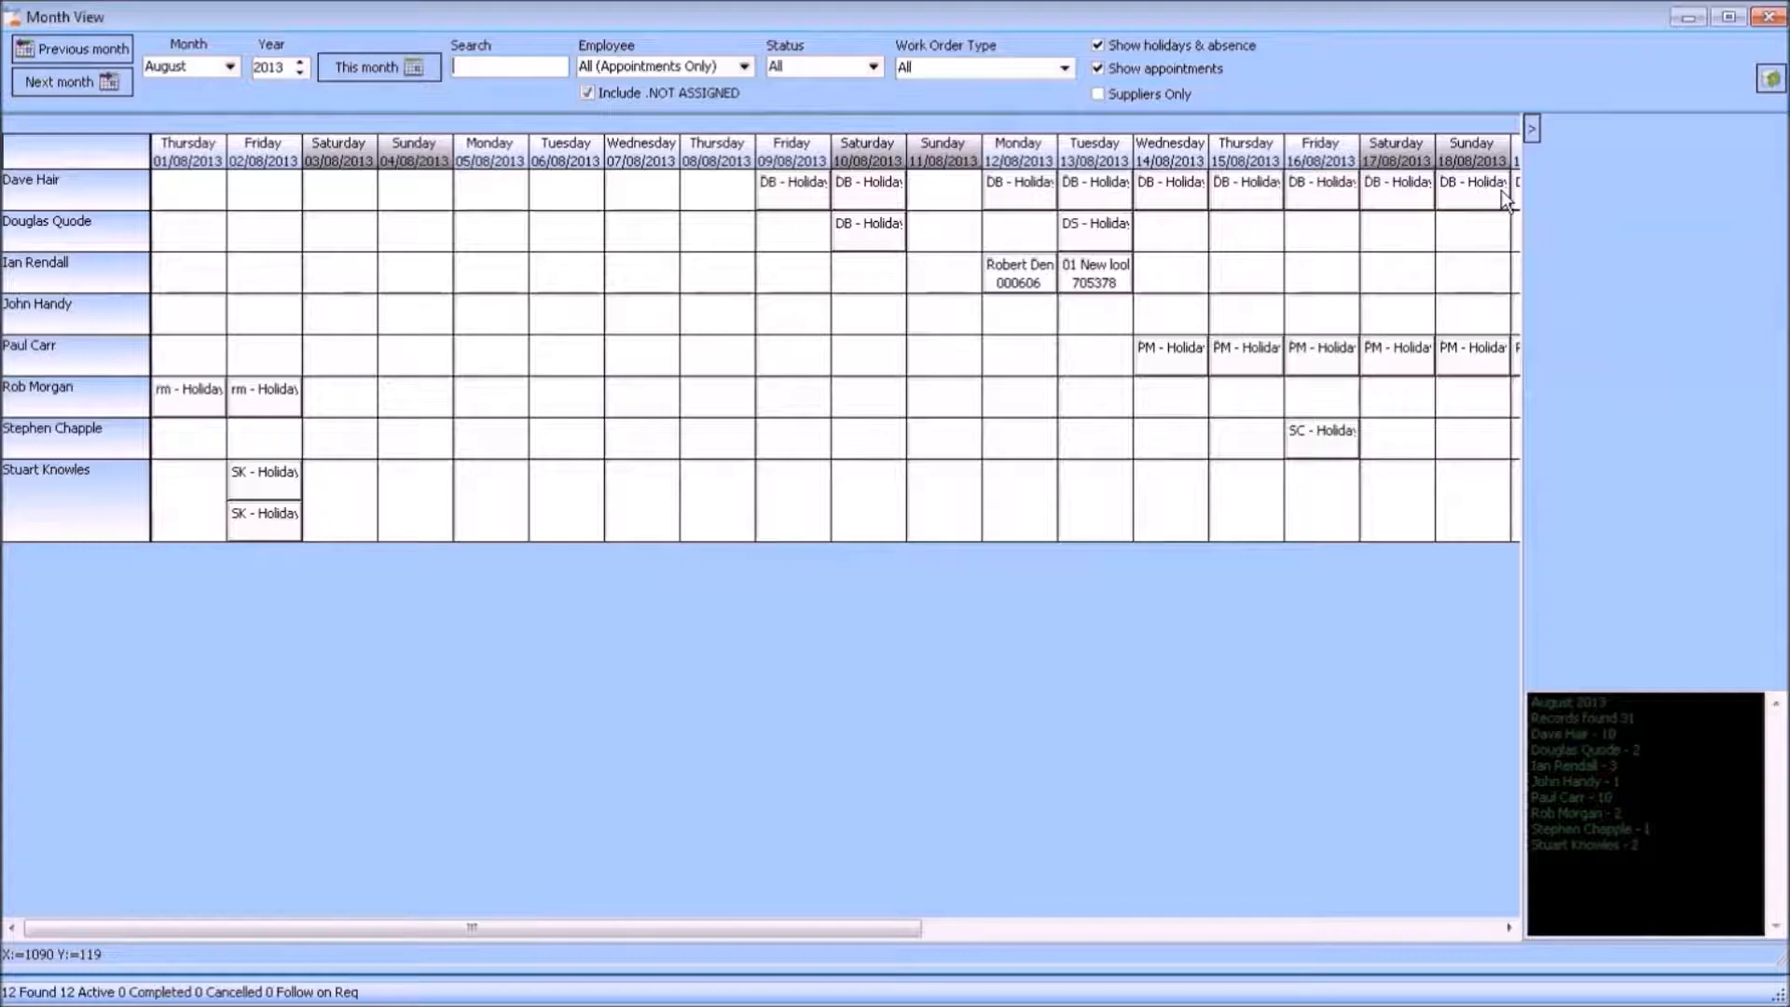
click(1759, 21)
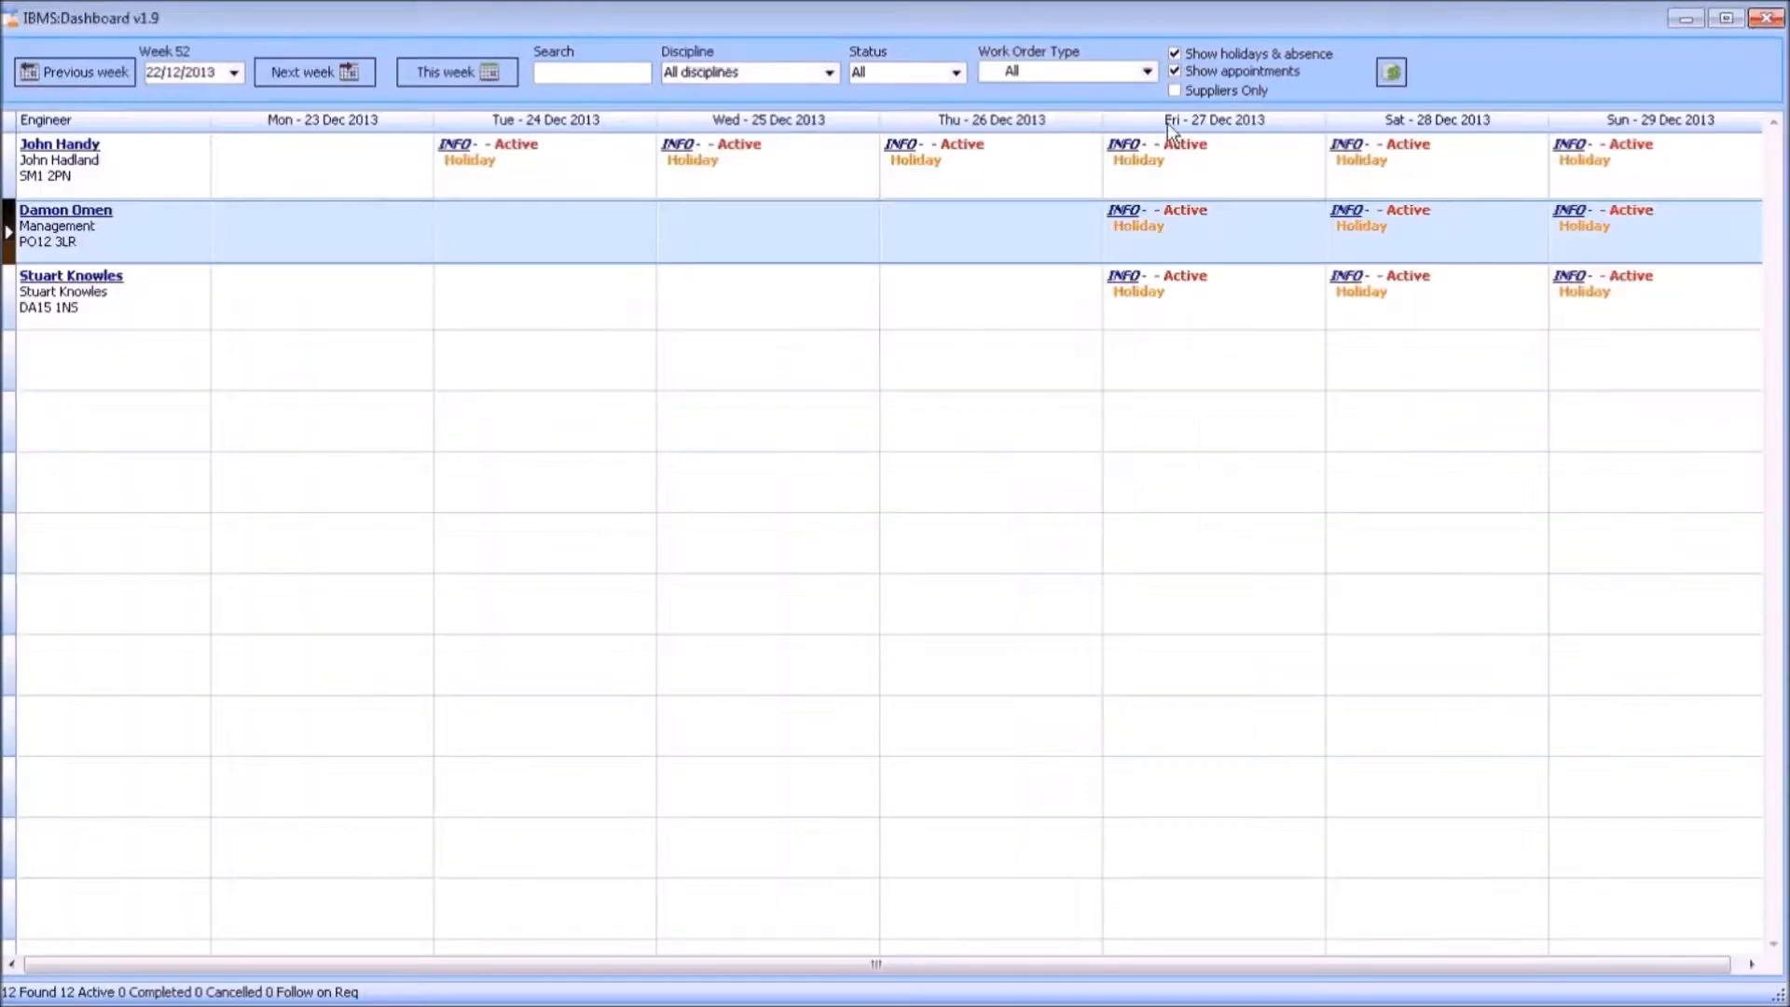
Examine the move options for the first engineer's 26 Dec 2013 holiday in the weekly dashboard, leave it unmoved, and close the dashboard.
double_click(894, 160)
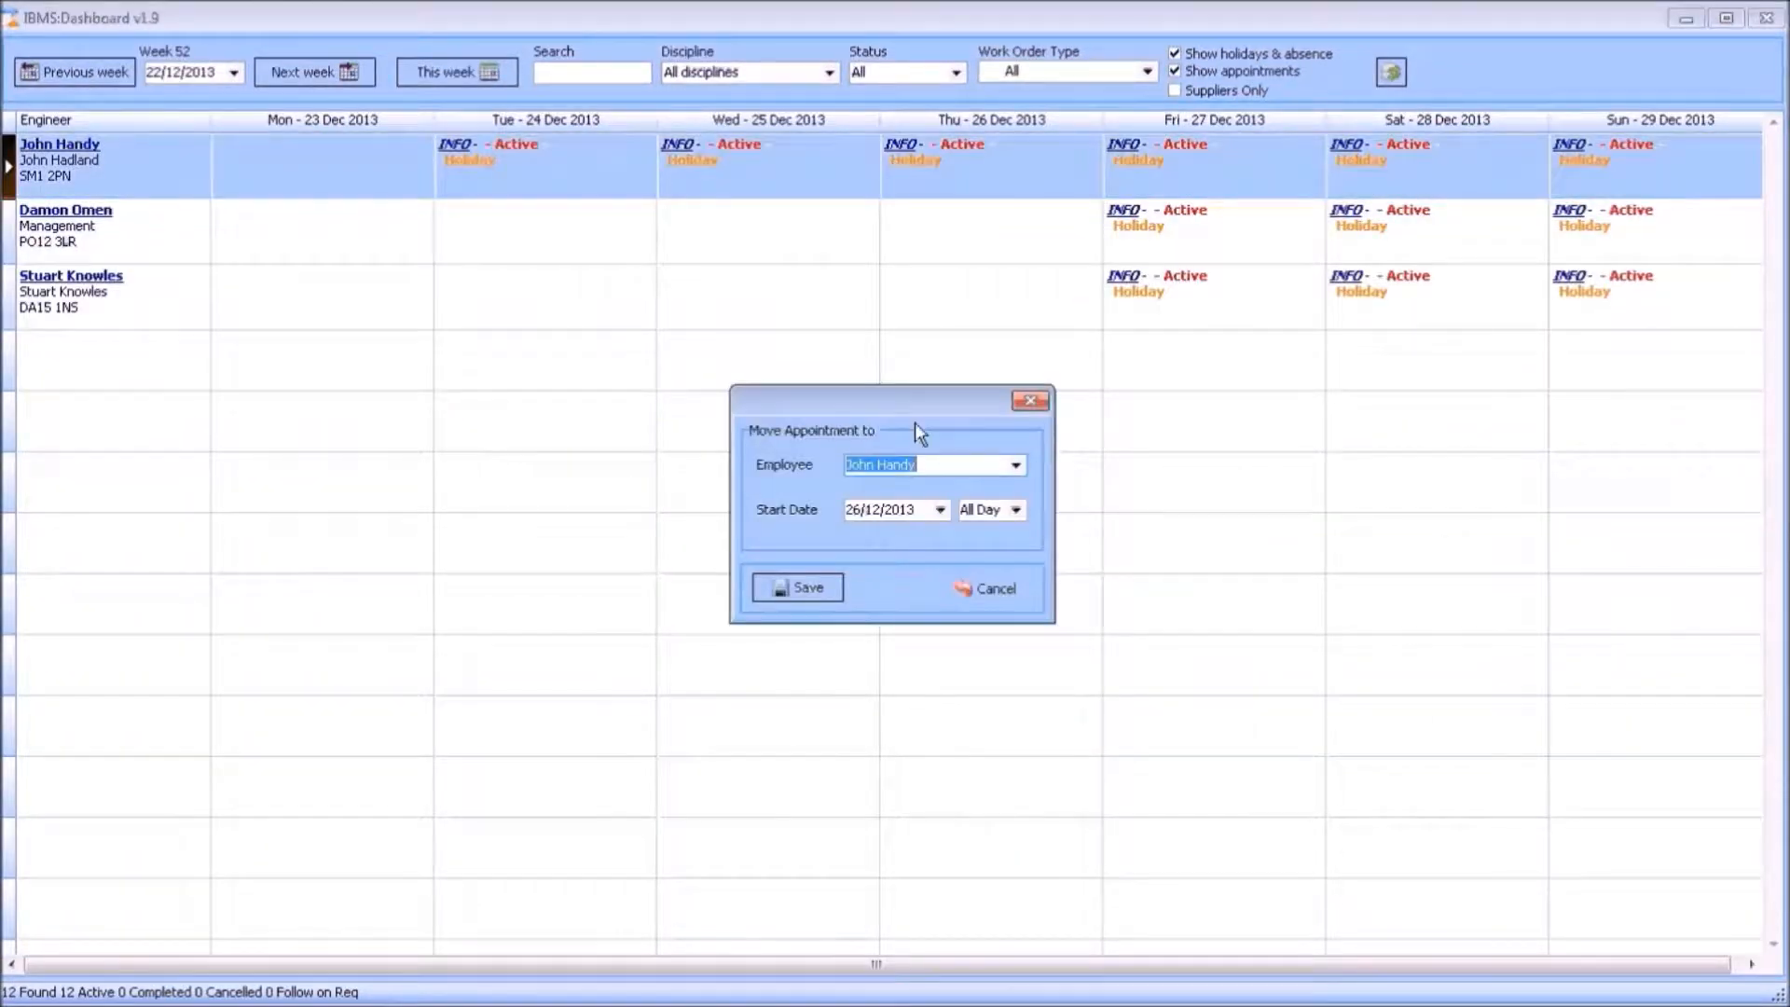
click(1016, 465)
click(1016, 465)
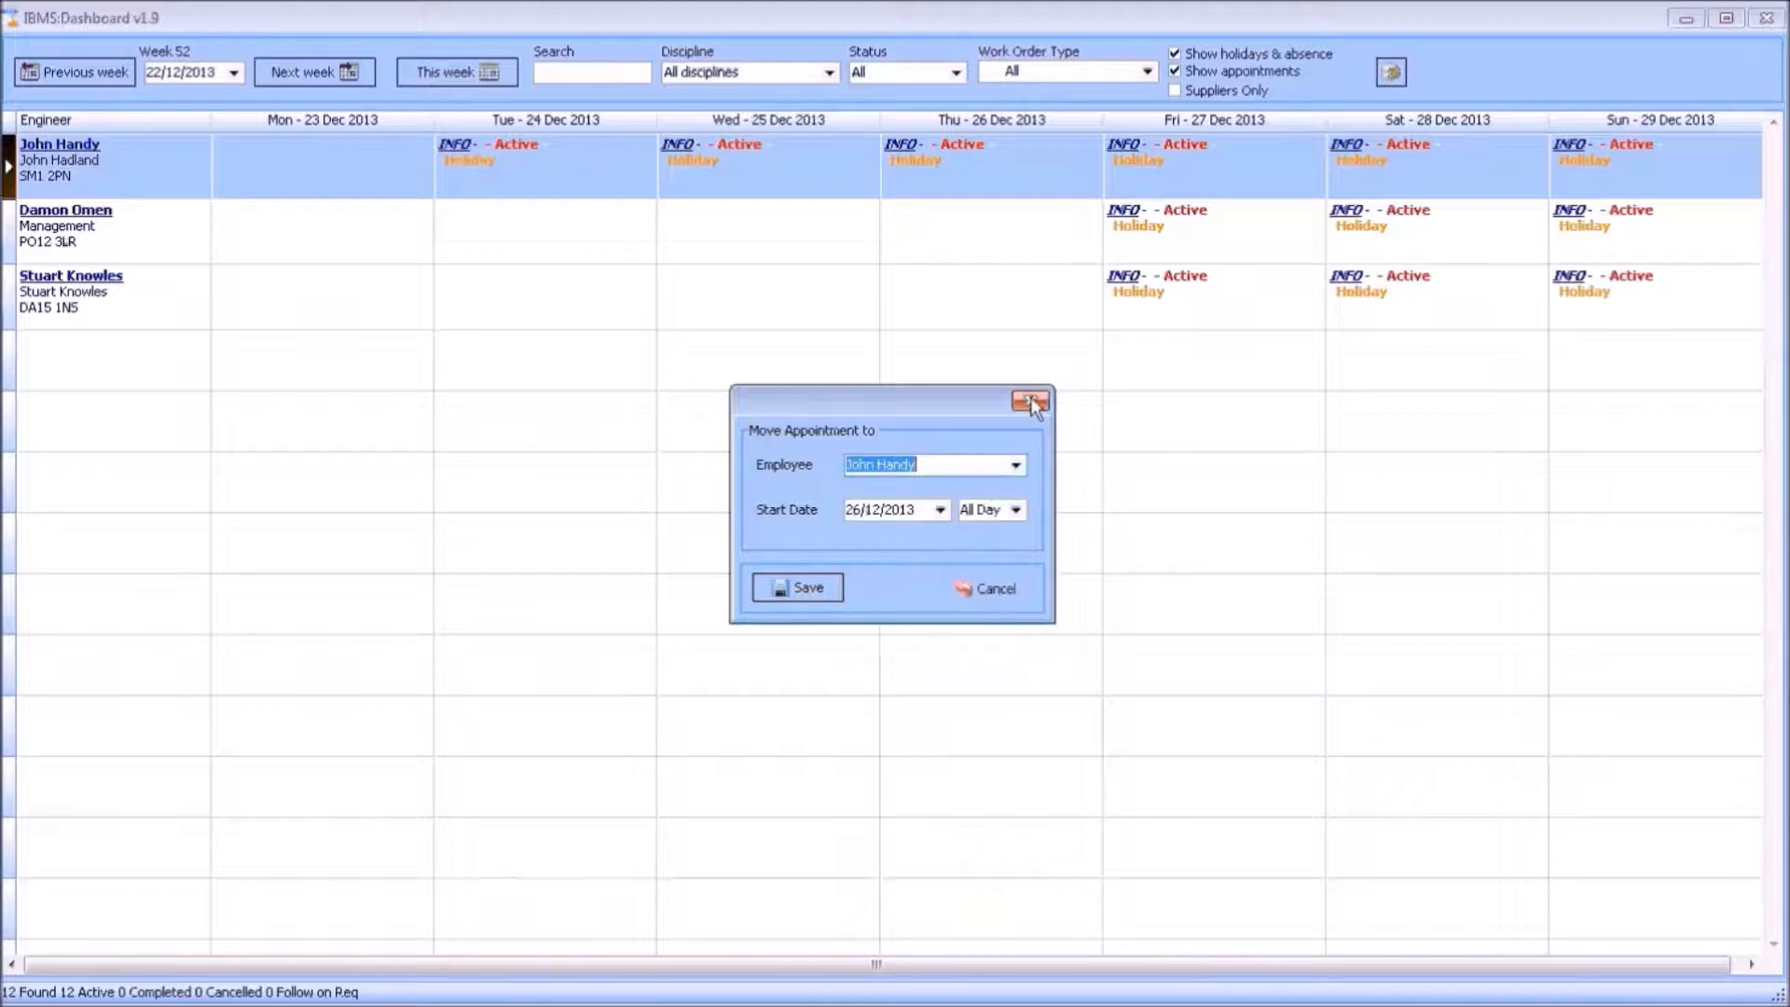
click(1030, 400)
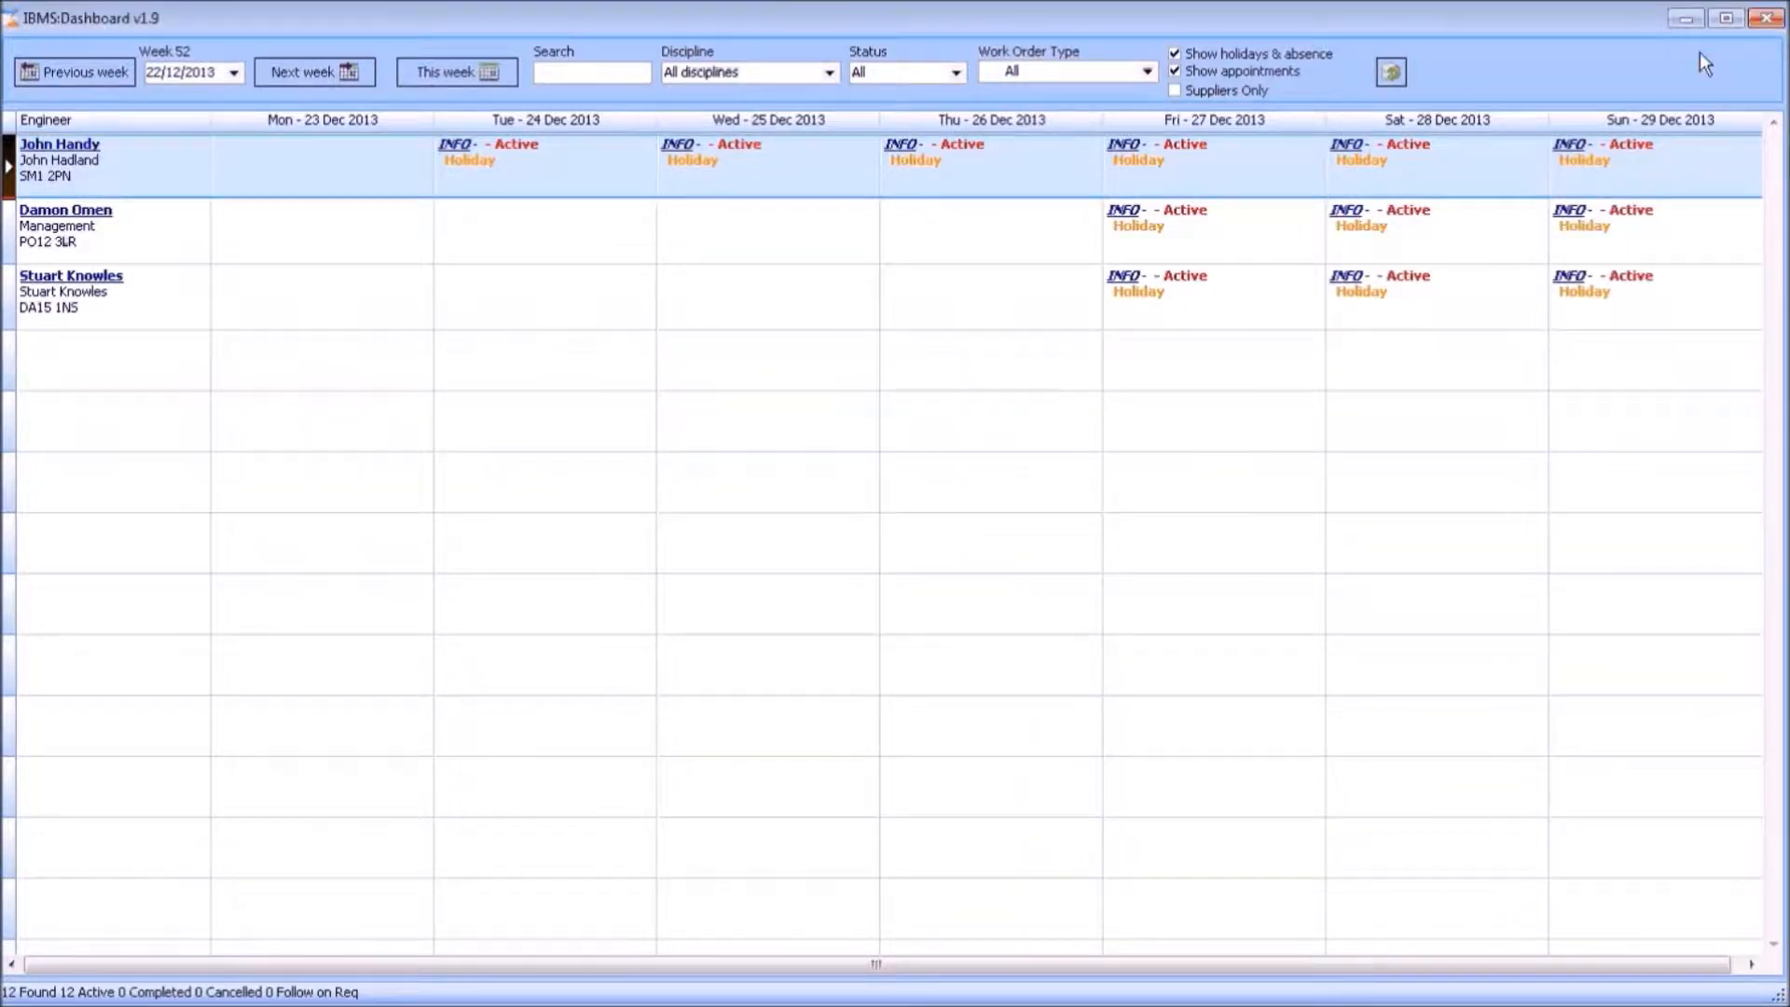
click(1768, 24)
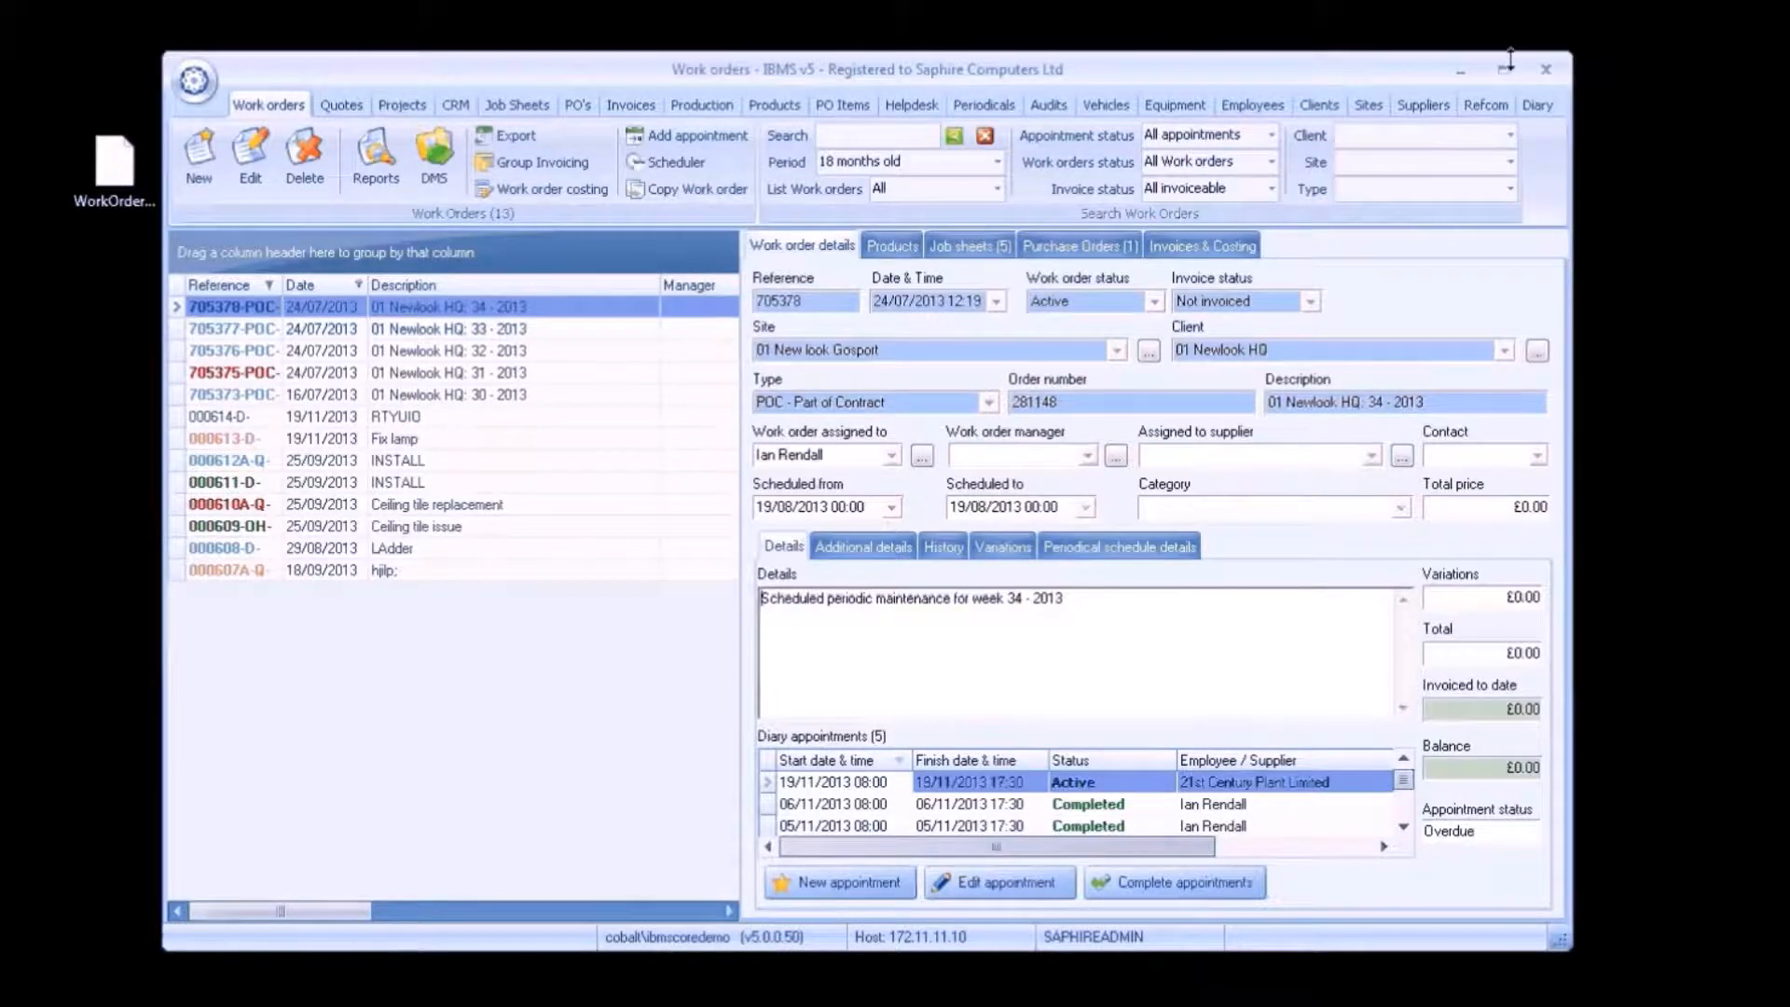
Minimise the work orders window, switch to IBMS:Lite v2, and select the work order appointment scheduled for 05/11/2013 08:00.
click(1461, 70)
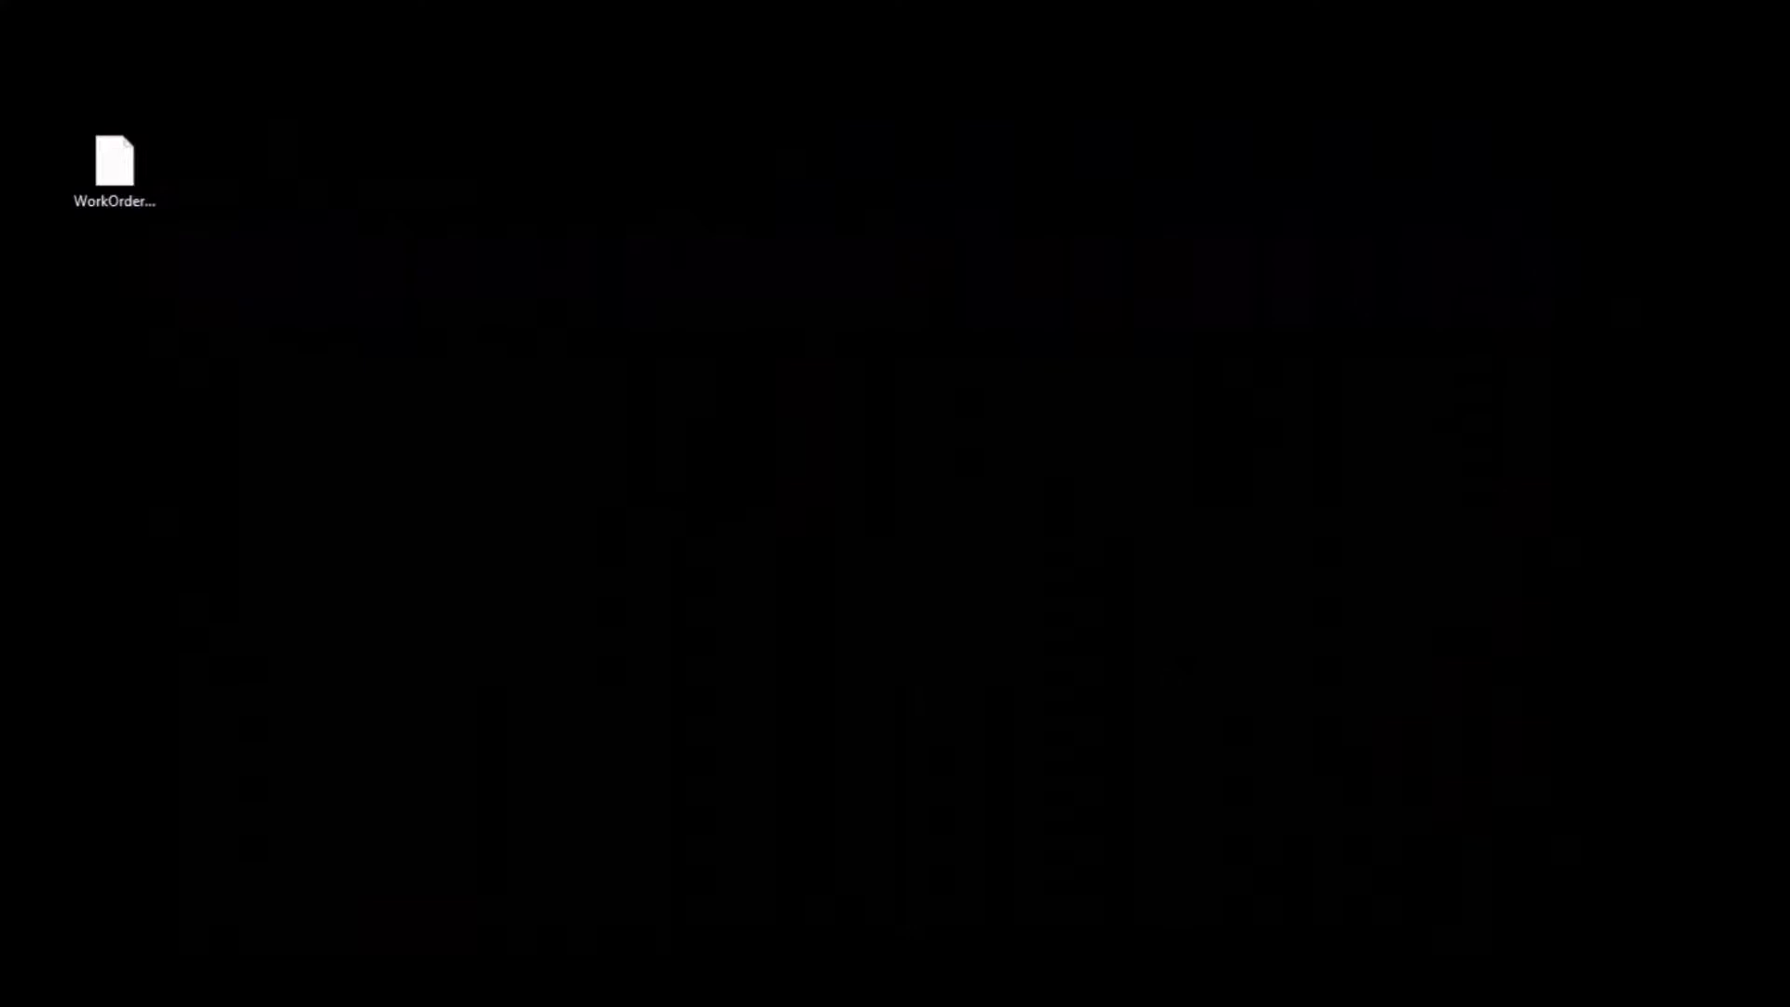
key(alt+Tab)
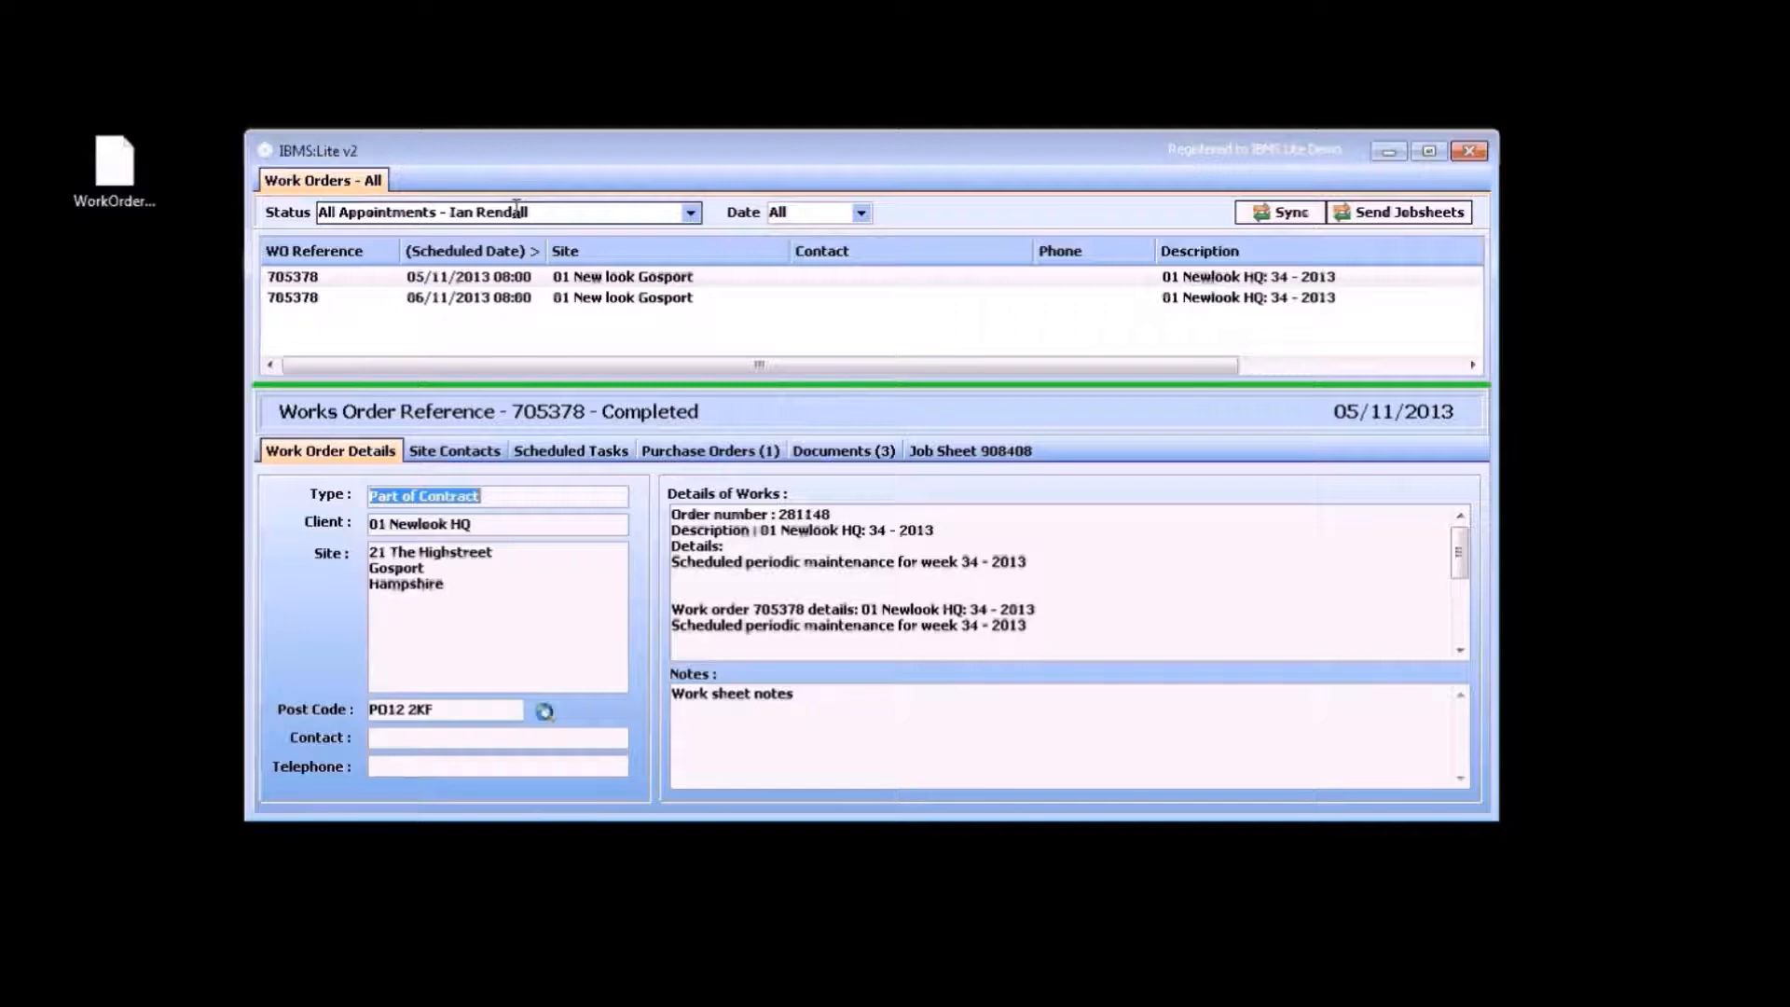
click(470, 299)
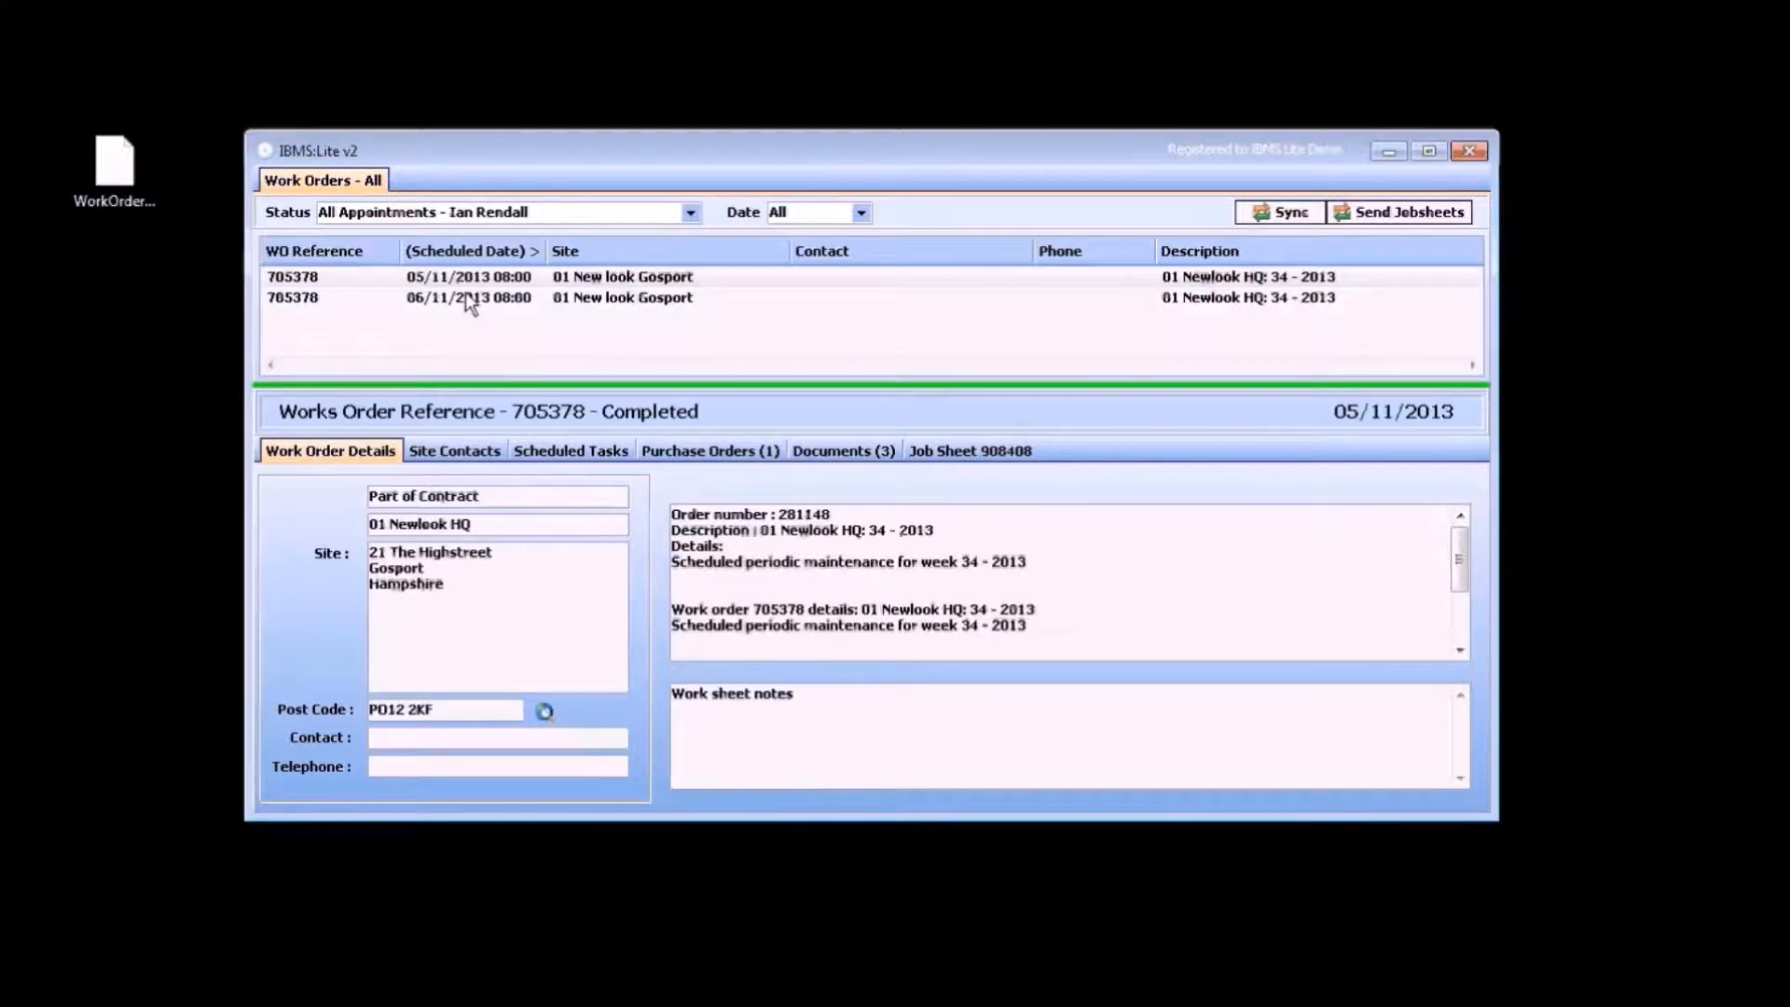
click(473, 281)
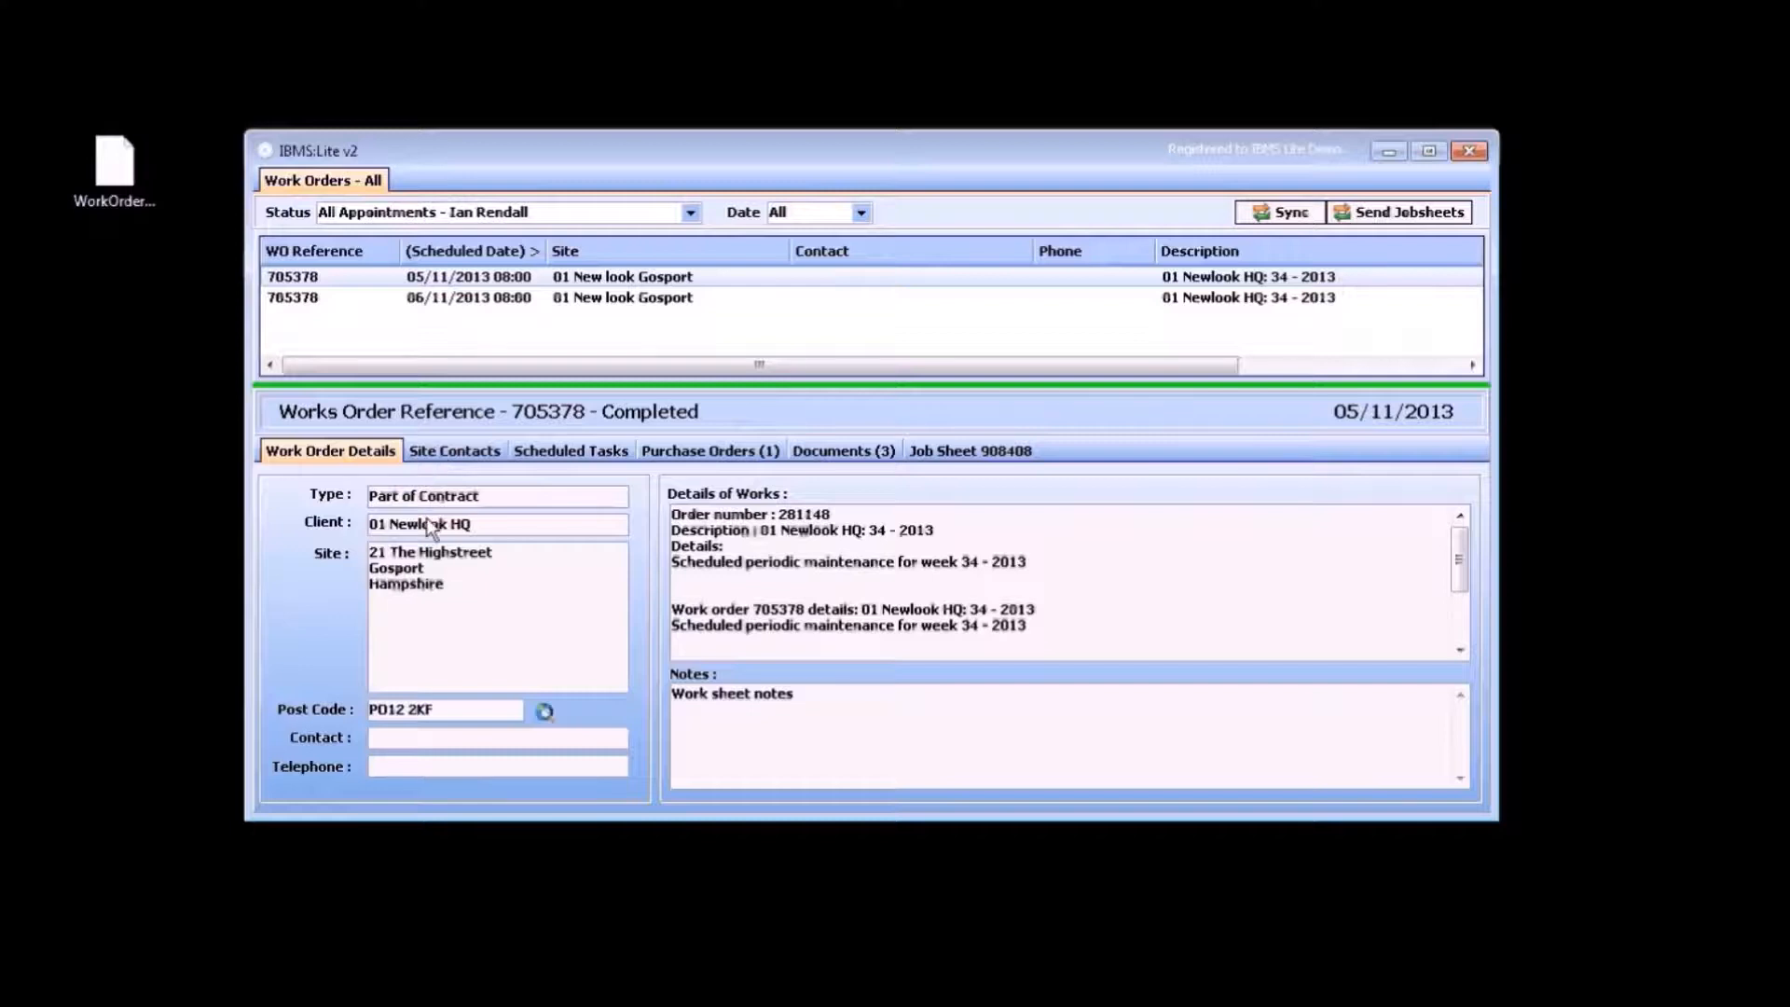
Review the selected work order's type, client, site address and details of works.
click(323, 454)
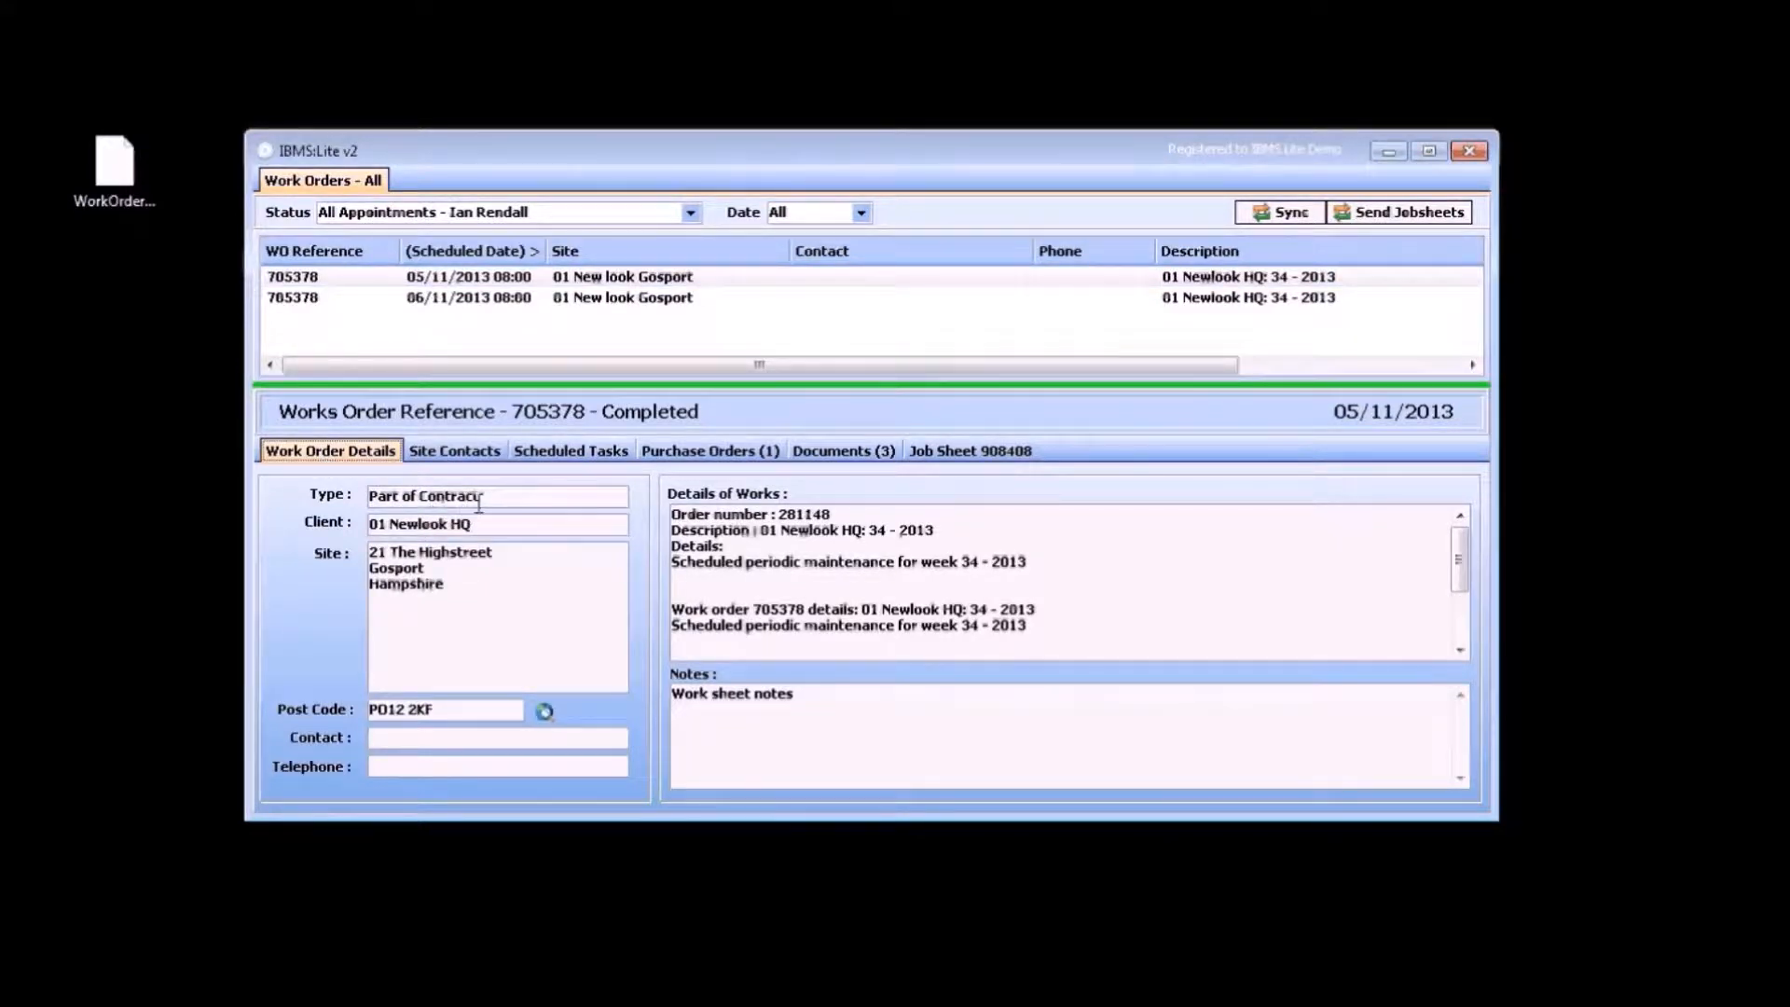
drag(446, 585, 367, 547)
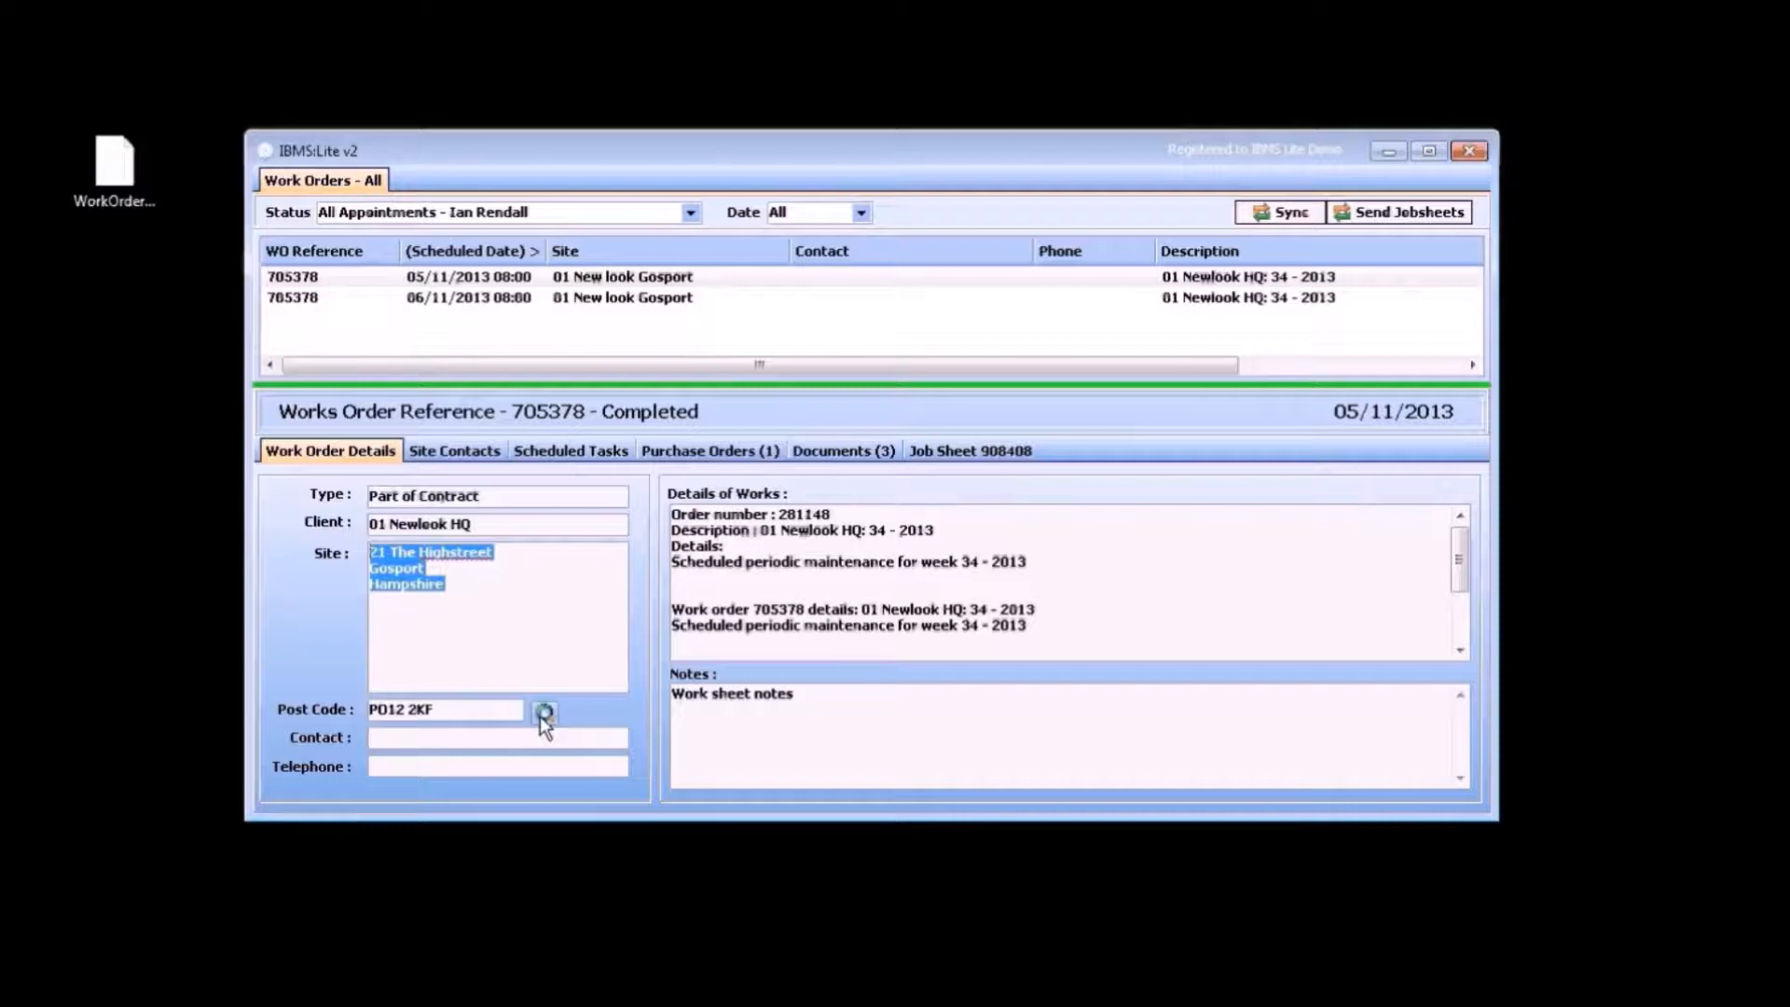
drag(683, 514, 634, 483)
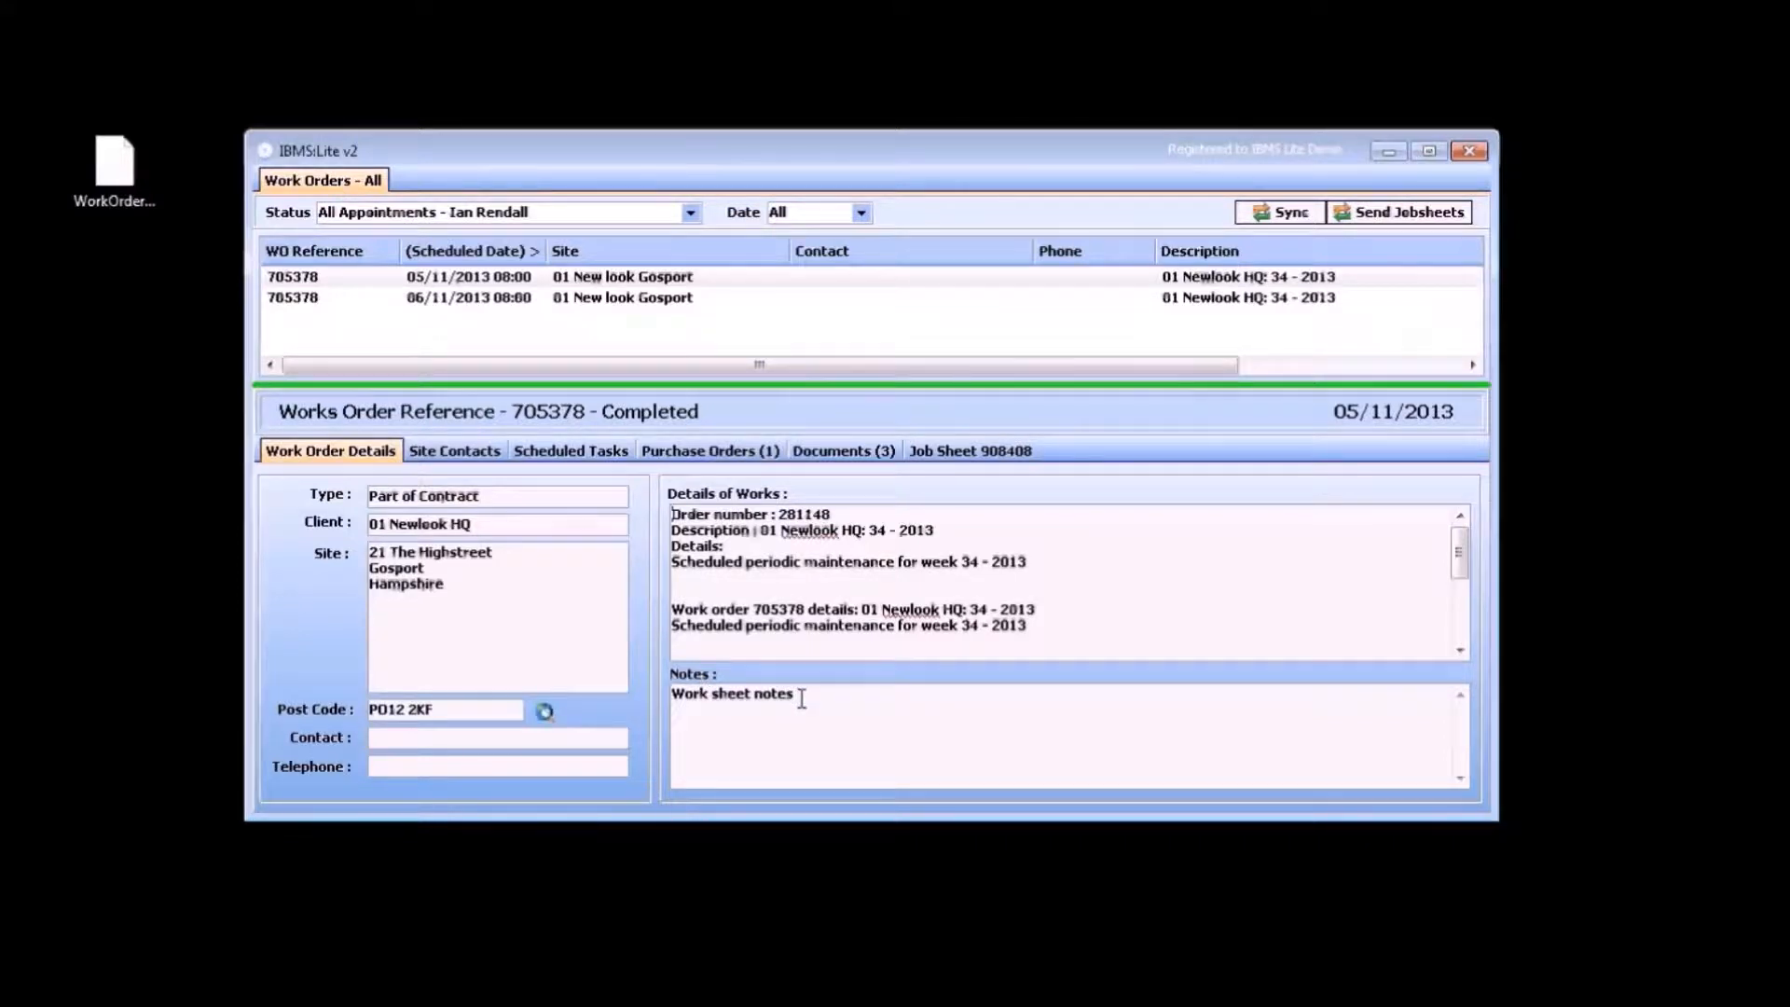
Review the work order's site contacts and the Weekly Bell Test task's asset, schedule, associated assets, information and engineer's report.
click(466, 452)
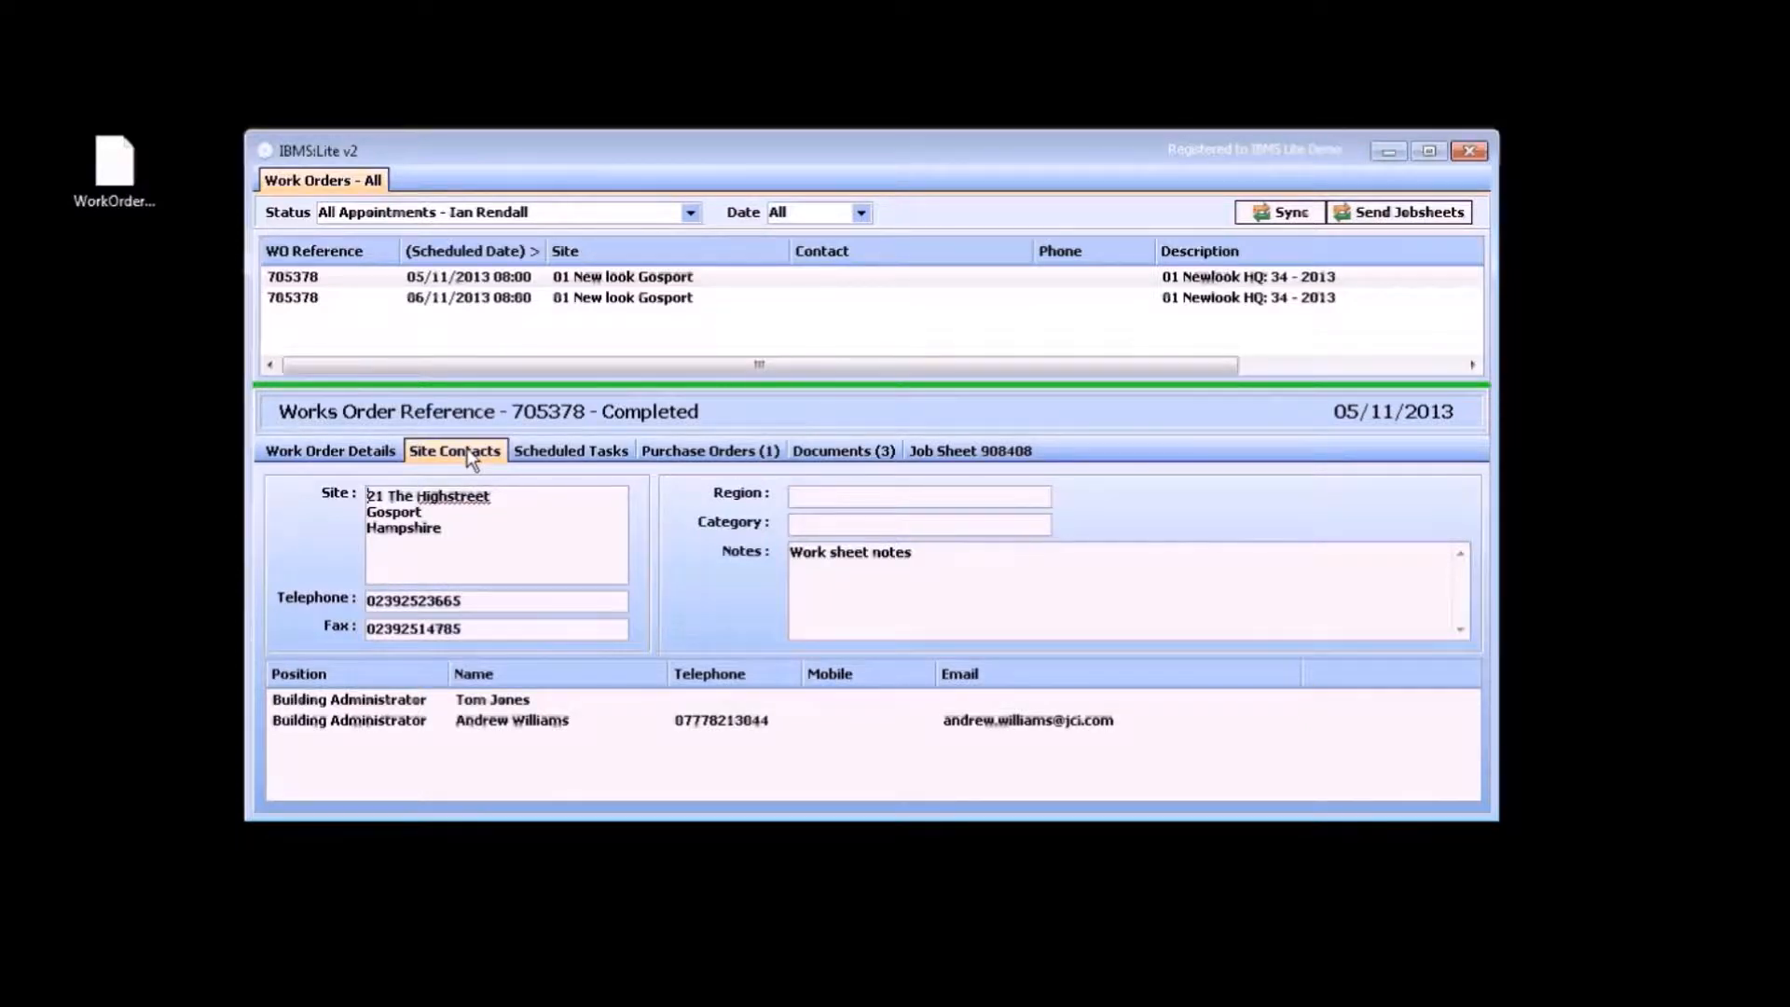
click(557, 457)
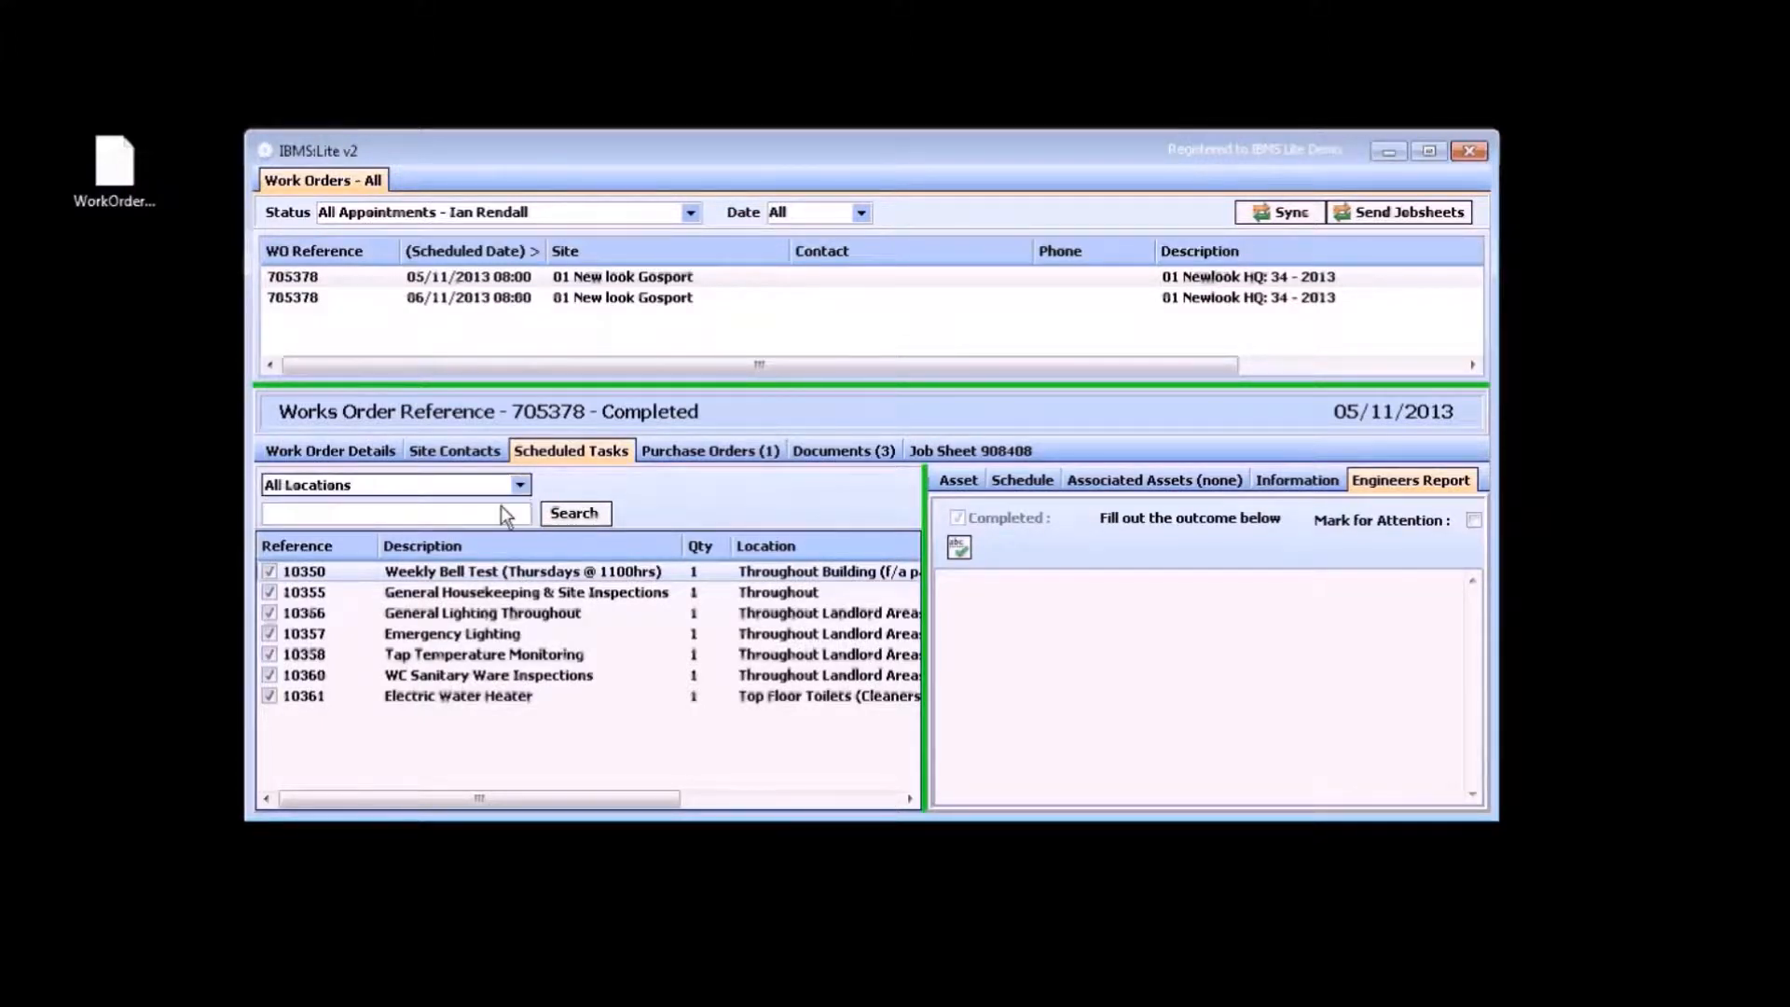
click(969, 485)
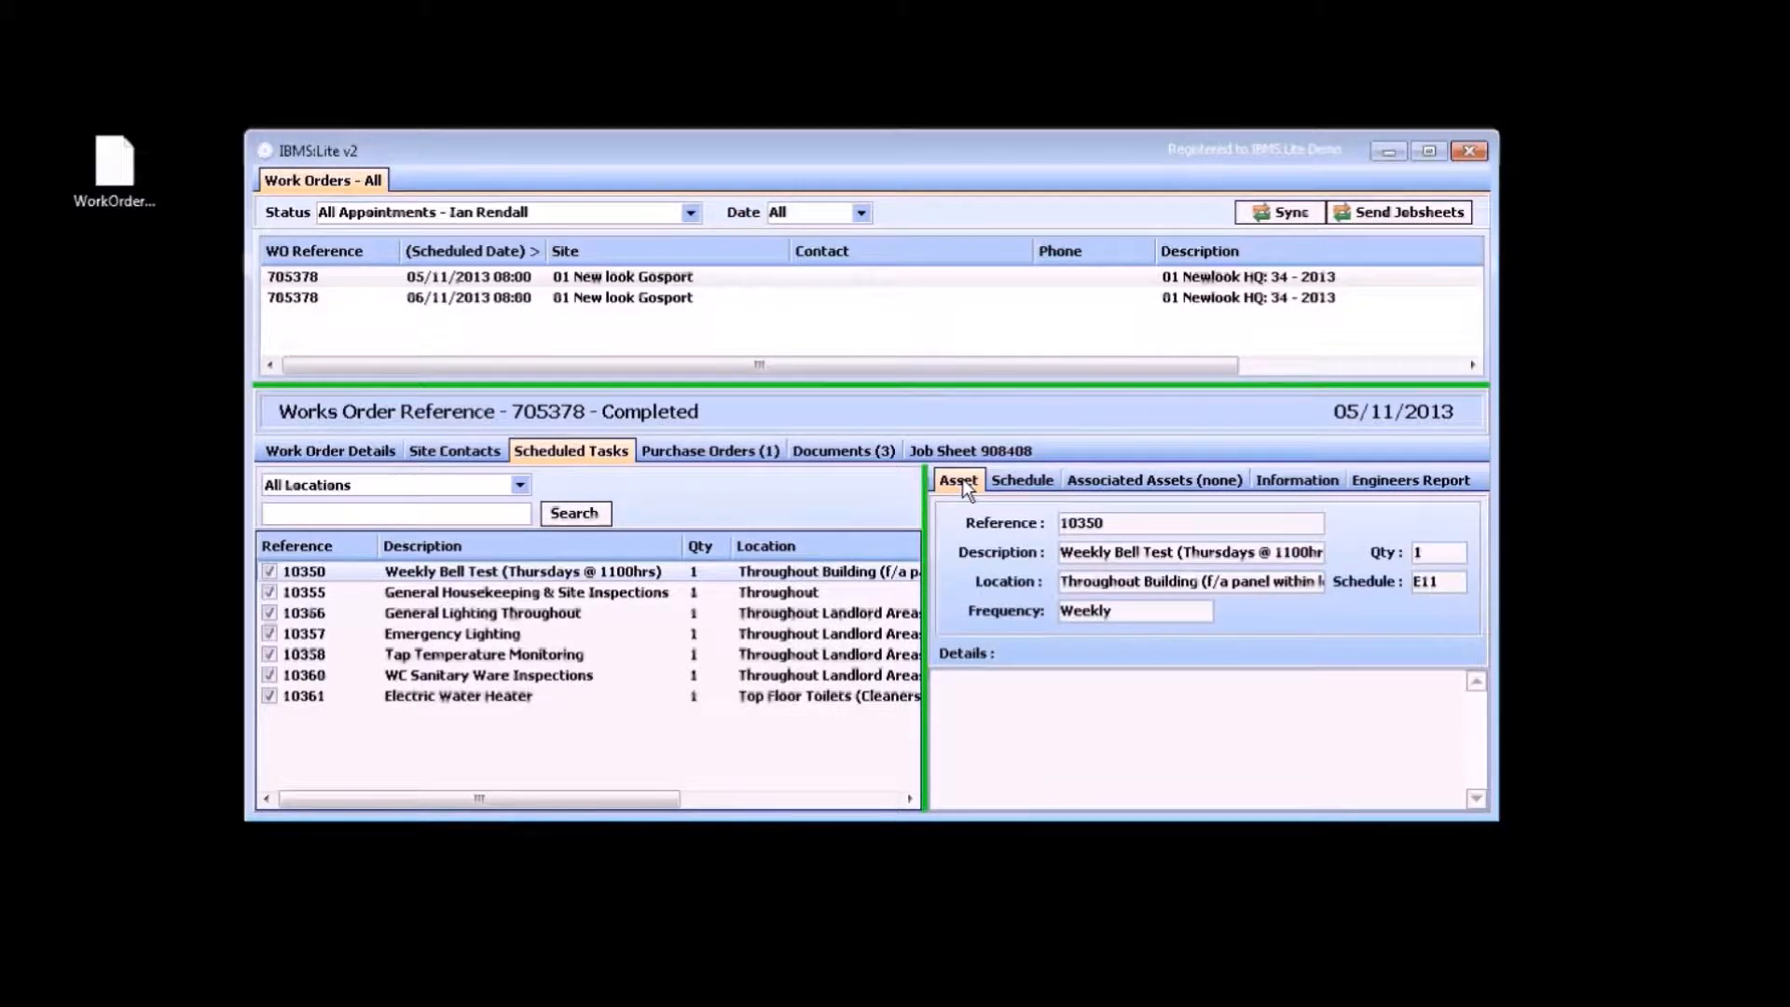
click(1025, 479)
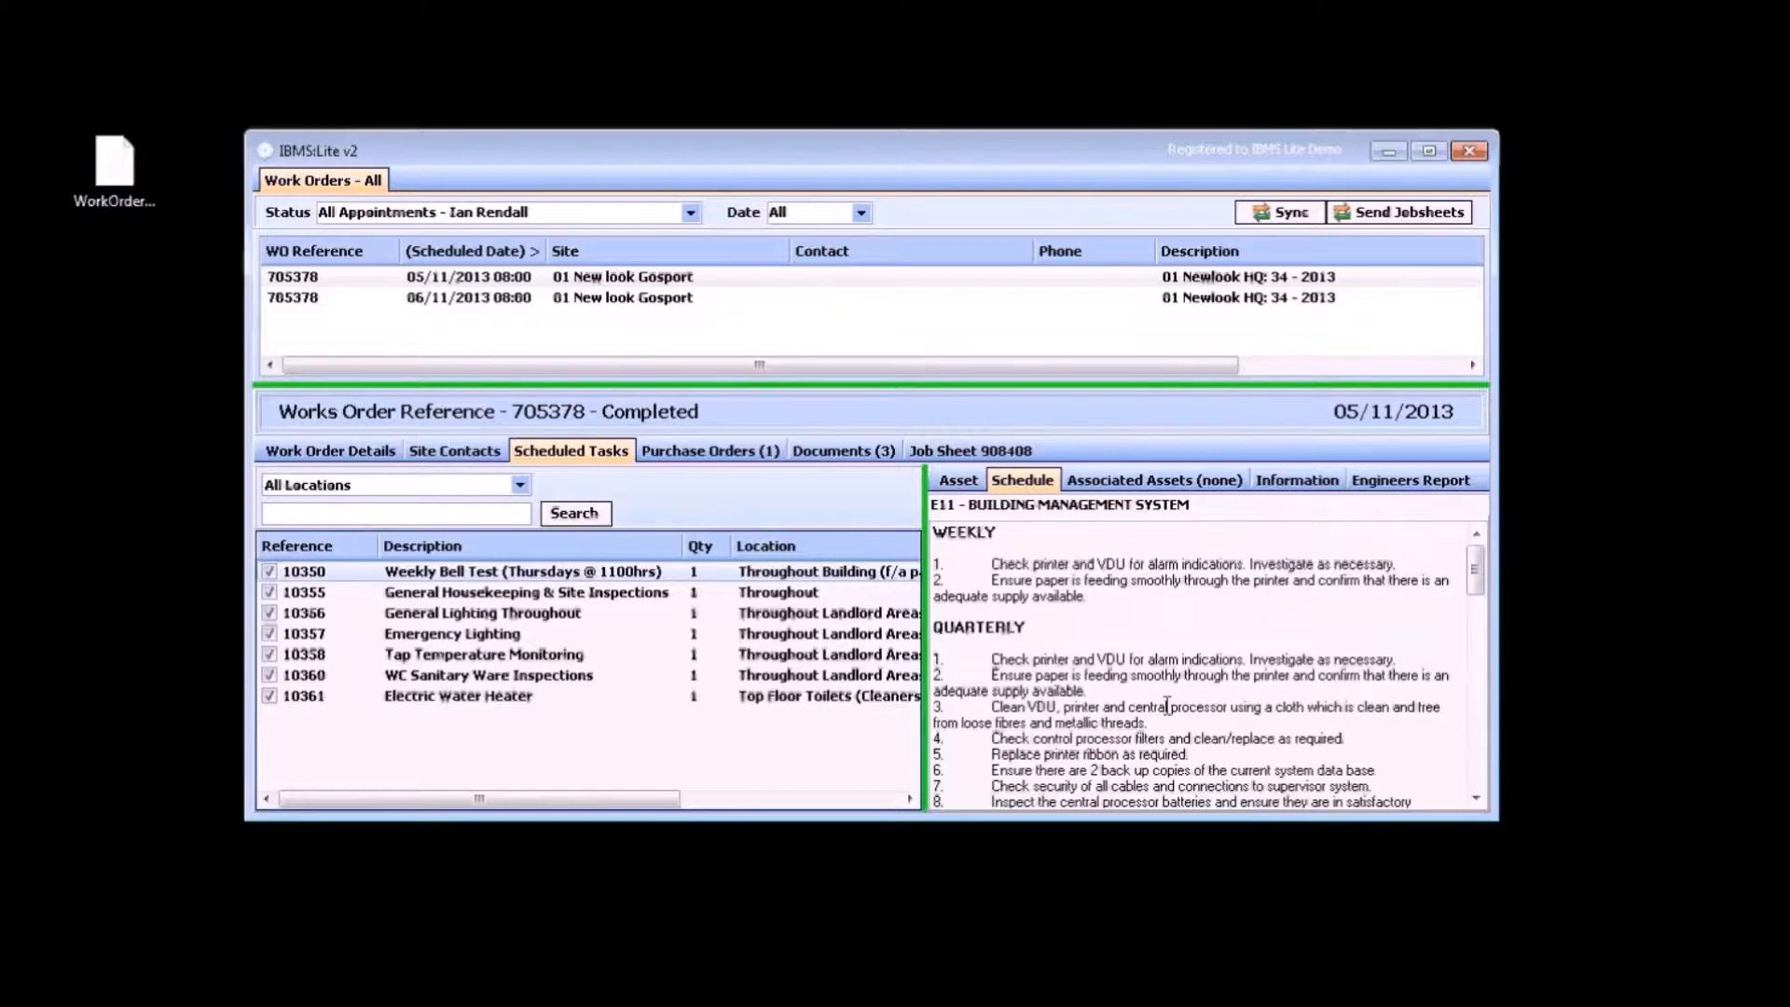
click(1132, 481)
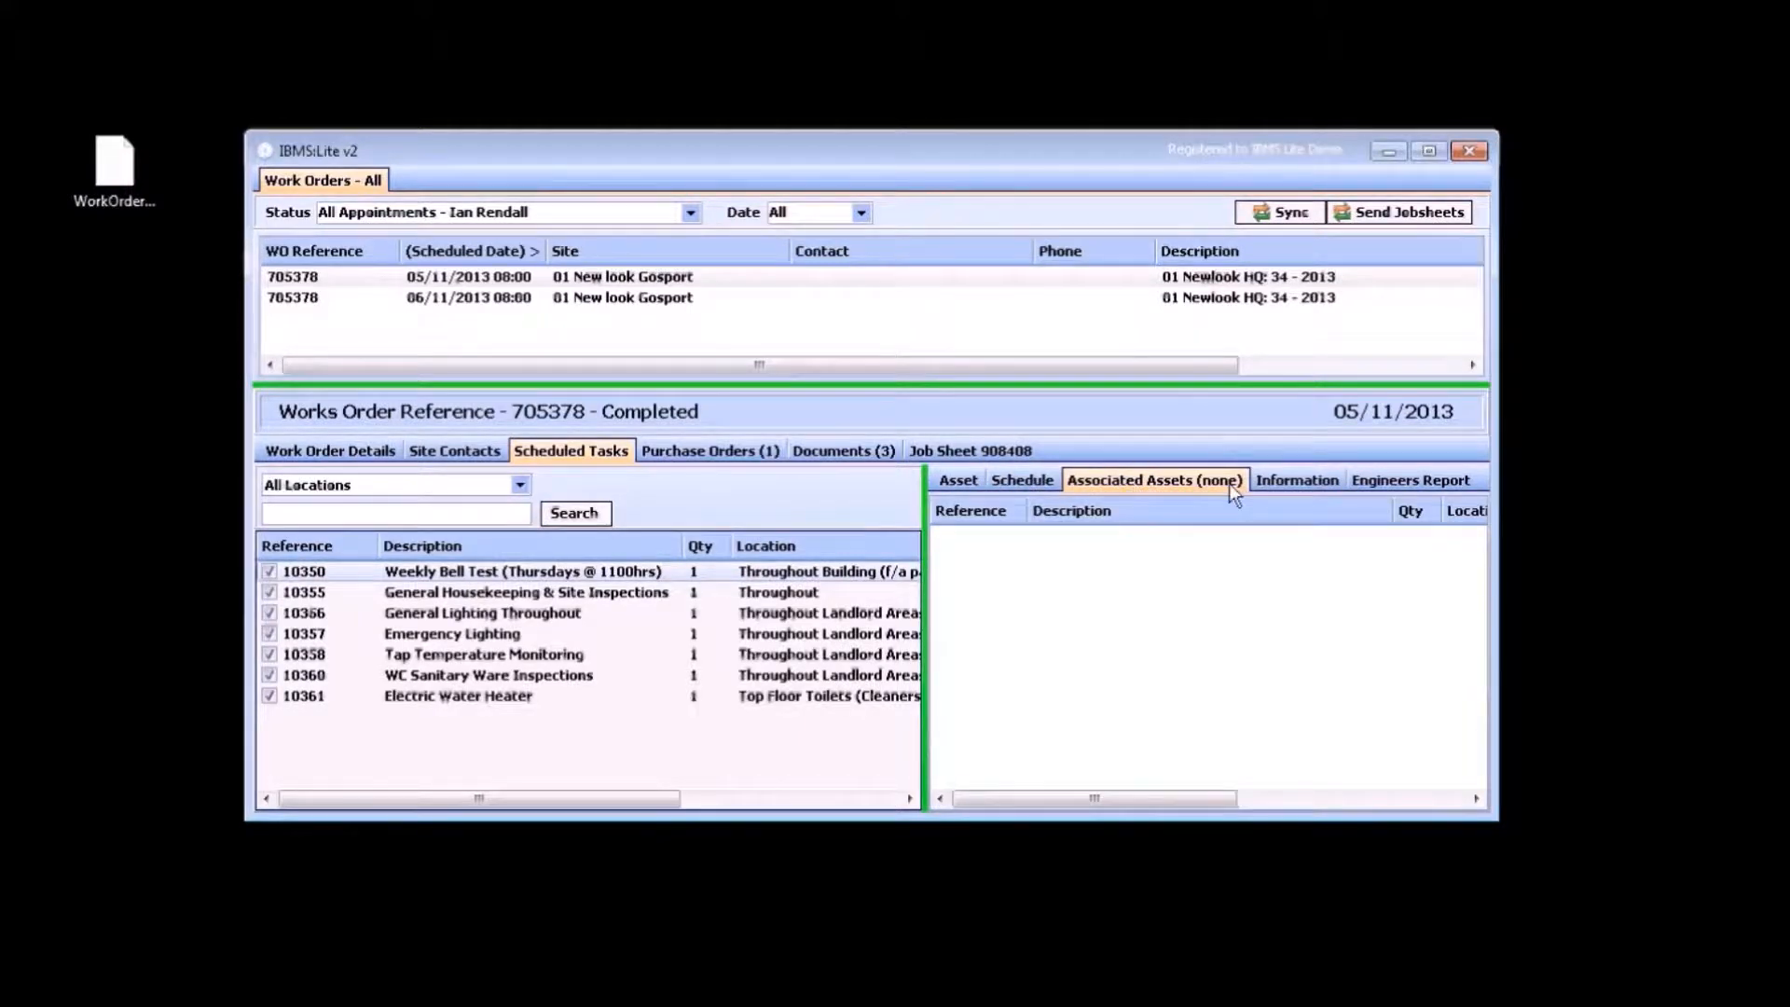
click(1297, 478)
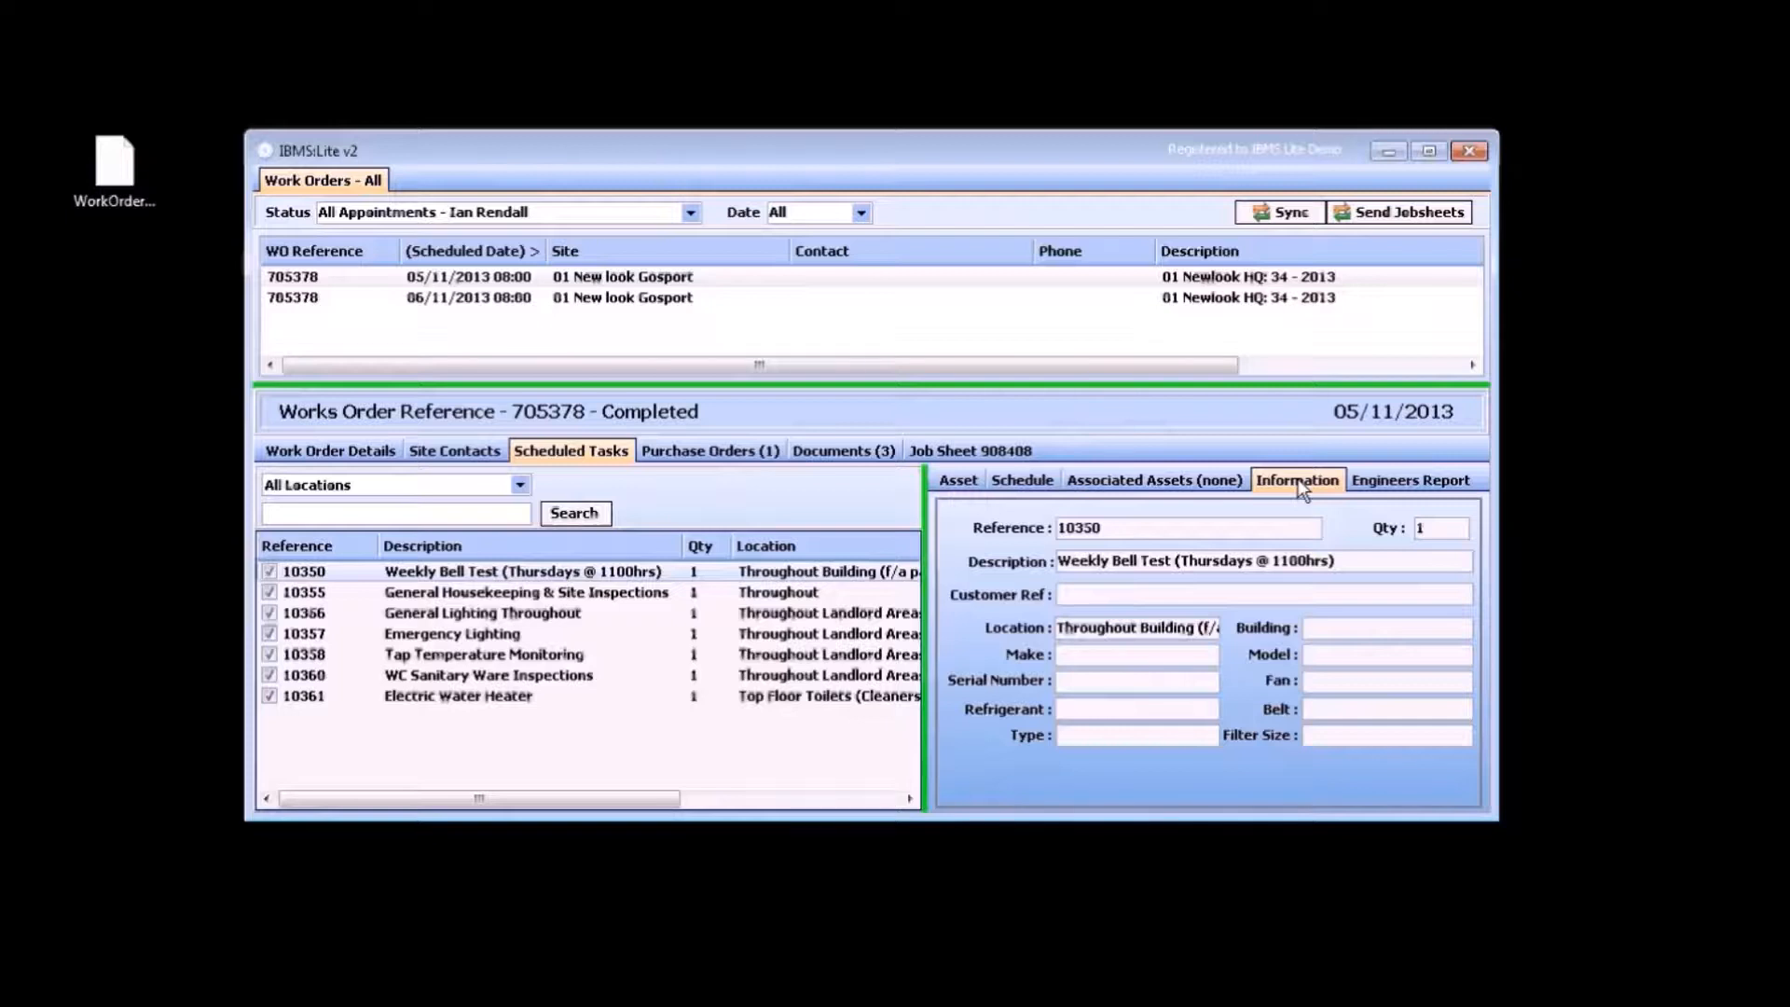
click(1392, 479)
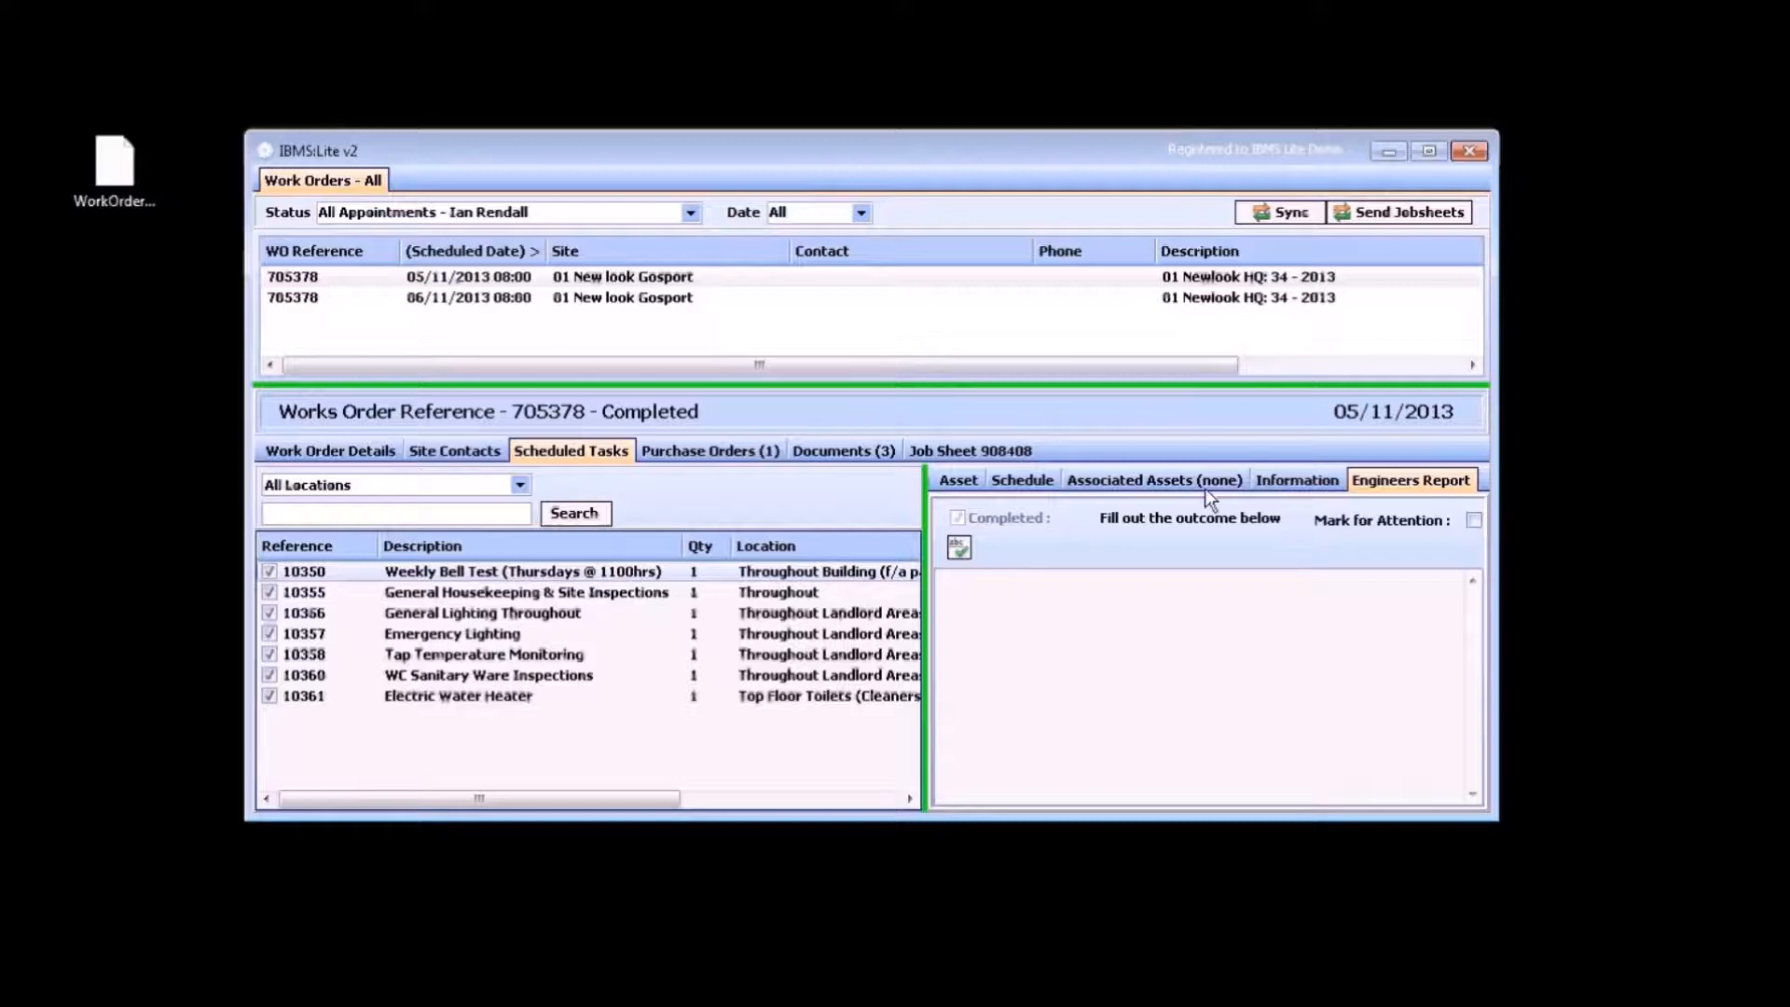
Review the work order's purchase orders and documents, and examine the available templates for a new document without adding one.
click(708, 453)
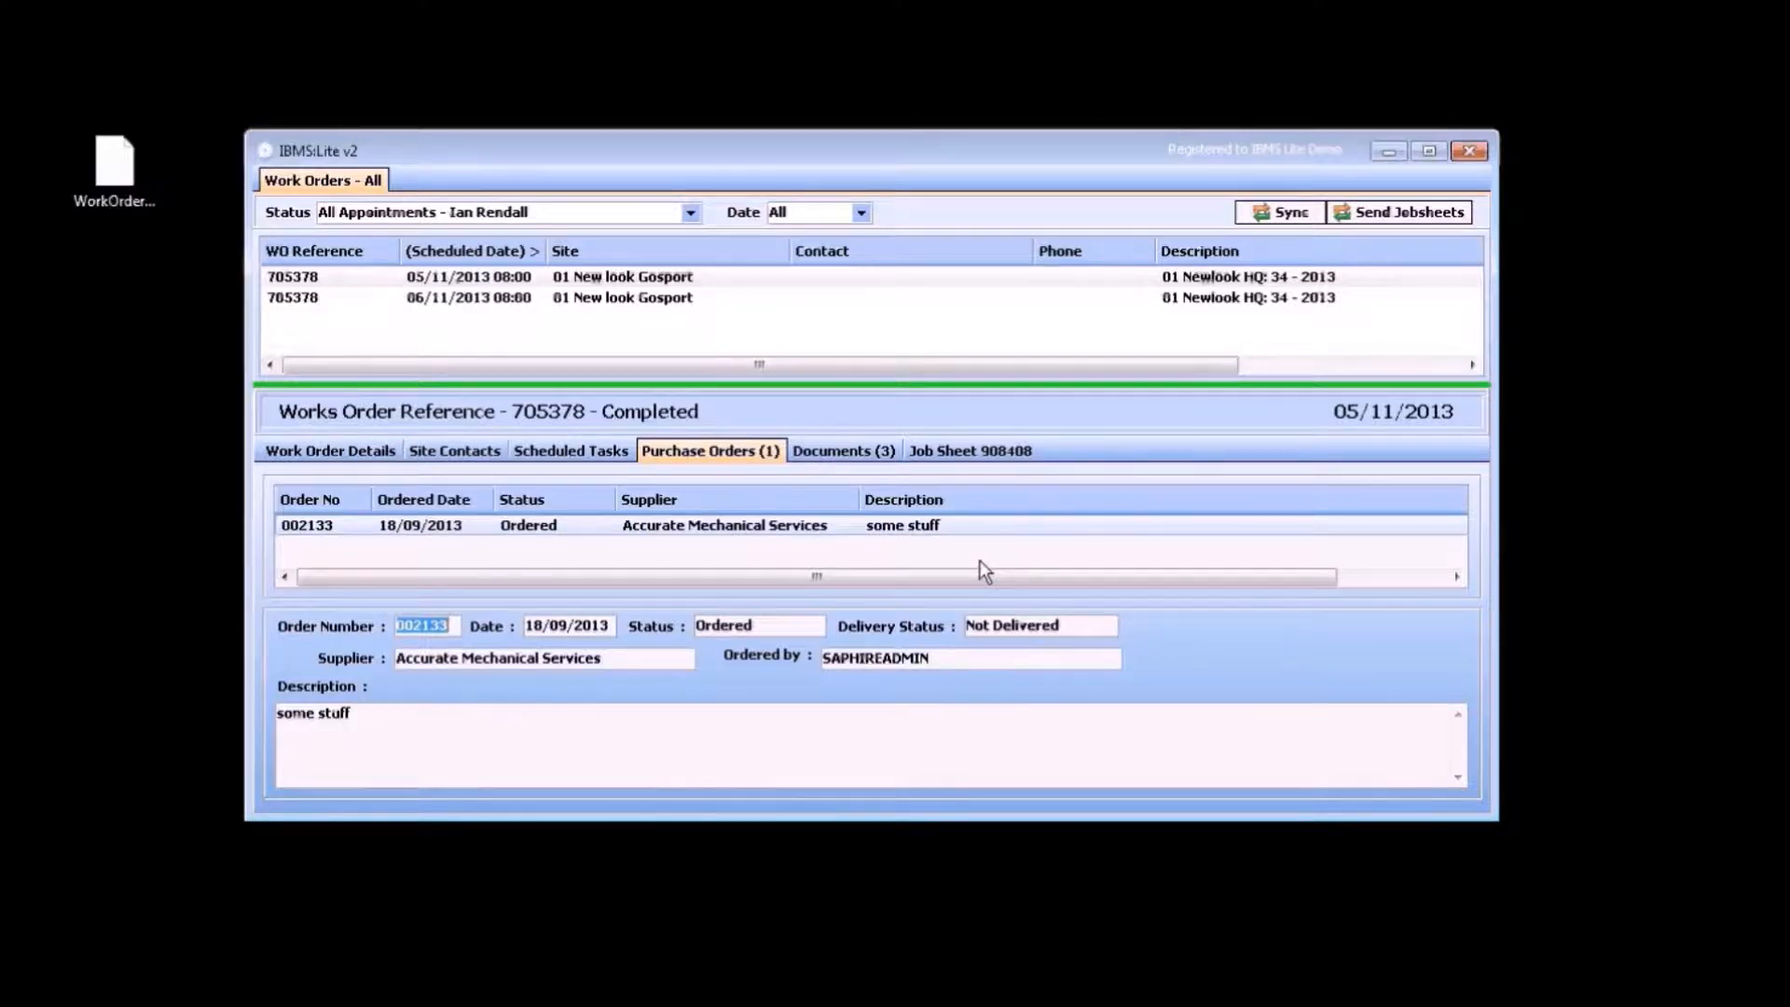
click(856, 450)
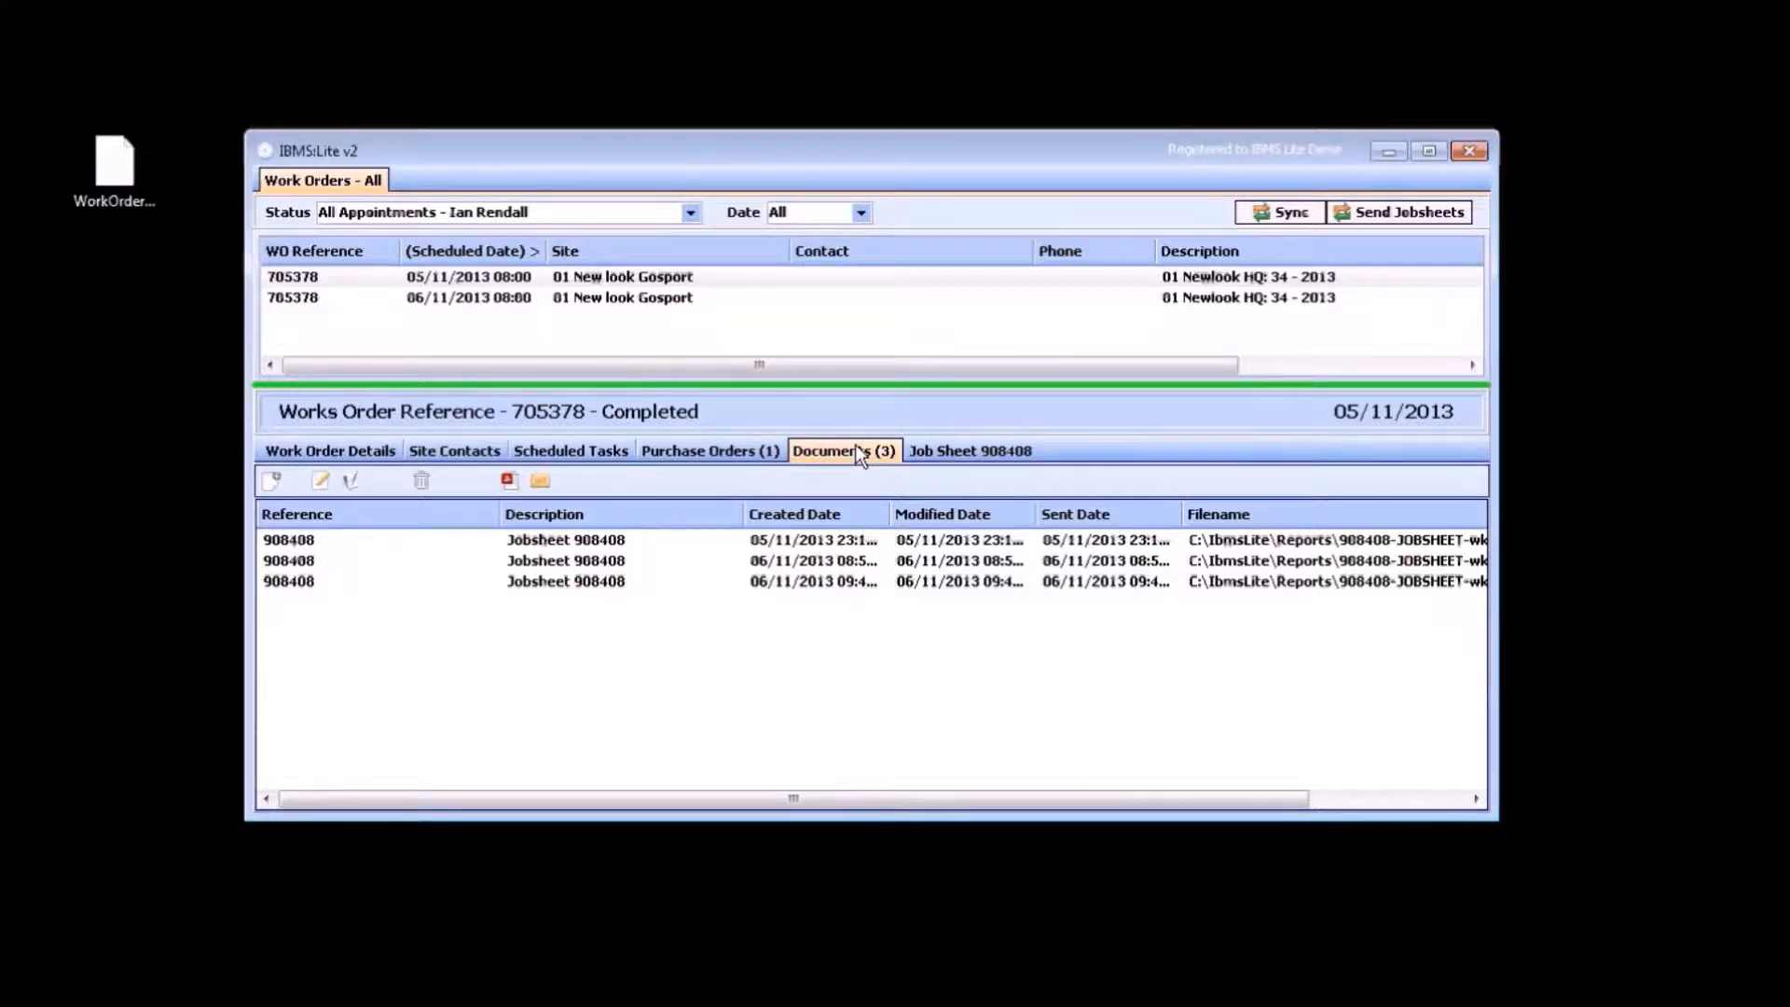
click(274, 479)
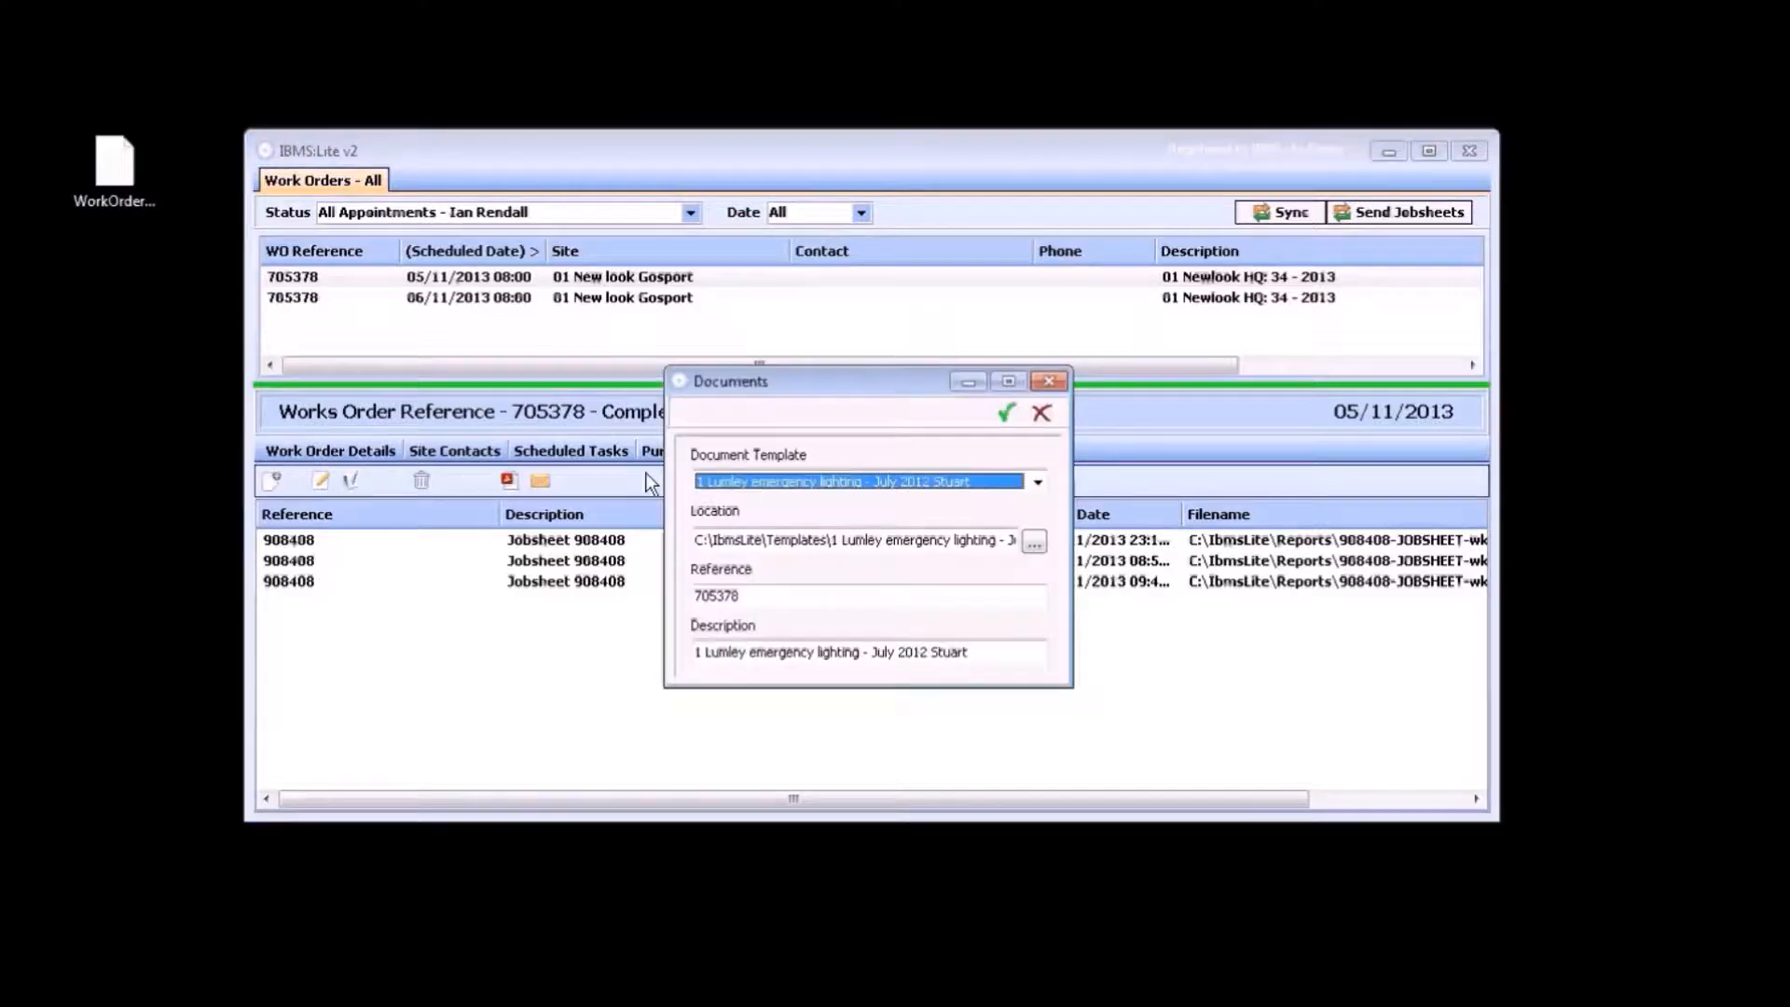
click(1037, 482)
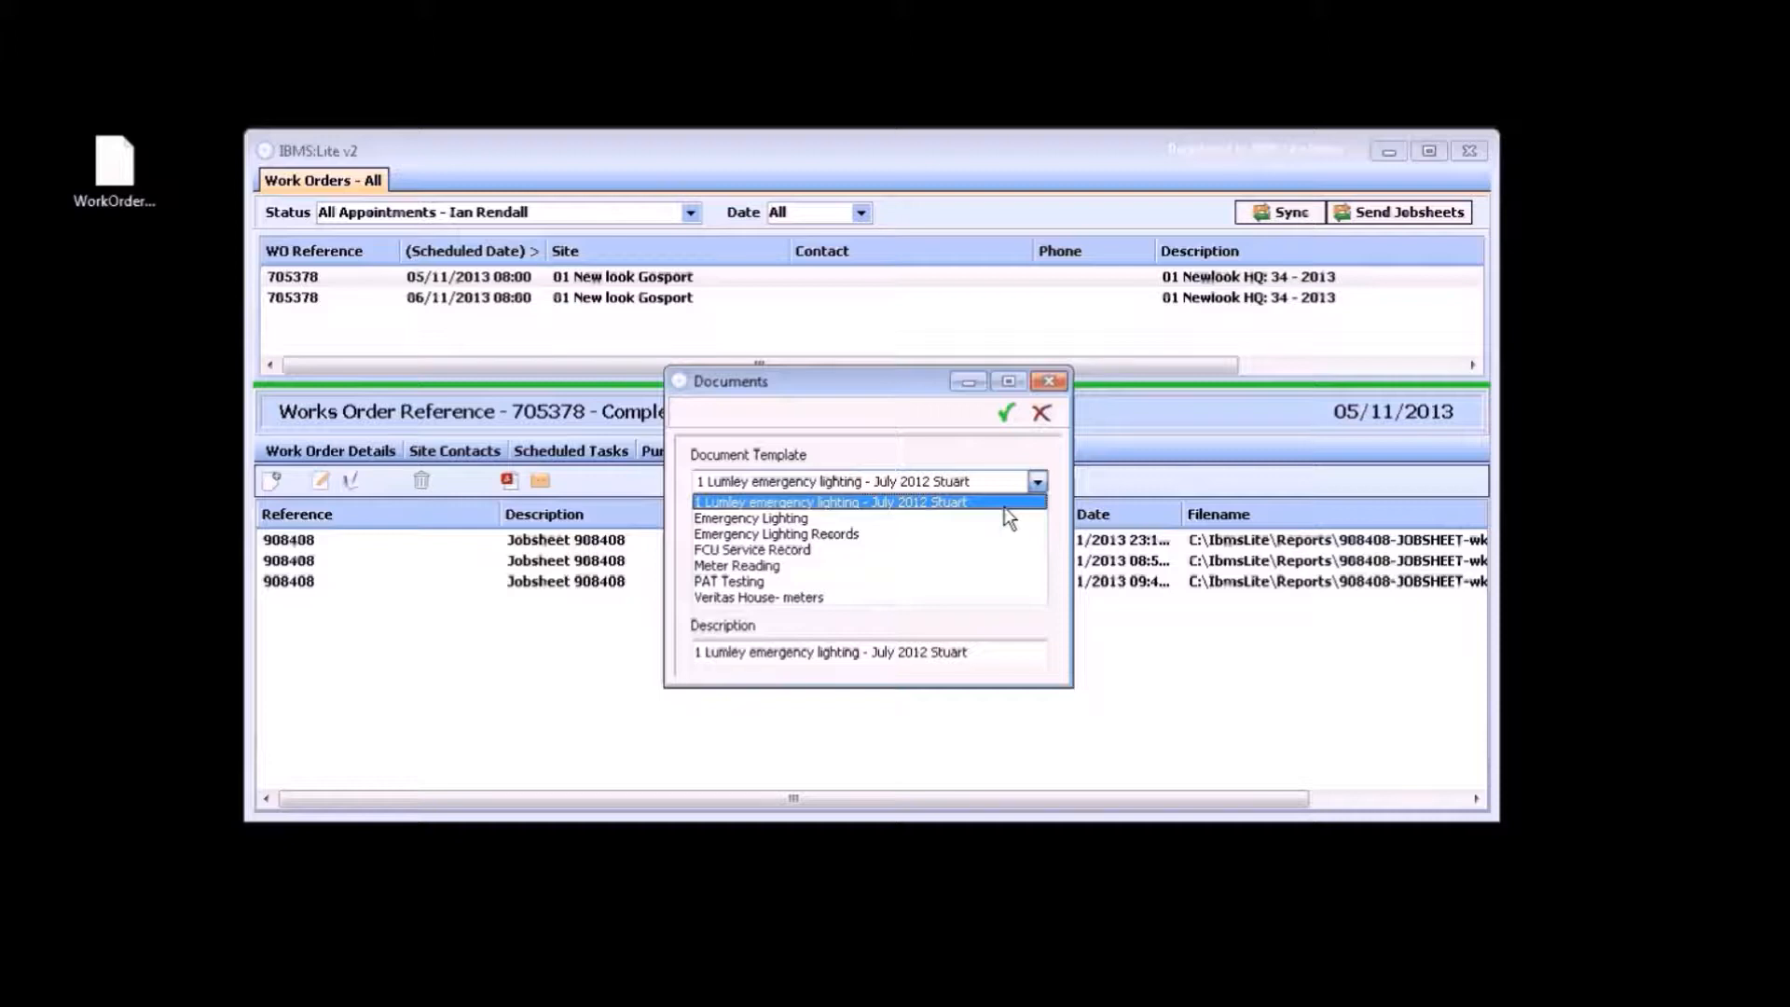
click(1040, 412)
click(1040, 412)
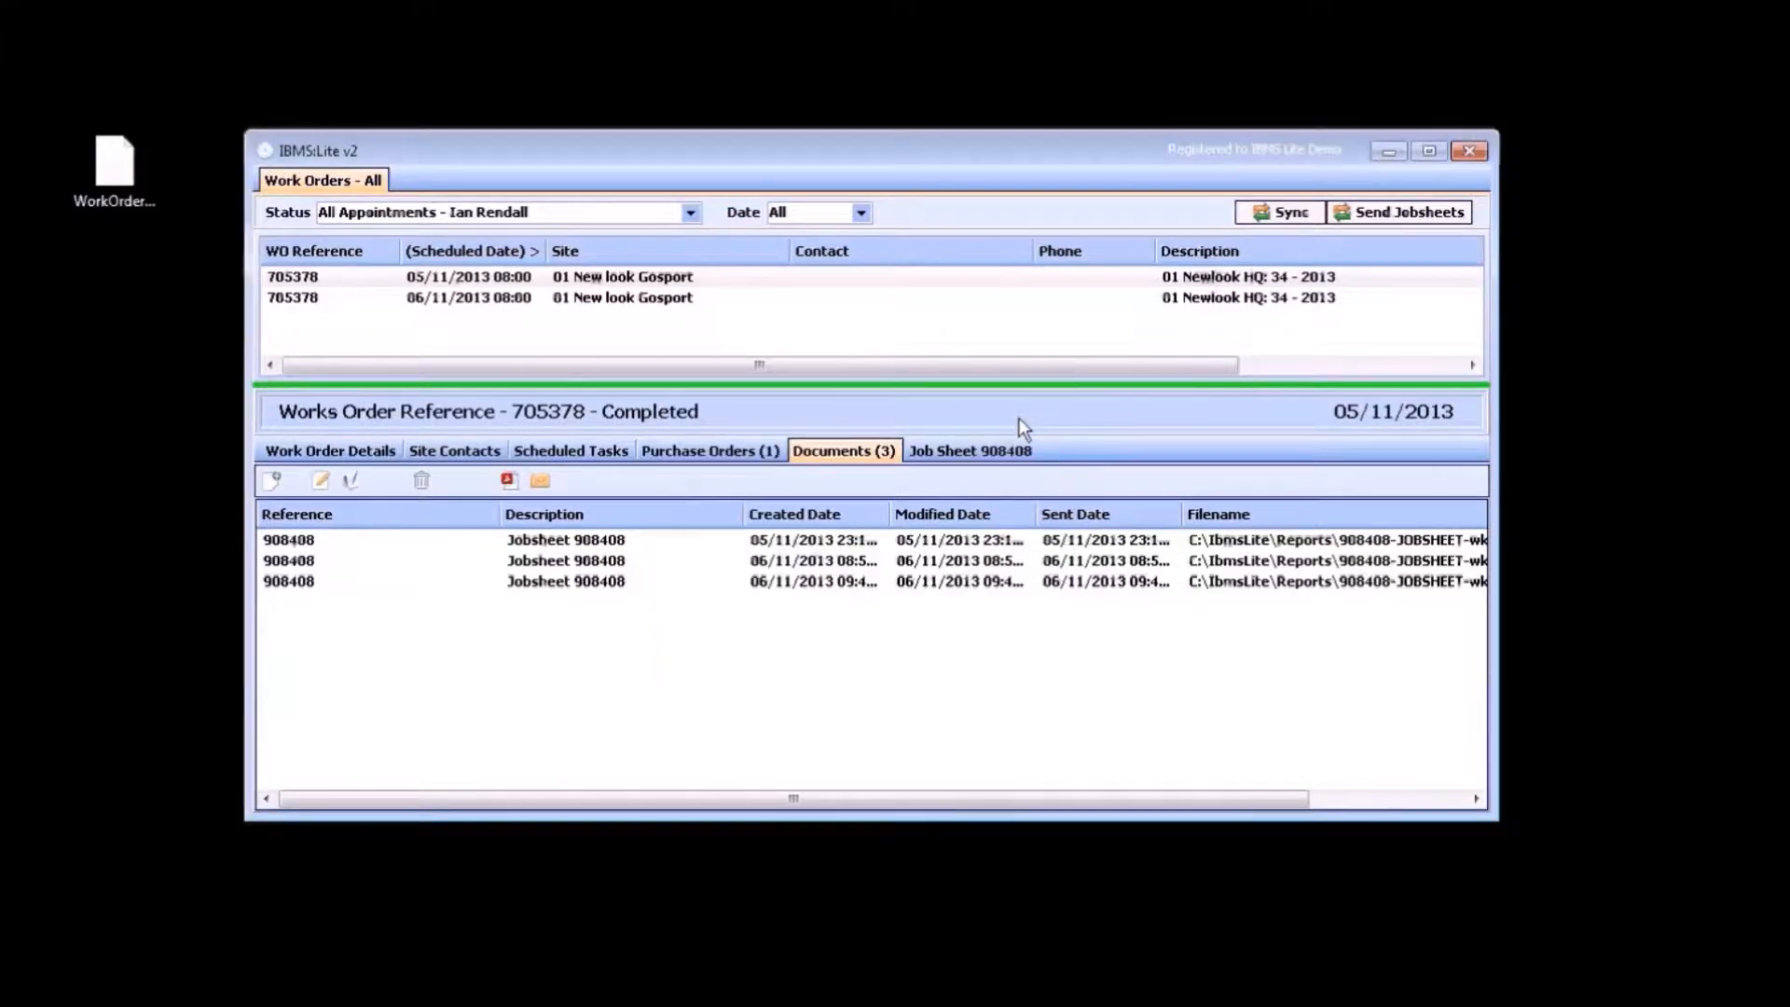
Examine the work order's job sheet notes, hours and materials details, engineer's report and sign-off.
click(979, 448)
click(287, 480)
click(305, 541)
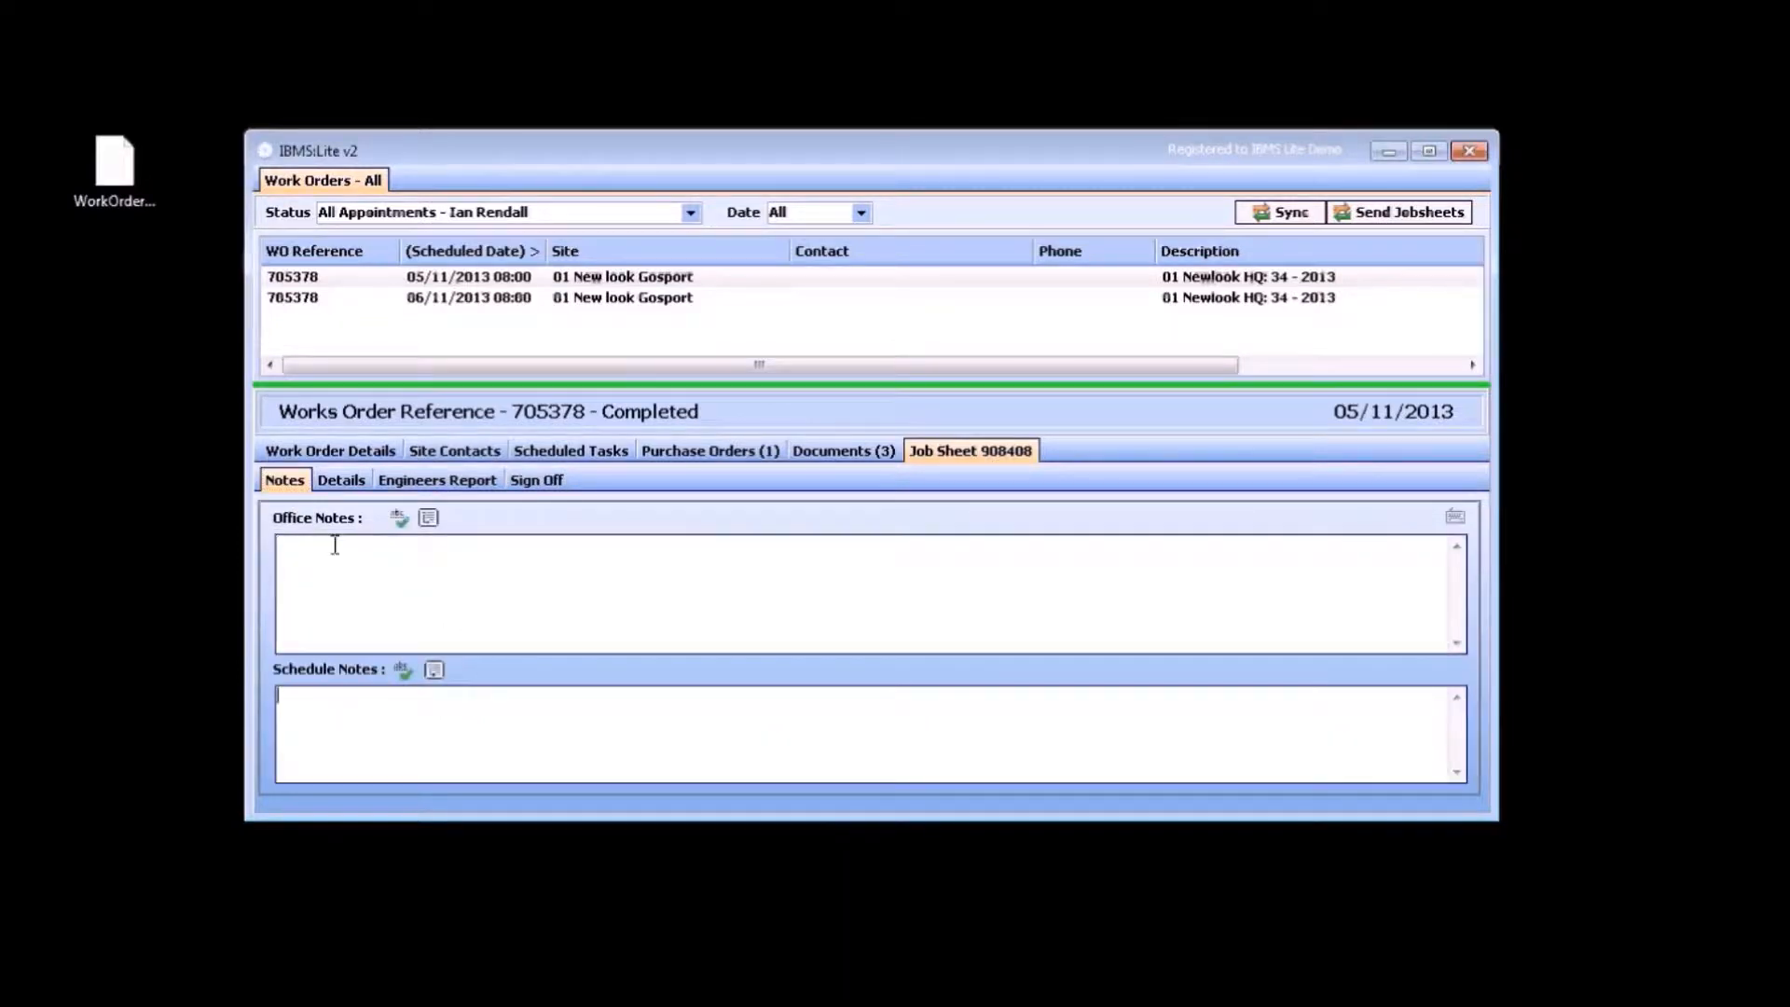
click(337, 477)
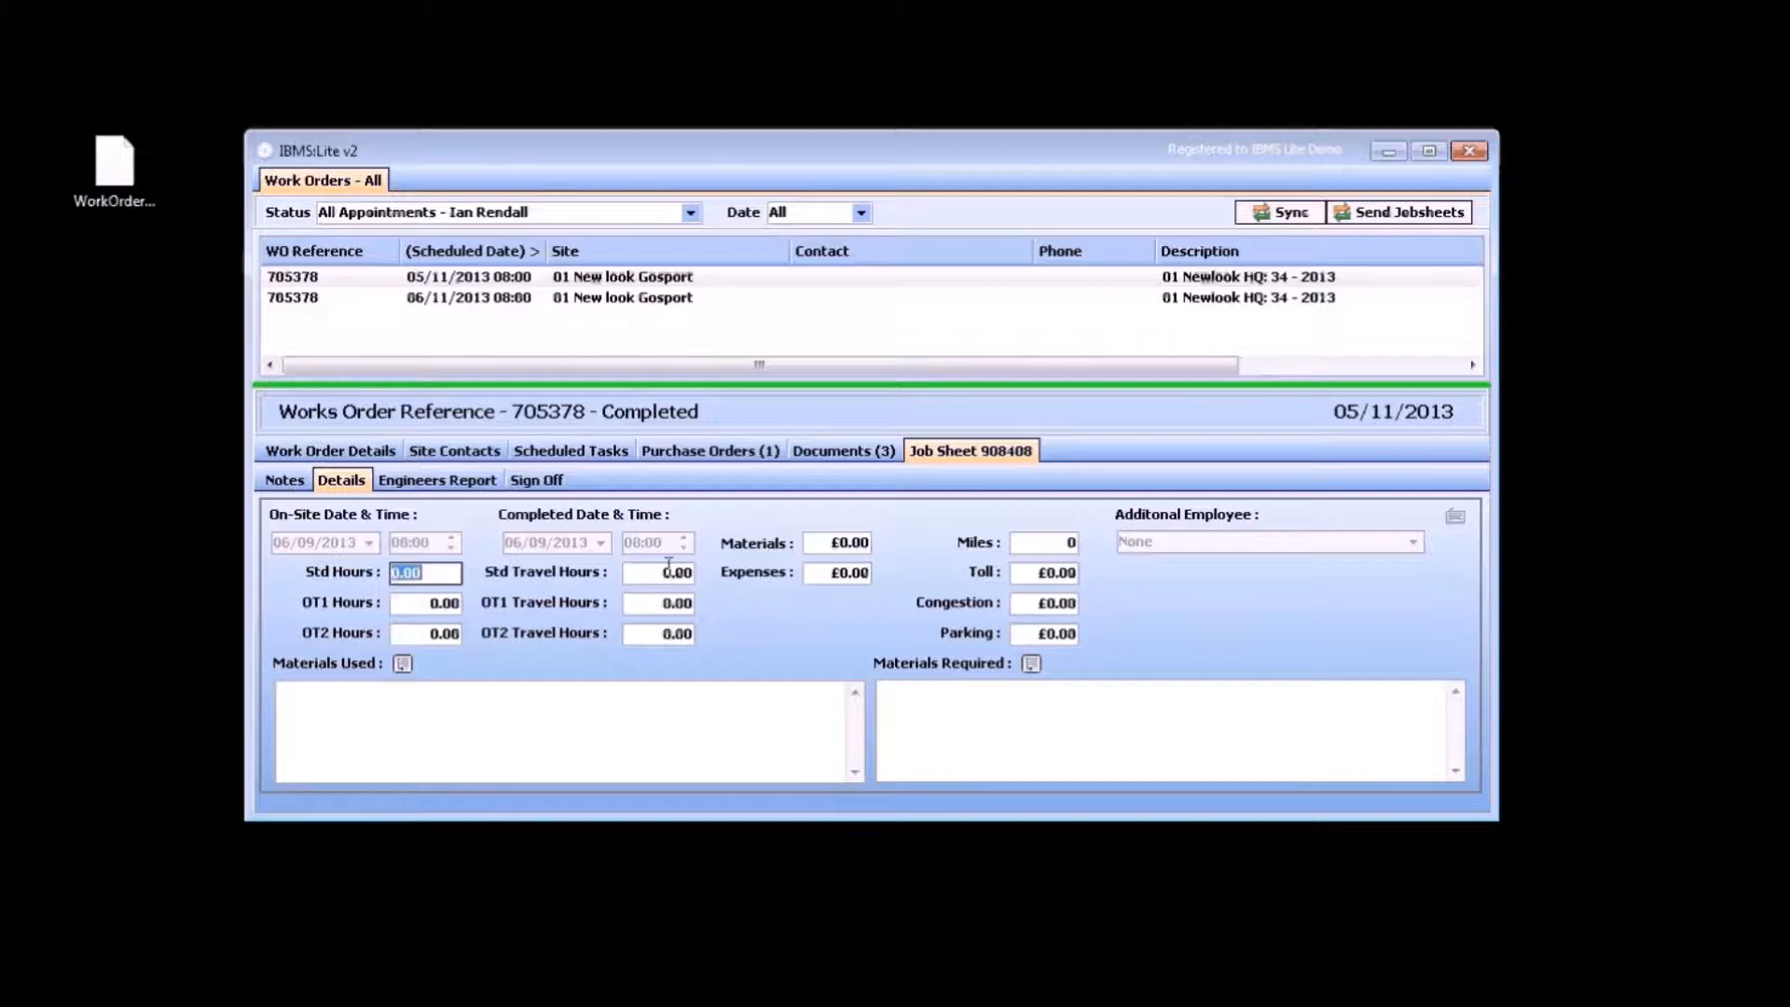
click(412, 479)
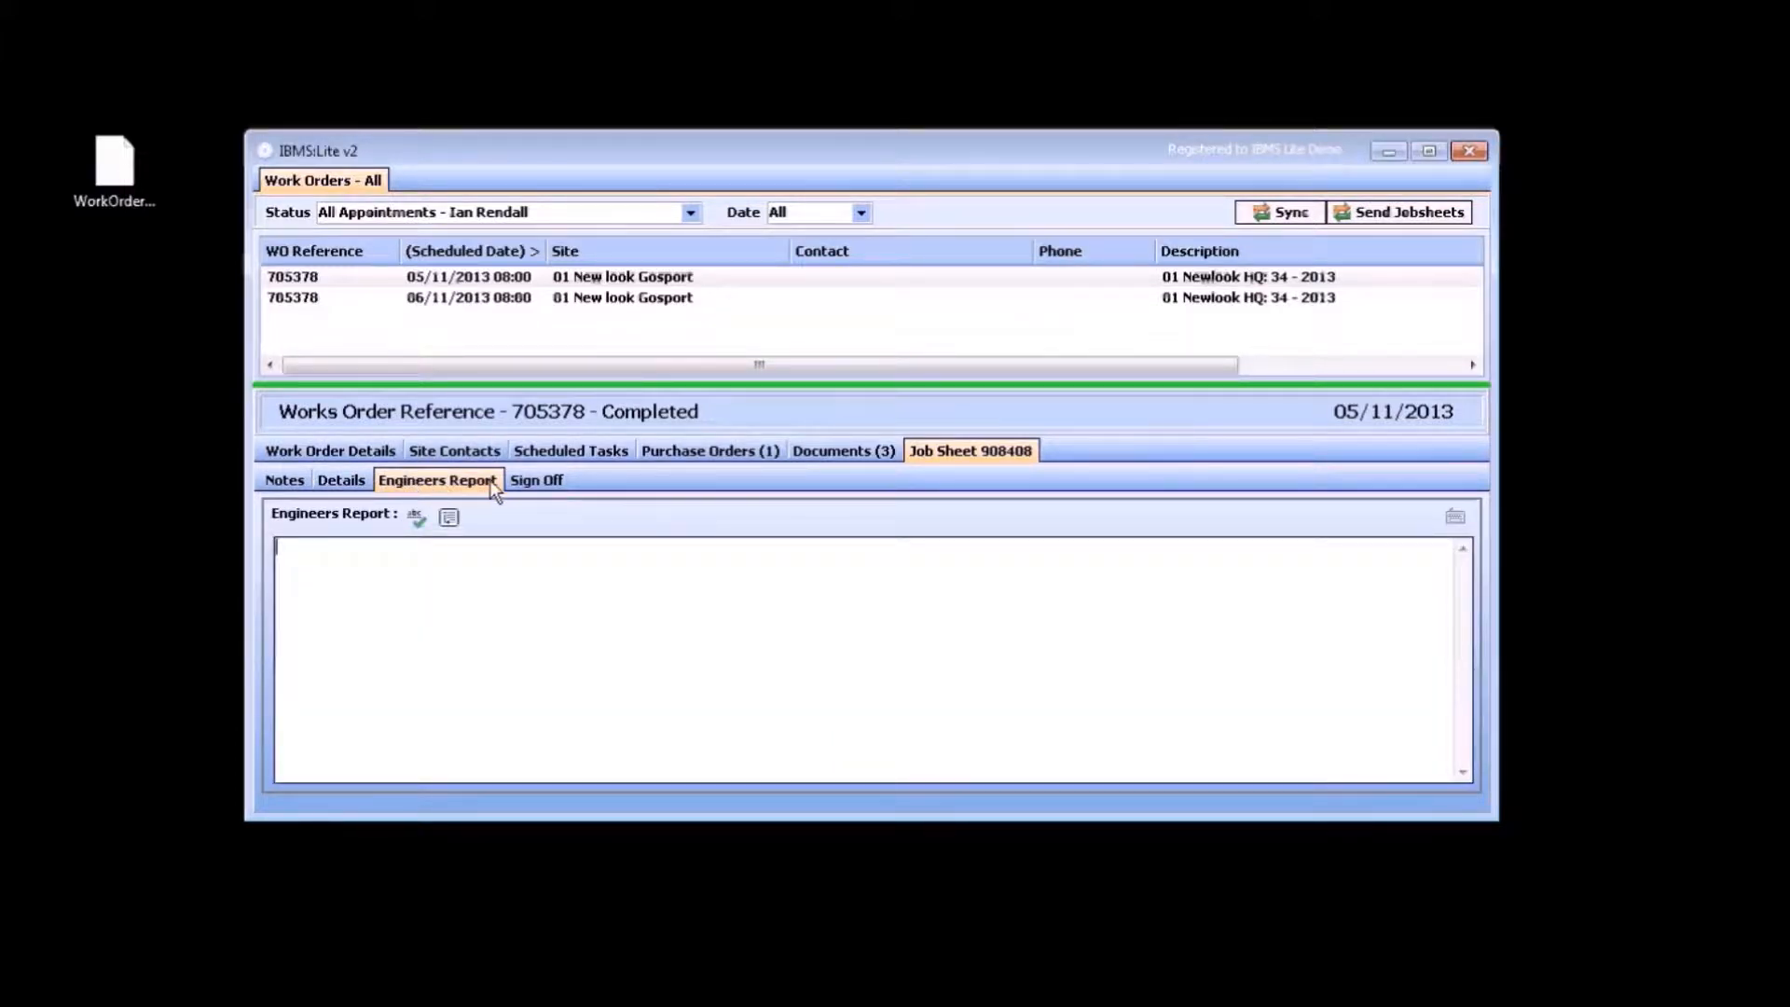
click(541, 481)
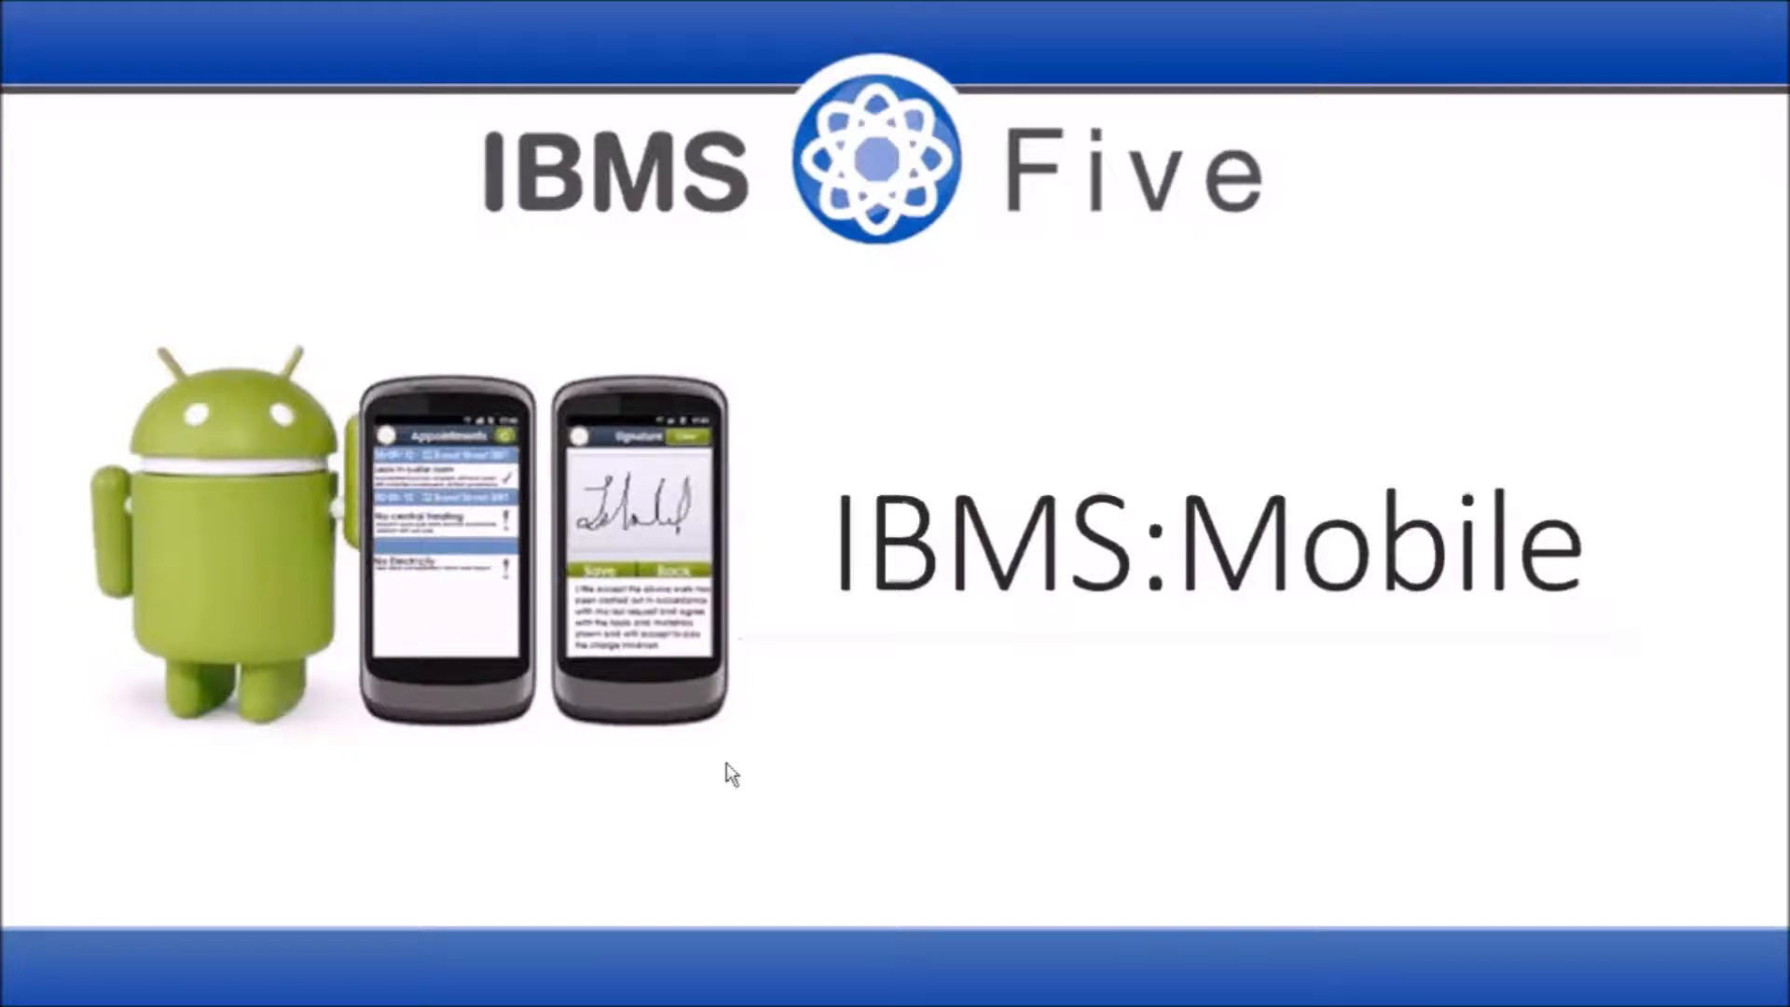
click(882, 616)
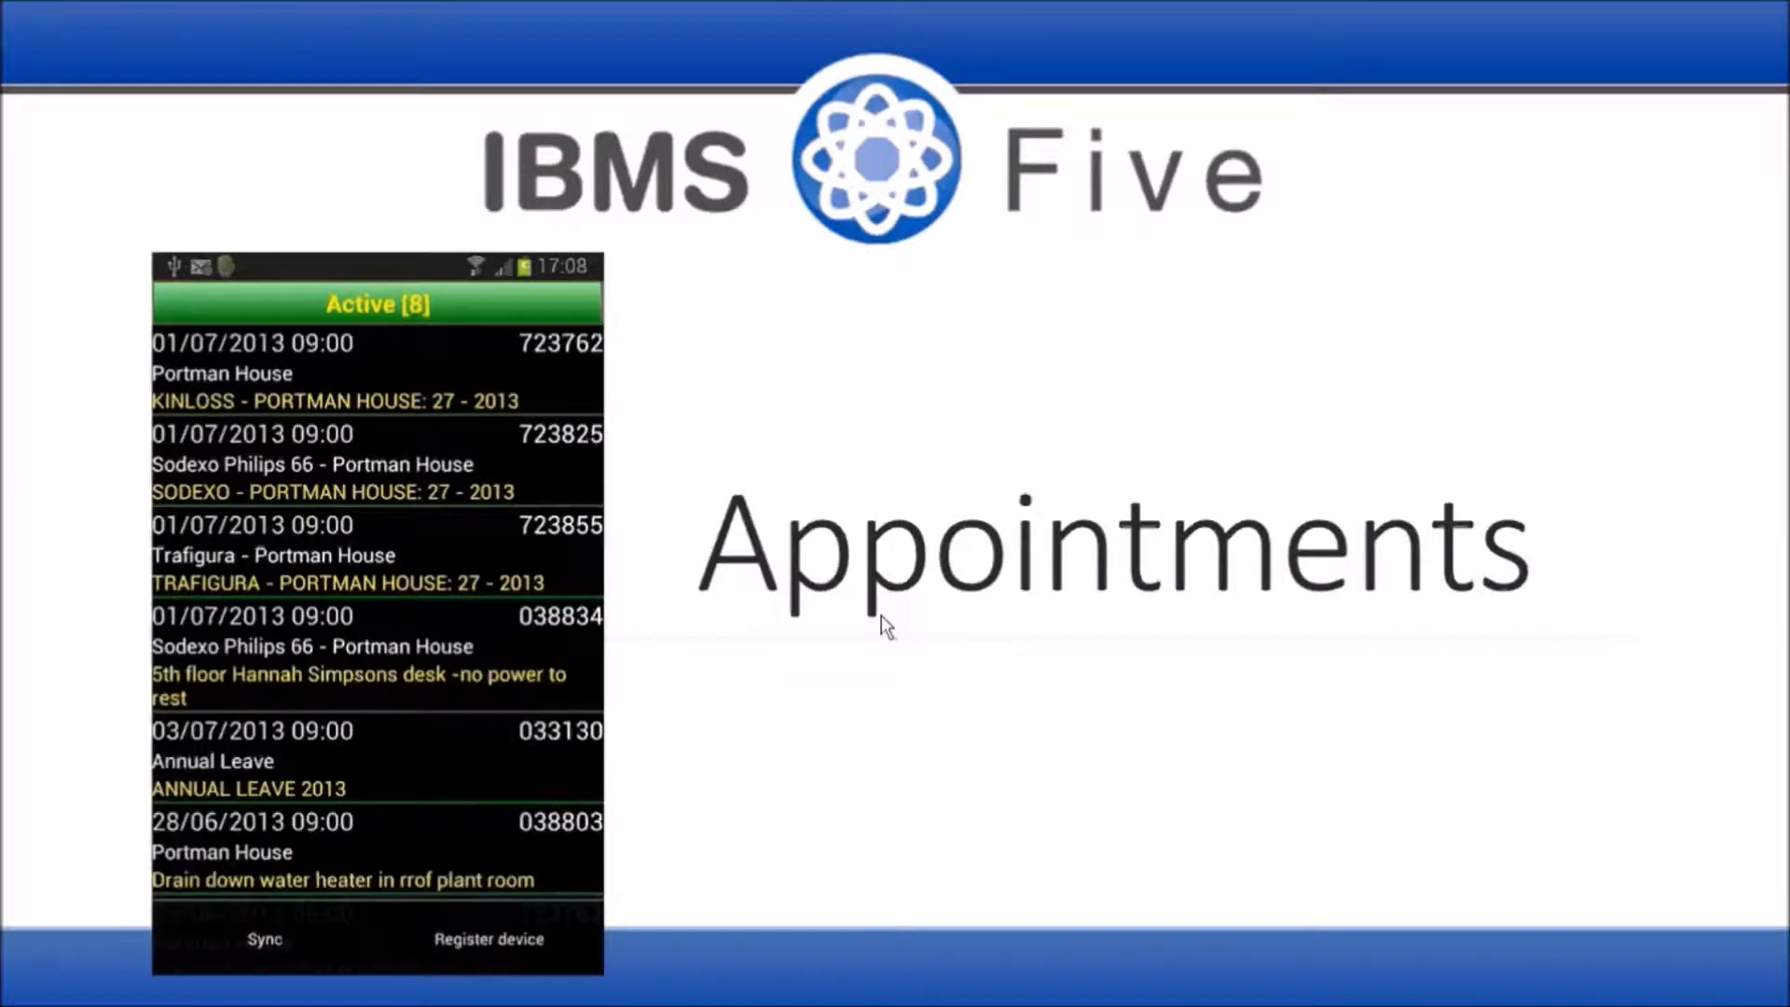
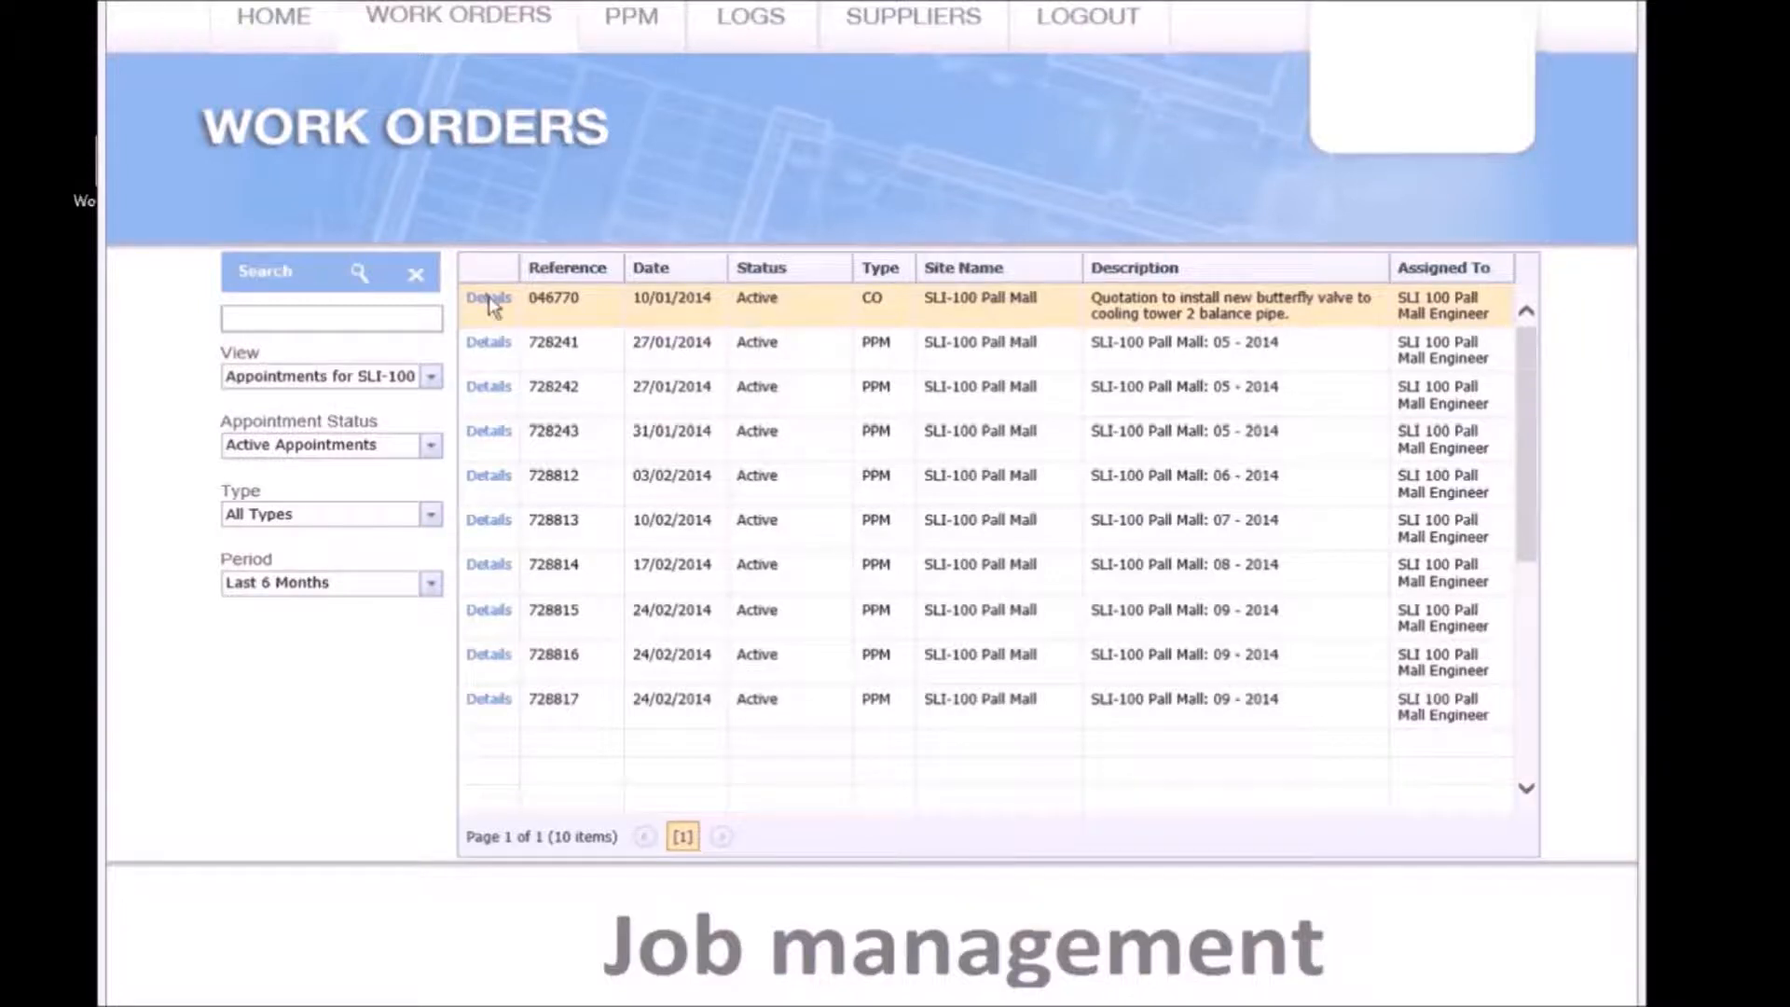
In the web portal, examine the first 27/01/2014 PPM work order's risk assessment, documents and scheduled tasks, and open Plant Room Electrical Checks for updating.
click(490, 300)
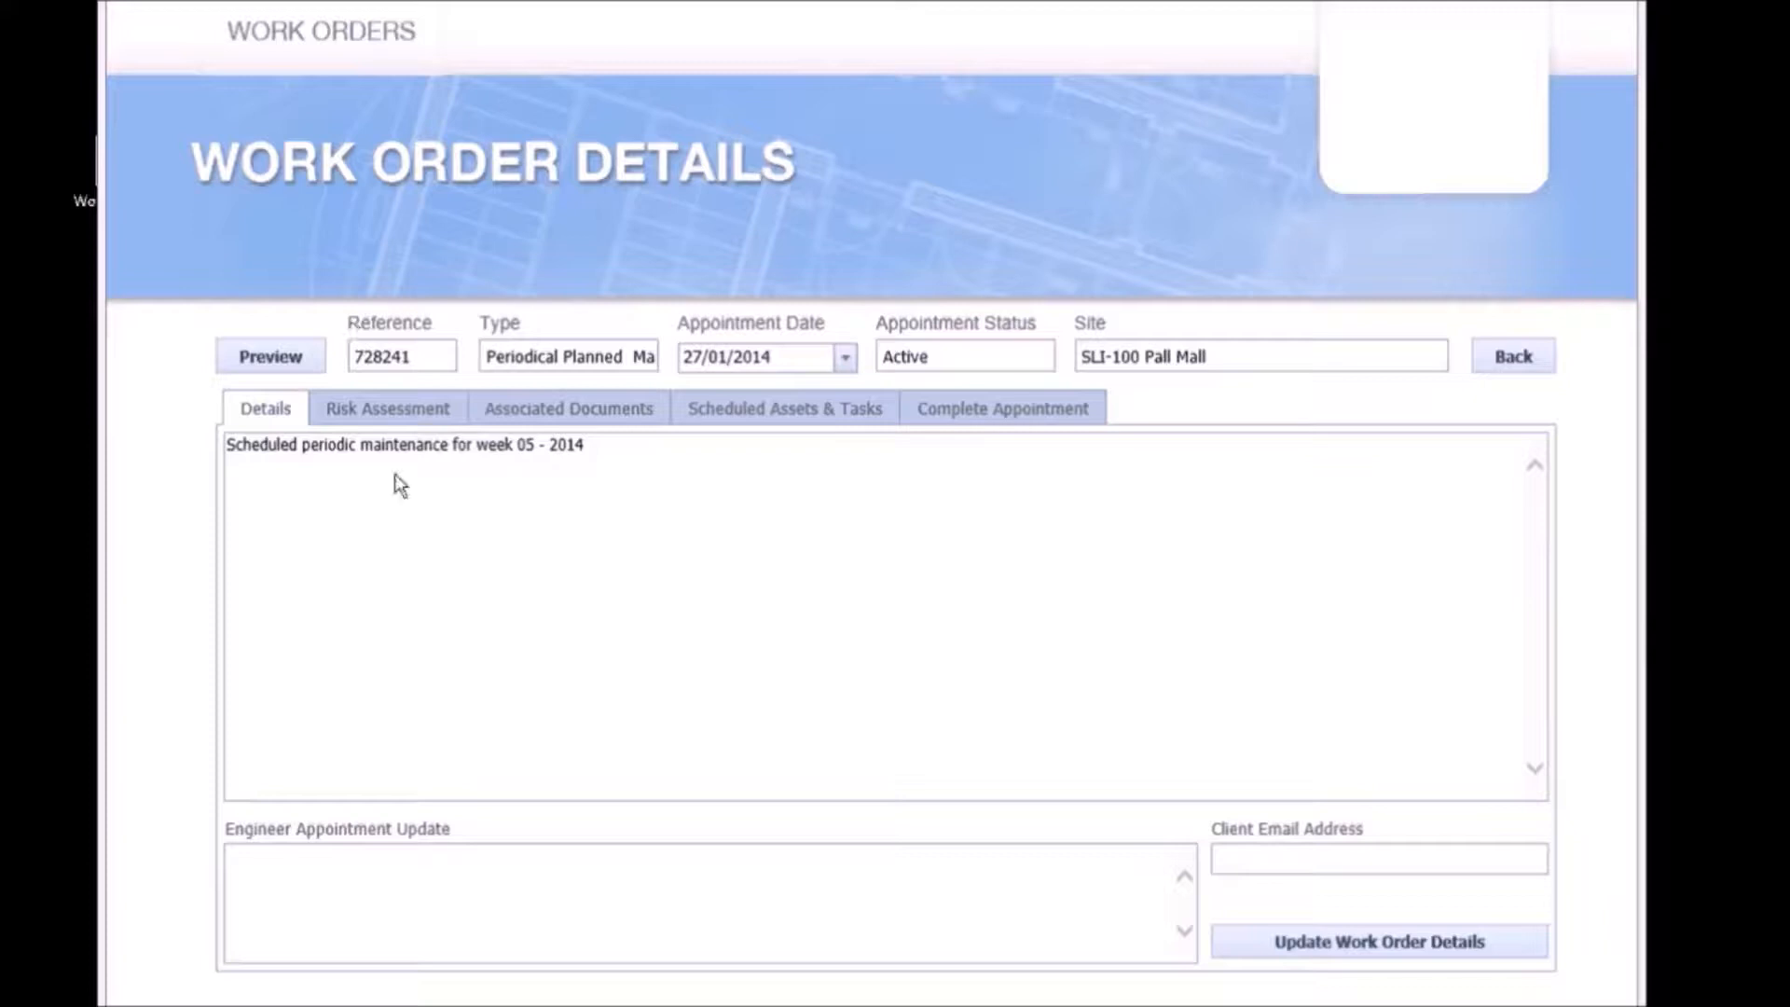
click(401, 412)
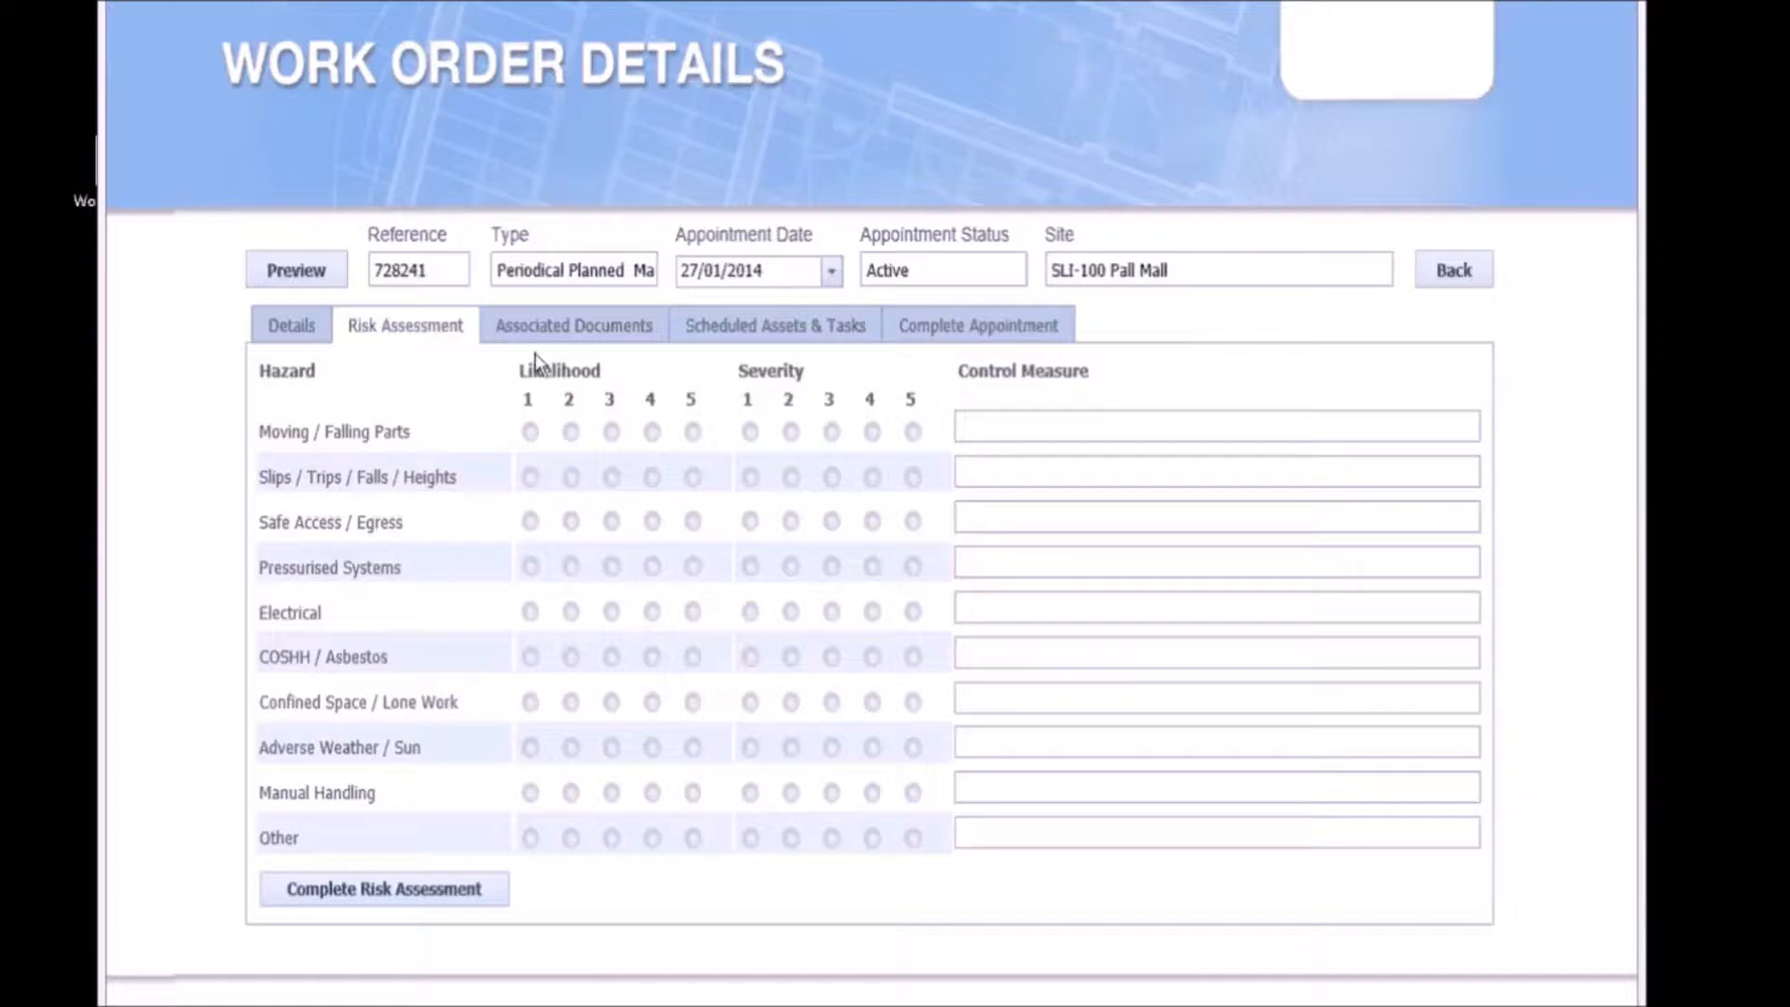
click(593, 334)
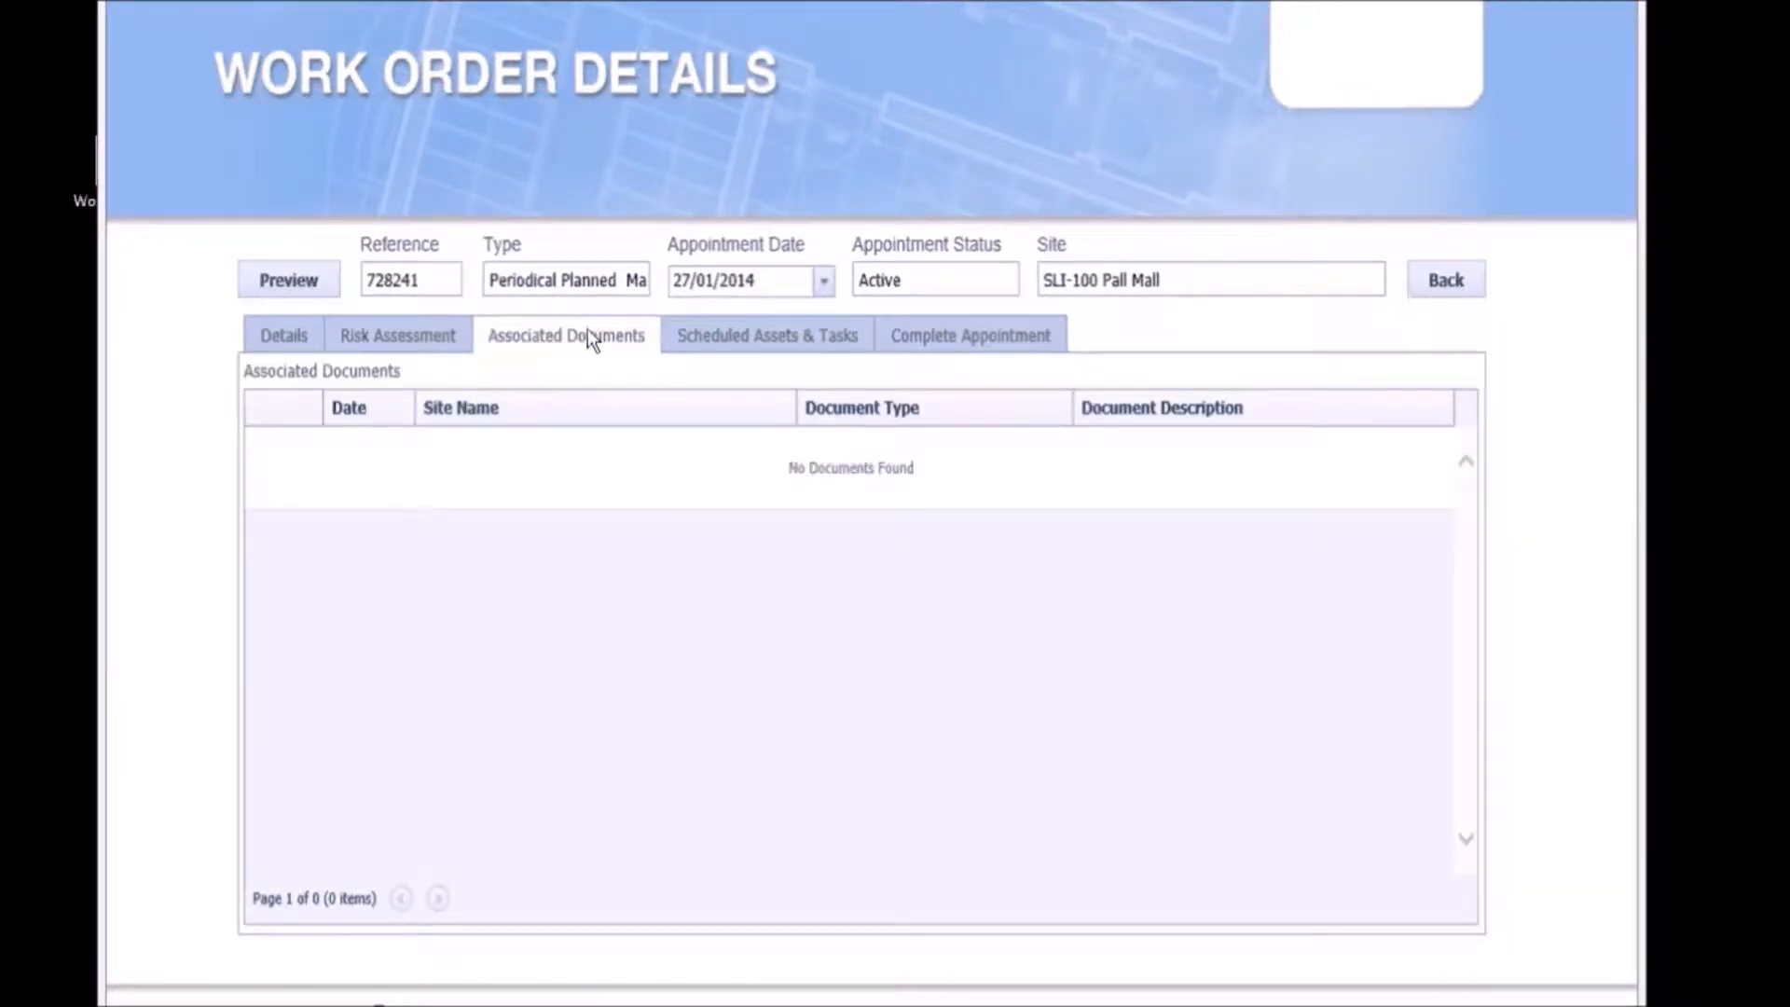
click(783, 337)
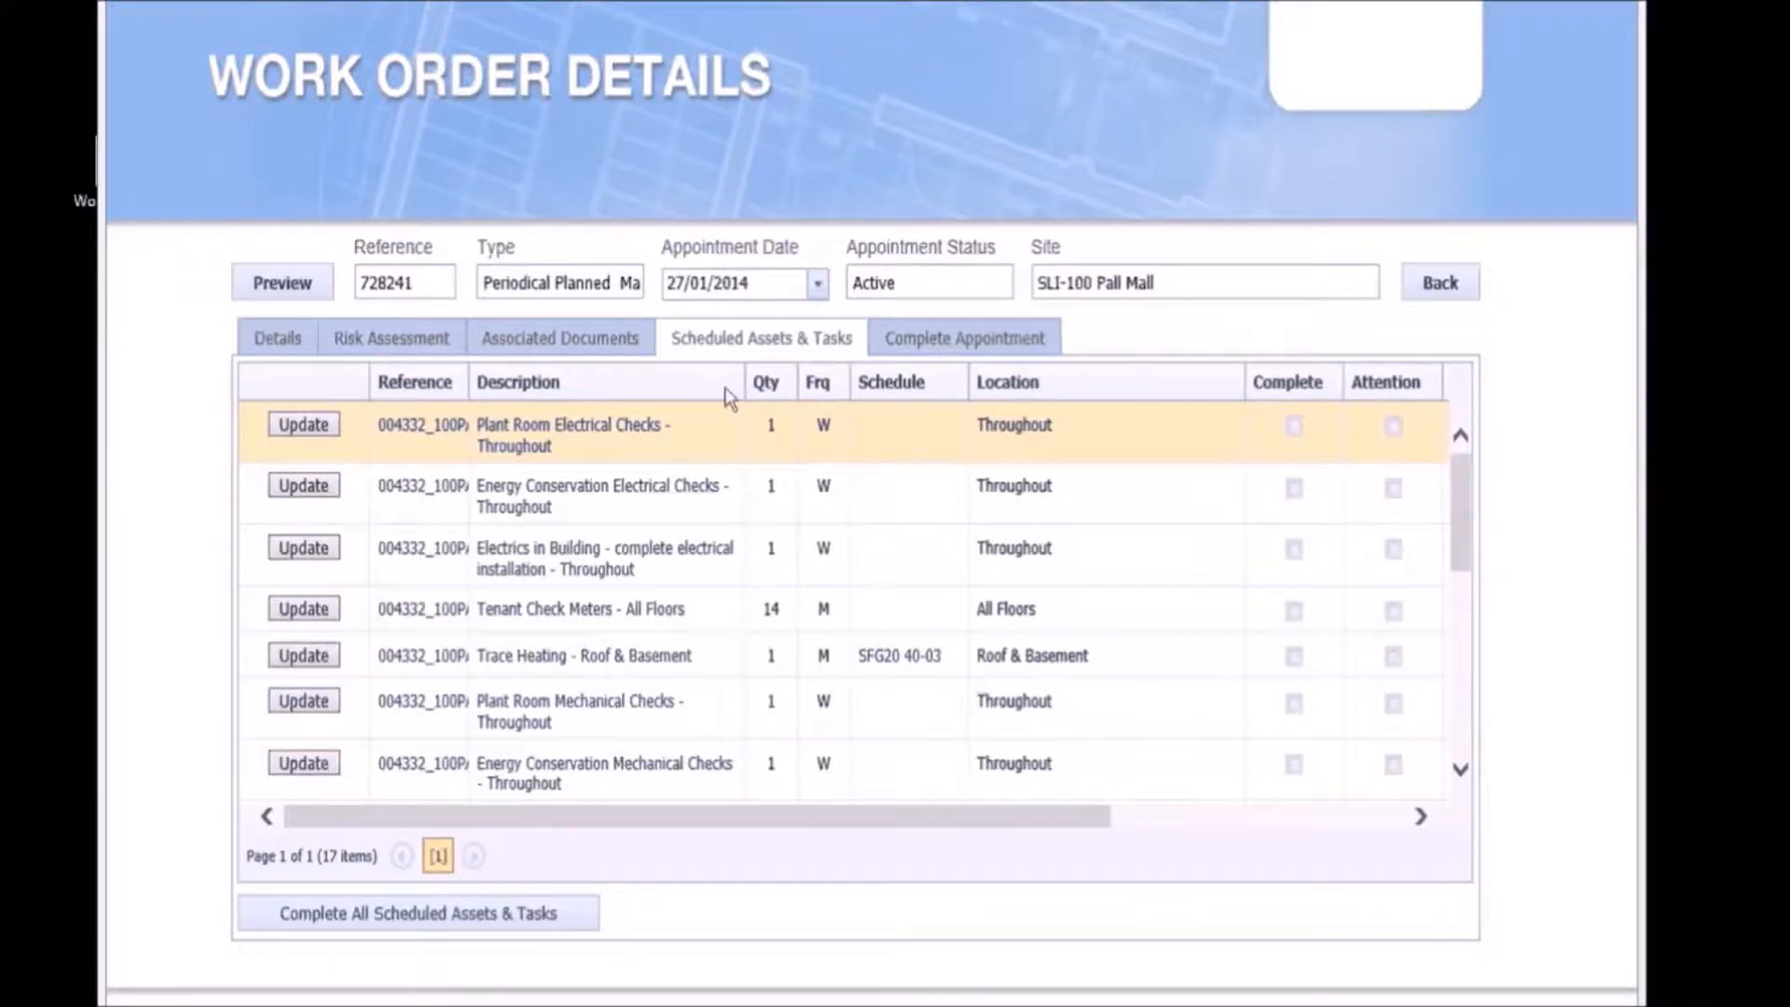
click(307, 425)
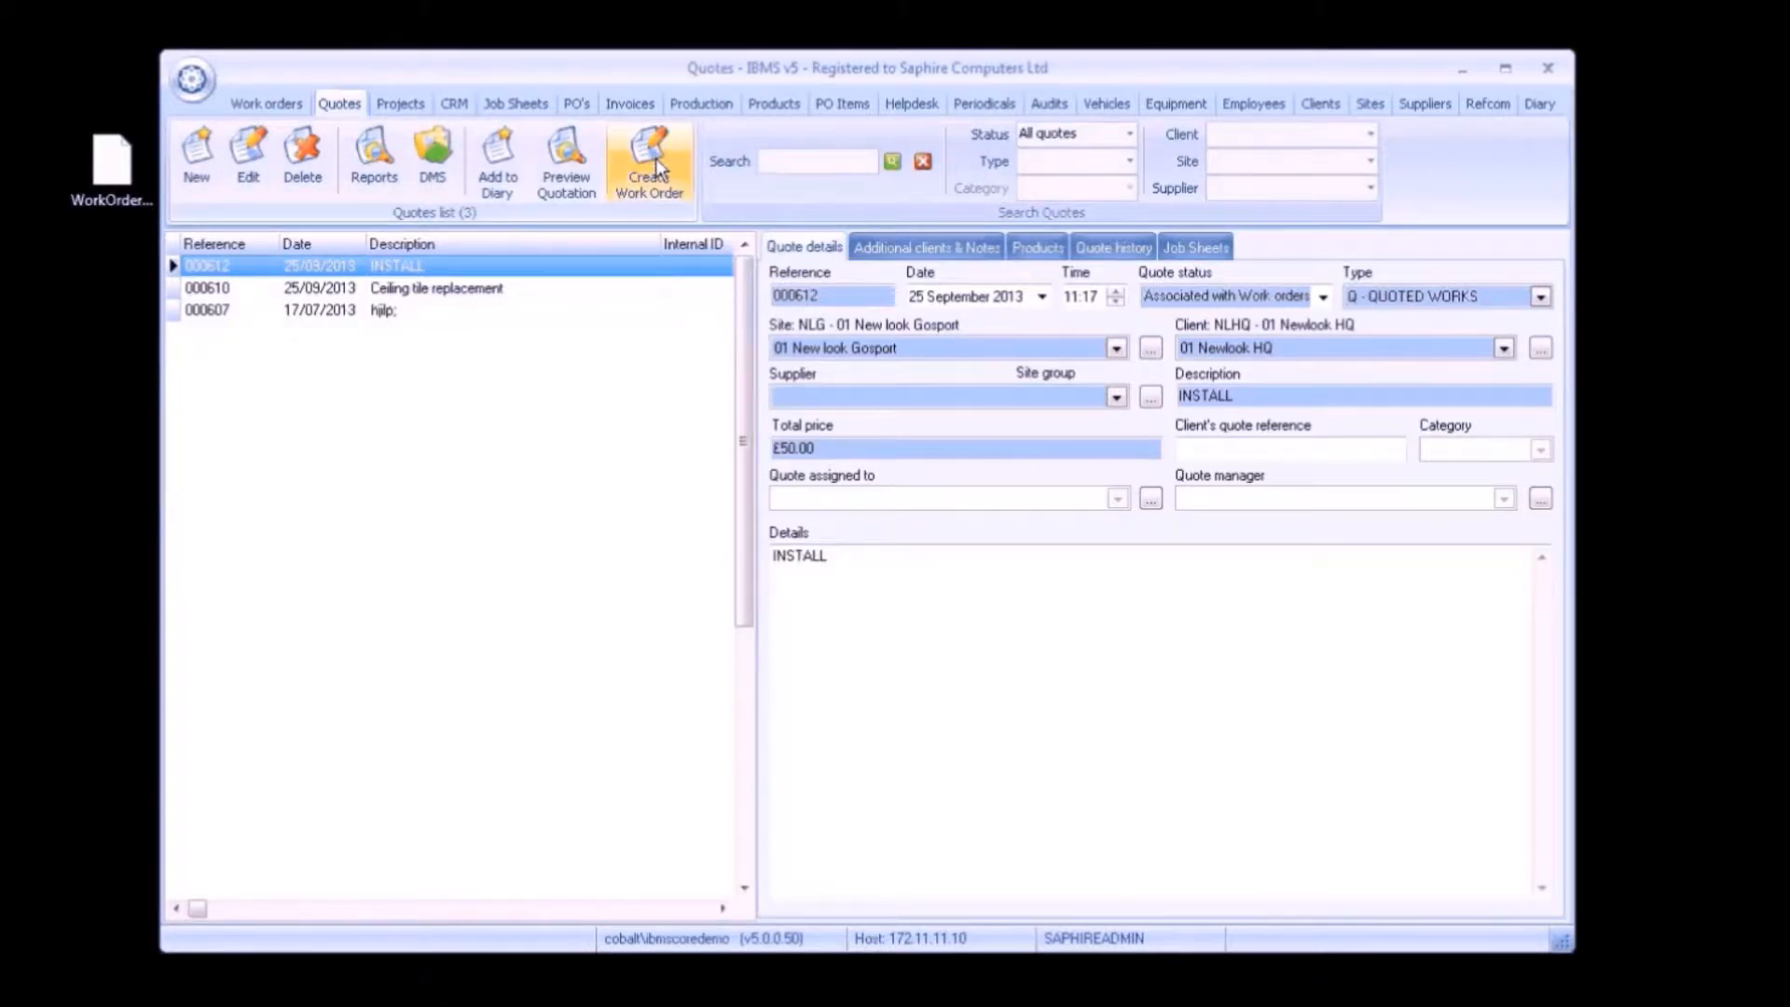
In IBMS v5, review the INSTALL quote's additional clients, products, history and job sheets, closing the new history entry form without saving.
click(982, 254)
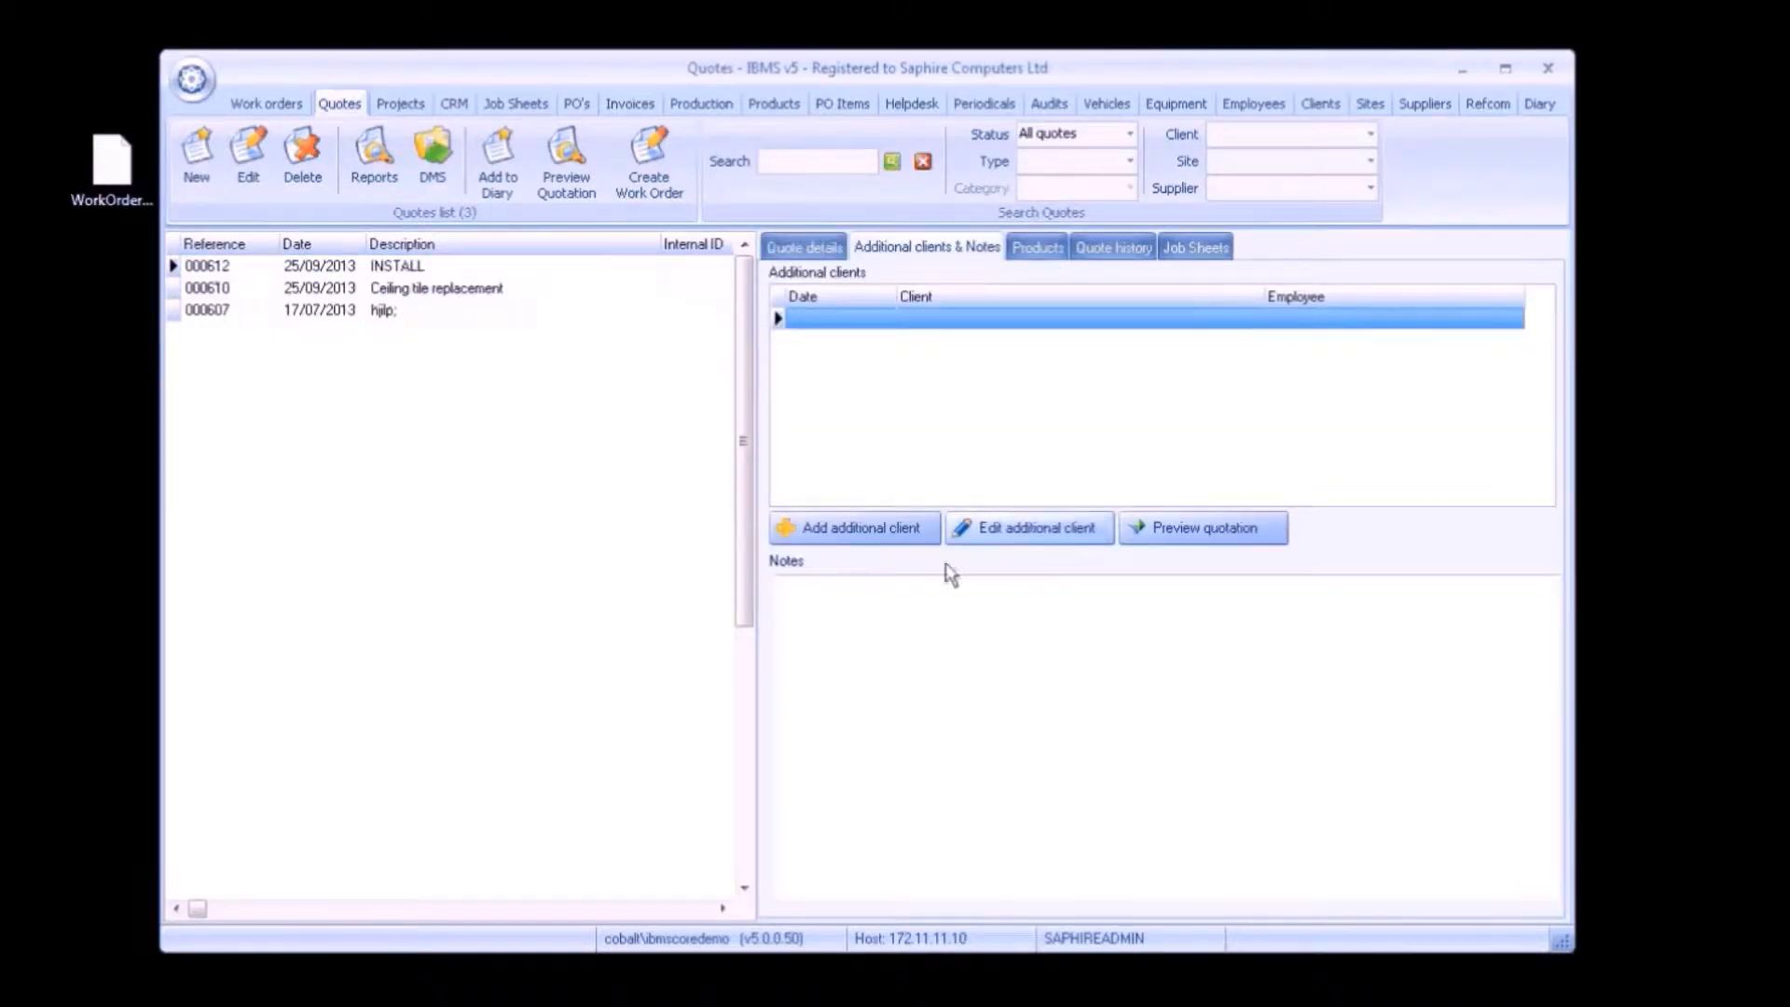
click(1041, 250)
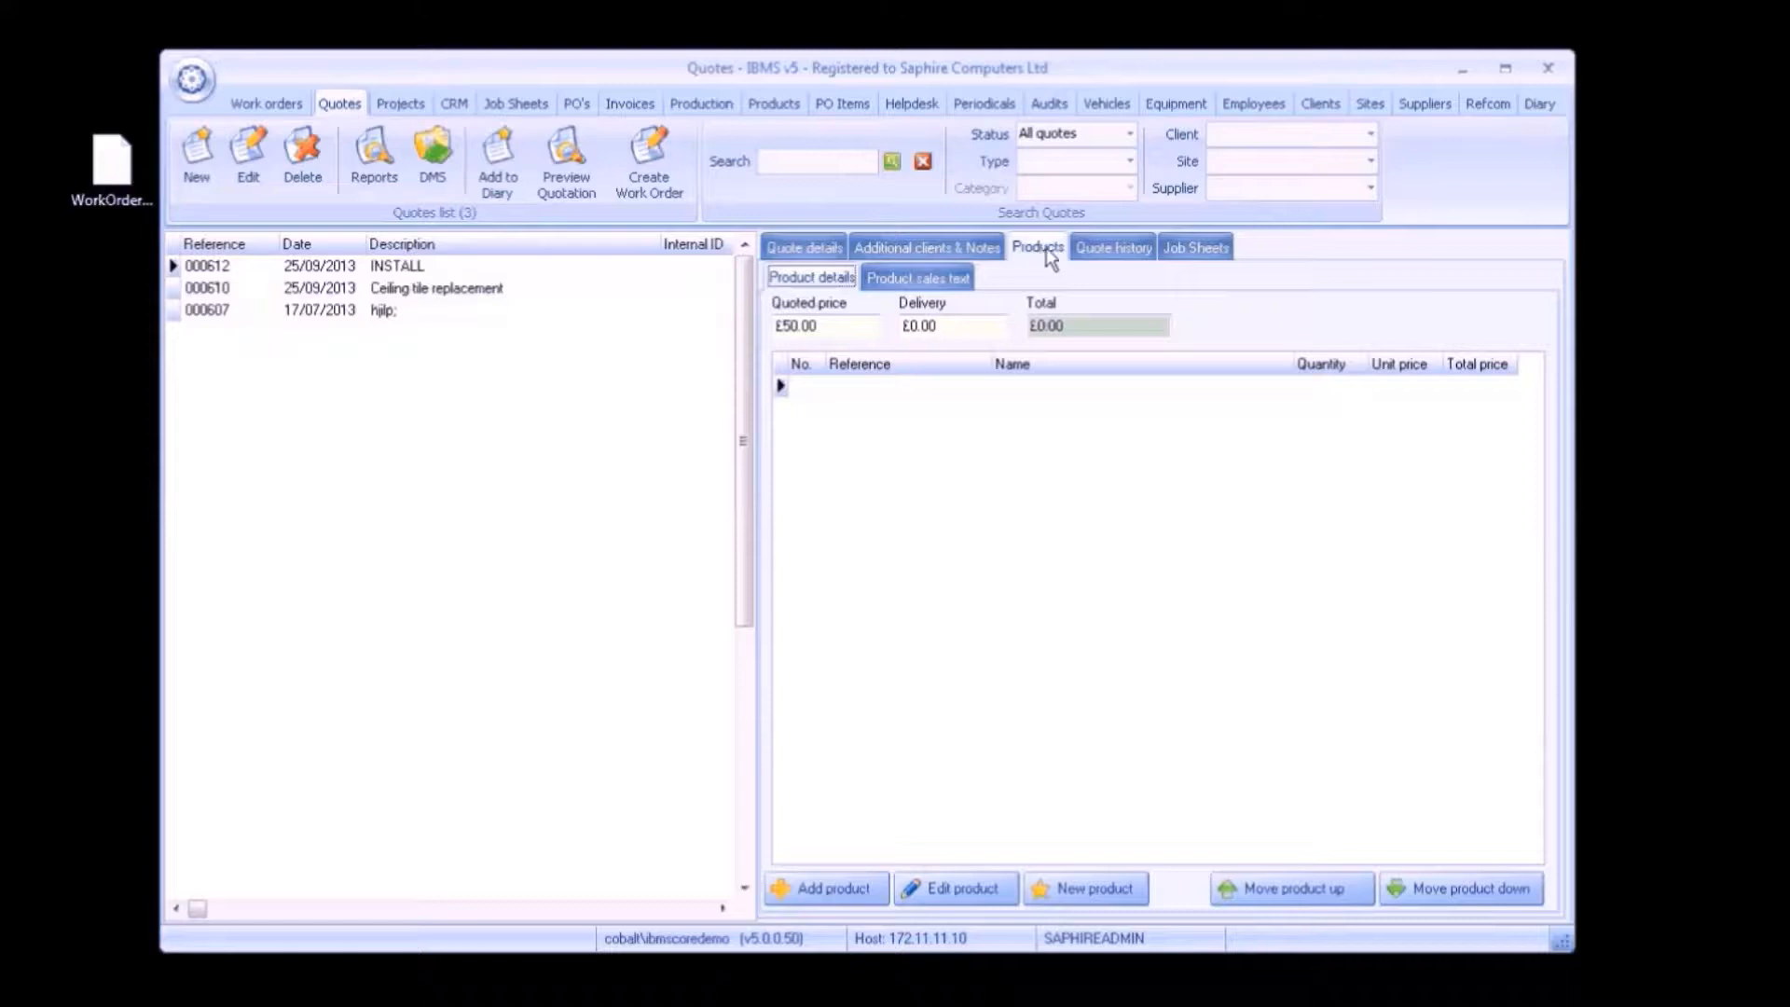
click(1102, 250)
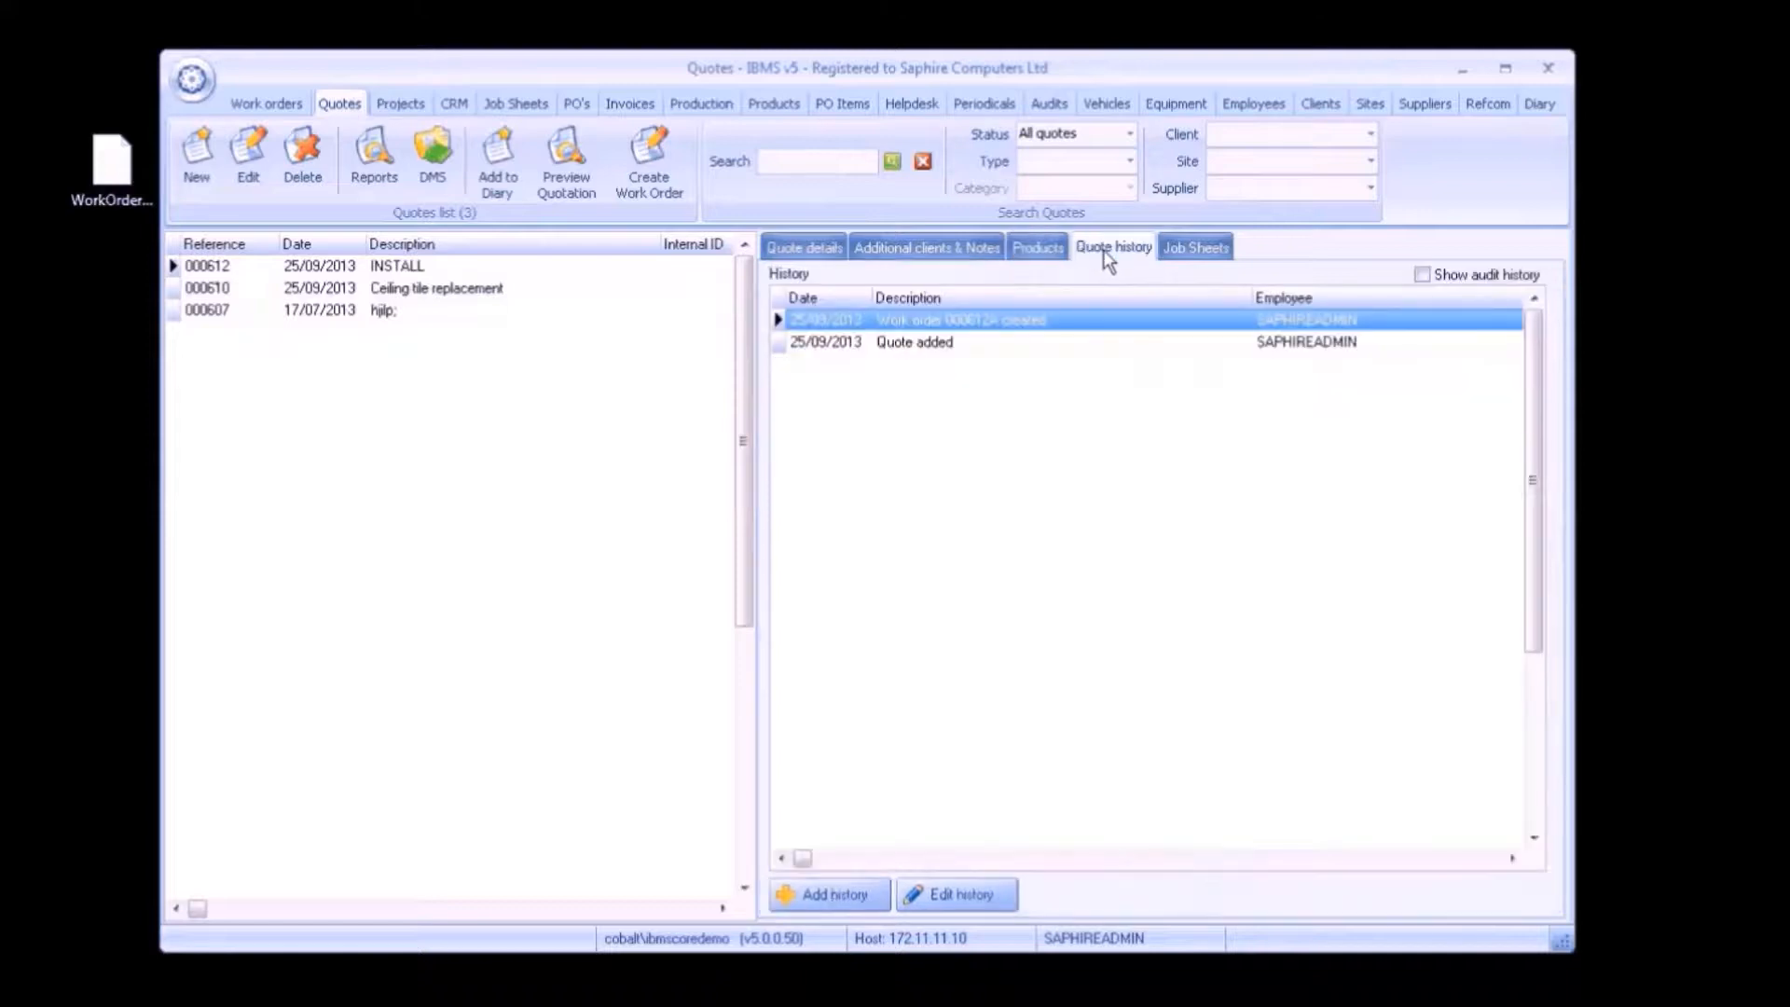
click(856, 896)
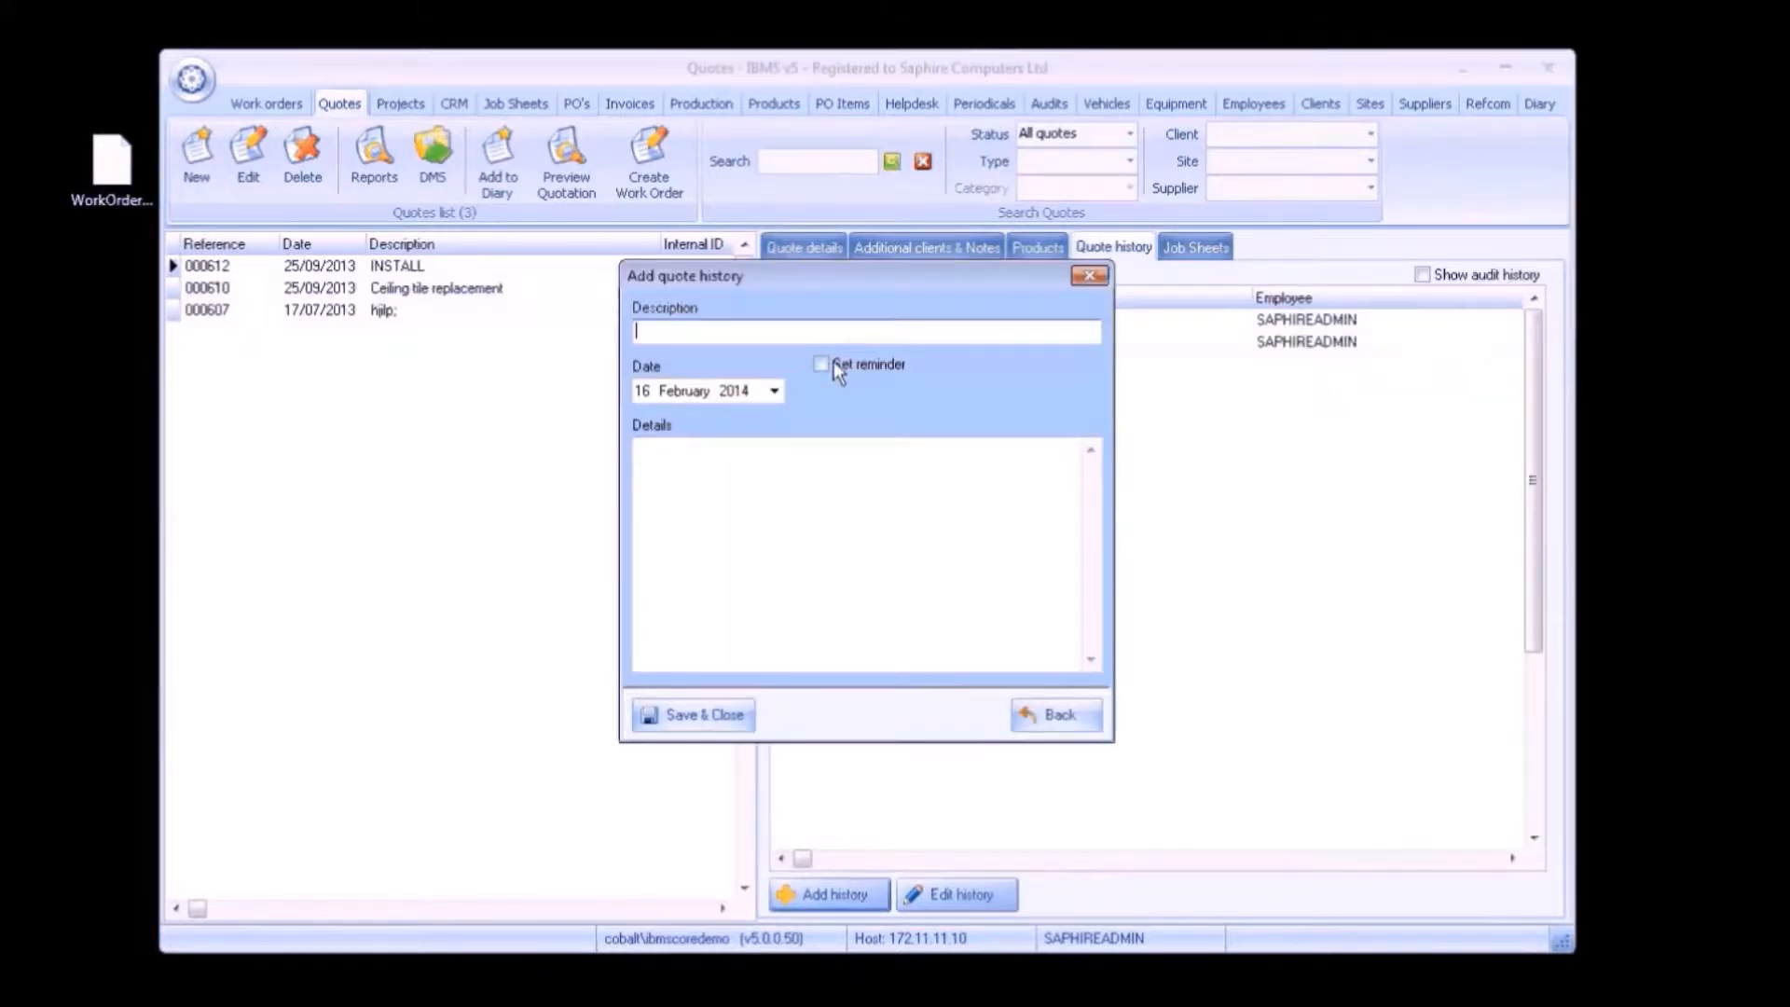
click(1090, 276)
click(1193, 250)
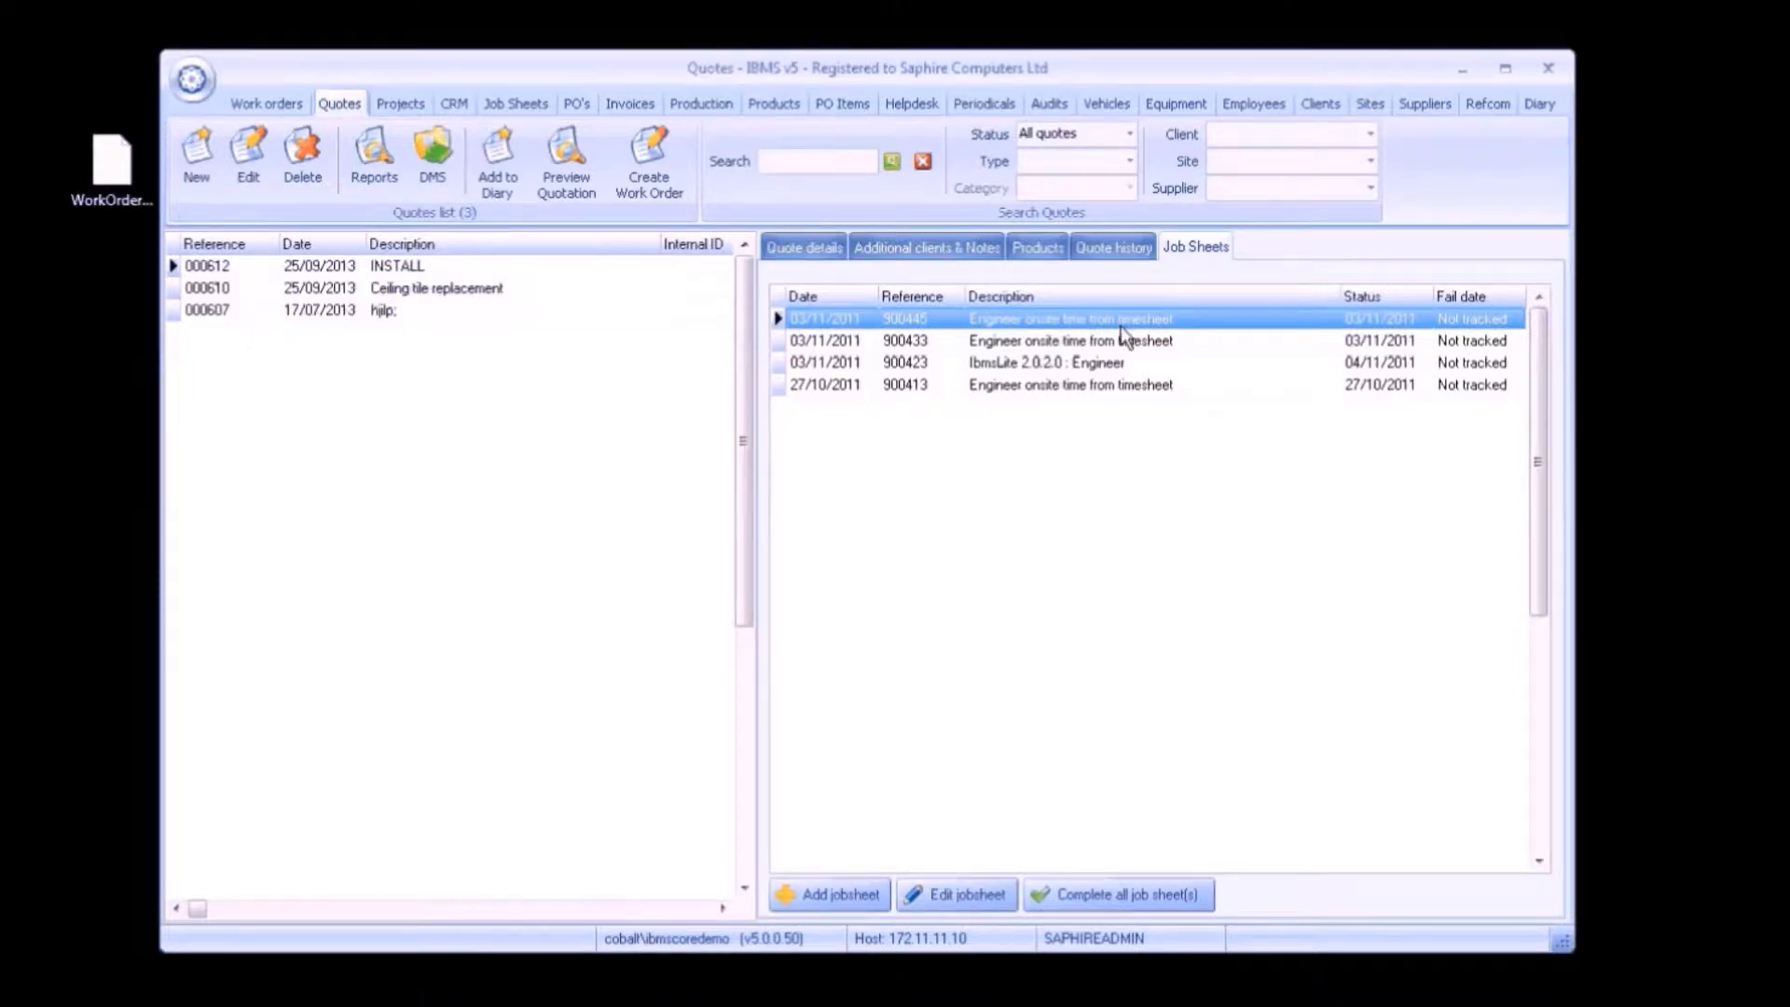
Look through the work orders, job sheets, invoice history and purchase order lists.
click(263, 102)
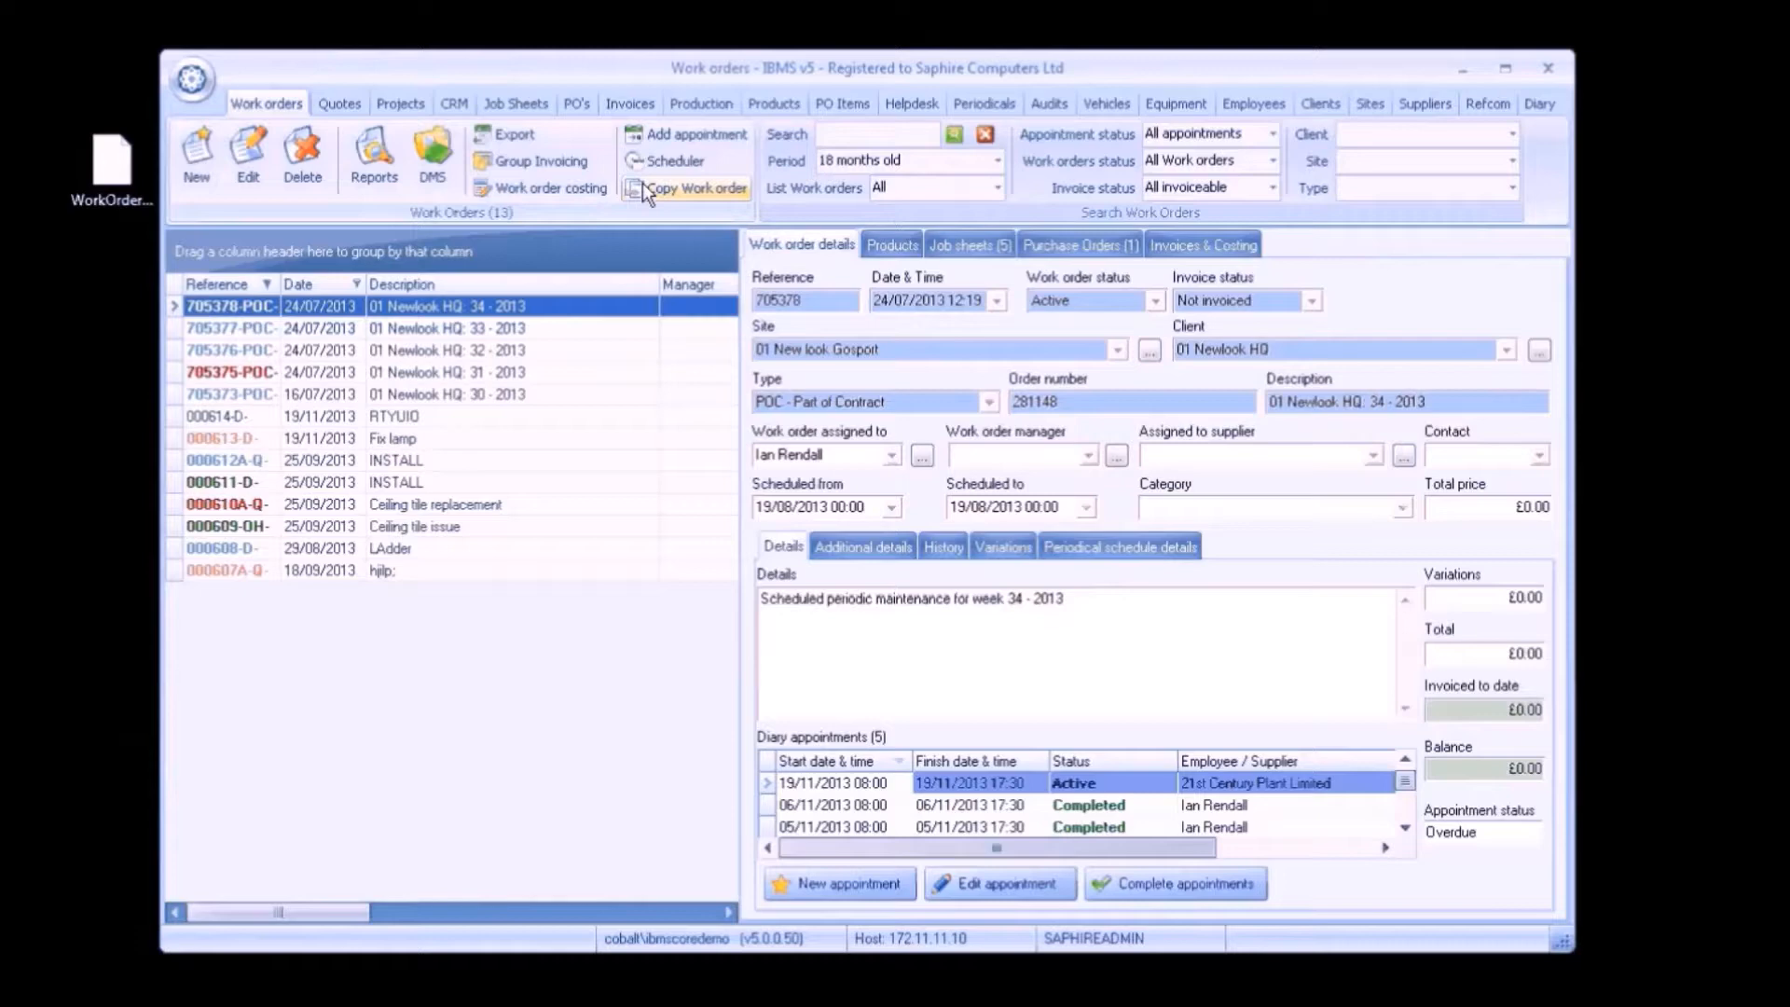
click(521, 105)
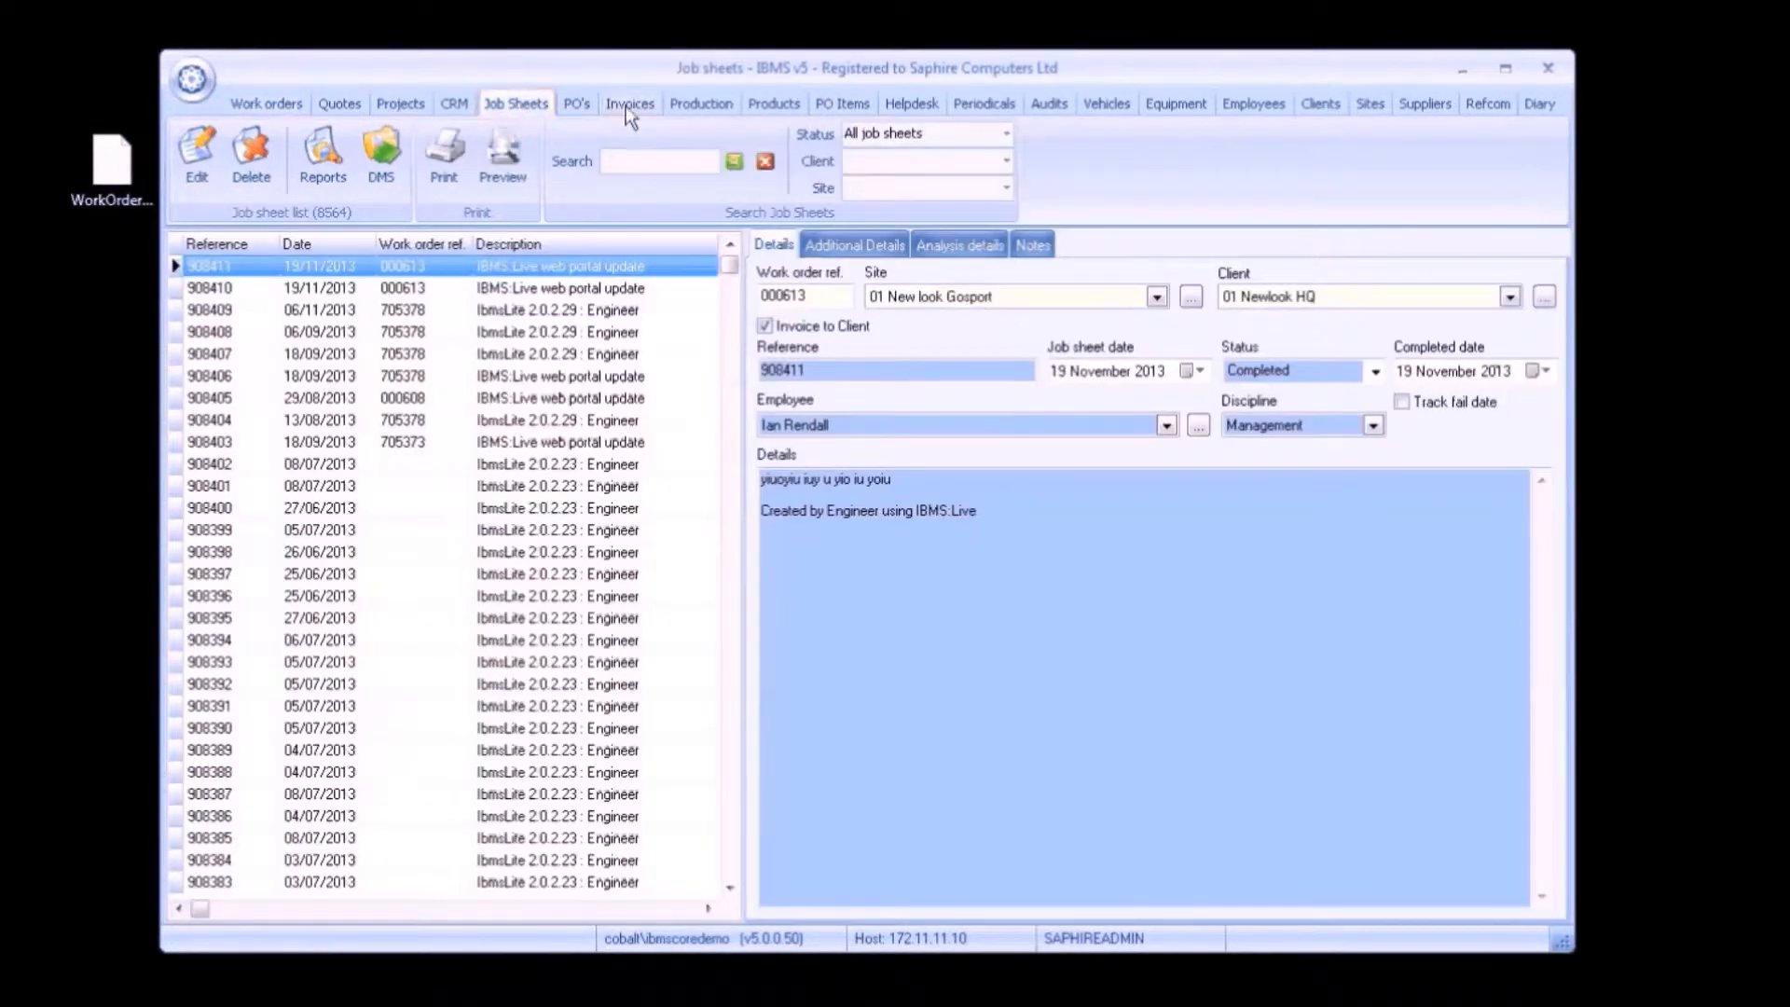
click(627, 105)
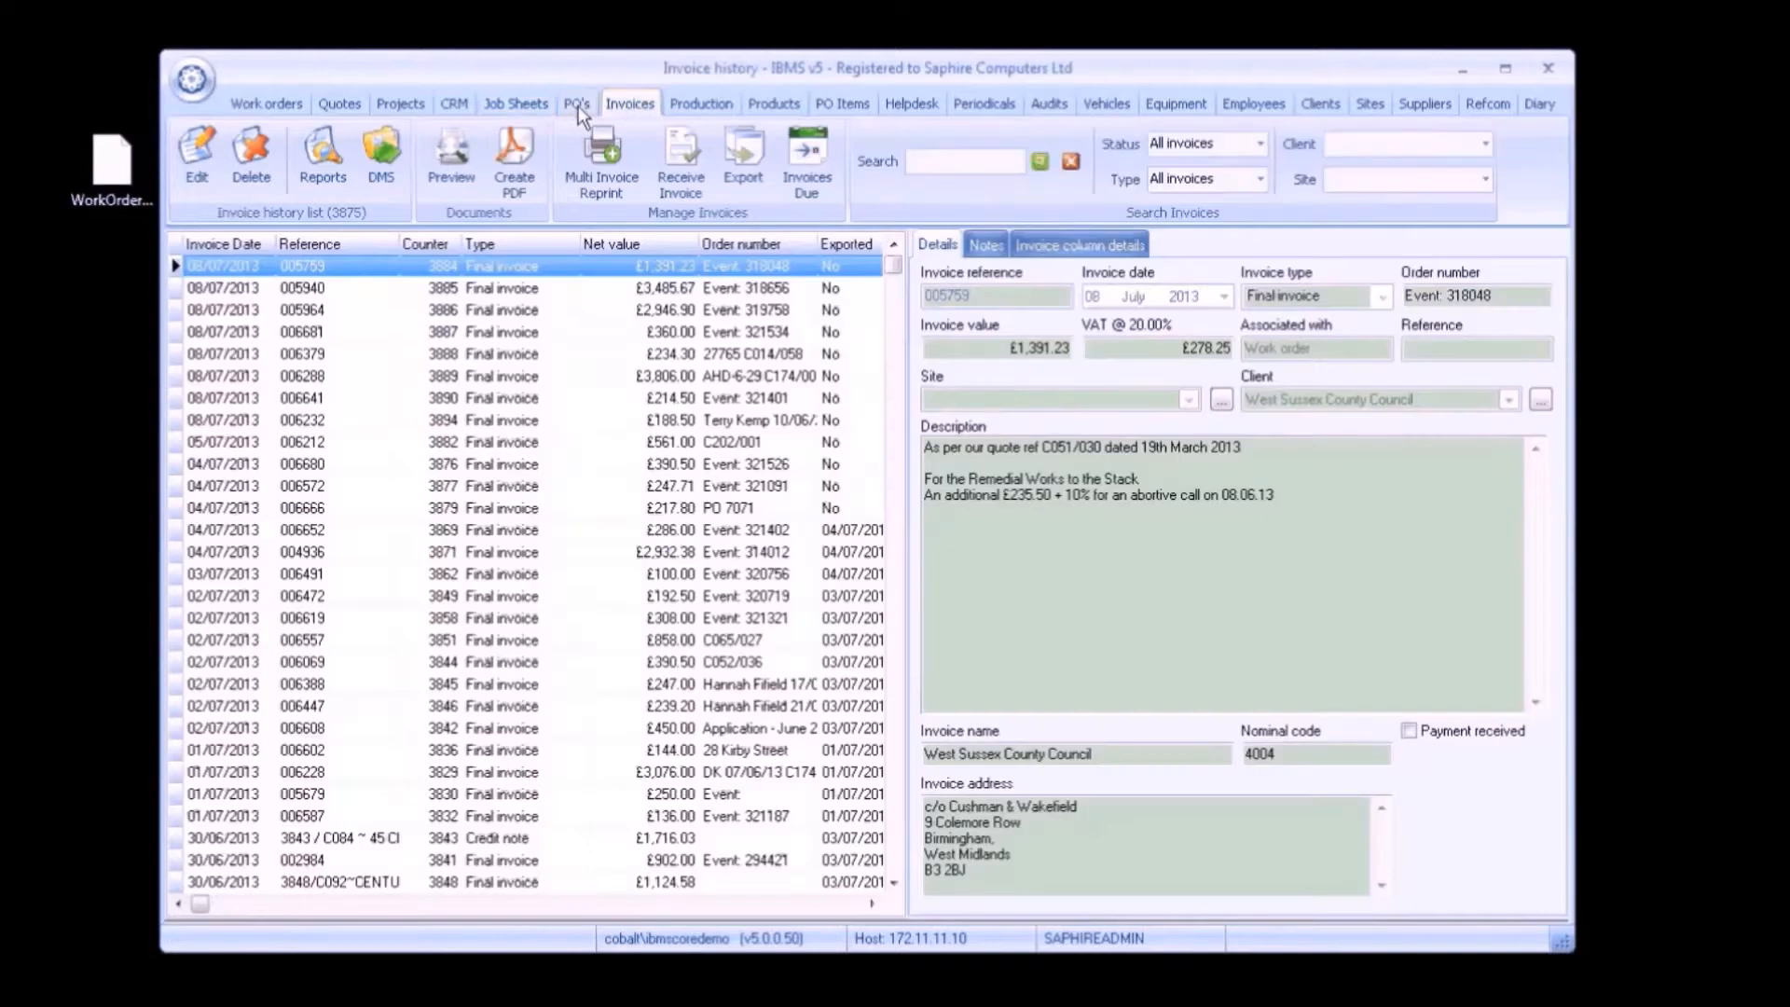
click(576, 104)
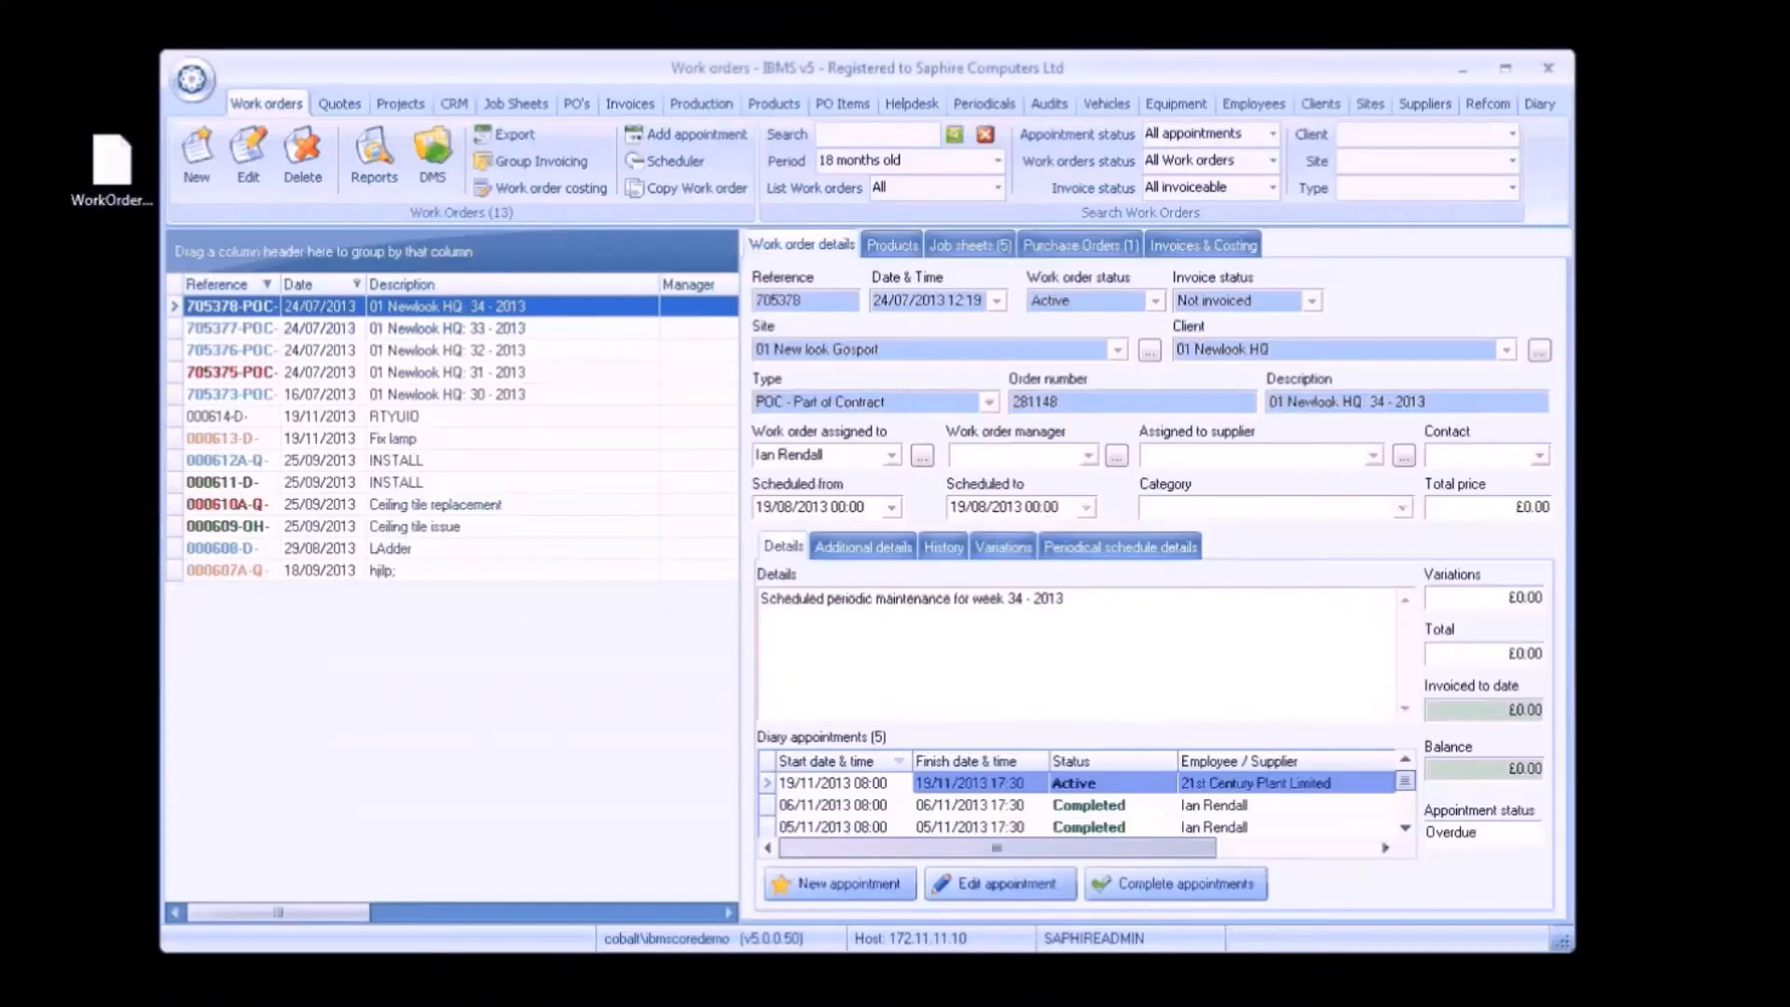
Examine the instant message form and its sending methods for the 01 Newlook HQ: 34 - 2013 work order, and leave without sending.
click(575, 103)
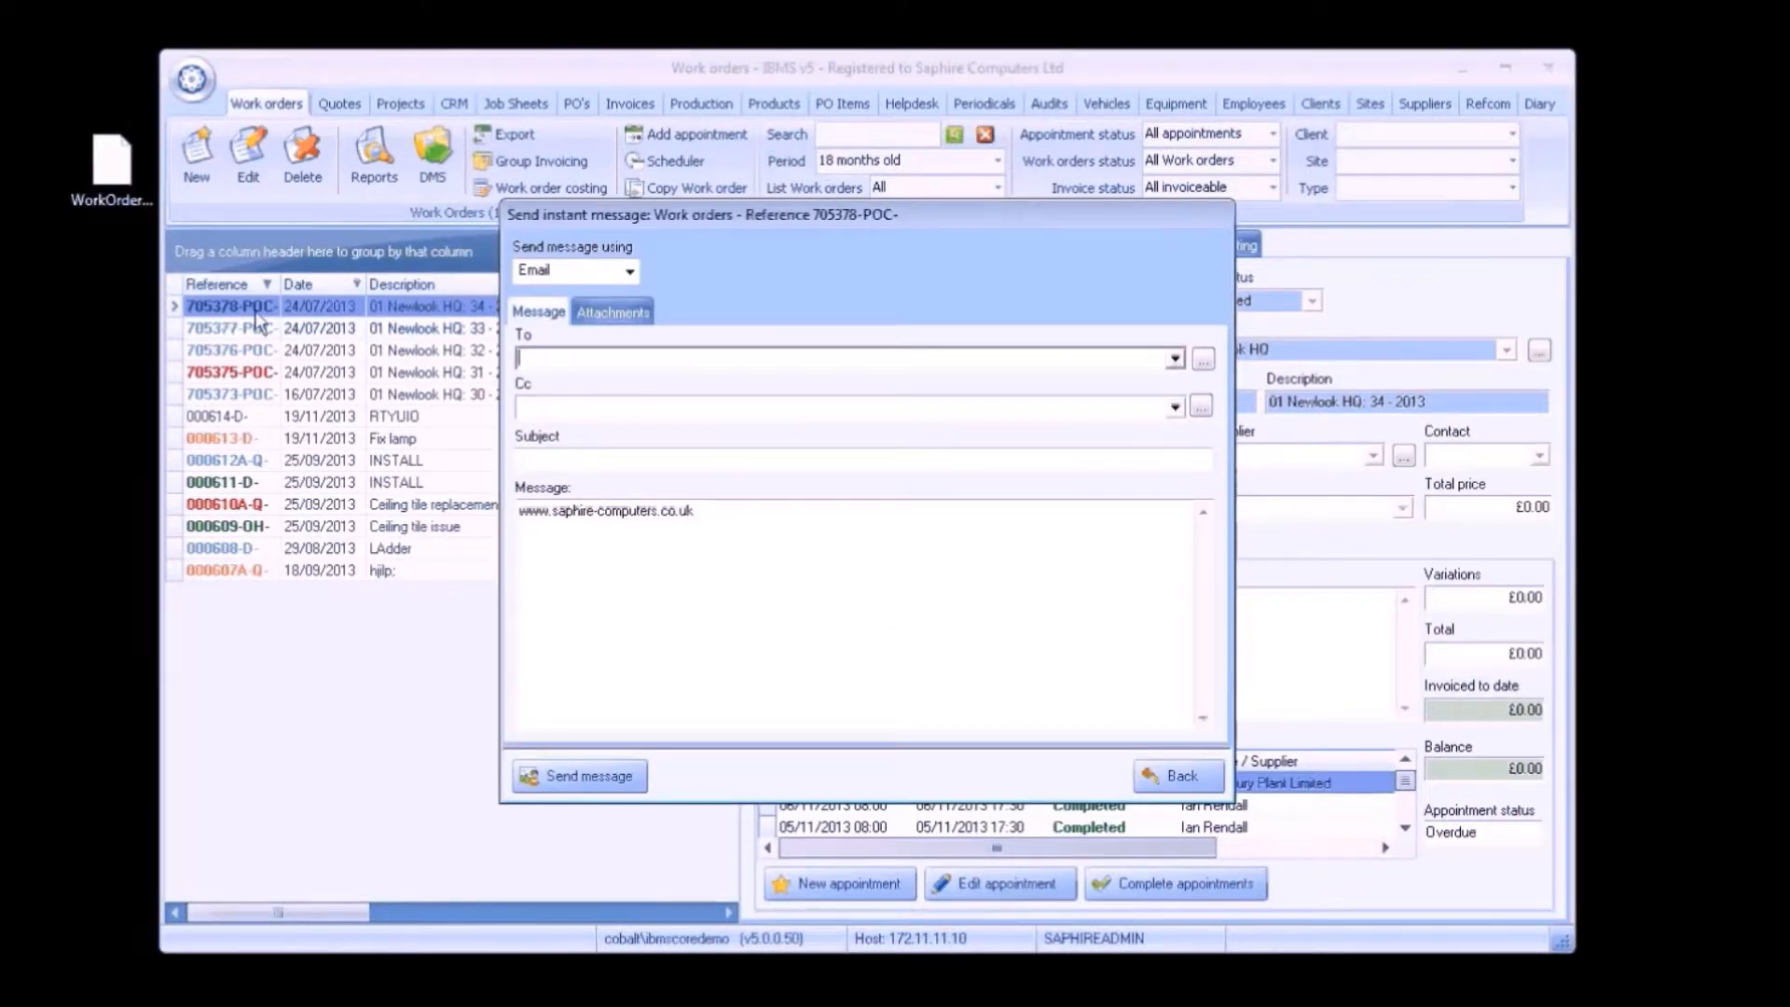
click(631, 271)
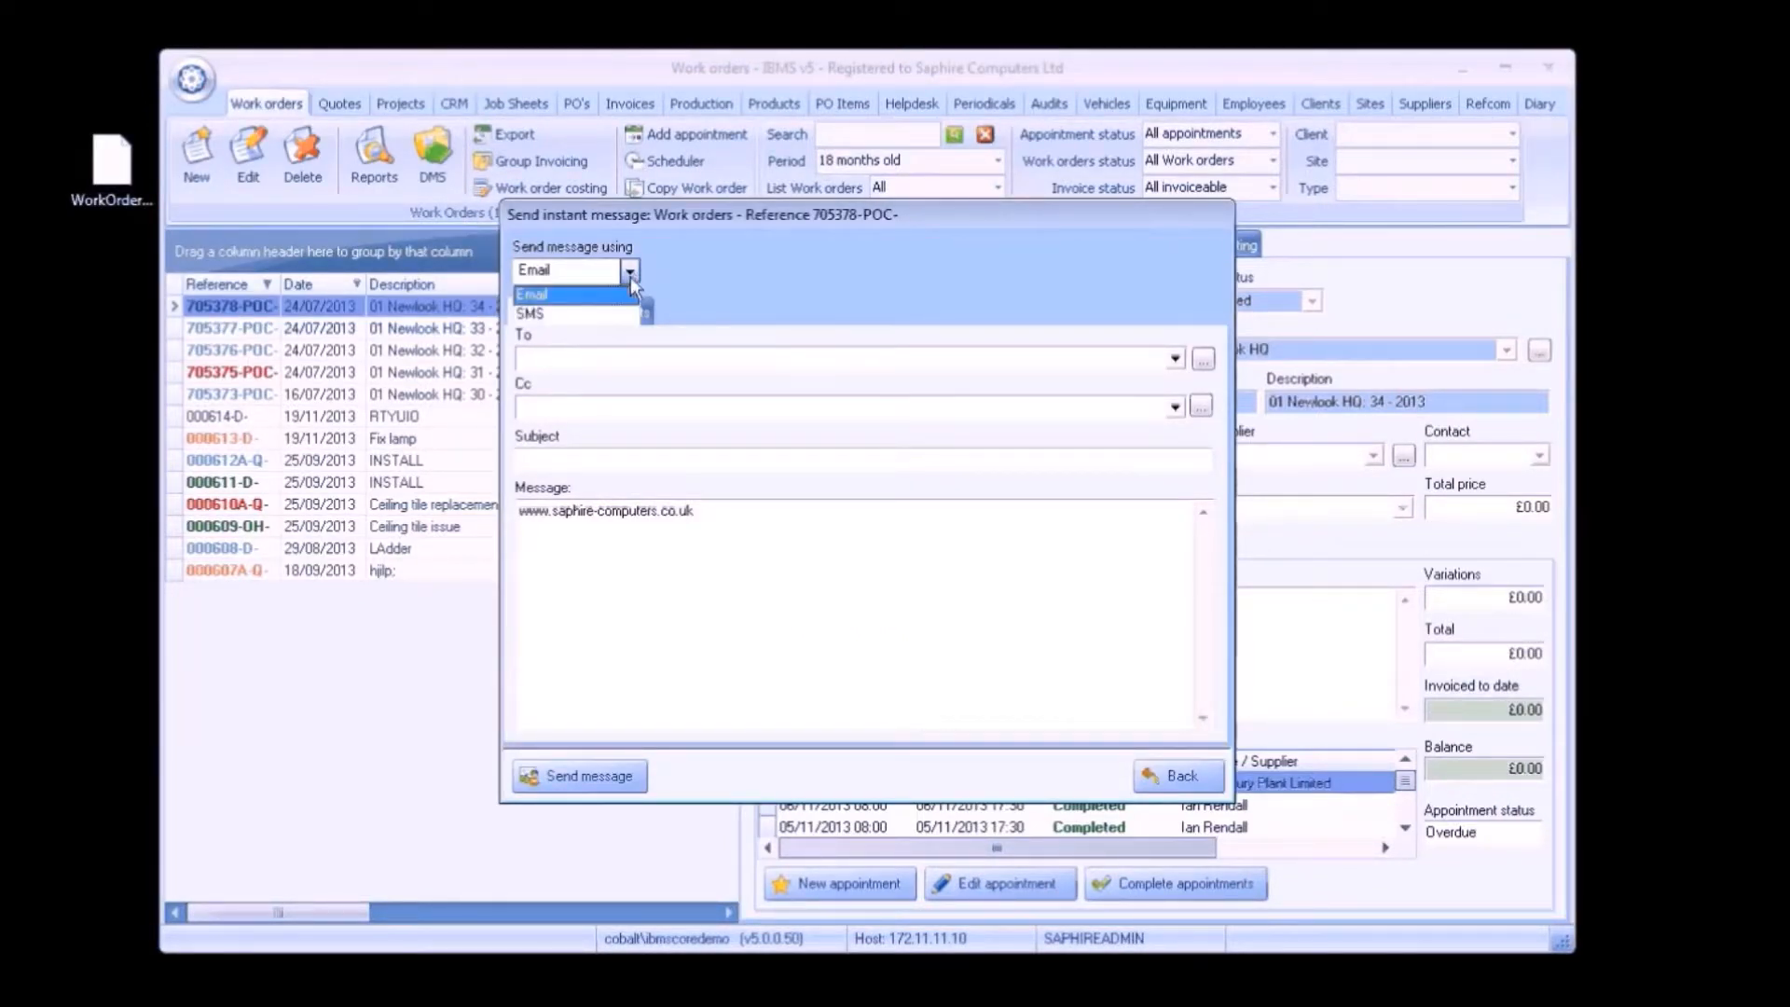
click(1173, 772)
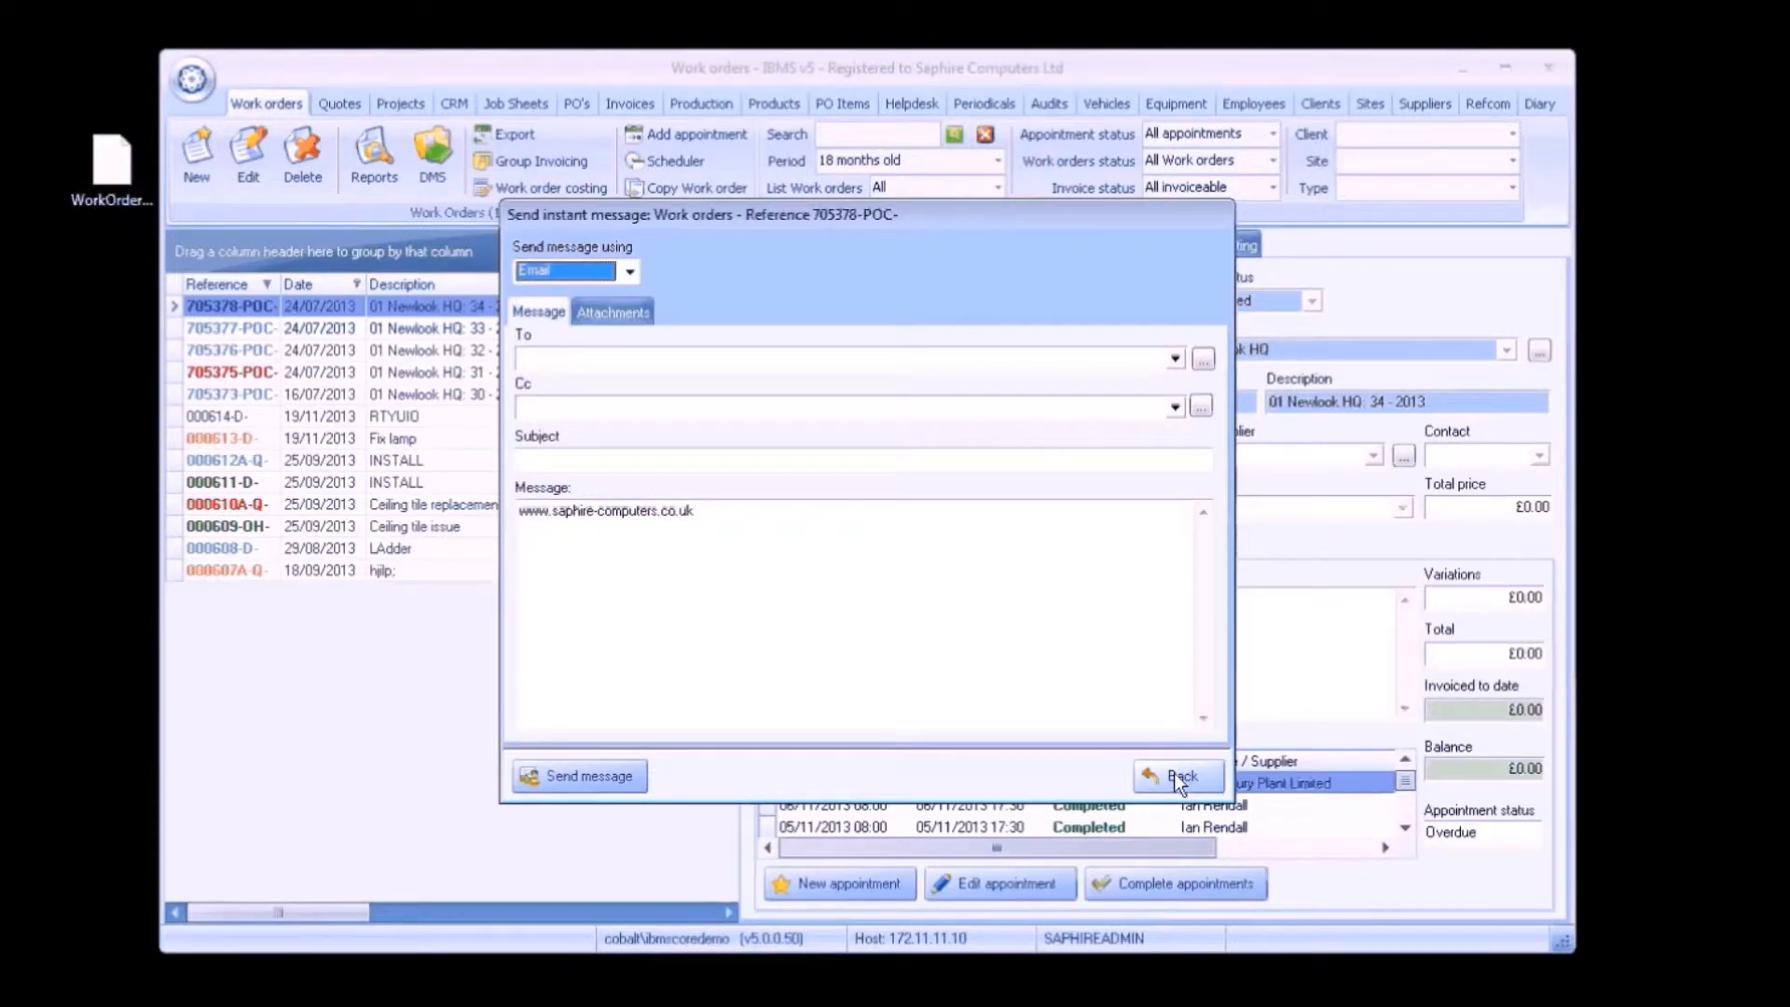
Open the 01 Newlook HQ: 34 - 2013 work order's documents, examine the attachment form and templates for WorkOrders.xls, and leave without attaching.
click(1171, 770)
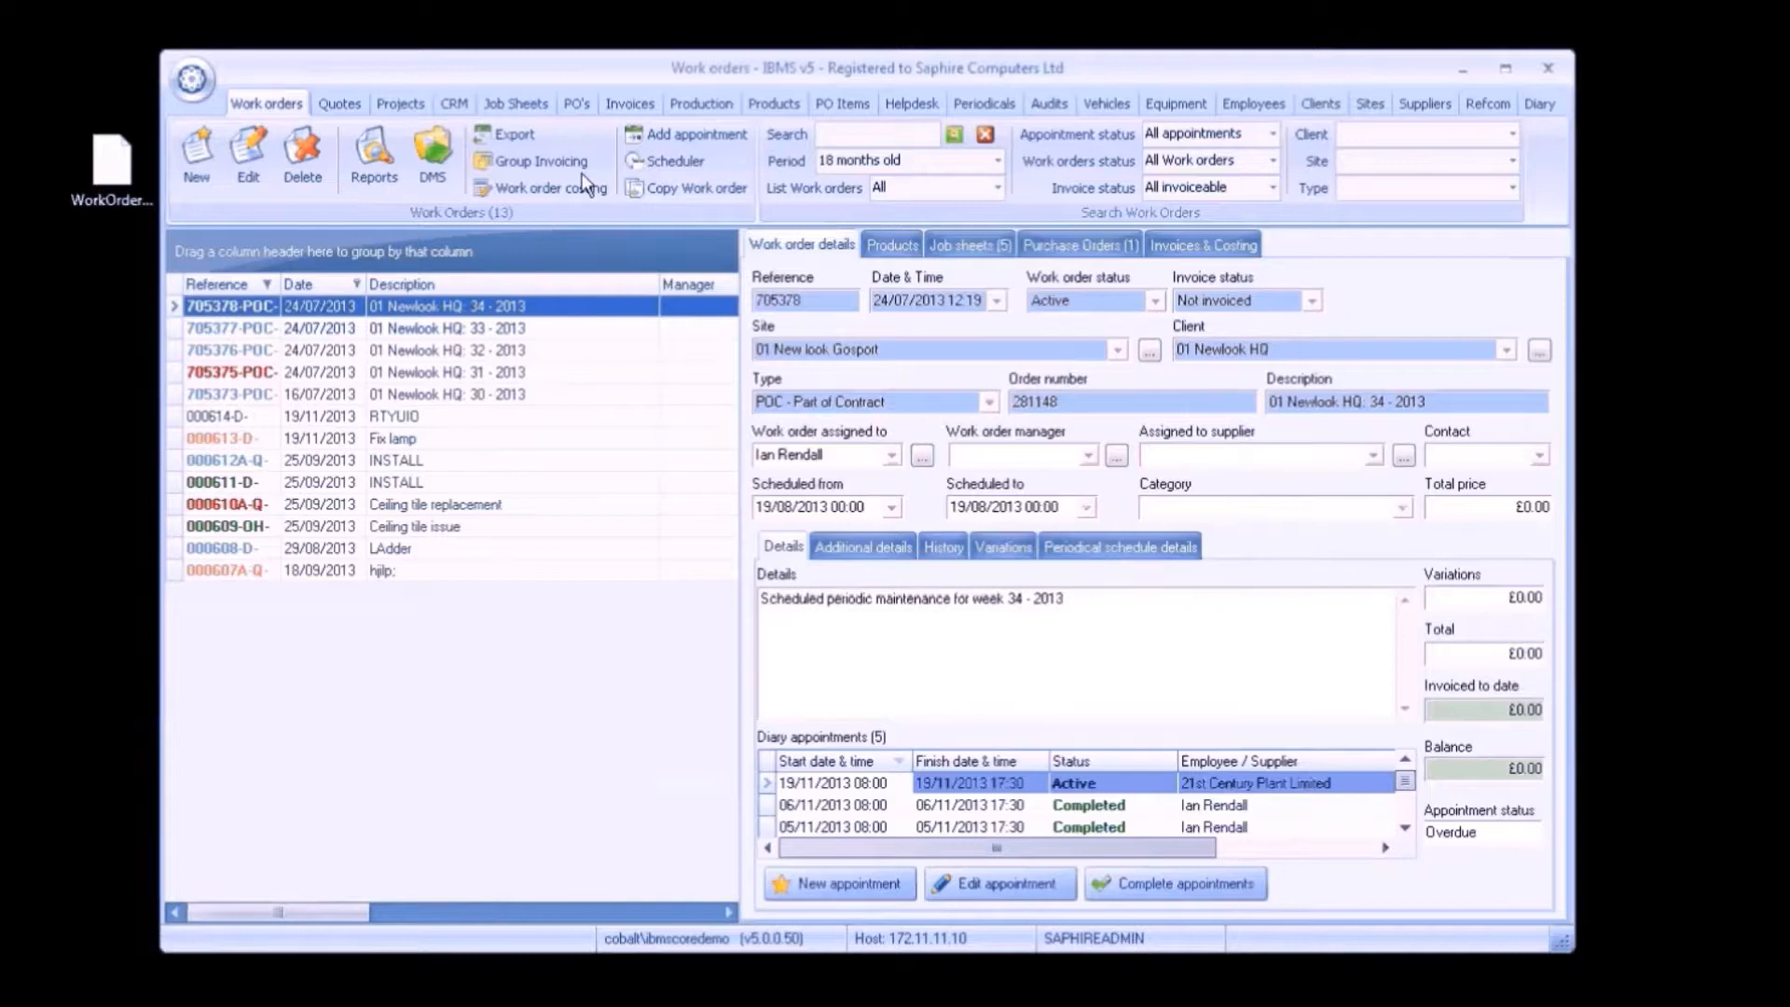
click(432, 153)
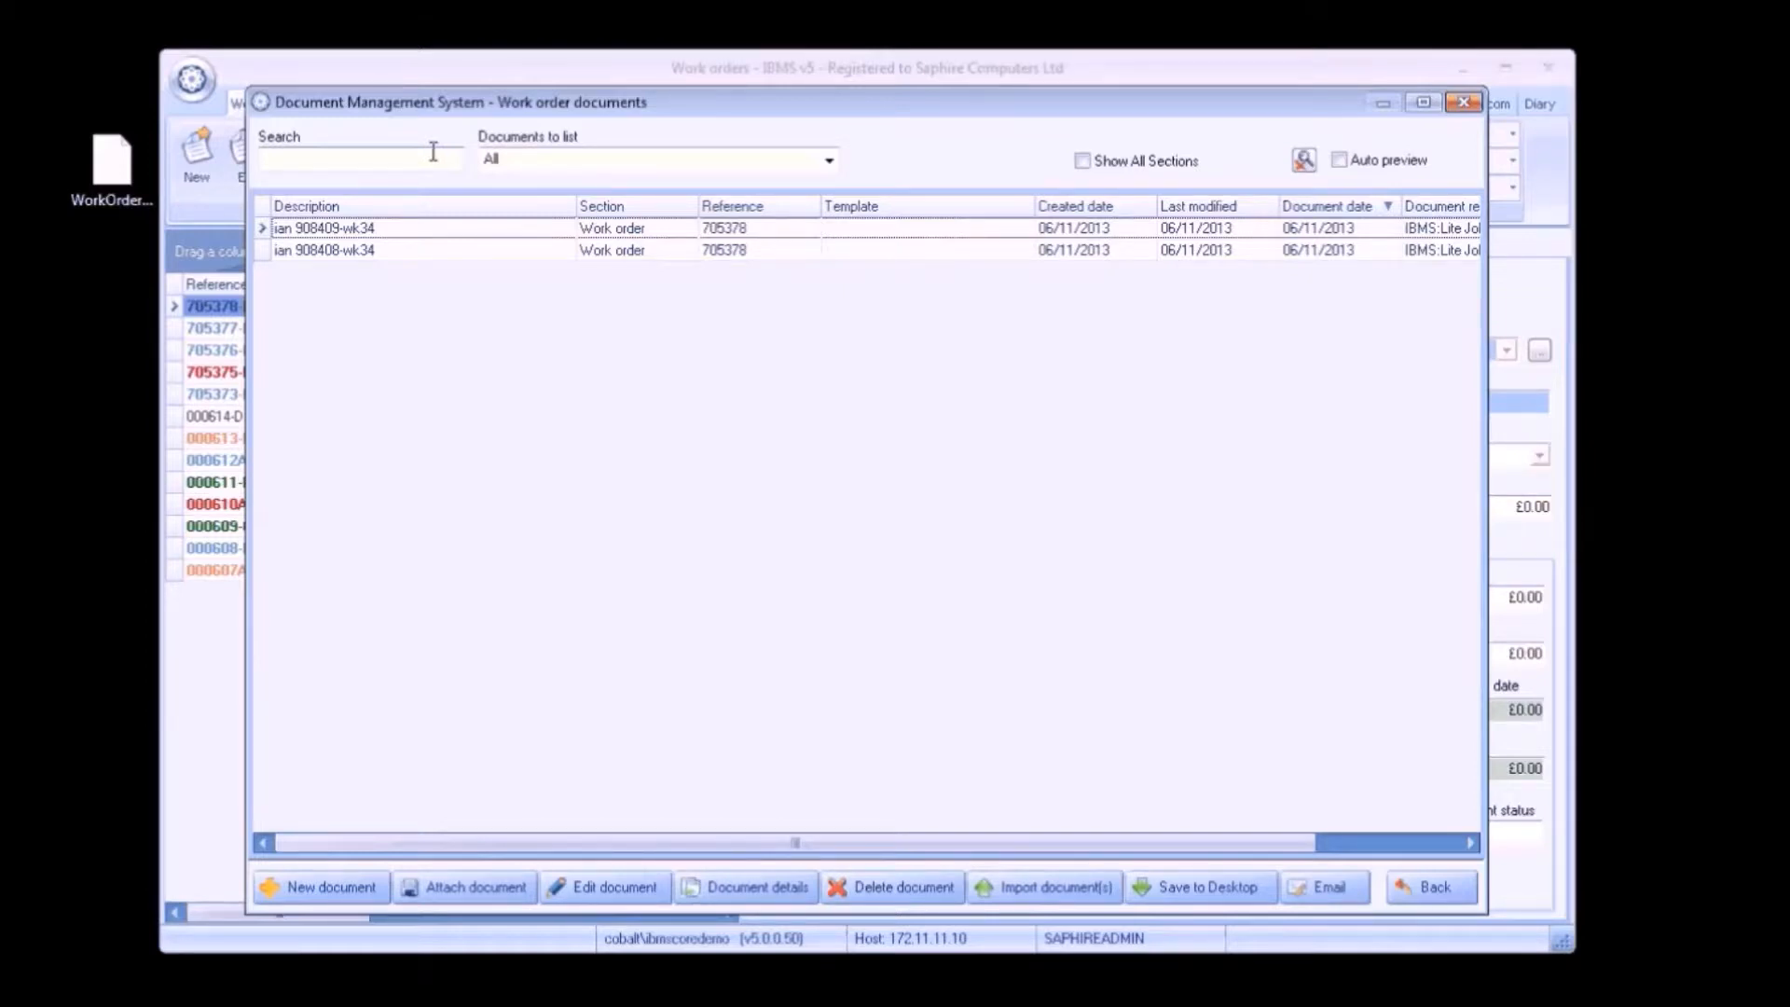
click(137, 165)
drag(127, 168, 373, 311)
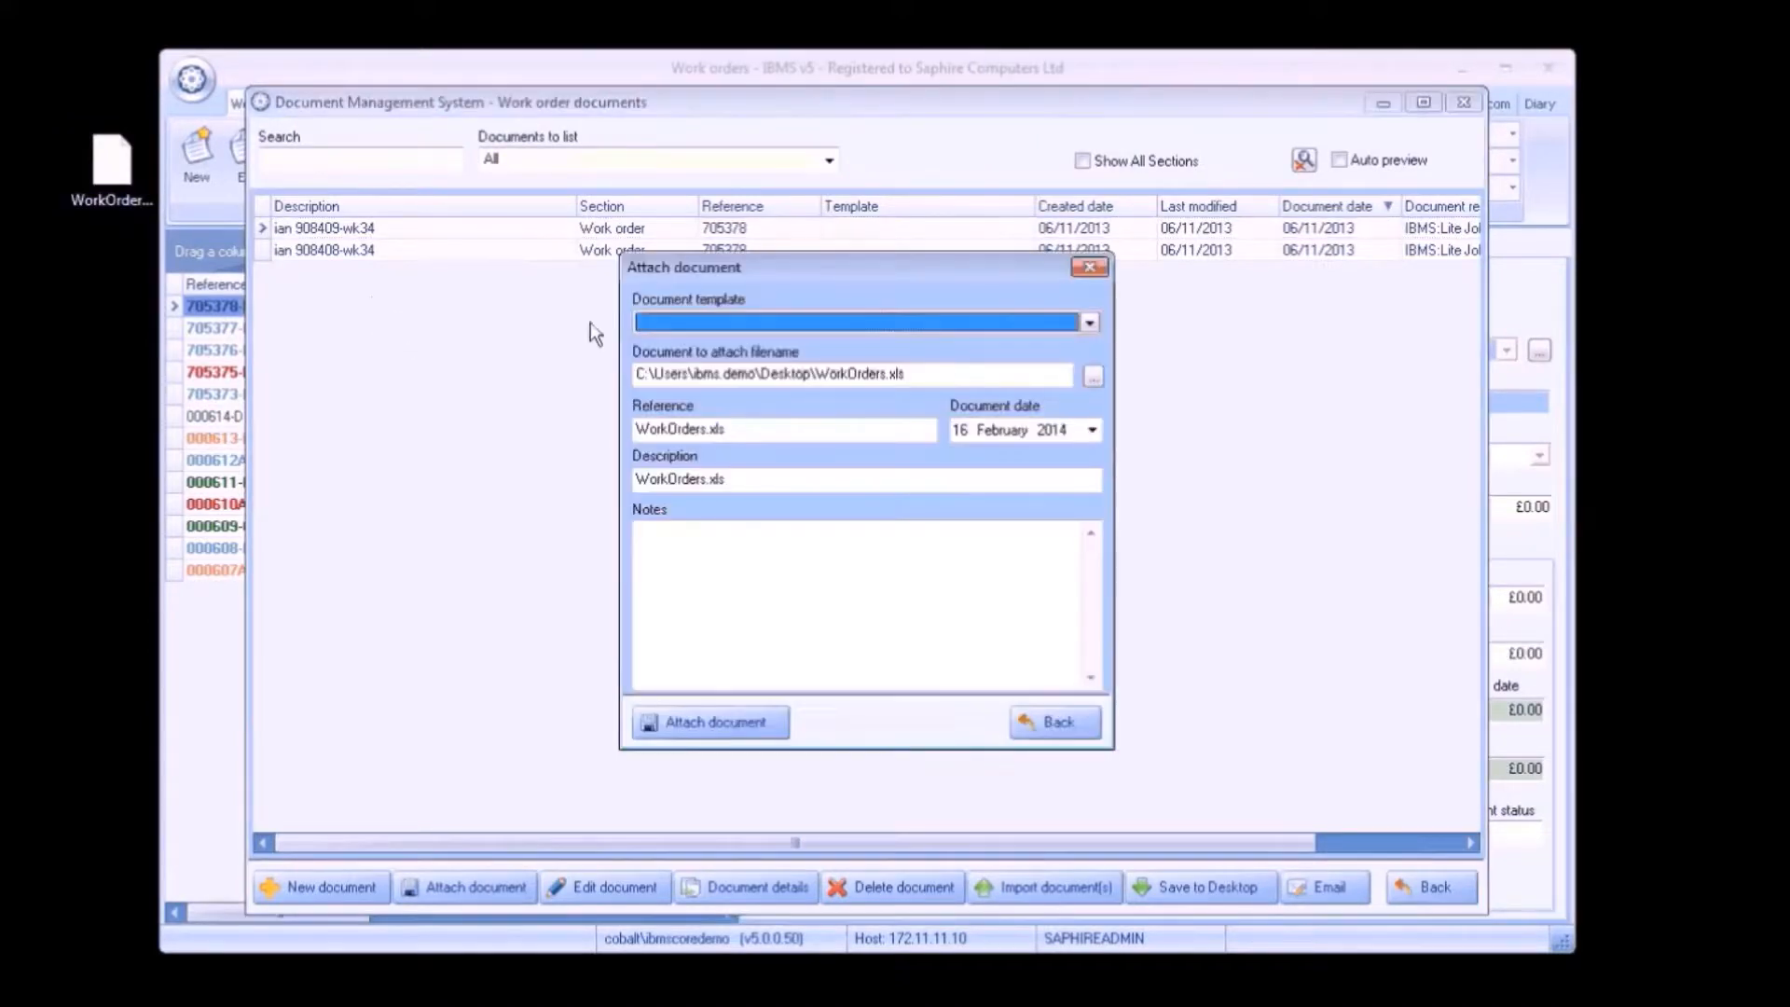
click(686, 317)
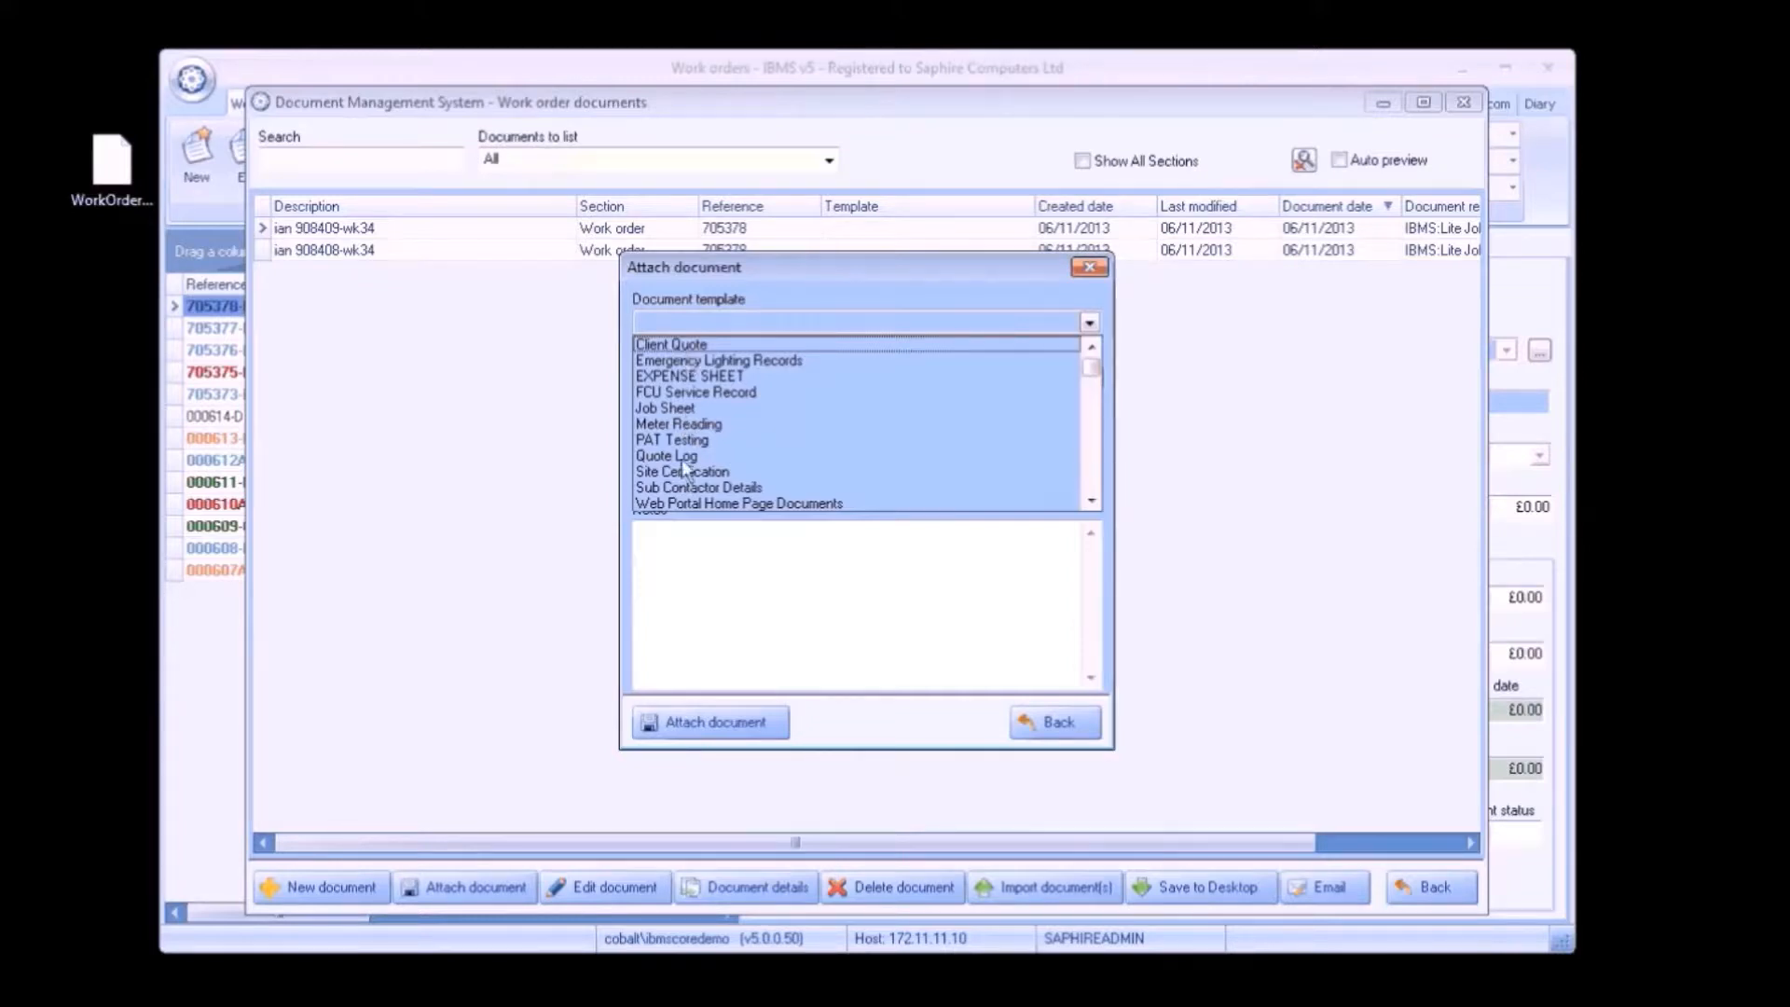
click(1065, 732)
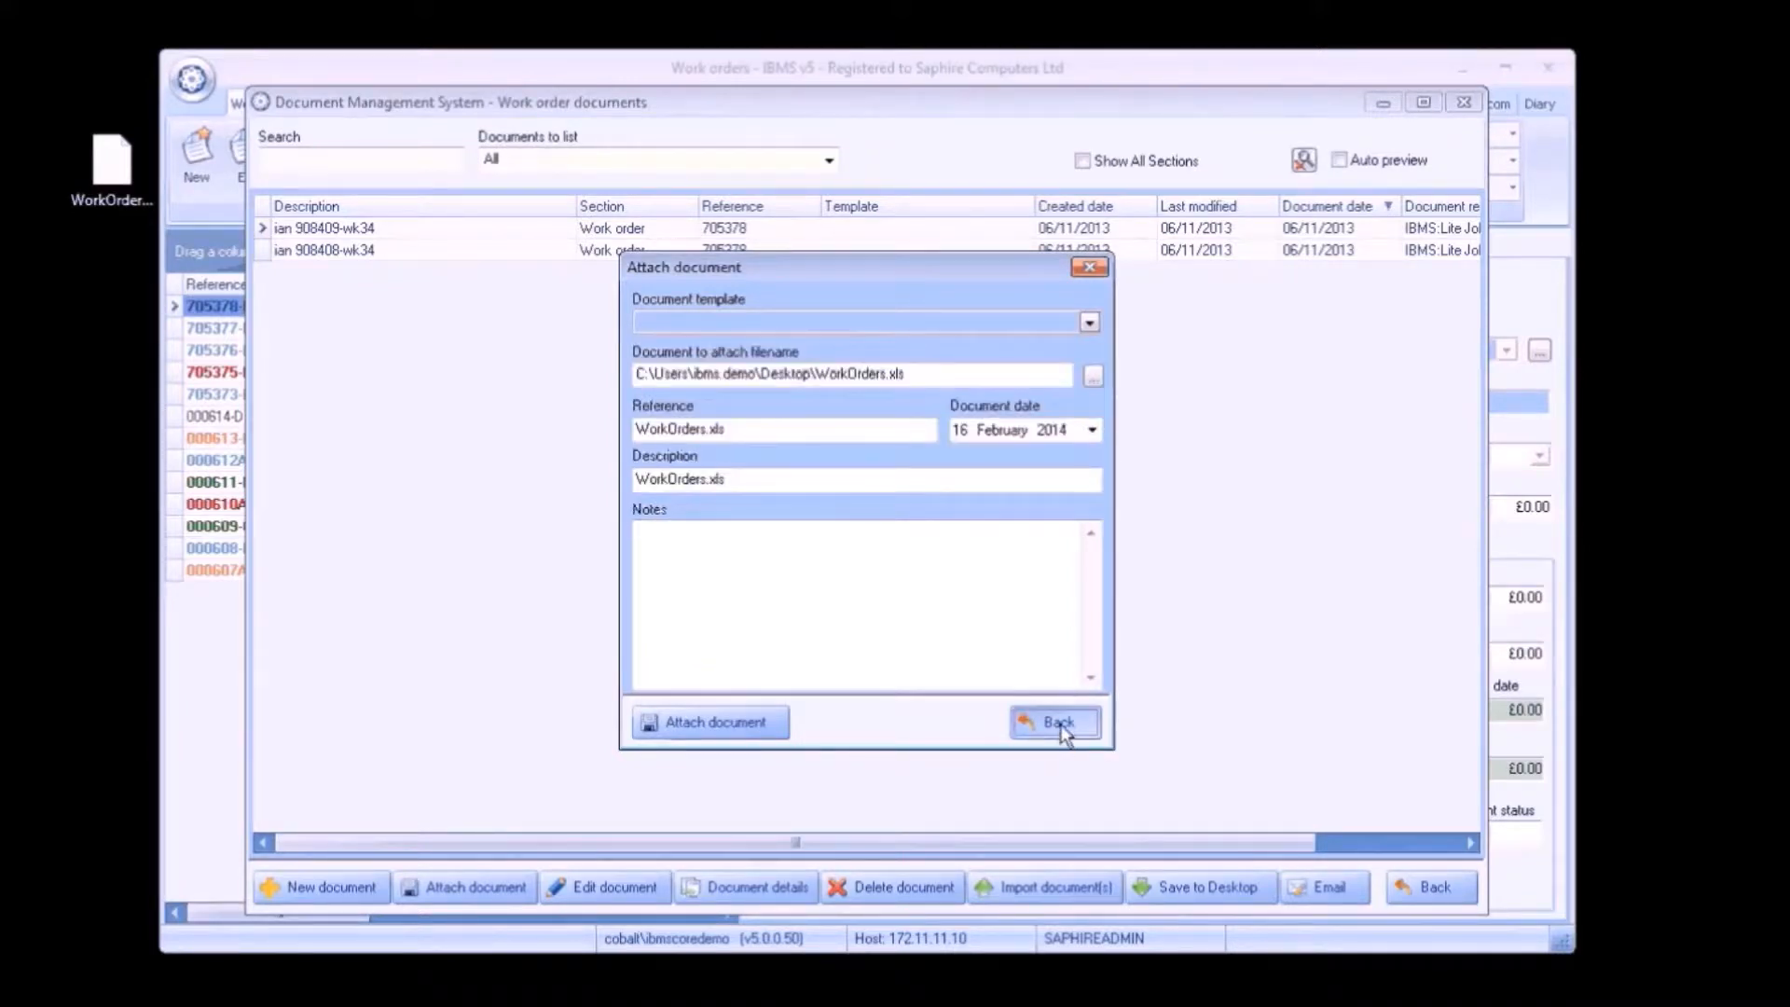
click(1061, 726)
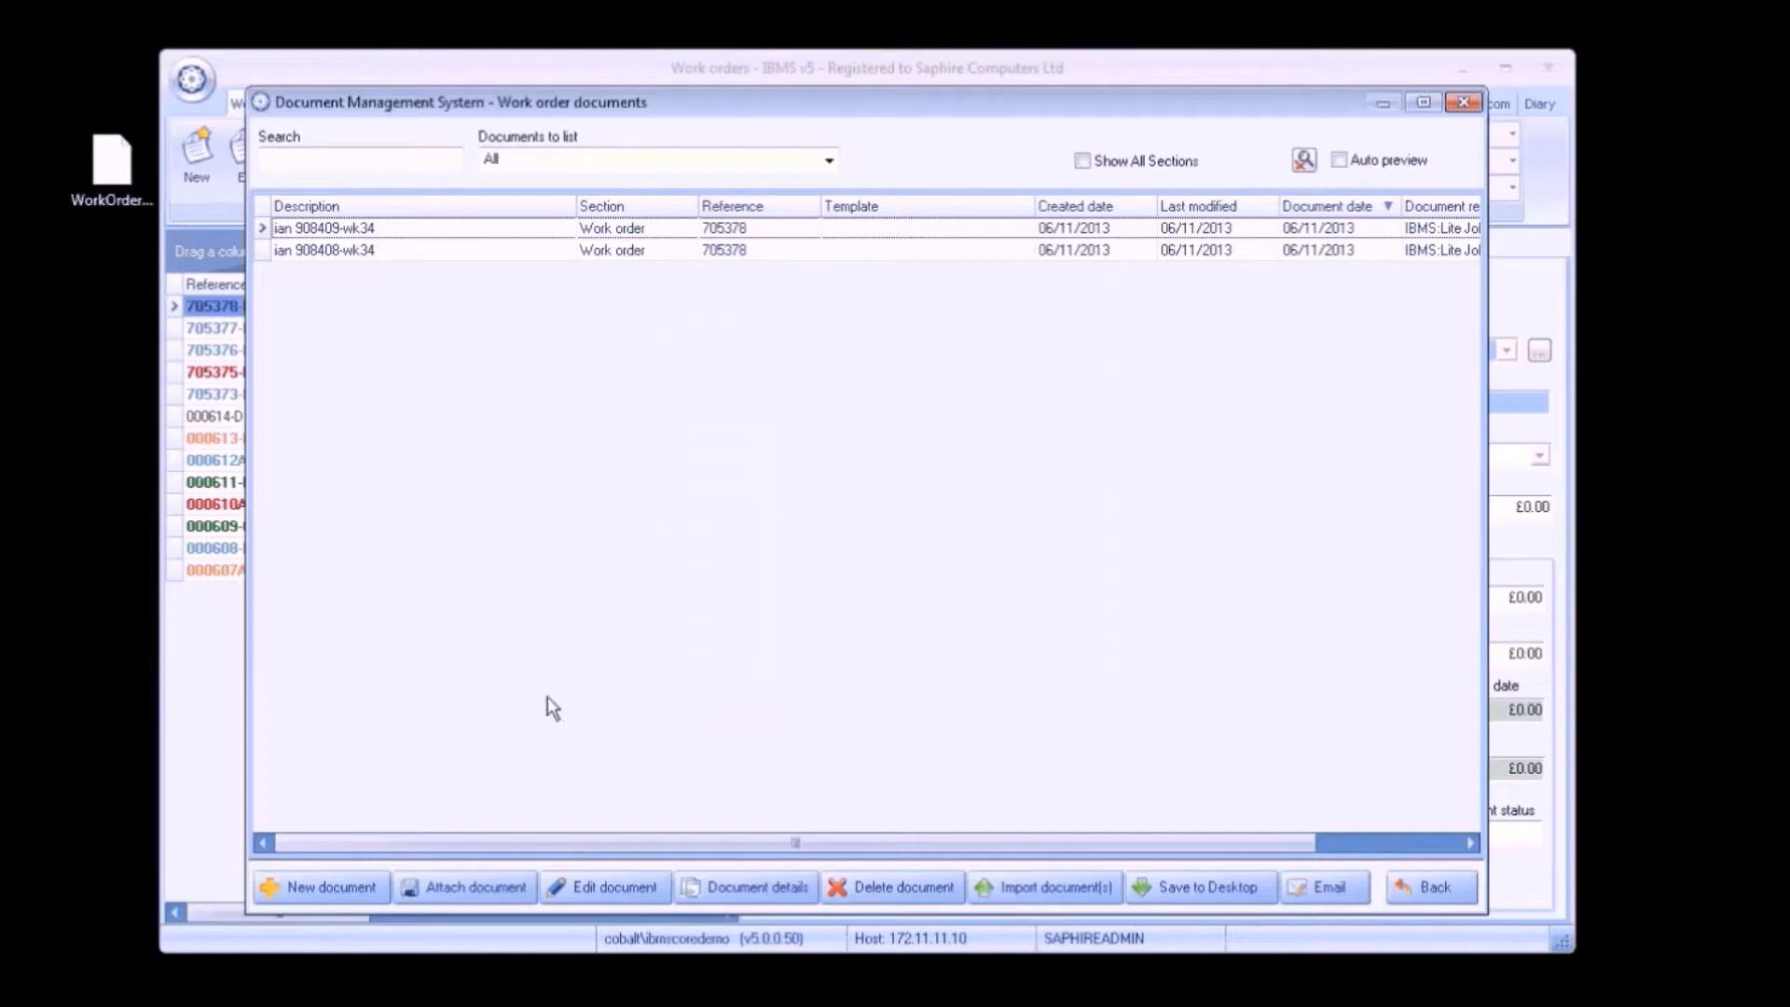
Examine the new document form and its available templates, leave without creating a document, and close the work order's documents.
click(351, 890)
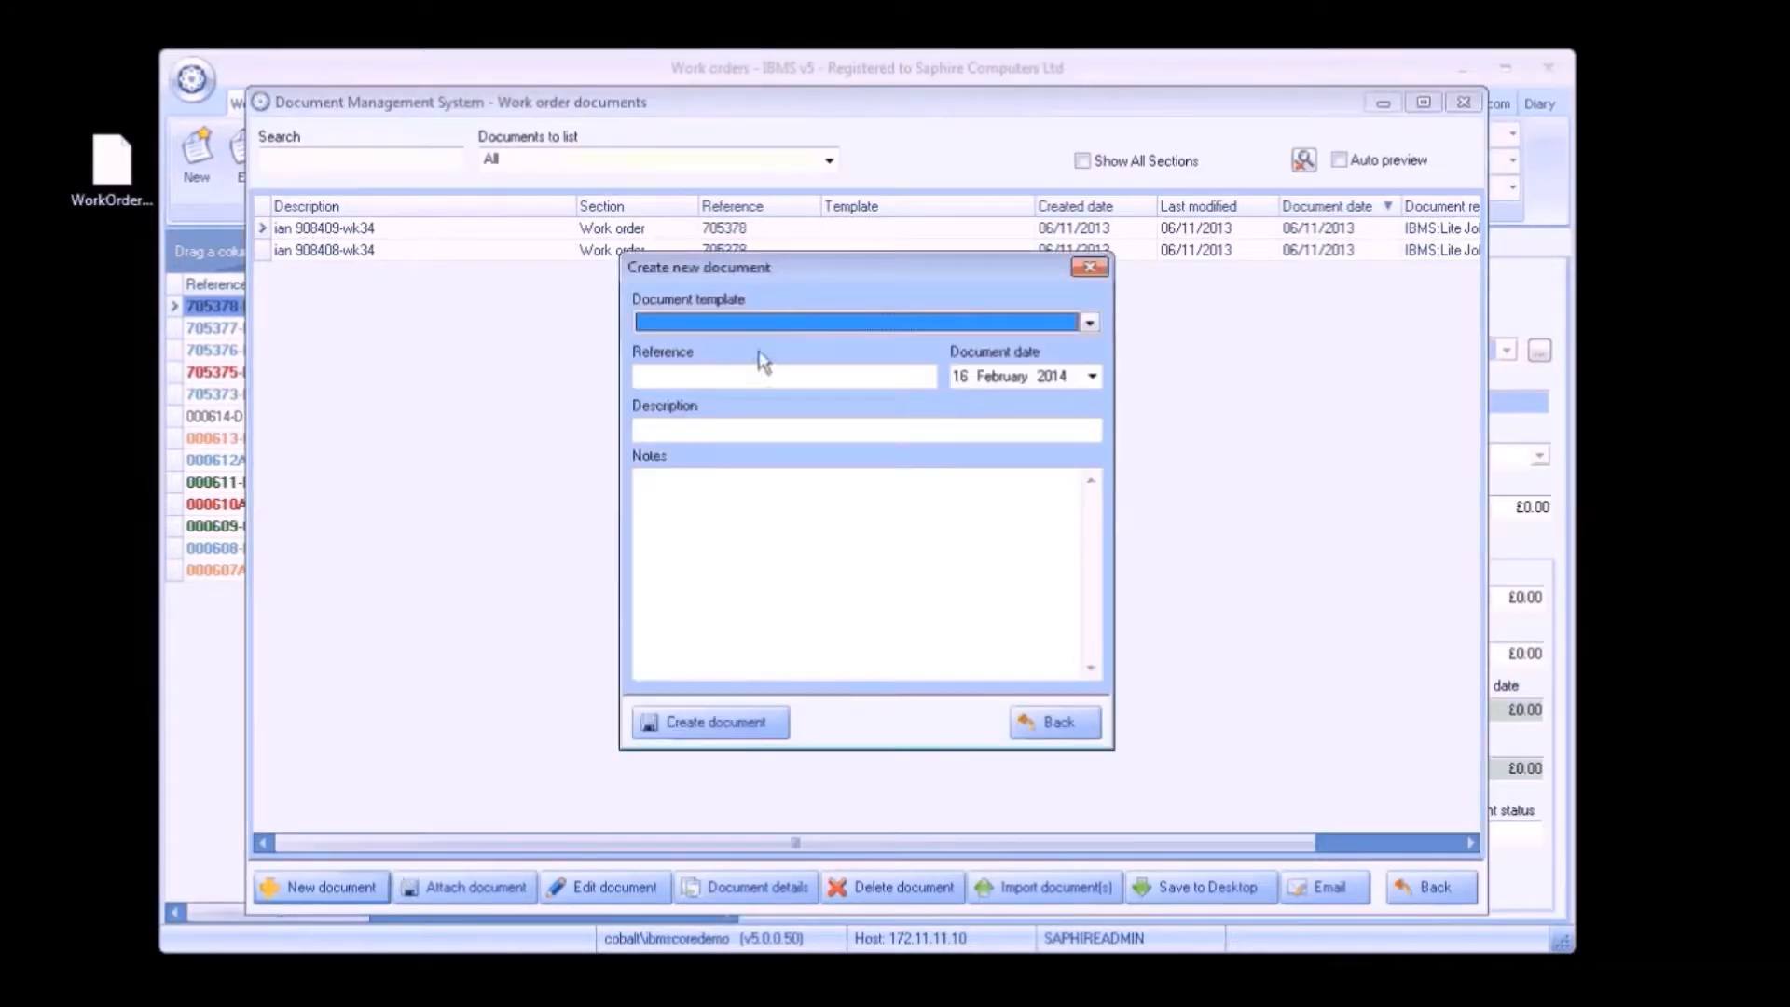
click(764, 323)
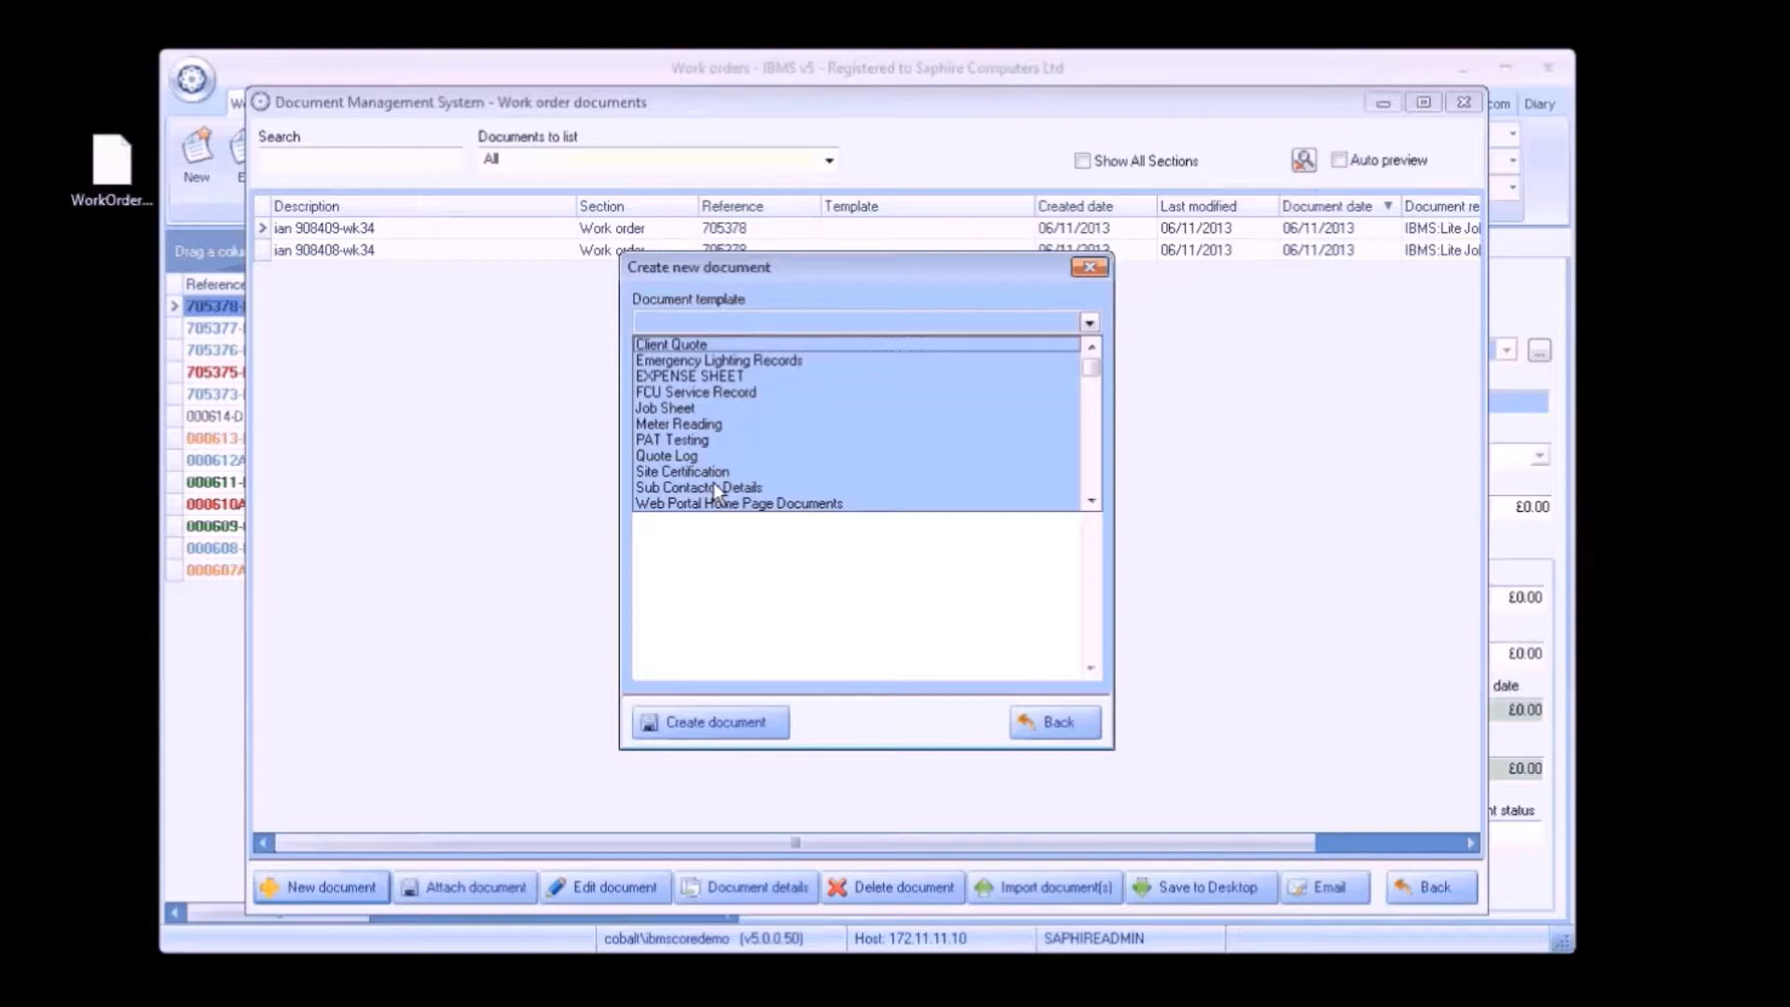
click(1065, 730)
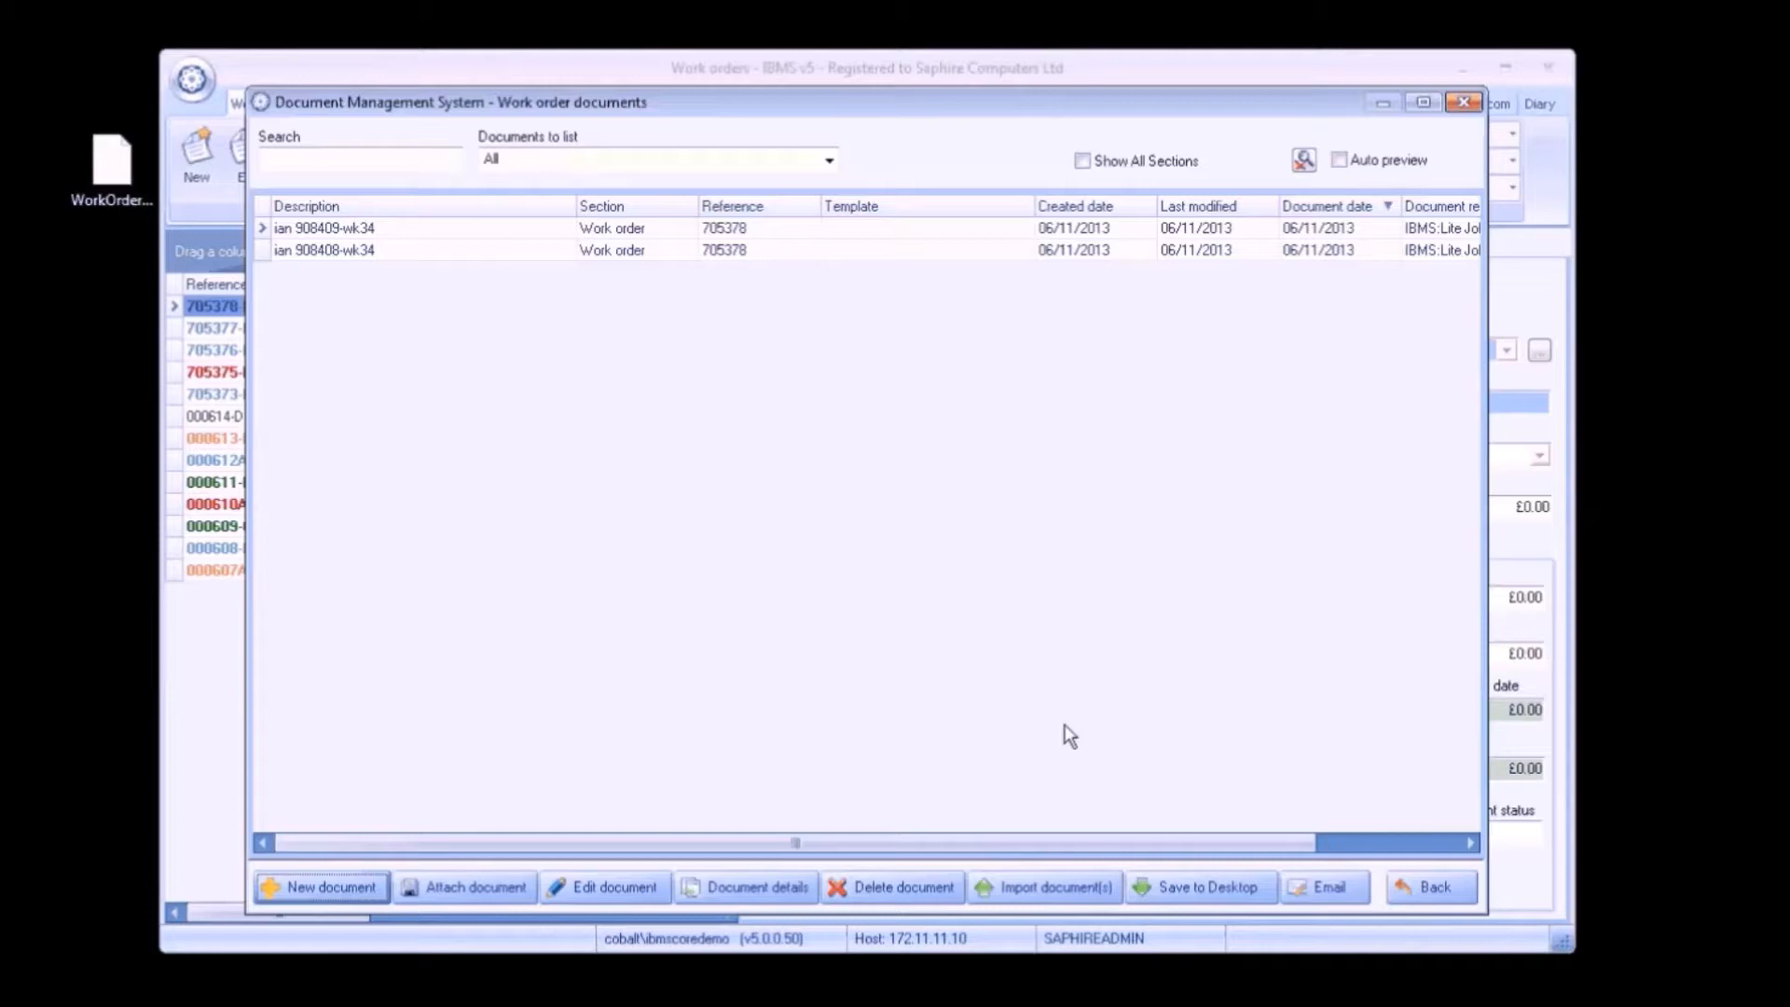
click(1427, 890)
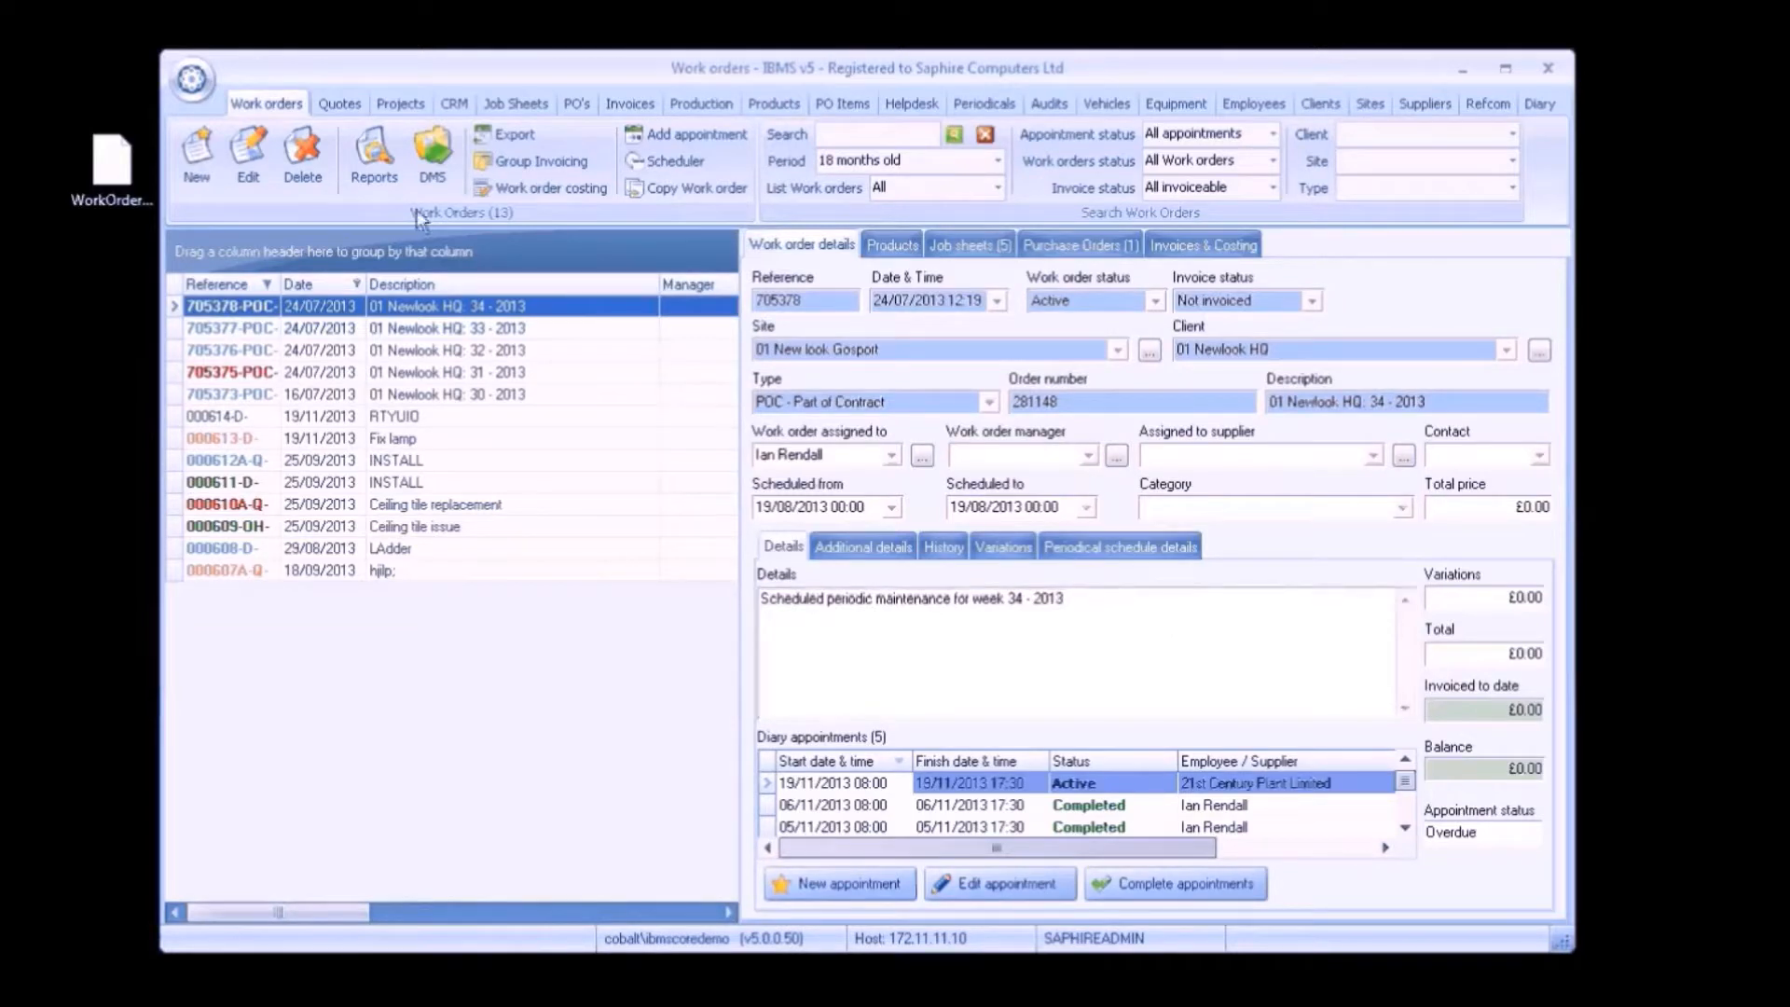
Examine the available work order reports and their output options, and leave without running a report.
click(371, 168)
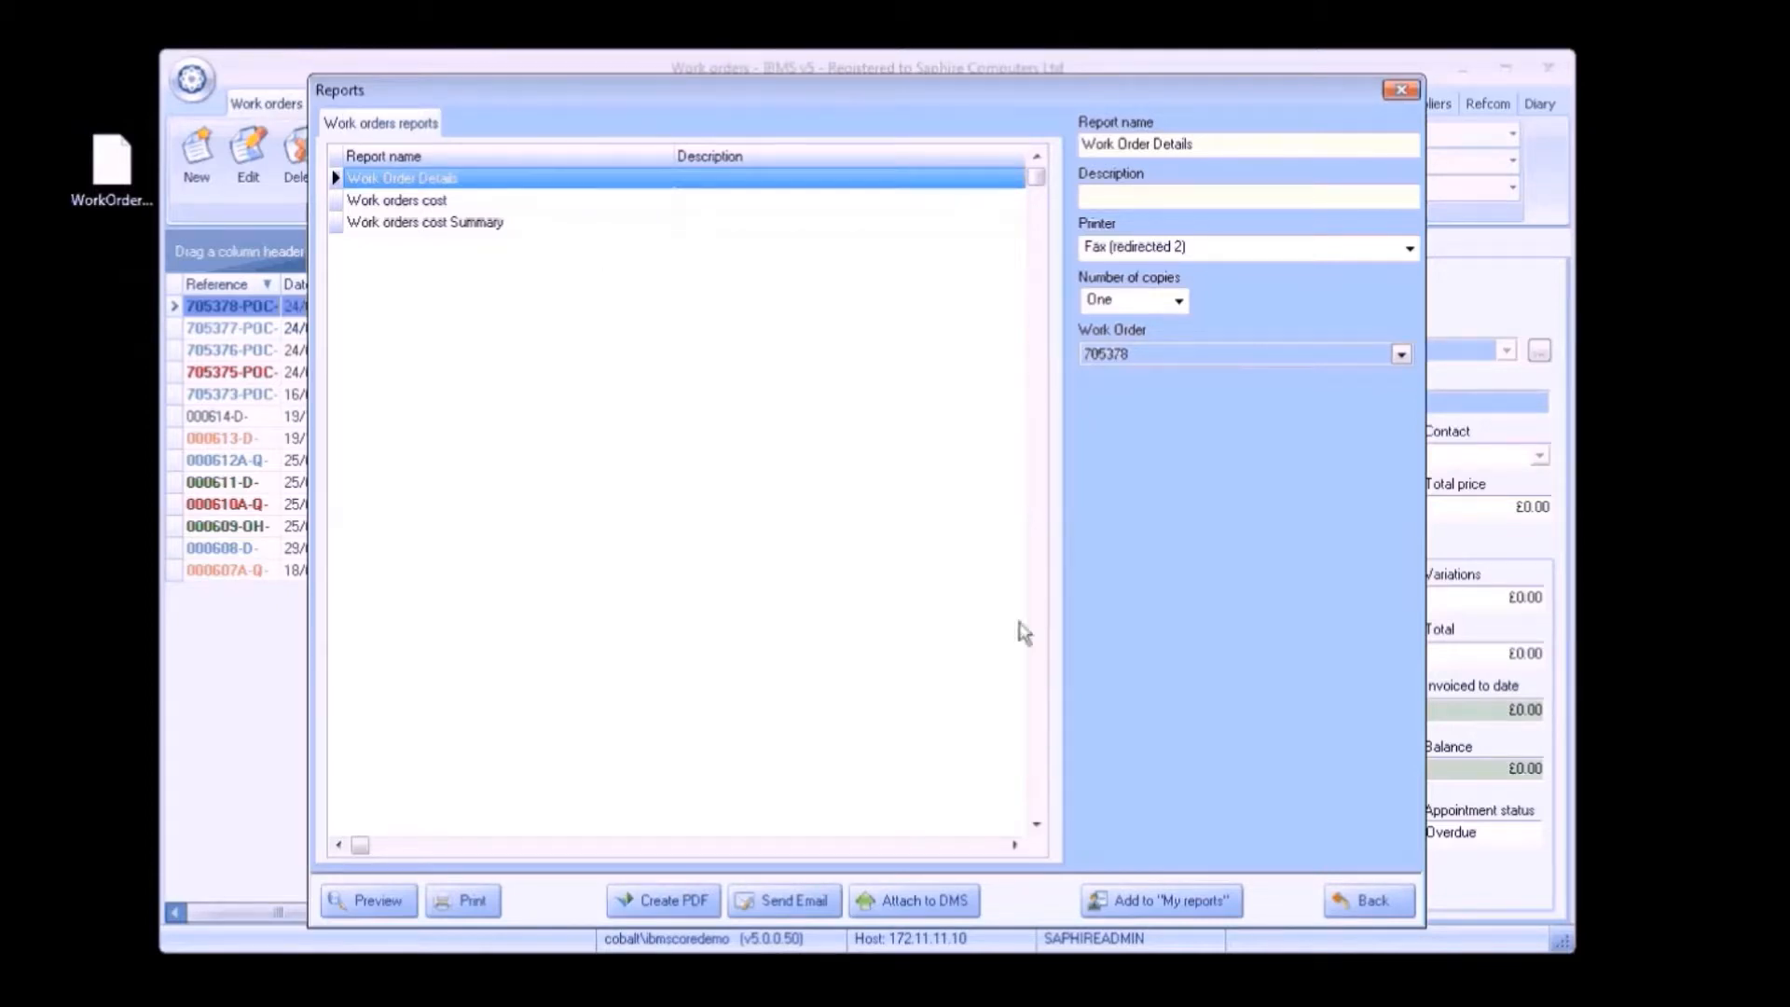
click(1363, 904)
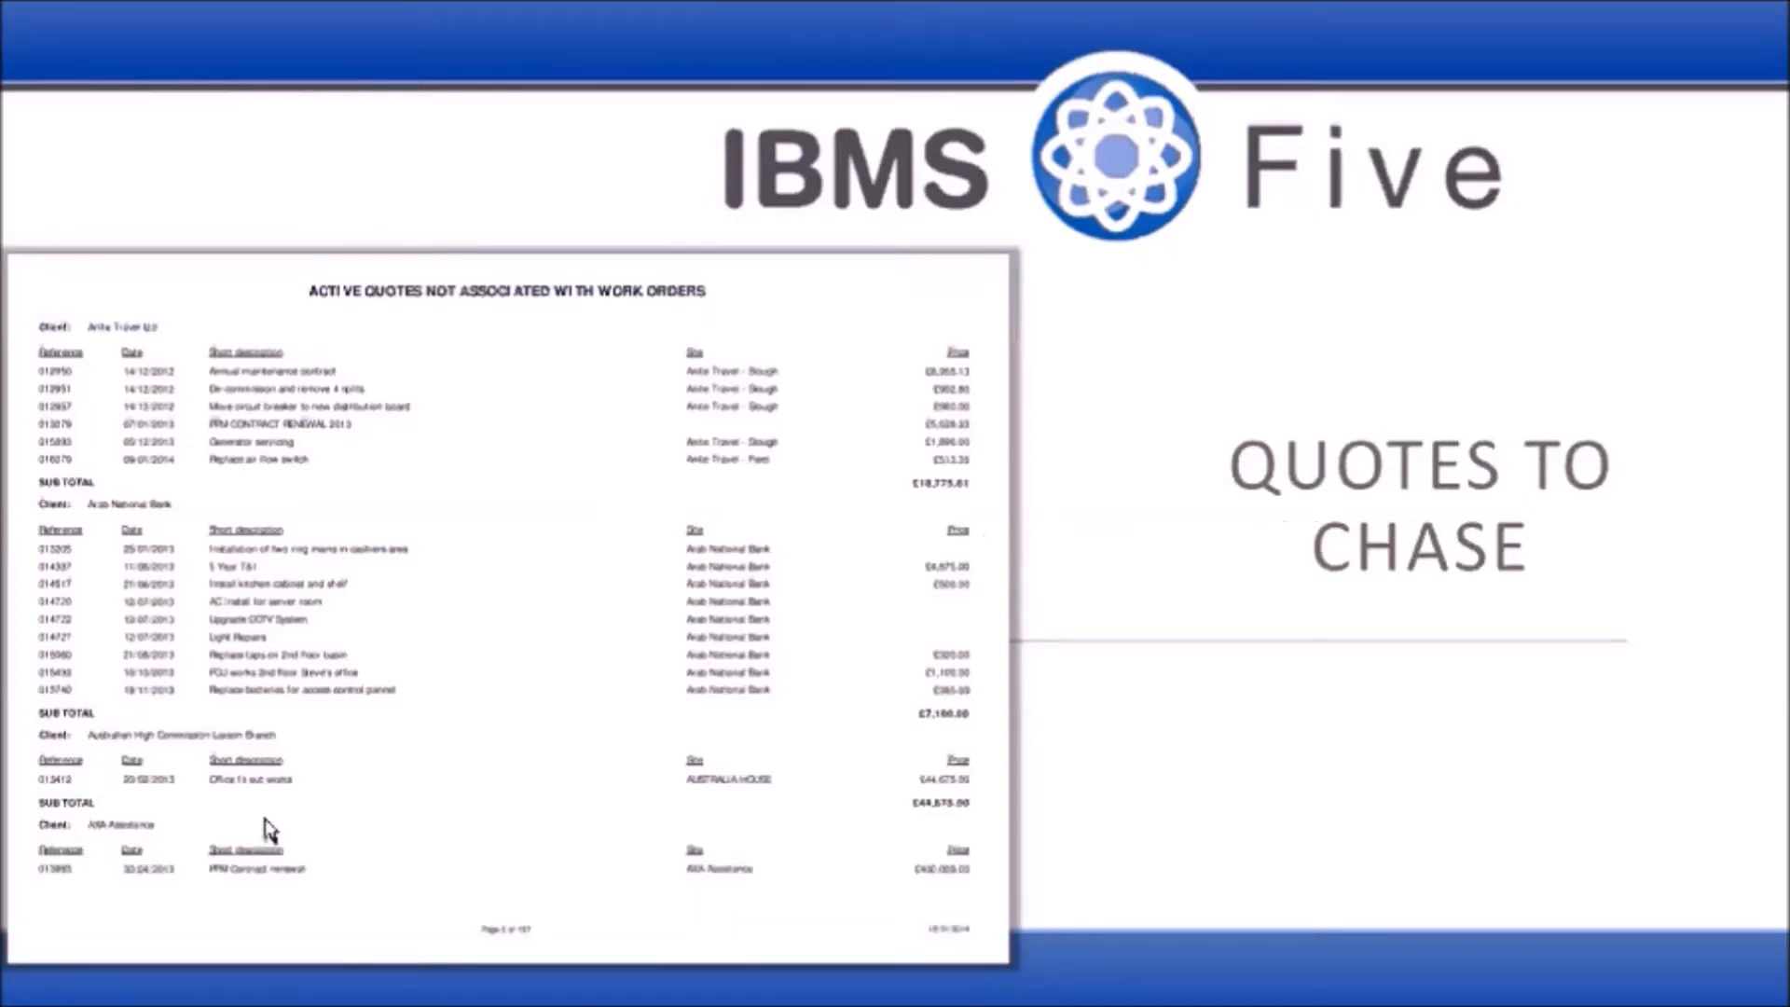
click(265, 819)
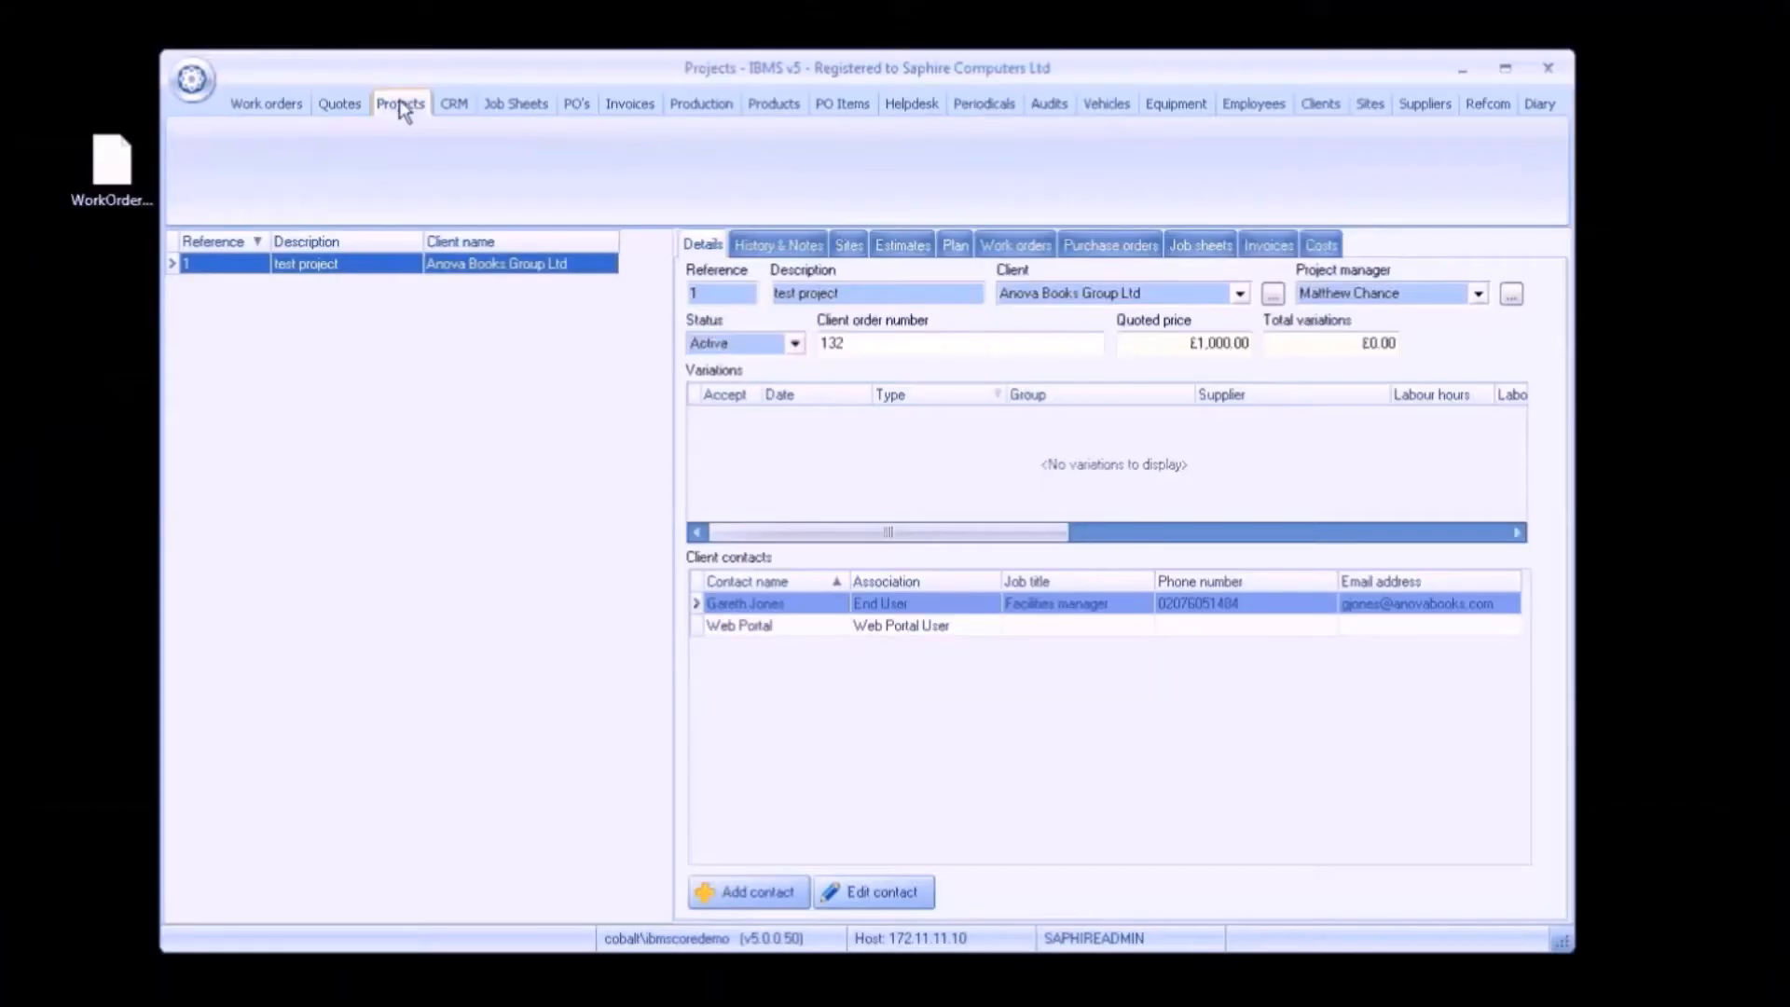
Open the projects list and review the test project's details, notes and history entries.
click(403, 105)
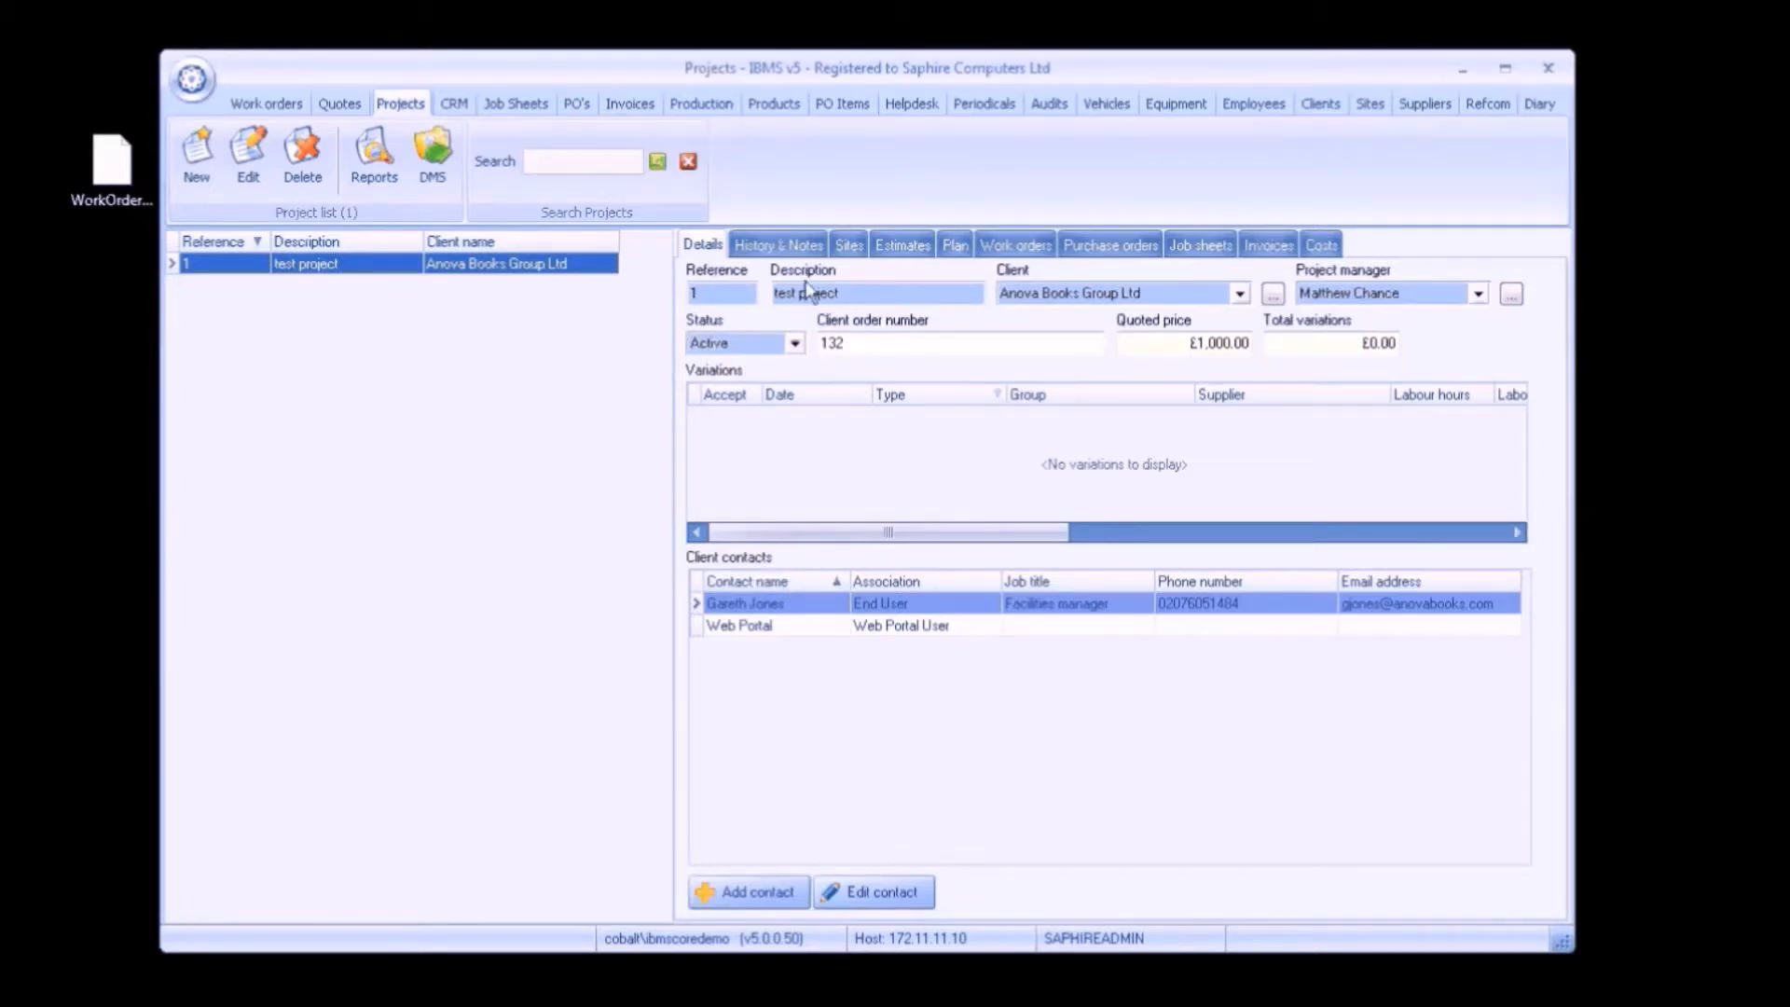
click(781, 246)
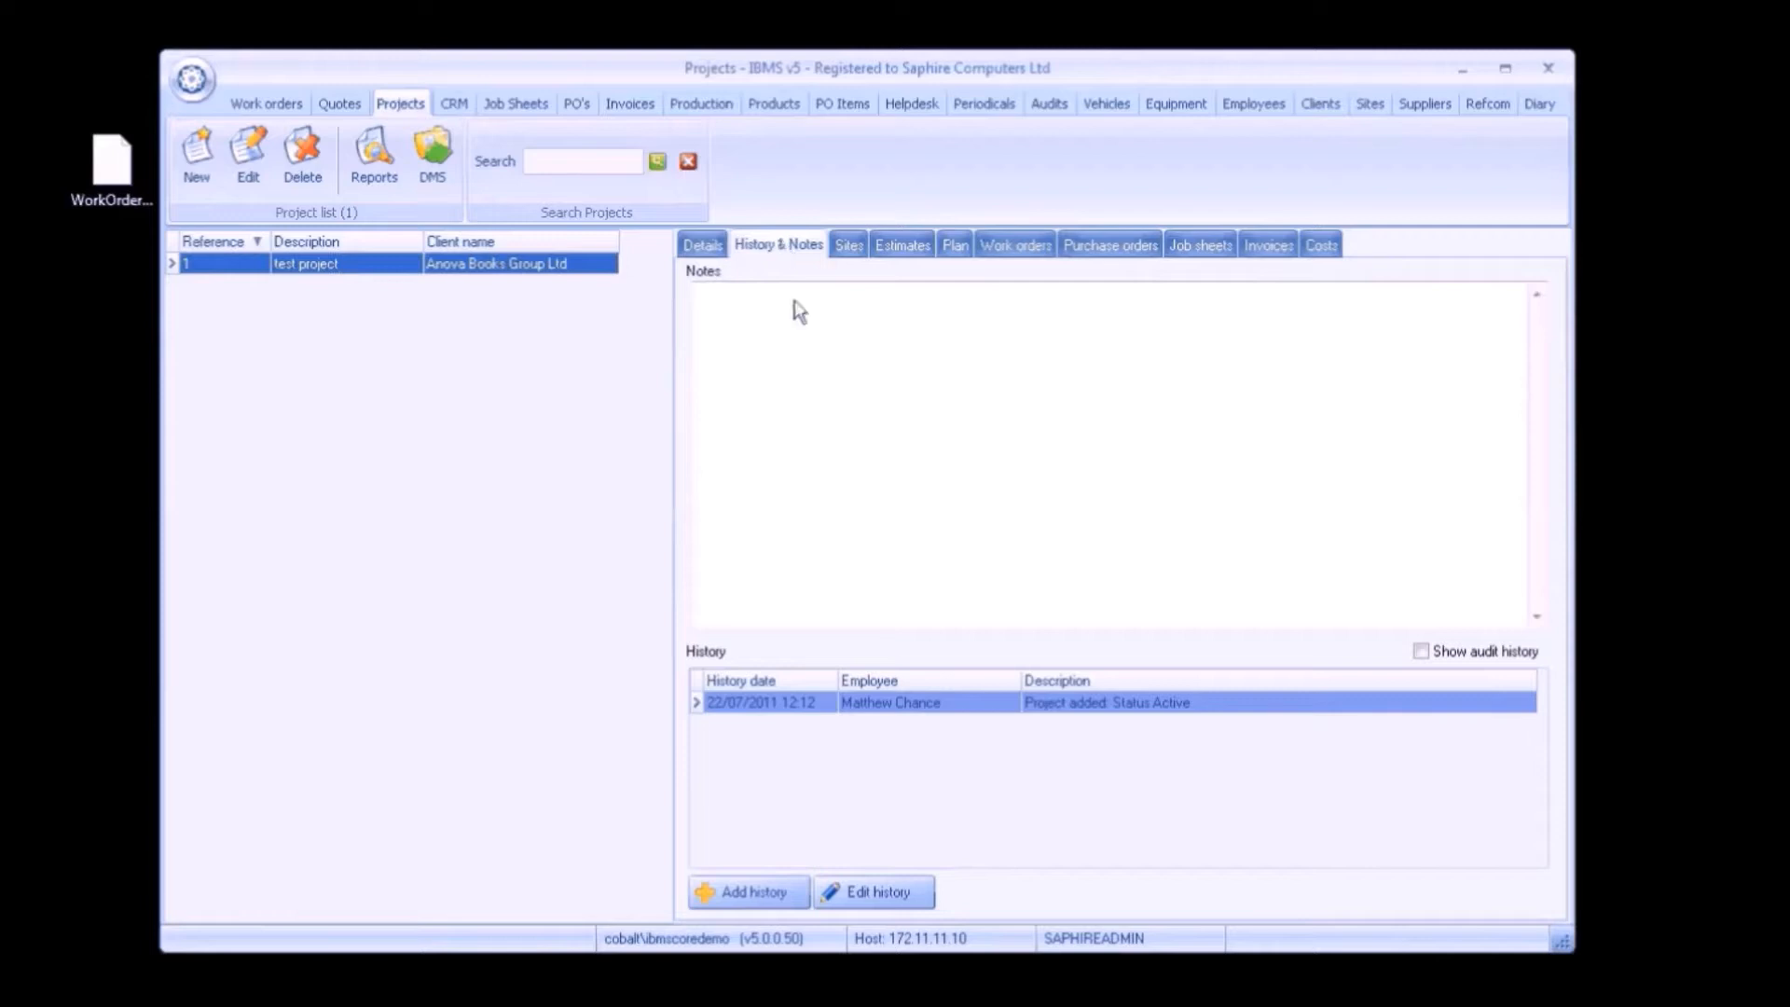
click(769, 893)
click(1050, 712)
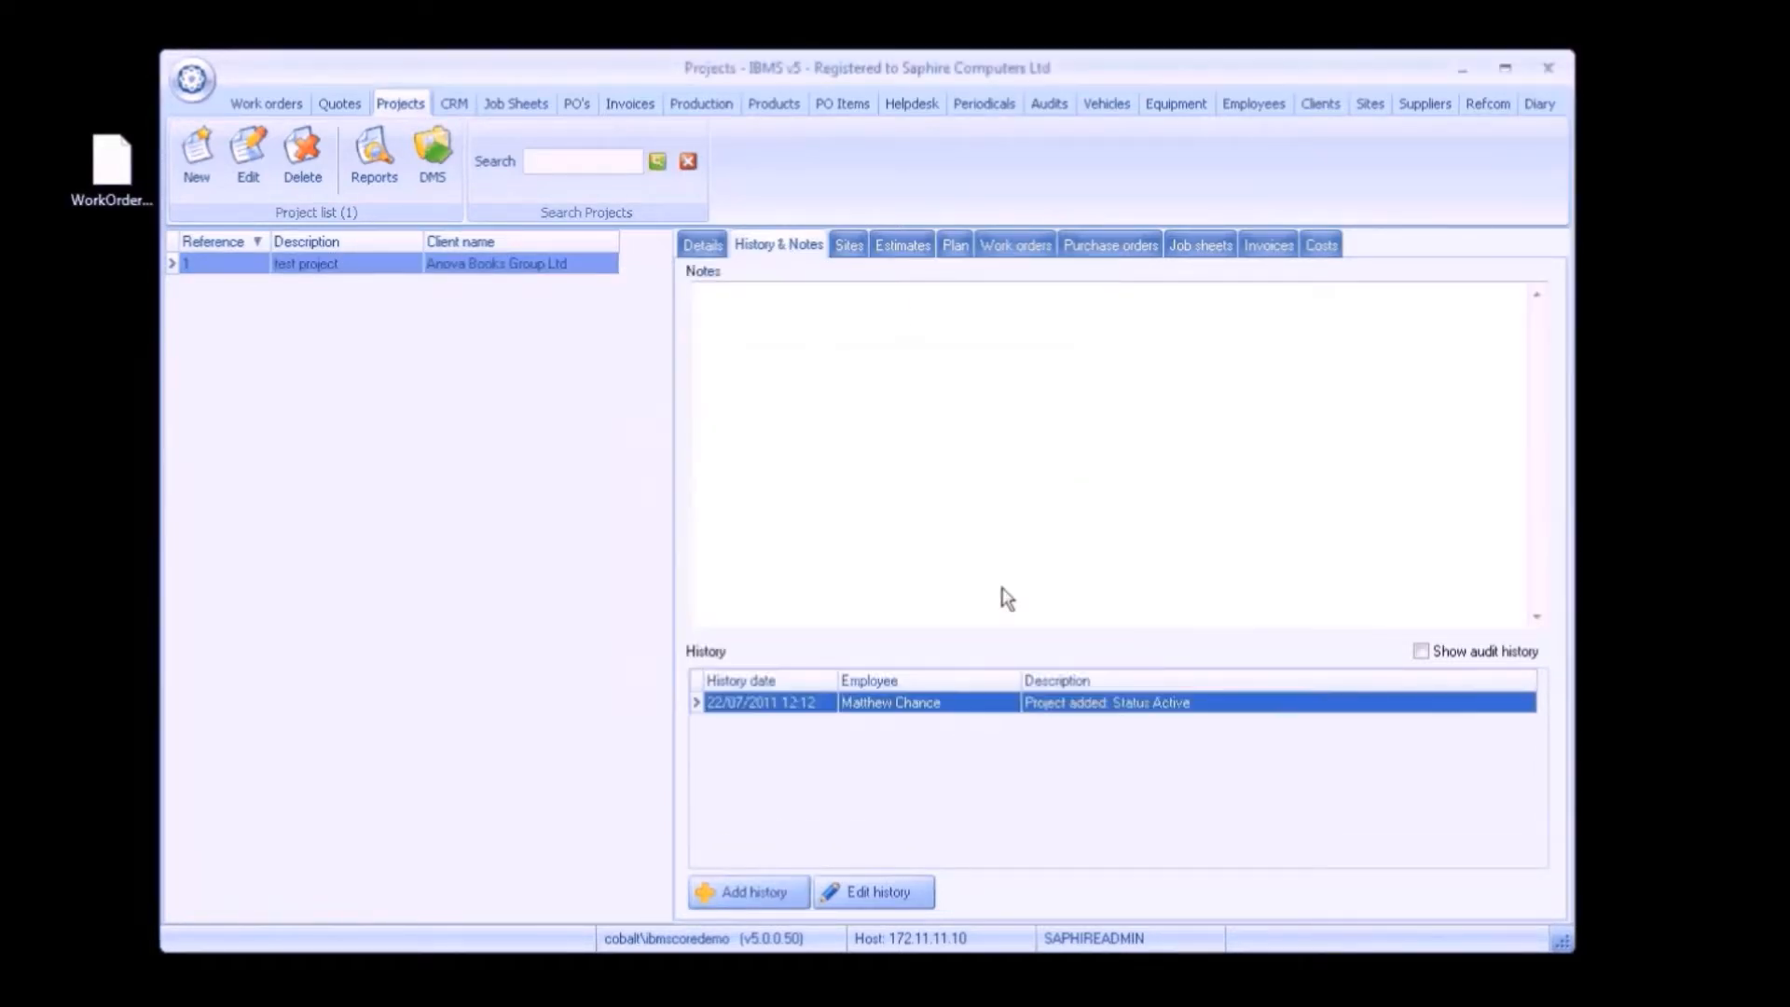
Review the test project's sites, estimates and project plan.
click(848, 245)
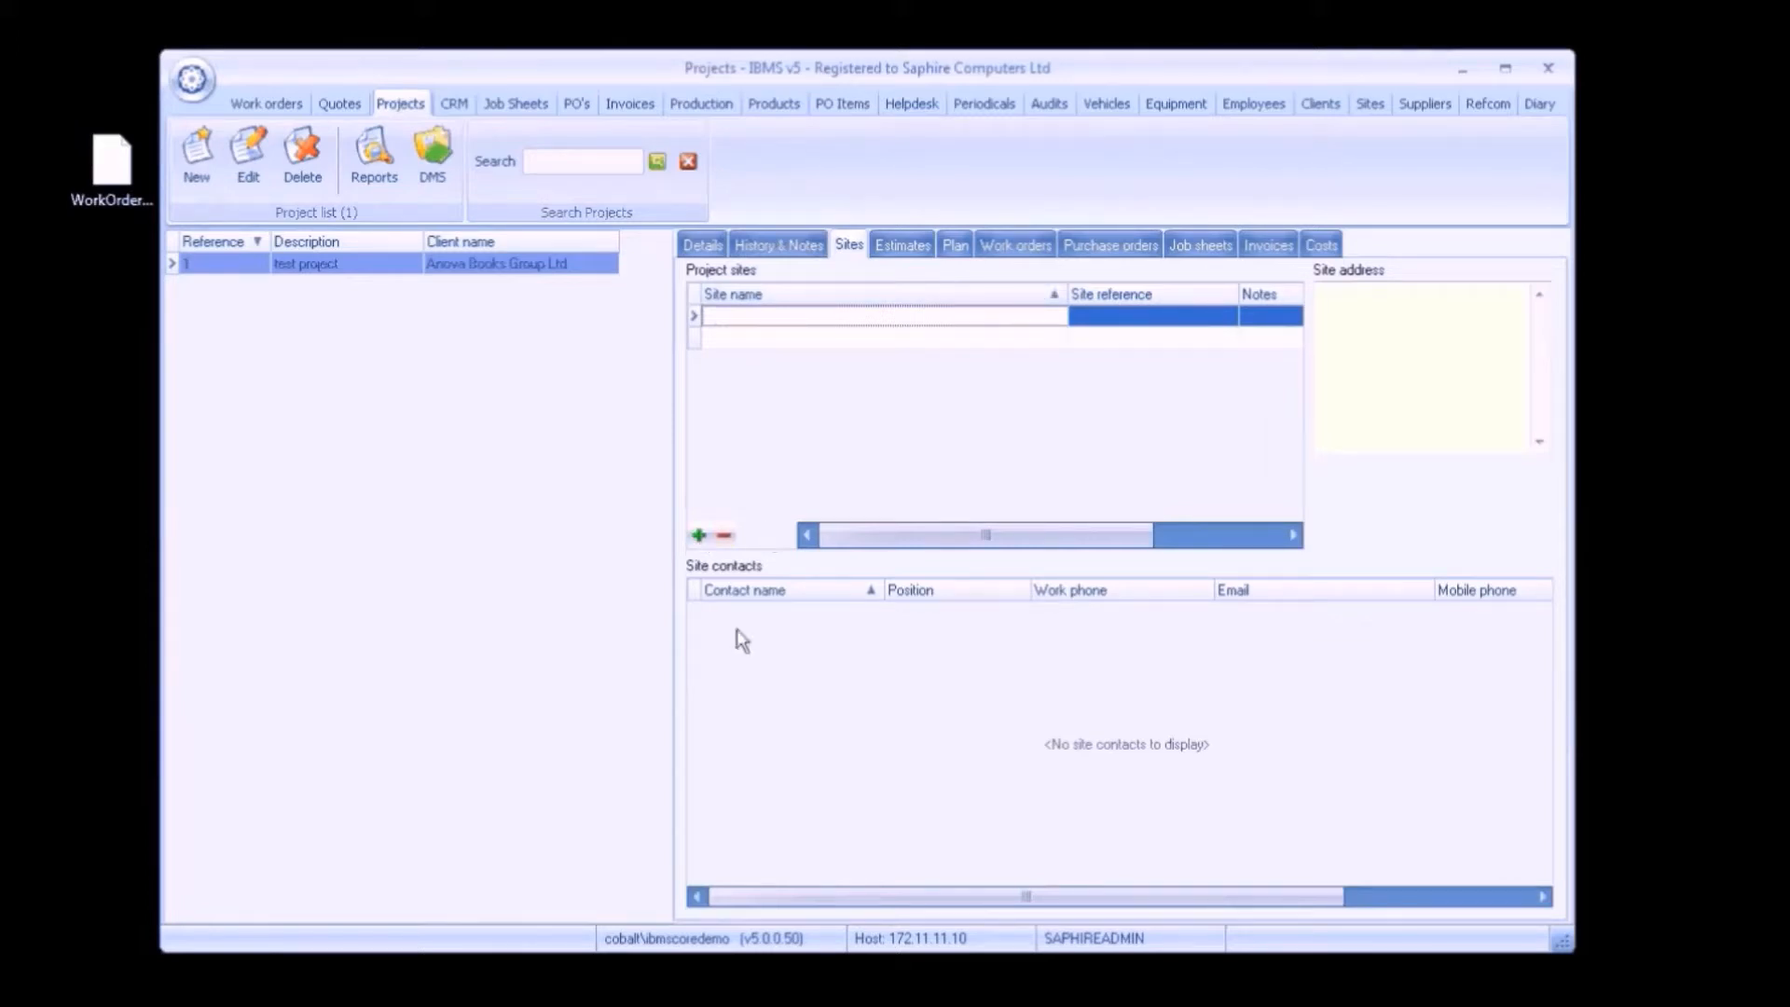
click(904, 247)
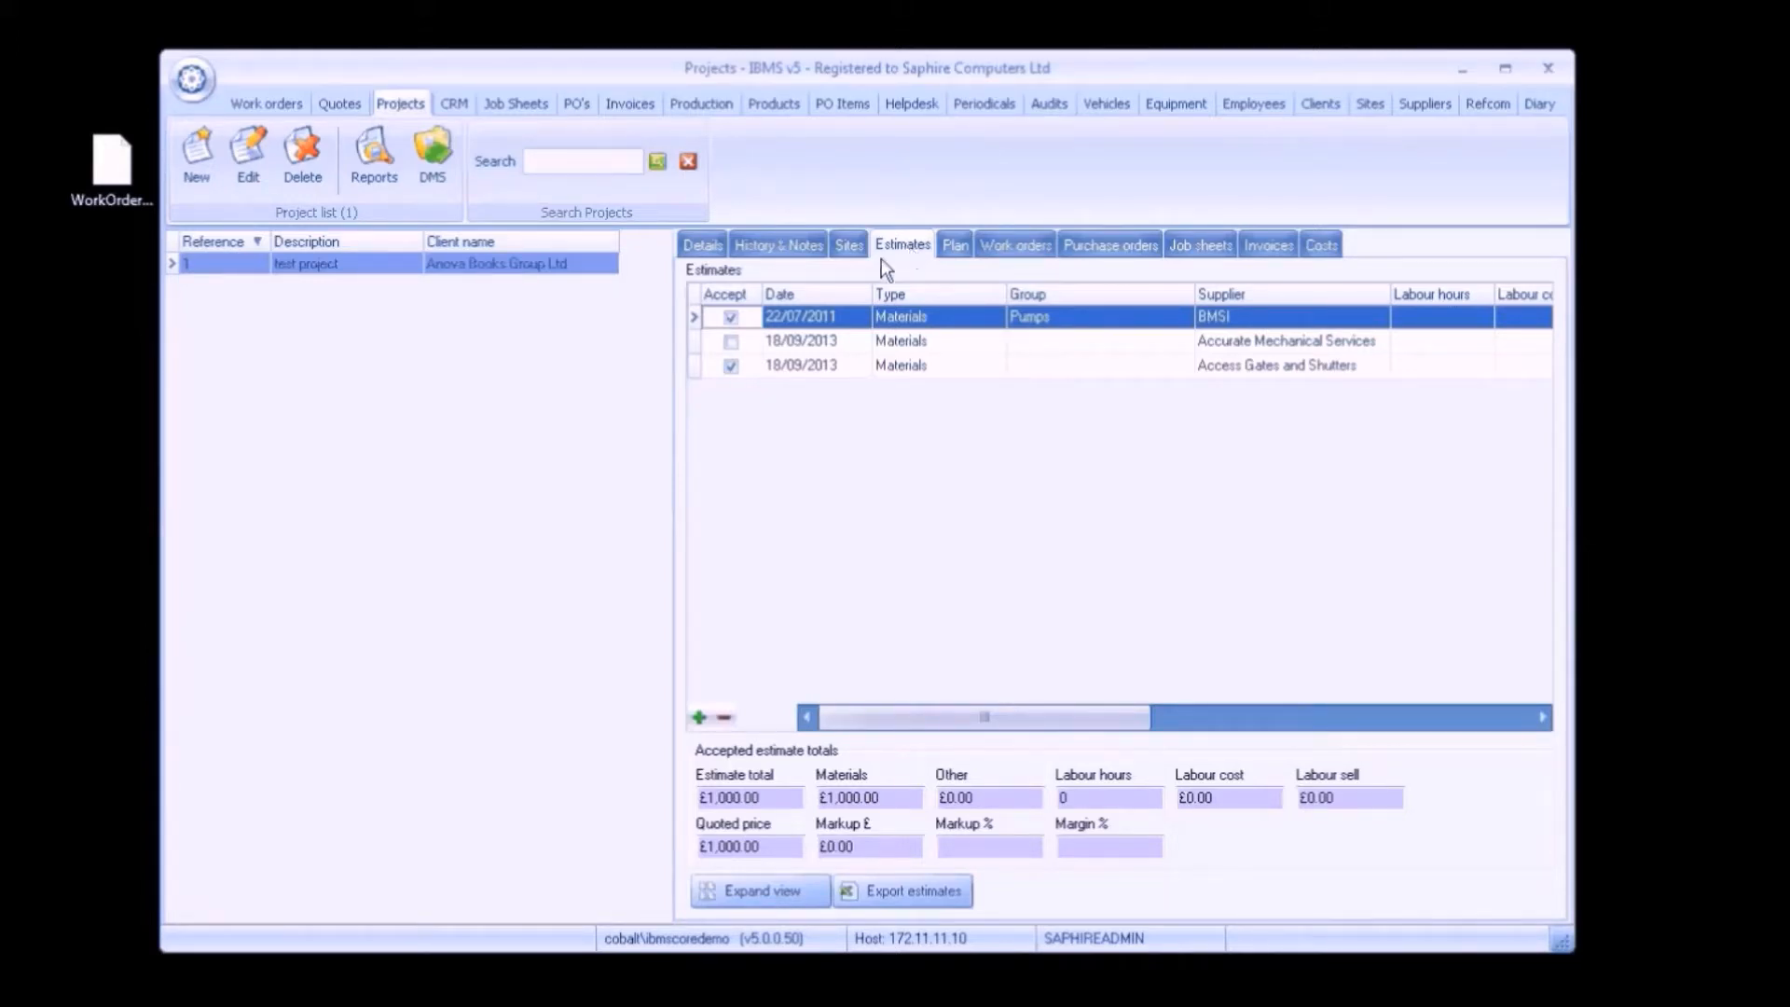
click(731, 318)
click(955, 246)
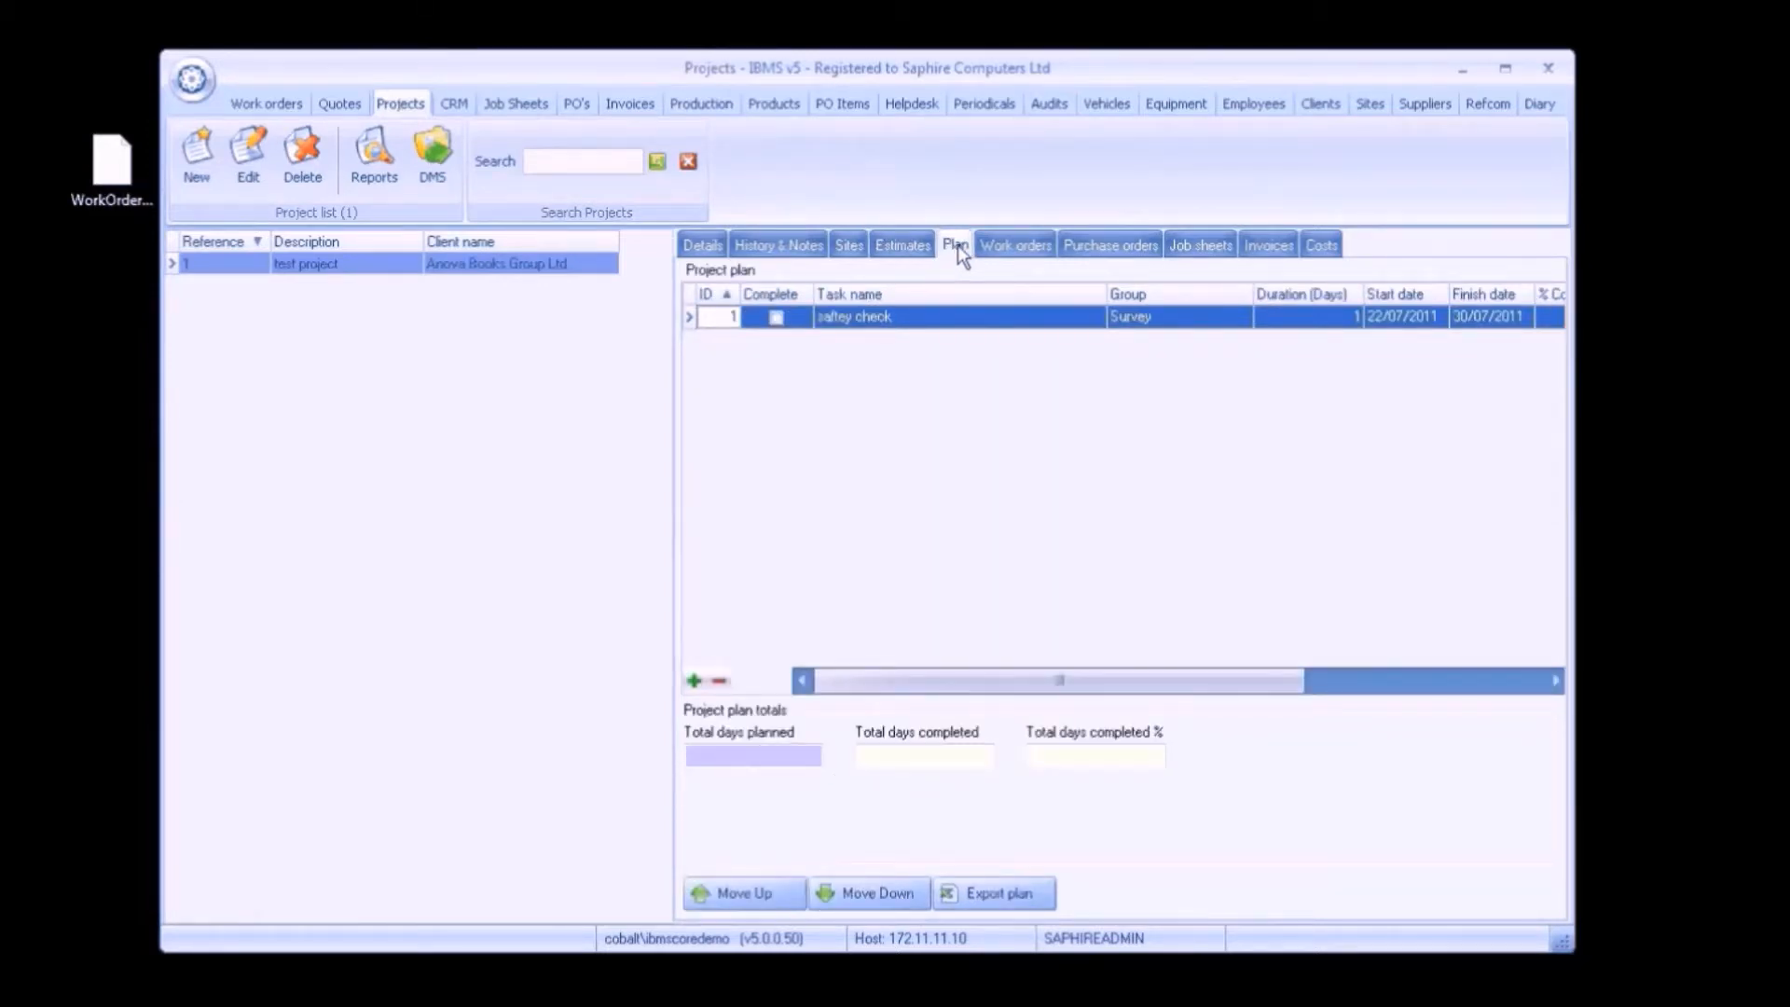
Look through the test project's work orders, purchase orders, job sheets, invoices and costs summary.
click(1022, 244)
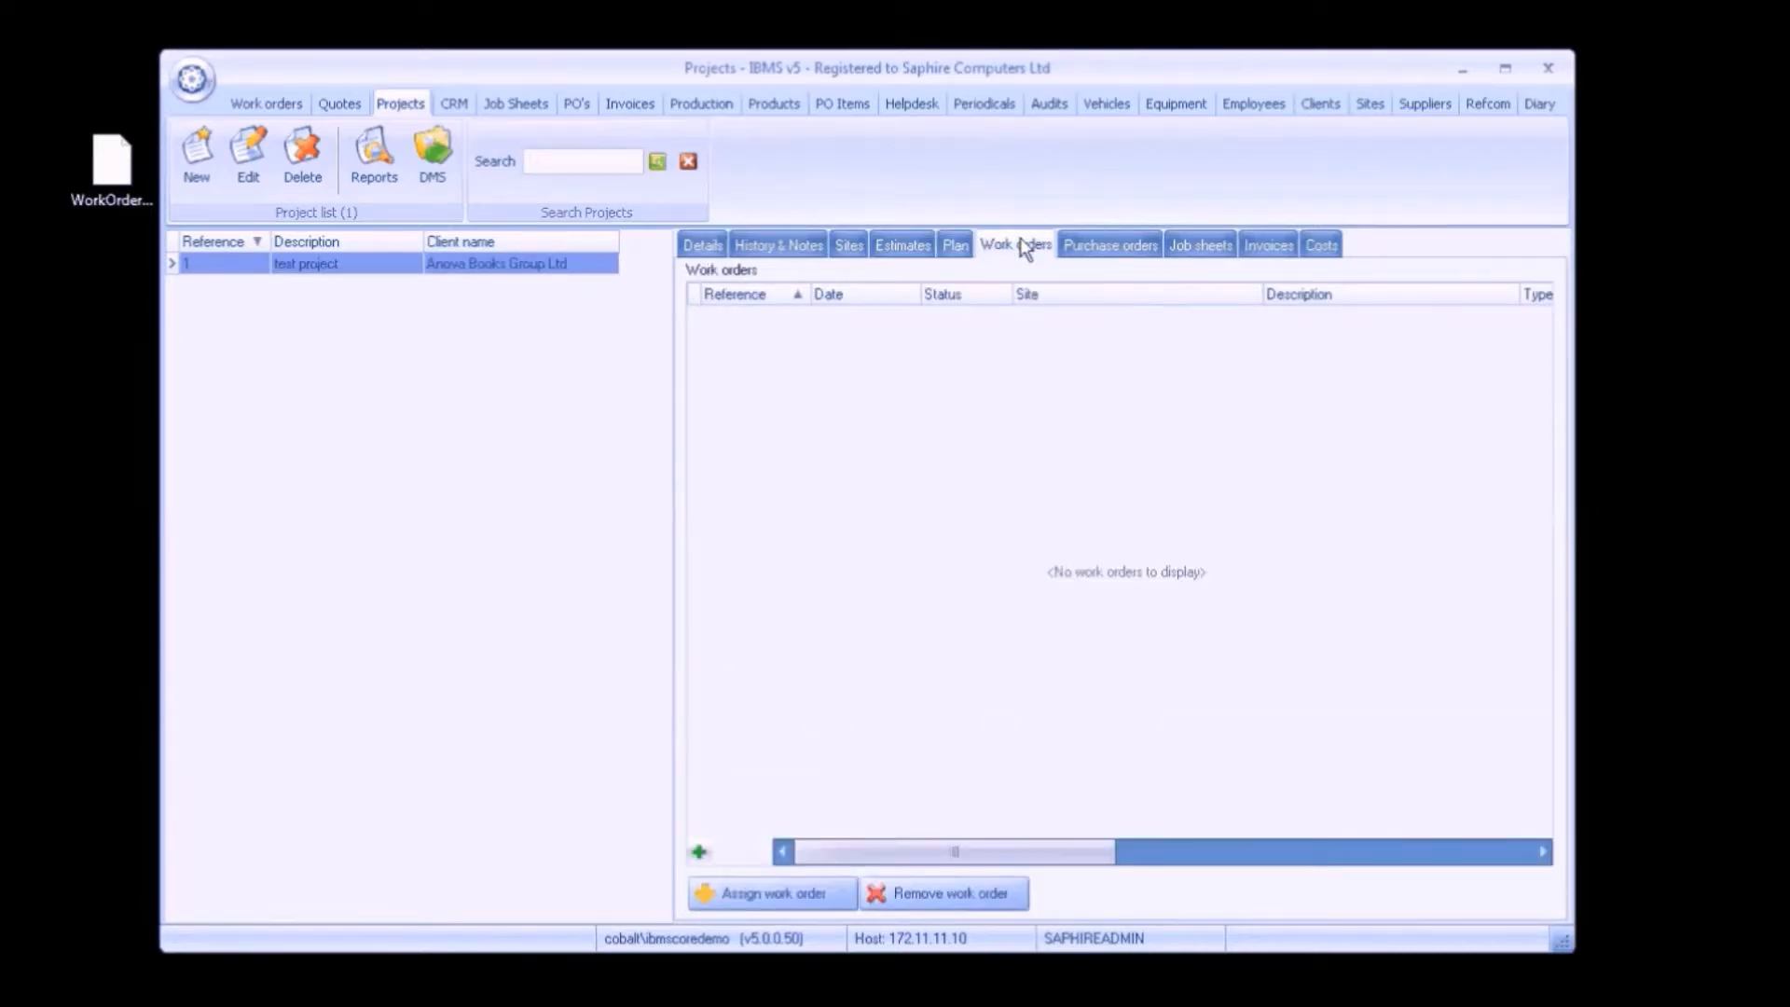
click(1125, 249)
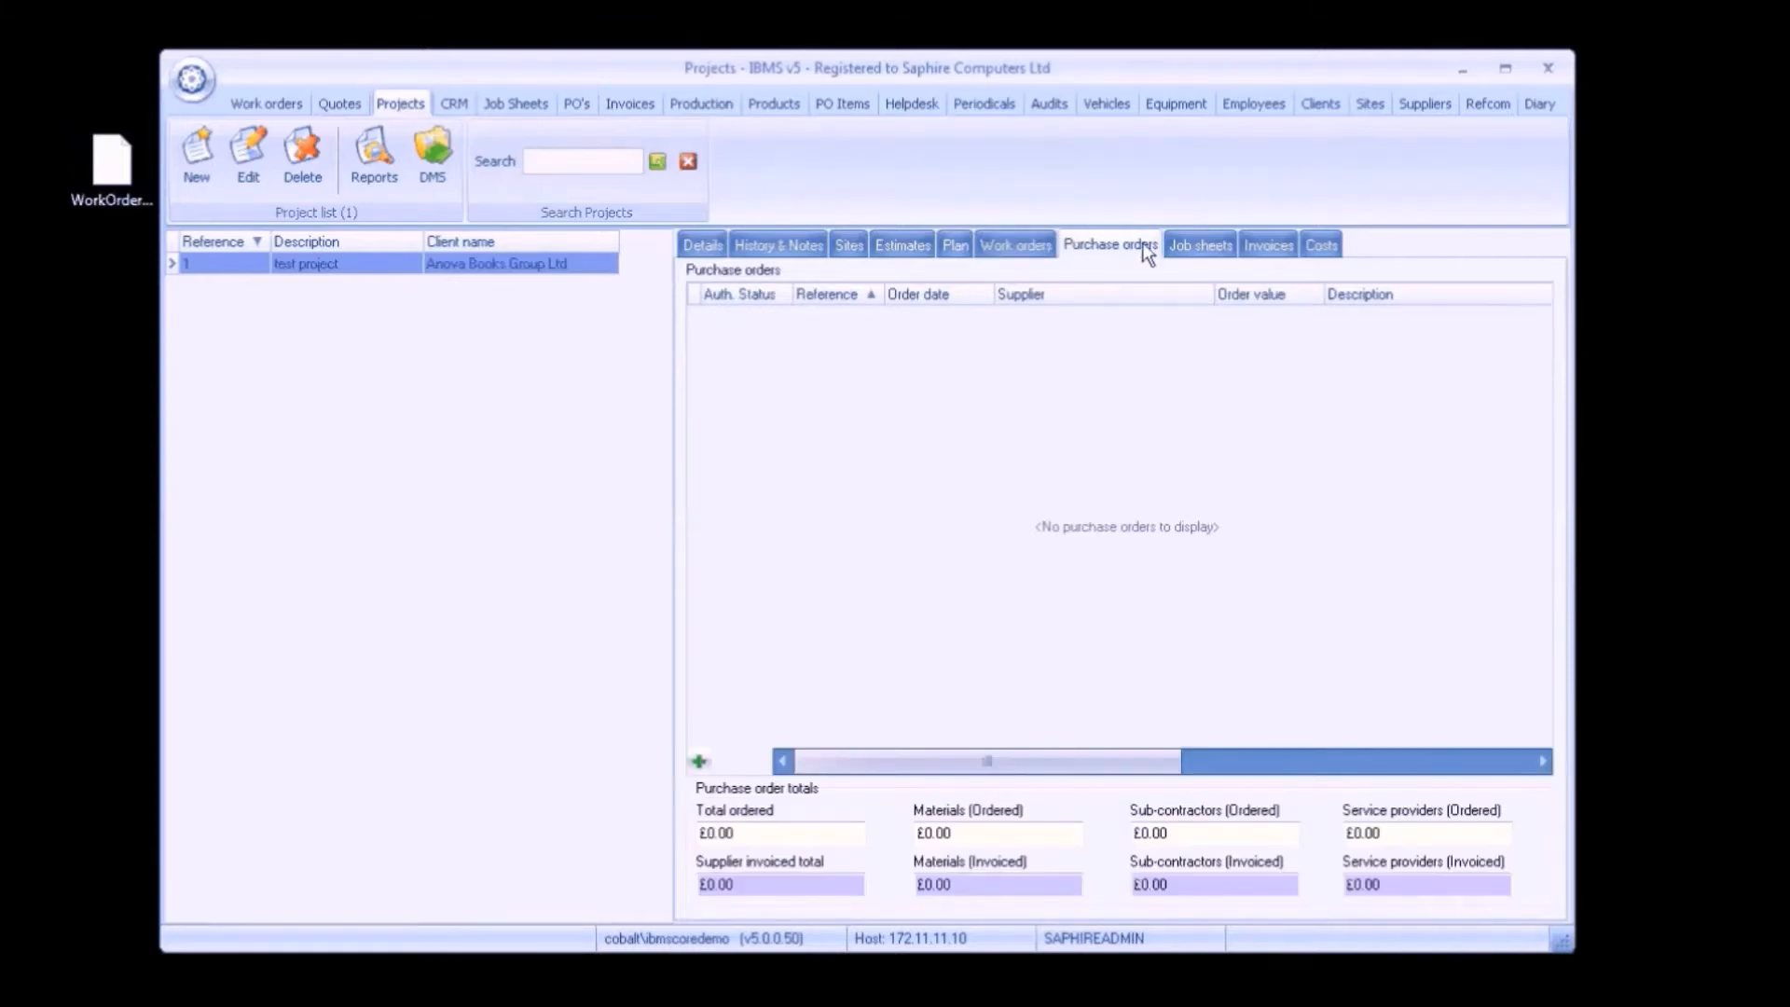
click(1194, 246)
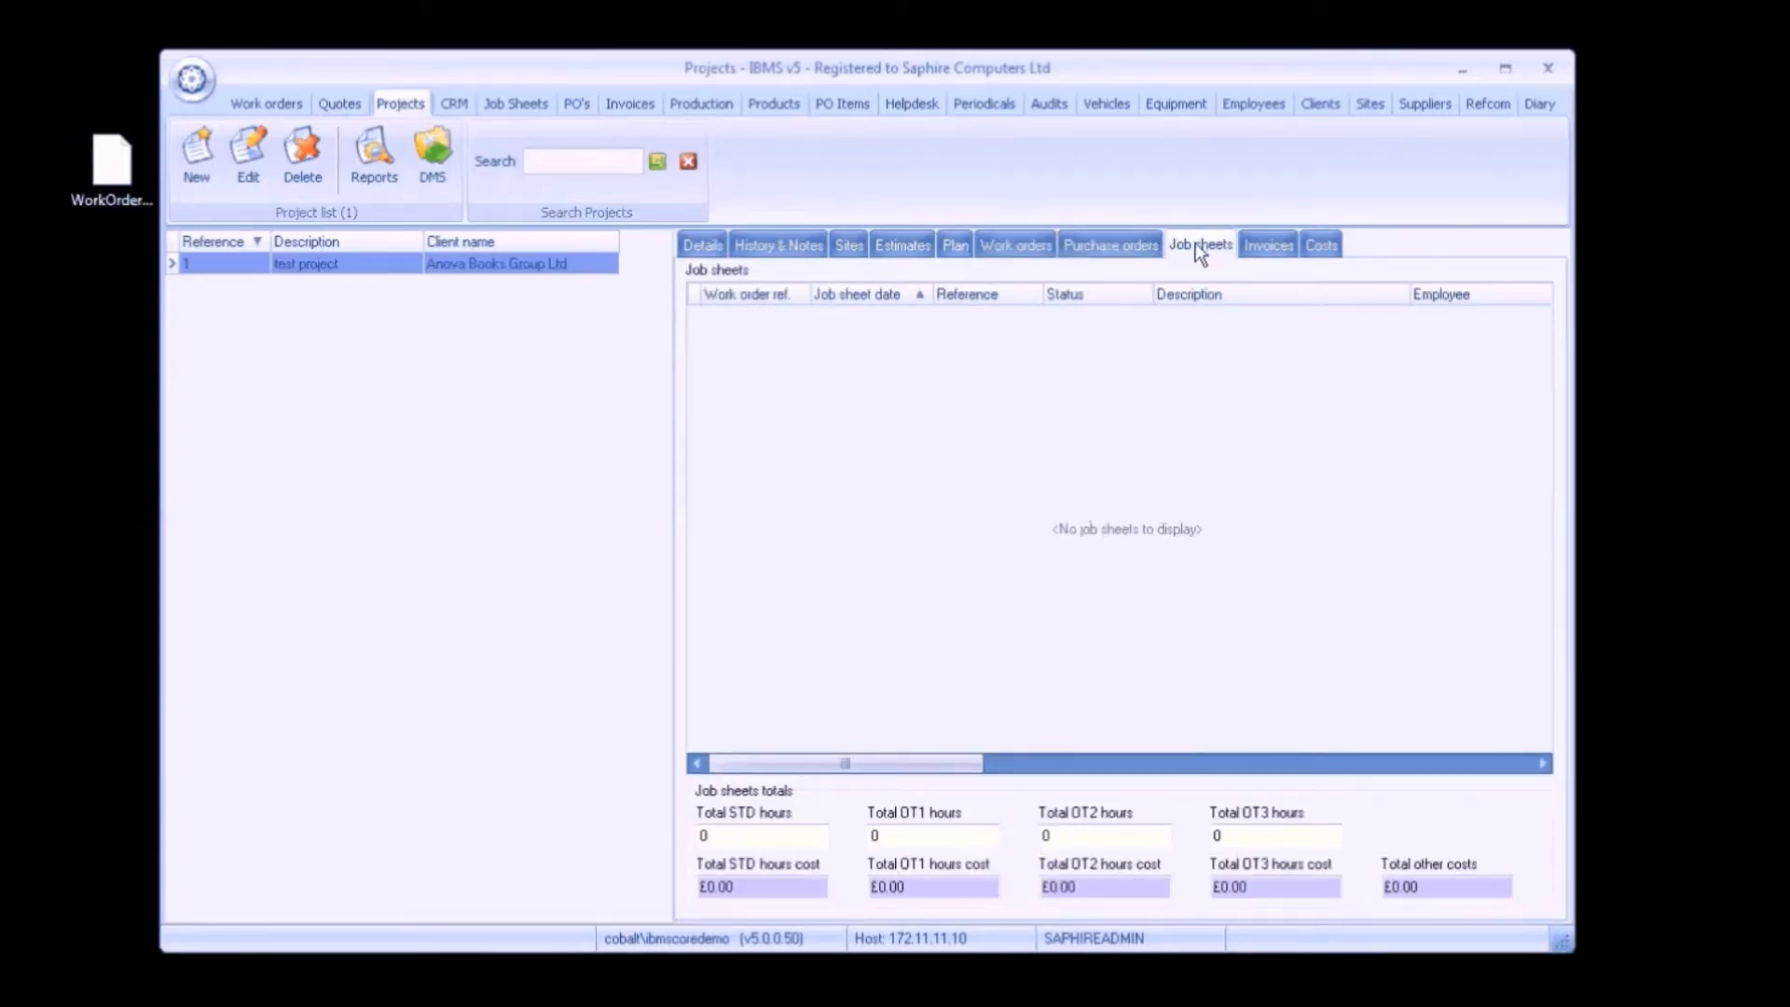
click(1282, 245)
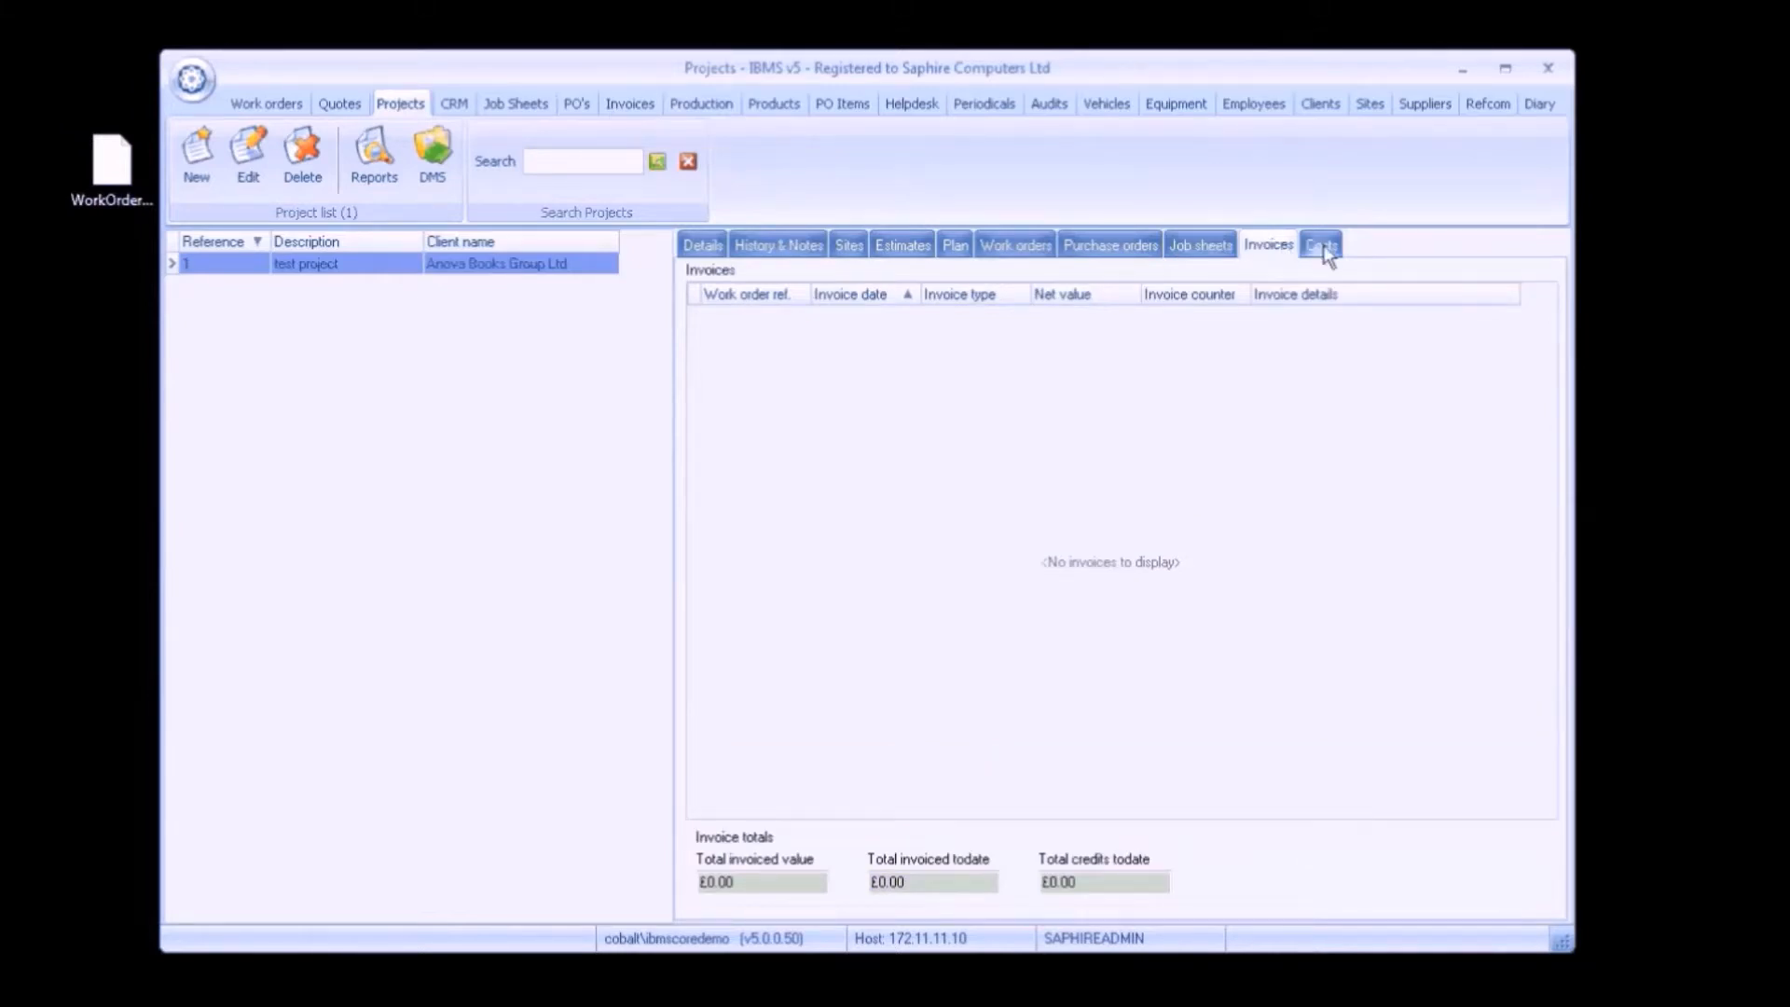
click(1324, 248)
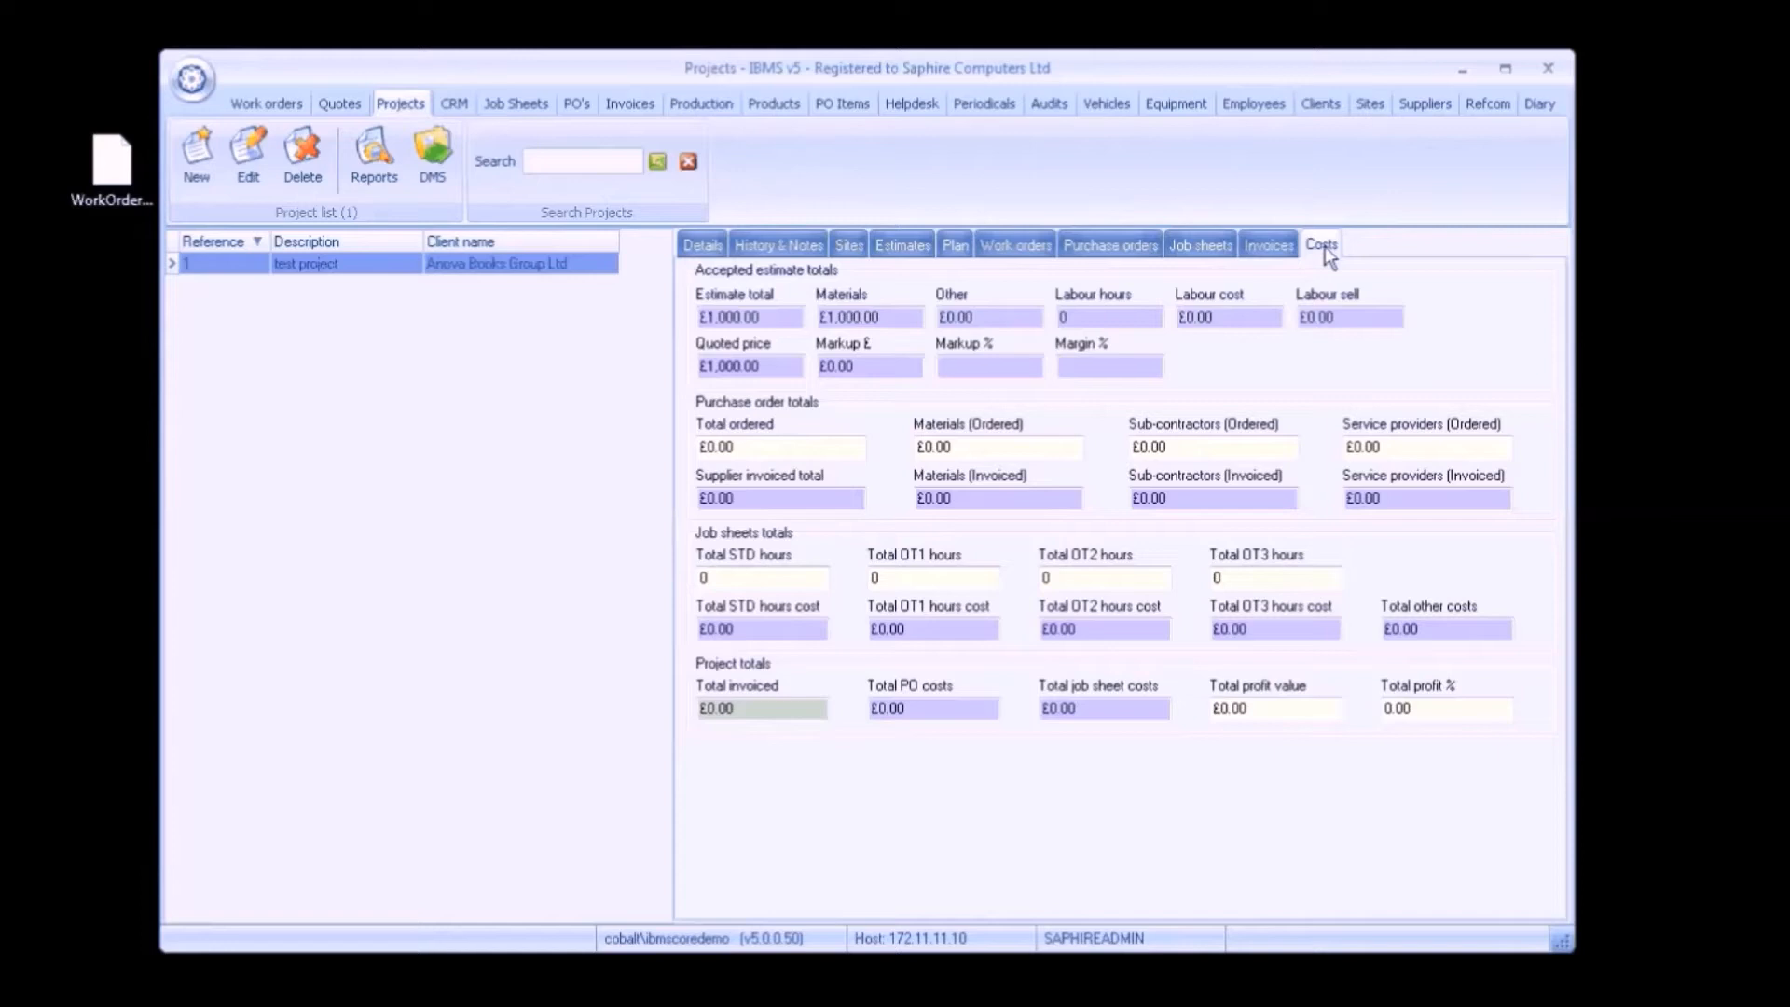
Open the PO items list and review the 100 Litre Bund's details, stock transactions, history and notes, and electrical specification.
click(831, 106)
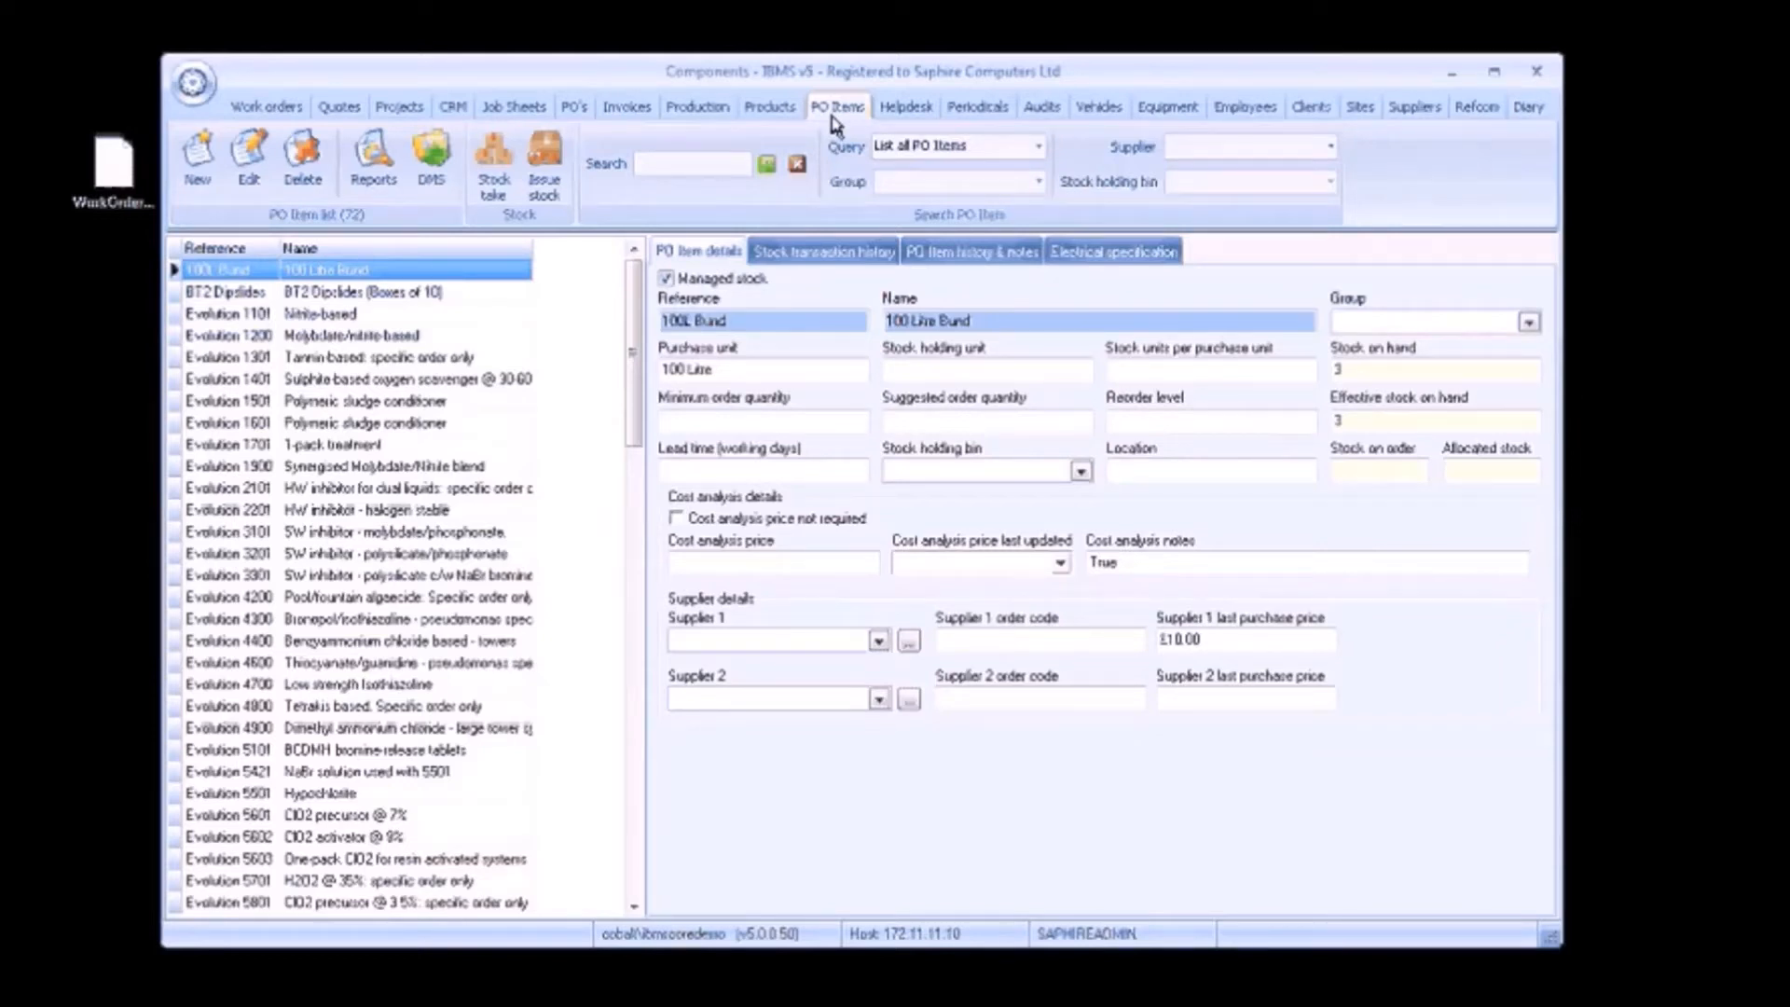
click(825, 253)
click(971, 254)
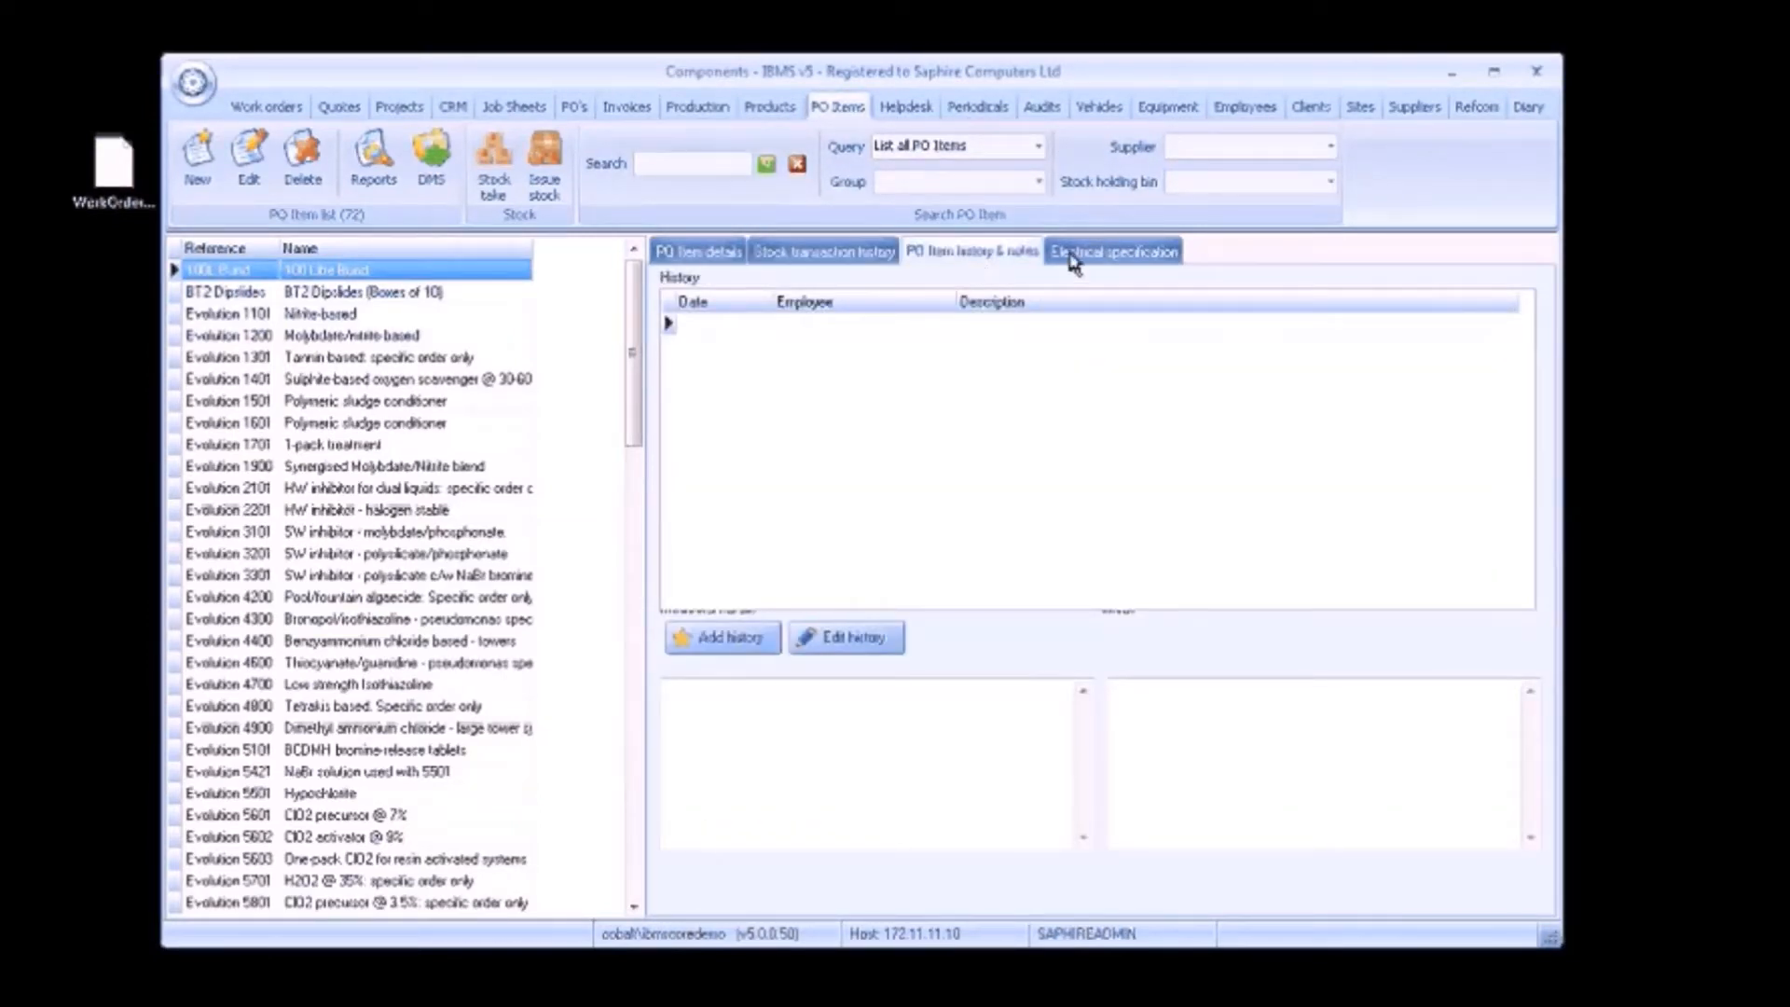
click(1112, 254)
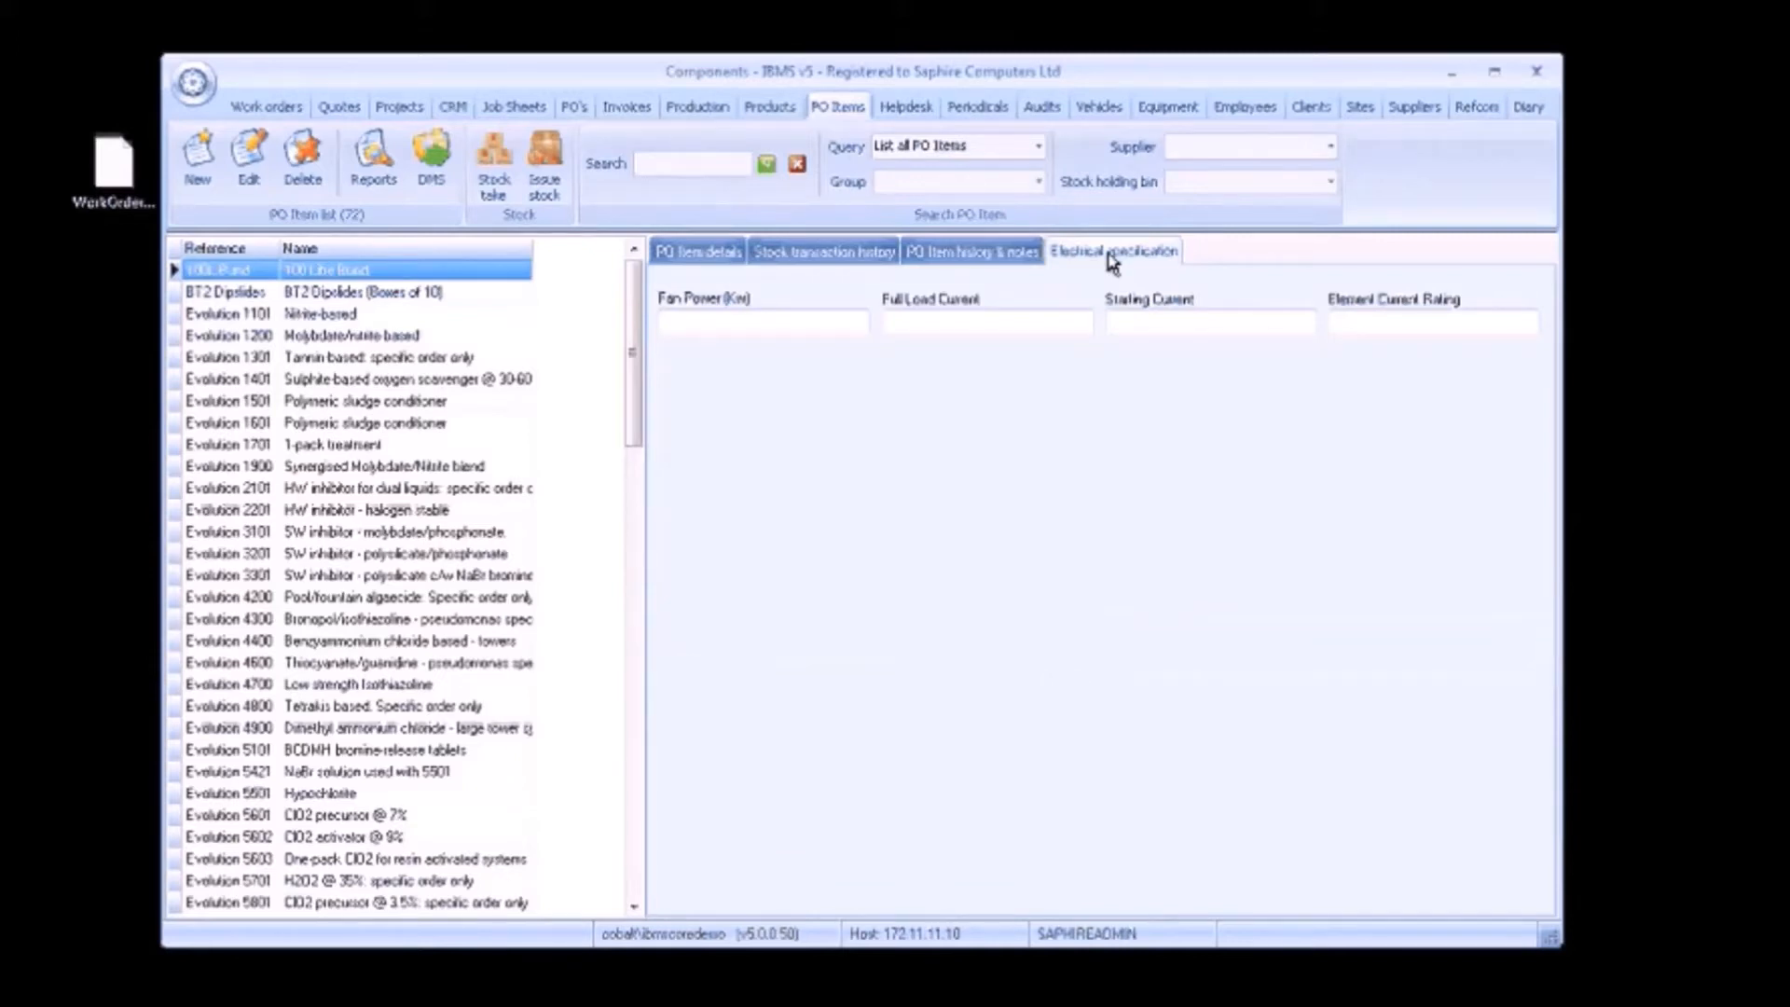
Open the helpdesk and review the Web portal incident's details, actions, history, work orders, quotes and periodical contracts, plus all active actions.
click(895, 107)
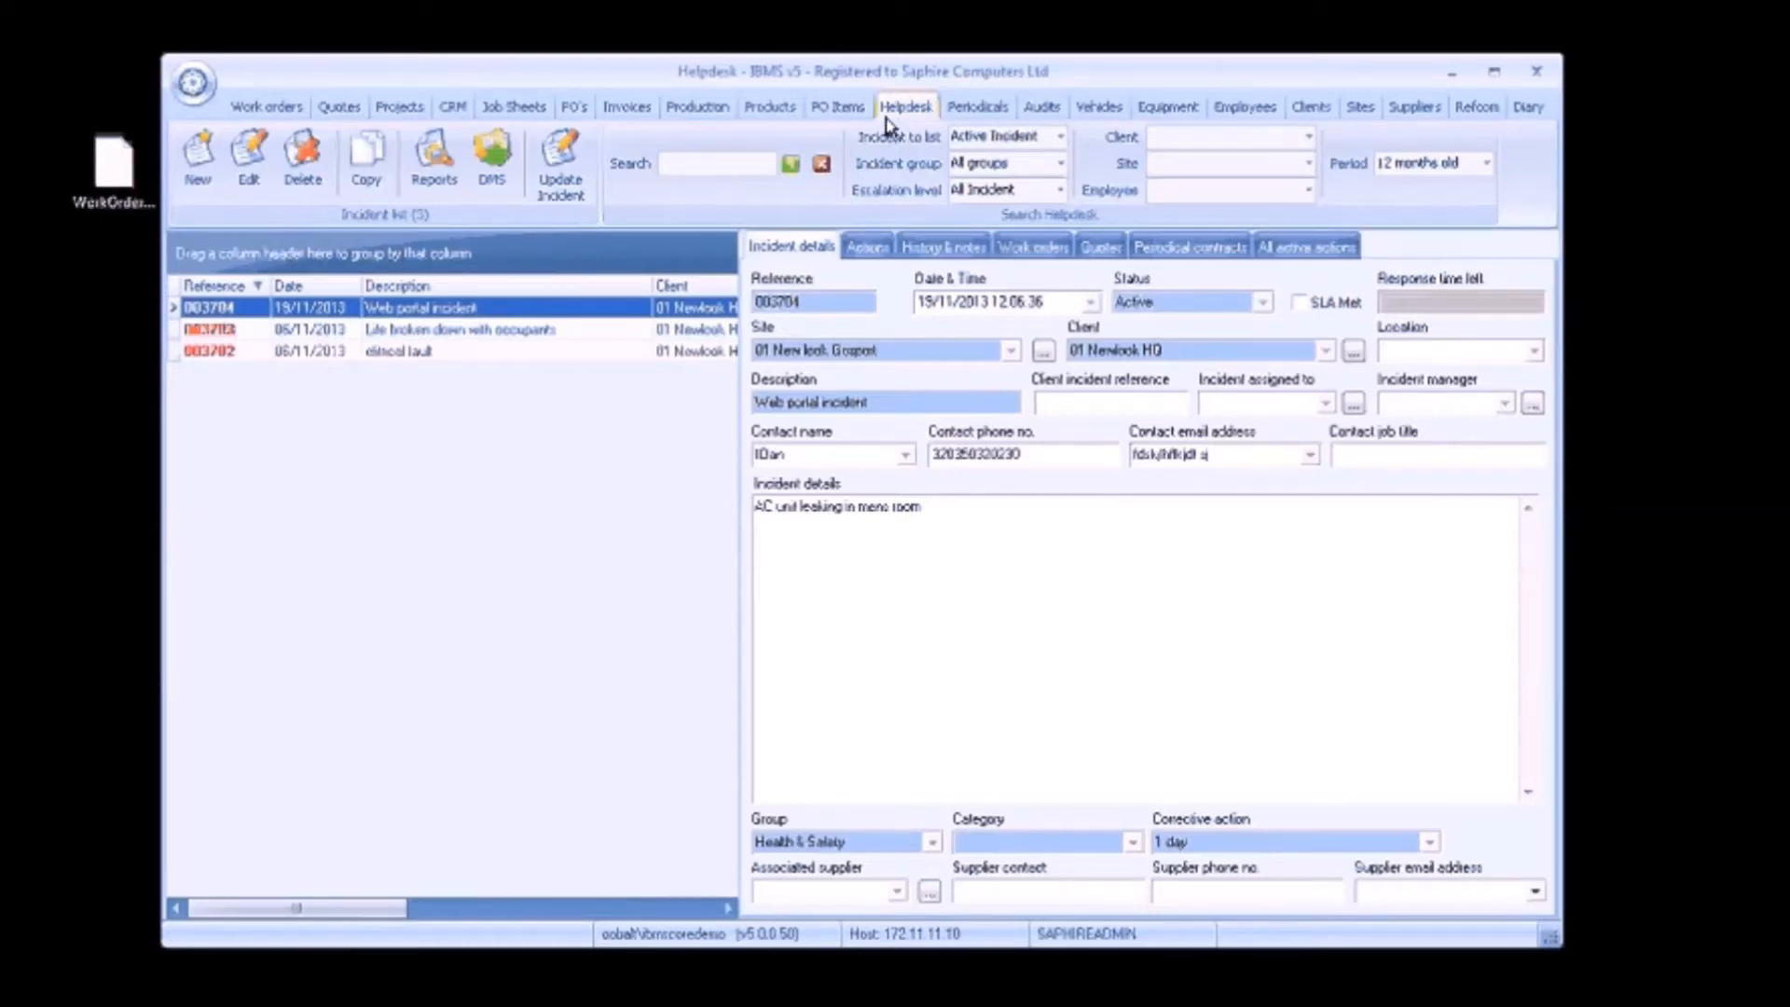
click(868, 249)
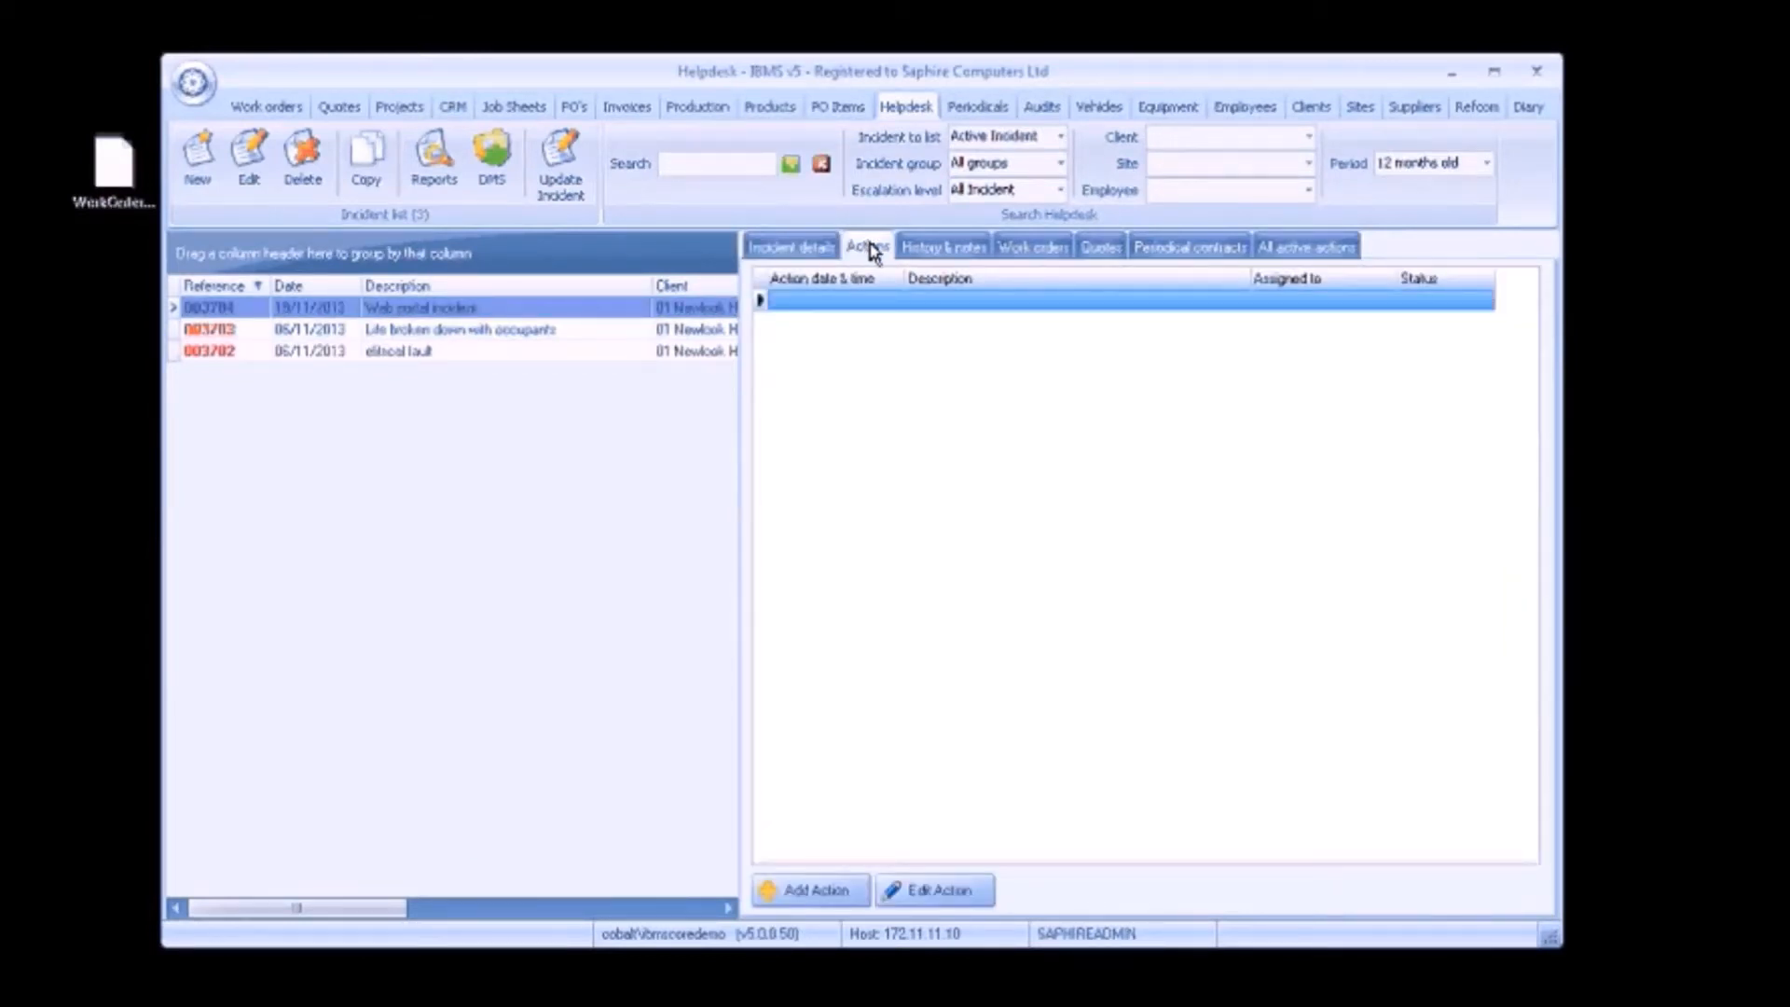
click(932, 246)
click(1031, 248)
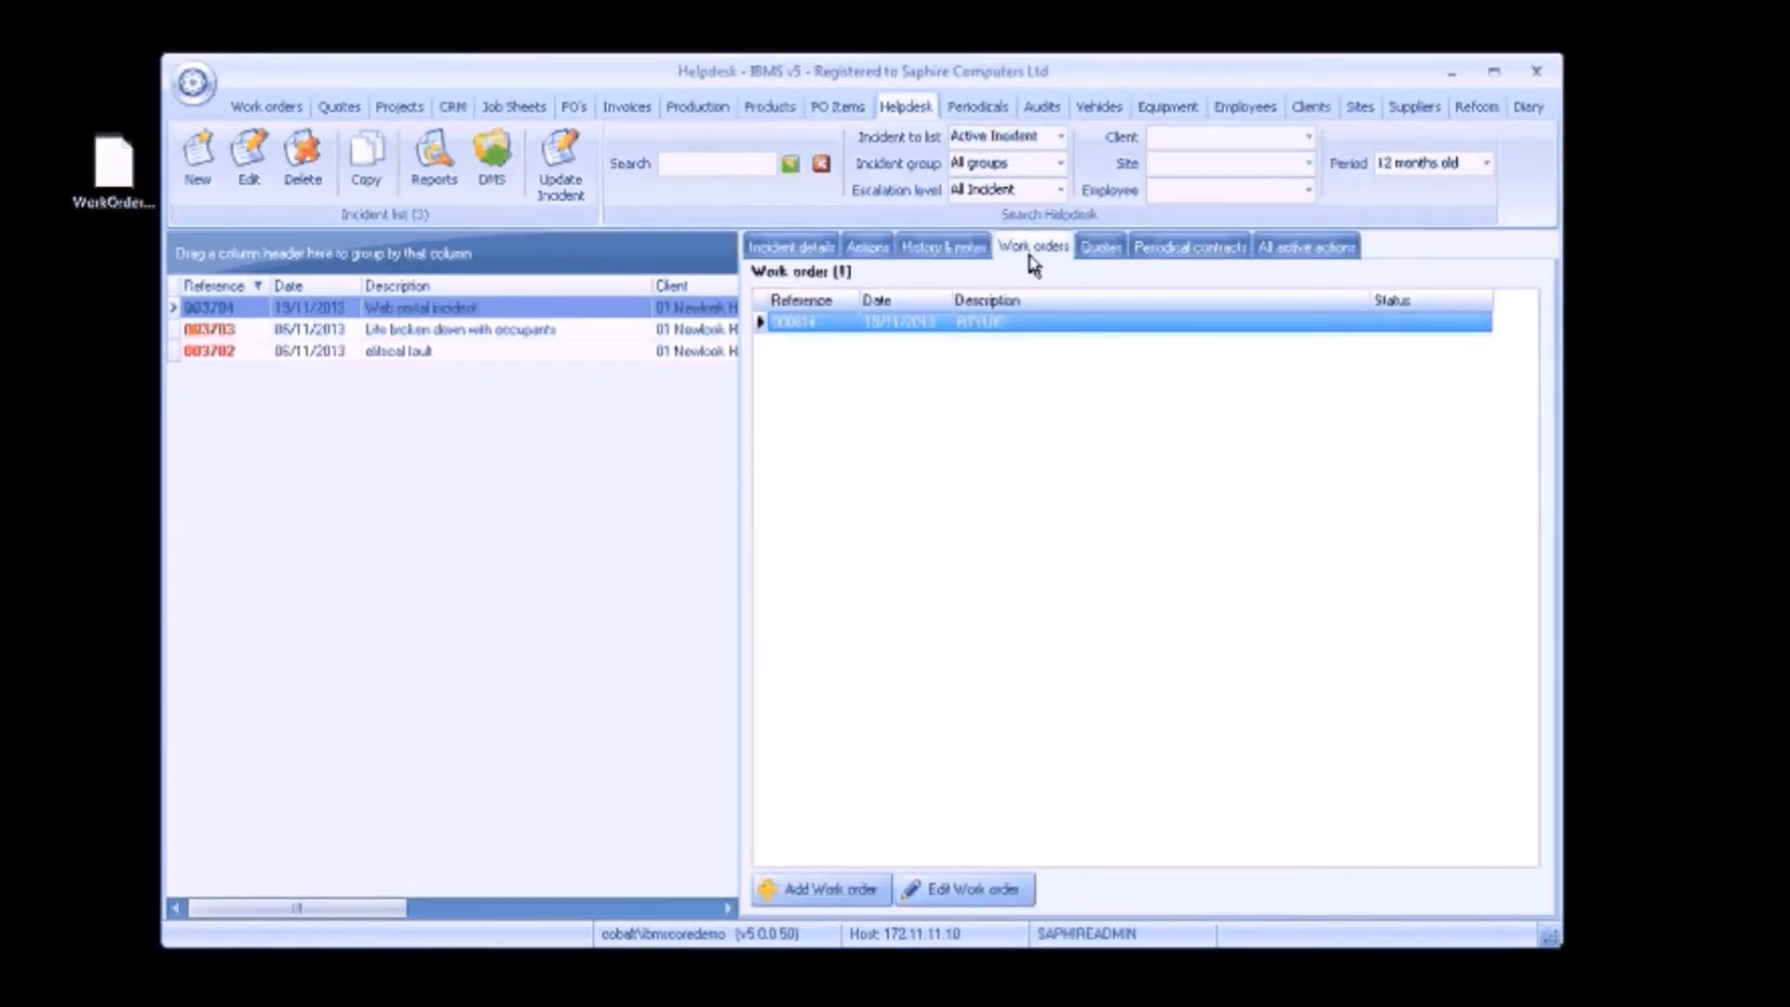
click(1103, 250)
click(1160, 255)
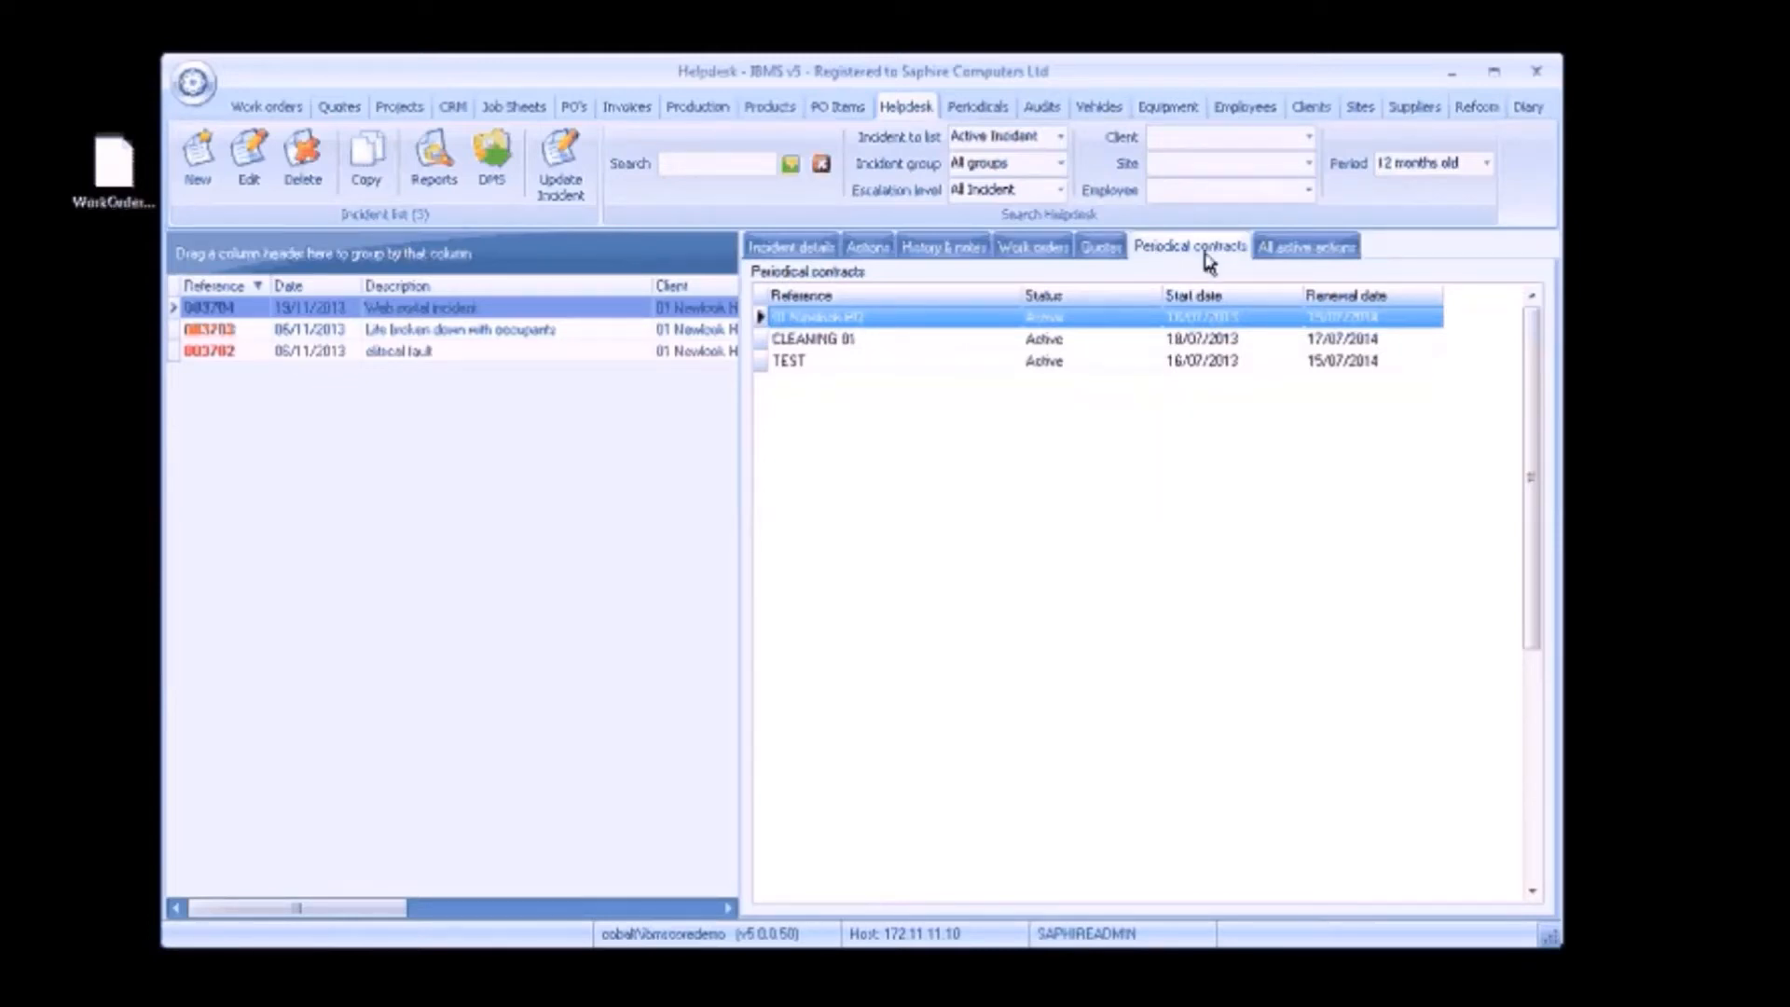
click(1292, 257)
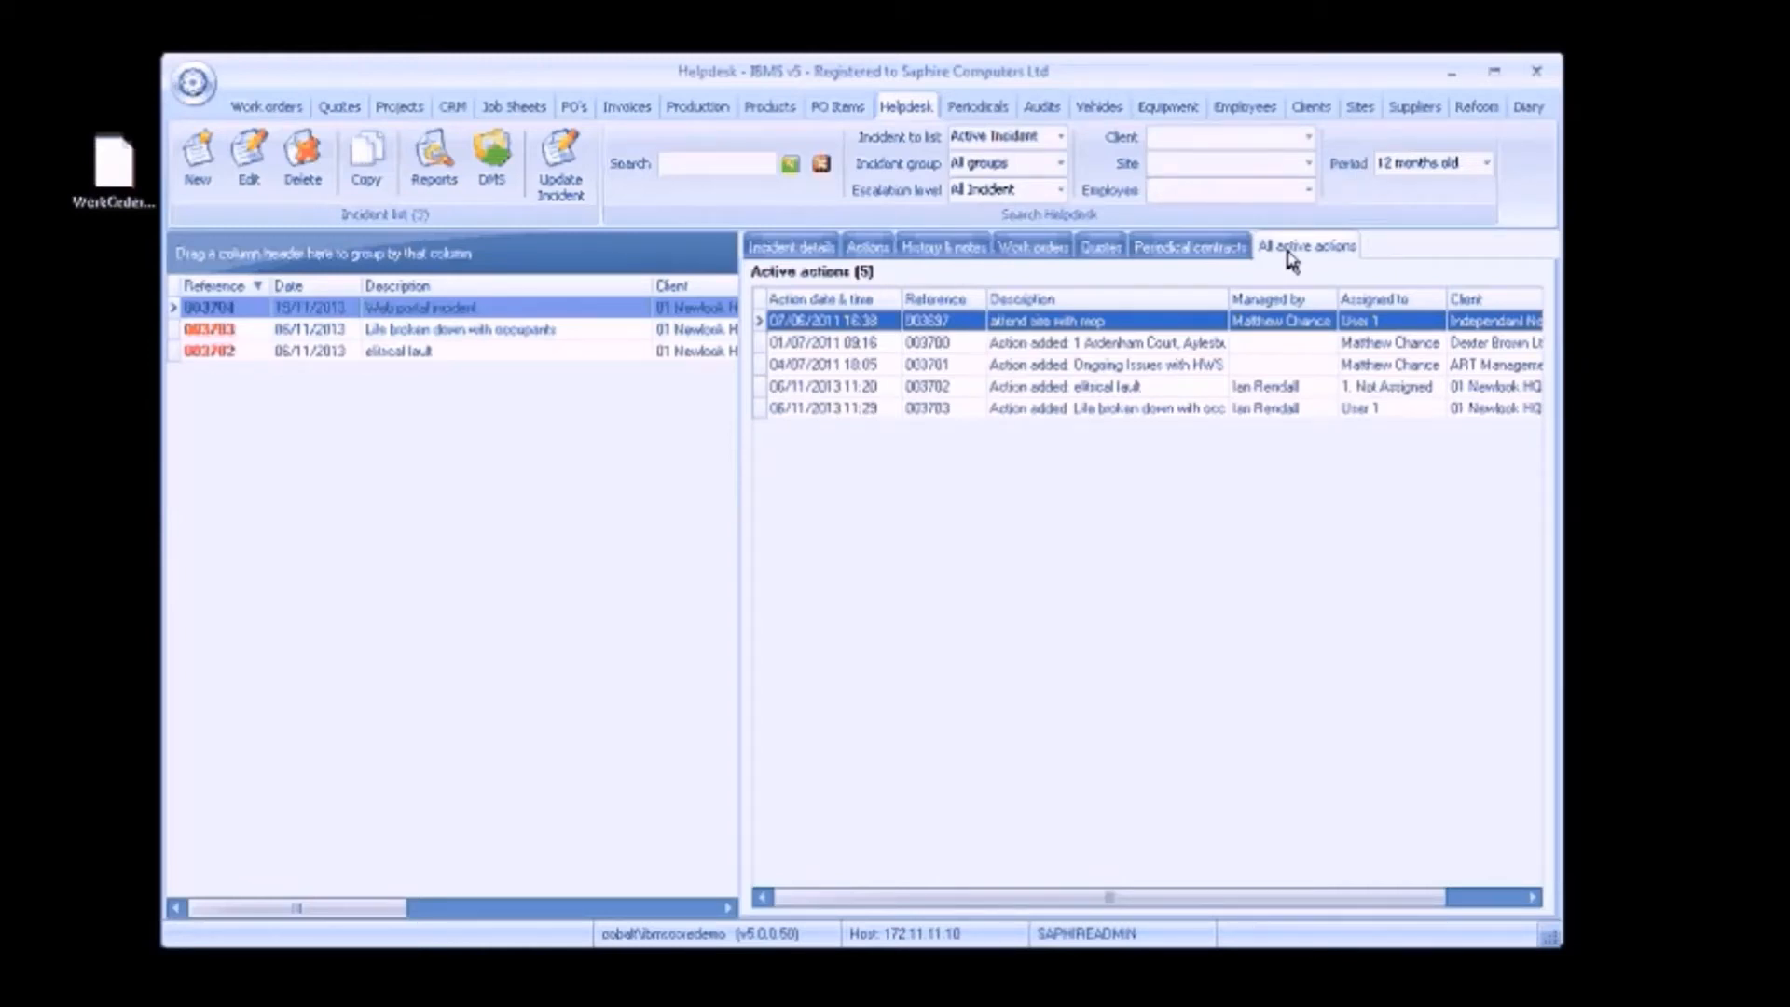
Examine the update form for the Web portal incident and close it without saving.
click(570, 165)
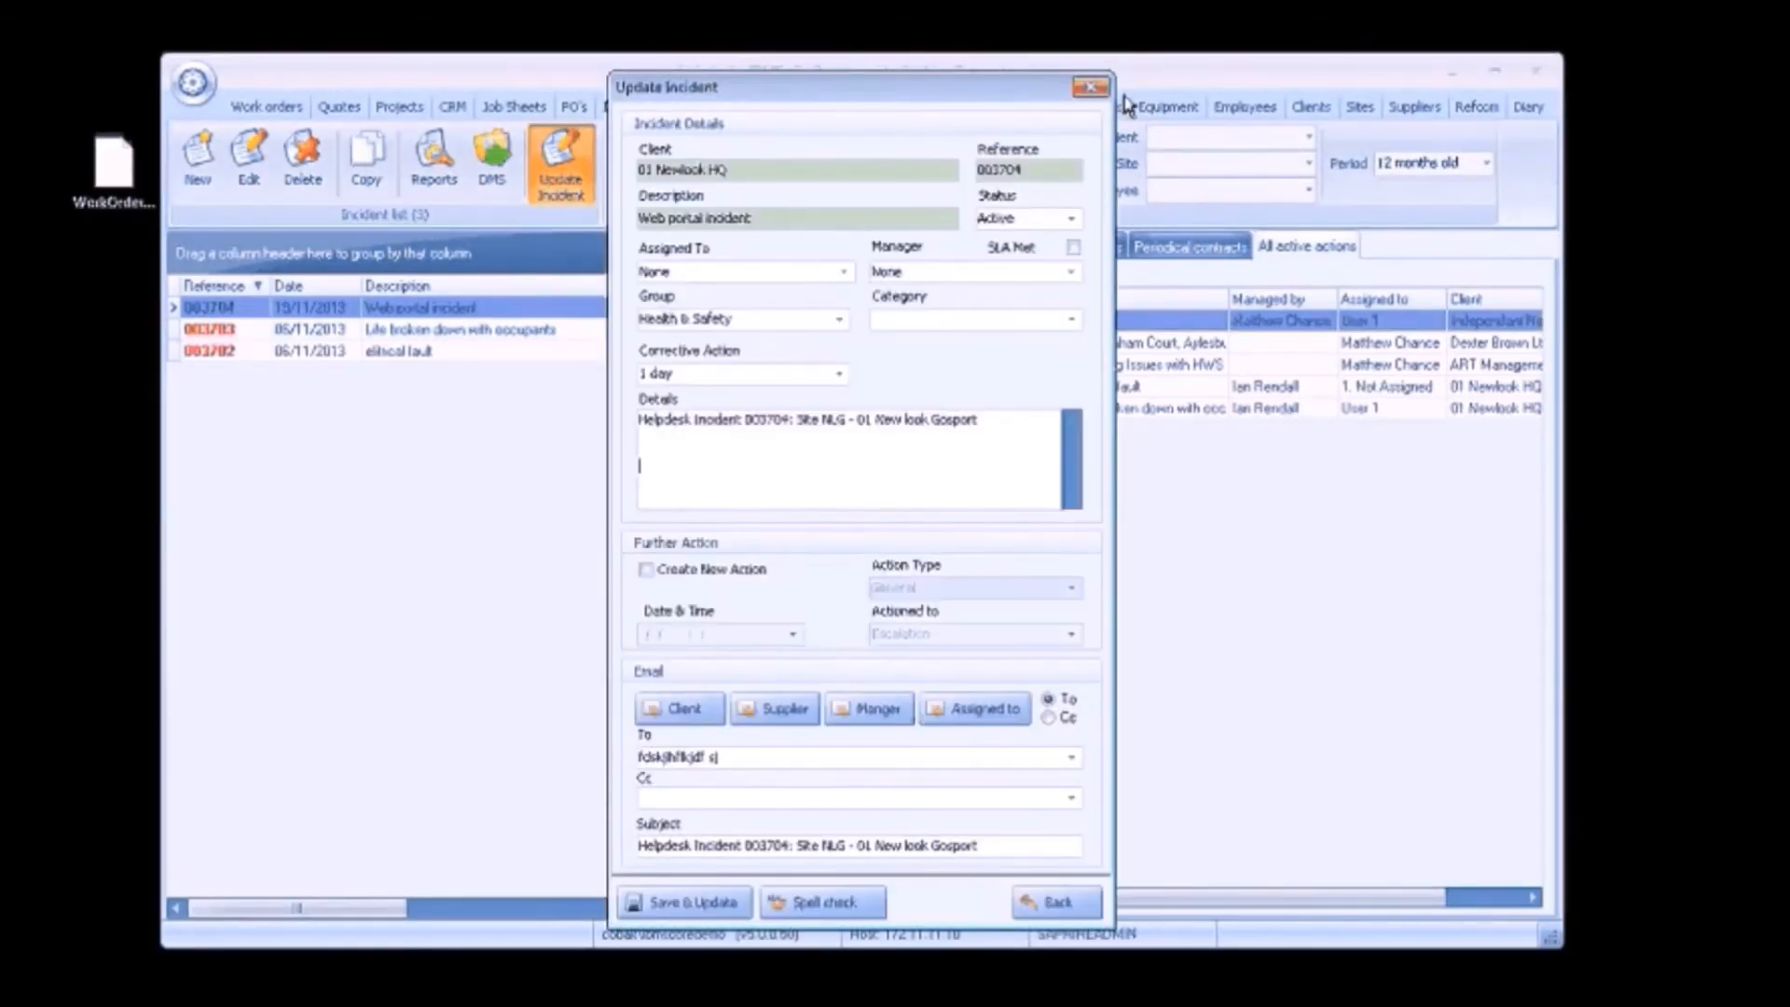
click(1090, 89)
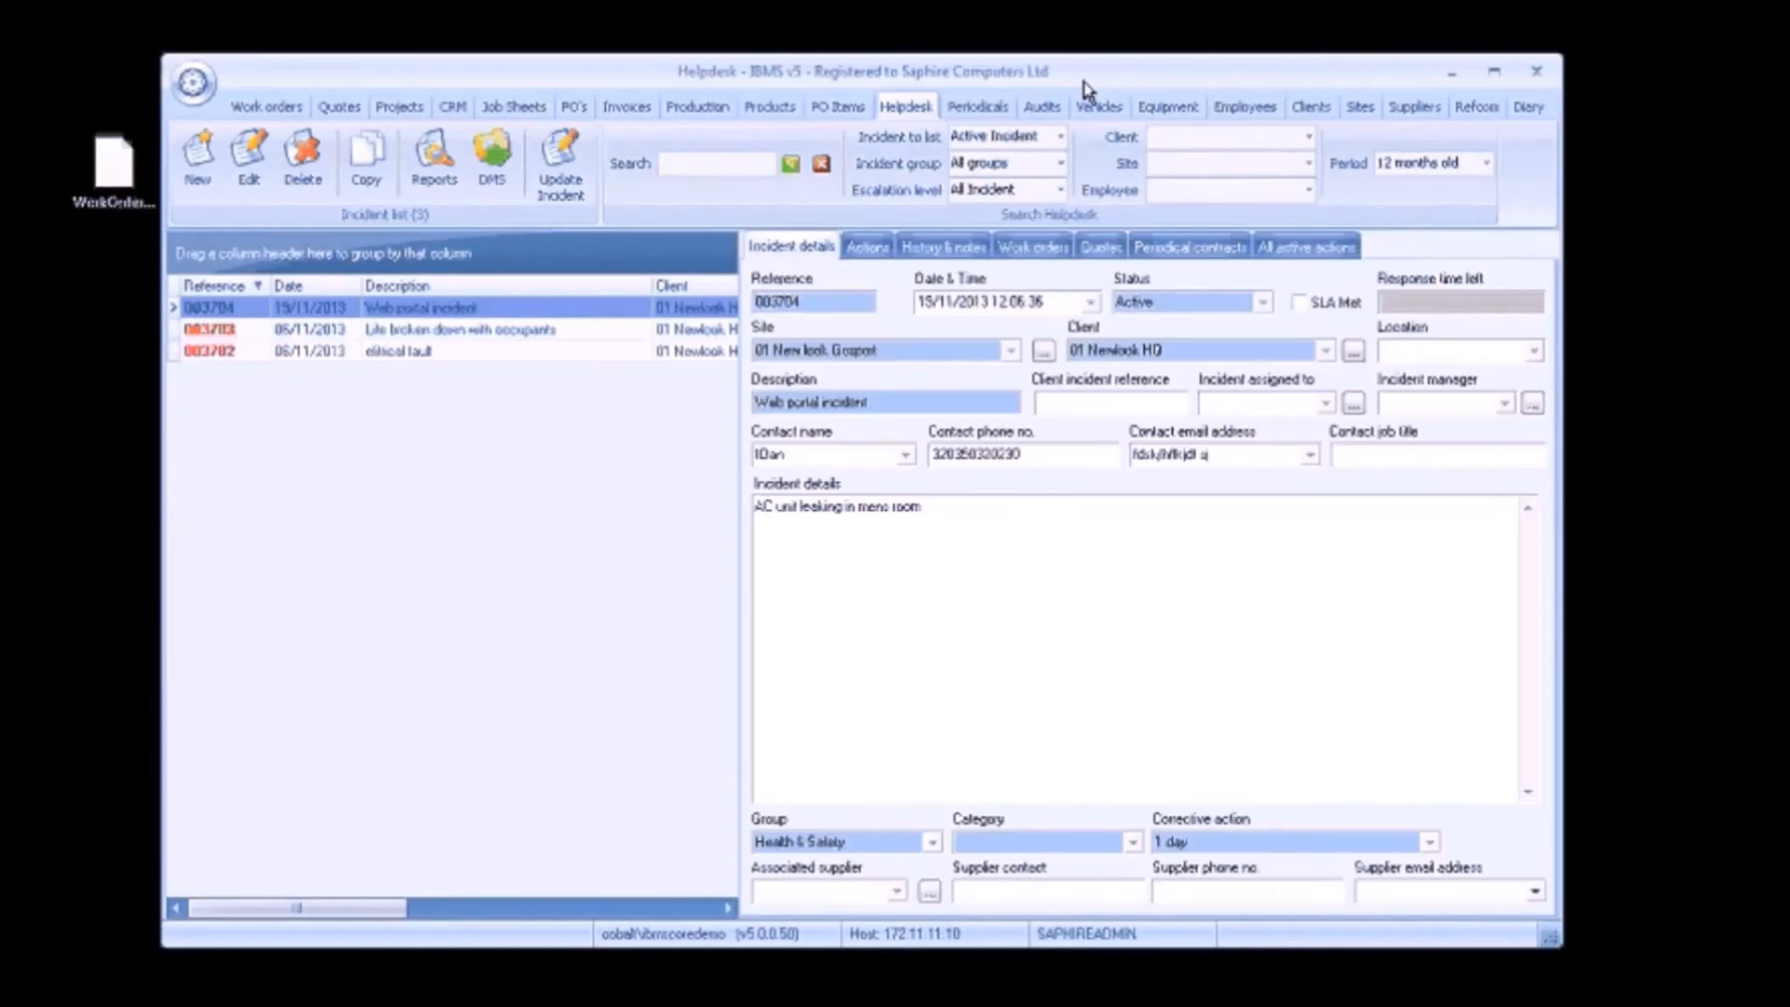
Open the equipment register and review the insulation/continuity tester's details, calibration tests and history.
click(1165, 110)
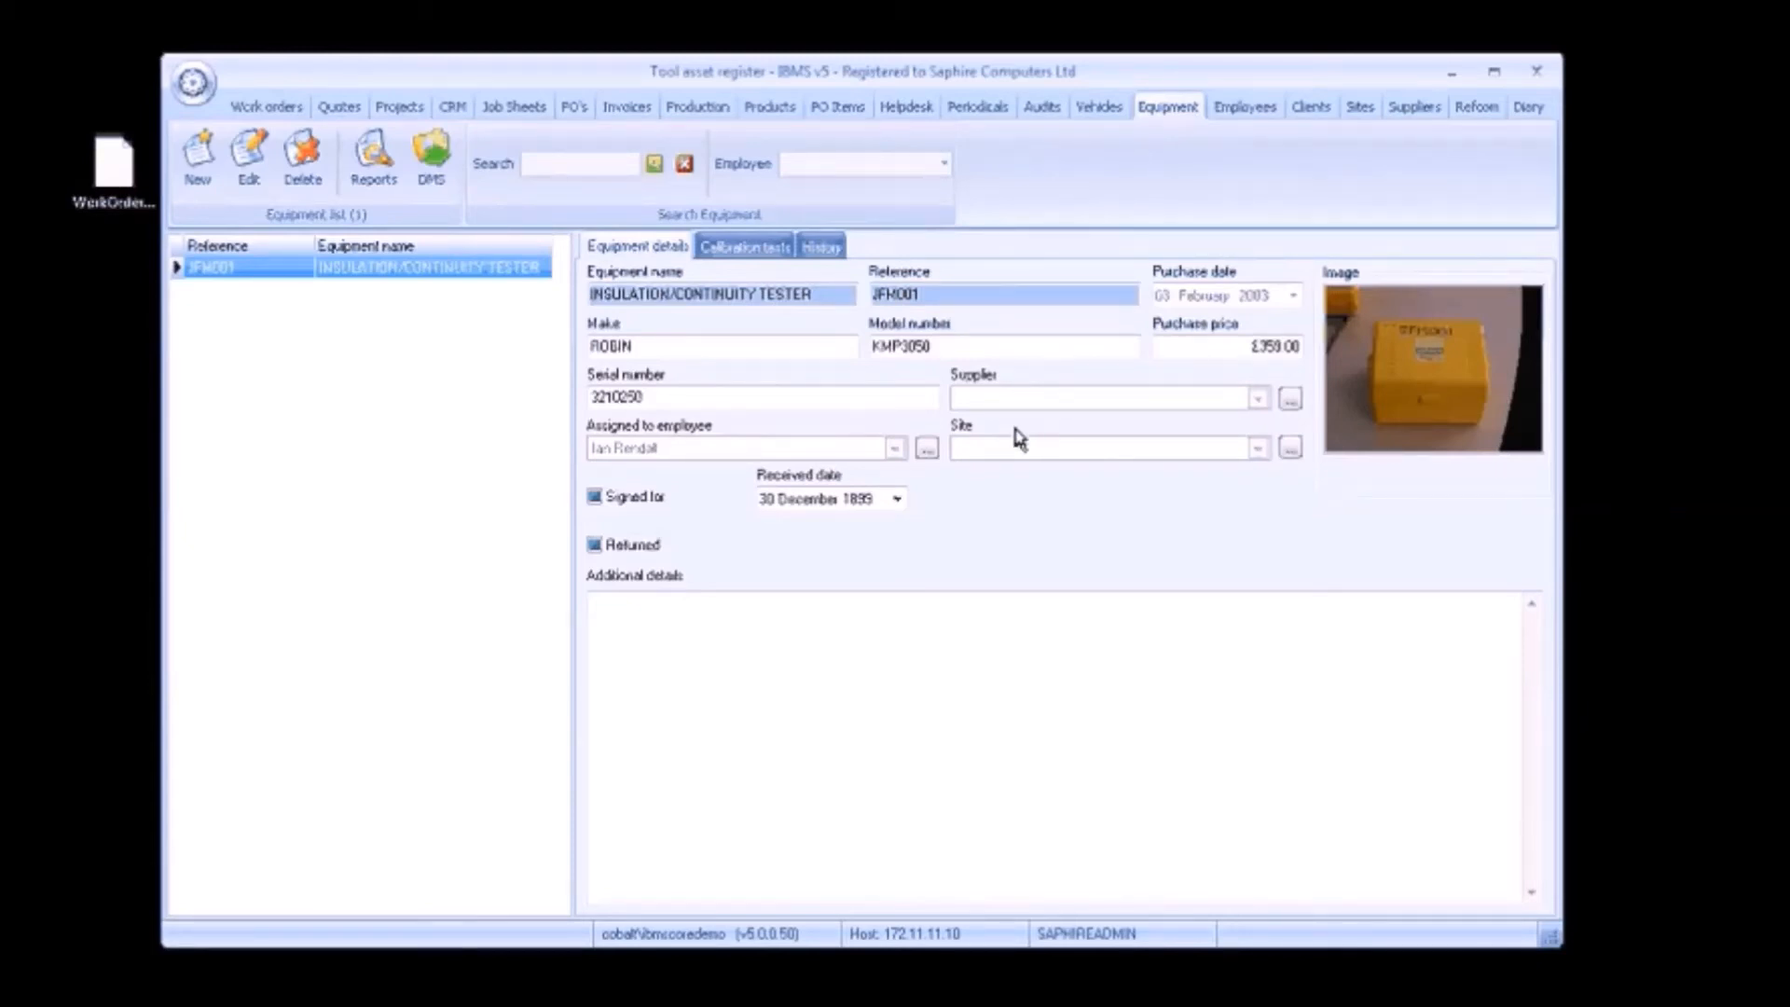
click(763, 247)
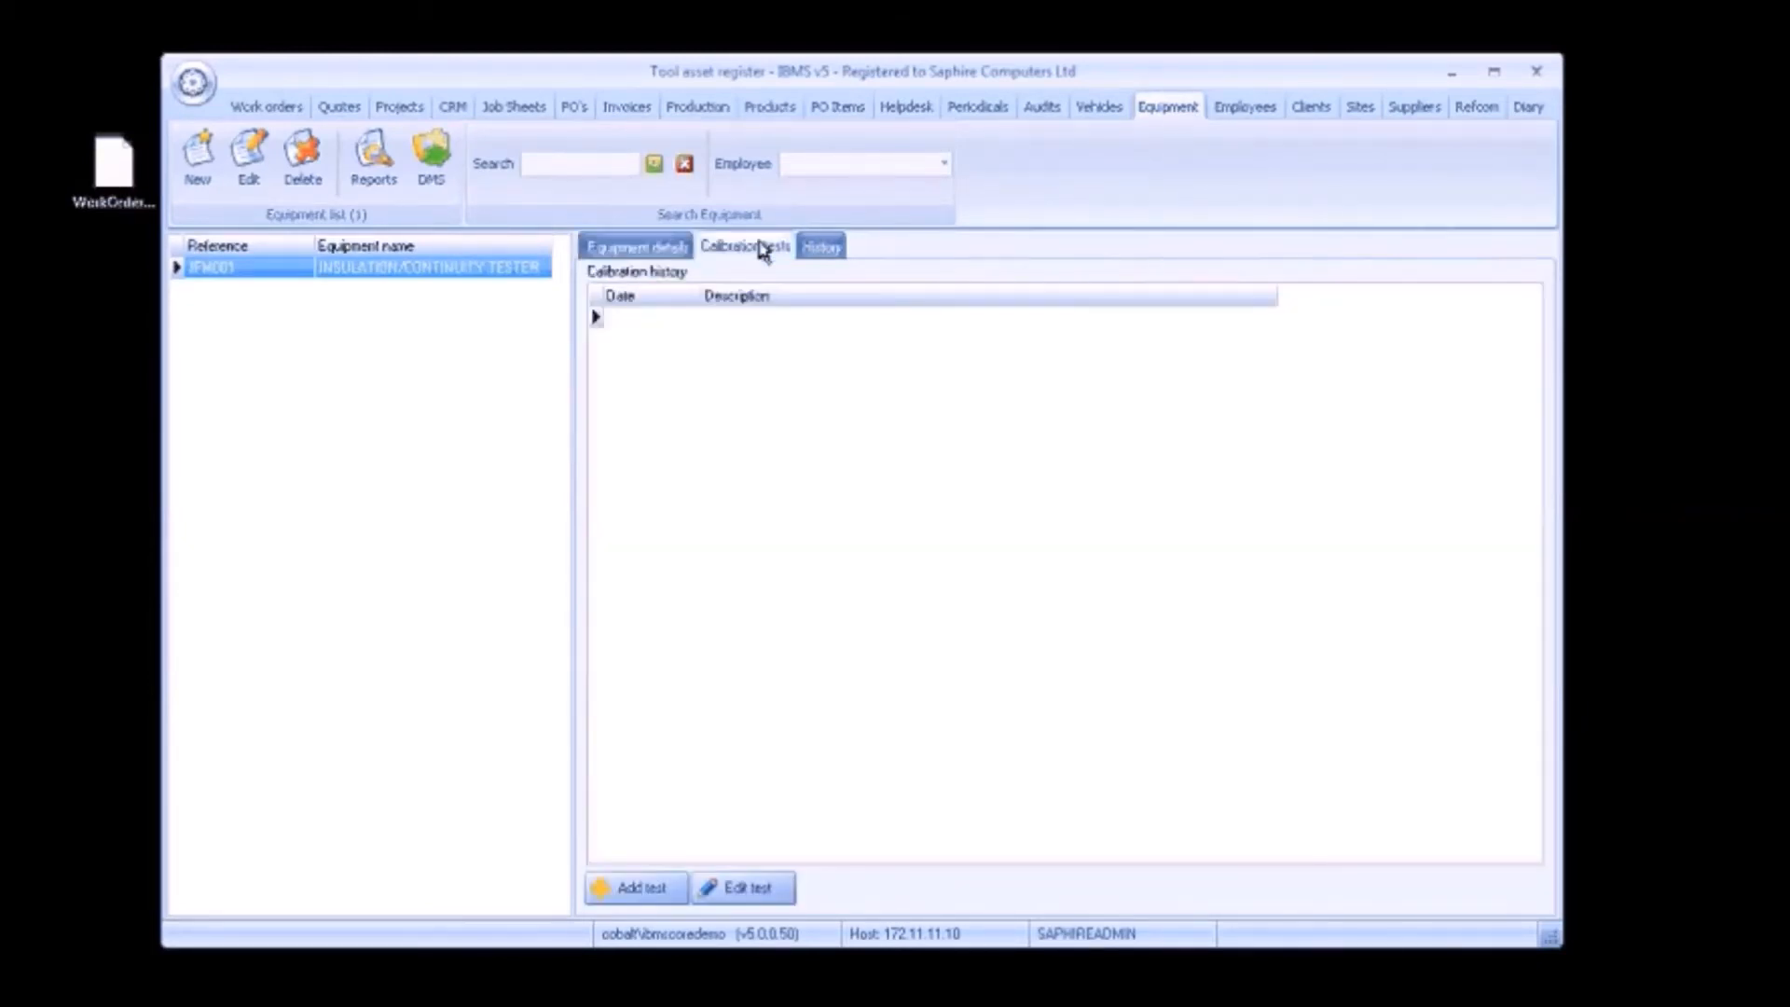
click(821, 250)
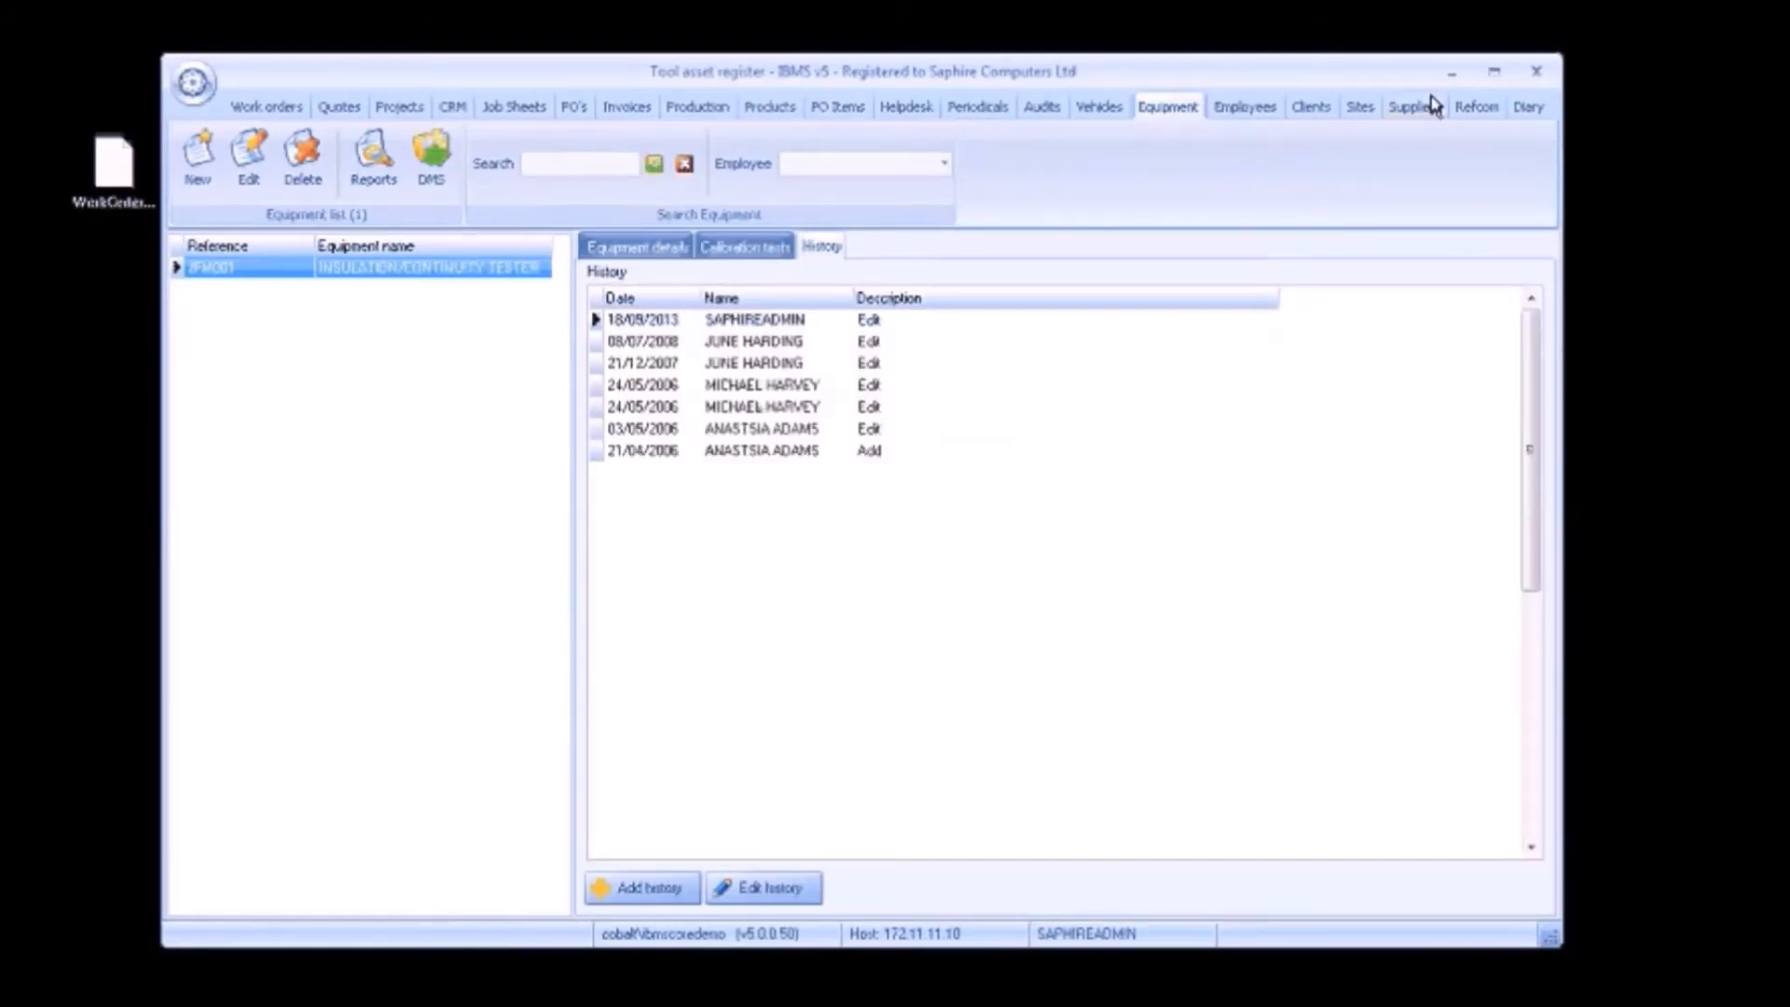
Open the Refcom records and review the first listed cylinder's details, notes and history, then bring up the diary's day view.
click(1475, 110)
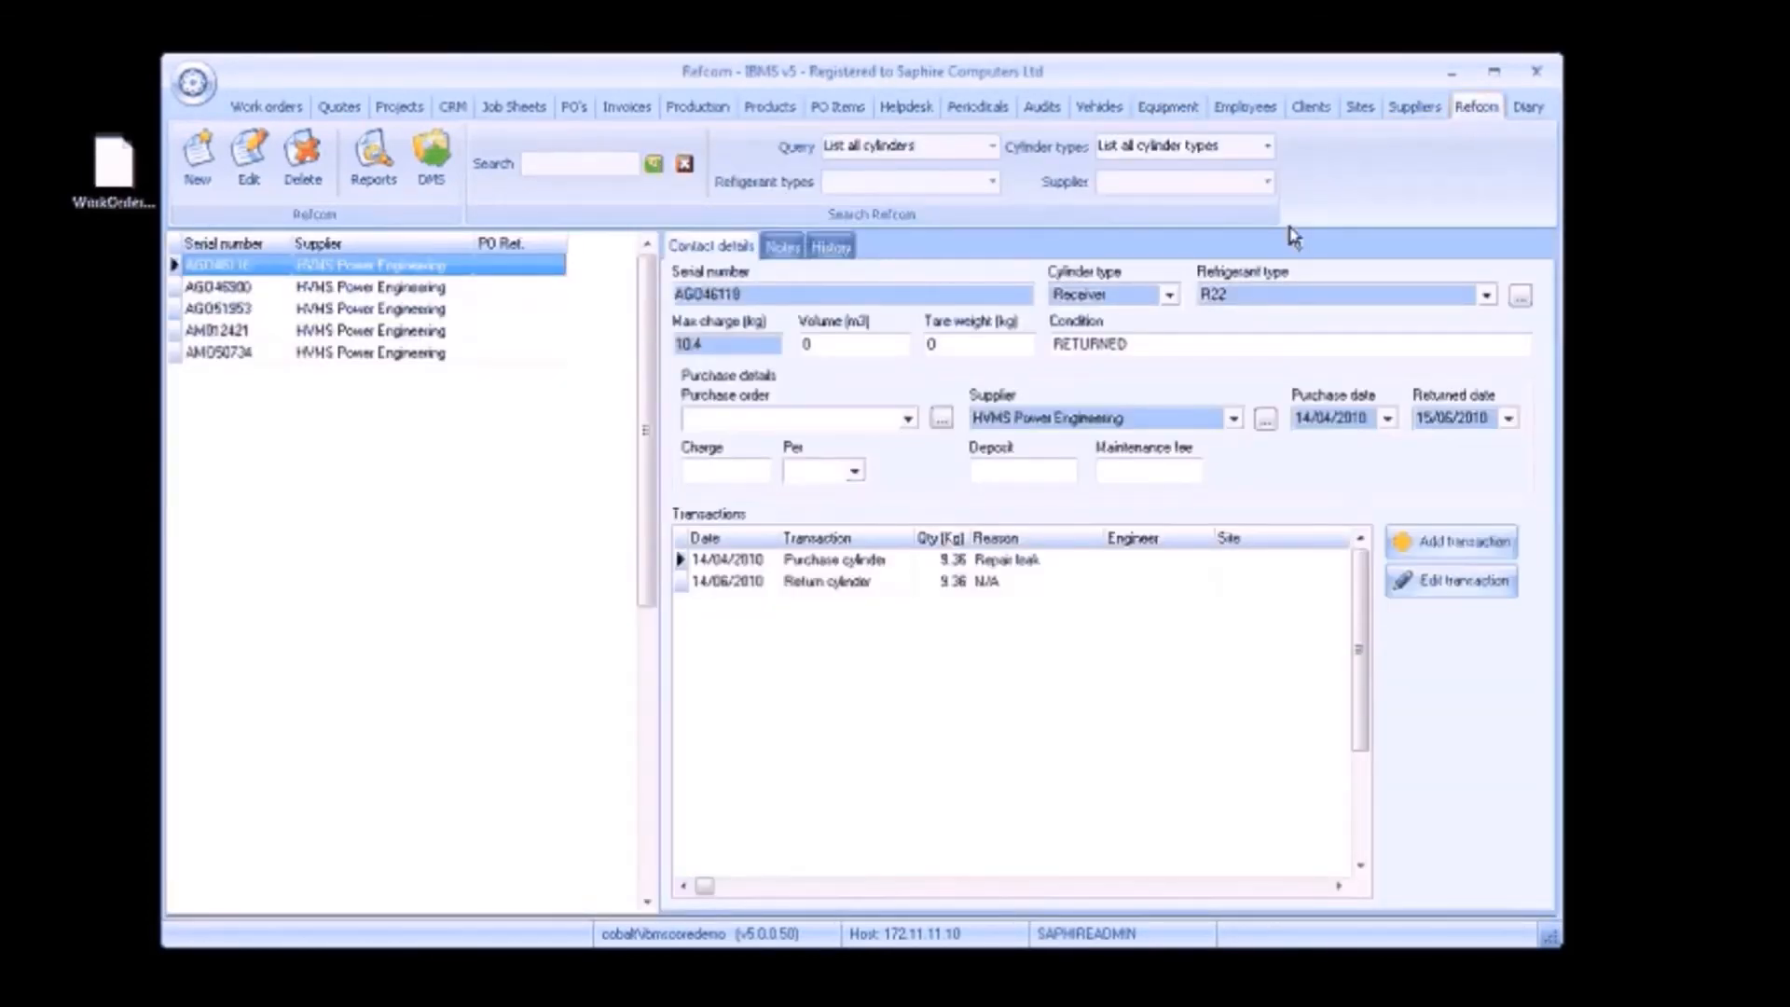
click(783, 247)
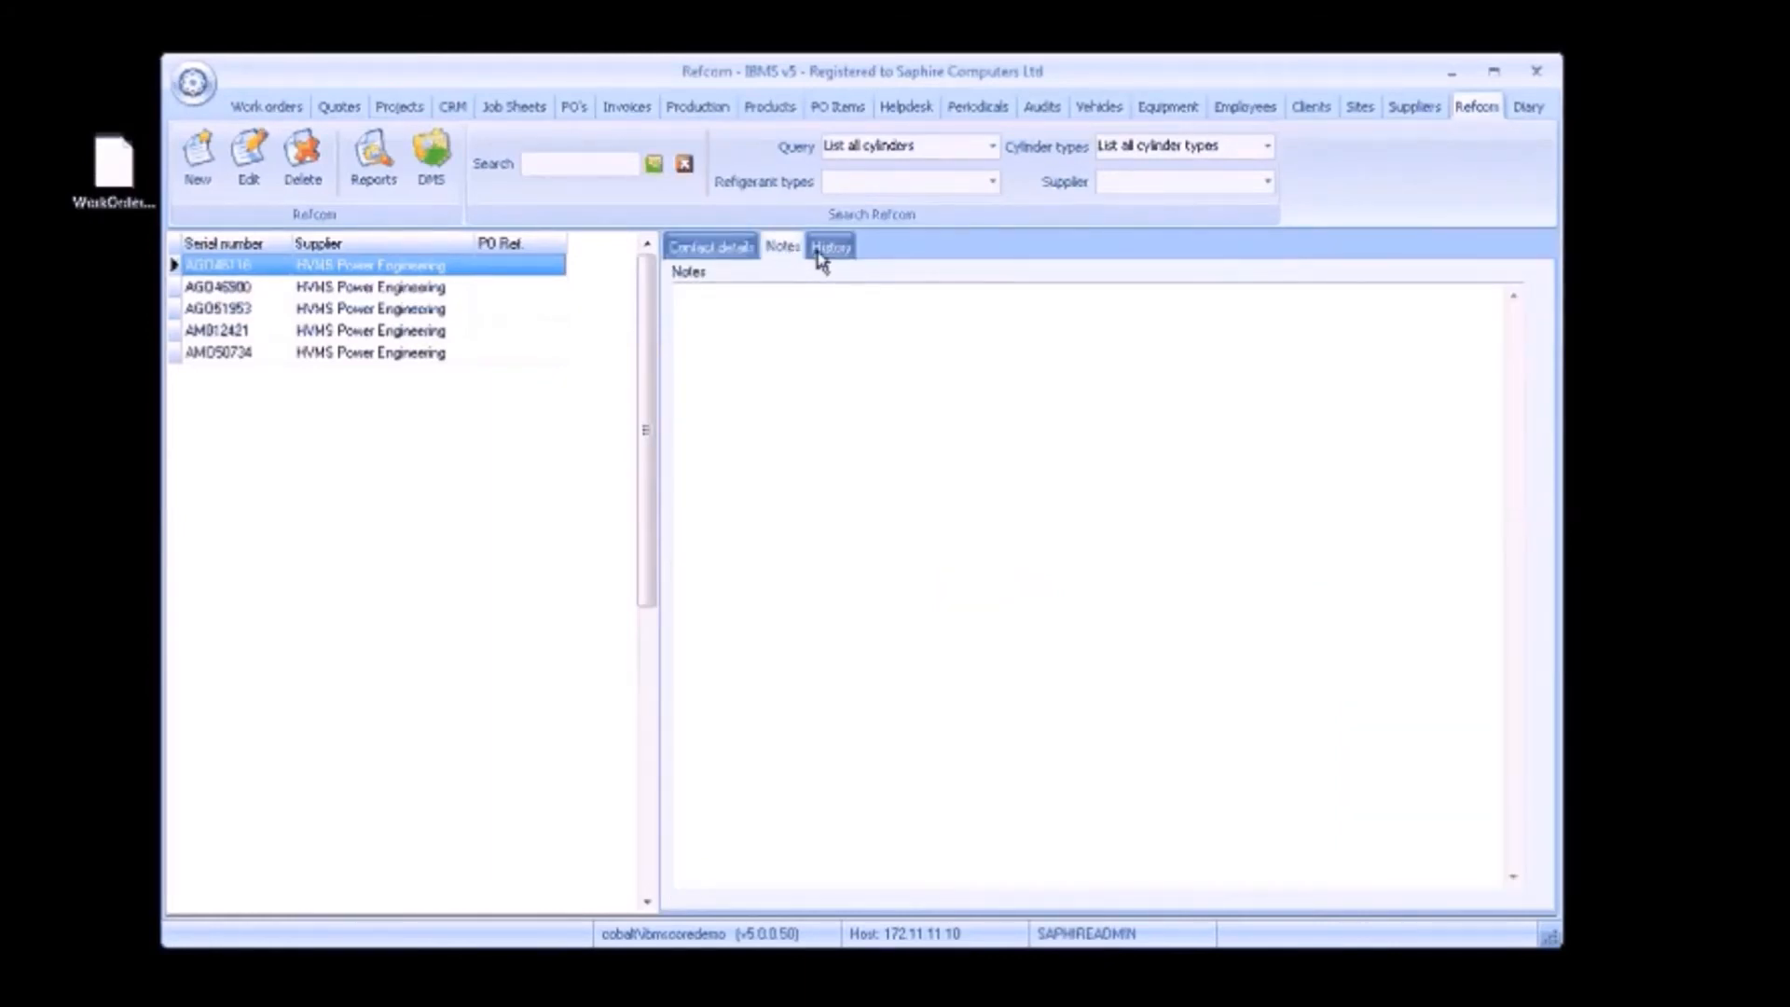
click(829, 252)
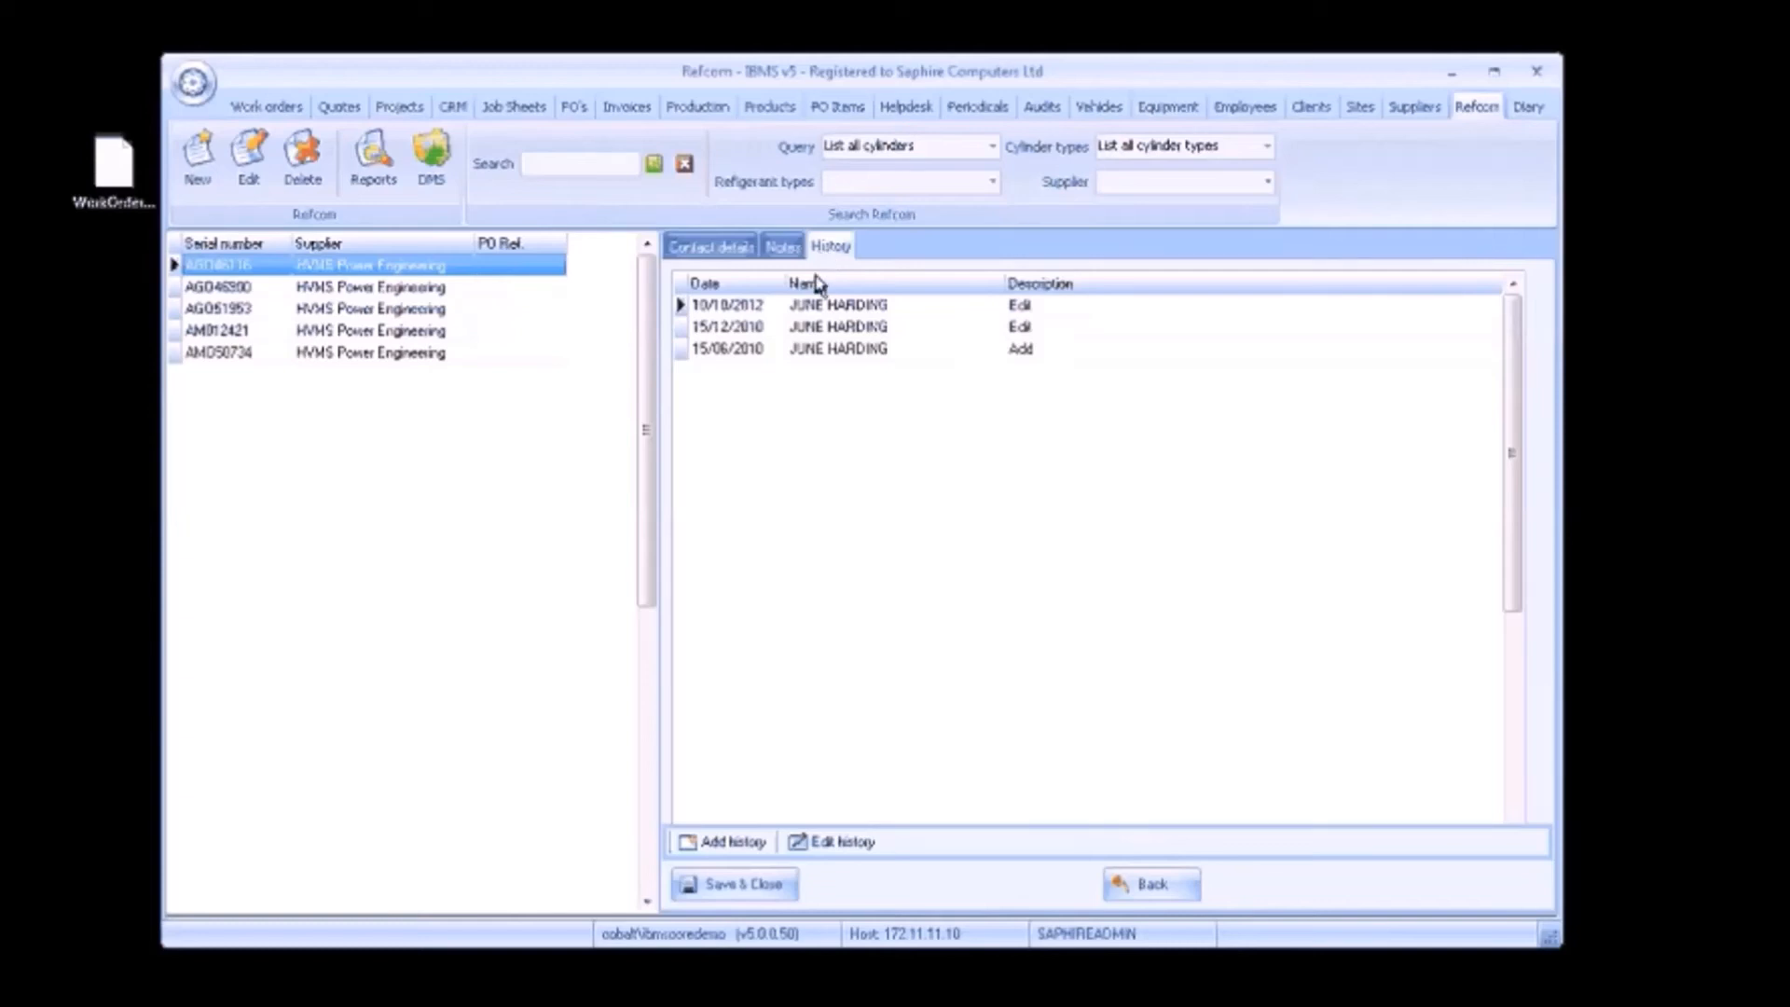
click(1523, 109)
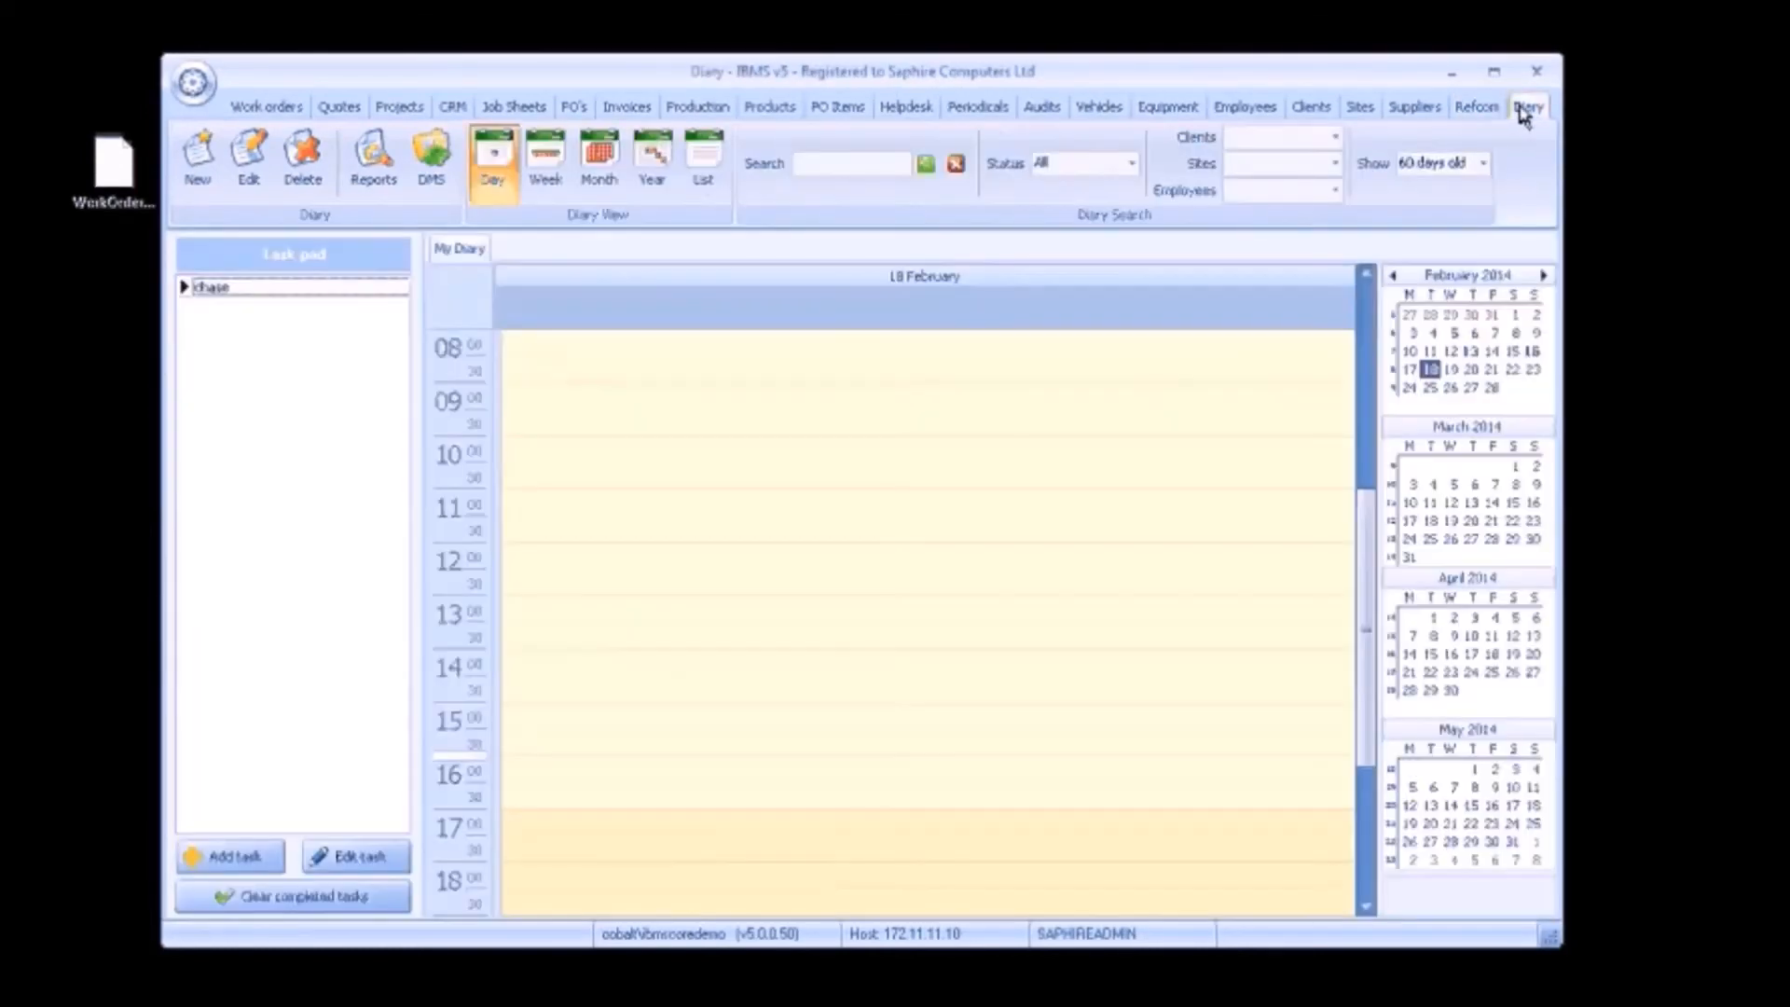